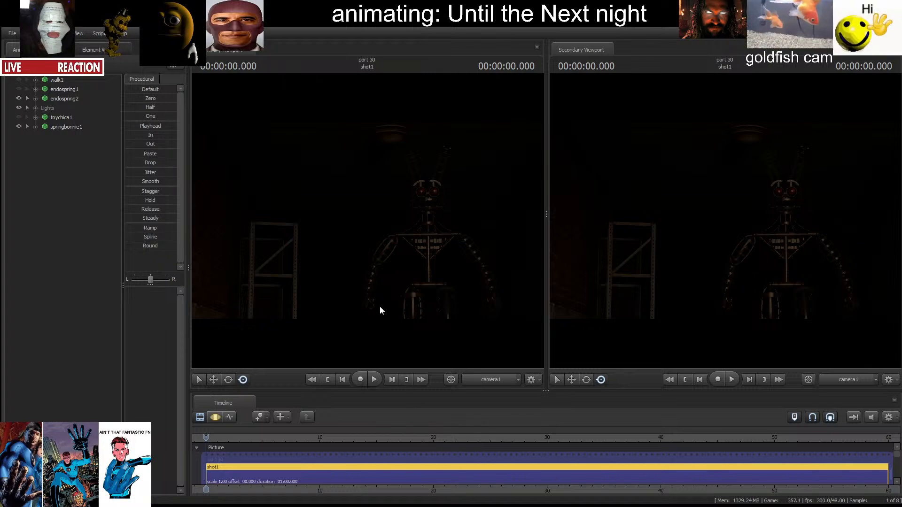
Brighten the viewport display and switch the primary viewport to the Work Camera, framing the endoskeleton's full body in the brick room.
click(372, 290)
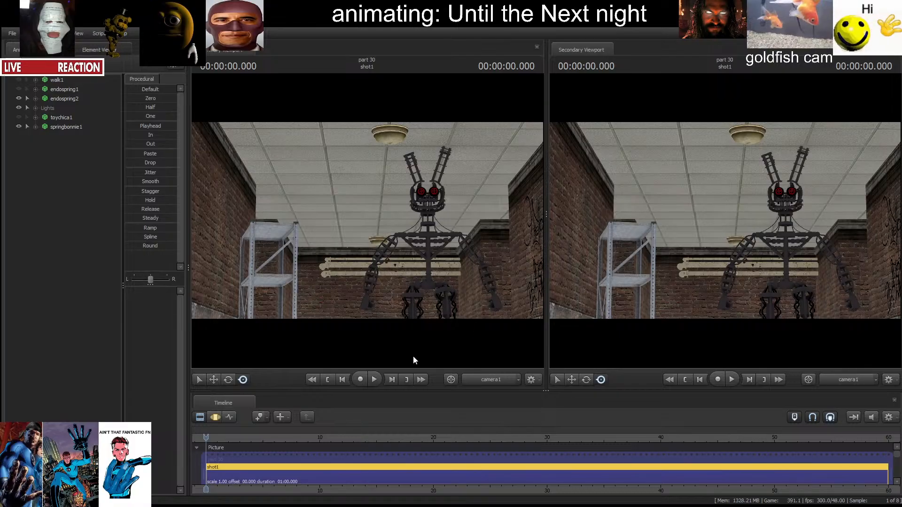
click(484, 380)
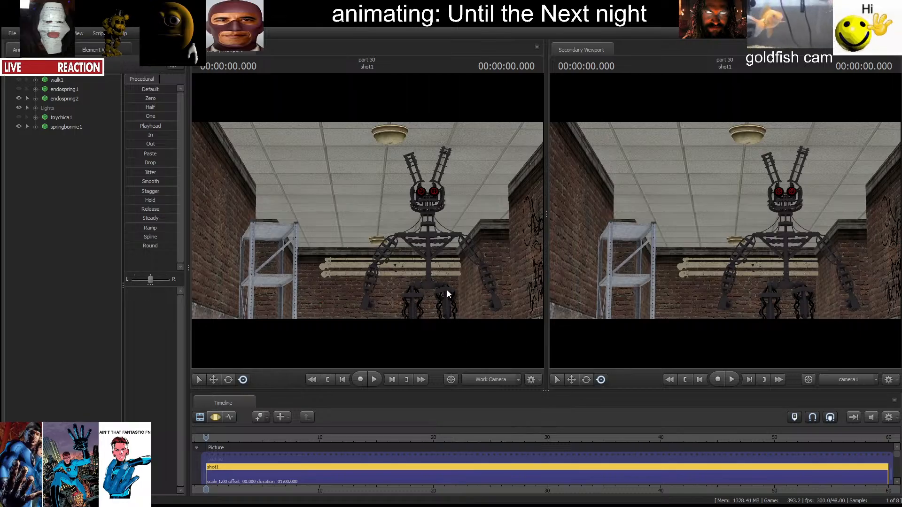
key(s)
drag(447, 290, 362, 218)
key(space)
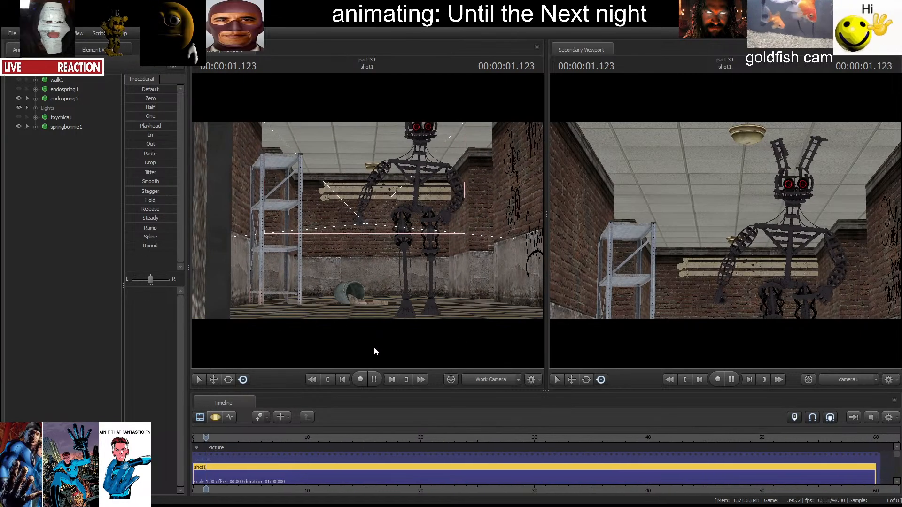
Review the endoskeleton's walk in shot1 and split the shot at 00:00:02.791.
click(328, 380)
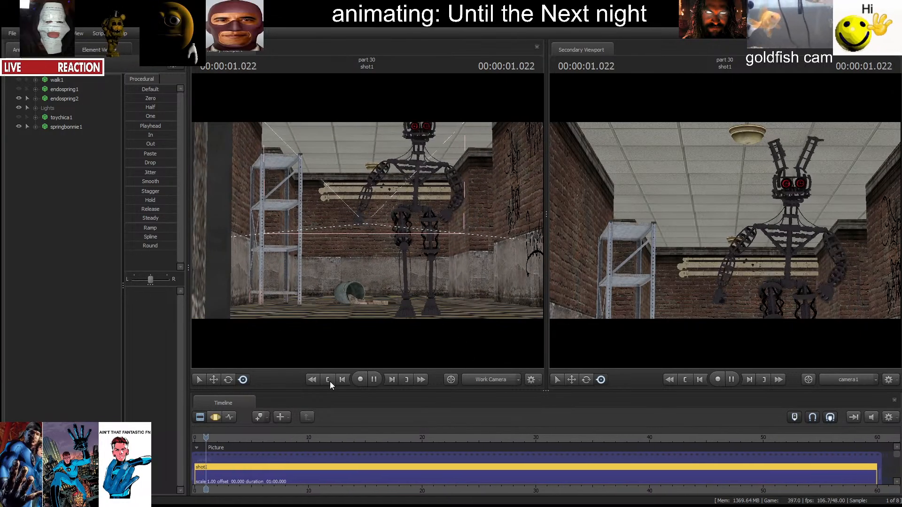
key(space)
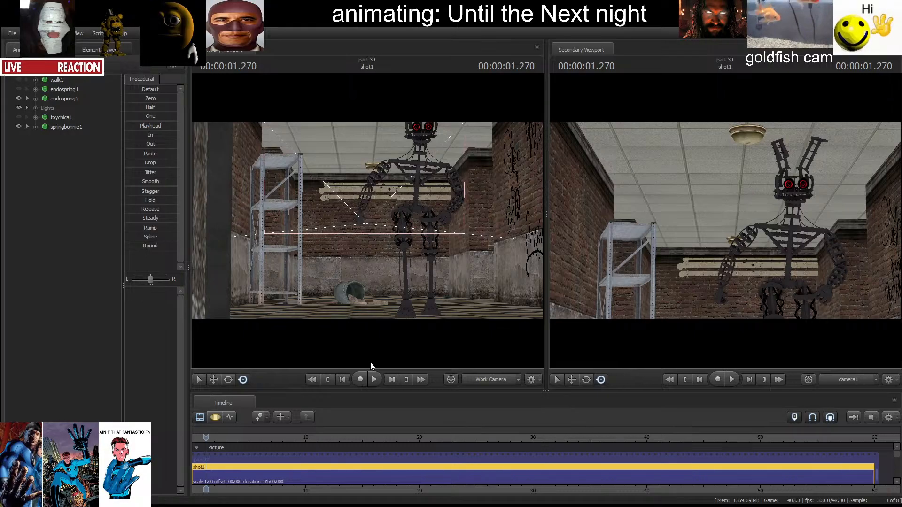
key(space)
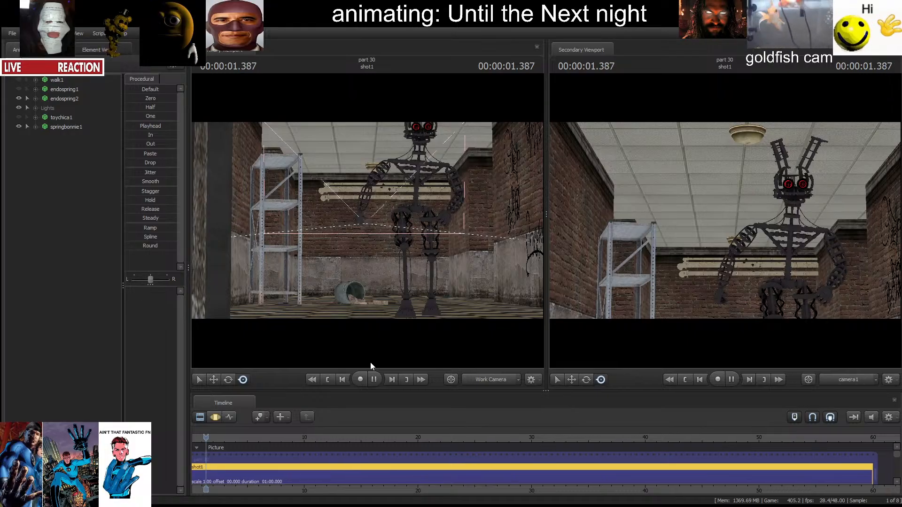
key(space)
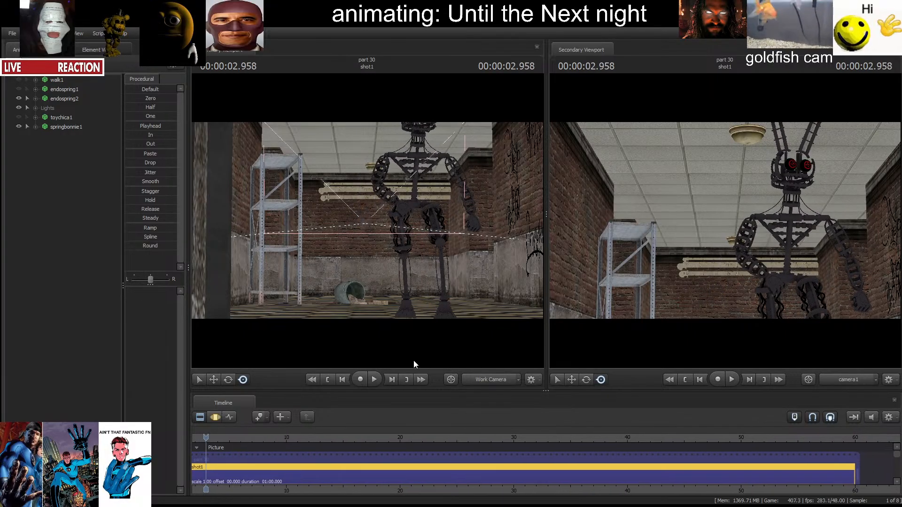
click(342, 380)
key(space)
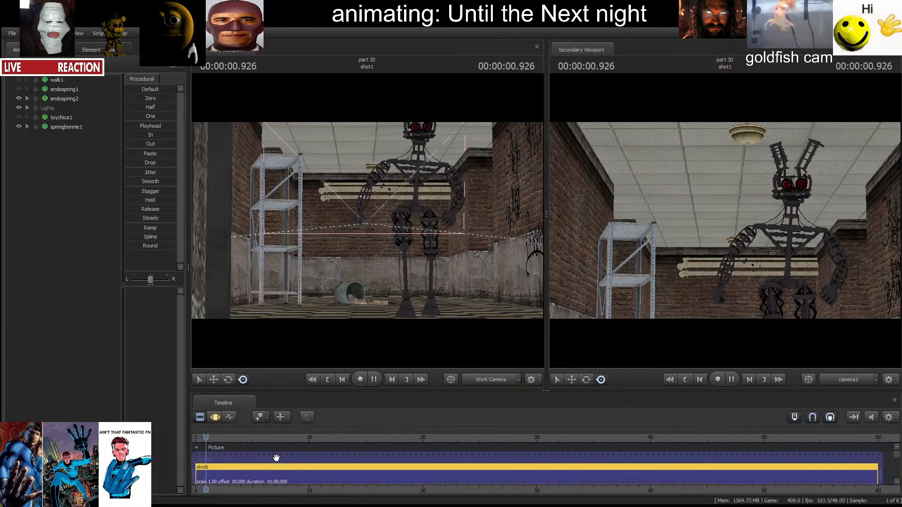
key(space)
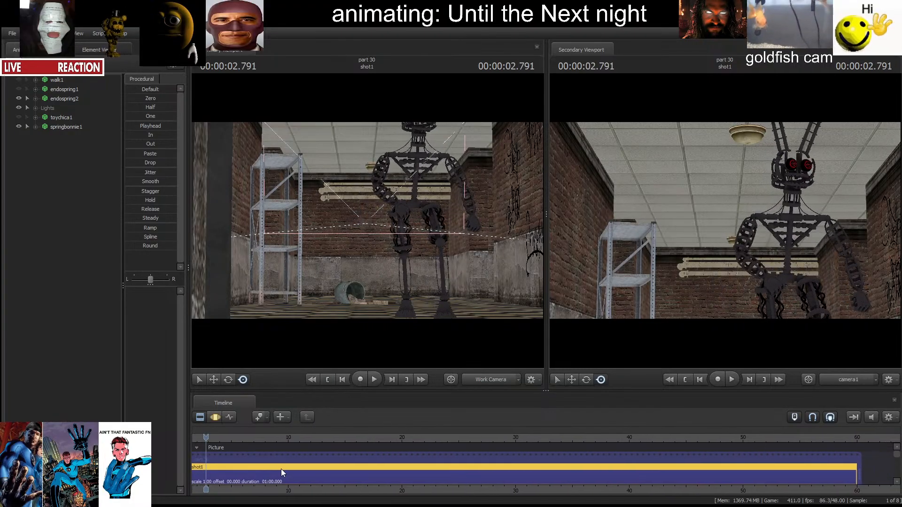
click(241, 472)
key(b)
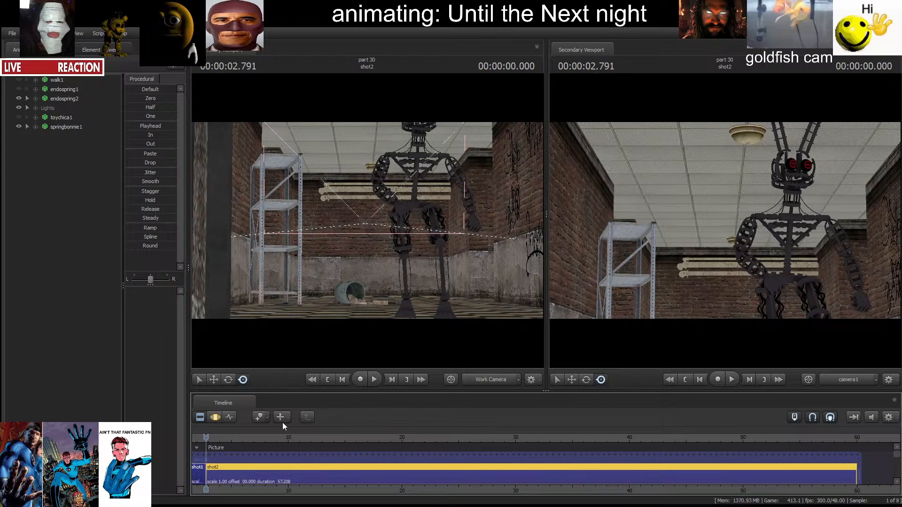
Create a new camera for shot2 and aim it at the open doorway leading to the tiled room.
click(848, 380)
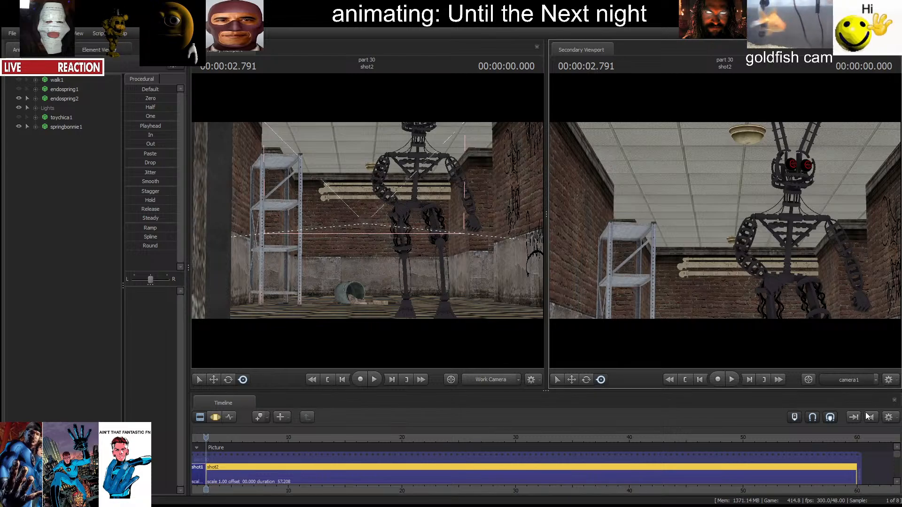
click(802, 414)
drag(742, 359, 714, 390)
mouse_move(725, 221)
mouse_down()
mouse_move(634, 218)
mouse_move(738, 214)
mouse_move(719, 216)
mouse_move(770, 220)
mouse_move(747, 221)
mouse_move(766, 218)
mouse_move(763, 228)
mouse_move(790, 223)
mouse_move(705, 221)
mouse_move(670, 235)
mouse_move(662, 228)
mouse_move(738, 212)
mouse_move(730, 230)
mouse_move(761, 219)
mouse_move(739, 220)
mouse_move(801, 231)
mouse_move(728, 206)
mouse_move(740, 205)
mouse_move(697, 224)
mouse_move(749, 223)
mouse_move(720, 224)
mouse_up()
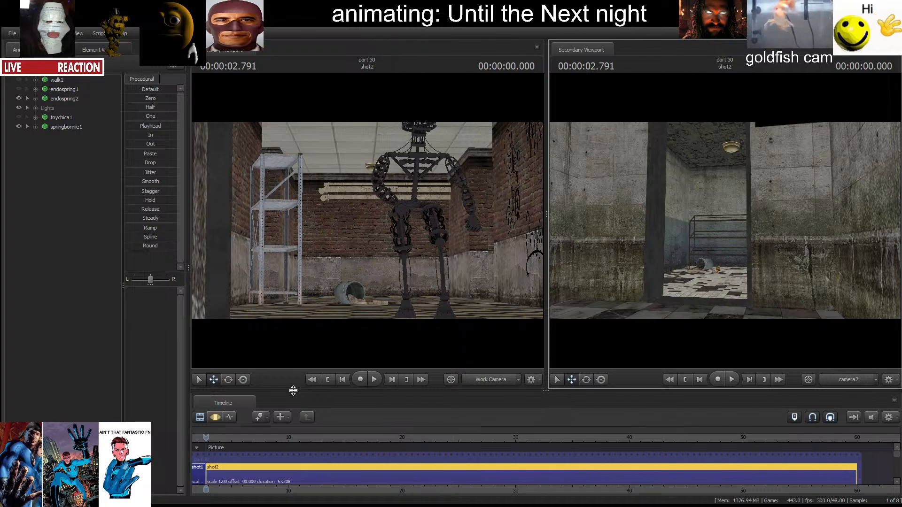
Return to the start of shot1 and select endospring2's rootTransform in the Motion Editor.
click(325, 383)
click(215, 473)
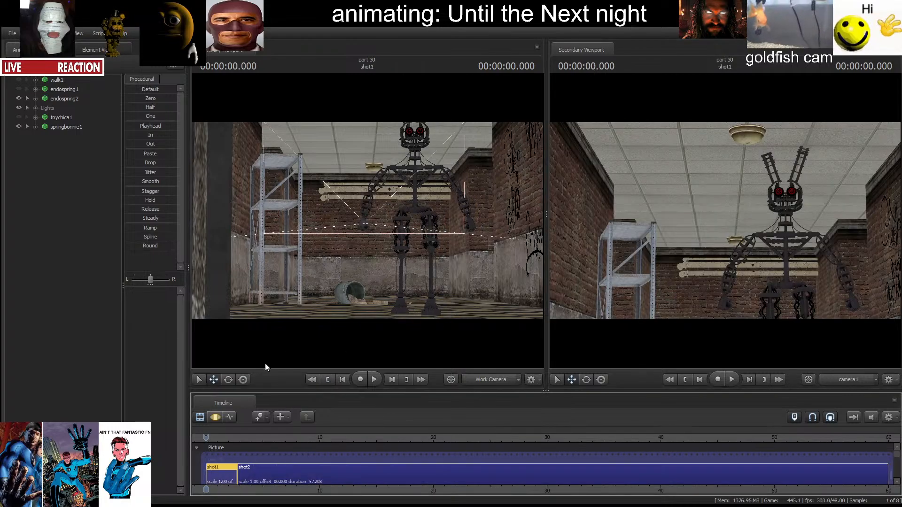
drag(390, 235, 357, 211)
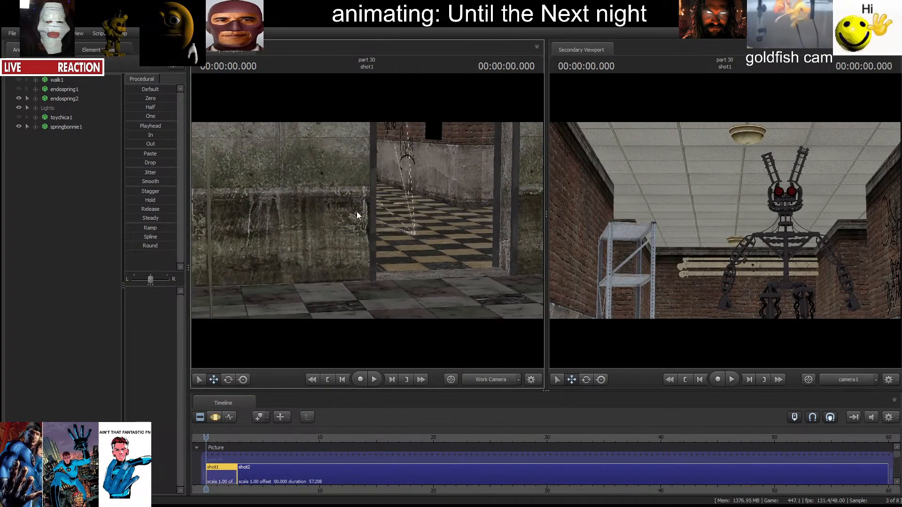
click(43, 126)
click(215, 418)
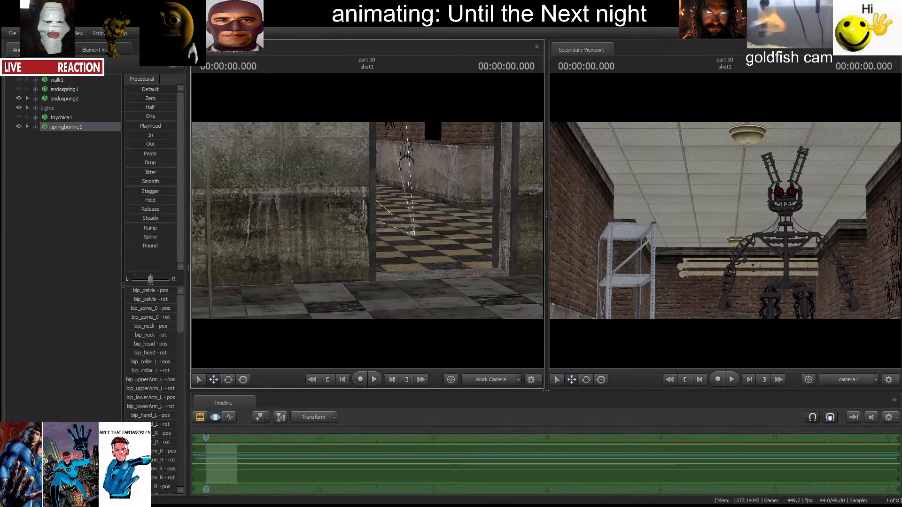
drag(413, 231, 369, 219)
click(422, 241)
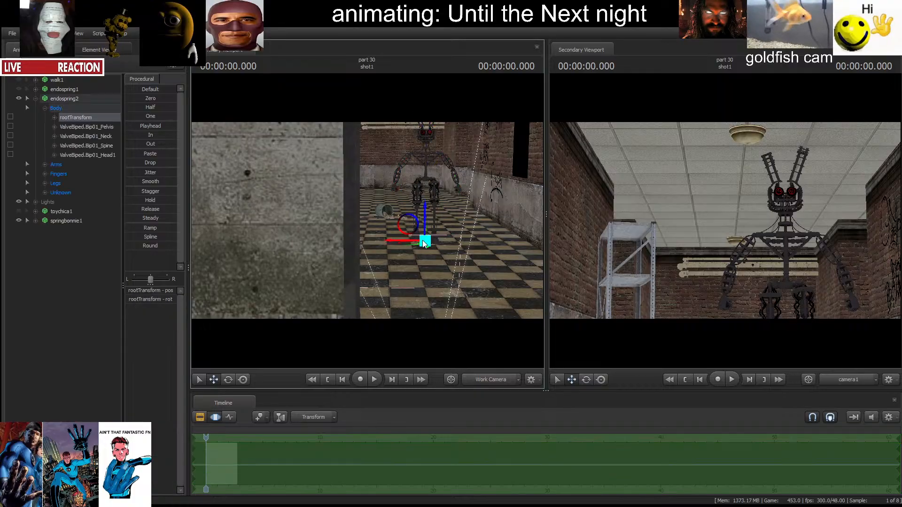
Move the whole endospring2 rig to the concrete room's doorway and place camera1 at a high angle above it.
click(69, 100)
drag(308, 309, 553, 342)
drag(423, 263, 351, 282)
key(s)
mouse_move(725, 220)
mouse_down()
mouse_move(725, 231)
mouse_move(728, 183)
mouse_move(729, 225)
mouse_move(747, 221)
mouse_move(733, 219)
mouse_move(735, 204)
mouse_move(726, 225)
mouse_move(738, 221)
mouse_move(725, 222)
mouse_up()
key(w)
key(s)
key(w)
Play shot1 to check the high camera angle and examine the walk's keyframes in the Graph Editor.
key(space)
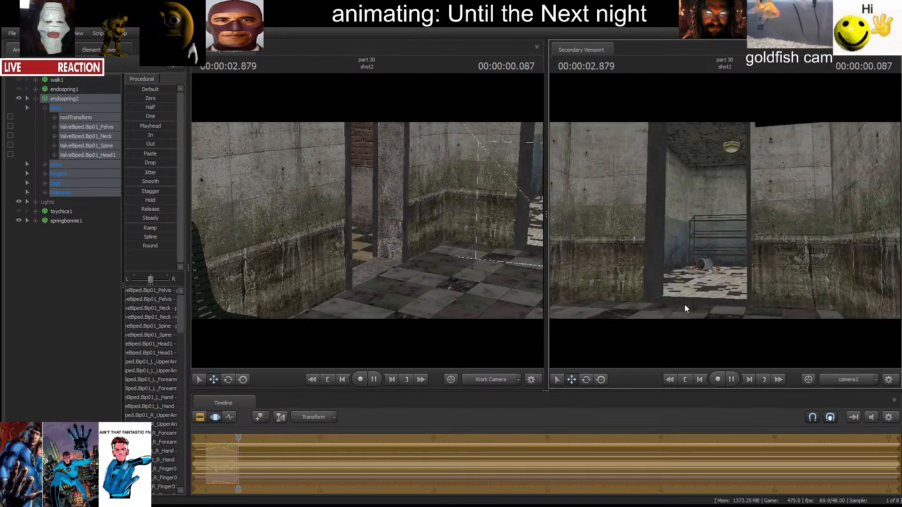
click(685, 380)
mouse_move(725, 222)
mouse_down()
mouse_move(727, 207)
mouse_move(726, 235)
mouse_move(726, 222)
mouse_move(709, 217)
mouse_move(728, 215)
mouse_move(719, 216)
mouse_move(726, 222)
mouse_up()
key(space)
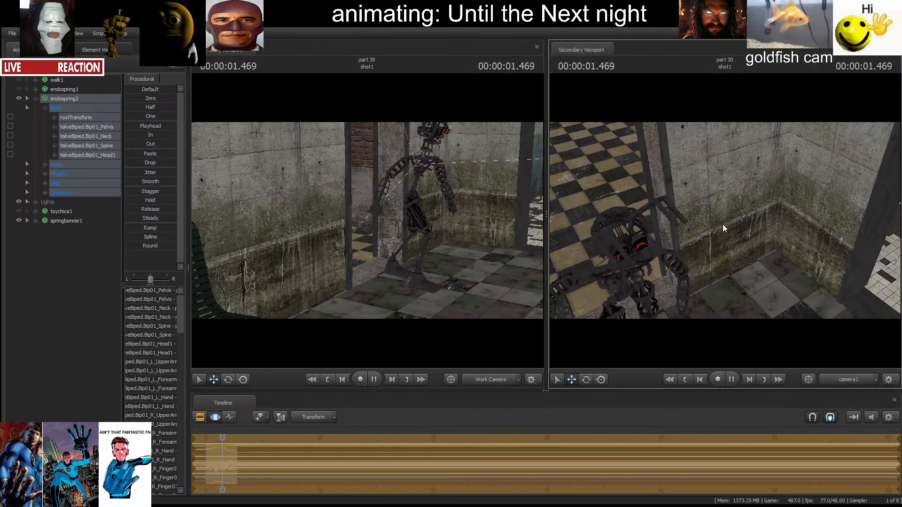
key(space)
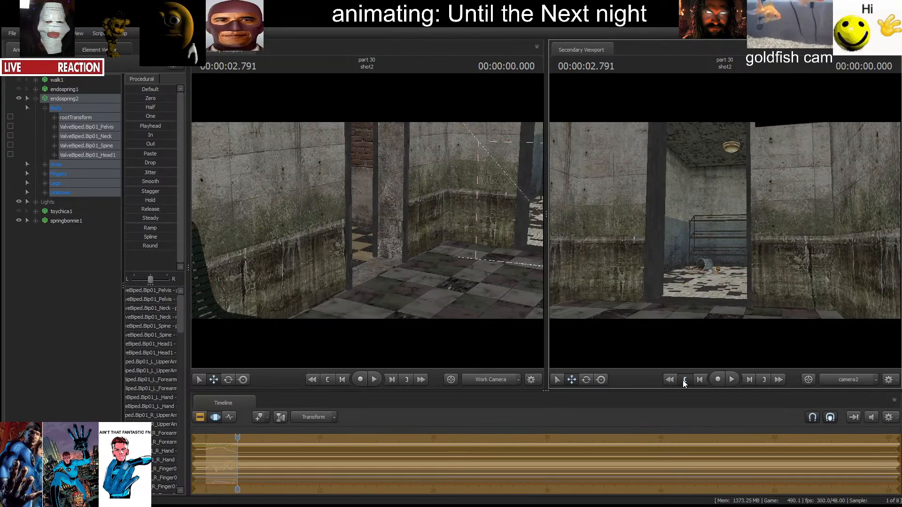
click(683, 380)
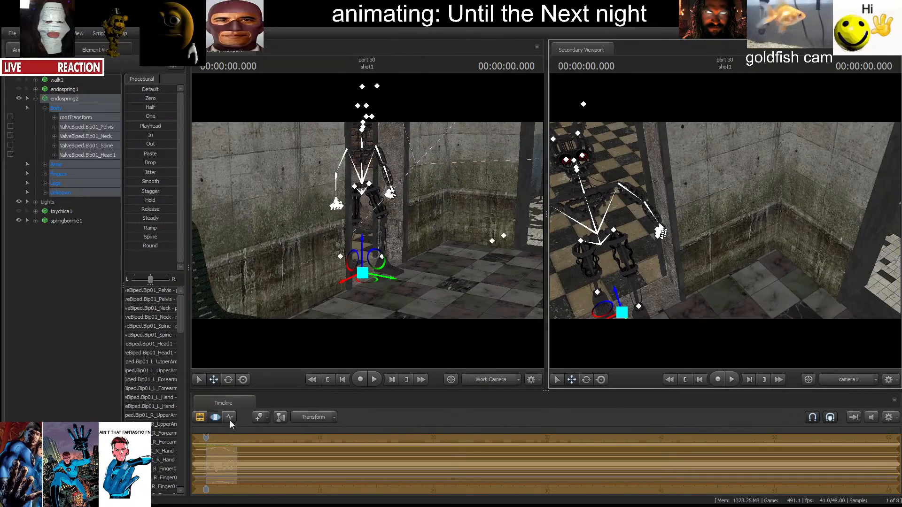
drag(207, 437, 211, 427)
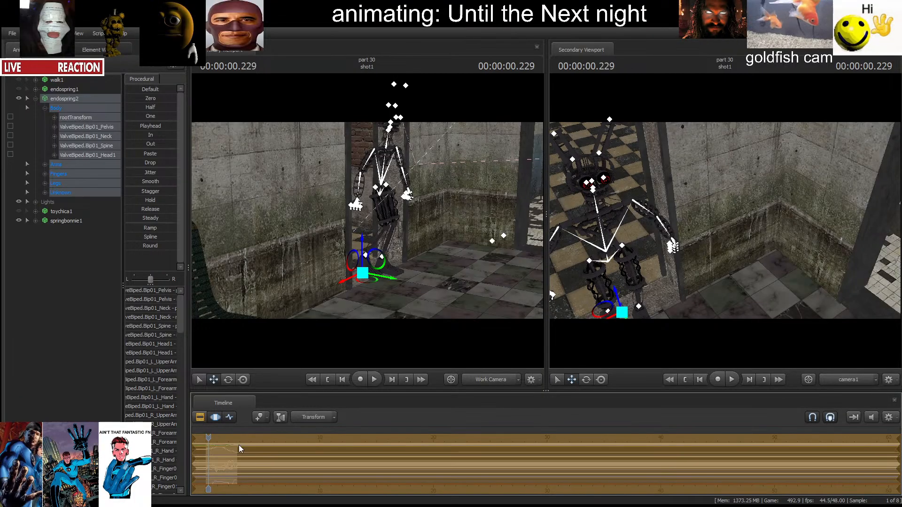
key(F4)
click(428, 438)
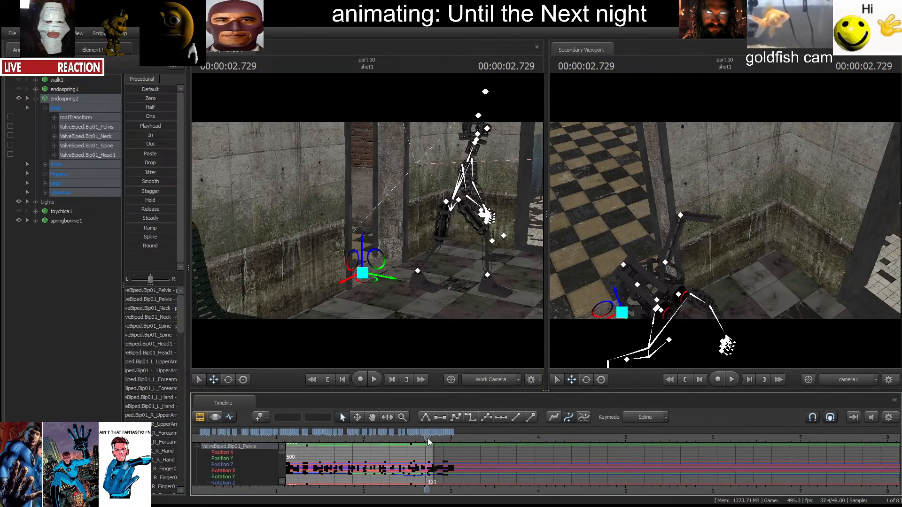
Reposition camera1 to a wider high-angle view covering both the walking endoskeleton and the doorway to the tiled room.
right_drag(576, 240, 561, 238)
right_drag(727, 237, 726, 237)
click(685, 376)
key(space)
key(space)
drag(705, 291, 695, 289)
drag(725, 221, 726, 221)
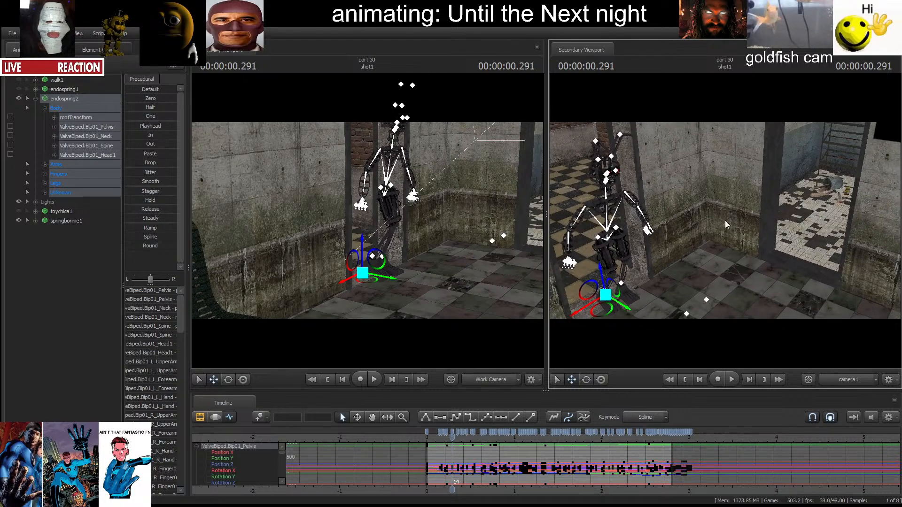
Play shot1 through the cut into shot2 to check the walk against the wider camera1 framing.
key(space)
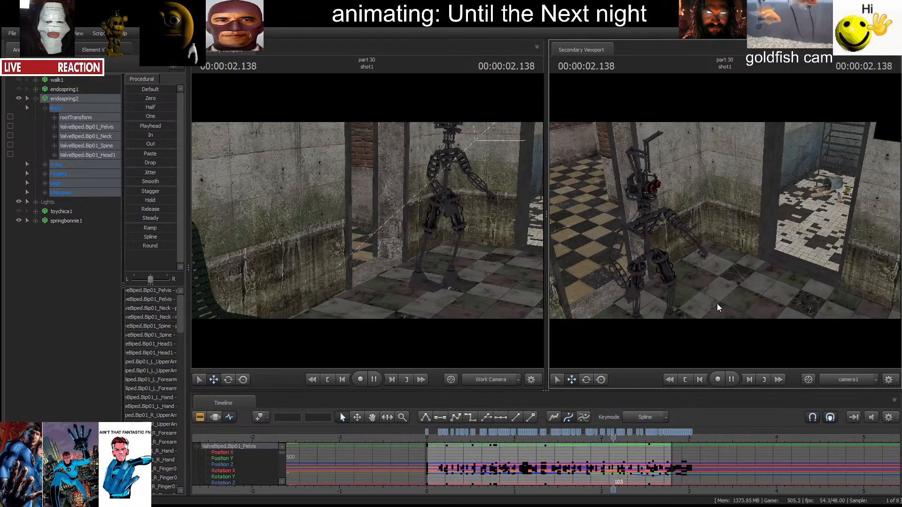
key(space)
click(679, 380)
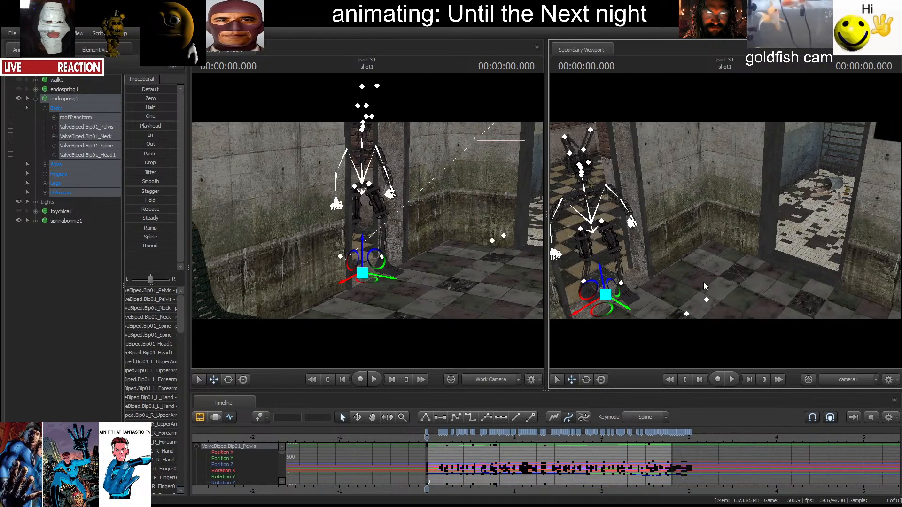
key(space)
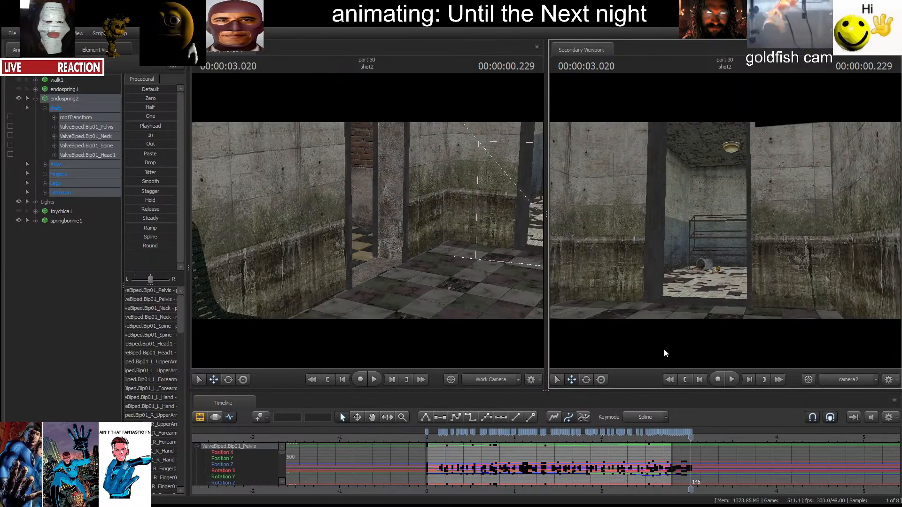
click(690, 380)
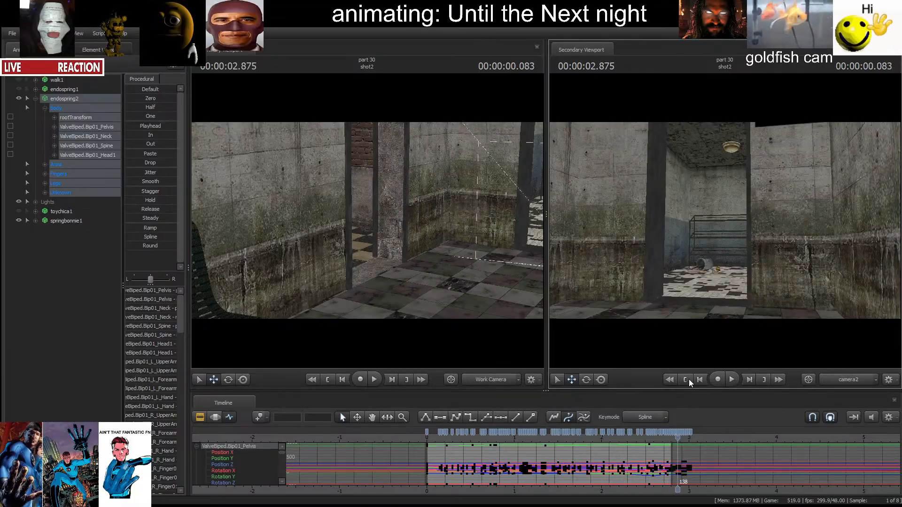
click(689, 377)
click(688, 378)
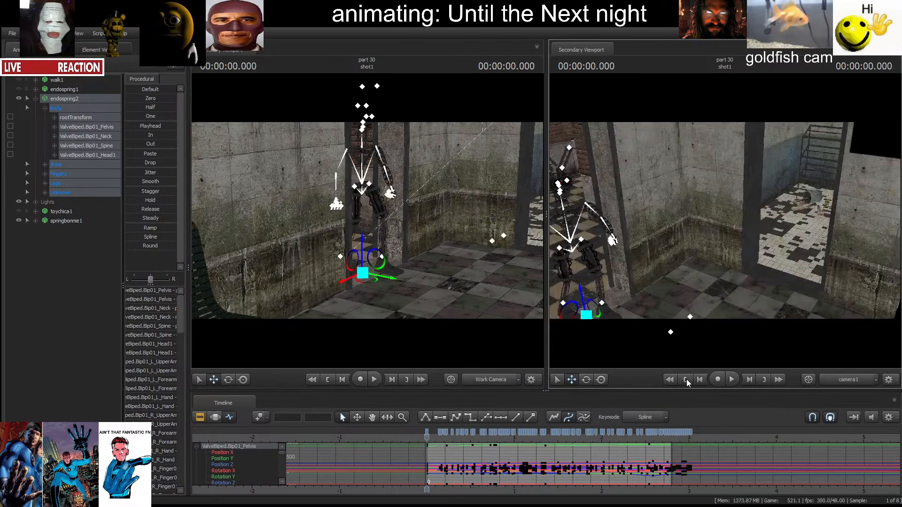
Reposition camera1 to a low angle facing the doorway and play shot1 to test the endoskeleton's approach.
mouse_move(725, 221)
mouse_down()
mouse_move(756, 218)
mouse_move(686, 202)
mouse_move(728, 235)
mouse_up()
key(space)
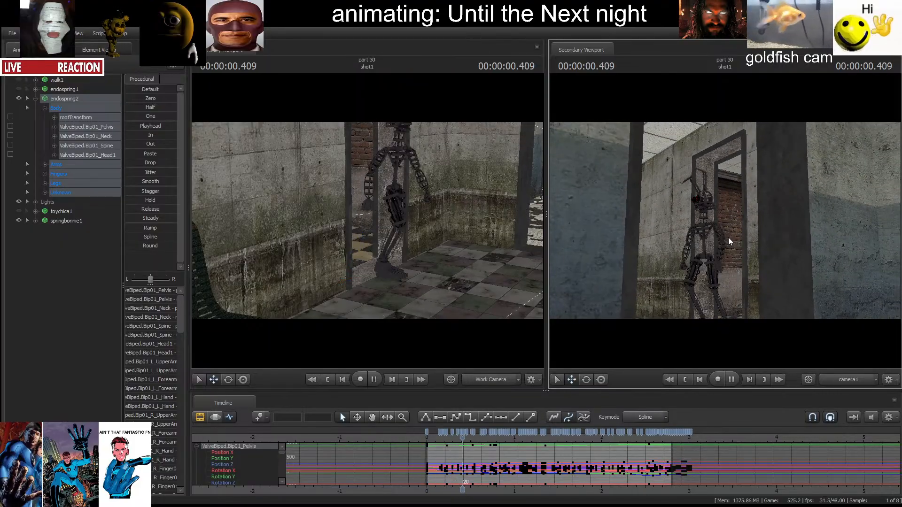
key(space)
drag(728, 269, 707, 289)
click(689, 379)
key(space)
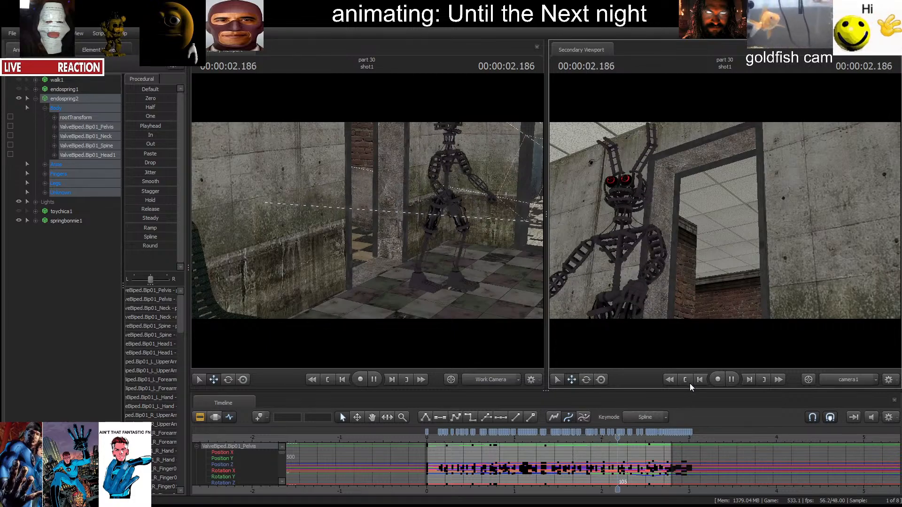
click(690, 380)
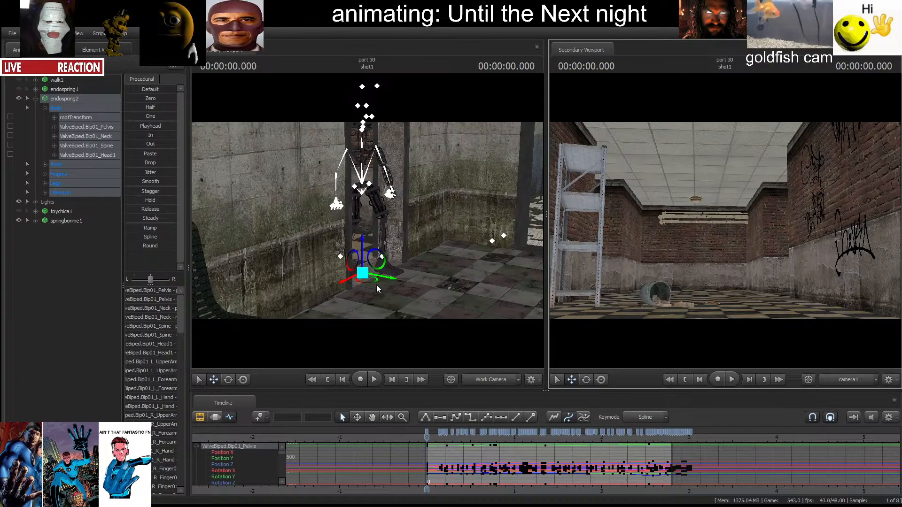
Move endospring2 back into the brick room in front of camera1 with the Motion Editor and play shot1 to check it.
click(216, 416)
drag(392, 277, 43, 184)
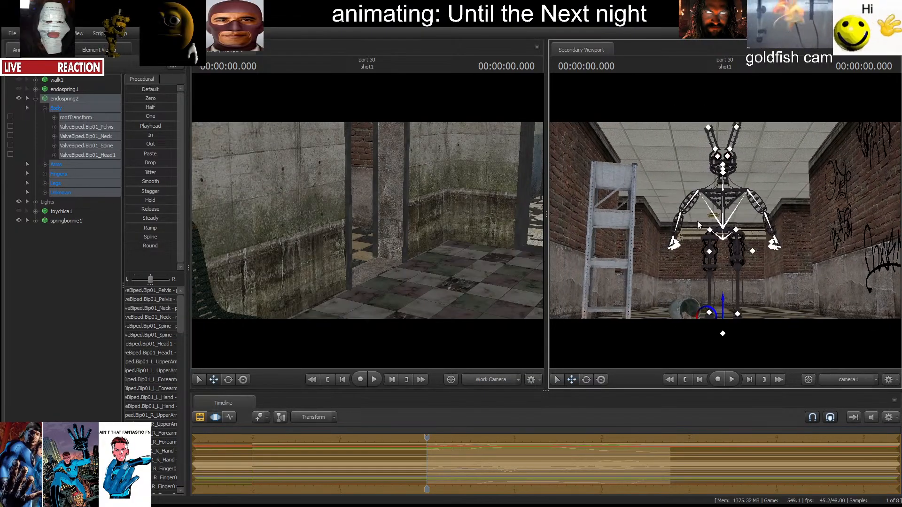
key(space)
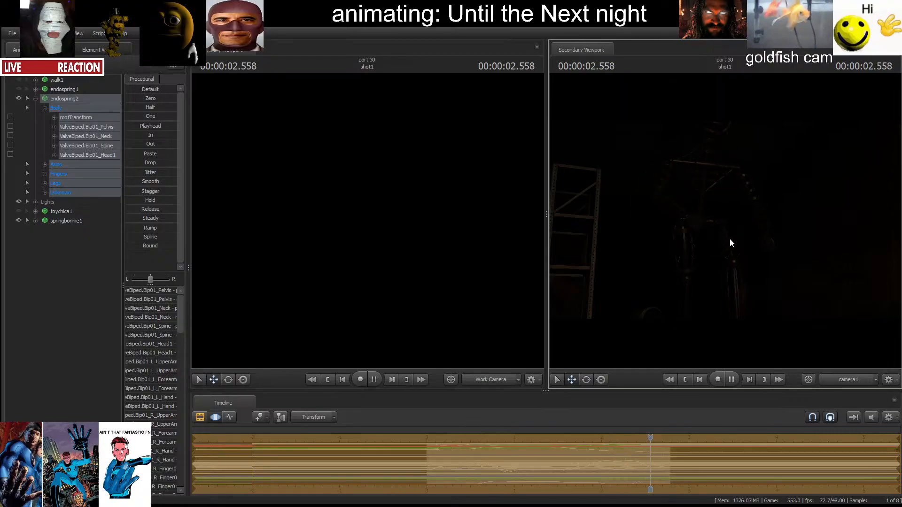
key(space)
key(Home)
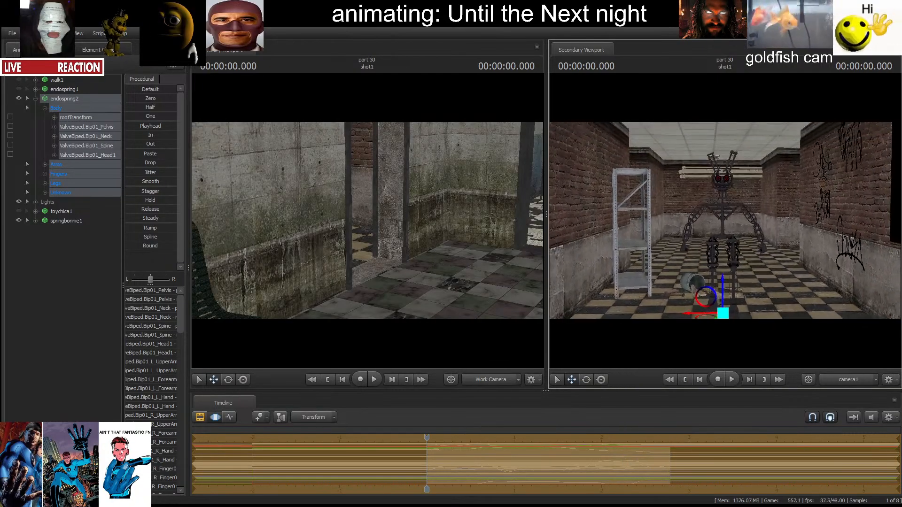
key(space)
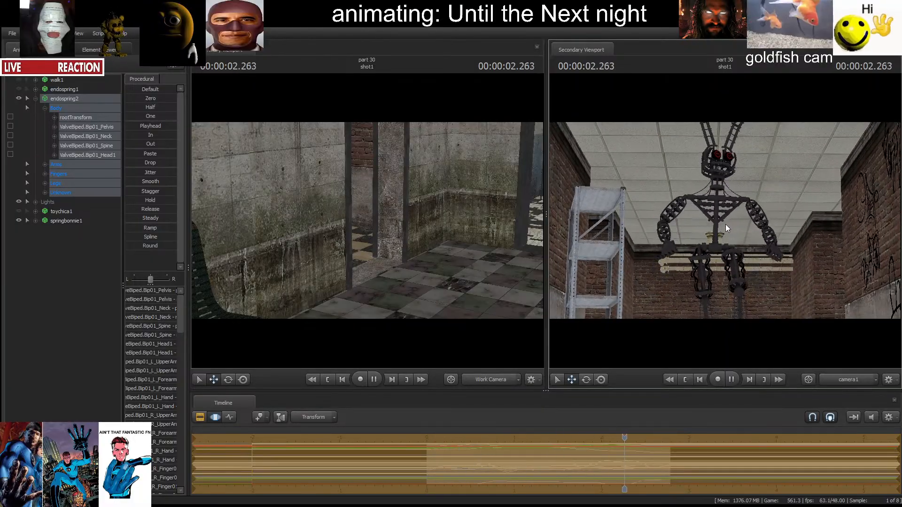
Finish the walk check by returning the playhead to the start of shot1 and clearing the endospring2 selection.
key(space)
click(684, 380)
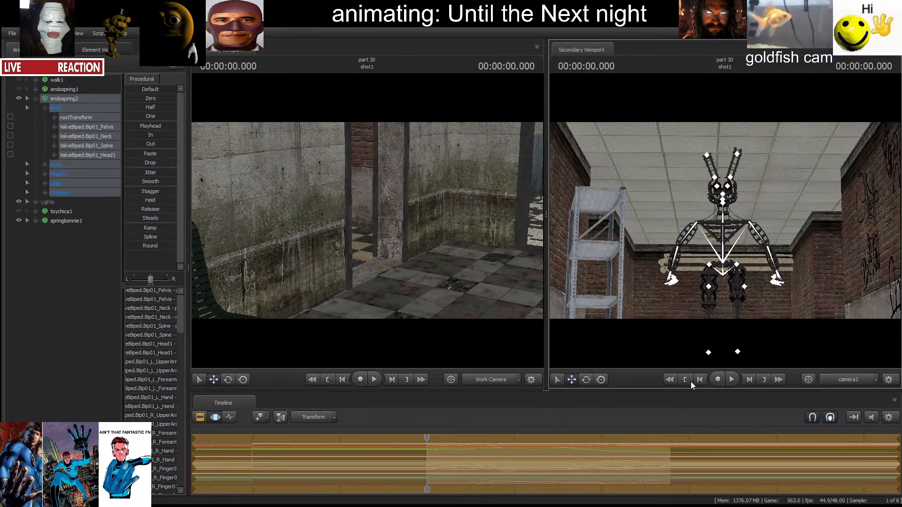
click(620, 257)
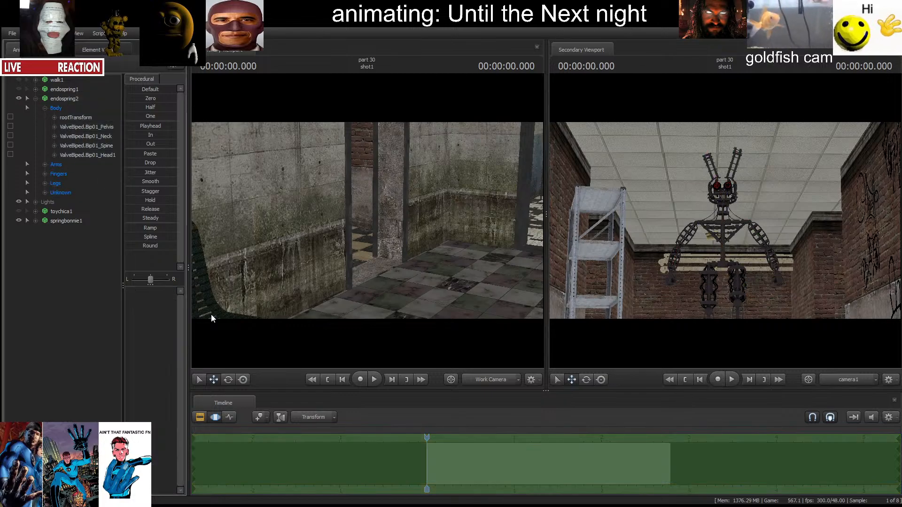
Look through light2 and raise it above the endoskeleton so it shines steeply down onto the model and checkered floor.
click(35, 202)
drag(61, 221, 384, 232)
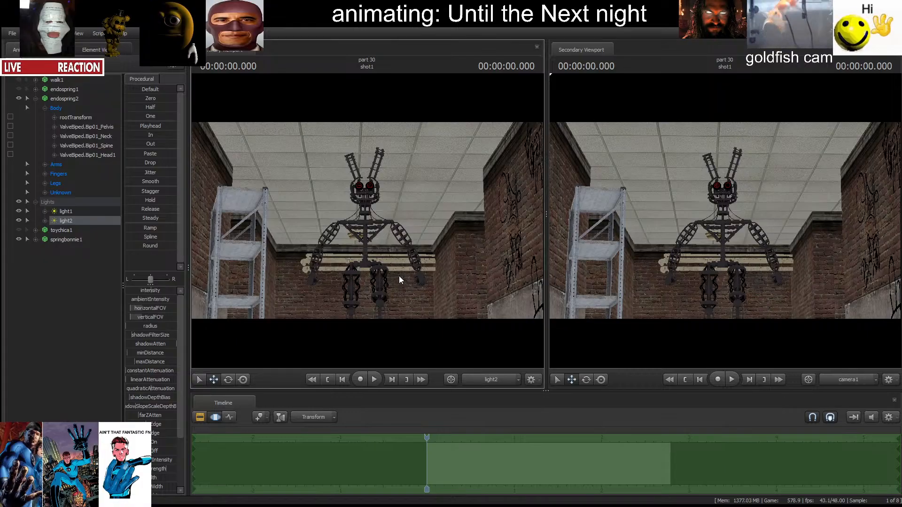
mouse_move(399, 277)
mouse_down()
mouse_move(397, 188)
mouse_move(398, 263)
mouse_move(385, 244)
mouse_move(390, 216)
mouse_move(370, 137)
mouse_move(372, 225)
mouse_move(308, 222)
mouse_up()
scroll(395, 254, down, 3)
key(s)
scroll(386, 240, down, 5)
key(w)
key(s)
scroll(372, 221, down, 3)
scroll(352, 220, down, 2)
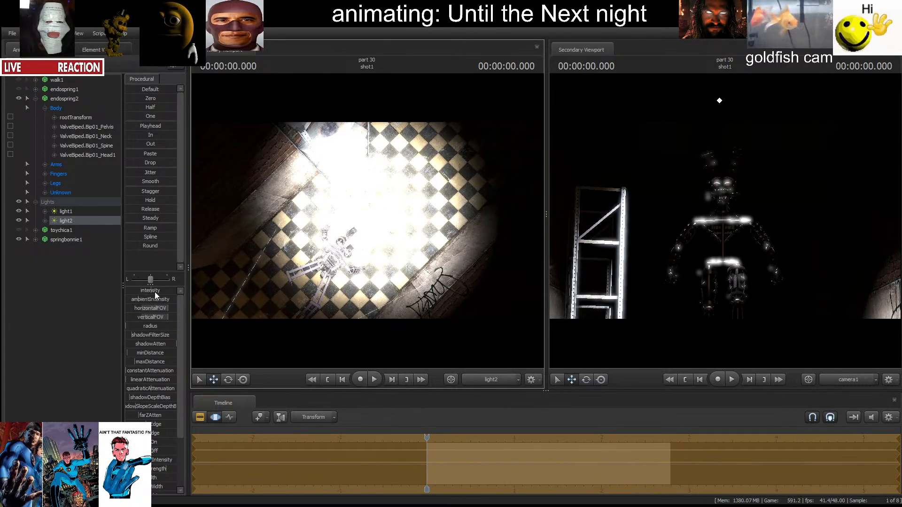
Lower light2 to a dim overhead glow, show camera1 in the primary viewport and play part of shot1 to check it.
drag(154, 292, 134, 292)
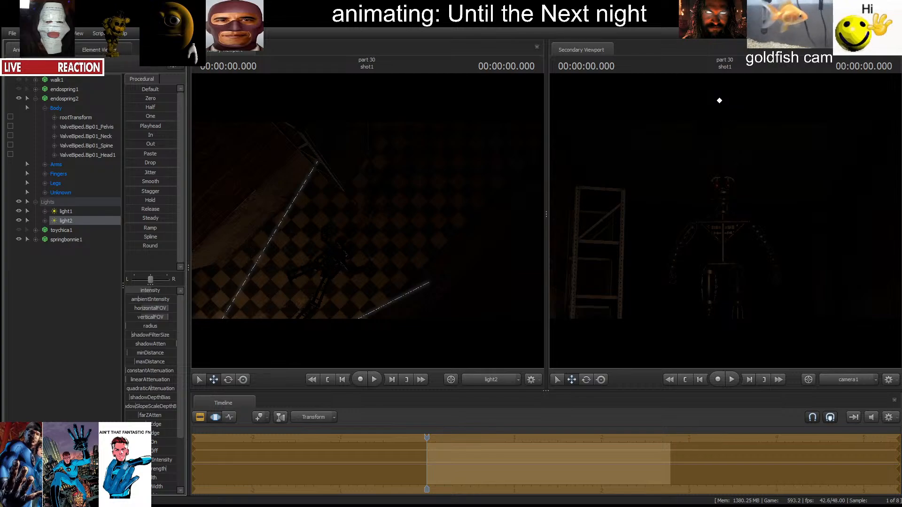
drag(134, 292, 133, 301)
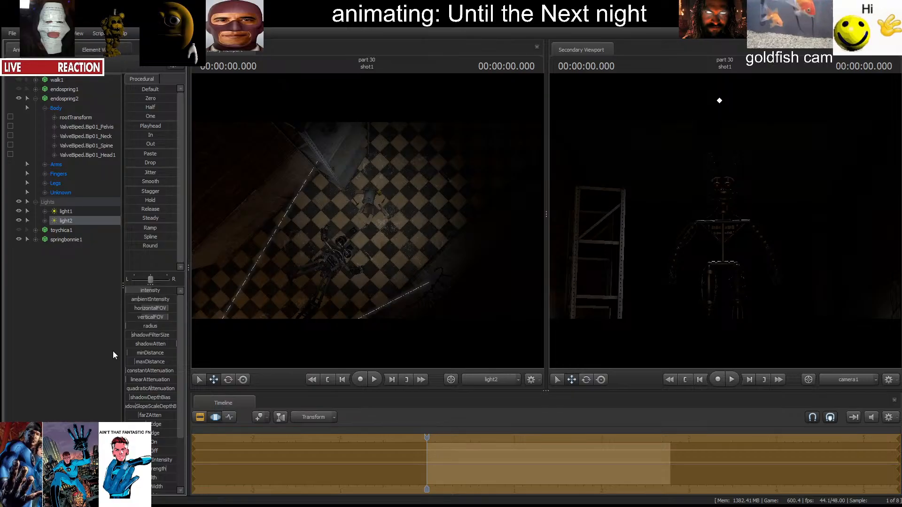
click(484, 381)
click(484, 381)
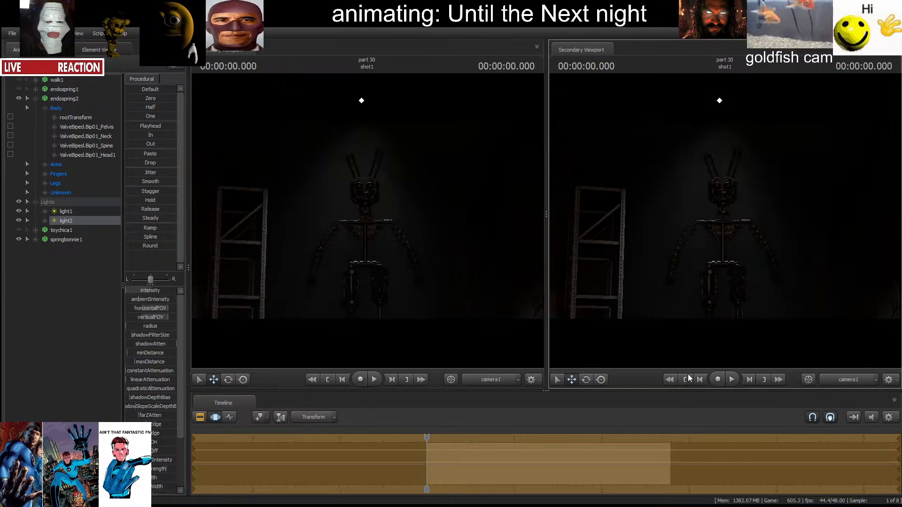
key(space)
key(space)
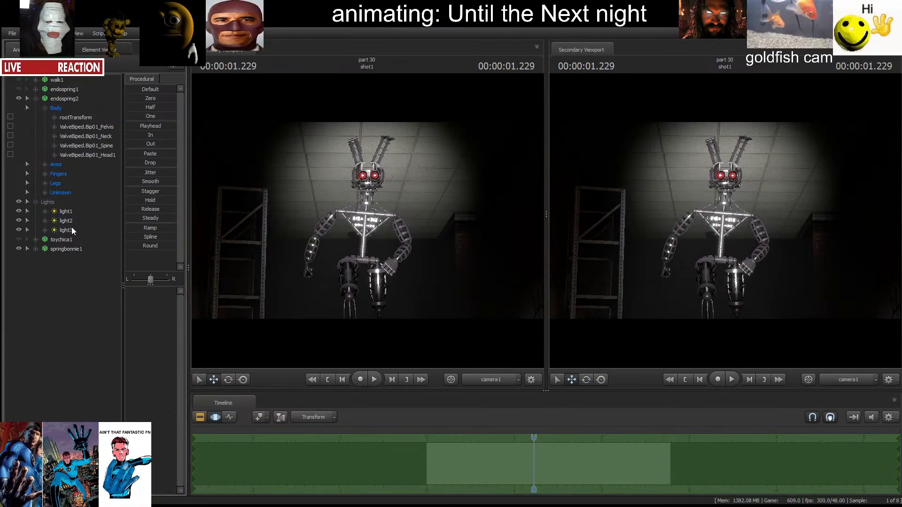
Look through light3, aim it across the checkered floor toward the brick corner and reduce its intensity.
drag(72, 230, 301, 244)
drag(300, 245, 244, 239)
mouse_move(368, 221)
mouse_down()
mouse_move(357, 235)
mouse_move(362, 282)
mouse_move(390, 273)
mouse_move(409, 254)
mouse_move(367, 221)
mouse_move(352, 231)
mouse_up()
scroll(376, 230, down, 5)
drag(156, 293, 133, 291)
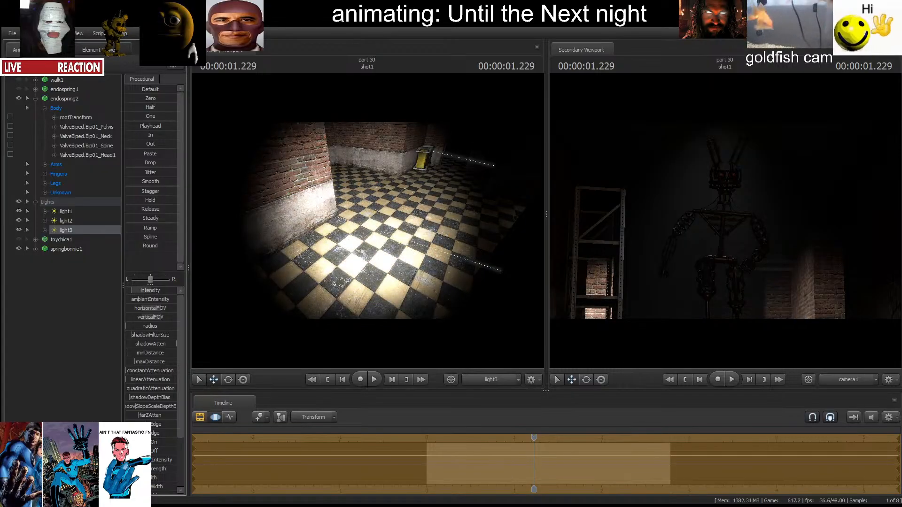
Tint light3 a warm orange by lowering its green and blue values, aim it at the floor and dim it.
scroll(136, 324, down, 3)
drag(167, 454, 155, 463)
drag(367, 221, 358, 186)
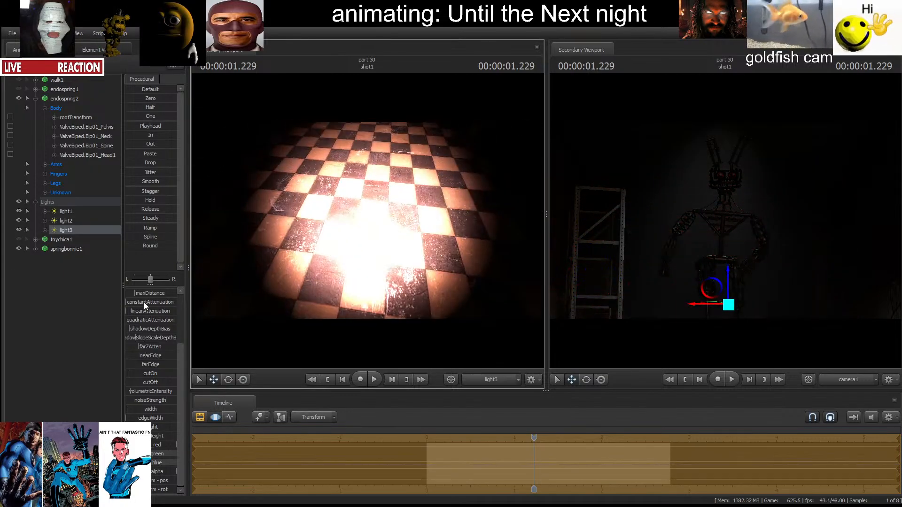
scroll(143, 303, up, 3)
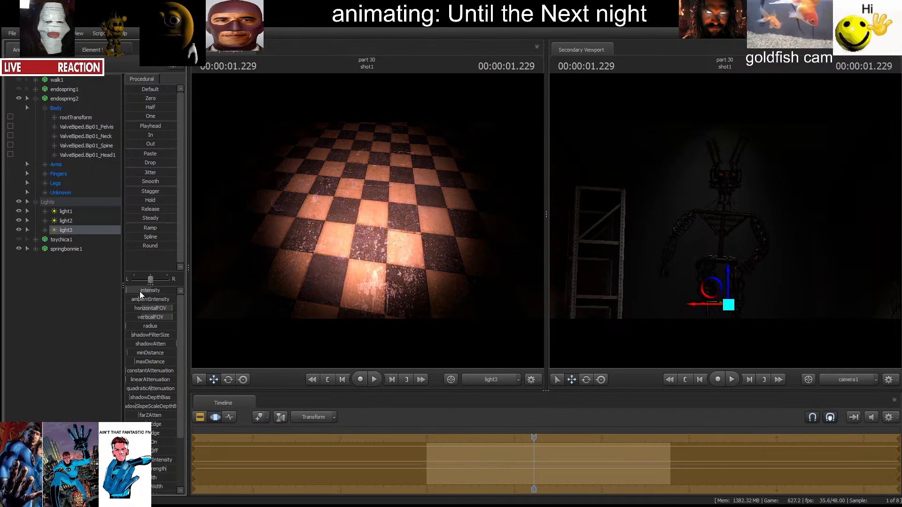
Move light3 into the adjoining room facing the doorway and deepen its tint to red.
mouse_move(367, 221)
mouse_down()
mouse_move(361, 188)
mouse_move(371, 183)
mouse_move(368, 216)
mouse_move(387, 218)
mouse_move(370, 222)
mouse_move(368, 244)
mouse_move(367, 221)
mouse_up()
scroll(368, 228, down, 2)
scroll(153, 376, down, 3)
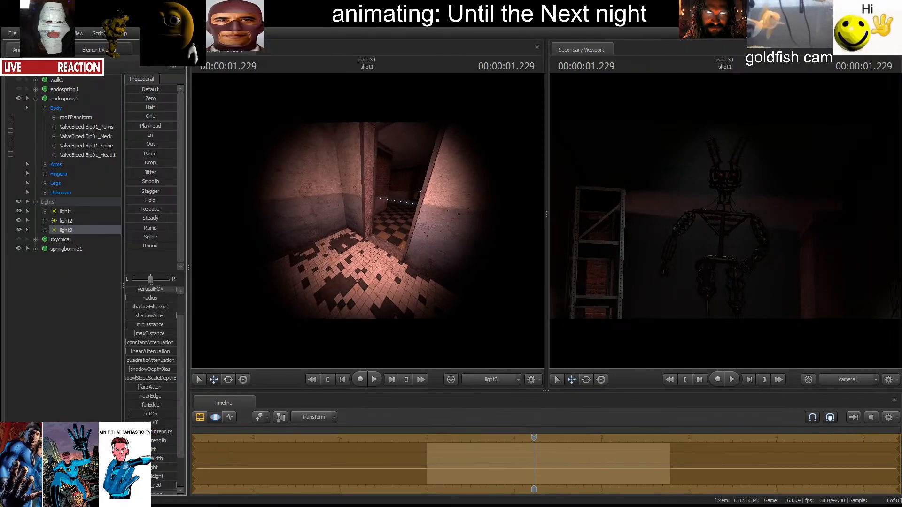
drag(158, 463, 136, 454)
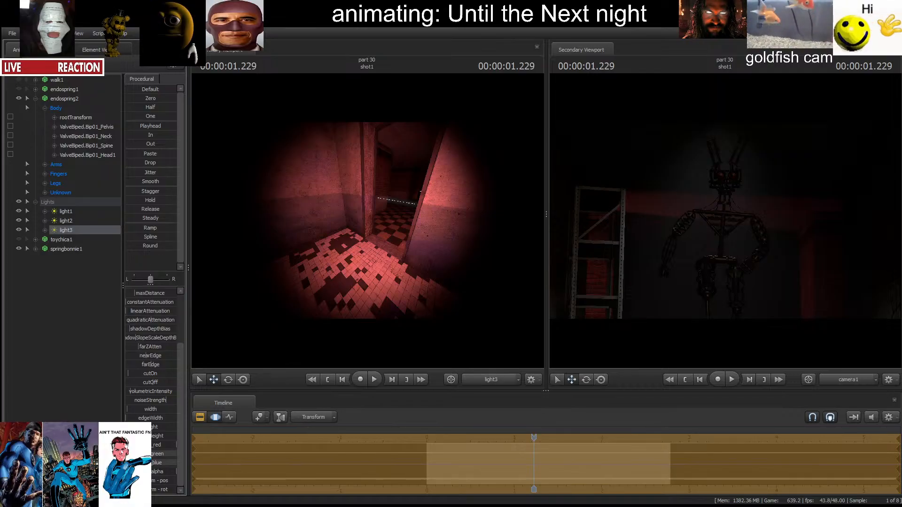
Look through light4 and place it low over the checkered floor, shining past the wall corner toward the endoskeleton.
drag(63, 238, 531, 224)
drag(531, 224, 538, 230)
key(w)
mouse_move(367, 220)
mouse_down()
mouse_move(369, 291)
mouse_move(371, 268)
mouse_move(451, 256)
mouse_move(367, 258)
mouse_move(452, 249)
mouse_move(400, 268)
mouse_move(413, 258)
mouse_move(376, 215)
mouse_up()
key(s)
scroll(368, 221, down, 5)
key(s)
scroll(367, 221, down, 4)
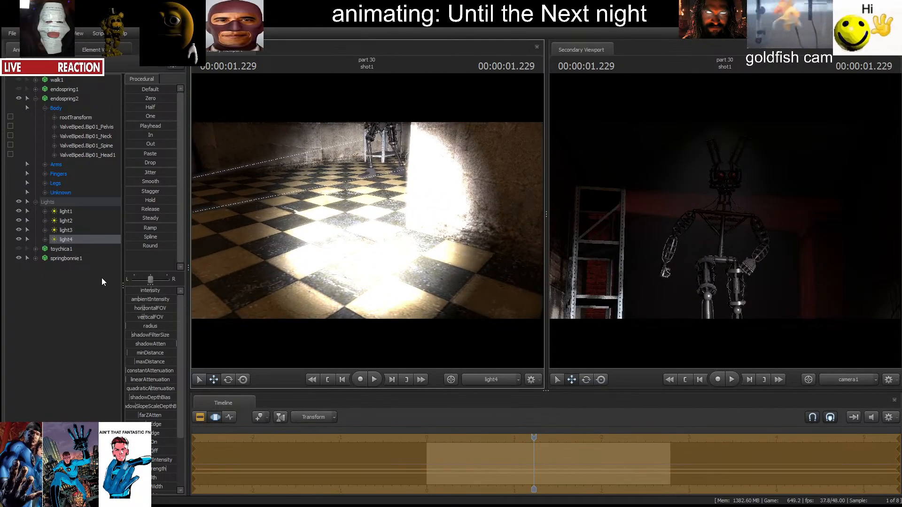
Reduce light4's intensity, tint it orange, and play shot1 to check the lighting before returning to the start.
mouse_move(158, 291)
mouse_down()
mouse_move(135, 293)
mouse_move(143, 293)
mouse_up()
scroll(133, 382, down, 3)
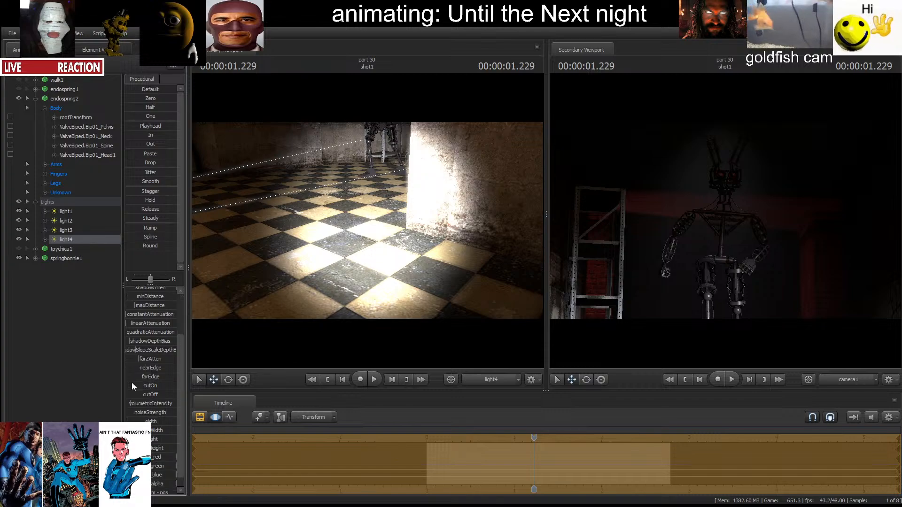
drag(171, 462, 144, 455)
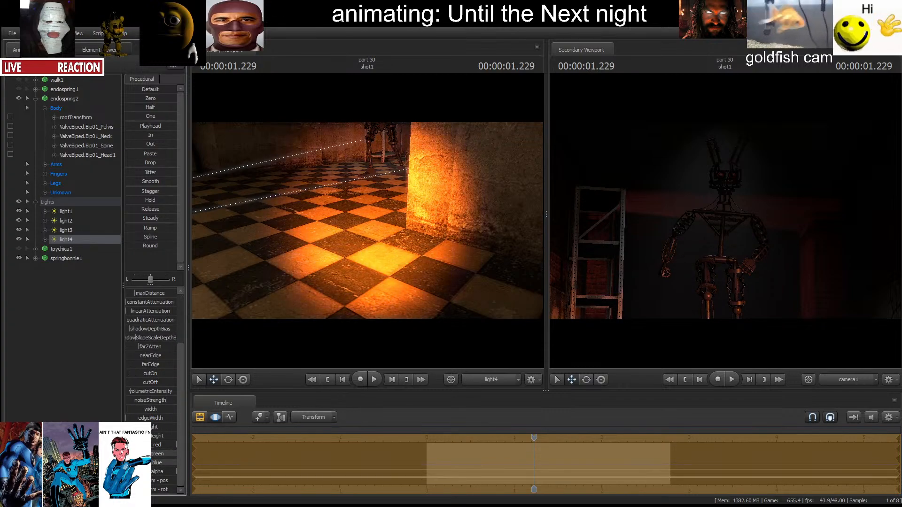
key(space)
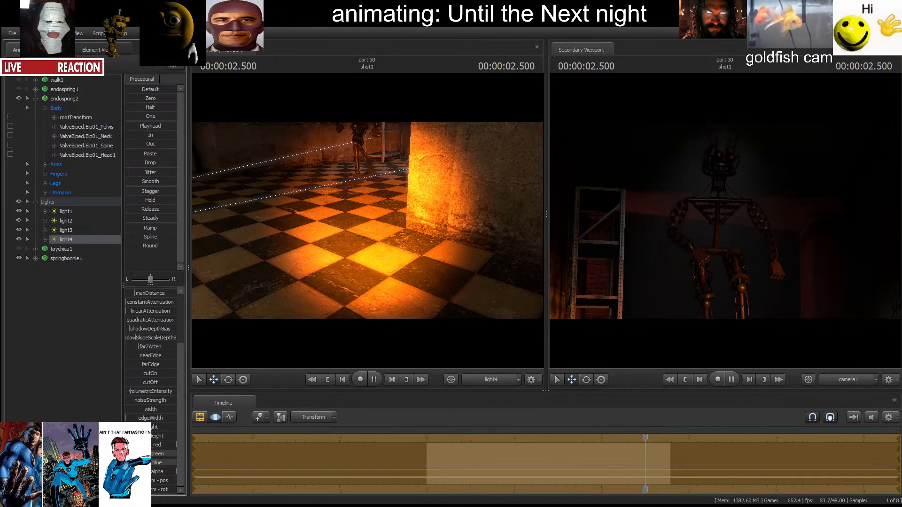
click(685, 380)
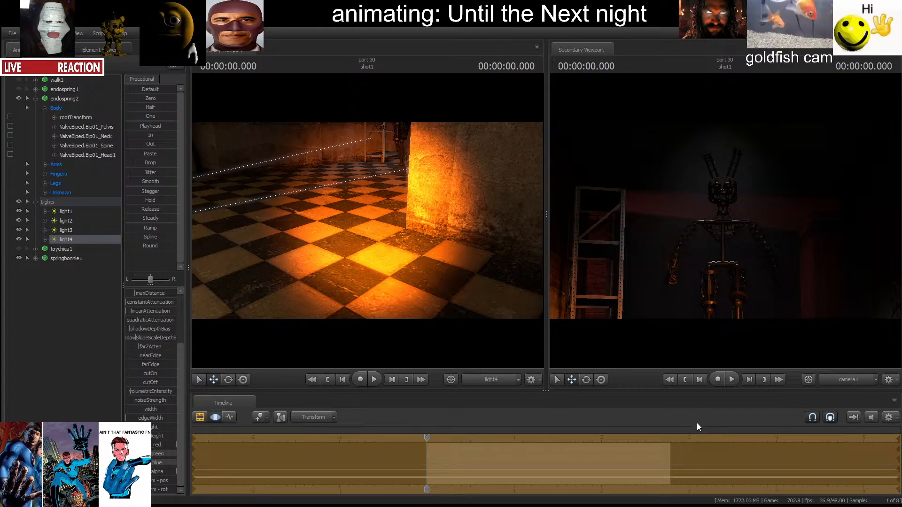
Load the stand1 model, turn off viewport lighting and switch the primary viewport to the Work Camera.
click(514, 282)
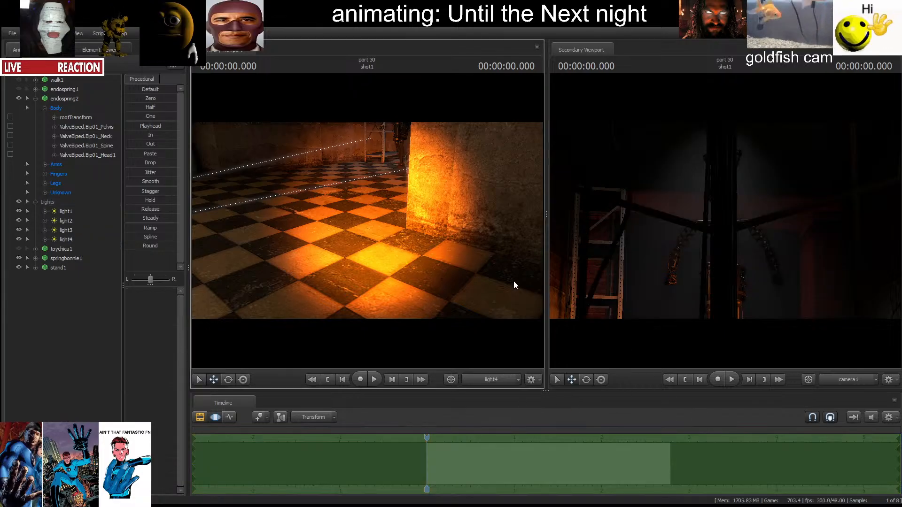
key(F8)
click(490, 381)
drag(479, 291, 442, 278)
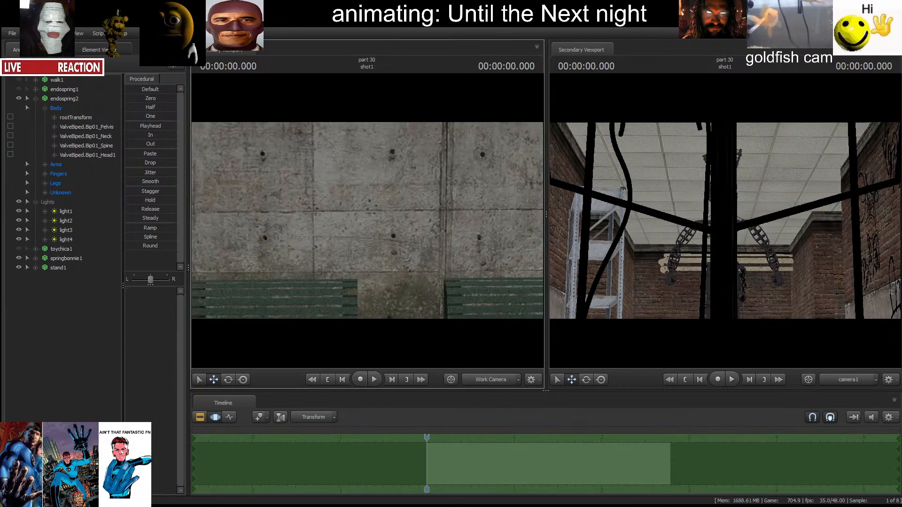
Move the stand1 lamp away from camera1 to the brick wall beside the endoskeleton.
key(w)
drag(367, 221, 348, 221)
key(s)
key(s)
click(47, 270)
drag(425, 307, 221, 129)
key(s)
drag(341, 264, 398, 225)
key(e)
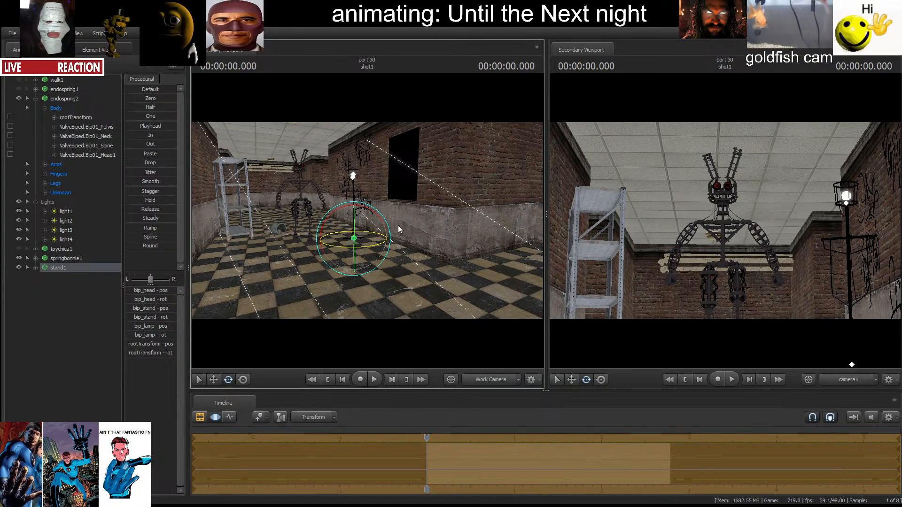
key(w)
drag(344, 247, 349, 246)
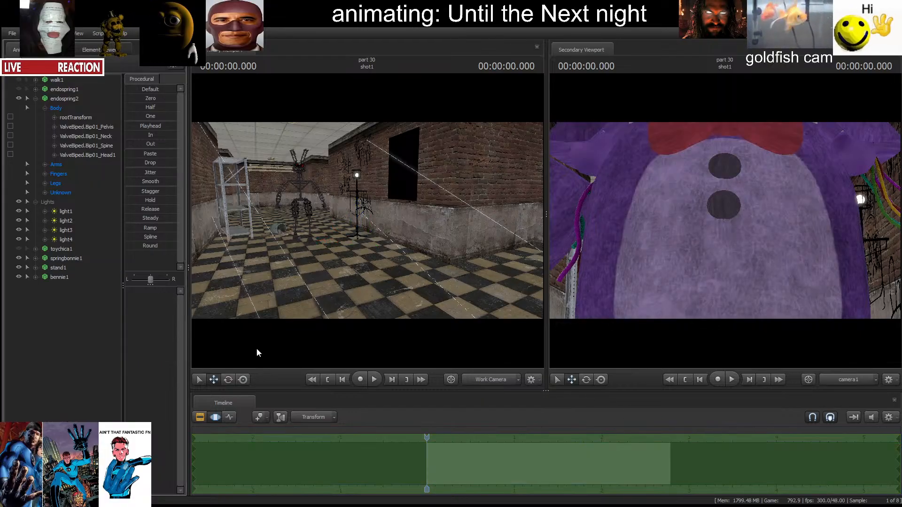
Move bennie1 away from camera1 toward the lamp stand along the brick wall.
click(57, 277)
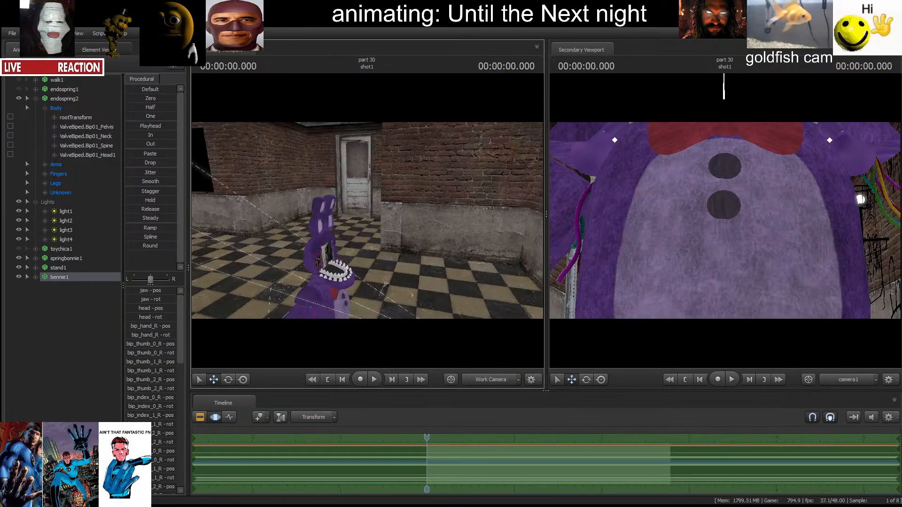
drag(273, 348, 249, 369)
drag(352, 323, 346, 350)
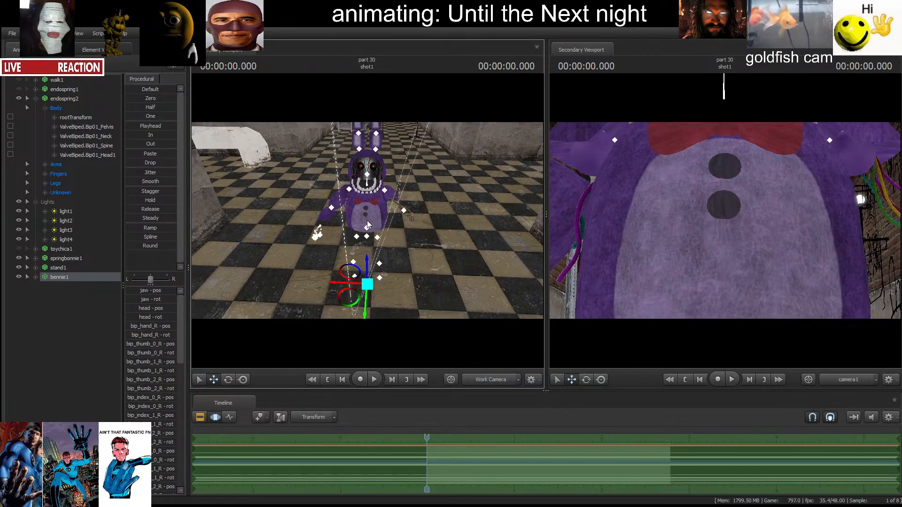
drag(352, 306, 399, 182)
drag(399, 182, 391, 127)
key(w)
drag(367, 221, 393, 220)
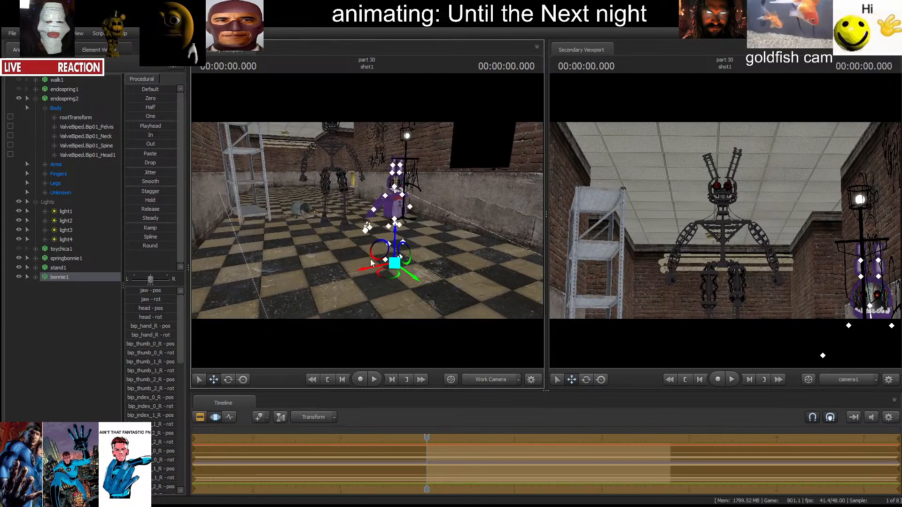
Raise bennie1 onto the lamp stand and rotate it to face partly toward the endoskeleton.
drag(386, 279, 371, 229)
key(e)
key(w)
key(w)
key(s)
drag(402, 287, 405, 271)
key(e)
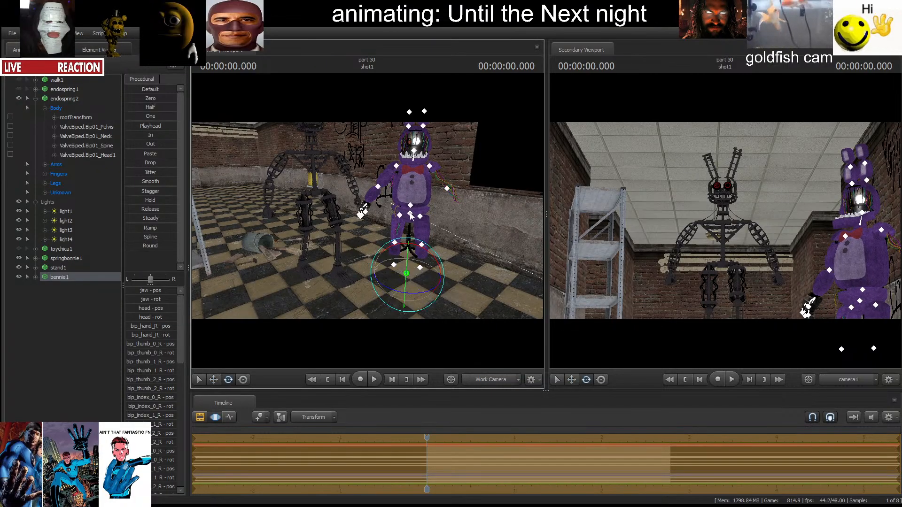
Add scale controls to bennie1's right_tight and left_thigh bones and shrink both legs away.
key(q)
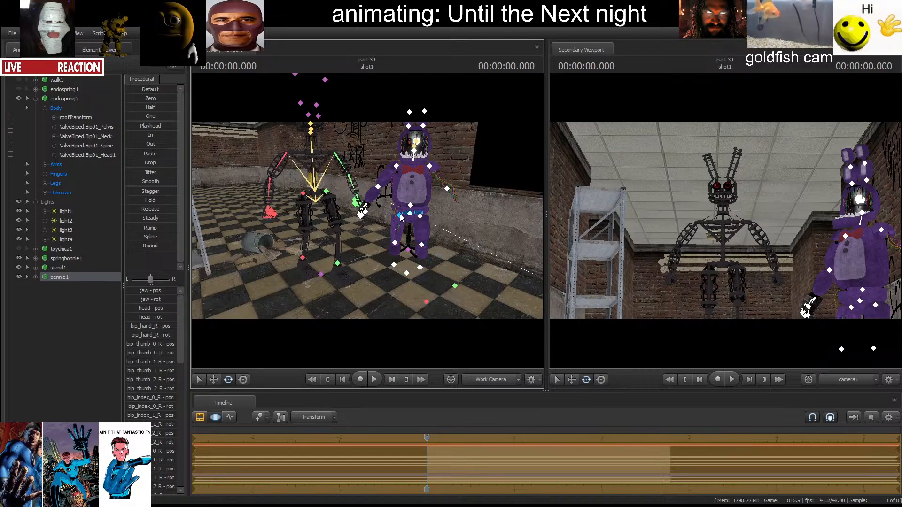
click(400, 216)
click(79, 335)
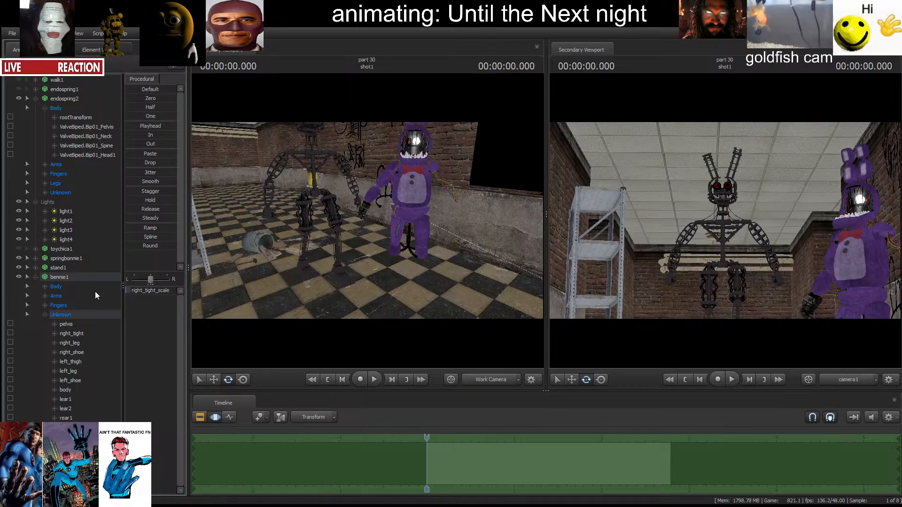
click(85, 362)
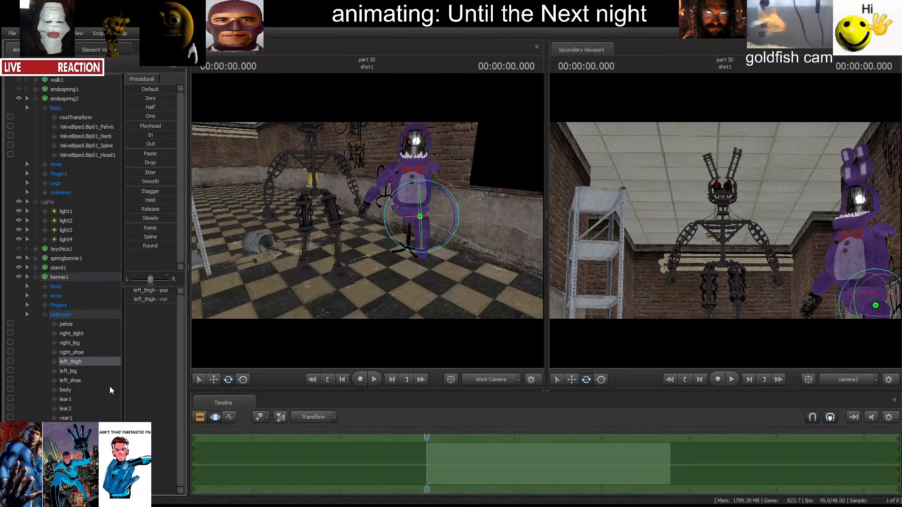
click(109, 382)
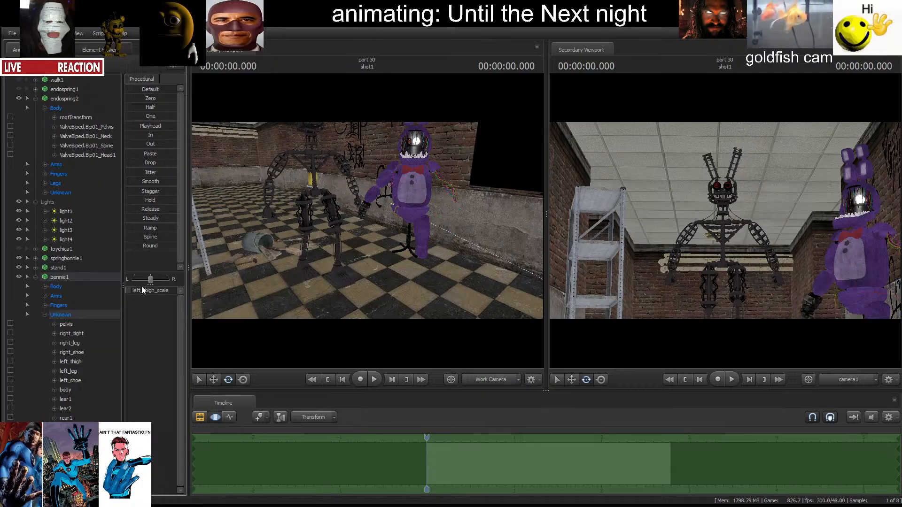
drag(142, 288, 126, 289)
Rotate bennie1's pelvis so the legless torso on the stand faces camera1.
key(w)
drag(300, 244, 319, 222)
click(357, 253)
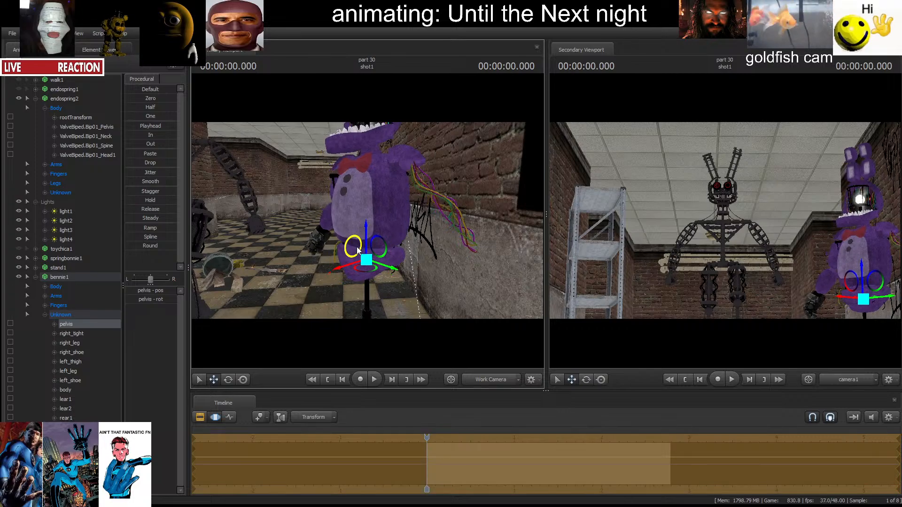
key(e)
drag(356, 266, 375, 275)
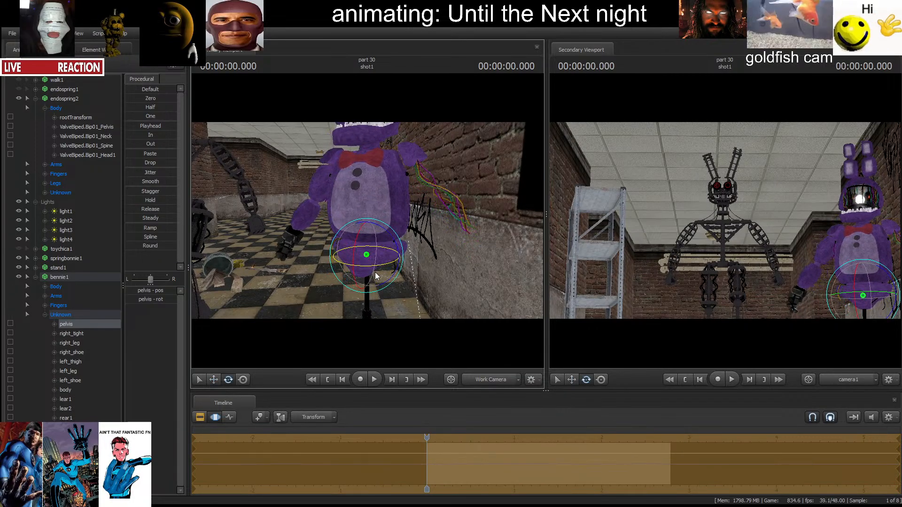
key(w)
drag(356, 243, 390, 253)
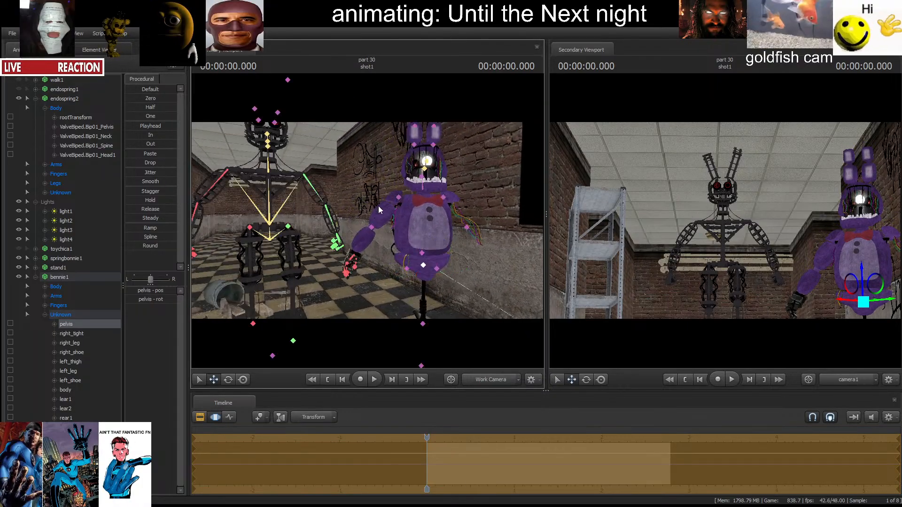
Add a scale control to bennie1's right_forearm bone and shrink the right arm away.
click(398, 207)
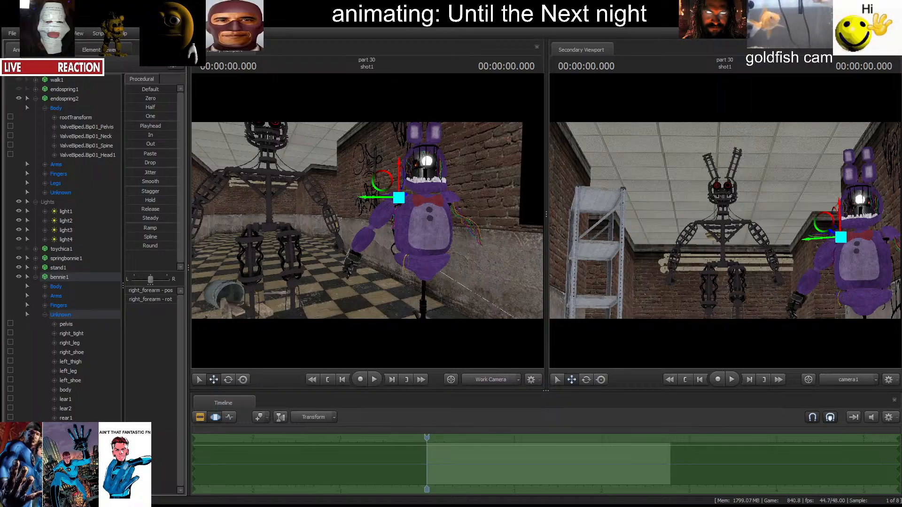
click(150, 291)
drag(149, 292, 127, 292)
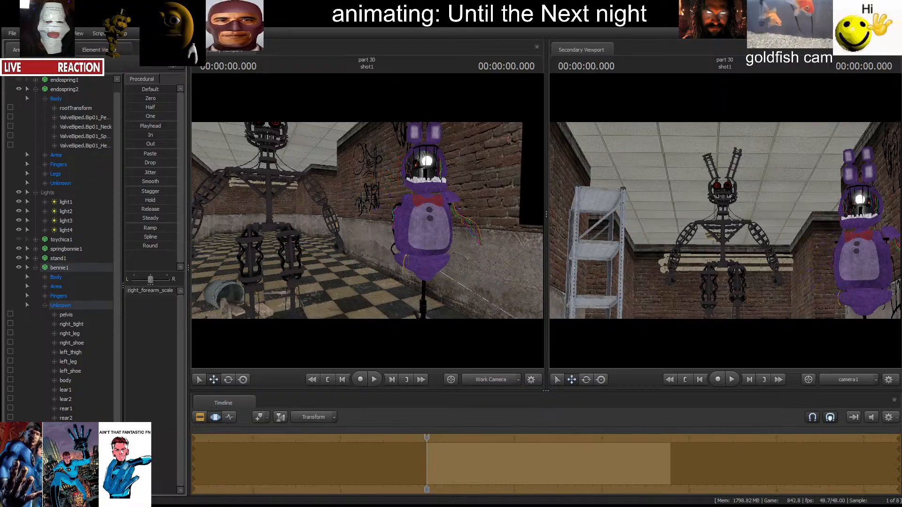
Adjust the pose of bennie1's remaining left forearm and the wires hanging from it beside the torso.
click(441, 222)
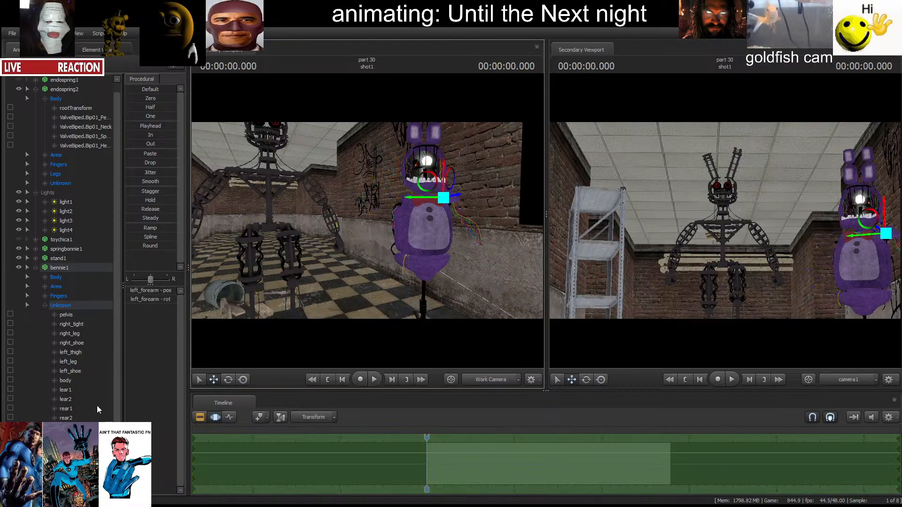
key(w)
drag(434, 249, 444, 232)
key(e)
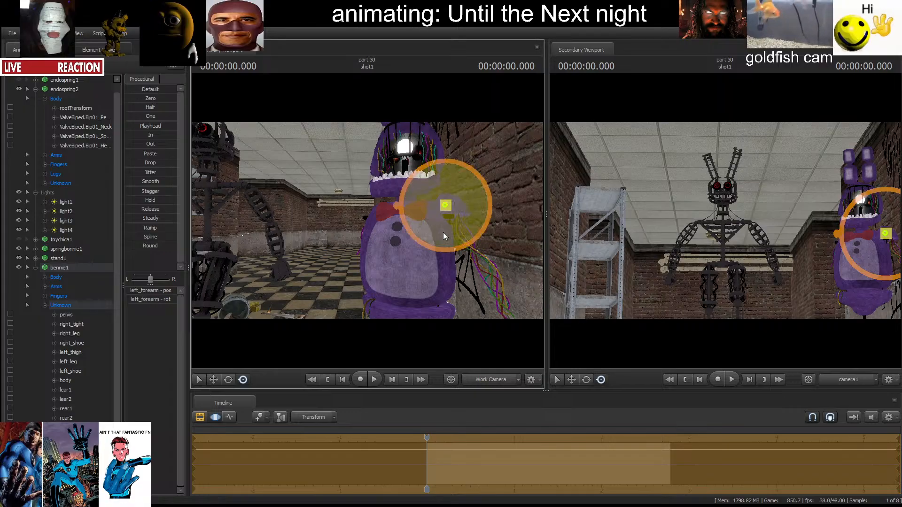
ctrl+click(483, 271)
drag(483, 288, 476, 287)
click(445, 204)
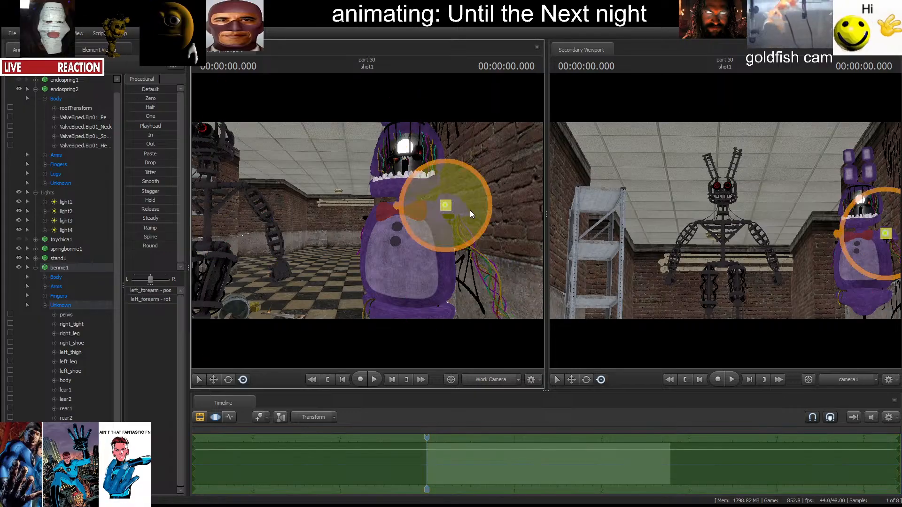
mouse_move(470, 210)
mouse_down()
mouse_move(472, 229)
mouse_move(472, 218)
mouse_up()
ctrl+click(459, 259)
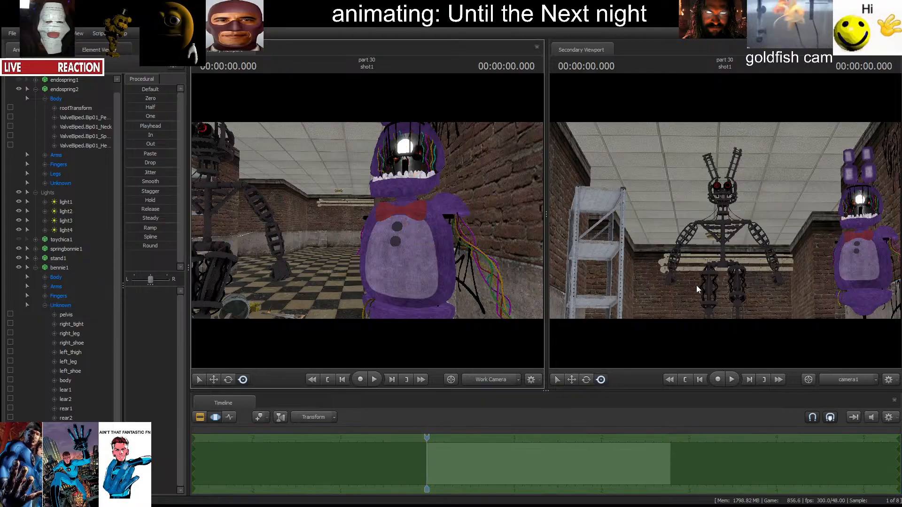
Add a scale control to bennie1's head bone and try shrinking the head away.
click(864, 224)
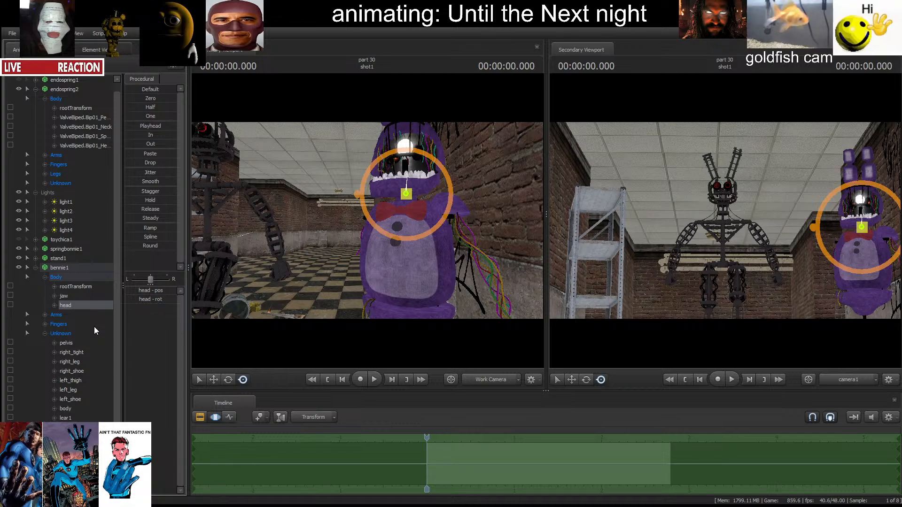
click(92, 316)
drag(140, 293, 106, 292)
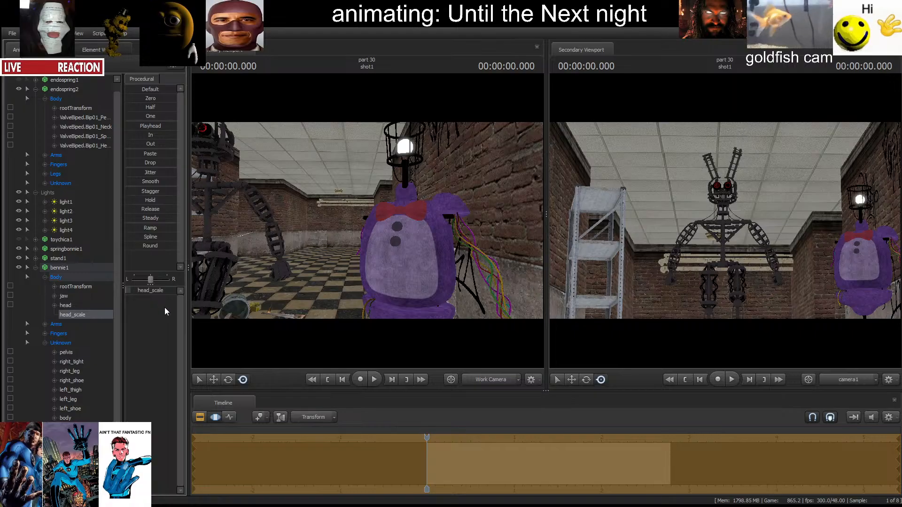
key(ctrl+z)
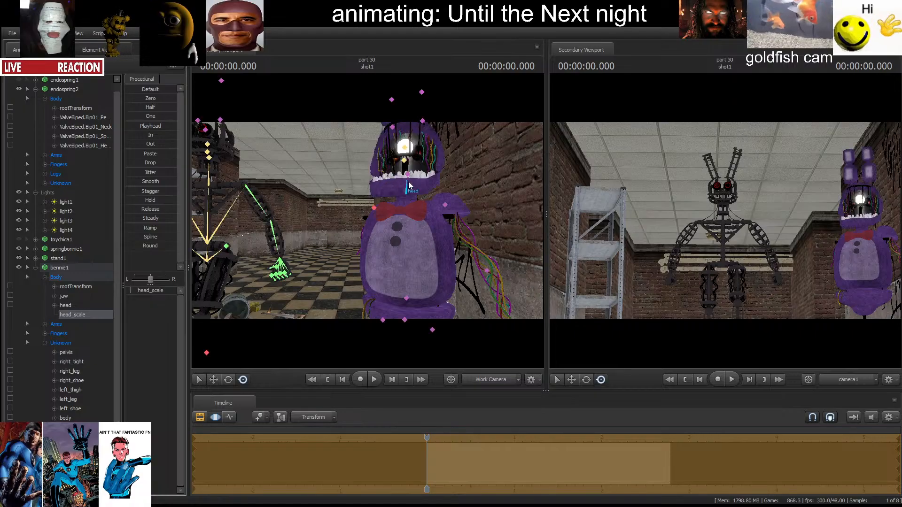
Lower bennie1's jaw bone to open the mouth.
ctrl+click(407, 174)
key(e)
drag(400, 187, 398, 212)
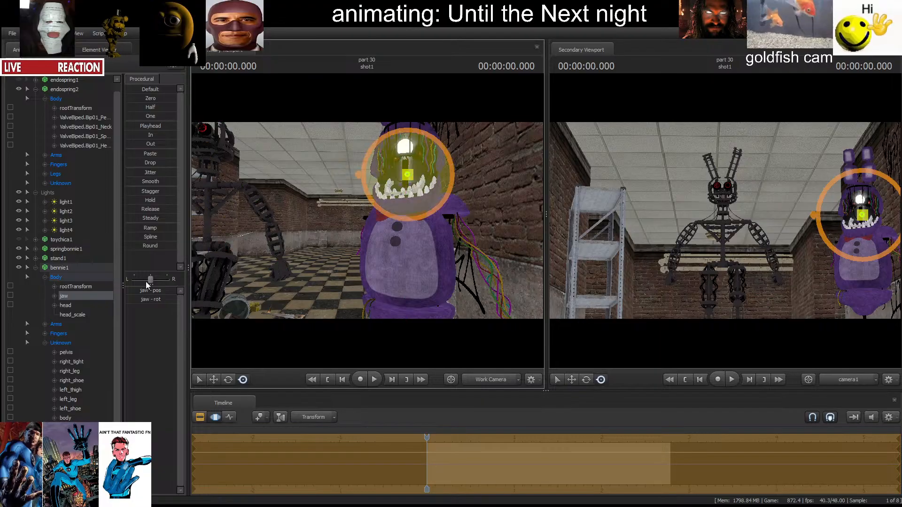
Select bennie1's head and jaw together, tilt them off the torso and carry them across to the metal shelf rack.
ctrl+click(75, 310)
key(w)
mouse_move(389, 179)
mouse_down()
mouse_move(392, 156)
mouse_move(384, 181)
mouse_up()
key(e)
drag(370, 226, 367, 221)
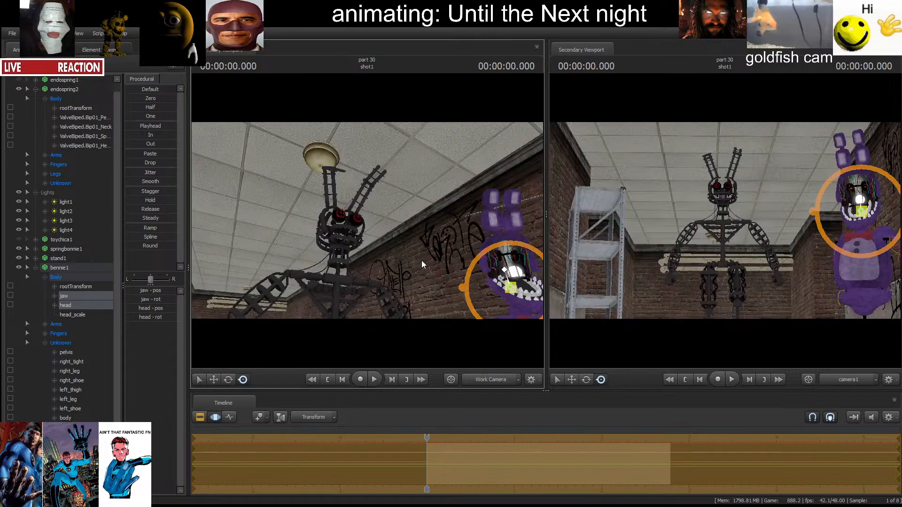
drag(422, 260, 373, 218)
key(w)
drag(470, 206, 216, 200)
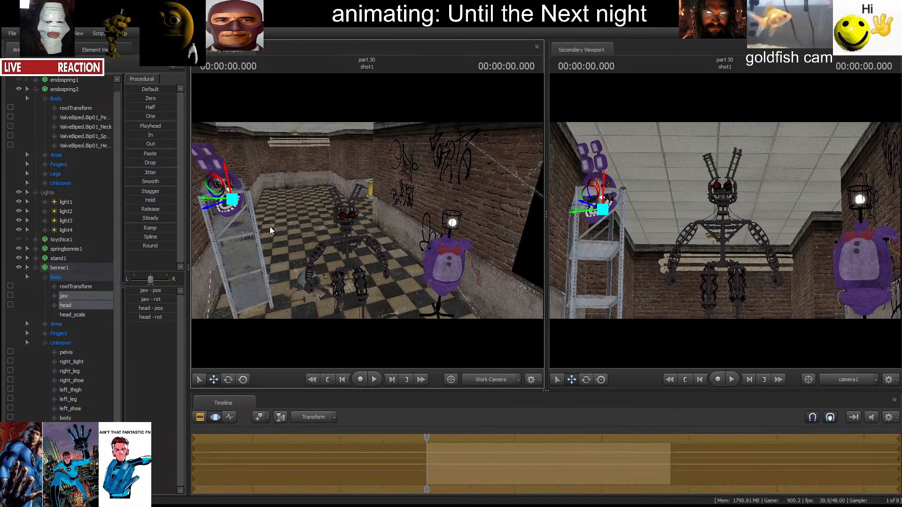
Lower bennie1's detached head and jaw onto the rack's upper shelf level and turn them to face the room.
drag(269, 227, 235, 188)
drag(367, 221, 356, 293)
key(r)
key(w)
key(w)
mouse_move(397, 174)
mouse_down()
mouse_move(399, 216)
mouse_move(413, 149)
mouse_move(421, 156)
mouse_move(402, 177)
mouse_move(397, 159)
mouse_up()
key(r)
key(w)
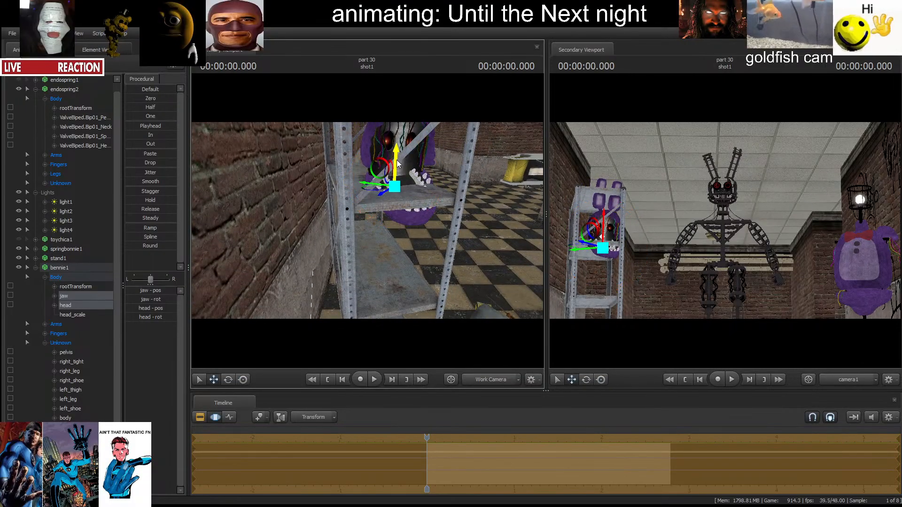
drag(375, 190, 362, 193)
Reposition and rotate bennie1's jaw so it rests on the shelf surface beneath the head.
click(380, 164)
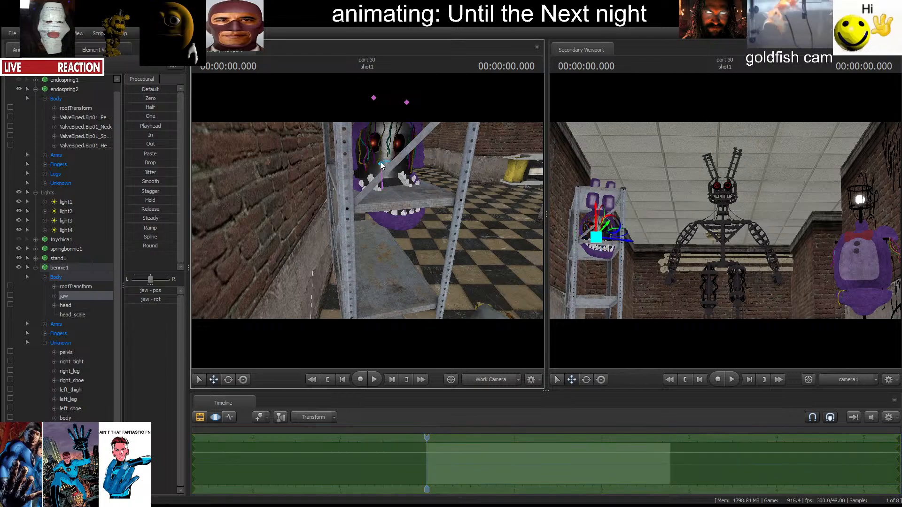
key(e)
drag(399, 160, 399, 157)
drag(464, 171, 461, 141)
click(389, 261)
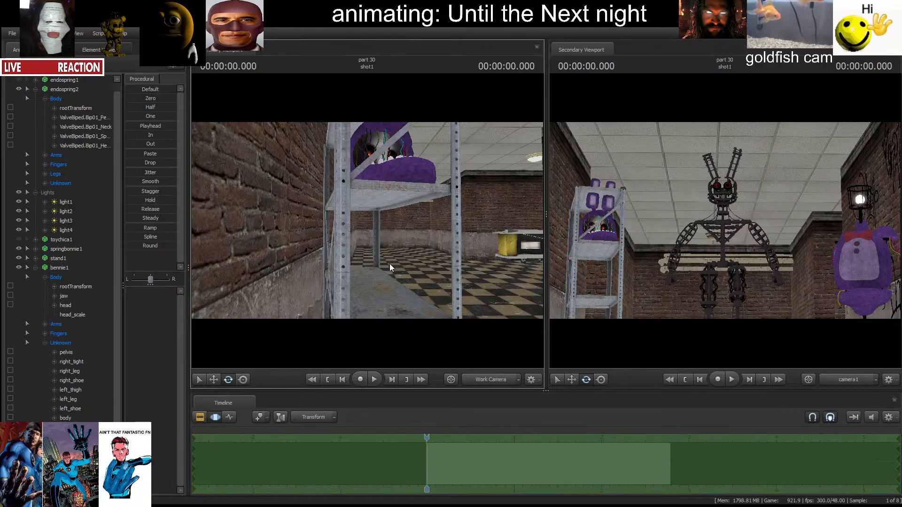
Bend bennie1's ears outward so the head fits inside the shelf rack.
drag(391, 213, 379, 196)
key(w)
key(s)
ctrl+click(396, 207)
key(t)
drag(379, 174, 480, 185)
click(436, 207)
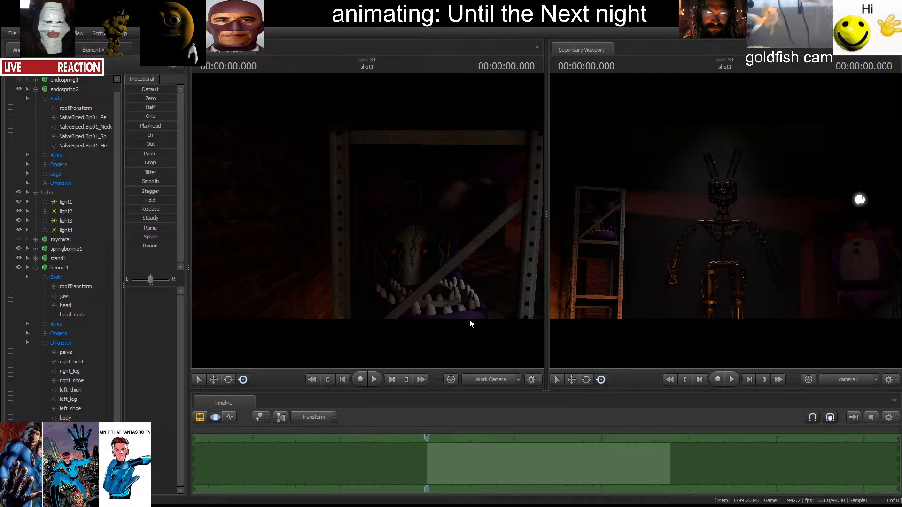
Create a new light, light5, and bring it toward bennie1's head on the shelf.
click(37, 85)
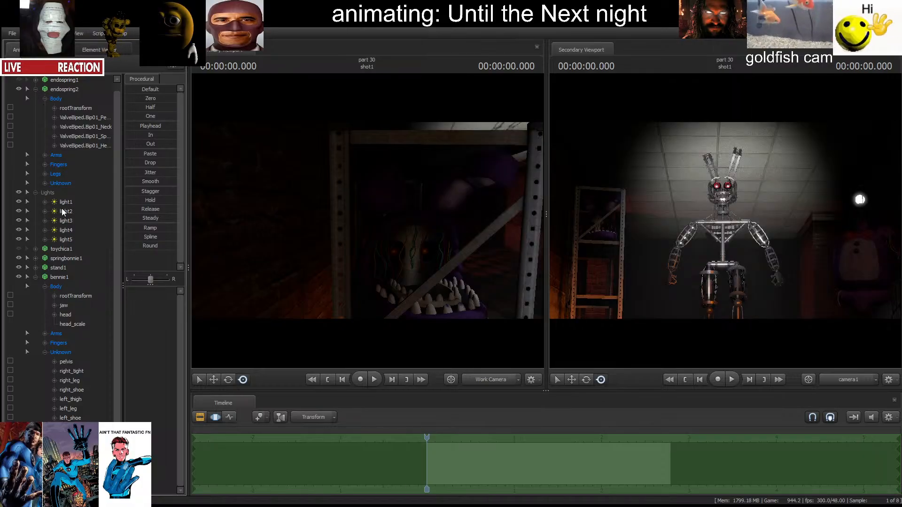
drag(63, 239, 343, 272)
key(w)
key(s)
scroll(348, 258, down, 3)
key(w)
key(d)
Aim light5 closely at bennie1's face while lowering its intensity and shadowAtten values.
drag(156, 292, 134, 291)
drag(343, 254, 346, 263)
key(s)
scroll(368, 221, up, 5)
drag(367, 221, 404, 246)
key(a)
key(w)
scroll(408, 237, down, 5)
scroll(408, 237, down, 5)
key(w)
scroll(406, 251, down, 1)
drag(155, 345, 124, 335)
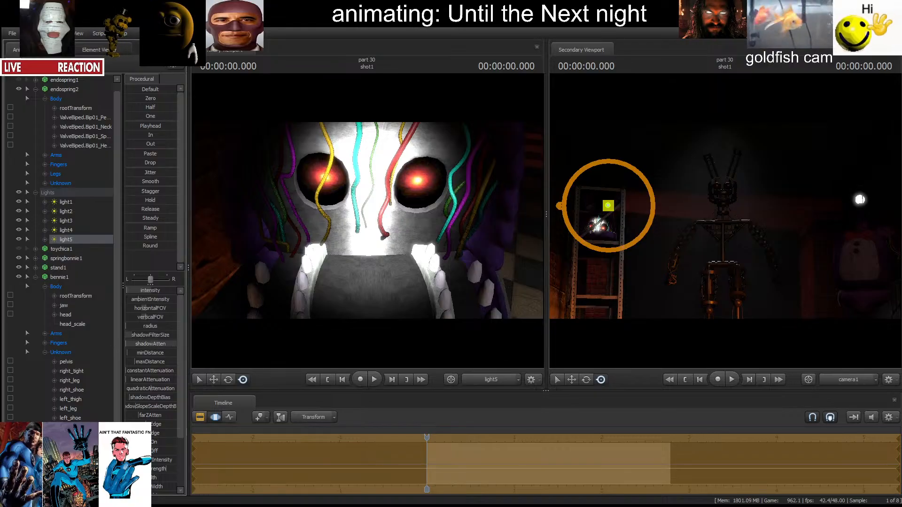
Tint light5 red by removing its blue and green, and dim its intensity to a minimum.
scroll(84, 329, down, 1)
scroll(169, 454, down, 3)
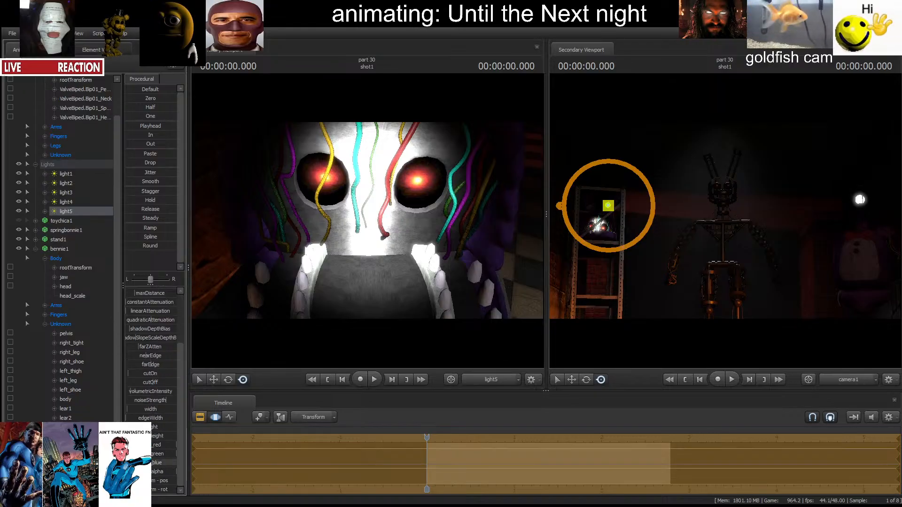
drag(168, 464, 136, 453)
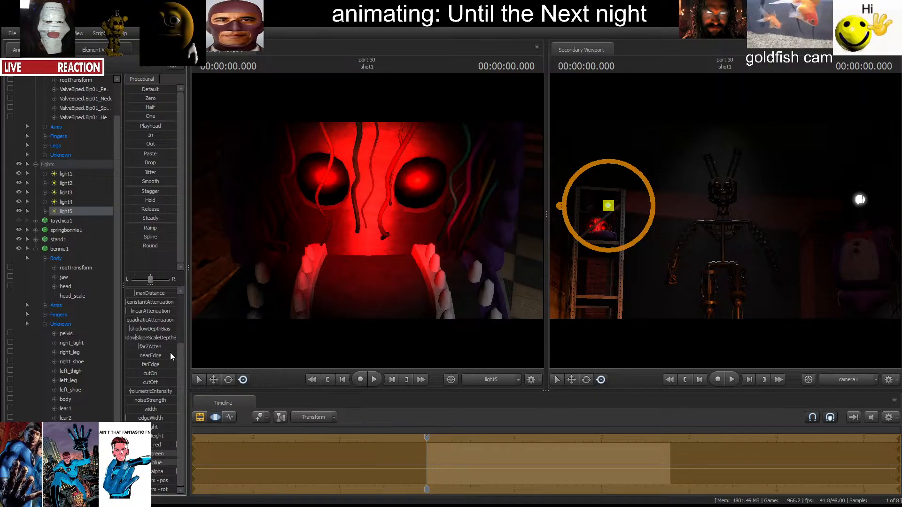
scroll(156, 325, up, 3)
drag(127, 291, 125, 291)
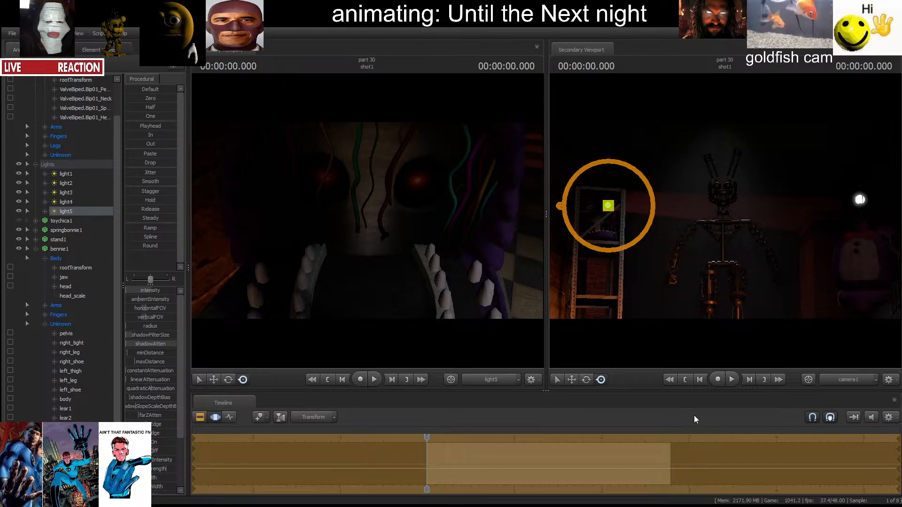
Reframe camera1 slightly wider so the shelf rack and bennie1's torso on the stand both fit.
key(ctrl+z)
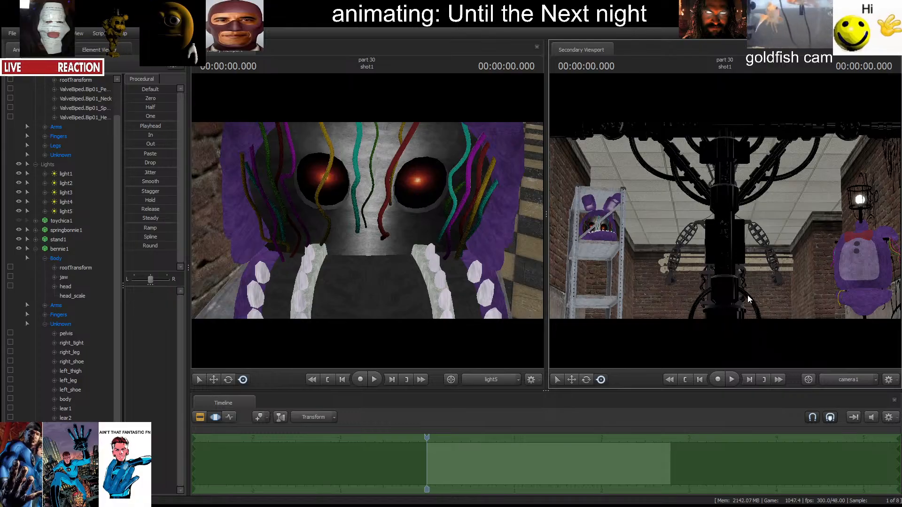
drag(748, 295, 760, 319)
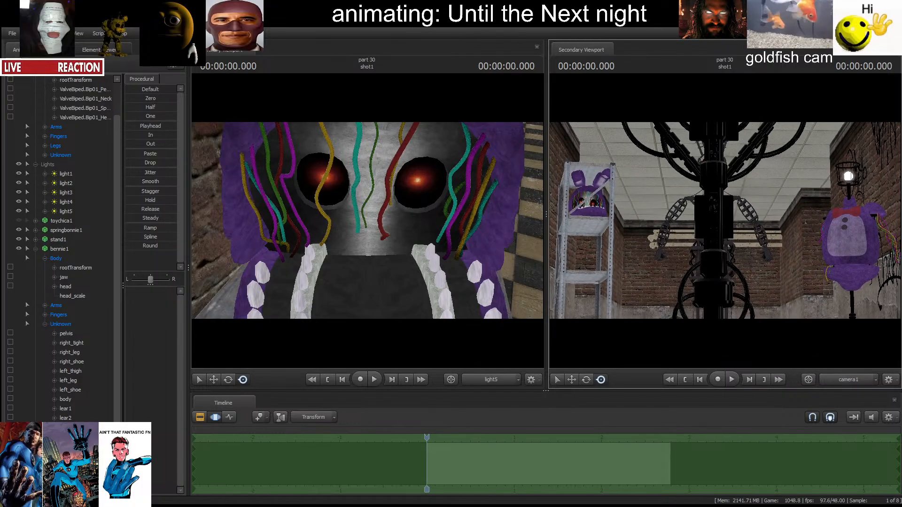
Move the endo_011 model from in front of camera1 to the wall behind bennie1's torso, and turn it toward camera1.
click(478, 375)
drag(459, 313, 563, 316)
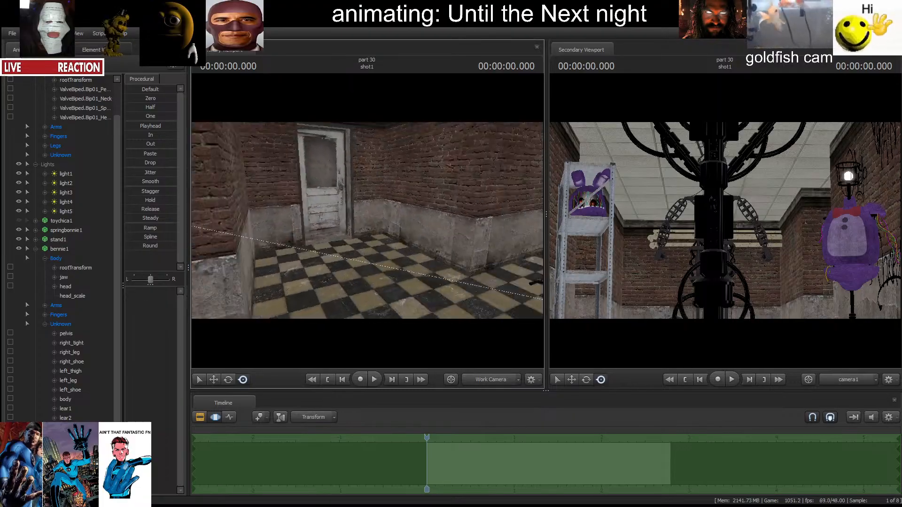
drag(301, 235, 367, 239)
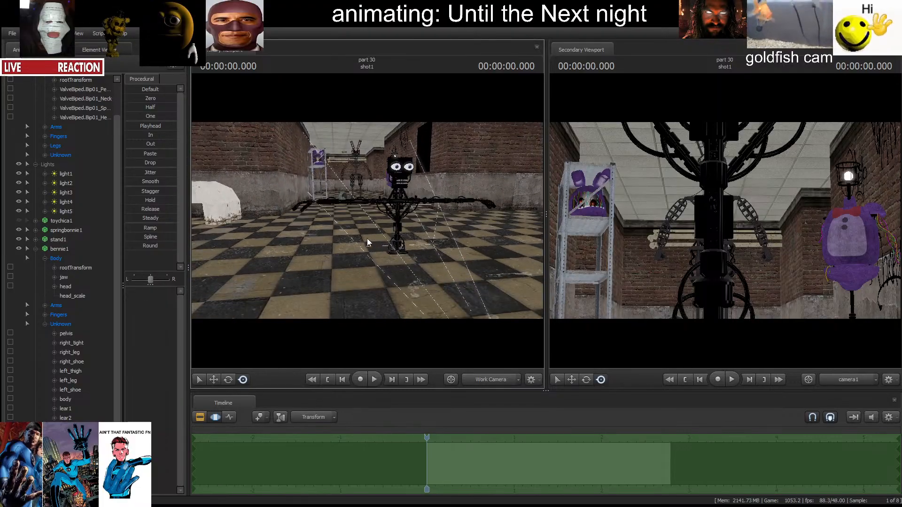
ctrl+click(397, 338)
key(w)
drag(391, 316, 384, 234)
drag(379, 266, 371, 223)
key(e)
key(w)
key(w)
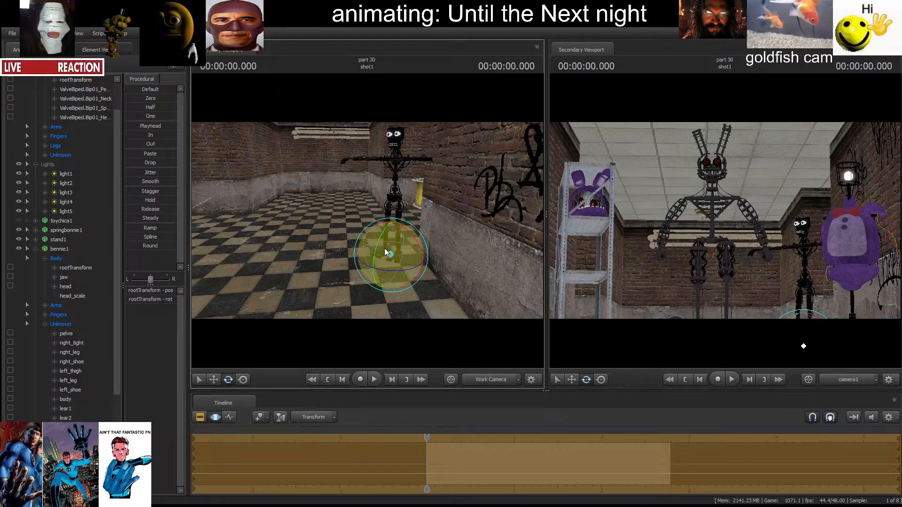
Add a scale control to endo_011's rootTransform and enlarge the whole model.
scroll(73, 237, up, 2)
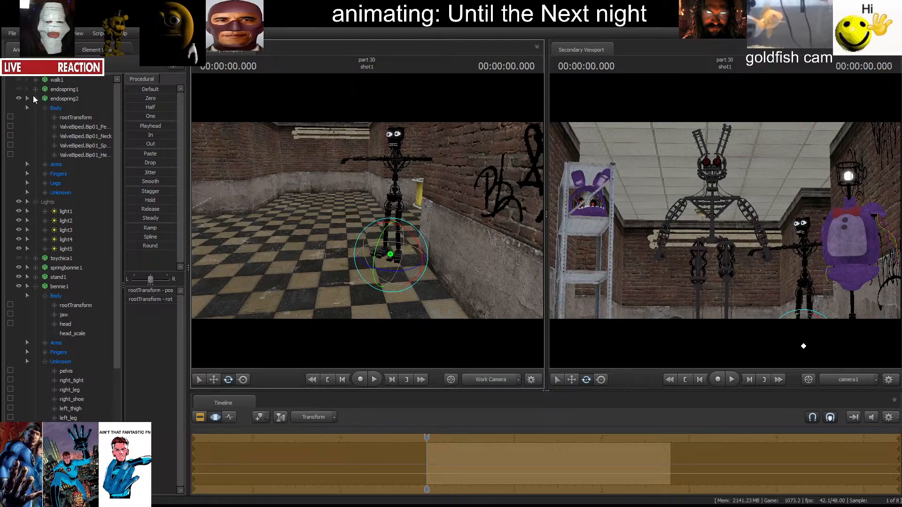
click(36, 99)
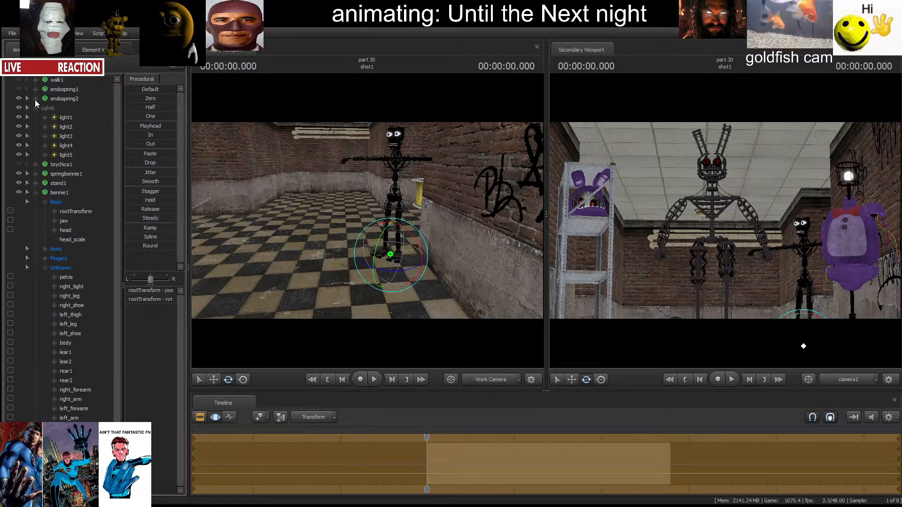
click(35, 193)
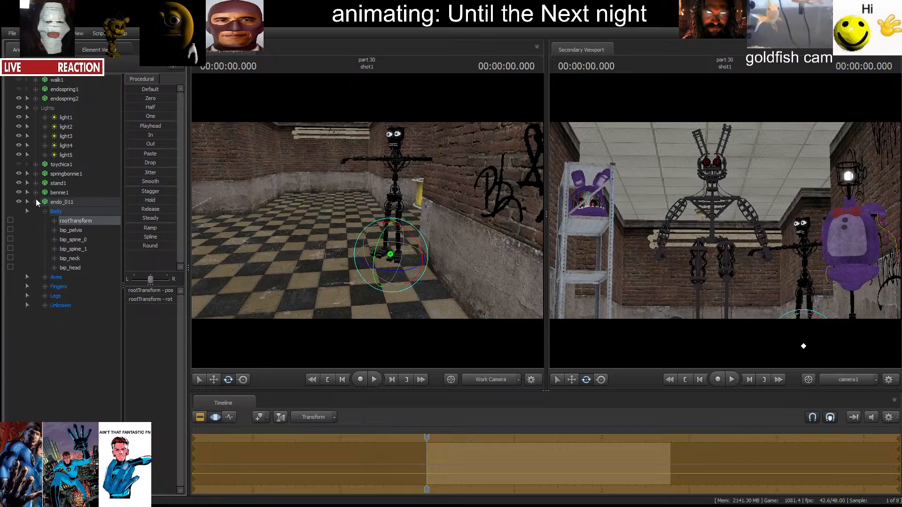
right_click(83, 223)
click(103, 242)
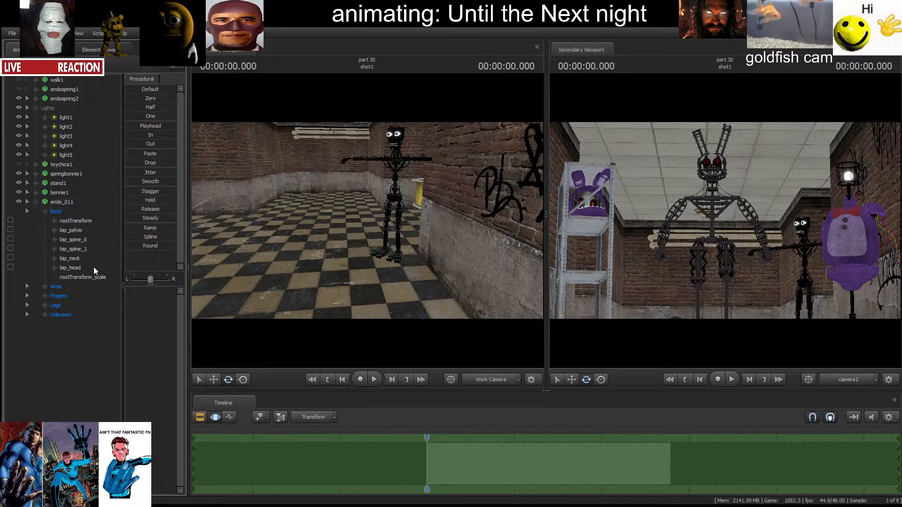
click(87, 277)
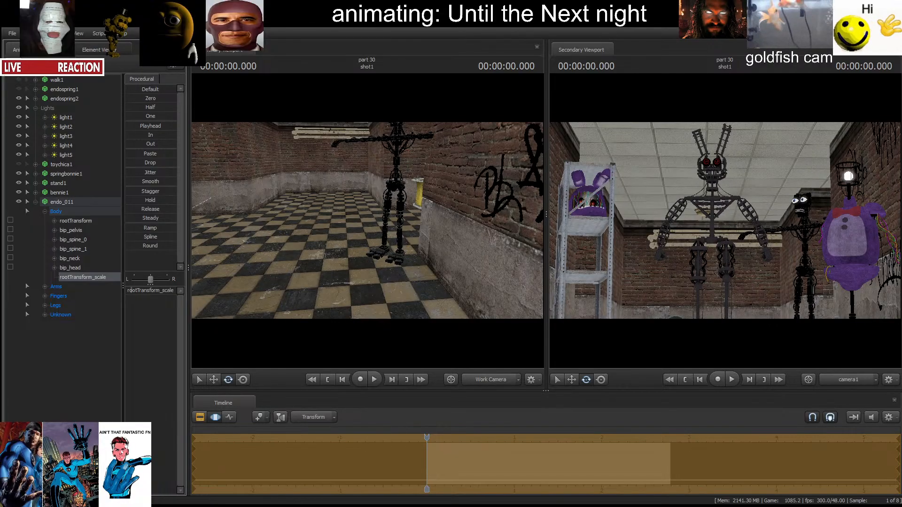
drag(132, 290, 132, 291)
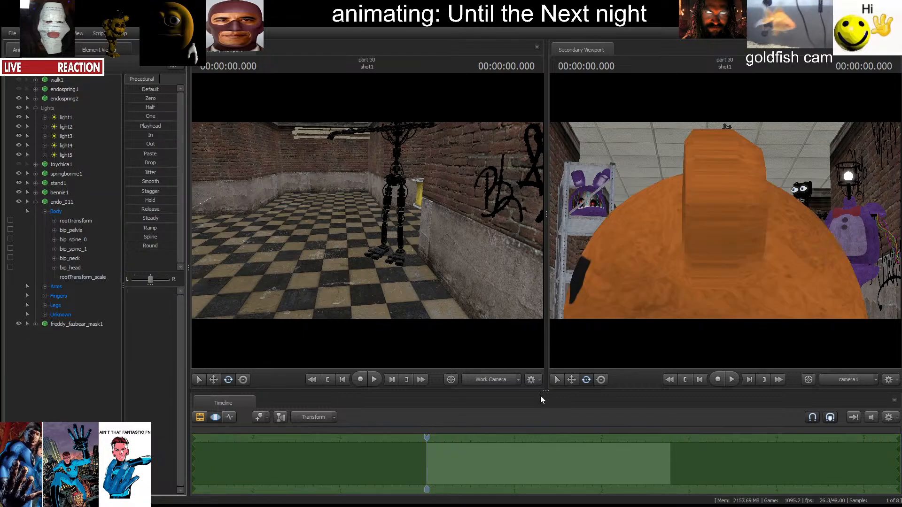
Move freddy_fazbear_mask1 from in front of camera1 back to the spot beside endo_011.
click(94, 325)
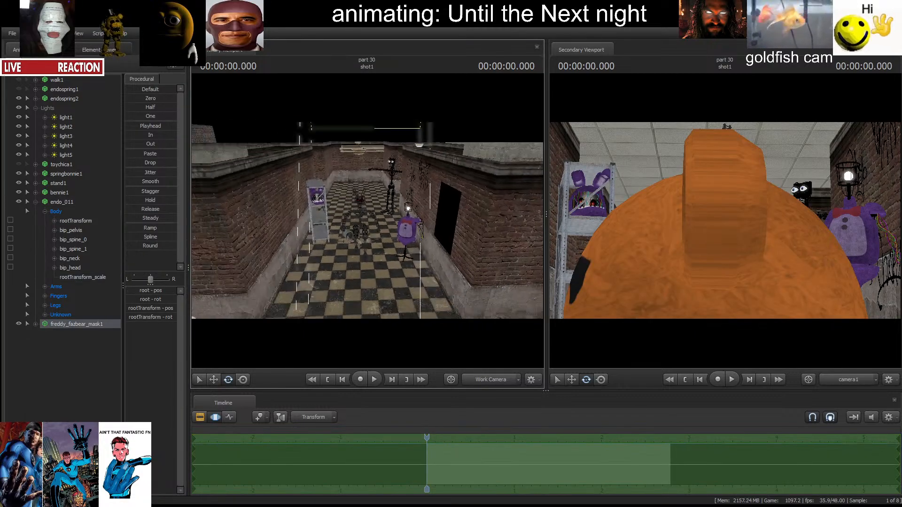
key(w)
mouse_move(293, 229)
mouse_down()
mouse_move(301, 256)
mouse_move(292, 229)
mouse_up()
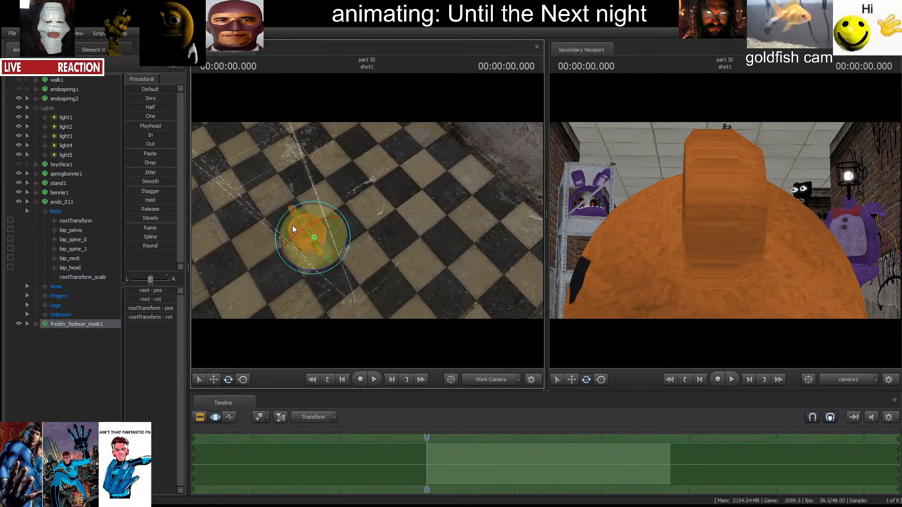
key(w)
drag(308, 260, 249, 154)
drag(363, 291, 357, 94)
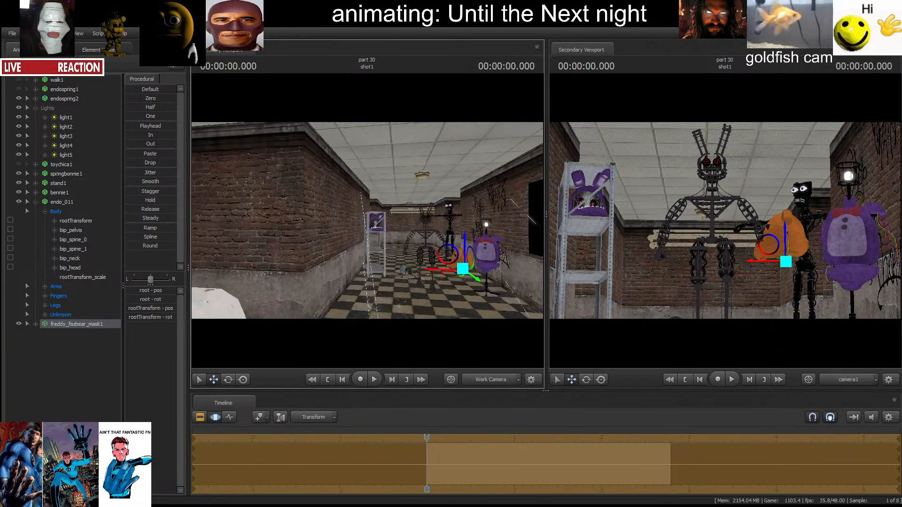
drag(367, 221, 376, 188)
Fine-tune endo_011's rootTransform_scale to make the model slightly smaller.
click(82, 277)
drag(140, 293, 131, 292)
key(w)
drag(369, 299, 371, 232)
click(35, 202)
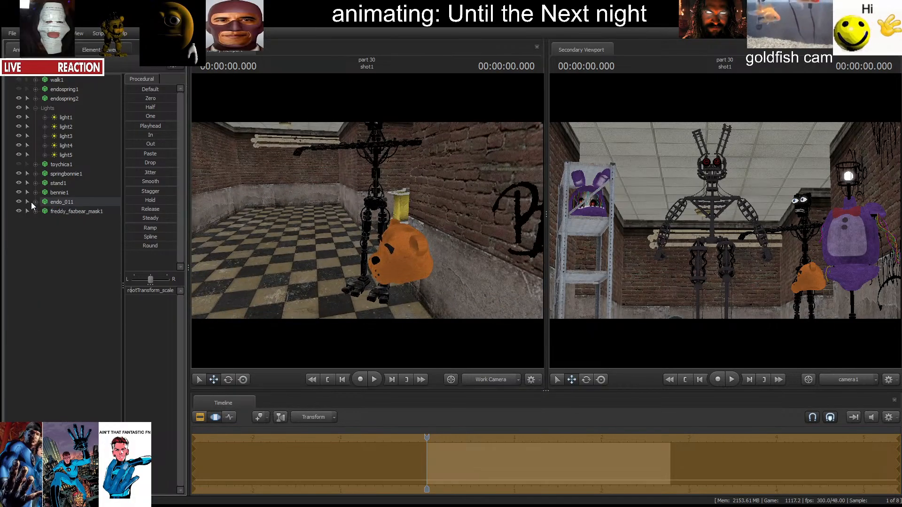
Move freddy_fazbear_mask1 up from the floor and over onto endo_011's head.
click(63, 211)
drag(395, 284, 369, 120)
drag(369, 120, 376, 188)
key(w)
key(s)
key(w)
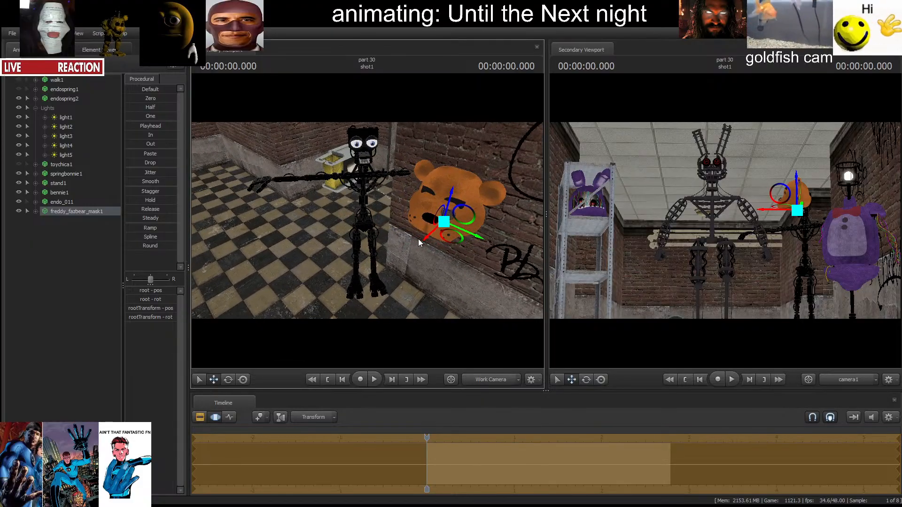
drag(452, 238, 365, 185)
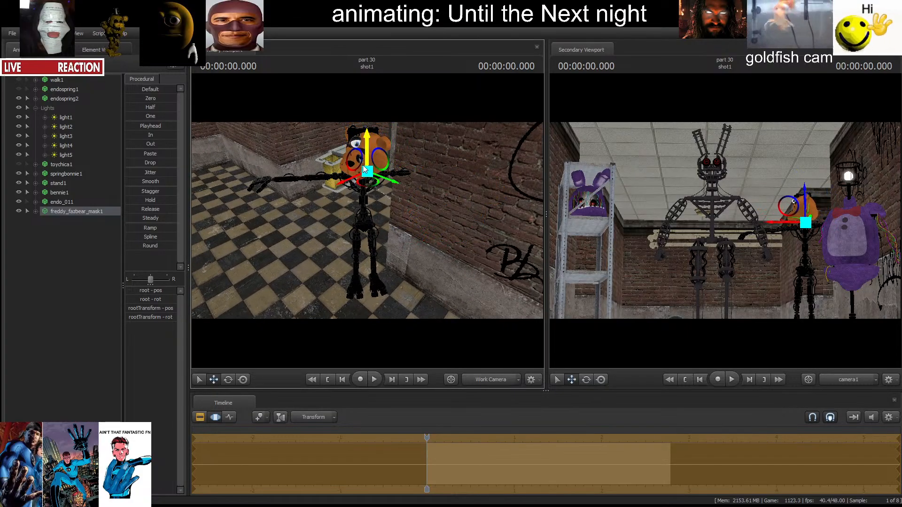
drag(367, 141, 367, 132)
Turn freddy_fazbear_mask1 to face the same way as endo_011 and fine-tune its fit over the head.
key(e)
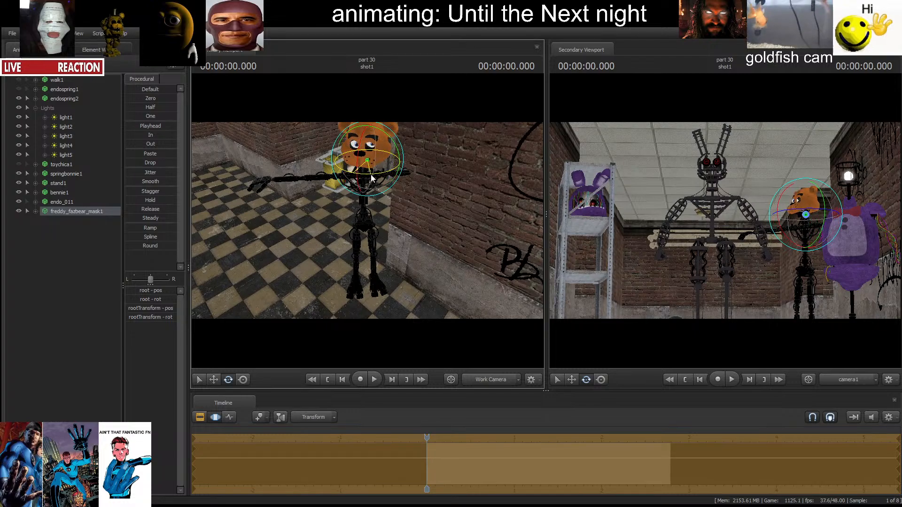
drag(371, 174, 366, 172)
key(w)
drag(373, 230, 373, 231)
key(w)
key(d)
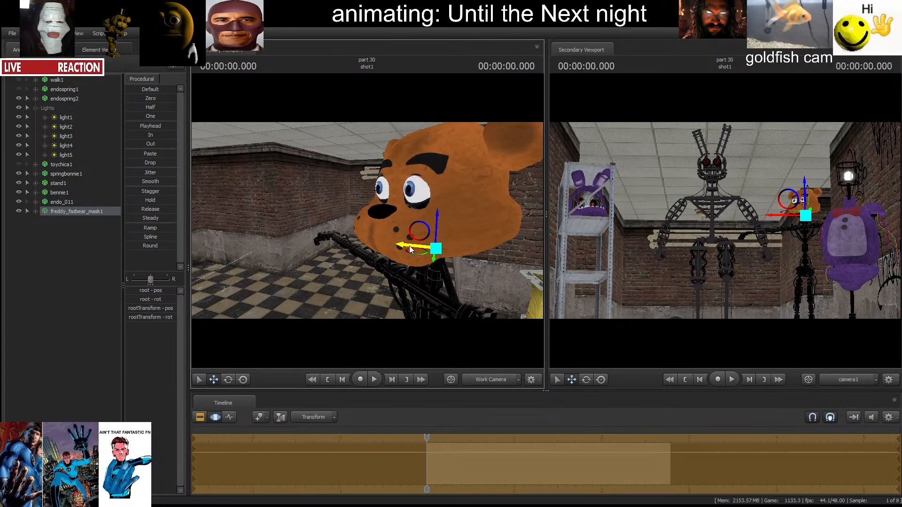
drag(414, 252, 368, 219)
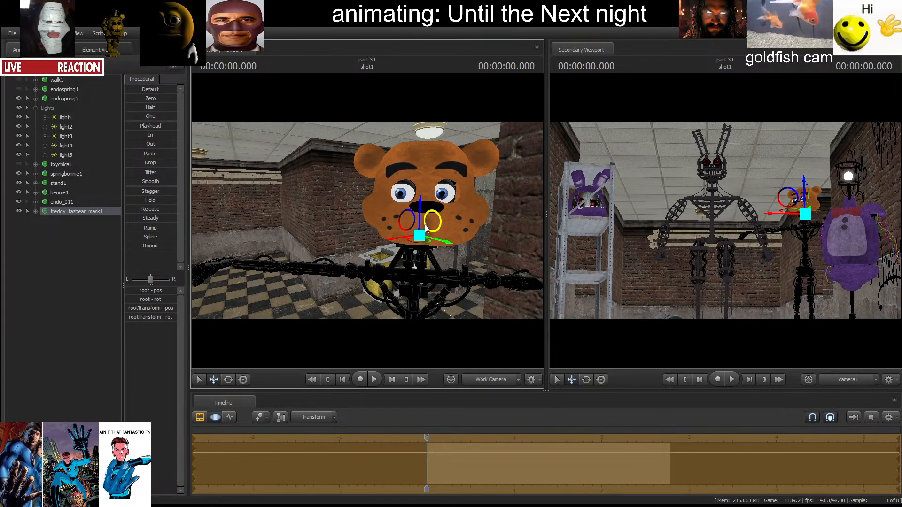
drag(405, 219, 402, 225)
click(338, 246)
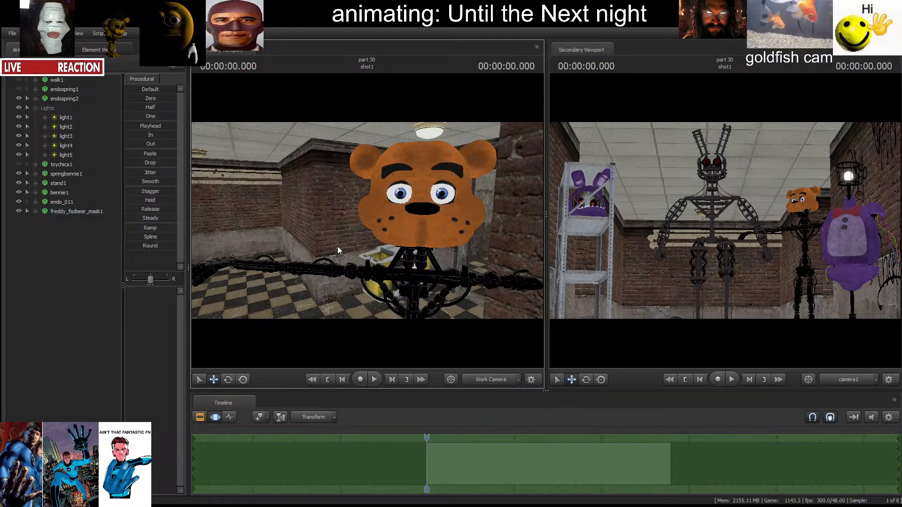
drag(365, 251, 392, 243)
Lock freddy_fazbear_mask1's rootTransform to endo_011's bip_head and rotate the head toward camera1.
click(36, 211)
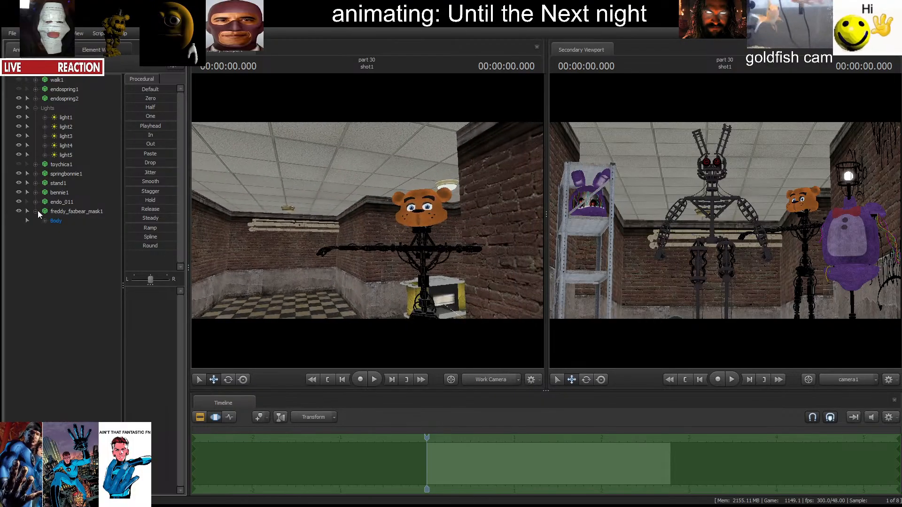
click(53, 205)
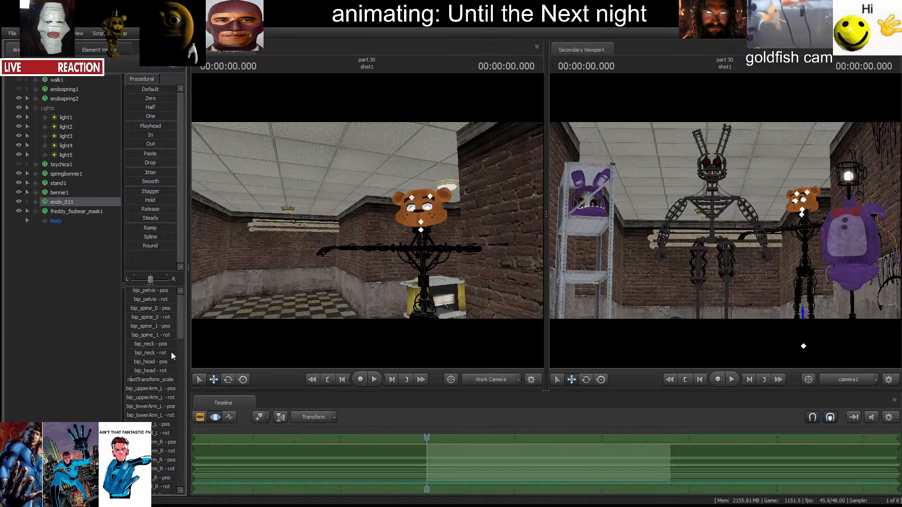
click(61, 201)
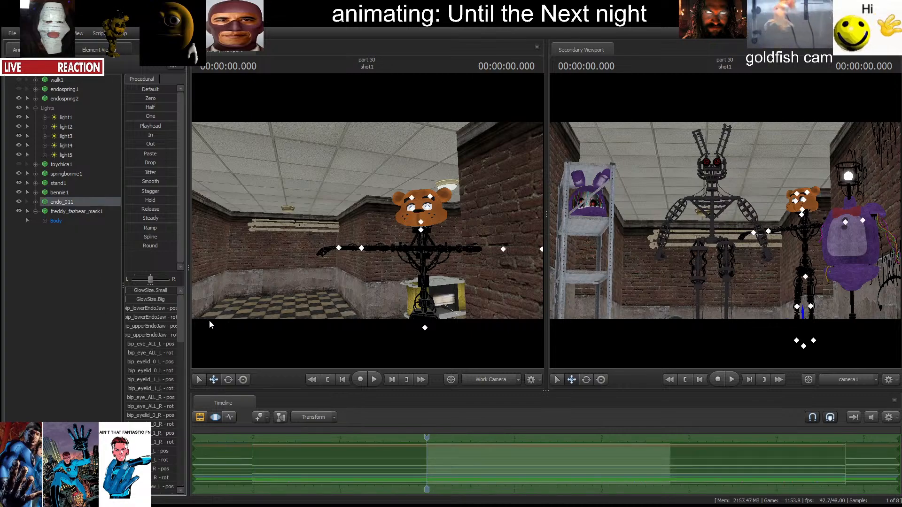
click(239, 334)
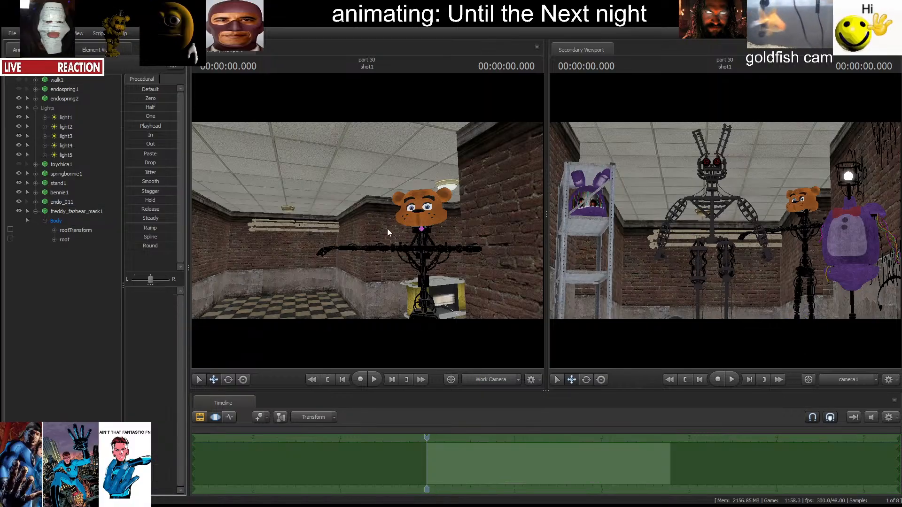
click(420, 229)
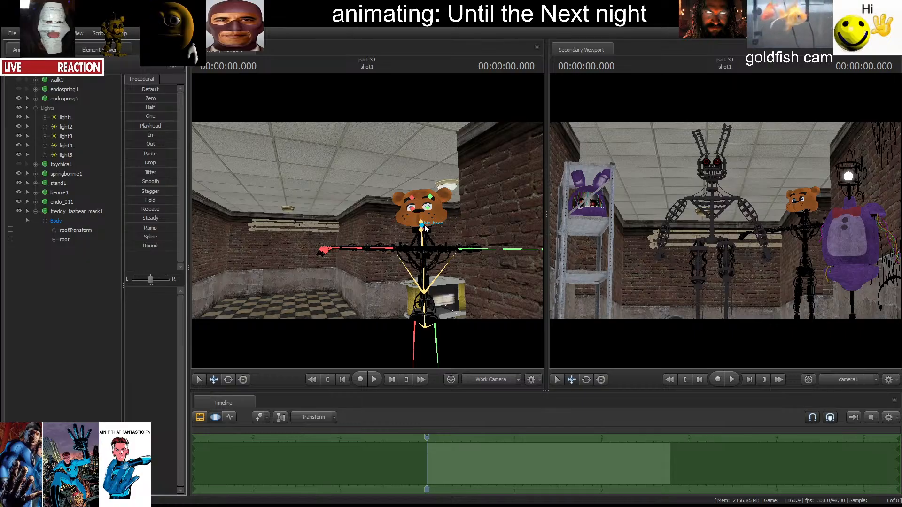
click(422, 227)
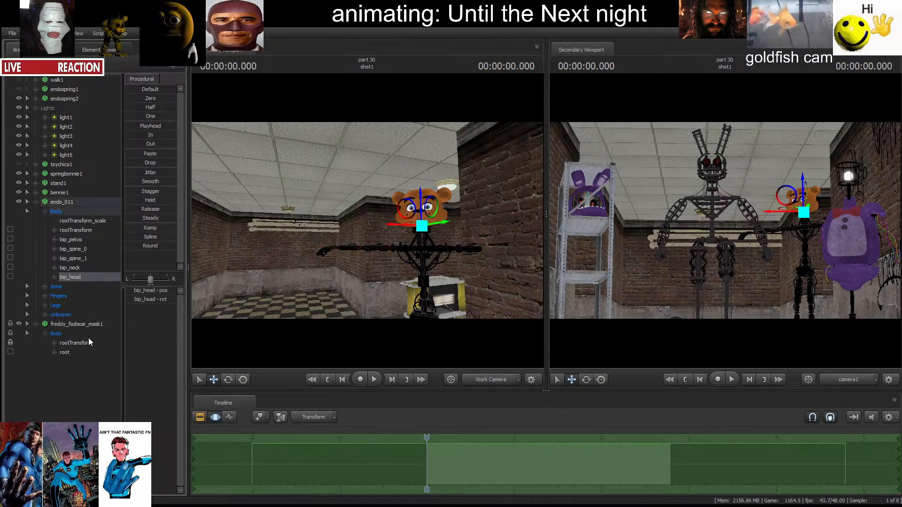
key(e)
mouse_move(437, 213)
mouse_down()
mouse_move(408, 199)
mouse_move(410, 218)
mouse_move(427, 218)
mouse_up()
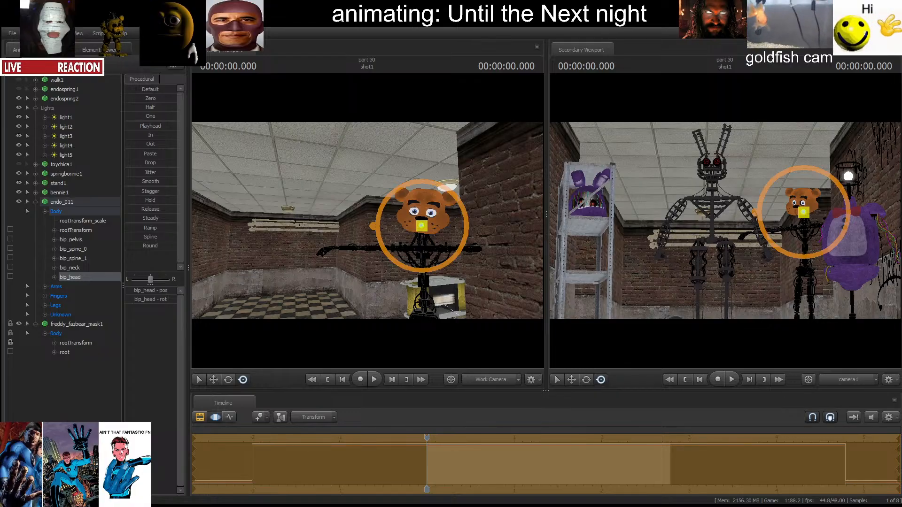
Rotate endo_011's bip_upperArm_R and bend bip_lowerArm_R so the right hand is raised in a wave.
drag(357, 202, 365, 197)
click(417, 207)
key(e)
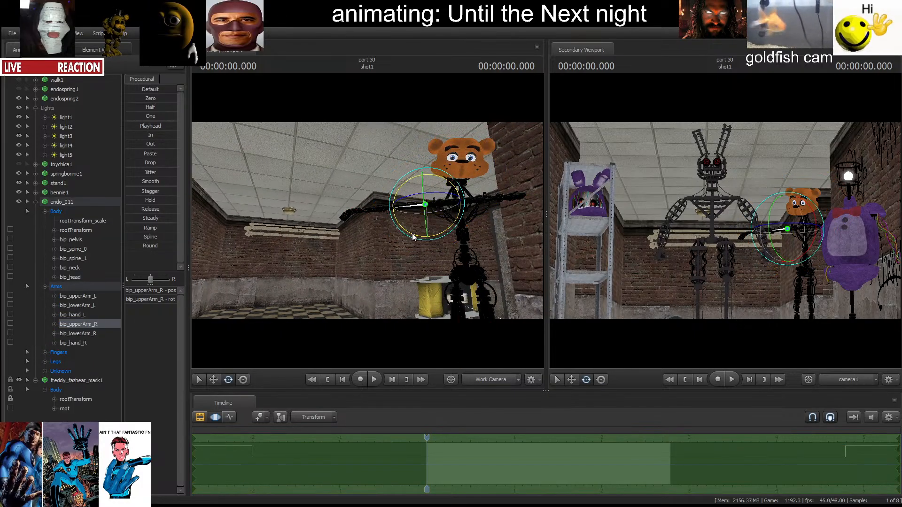
drag(413, 233, 413, 193)
click(402, 229)
ctrl+click(425, 209)
ctrl+click(391, 215)
drag(392, 250, 400, 230)
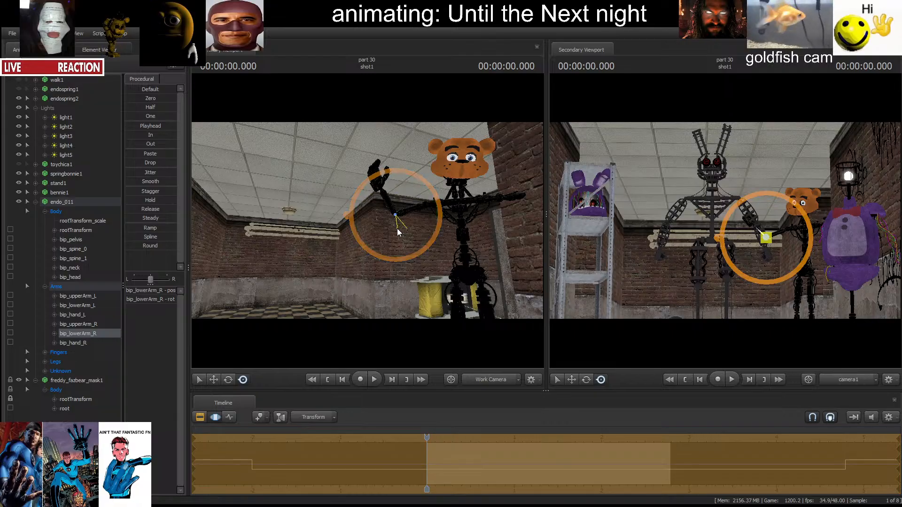
Lower endo_011's bip_upperArm_L to the side of the body and bend bip_lowerArm_L slightly.
ctrl+click(514, 203)
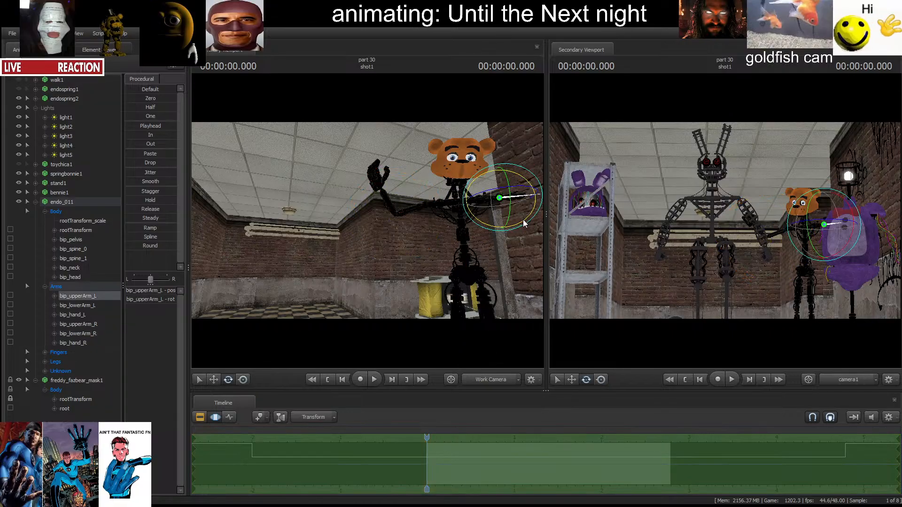
drag(525, 223, 521, 255)
key(r)
ctrl+click(526, 237)
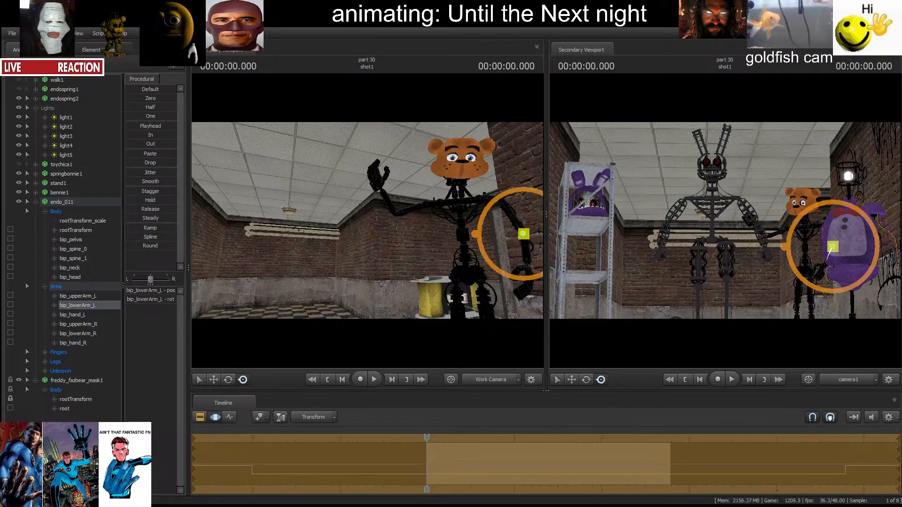
Move endo_011's rootTransform away from the wall and bennie1, closer to the large endoskeleton in camera1's view.
key(s)
mouse_move(368, 221)
mouse_down()
mouse_move(376, 223)
mouse_move(369, 222)
mouse_up()
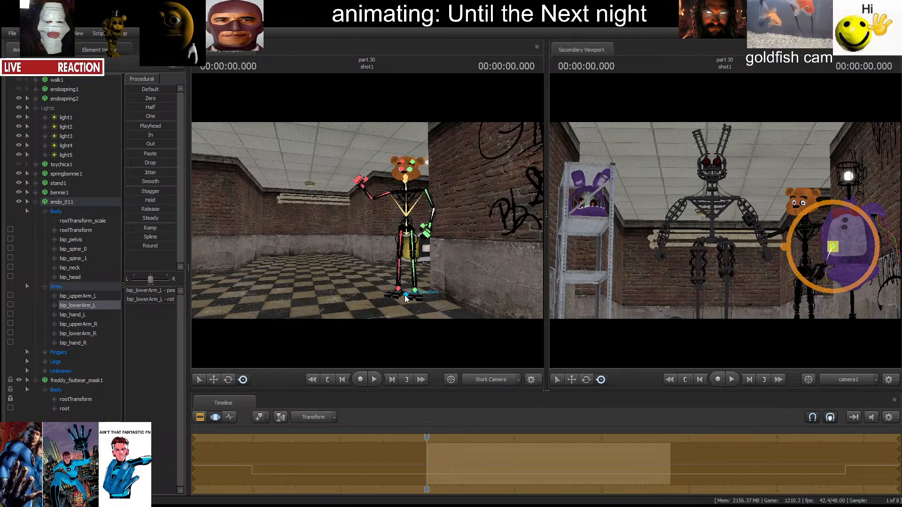
ctrl+click(405, 296)
key(w)
drag(398, 301, 385, 299)
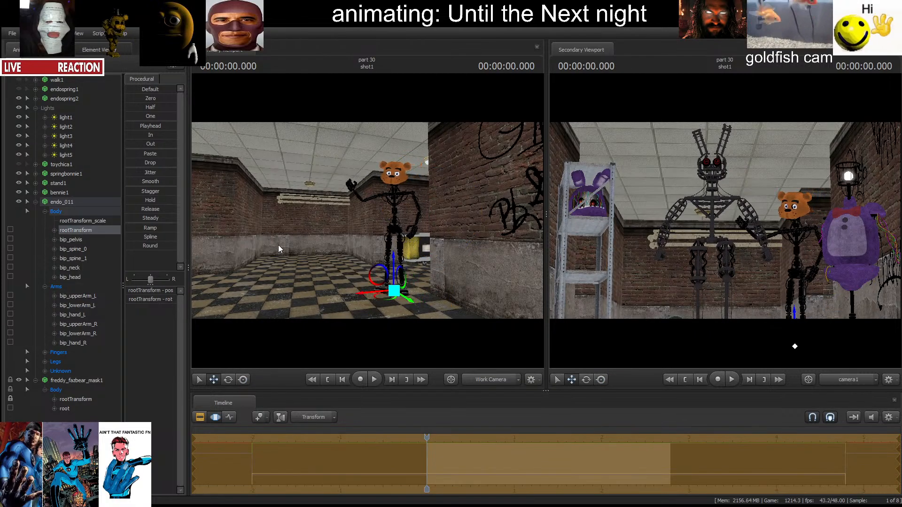
Play back part of the shot to check the staging and return to its start.
key(space)
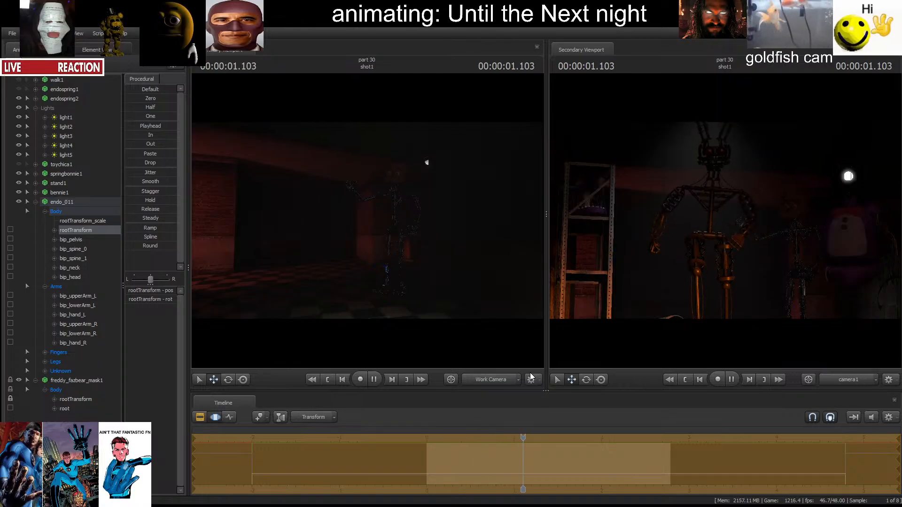
key(space)
click(682, 380)
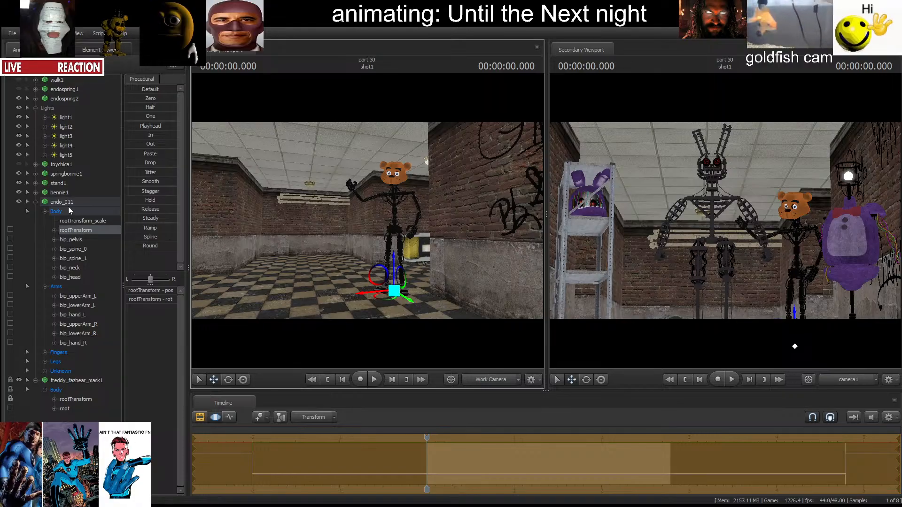
click(36, 201)
click(53, 212)
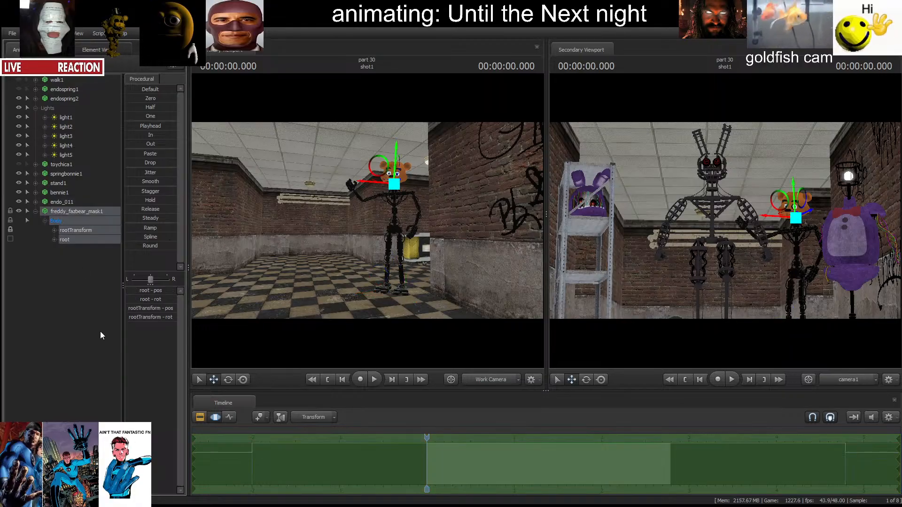
click(12, 291)
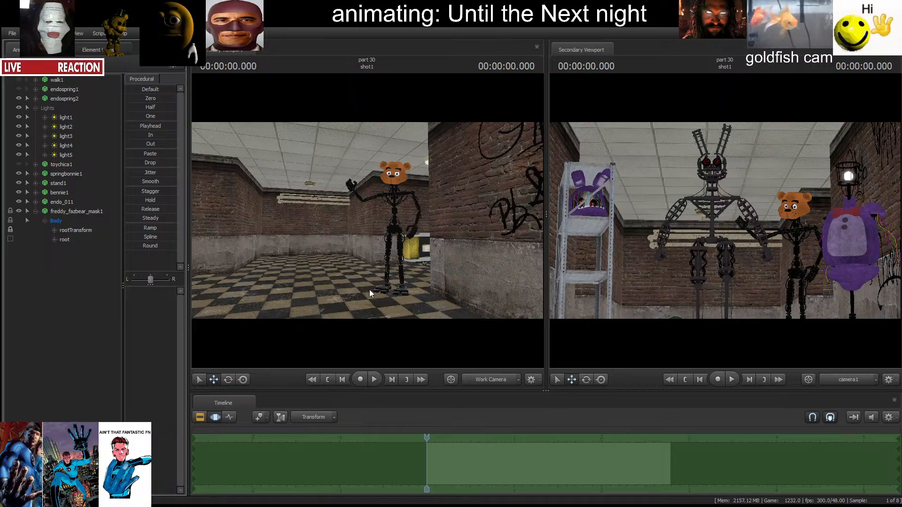
Add IK rig handles to endo_011's left and right legs, using bip_foot_L and bip_foot_R.
click(397, 288)
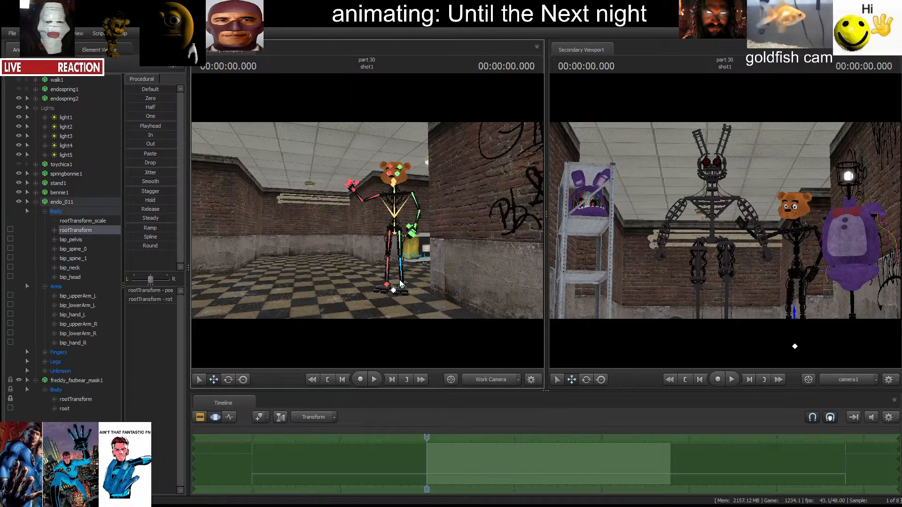
click(403, 287)
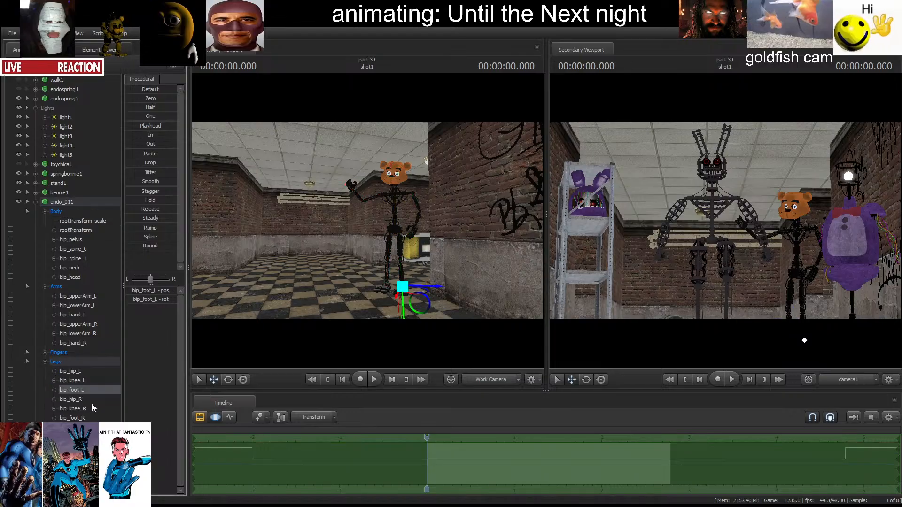
click(183, 431)
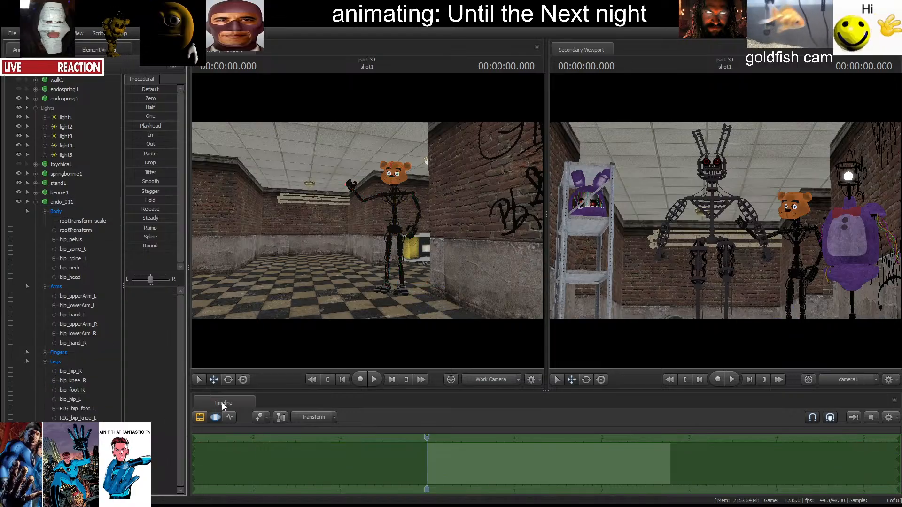
click(388, 288)
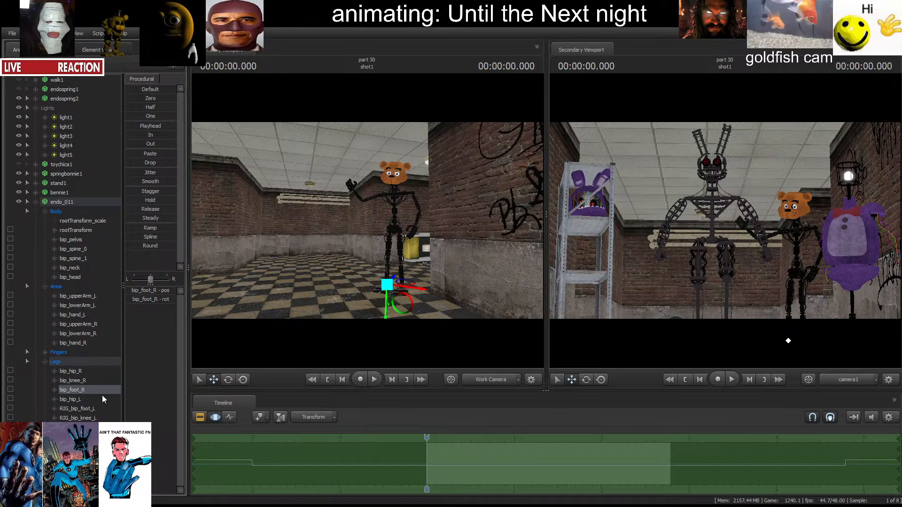
click(199, 426)
Switch the timeline to graph editing and key all of endo_011's controls at the start of the shot.
click(395, 234)
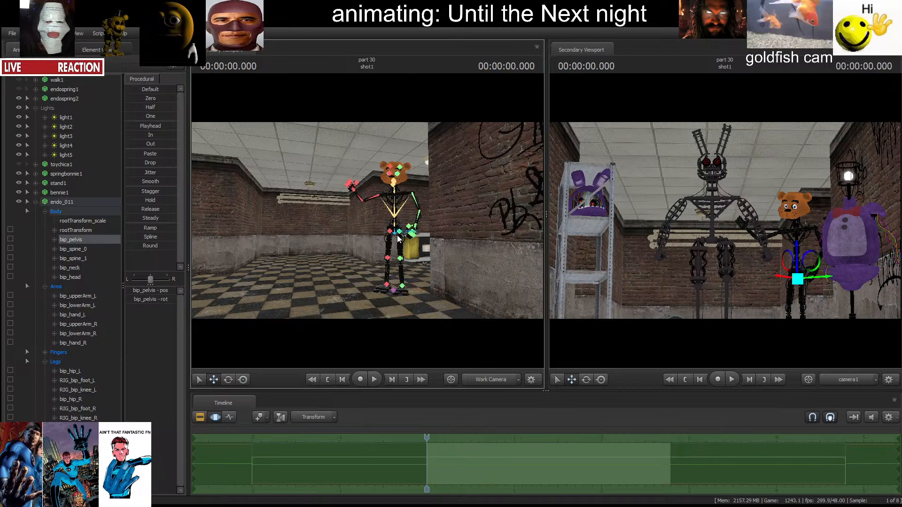
click(230, 417)
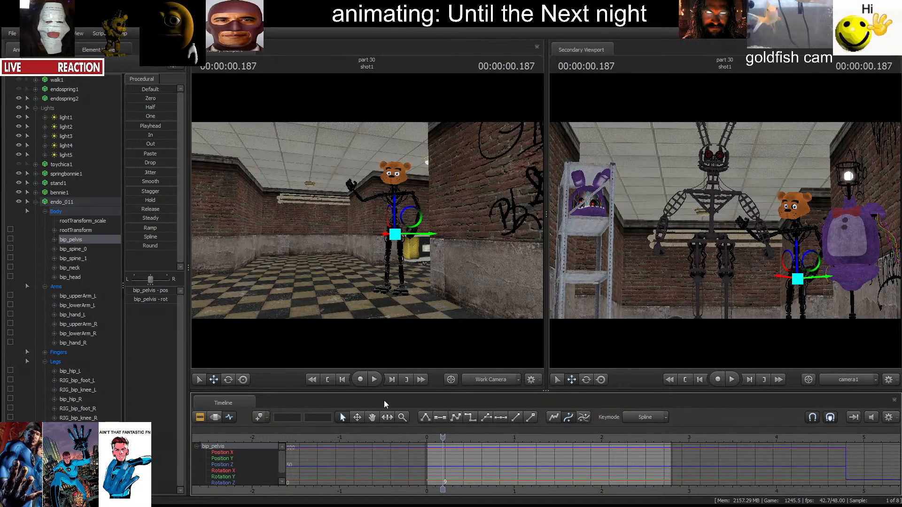
click(321, 382)
click(84, 206)
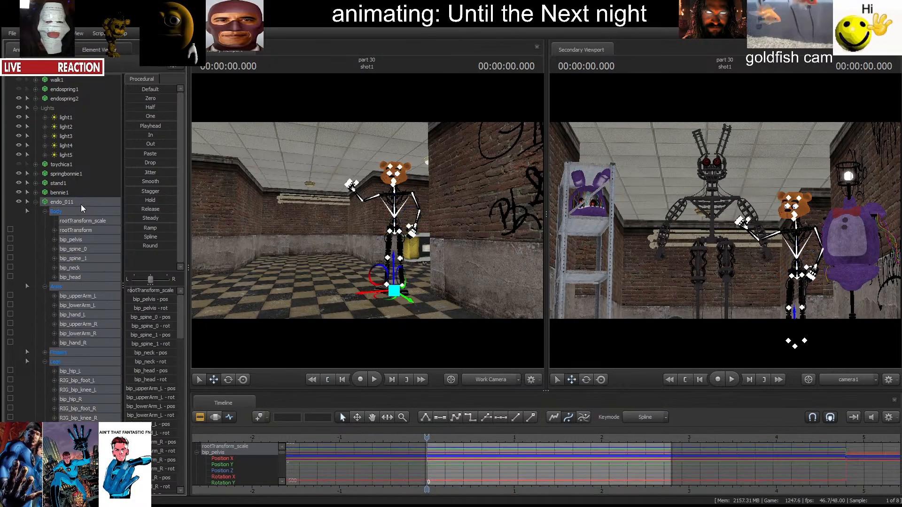
key(m)
Shift and tilt endo_011's bip_pelvis slightly toward the wall at 0.166 s to start a body sway.
key(space)
key(space)
key(space)
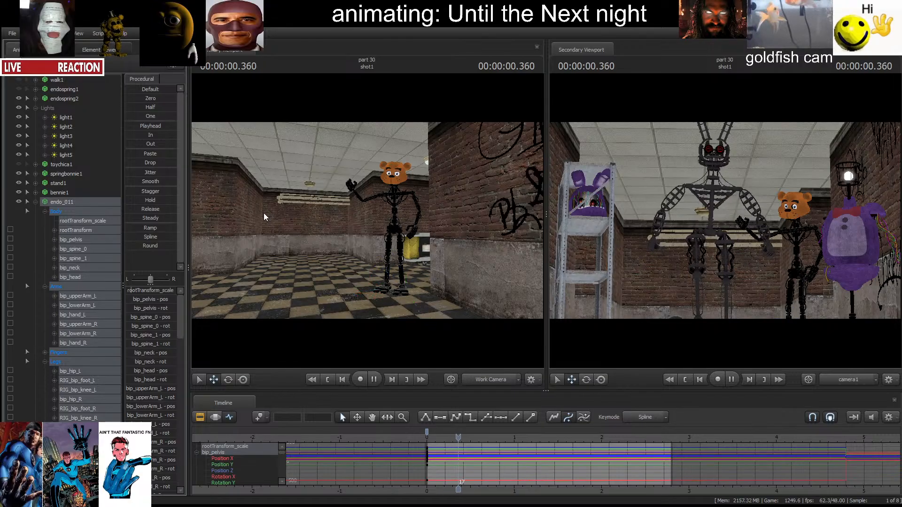
key(space)
drag(316, 248, 335, 249)
key(w)
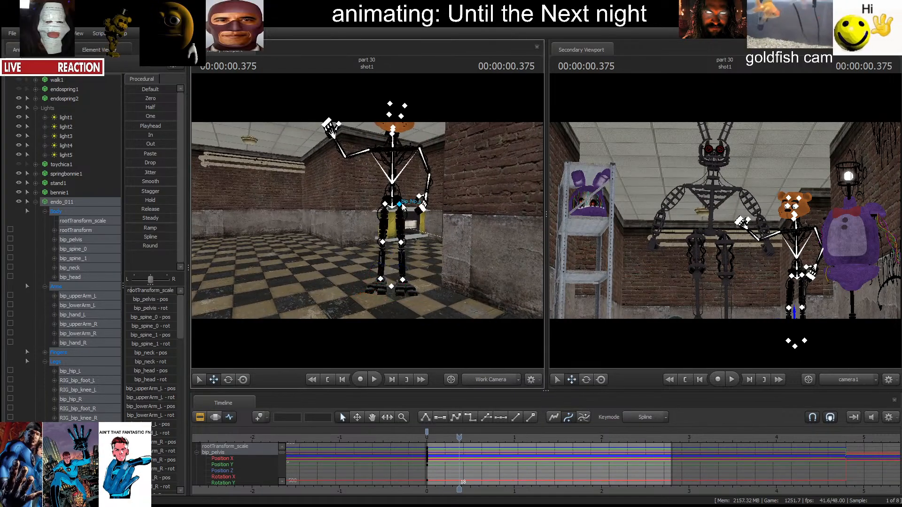
ctrl+click(393, 210)
click(328, 380)
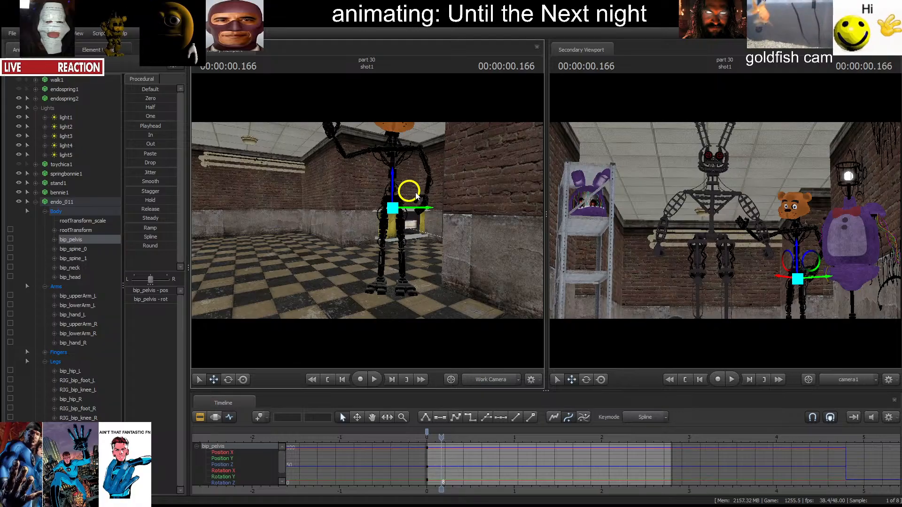
key(e)
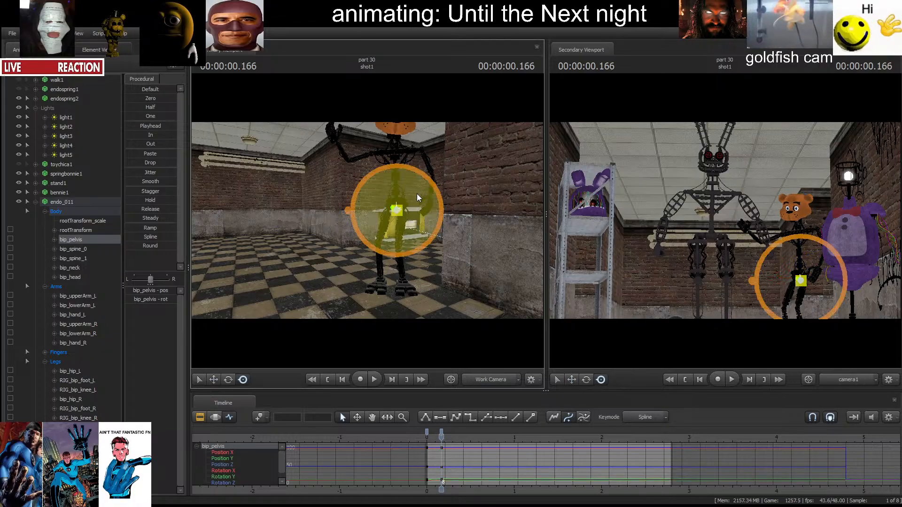
Continue endo_011's body sway by shifting and tilting bip_pelvis at further keys up to 0.479 s.
key(Right)
key(Right)
key(Right)
key(Right)
key(Right)
key(Right)
key(Right)
key(Right)
key(w)
drag(413, 195, 368, 276)
key(e)
key(Right)
key(Right)
key(Right)
key(Right)
key(Right)
key(Right)
key(Right)
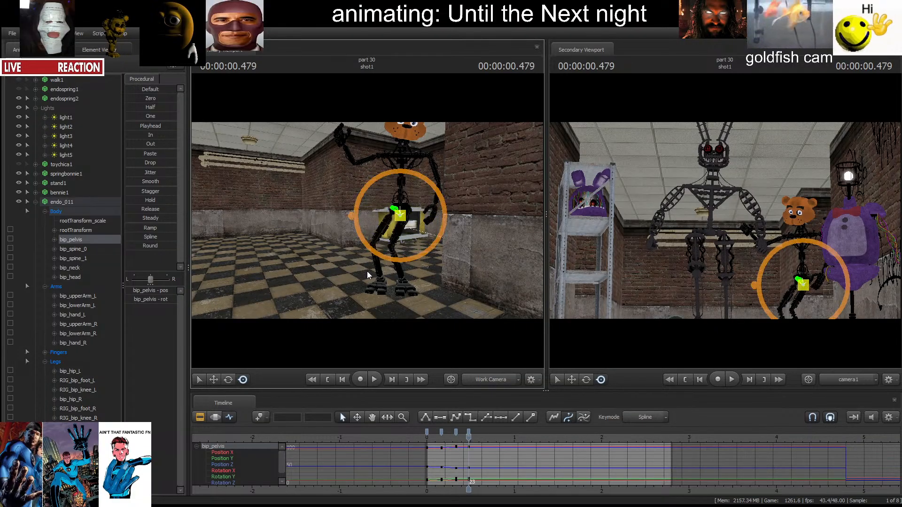
Move bip_pelvis's sway keys slightly earlier in the graph and play back the motion from the shot's start.
key(space)
scroll(429, 442, up, 2)
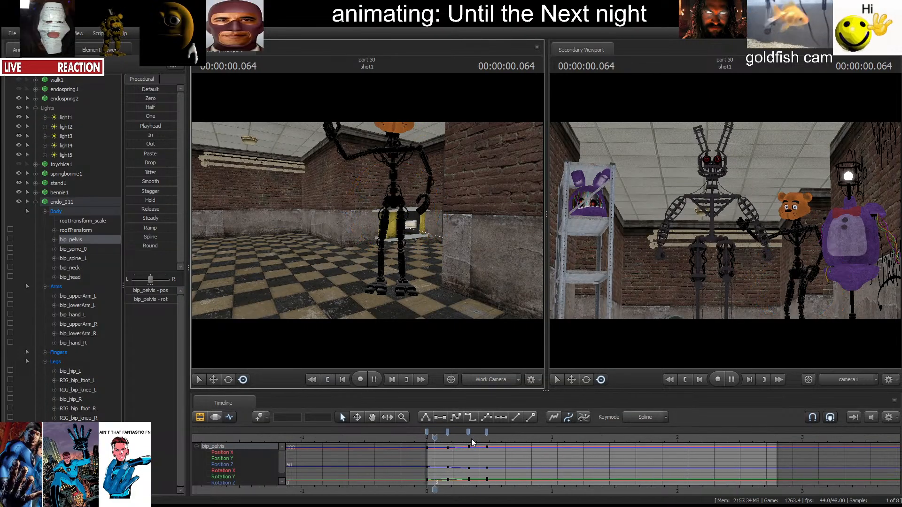
click(426, 437)
drag(446, 434, 479, 433)
key(space)
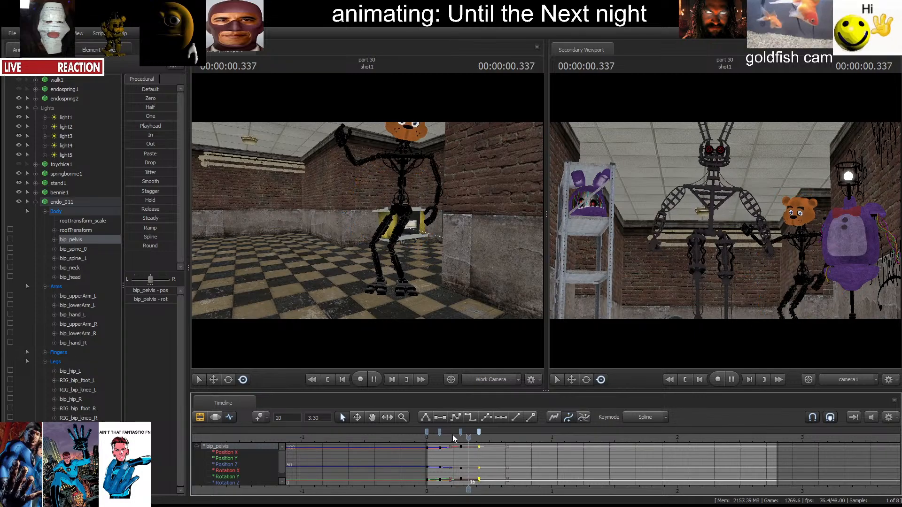
key(space)
click(427, 435)
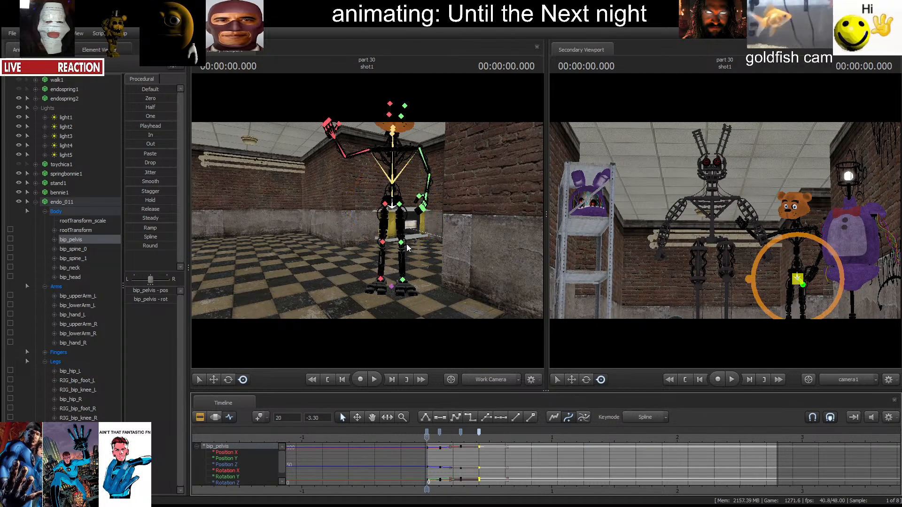
Switch the timeline to motion editing and pull endo_011's RIG_bip_knee_R handle out in front of its leg.
click(400, 243)
ctrl+click(382, 242)
click(216, 418)
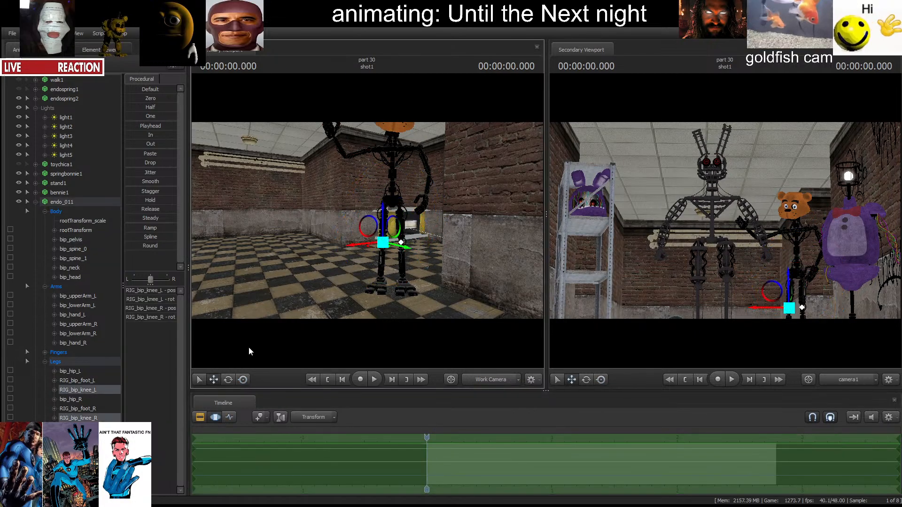
mouse_move(249, 352)
mouse_down()
mouse_move(254, 315)
mouse_move(257, 364)
mouse_up()
key(w)
ctrl+click(369, 202)
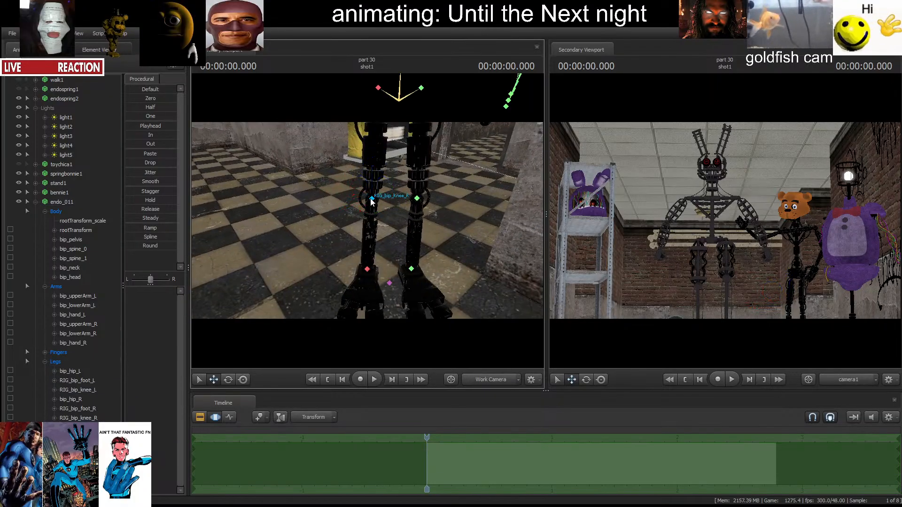
ctrl+click(371, 199)
key(s)
drag(371, 200, 362, 262)
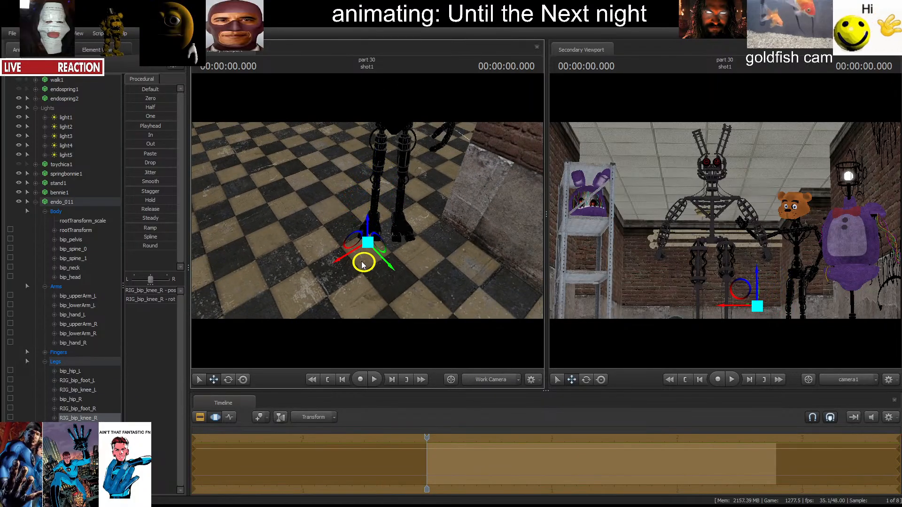
Pull endo_011's RIG_bip_knee_L handle out in front of its leg and return to graph editing at the shot's start.
ctrl+click(402, 195)
drag(403, 196, 368, 221)
ctrl+click(374, 214)
ctrl+click(398, 215)
key(space)
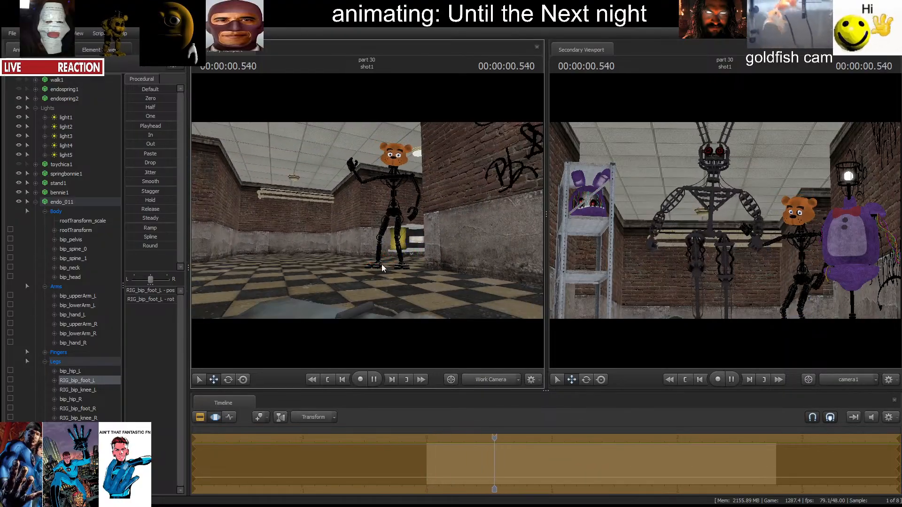
key(space)
click(326, 382)
click(227, 419)
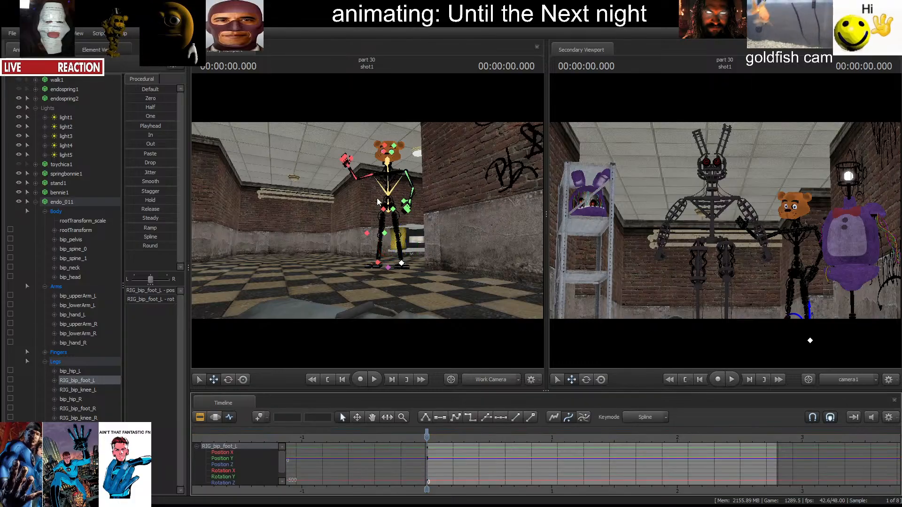
Animate endo_011's bip_spine_0 with rotation keys up to 0.583 s and play back the result.
ctrl+click(388, 198)
mouse_move(326, 263)
mouse_down()
mouse_move(310, 225)
mouse_move(324, 256)
mouse_up()
key(w)
ctrl+click(397, 217)
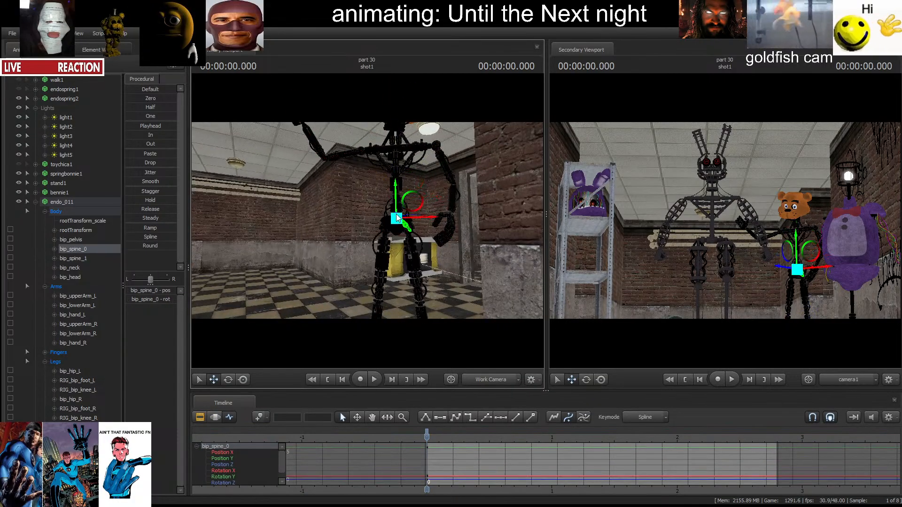
key(space)
key(space)
key(r)
drag(422, 213, 425, 222)
key(space)
key(space)
key(space)
key(space)
key(space)
key(space)
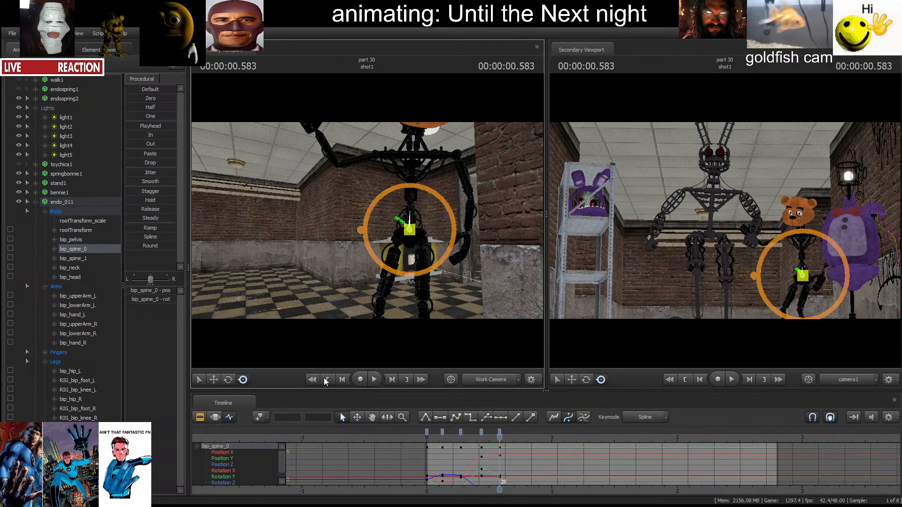
click(326, 380)
key(space)
click(327, 381)
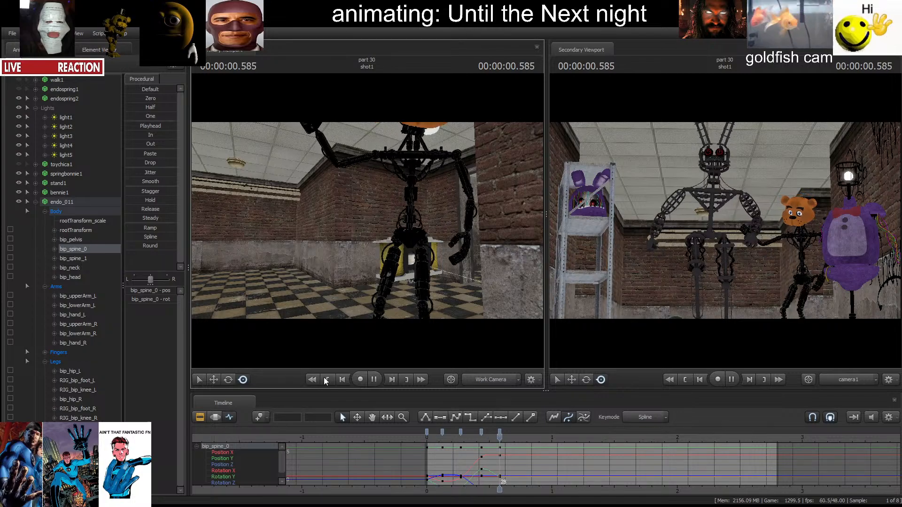
key(space)
click(326, 381)
Animate endo_011's bip_spine_1 with rotation keys through 0.666 s and one more after it to follow the sway.
ctrl+click(401, 238)
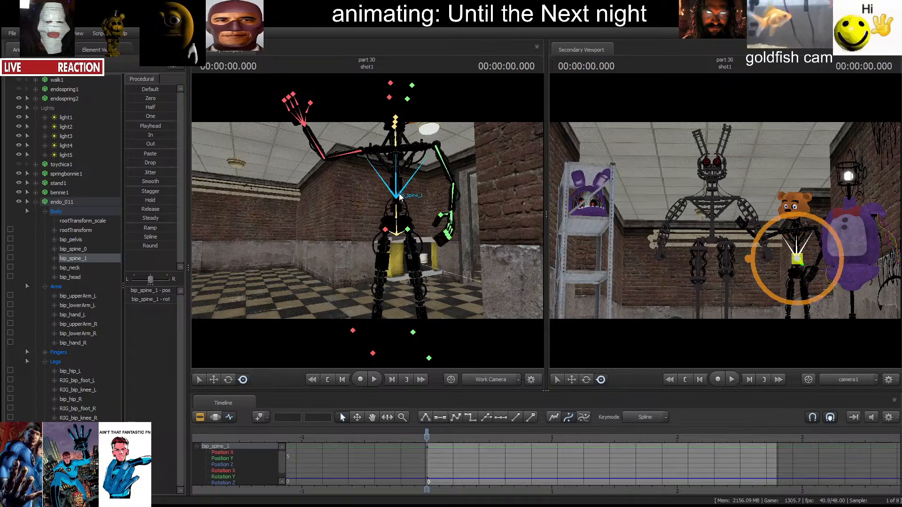
ctrl+click(418, 195)
key(space)
key(space)
drag(421, 190, 433, 204)
key(space)
key(space)
key(space)
key(space)
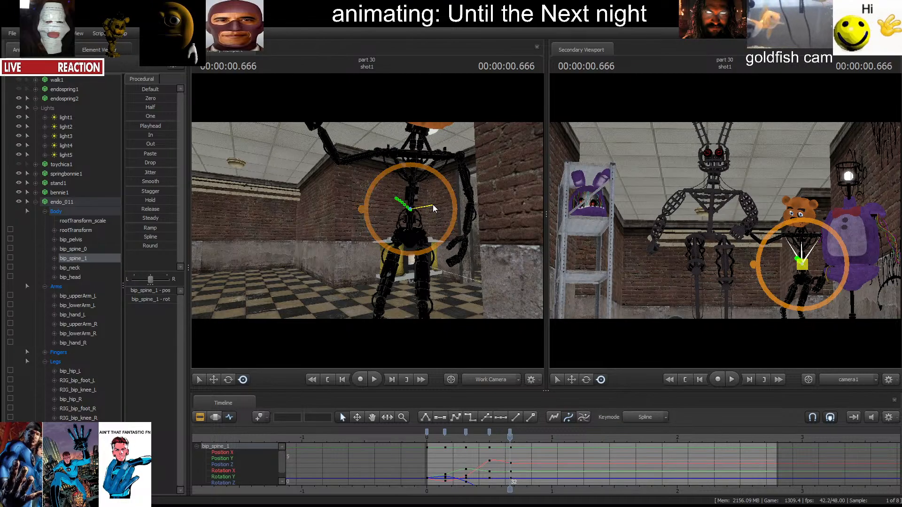
key(space)
key(space)
click(430, 214)
Play back the start of the shot repeatedly to check endo_011's pelvis and spine sway.
click(328, 379)
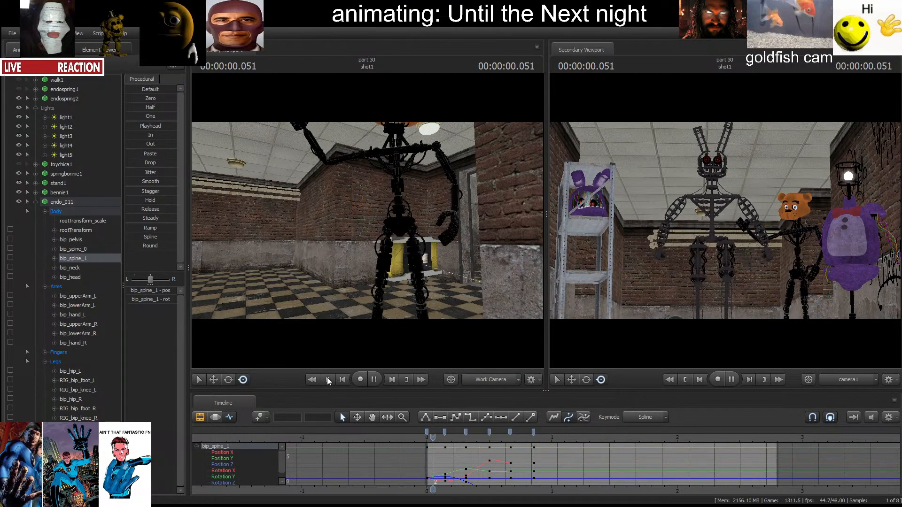
key(space)
click(327, 378)
key(space)
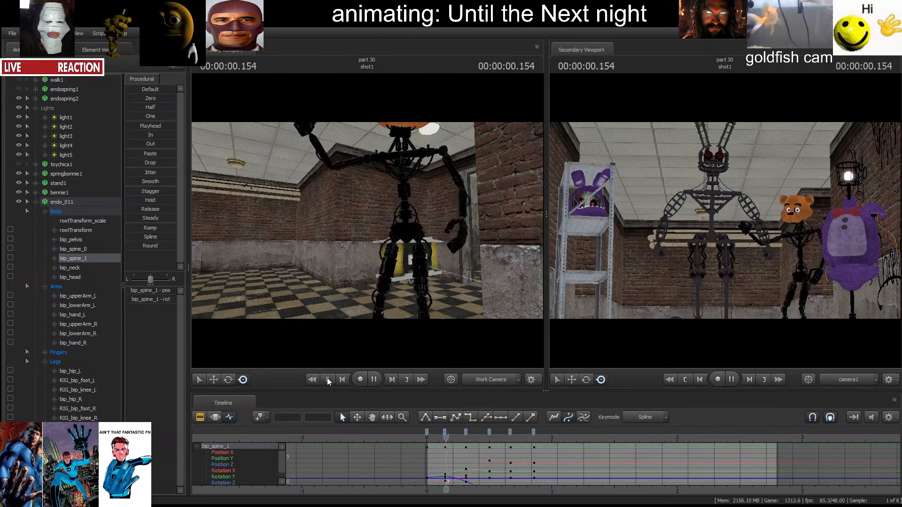
click(327, 378)
key(space)
click(328, 379)
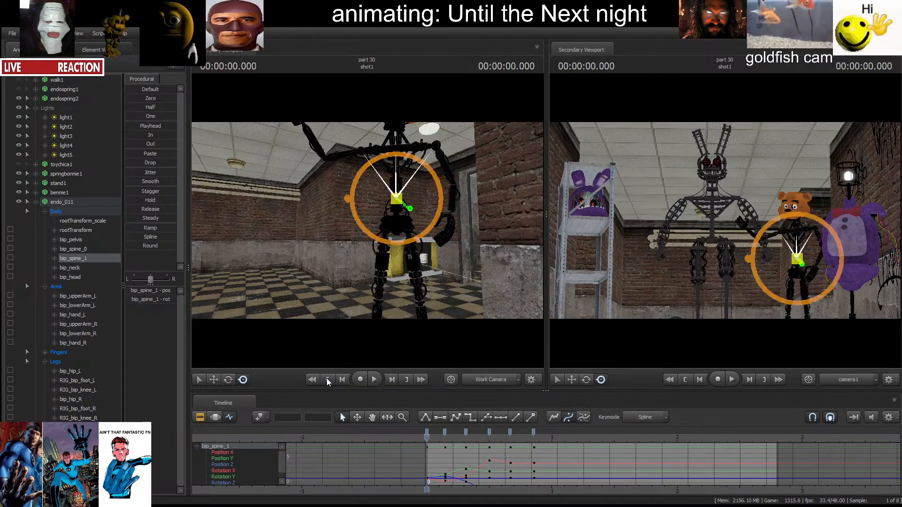
key(space)
key(space)
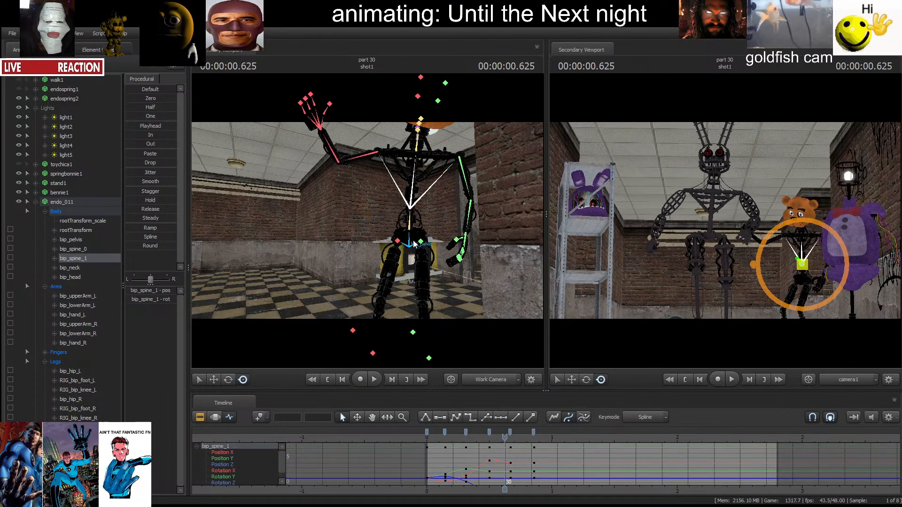
Key bip_pelvis on neighbouring frames around 0.479 s and again shortly after to extend the pelvis sway.
click(410, 244)
click(484, 438)
key(m)
key(Right)
key(m)
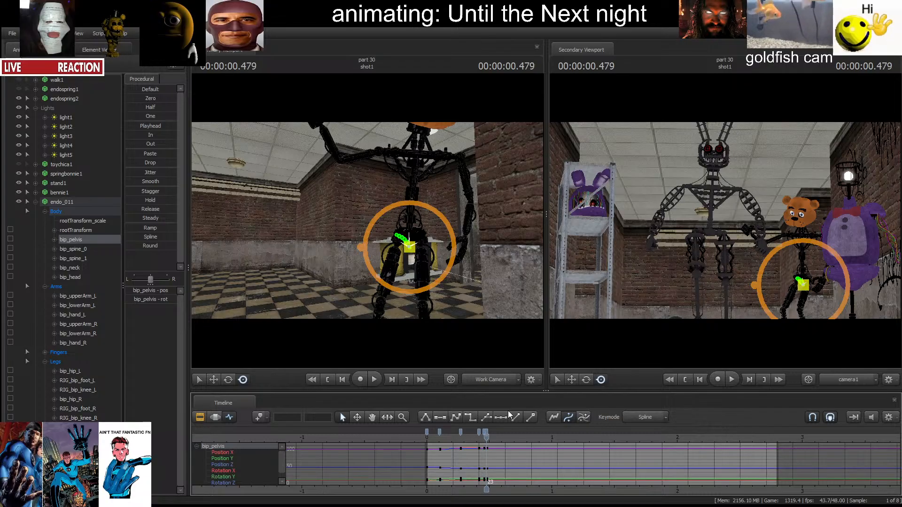
key(space)
key(space)
key(m)
key(Left)
key(m)
key(space)
key(space)
Move bip_pelvis forward from a side view at 0.729 s and 0.895 s so endo_011 leans off its feet.
right_drag(317, 257, 396, 221)
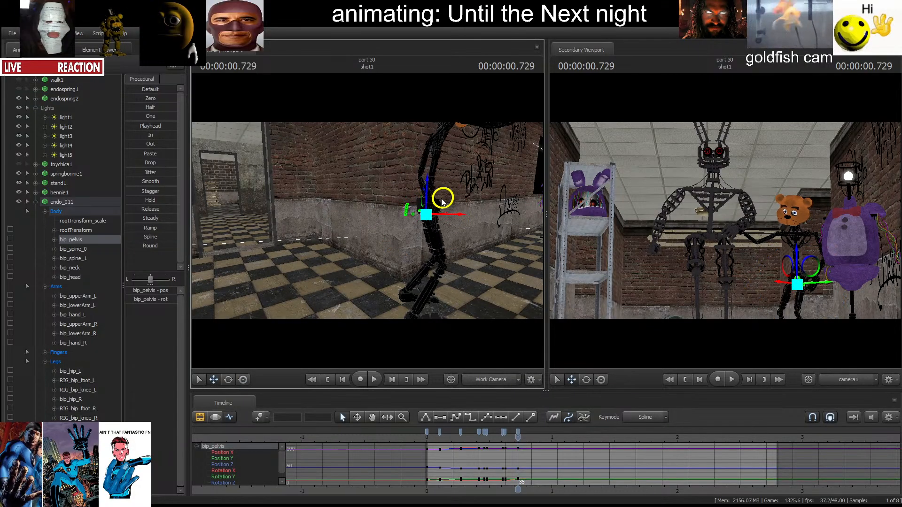
key(e)
mouse_move(406, 216)
mouse_down()
mouse_move(410, 224)
mouse_move(451, 205)
mouse_up()
key(e)
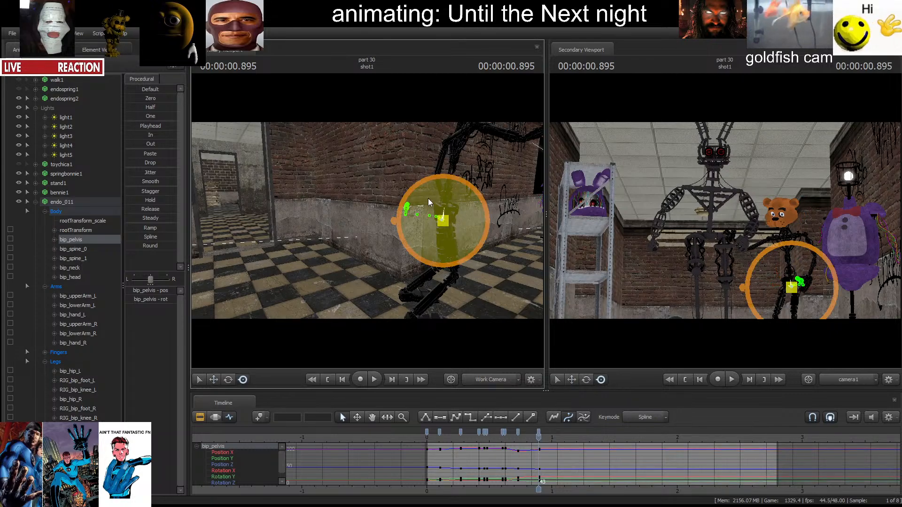
Adjust bip_pelvis slightly at 1.041 s and 1.229 s to keep the leaning pose moving.
key(Right)
key(Right)
key(Right)
key(Right)
key(Right)
key(Right)
key(Right)
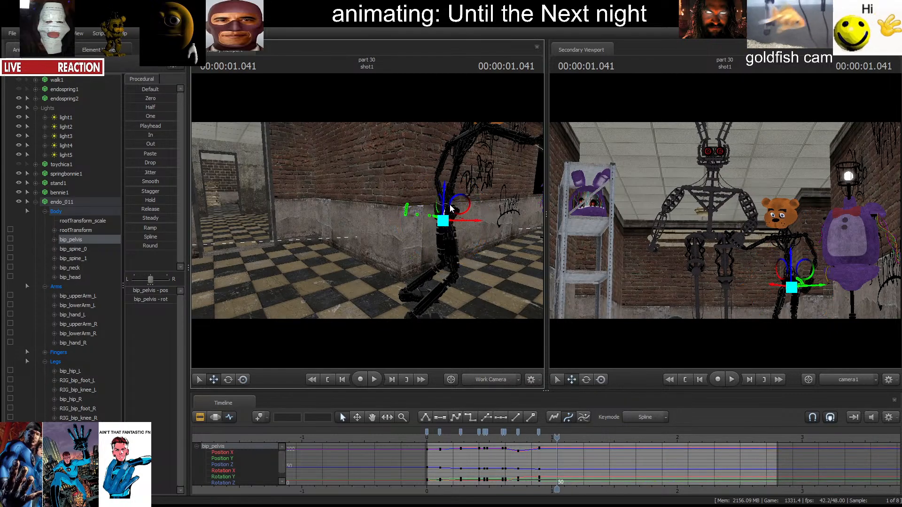
key(e)
key(Right)
key(Right)
key(Right)
key(Right)
key(Right)
key(Right)
key(Right)
key(Right)
key(Right)
drag(417, 197, 419, 197)
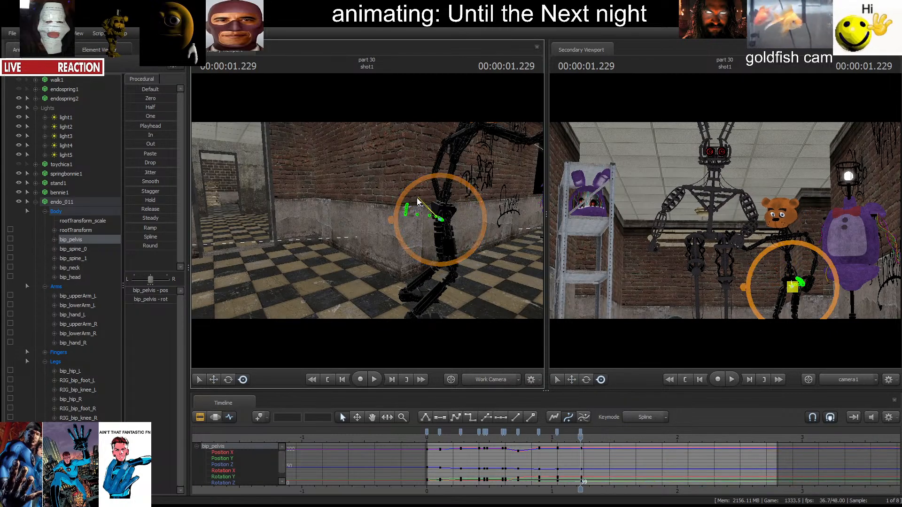
Add one more bip_pelvis key shortly after 1.229 s and play back the forward lean.
key(Right)
key(Right)
key(Right)
key(Right)
key(Right)
key(Right)
key(Right)
key(space)
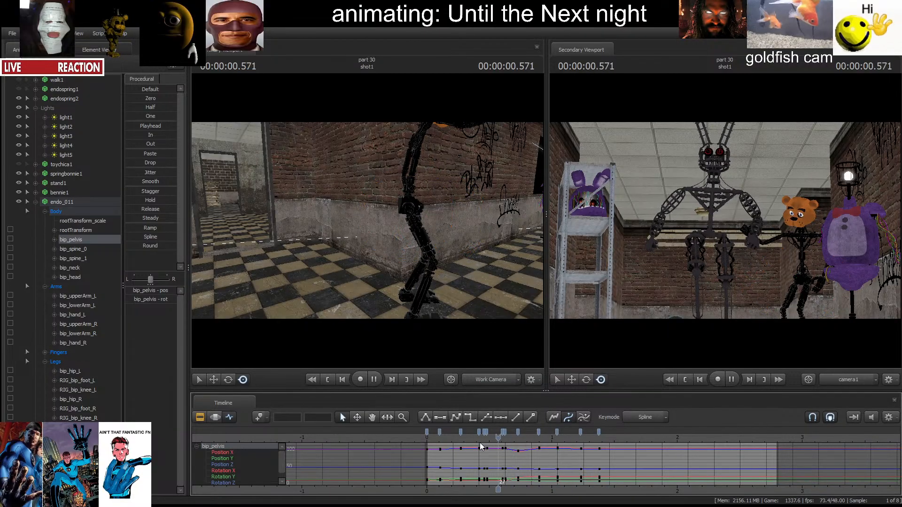
key(space)
key(space)
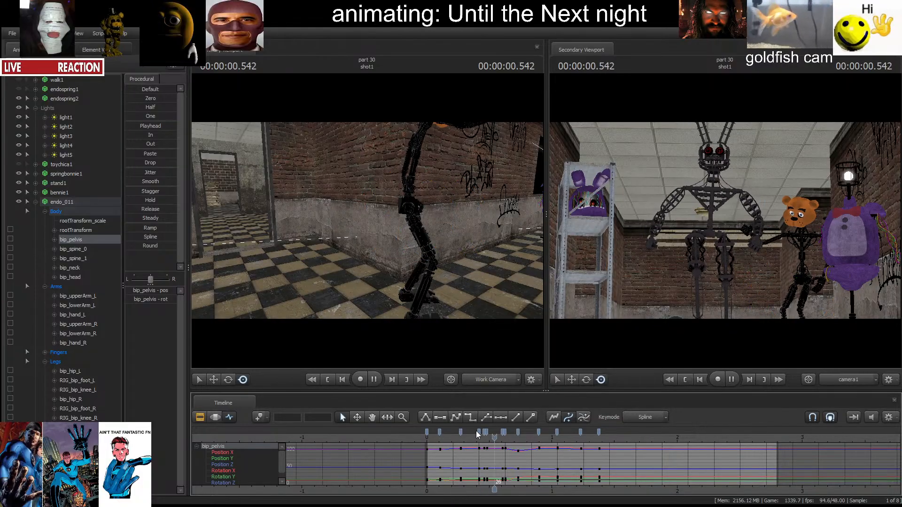
key(space)
Move bip_pelvis farther forward and down at 1.583 s to begin endo_011's fall.
key(Right)
key(Right)
key(Right)
key(Right)
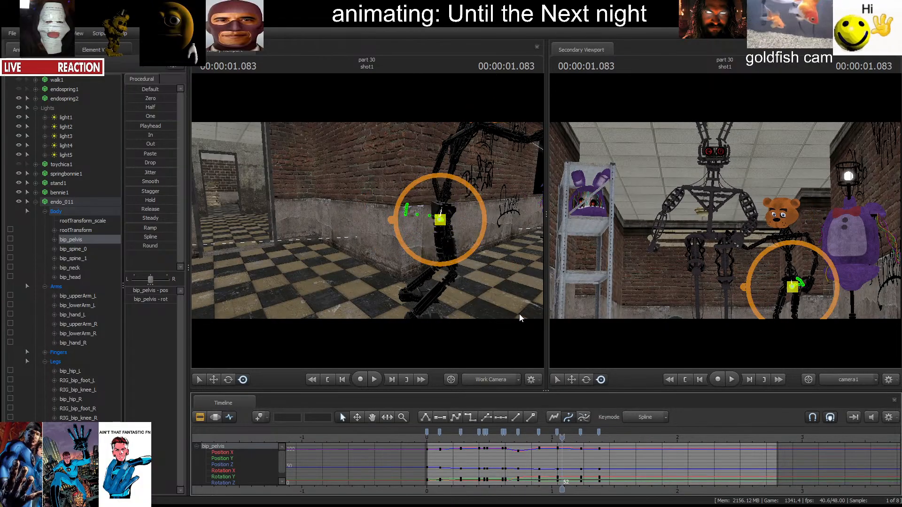
key(w)
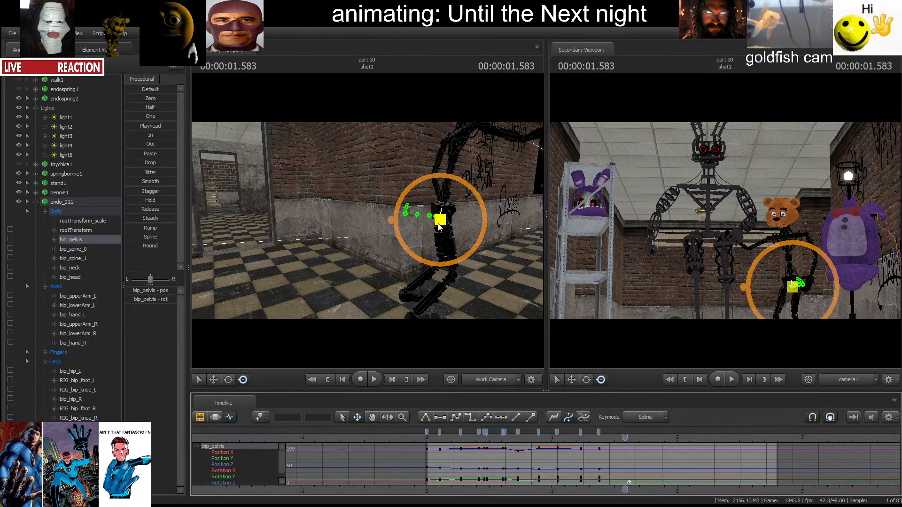
drag(439, 221, 440, 221)
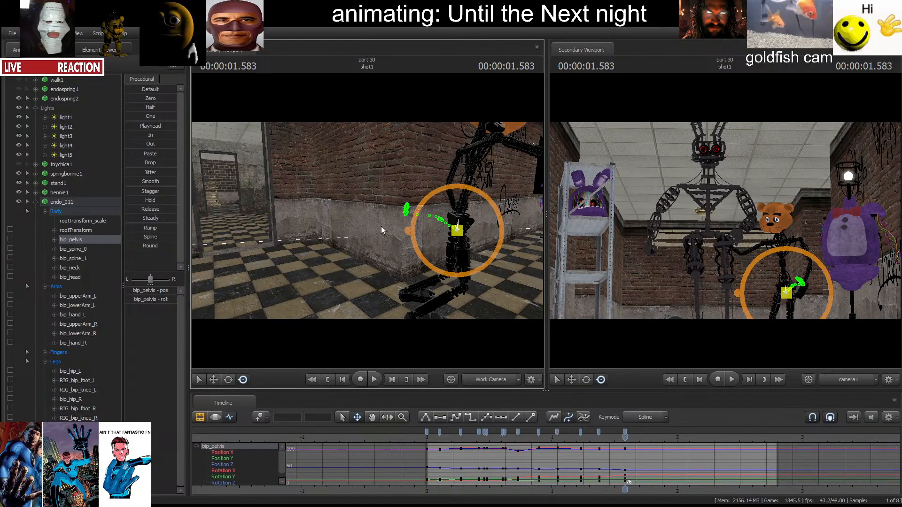
Lower and tilt bip_pelvis down to the floor by 1.895 s and play back endo_011's fall.
drag(382, 228, 421, 214)
key(Right)
key(Right)
key(Right)
key(Right)
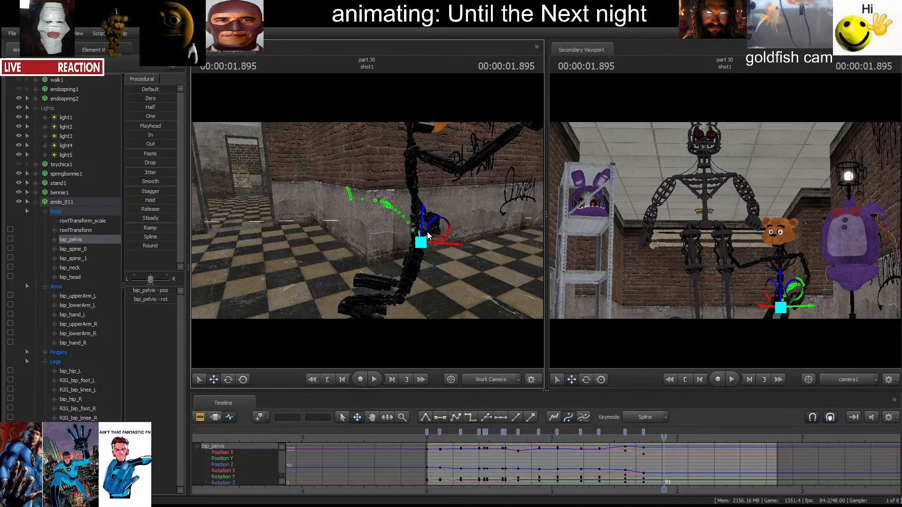
drag(426, 244, 454, 269)
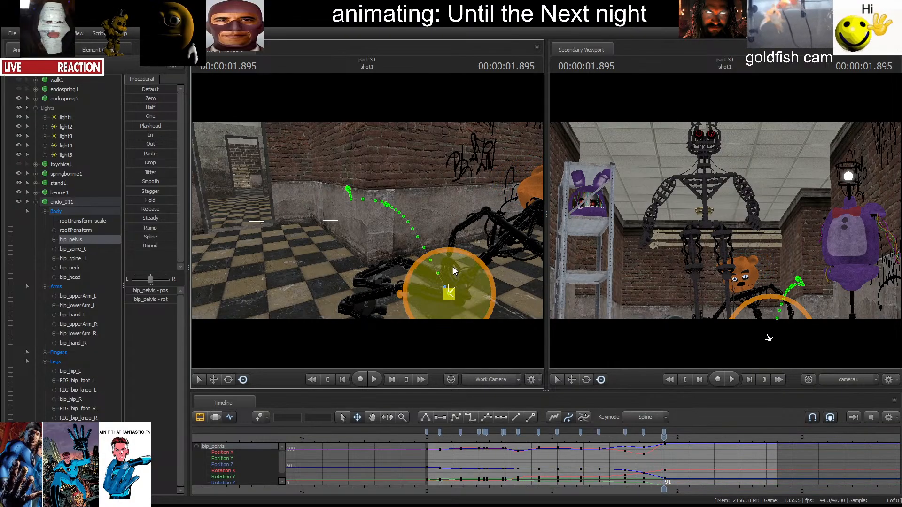
key(space)
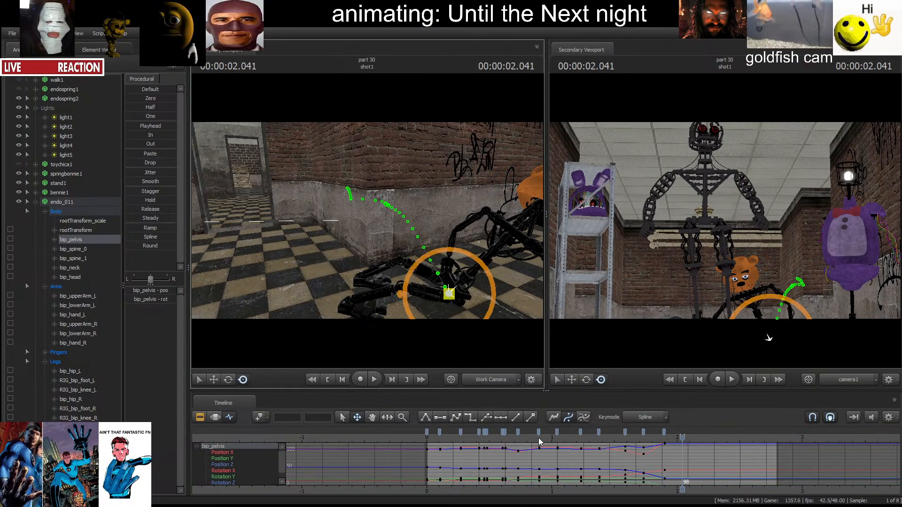
click(517, 441)
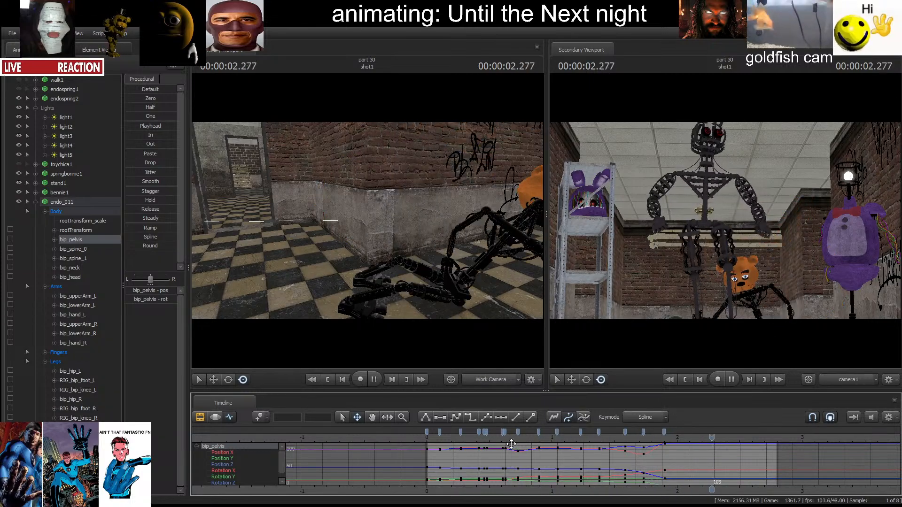
key(space)
Rotate bip_spine_0 at successive points from the shot's start through 2.270 s so the lower spine sways and follows endo_011's fall.
click(429, 439)
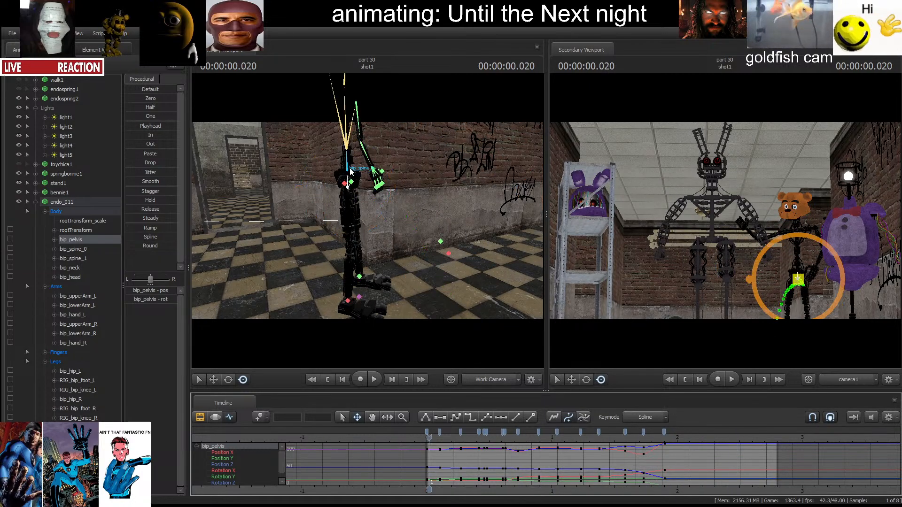
click(350, 172)
drag(429, 438, 520, 437)
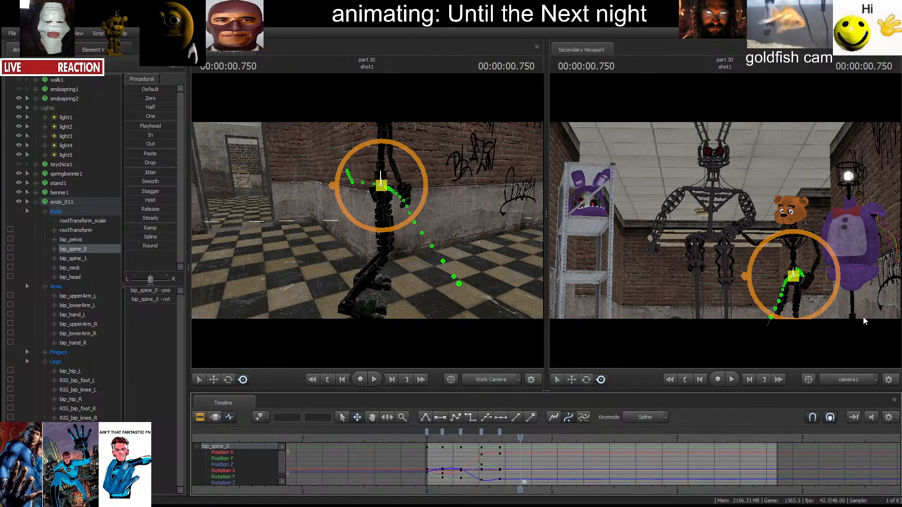
drag(779, 282, 754, 307)
key(space)
key(space)
key(space)
key(space)
key(space)
key(space)
key(space)
key(space)
key(space)
key(space)
key(space)
key(space)
key(space)
key(space)
key(space)
key(space)
key(space)
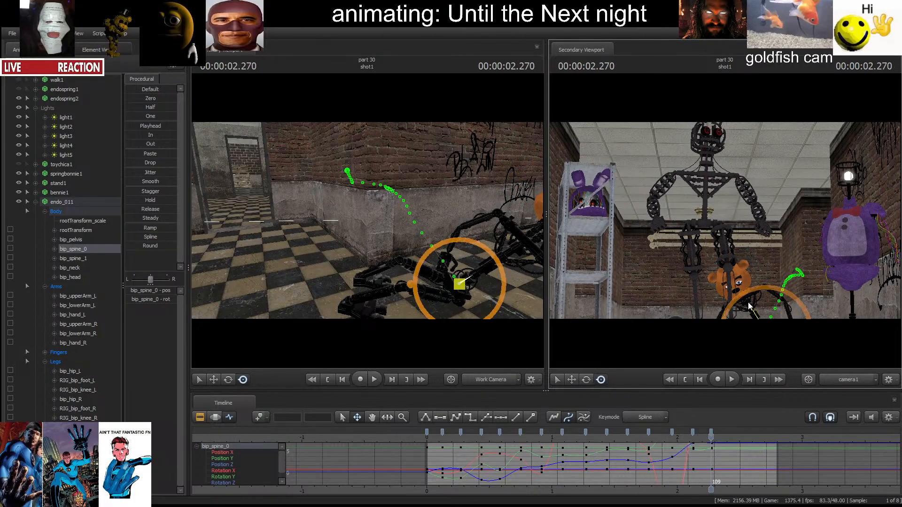
Play back the shot several times to review the bip_spine_0 motion.
click(556, 438)
key(space)
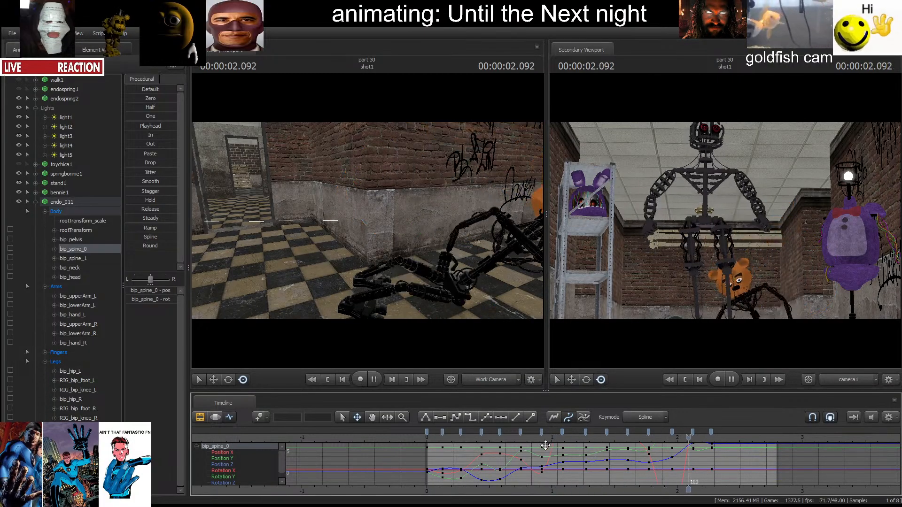
key(space)
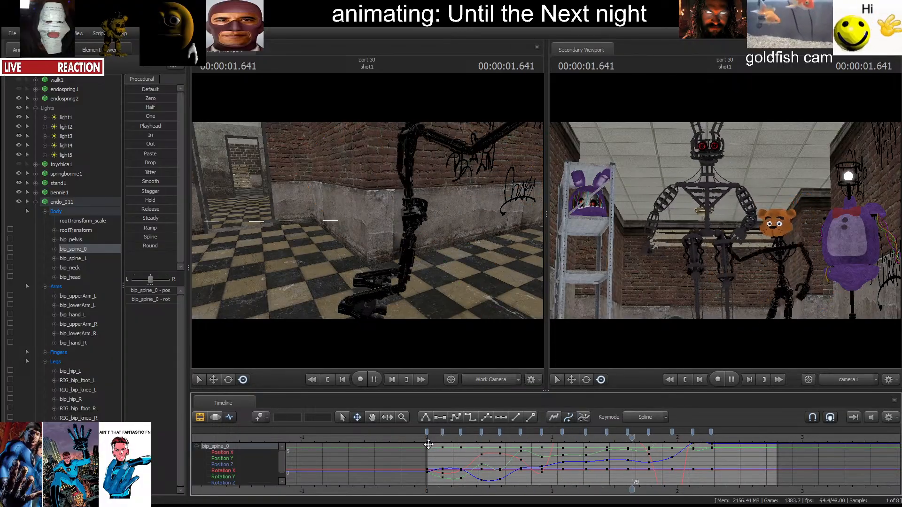
key(space)
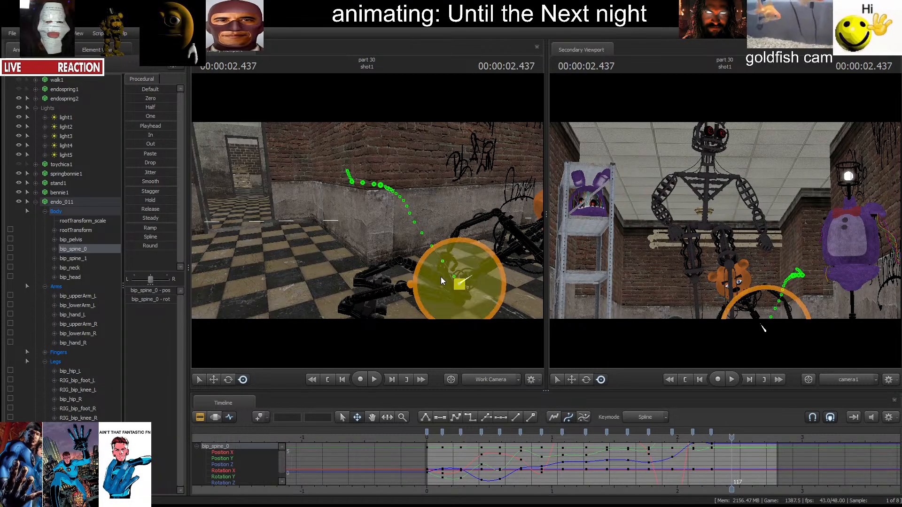
Rotate bip_spine_1 at successive points from the shot's start through 0.854 s to sway the upper torso.
click(327, 380)
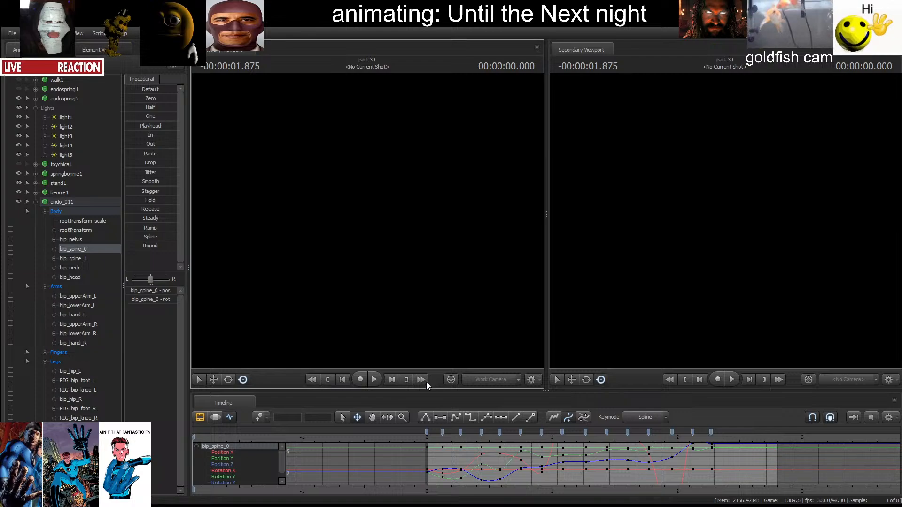
click(407, 380)
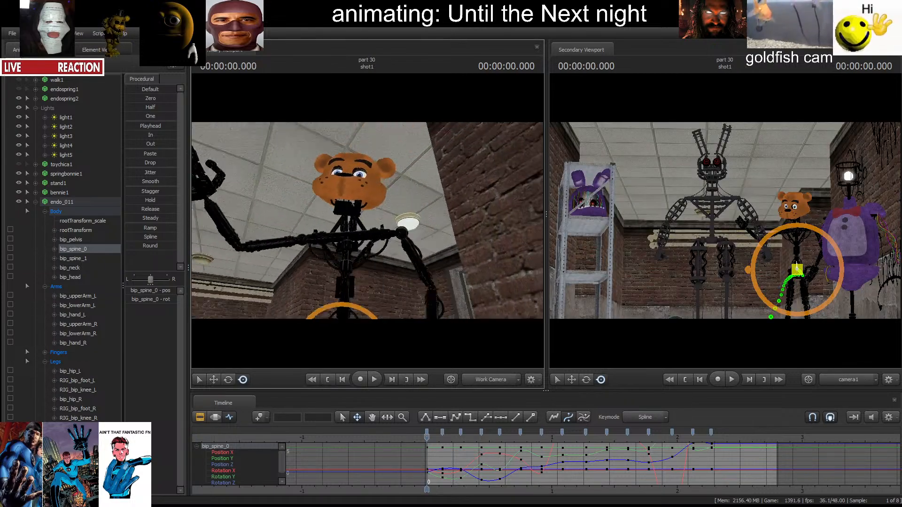
drag(368, 226, 368, 227)
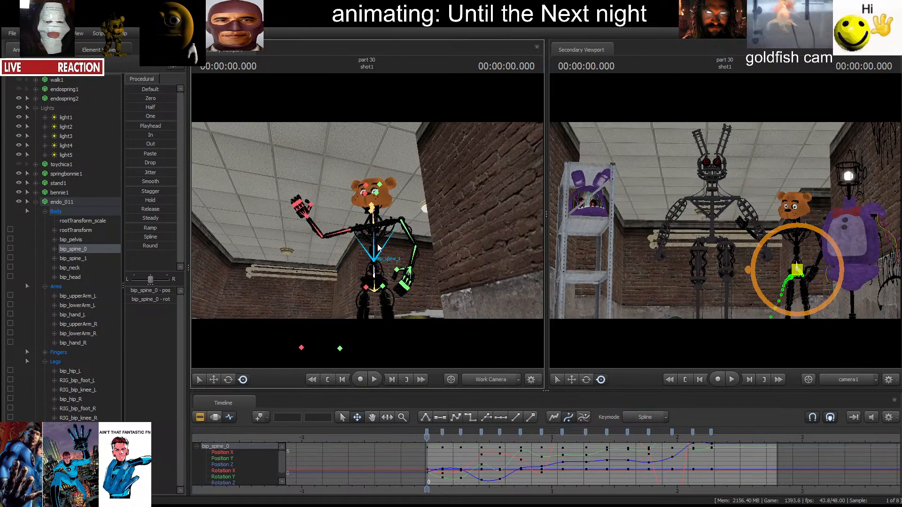
click(381, 250)
click(532, 438)
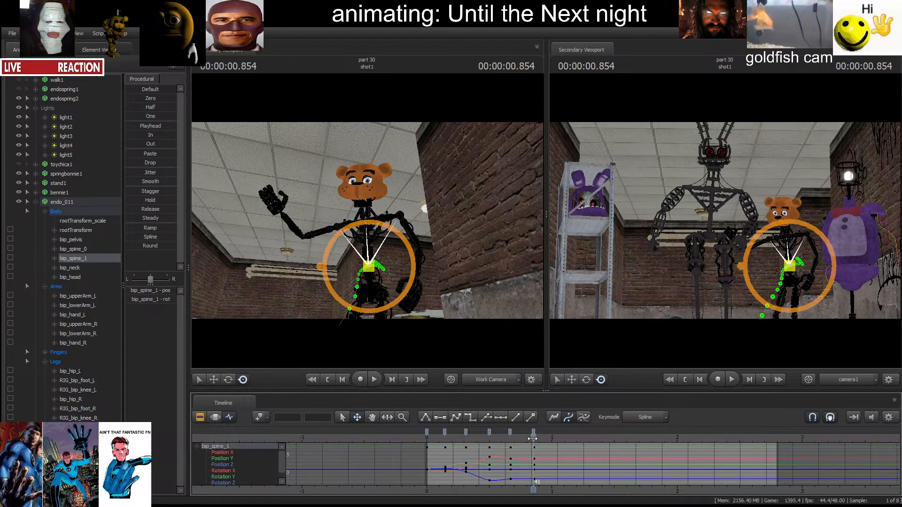
key(space)
key(space)
drag(332, 267, 403, 292)
Continue swaying bip_spine_1 at regular intervals up to about 1.7 s as endo_011 begins falling.
key(space)
key(space)
key(space)
key(space)
key(space)
key(space)
drag(758, 260, 790, 295)
key(space)
key(space)
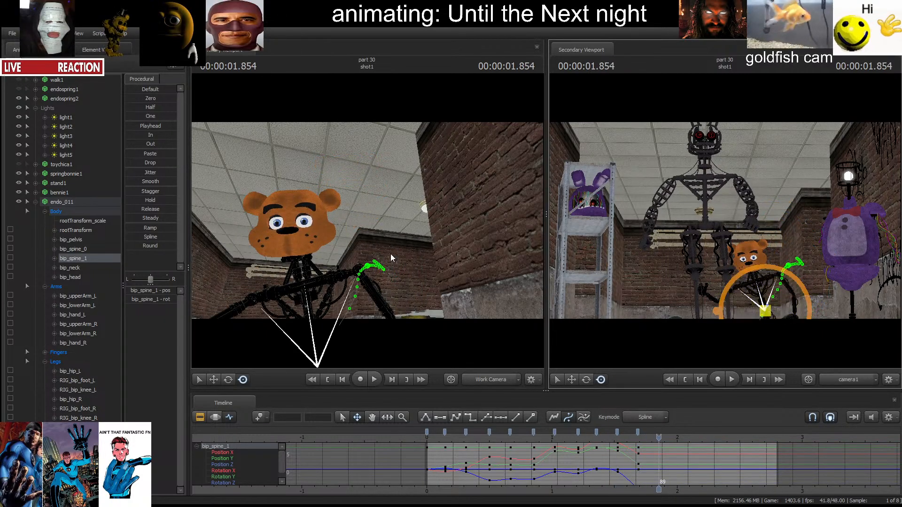
Twist and lower bip_spine_1 at closely spaced points from about 1.9 s to 2.4 s as the torso hits the floor.
key(s)
drag(390, 254, 363, 253)
key(Right)
key(Right)
key(Right)
key(Right)
drag(360, 253, 358, 264)
drag(359, 257, 406, 274)
key(Right)
key(Right)
key(Right)
key(Right)
key(Right)
key(Right)
key(Right)
key(Right)
key(Right)
key(Right)
key(Right)
key(Right)
key(Right)
key(Right)
key(Right)
key(Right)
key(Right)
key(Right)
key(Right)
key(Right)
key(Right)
key(Right)
key(Right)
key(Right)
key(Right)
key(Right)
key(Right)
key(Right)
key(Right)
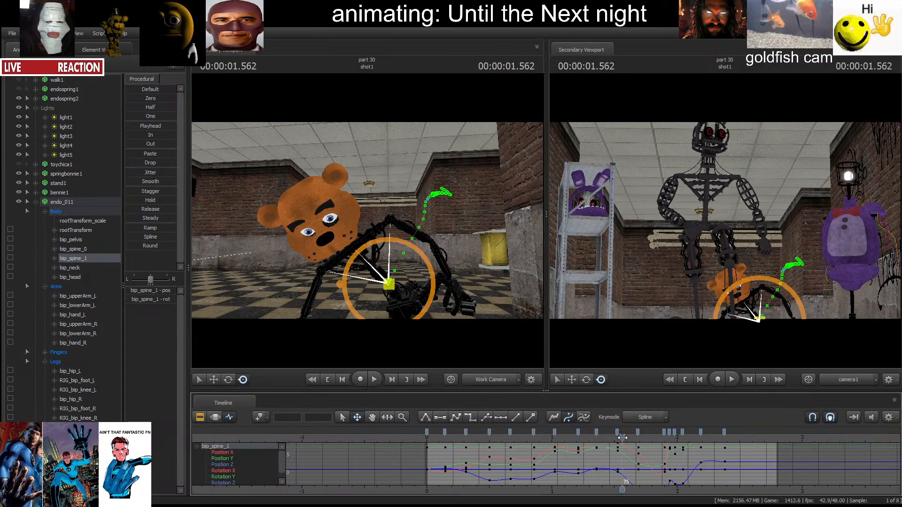
Replay endo_011's sway and fall to check the timing of the bip_spine_1 keys.
key(space)
click(531, 438)
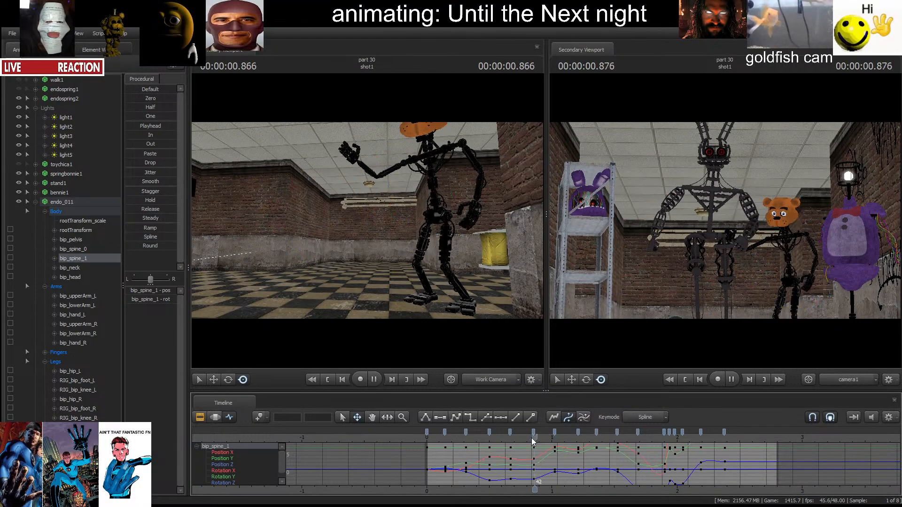
click(531, 436)
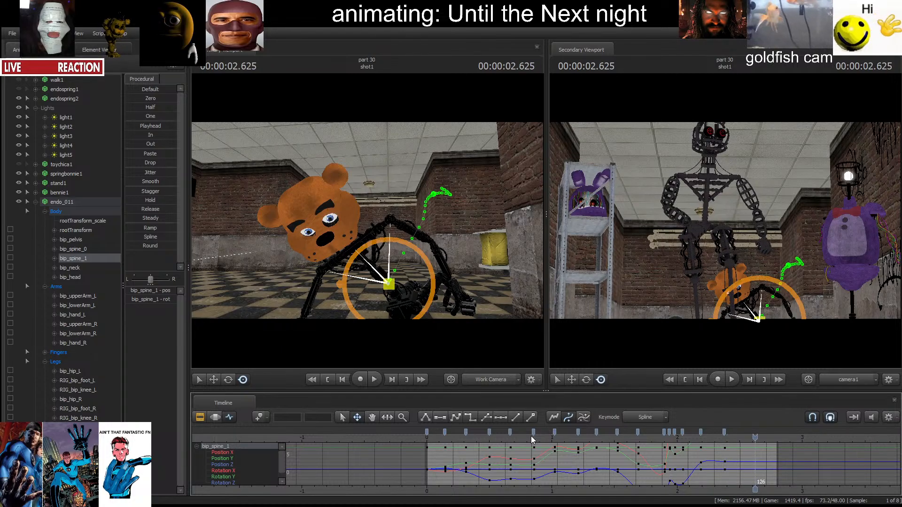
click(531, 436)
Spread out the crowded bip_spine_1 keys before 2.041 s, moving one to frame 91, and play back the fall.
click(682, 436)
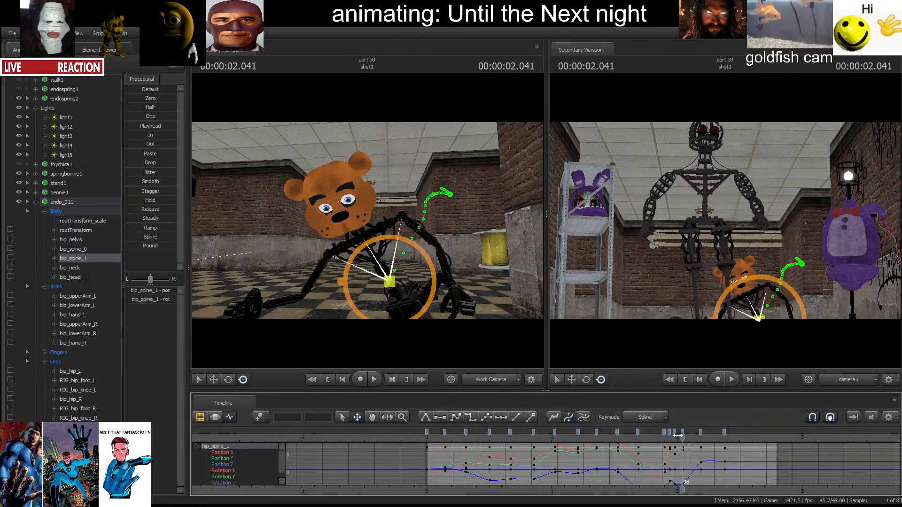
click(670, 435)
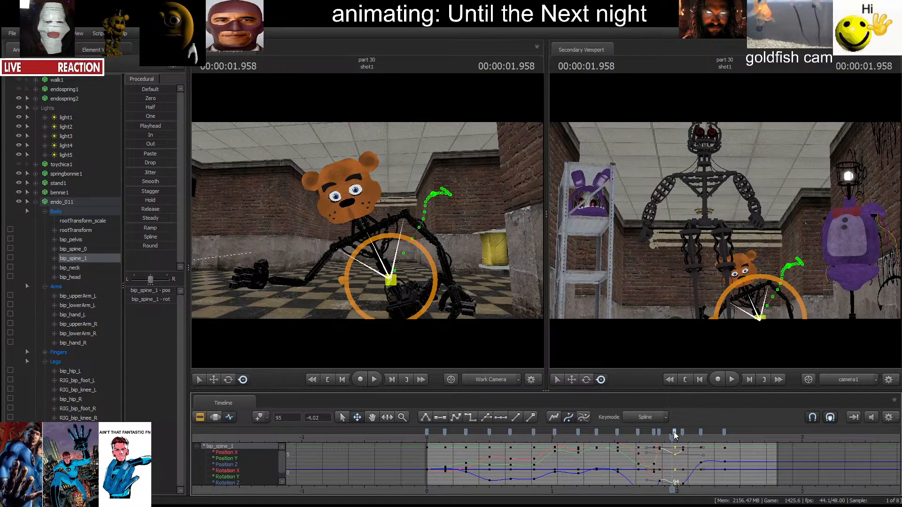
key(space)
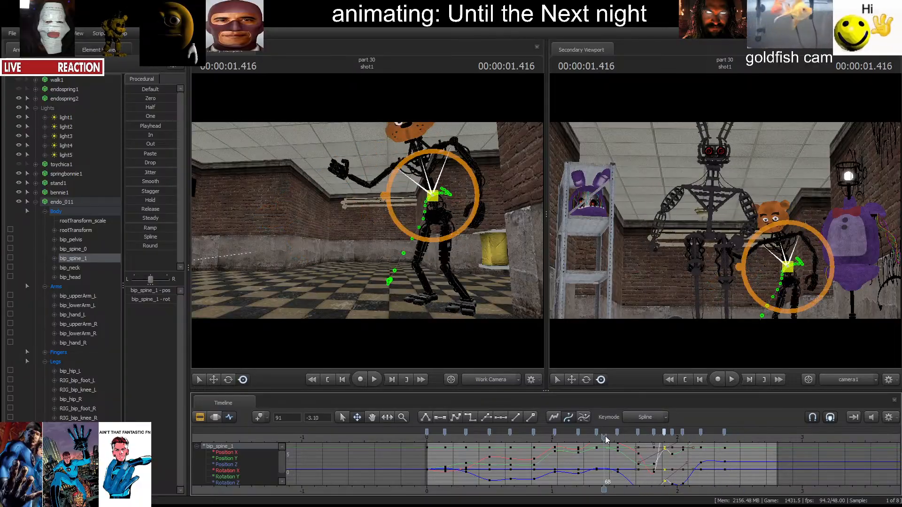
key(space)
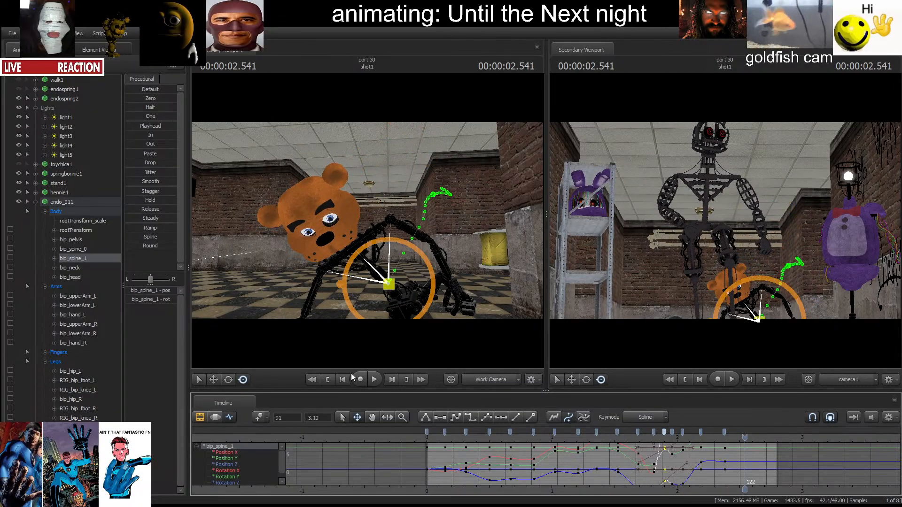
Rotate bip_neck at successive points from the shot's start through 1.854 s so the neck sways with the body.
click(328, 379)
click(800, 227)
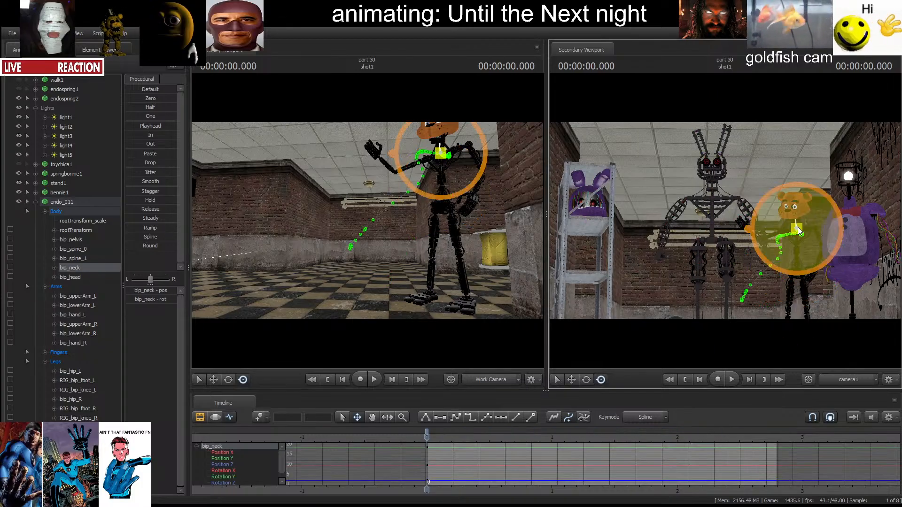
key(space)
key(space)
mouse_move(789, 211)
mouse_down()
mouse_move(811, 218)
mouse_move(764, 215)
mouse_move(759, 224)
mouse_up()
key(space)
key(space)
key(space)
key(space)
key(space)
key(space)
key(space)
key(space)
key(space)
key(space)
key(space)
key(space)
key(space)
key(space)
key(space)
key(space)
key(space)
key(space)
key(space)
key(space)
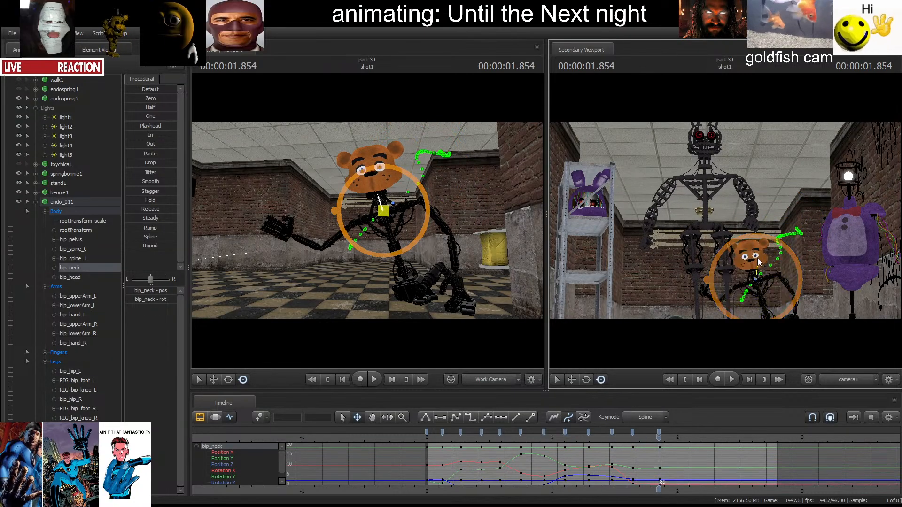
Tilt bip_neck downward between about 2.0 s and 2.5 s for the floor impact and play back the shot.
key(space)
key(space)
drag(753, 257, 747, 289)
key(space)
key(space)
key(space)
key(space)
key(space)
key(space)
click(685, 379)
key(space)
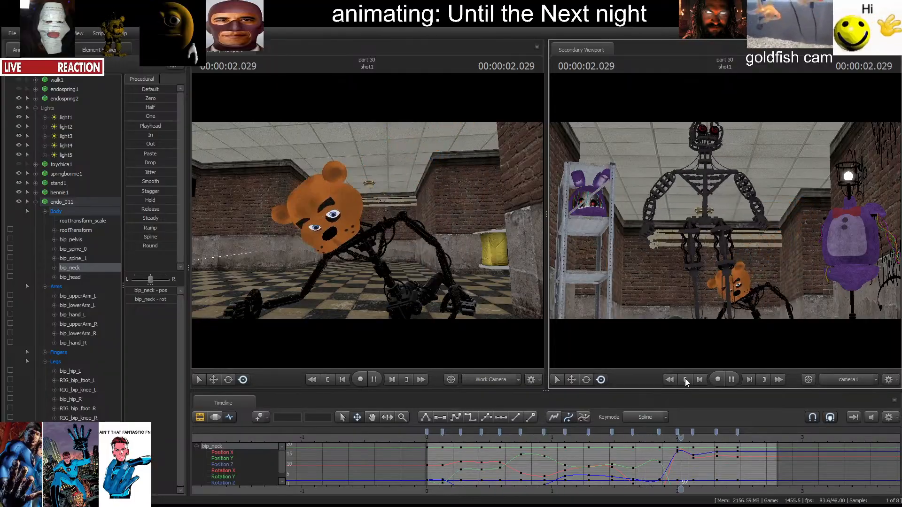
Rotate bip_head at successive points from the shot's start through 0.979 s so the masked head wobbles.
key(ctrl)
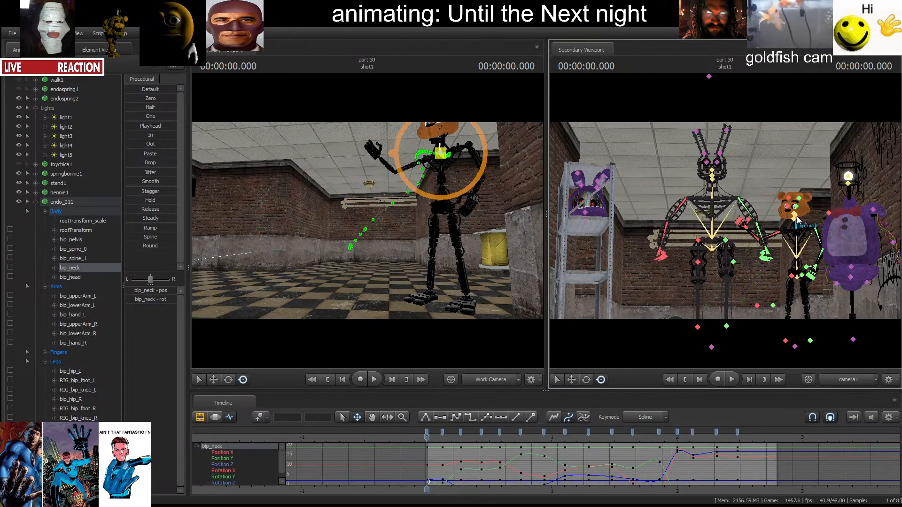
click(795, 220)
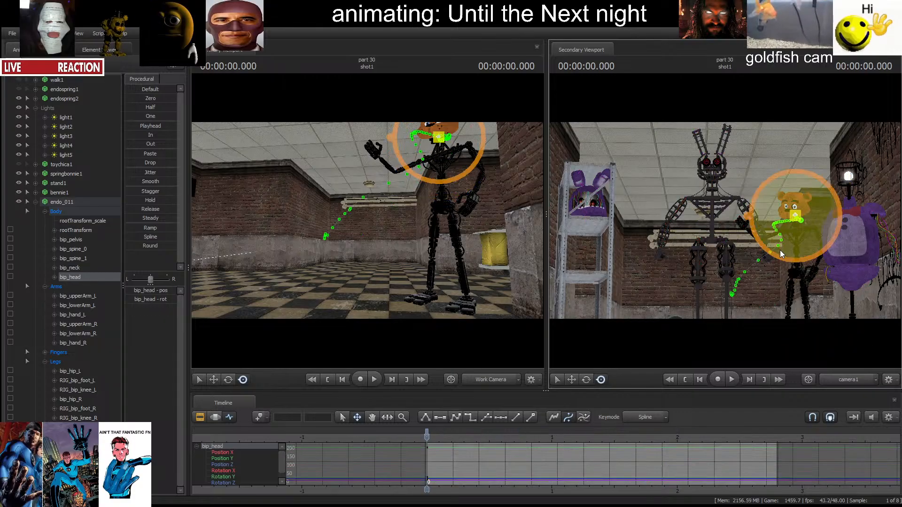
key(space)
key(space)
drag(786, 234, 760, 223)
key(space)
key(space)
key(space)
key(space)
key(space)
key(space)
key(space)
key(space)
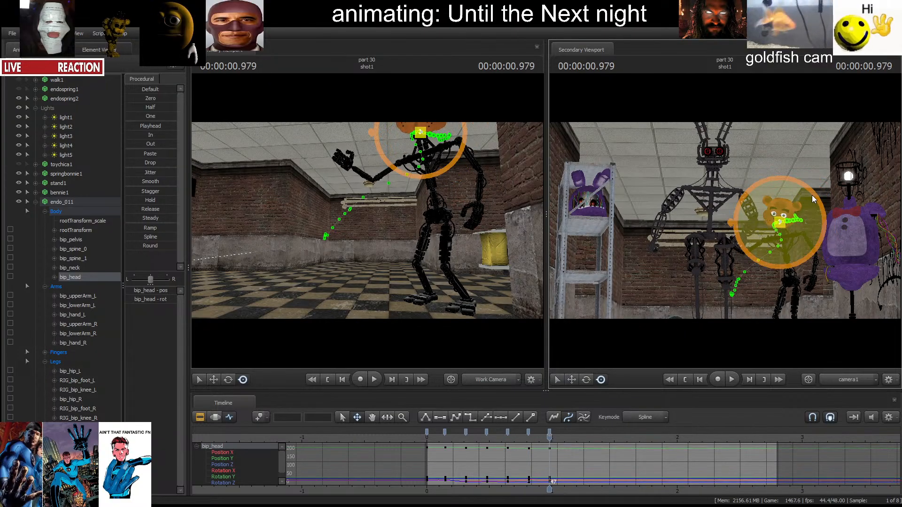
Continue tilting bip_head at regular intervals through 2.020 s so the masked head follows the fall.
key(space)
drag(793, 191, 719, 278)
key(space)
key(space)
key(space)
key(space)
key(space)
key(space)
key(space)
key(space)
key(space)
key(space)
key(space)
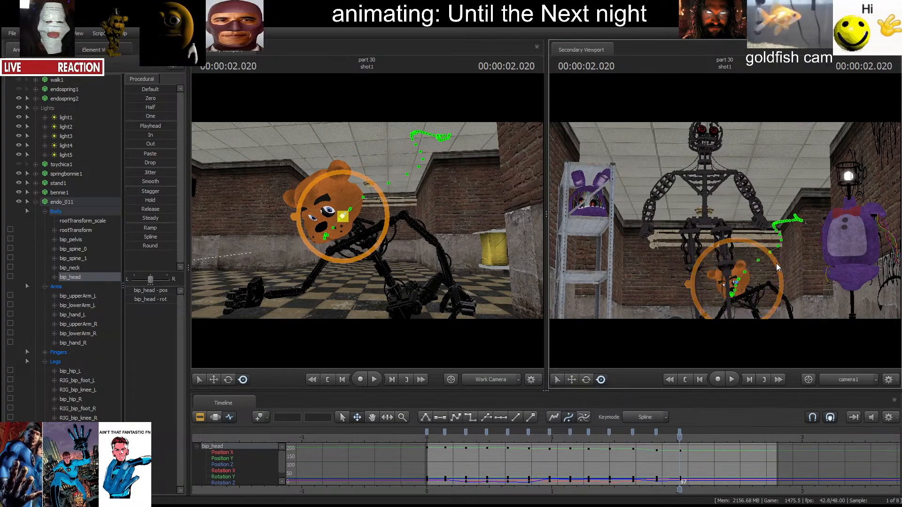
Turn bip_head down toward the floor between 2.020 s and about 2.5 s and play back the fall.
drag(777, 266, 742, 268)
key(space)
key(space)
drag(734, 272, 711, 279)
key(space)
key(space)
key(space)
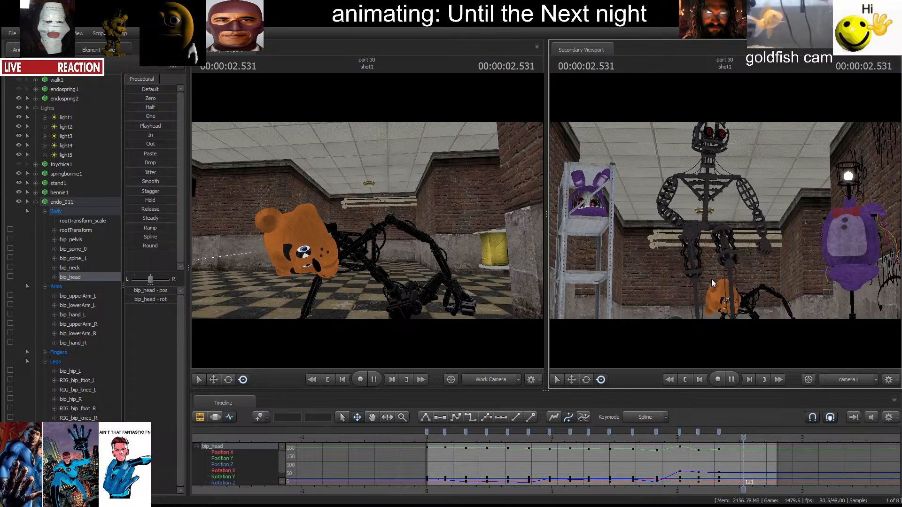
key(space)
click(609, 438)
key(space)
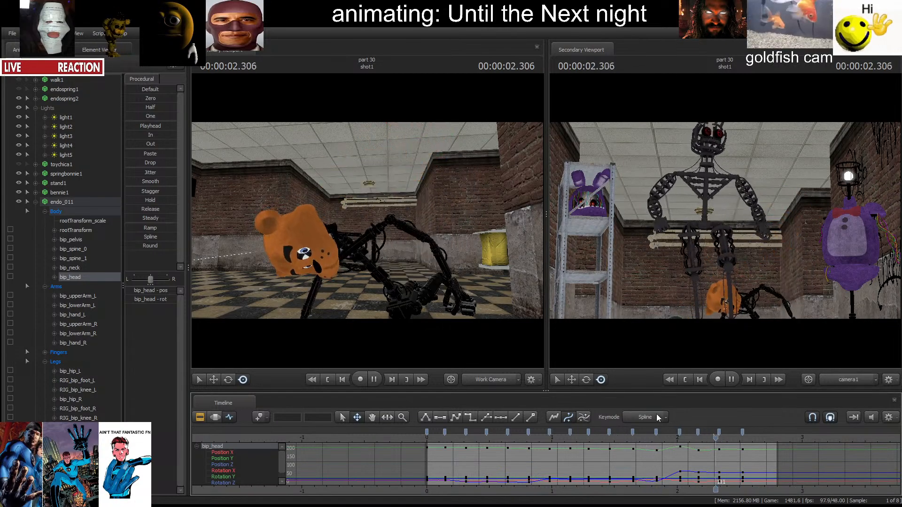
Play back the shot from its start to check the masked head's motion and return to the first frame.
key(space)
click(684, 378)
key(space)
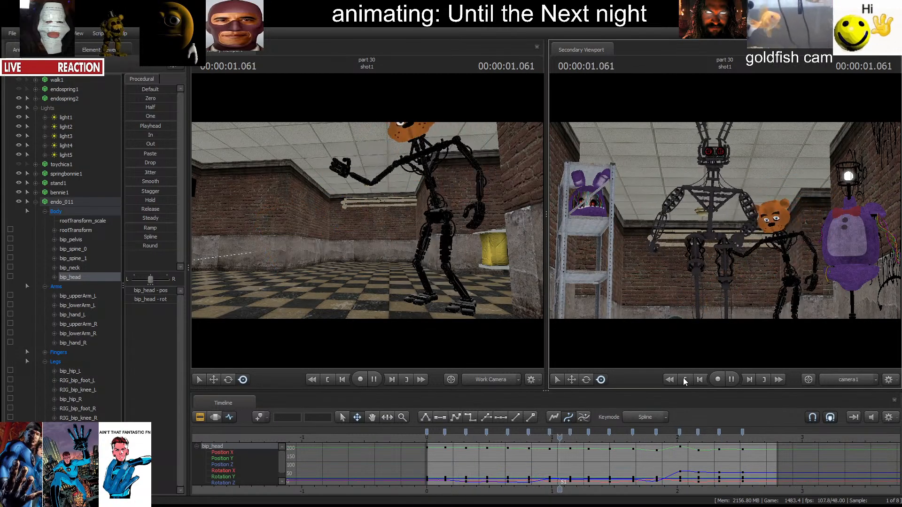
key(space)
click(684, 380)
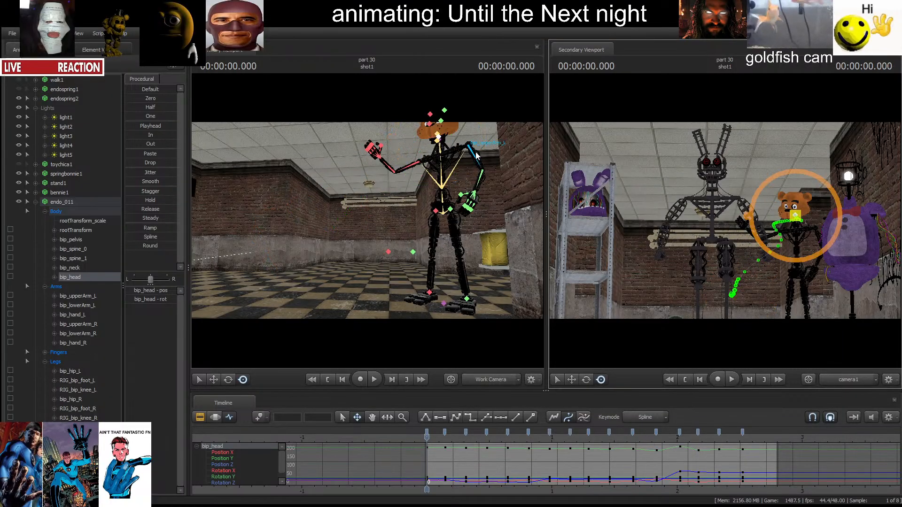
Rotate endo_011's bip_upperArm_R at regular intervals from the shot's start so the right upper arm swings with the sway.
ctrl+click(410, 164)
click(406, 165)
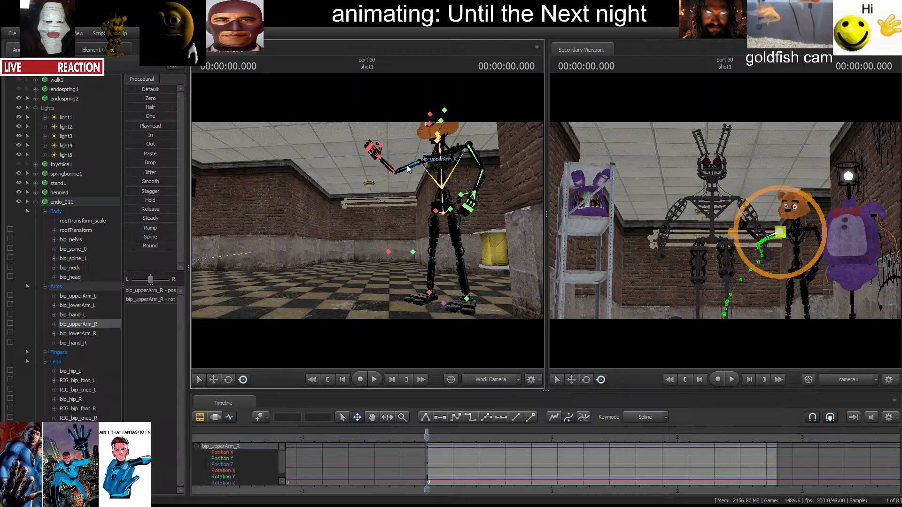
drag(407, 166, 380, 238)
key(Up)
key(space)
key(space)
key(space)
key(space)
key(space)
key(space)
key(space)
key(space)
key(space)
key(space)
key(space)
key(space)
key(space)
key(space)
key(space)
key(space)
key(space)
key(space)
key(space)
key(space)
Swing bip_upperArm_R downward for the fall through about 2.1 s and play back the shot.
drag(376, 274, 394, 309)
key(space)
key(space)
key(space)
click(328, 380)
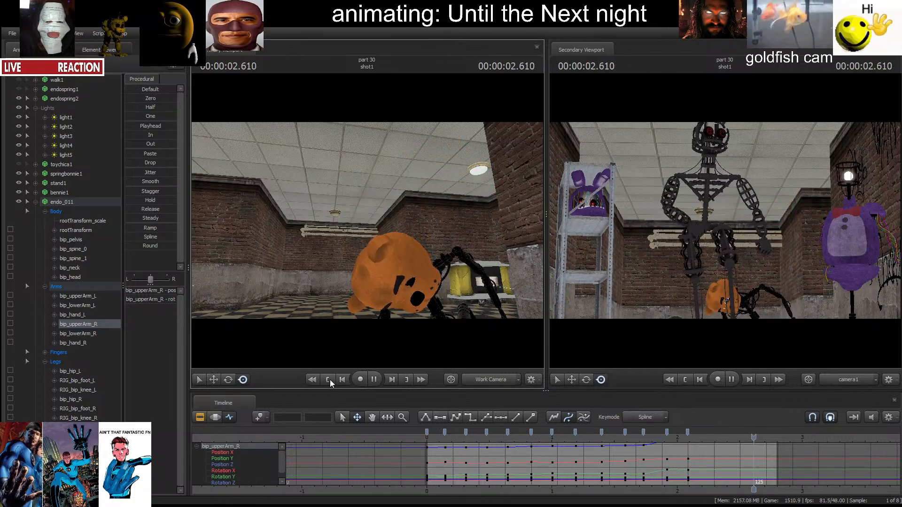
key(space)
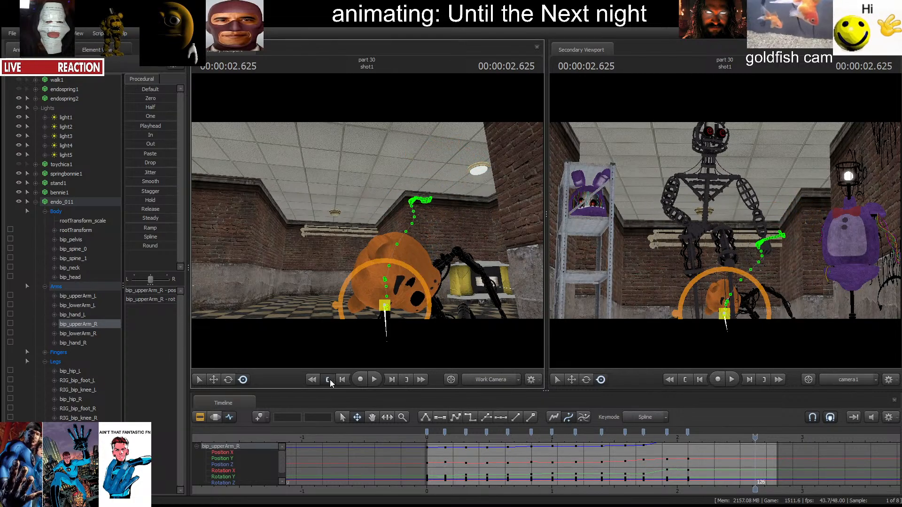
click(330, 380)
Rotate bip_lowerArm_R at successive points from the shot's start through about 0.9 s so the right forearm moves with the wave.
ctrl+click(391, 203)
key(space)
key(space)
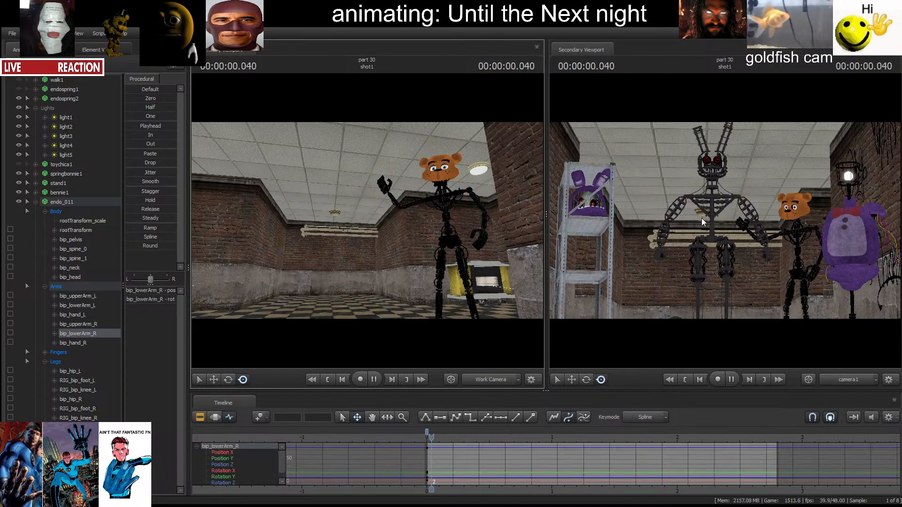
drag(736, 223, 746, 227)
key(space)
key(space)
key(space)
key(space)
key(space)
key(space)
drag(421, 202, 417, 200)
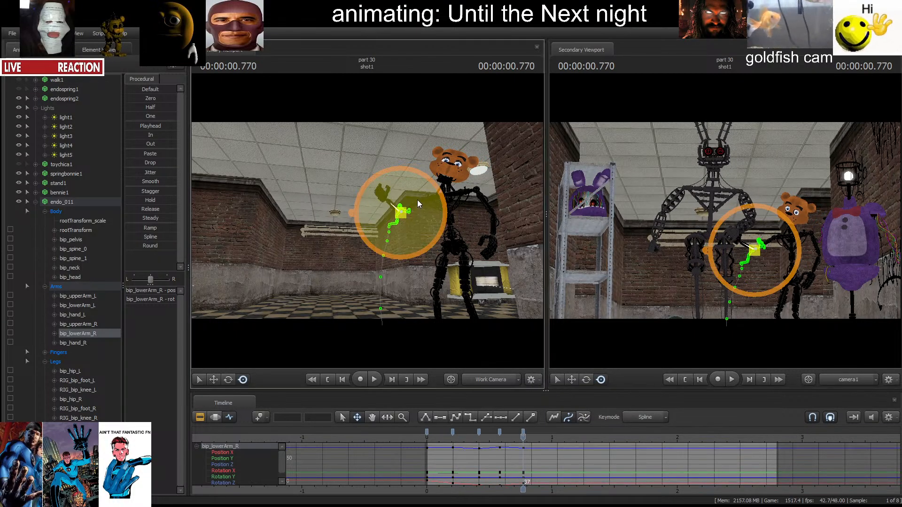
key(space)
key(space)
Continue rotating bip_lowerArm_R at regular intervals from 1.125 s through about 2.1 s to carry the forearm into the fall.
key(Right)
key(Right)
key(Right)
key(Right)
key(Right)
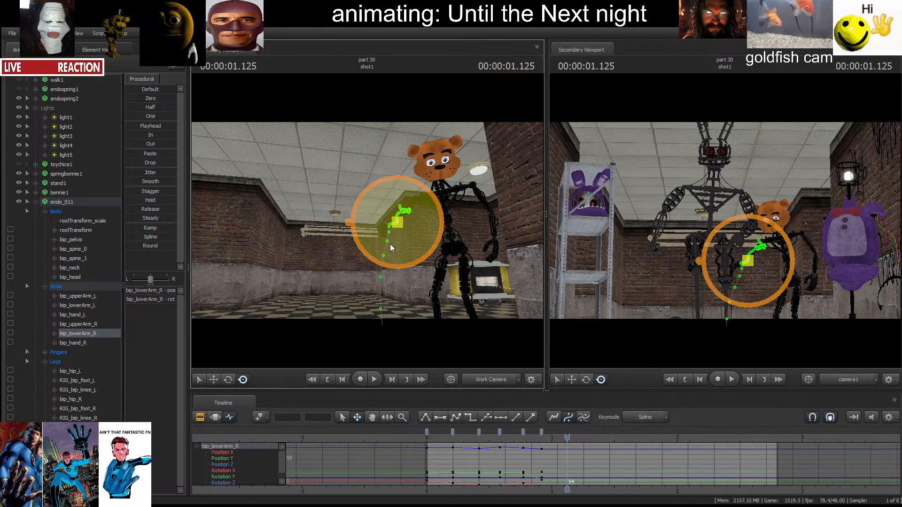
key(space)
drag(389, 250, 398, 352)
key(space)
key(space)
key(space)
key(space)
key(space)
key(space)
key(space)
key(space)
key(space)
Play back the shot several times from its start to review the right arm's motion.
click(687, 380)
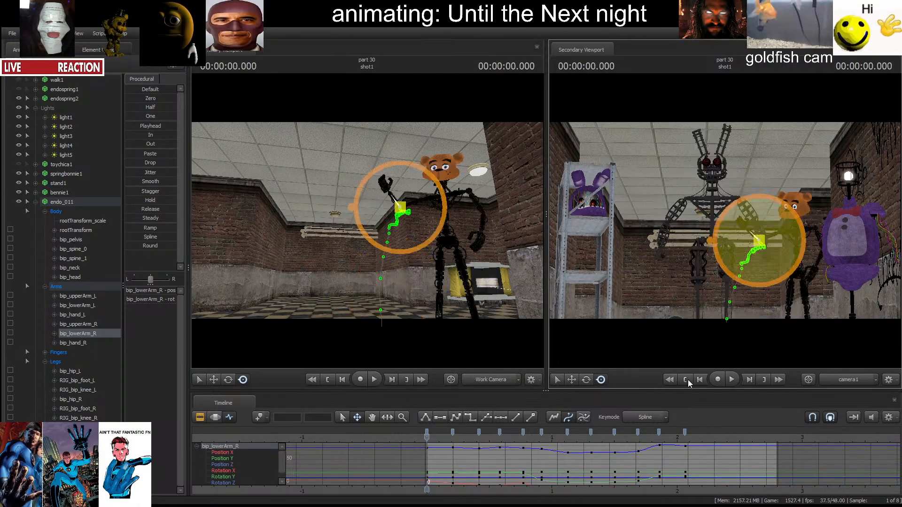
key(space)
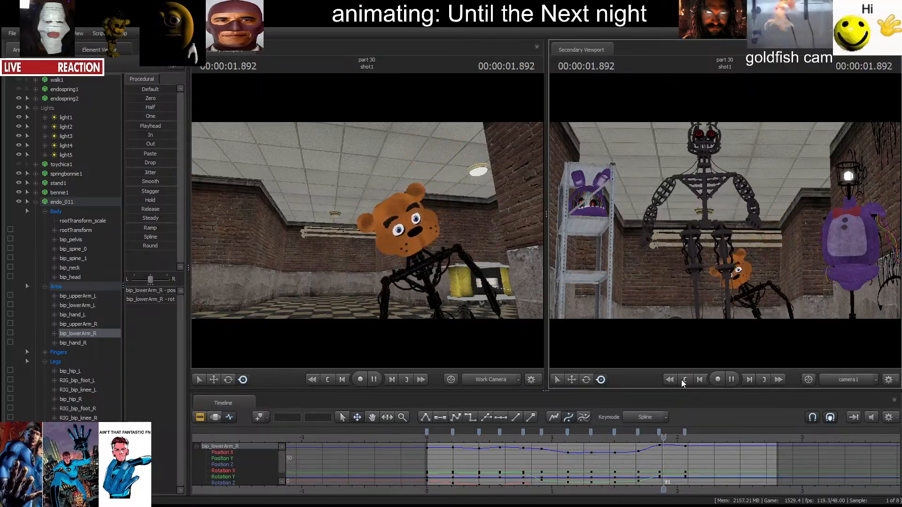
click(681, 381)
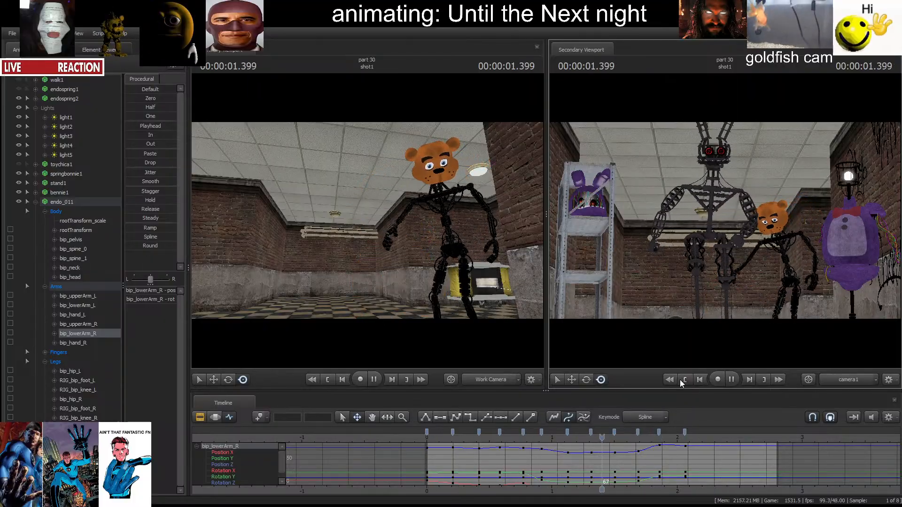
click(680, 380)
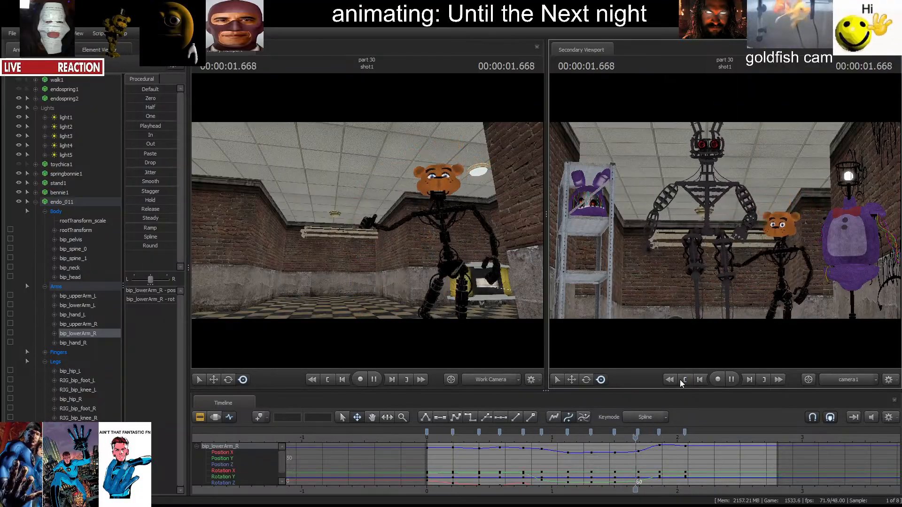
key(space)
Rotate bip_upperArm_L at regular intervals from the shot's start through about 1.6 s so the left upper arm sways with the body.
click(471, 201)
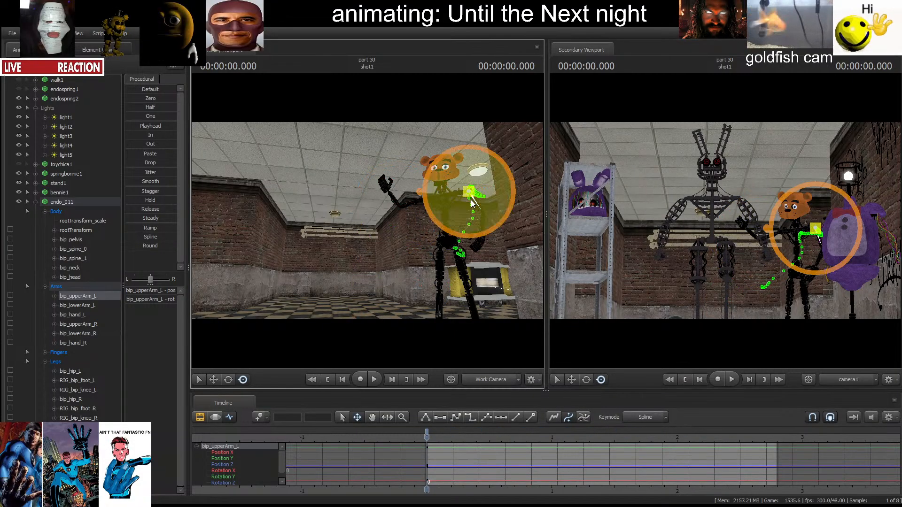
key(Up)
drag(789, 257, 794, 258)
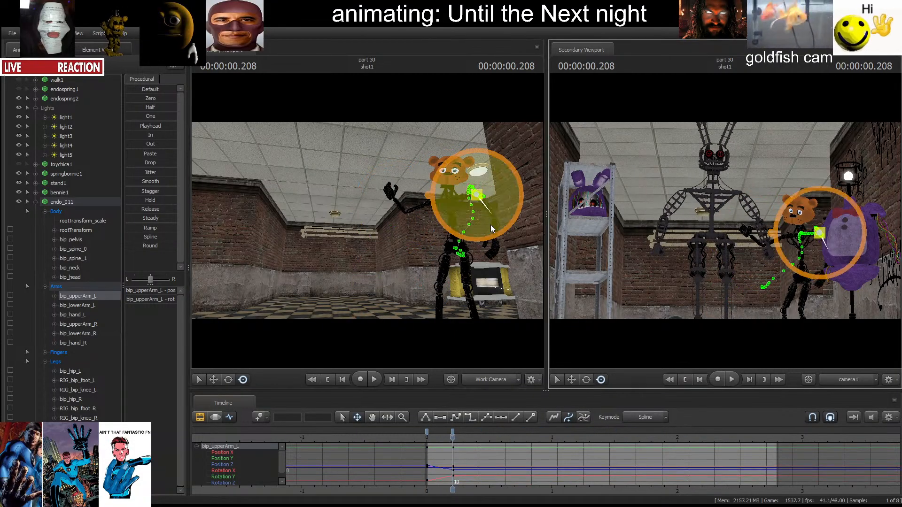
key(space)
key(space)
mouse_move(486, 225)
mouse_down()
mouse_move(464, 222)
mouse_move(479, 223)
mouse_up()
key(space)
key(space)
key(space)
key(space)
key(space)
key(space)
key(space)
key(space)
key(space)
key(space)
key(space)
key(space)
key(space)
key(space)
key(space)
key(space)
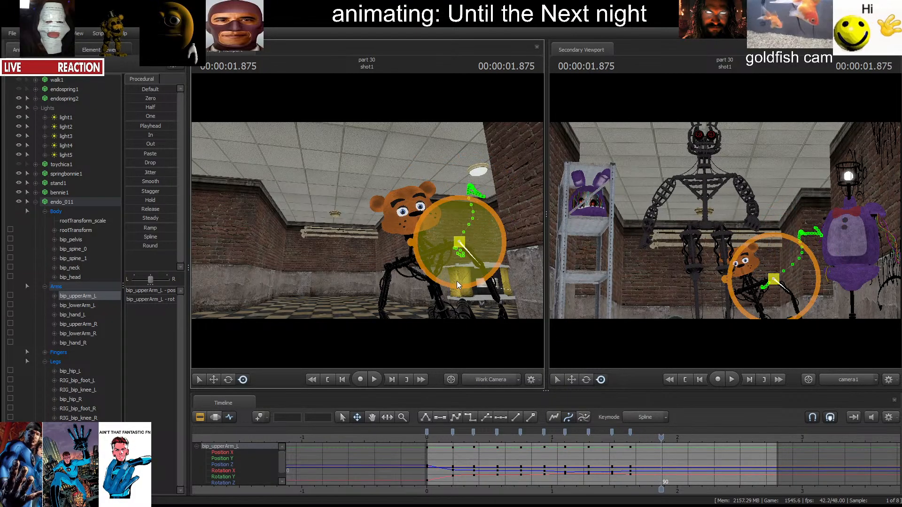
Rotate bip_upperArm_L from 1.875 s through about 2.3 s to follow the fall and play back the shot.
mouse_move(457, 281)
mouse_down()
mouse_move(439, 278)
mouse_move(445, 284)
mouse_up()
key(space)
key(space)
key(space)
key(space)
key(space)
key(space)
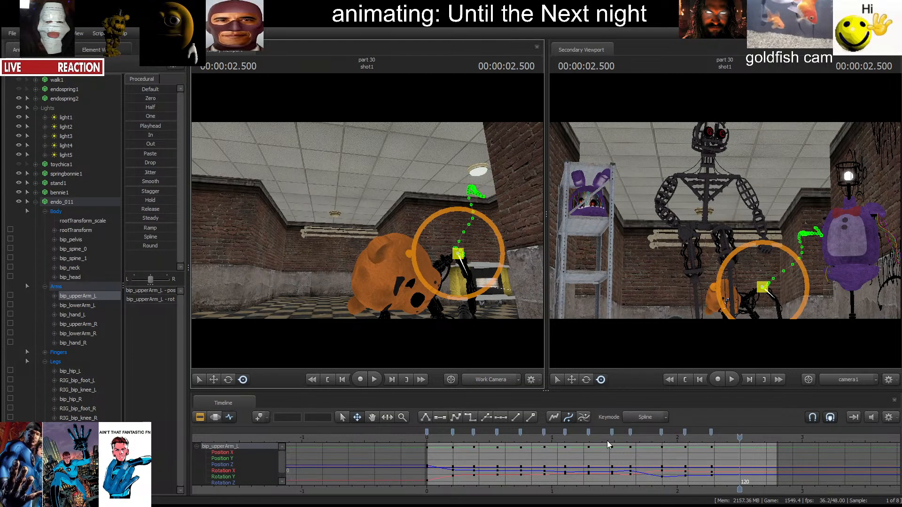
click(546, 438)
key(space)
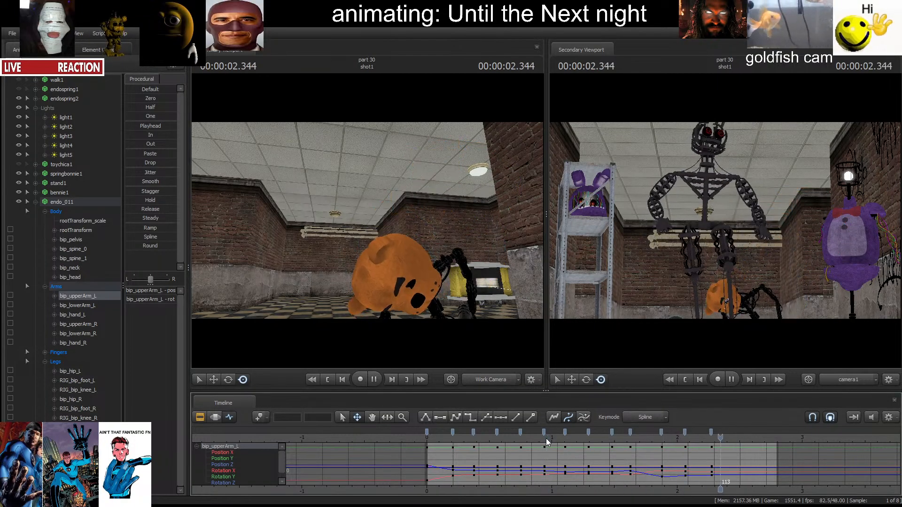
key(space)
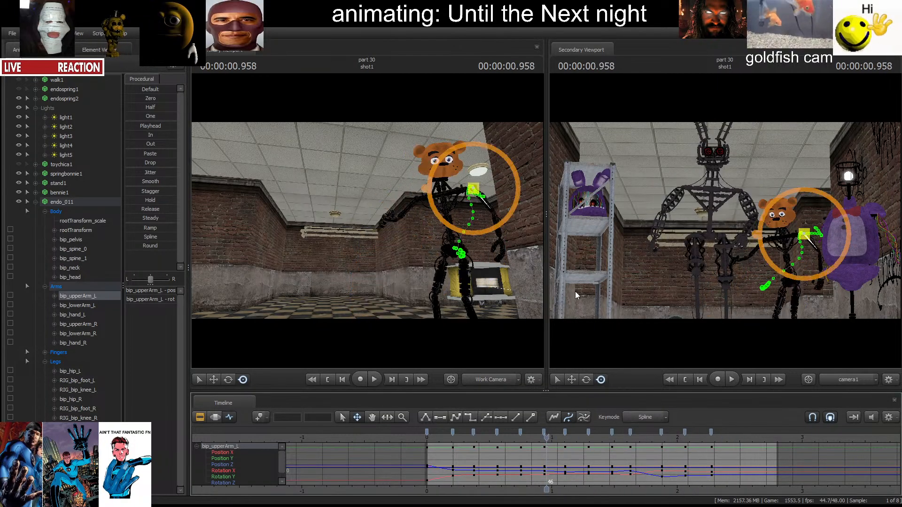
Select bip_lowerArm_L and try keying its rotation at 1.145 s.
ctrl+click(493, 213)
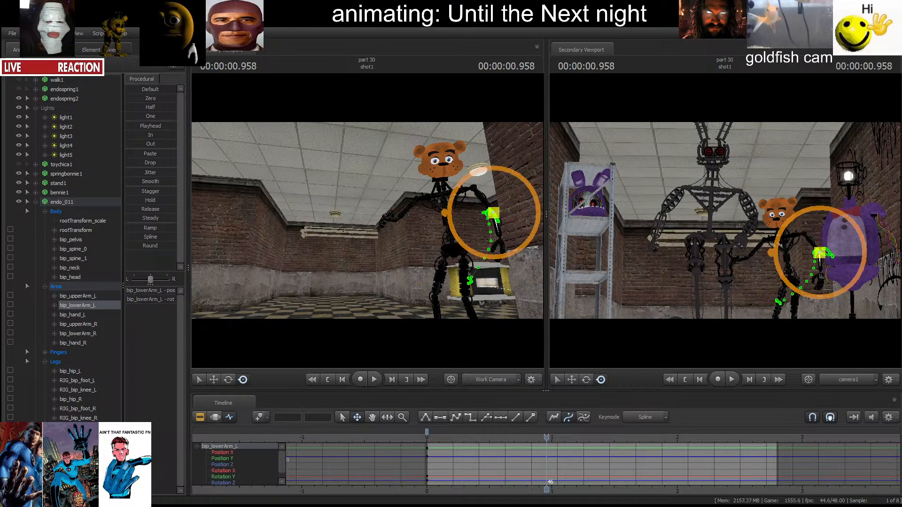
key(Right)
key(Right)
key(Right)
key(Right)
key(Right)
key(Right)
key(Right)
key(Right)
key(Right)
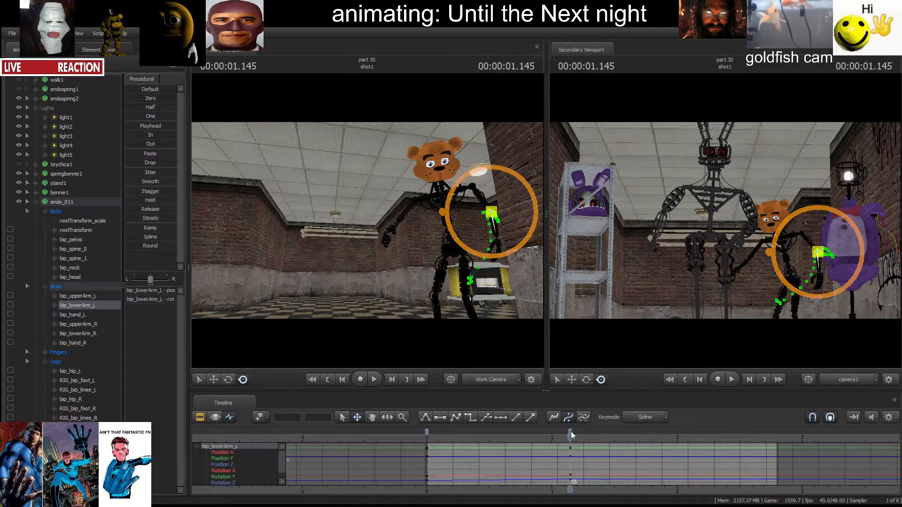
Rotate bip_lowerArm_L at regular intervals from the shot's start through 1.708 s so the left forearm swings with the sway.
key(Home)
key(Right)
key(Right)
key(Right)
key(Right)
key(Right)
key(Right)
key(Right)
key(Right)
key(Right)
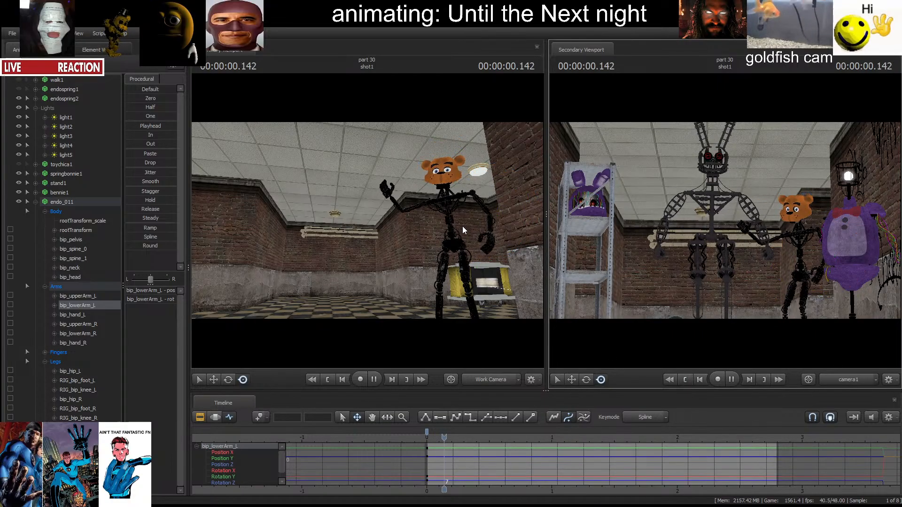
drag(463, 226, 502, 262)
key(Right)
key(Right)
key(Right)
key(Right)
key(Right)
key(Right)
key(Right)
key(Right)
key(Right)
key(space)
key(space)
key(space)
key(space)
key(space)
key(space)
key(space)
key(space)
key(space)
key(space)
key(space)
key(space)
key(space)
key(space)
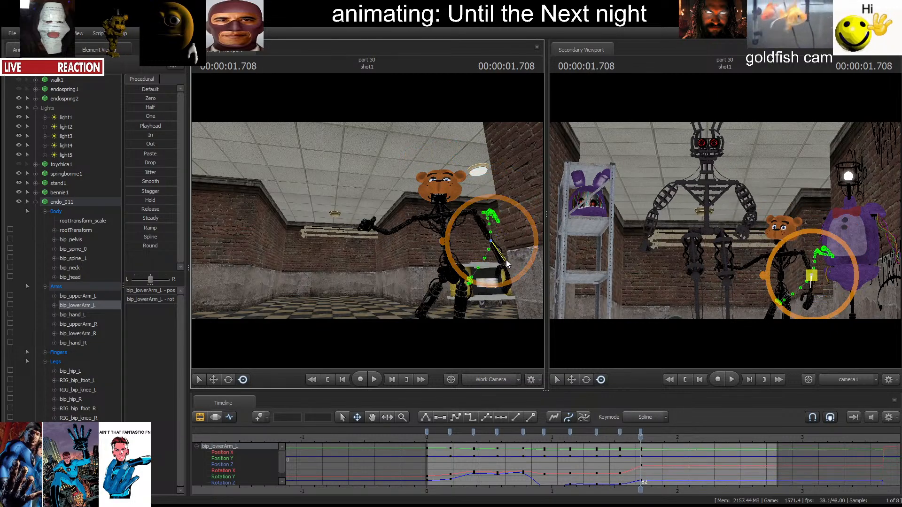
Continue rotating bip_lowerArm_L from about 1.9 s through about 2.3 s so the left forearm follows the fall.
key(space)
key(space)
drag(482, 299, 464, 303)
key(space)
key(space)
key(space)
key(space)
key(space)
key(space)
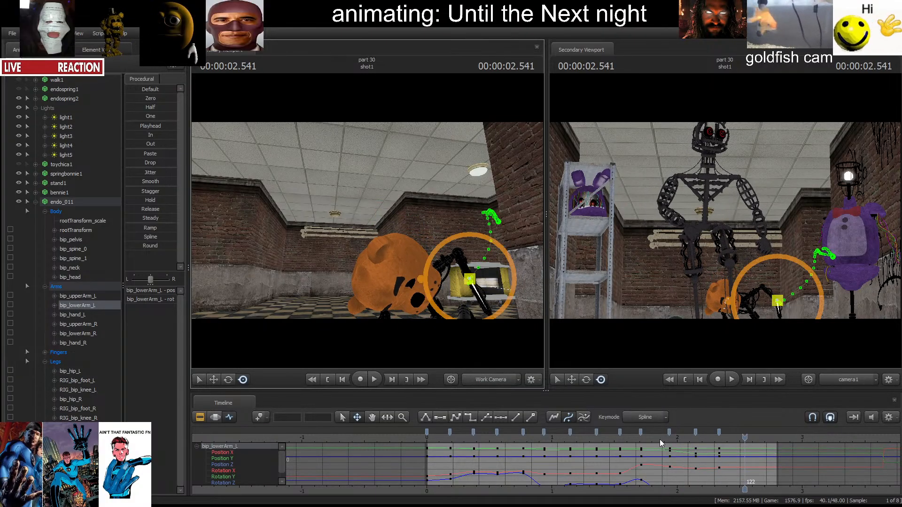
Play back the shot from its start to review the left arm's motion through the fall.
click(685, 380)
key(space)
key(space)
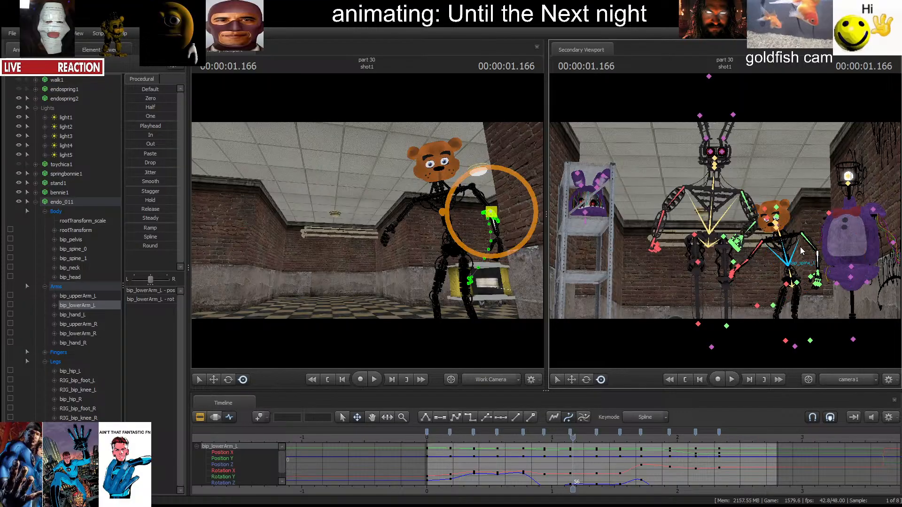
key(space)
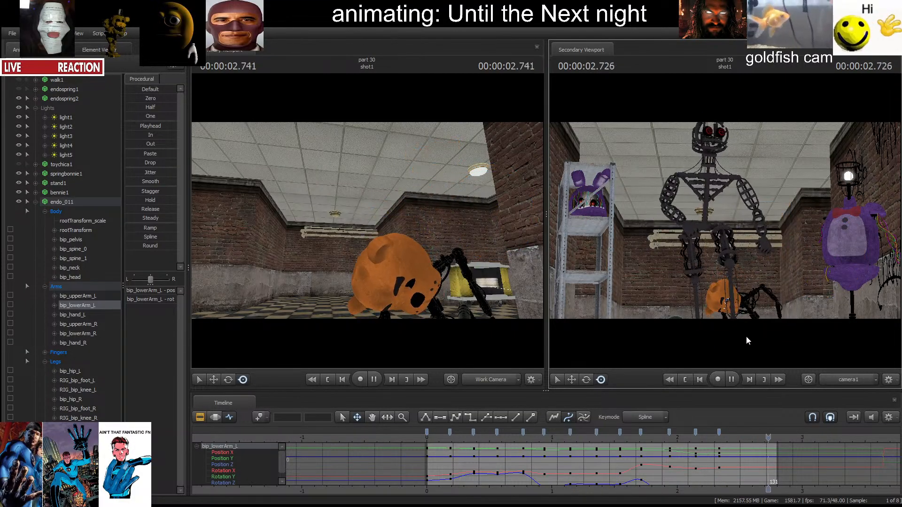
Select RIG_bip_knee_L on endo_011 and reposition the left knee control at about 0.37 s.
key(space)
click(686, 380)
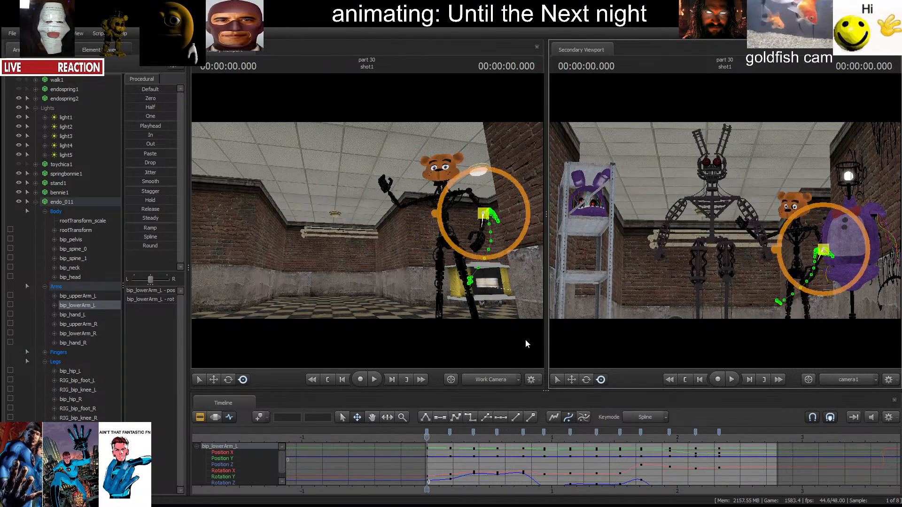
drag(470, 249, 498, 289)
ctrl+click(441, 232)
drag(353, 239, 419, 246)
key(space)
key(space)
key(space)
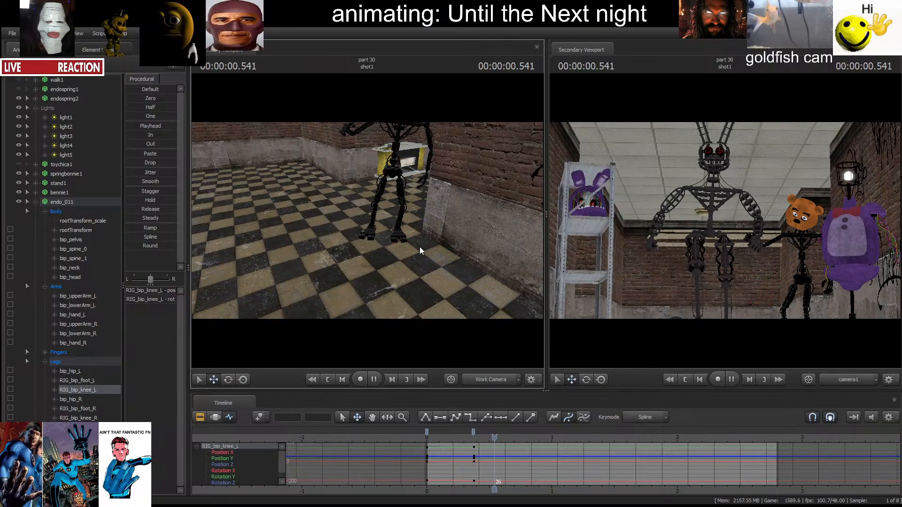
Continue moving RIG_bip_knee_L with keys at 0.54 s, about 0.73 s and about 1.44 s to follow the fall.
key(space)
click(419, 247)
key(space)
key(space)
click(419, 247)
key(space)
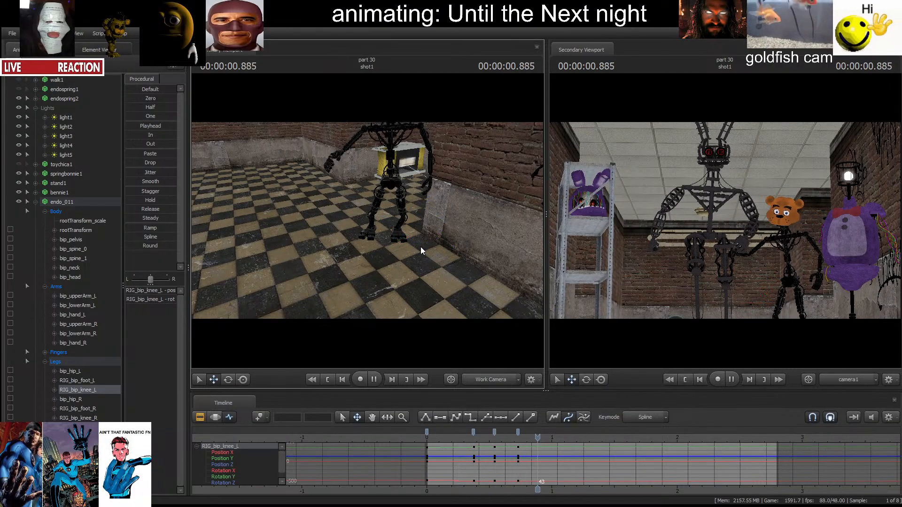
key(space)
click(419, 247)
key(space)
key(space)
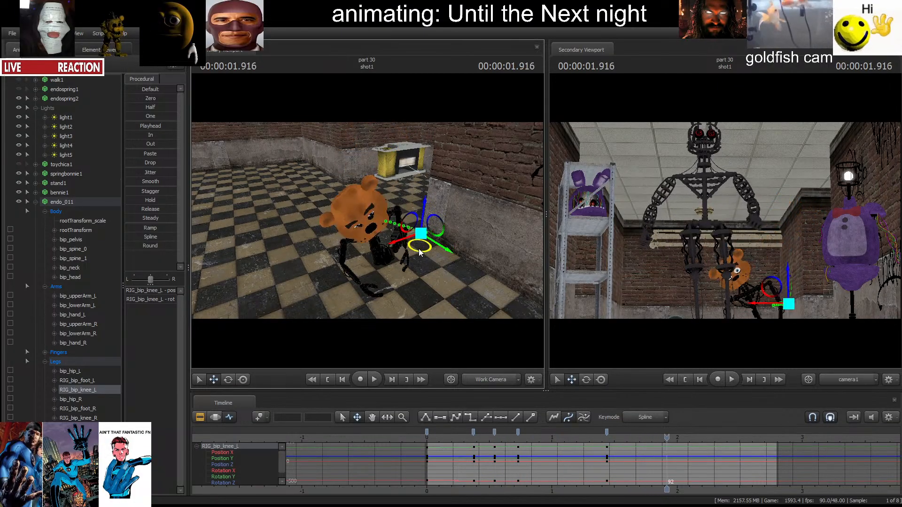
Play back the shot to review the left knee's motion, and return to its start.
key(space)
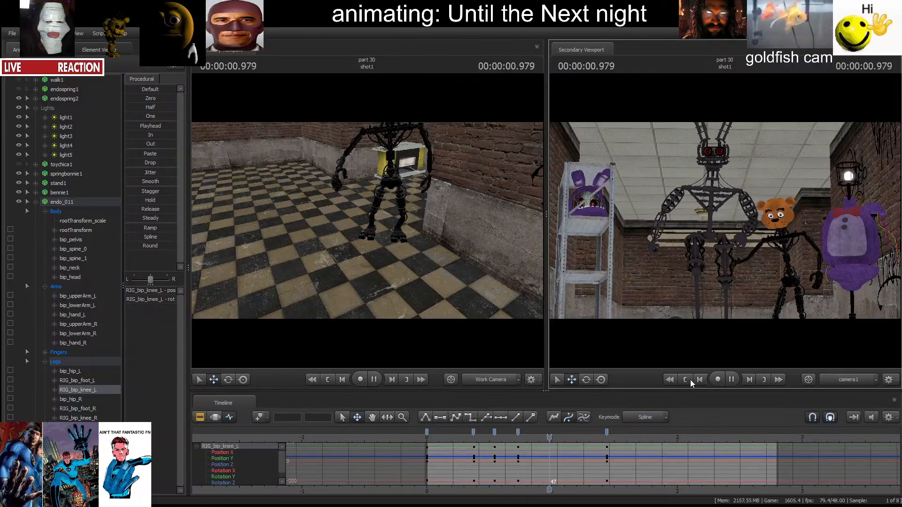
key(space)
click(690, 379)
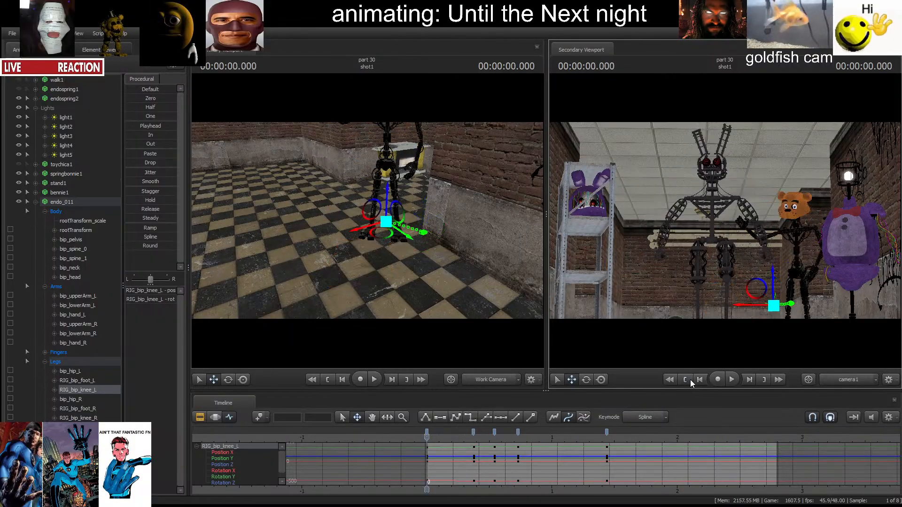
key(space)
key(space)
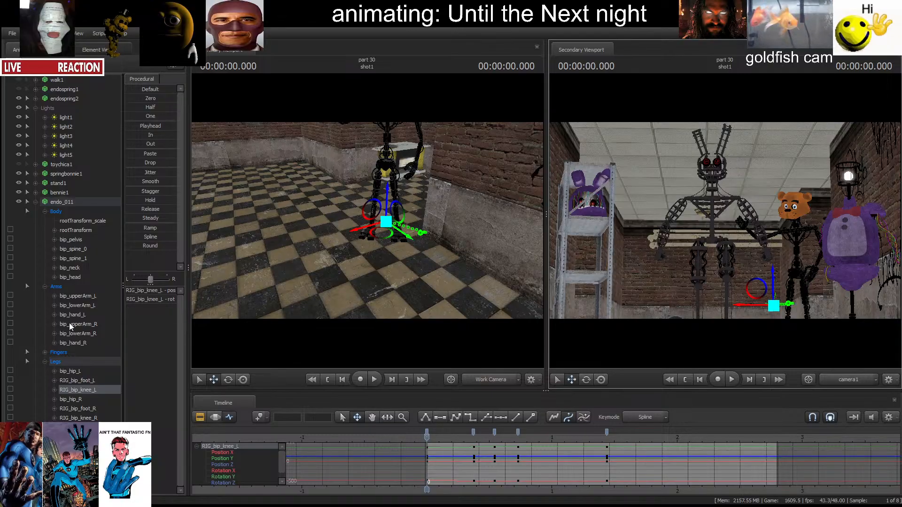
Select bip_eye_L and rotate the left eye at about 0.15 s and 0.31 s.
drag(298, 288, 310, 212)
key(w)
key(x)
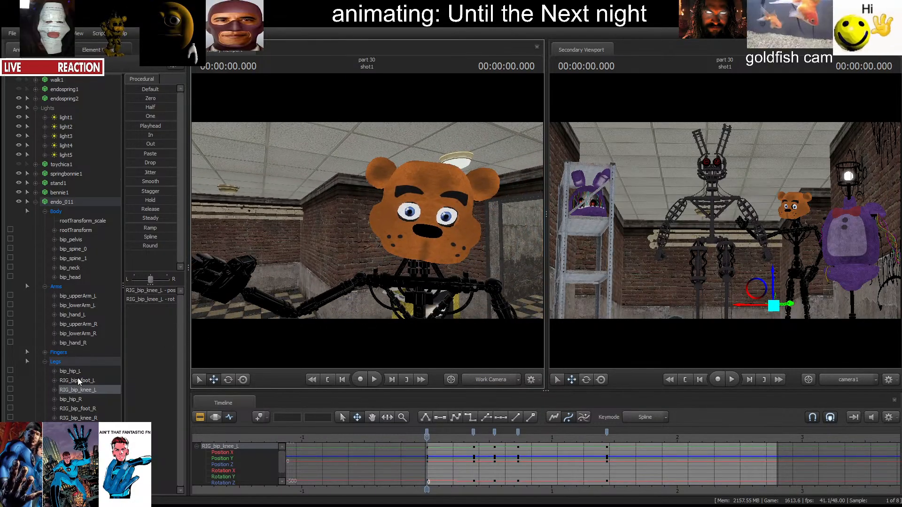
scroll(61, 249, down, 5)
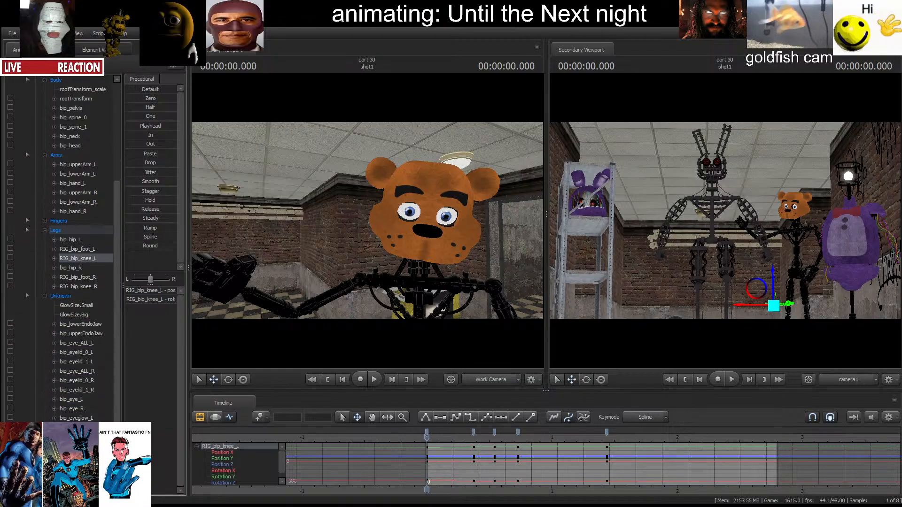
click(76, 400)
click(243, 379)
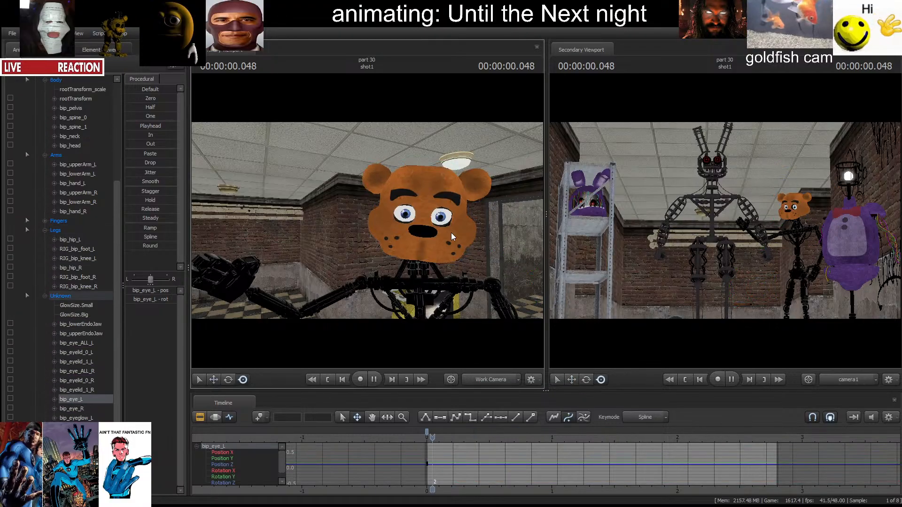
drag(475, 235, 517, 271)
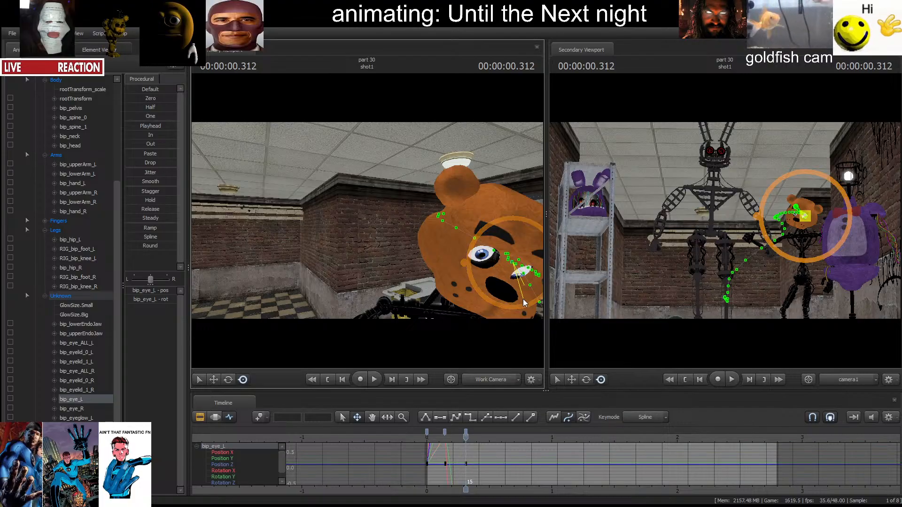
drag(379, 303, 400, 282)
Rotate bip_eye_L at regular intervals from about 0.45 s through about 1.6 s so the eye keeps moving during the sway.
key(Right)
key(Right)
key(Right)
key(Right)
key(Right)
key(Right)
key(Right)
drag(463, 240, 466, 241)
key(space)
key(space)
key(space)
key(space)
drag(425, 194, 426, 183)
key(s)
drag(478, 203, 367, 220)
key(space)
key(space)
drag(421, 238, 404, 284)
key(space)
key(space)
key(space)
key(space)
key(space)
key(space)
key(space)
key(space)
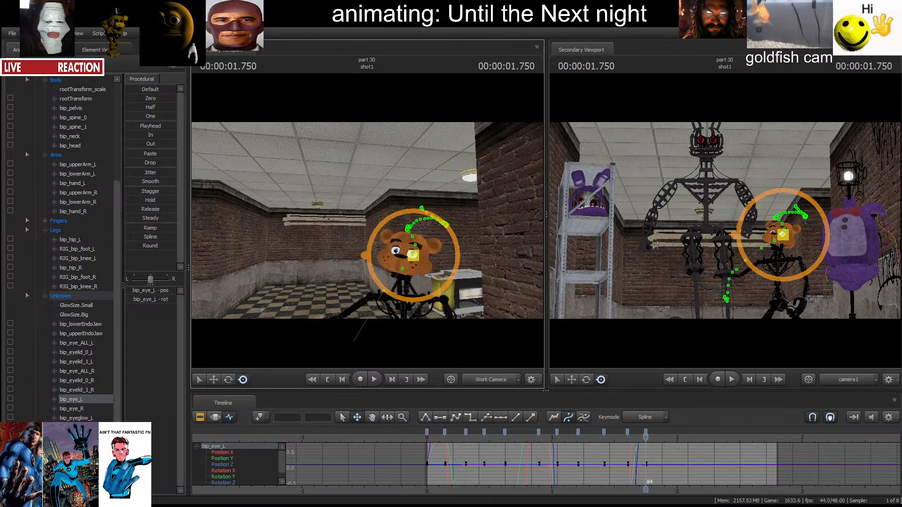
Rotate bip_eye_L at 1.75 s and about 1.94 s to carry the left eye's motion into the fall.
middle_drag(403, 284, 423, 256)
drag(403, 285, 390, 282)
key(space)
key(space)
drag(350, 258, 347, 263)
drag(347, 263, 319, 292)
key(space)
key(space)
key(space)
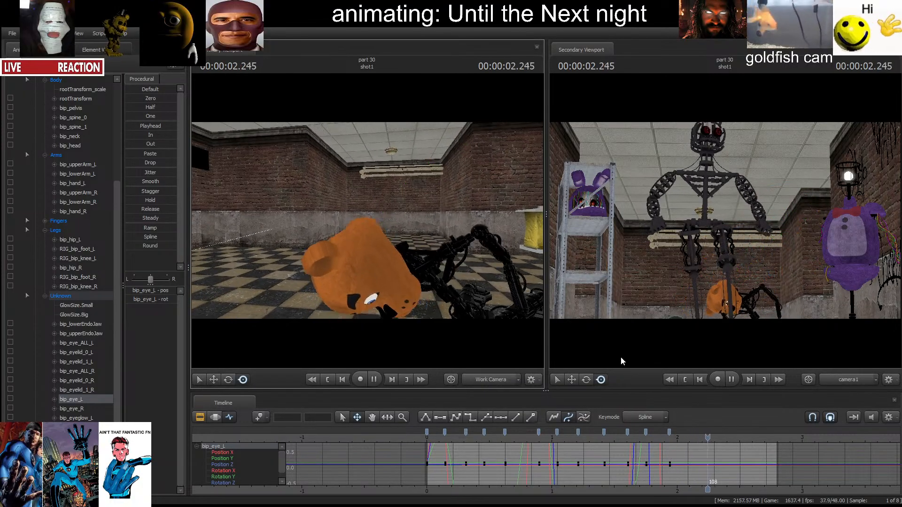
Play back the shot from its start to review the left eye's movement.
key(space)
click(686, 380)
key(space)
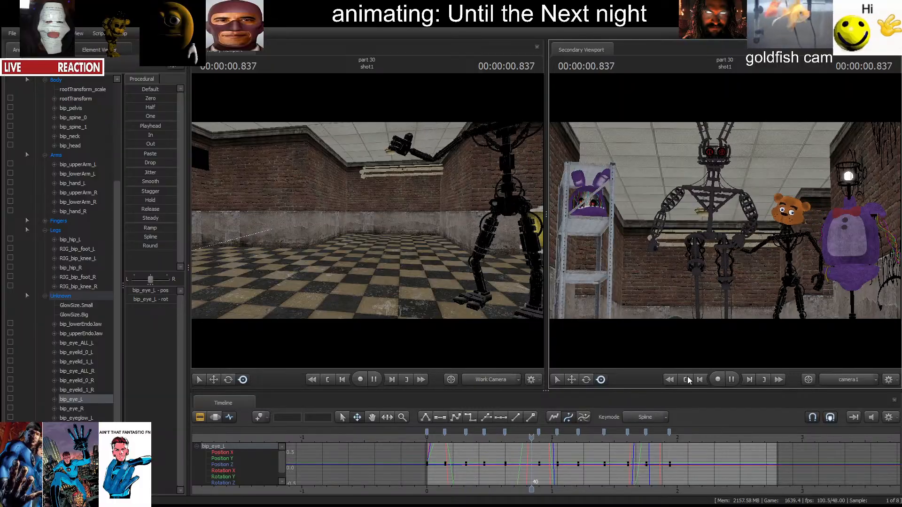
key(space)
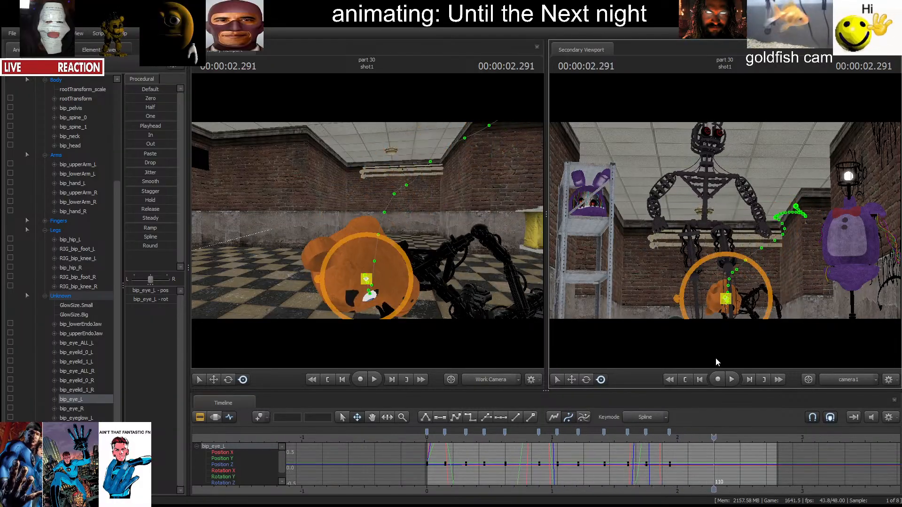
click(687, 380)
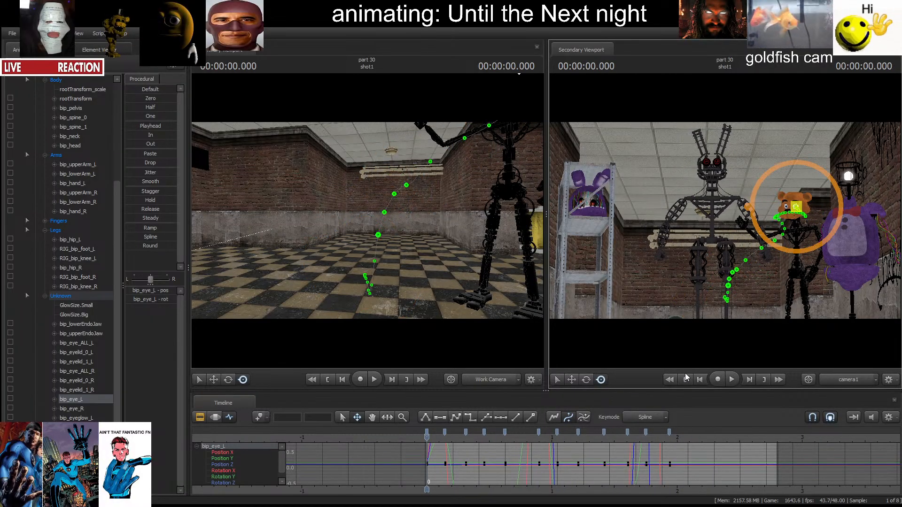
Select bip_eye_R, frame the mask's face and rotate the right eye at about 0.17 s.
click(71, 409)
key(f)
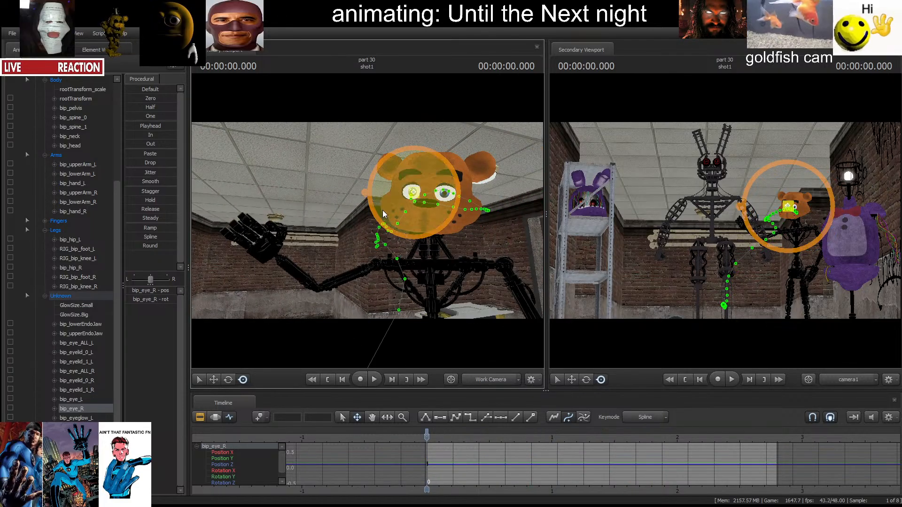
key(space)
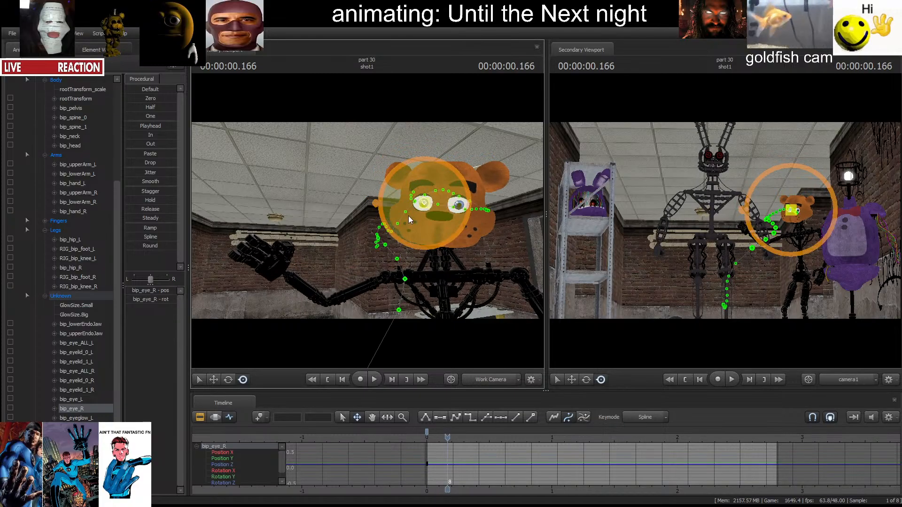
key(space)
drag(441, 224, 367, 286)
Rotate bip_eye_R at regular intervals from about 0.37 s through about 1.7 s to animate the right eye through the sway.
key(space)
key(space)
key(space)
key(space)
key(space)
key(space)
key(space)
key(space)
key(space)
key(space)
key(space)
key(space)
key(s)
key(space)
key(space)
key(space)
key(space)
key(space)
key(space)
Rotate bip_eye_R at 1.875 s and about 2.1 s to carry the right eye's motion into the fall.
drag(447, 245, 453, 248)
key(x)
drag(453, 242, 457, 251)
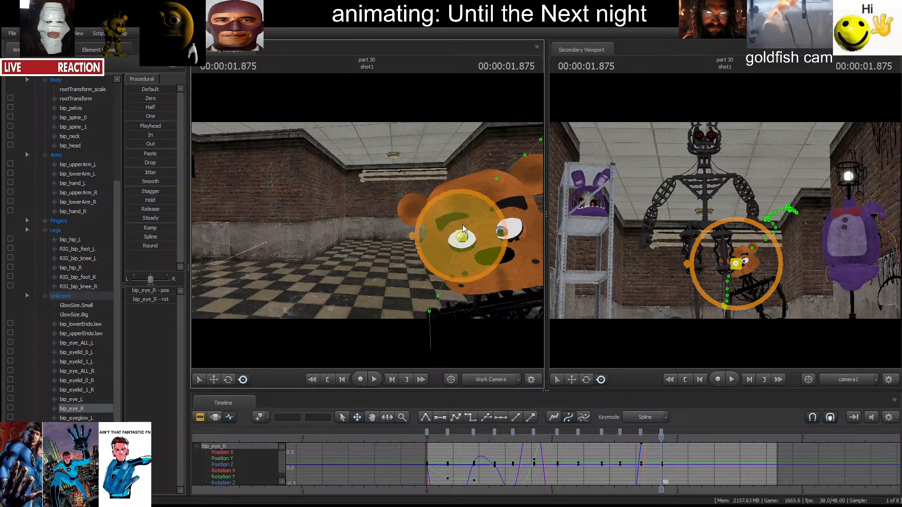
key(s)
drag(381, 157, 380, 214)
key(space)
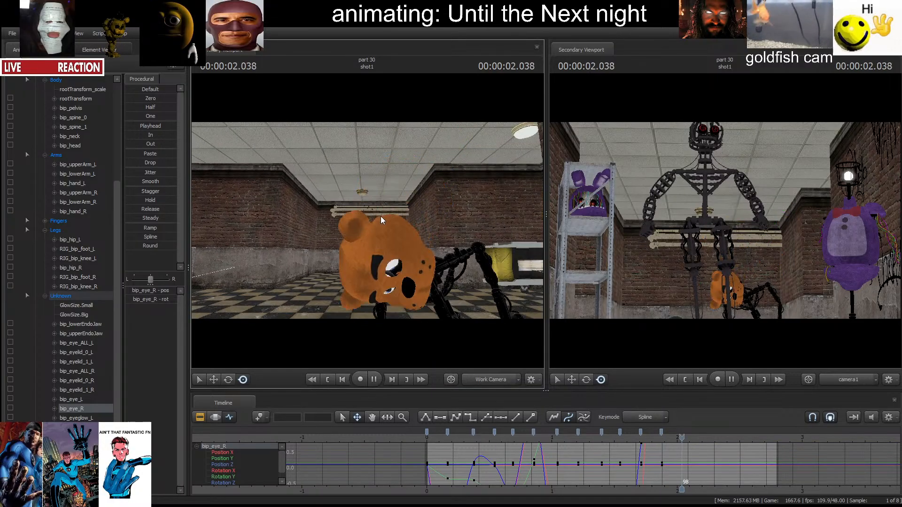
key(space)
Play back the shot from its start to review both eyes' movement.
key(space)
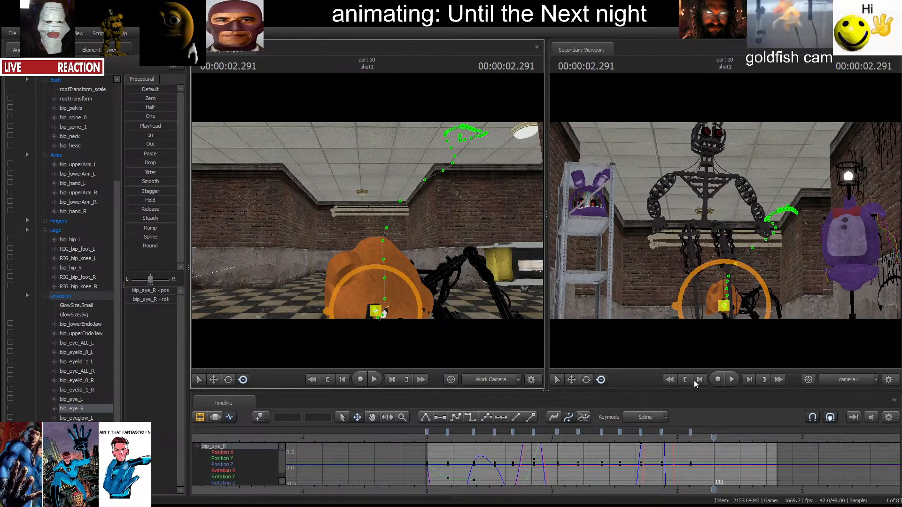
click(686, 380)
key(space)
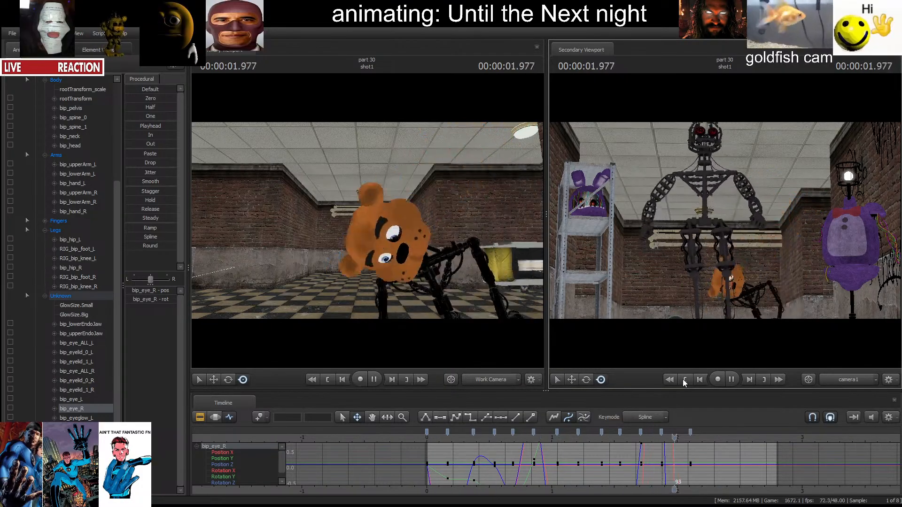
click(669, 380)
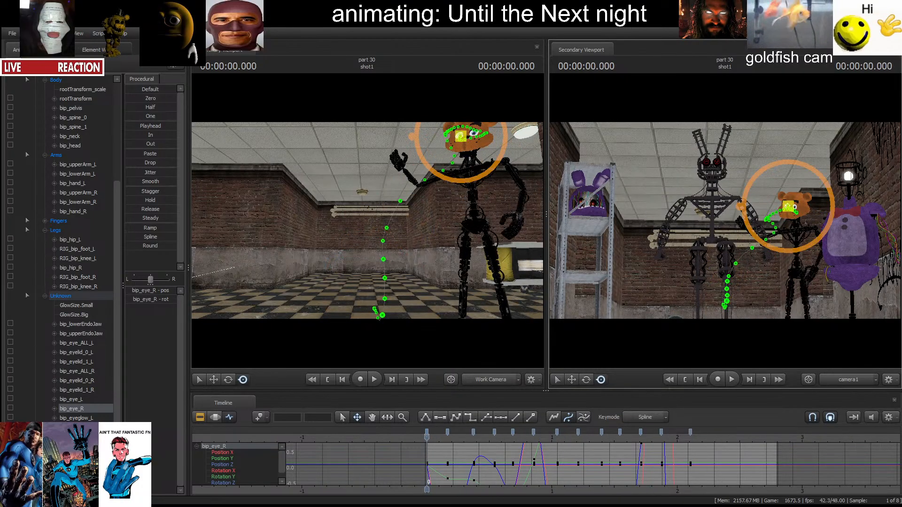
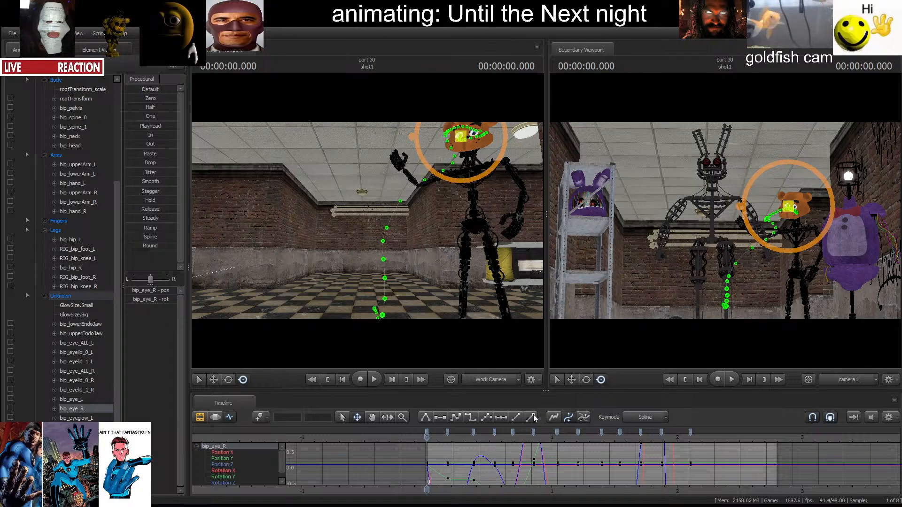
Rotate bip_eyebrow_L and bip_eyebrow_R at the shot's start to adjust the mask's brows.
drag(490, 242, 505, 171)
key(w)
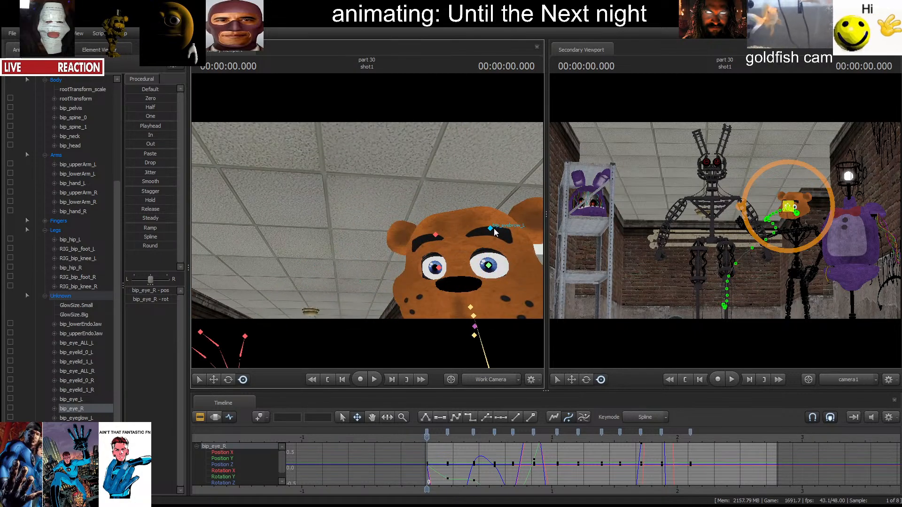
click(494, 232)
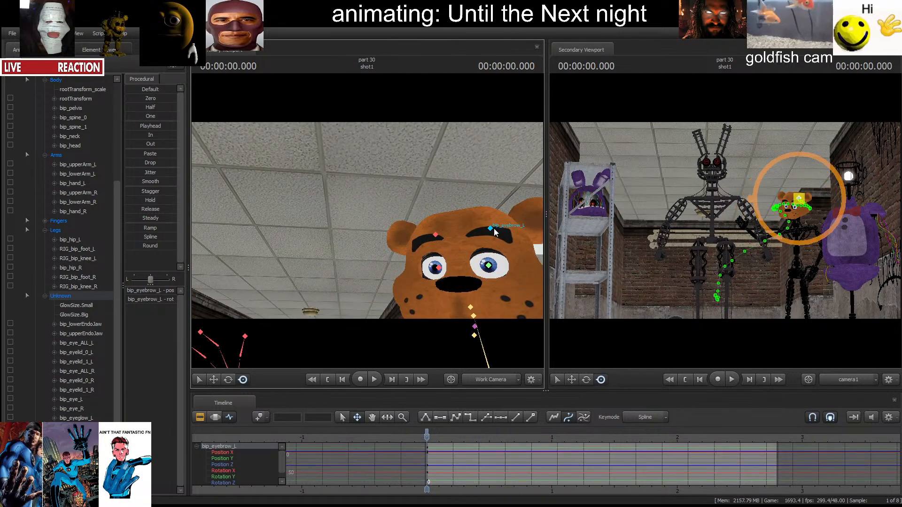
mouse_move(497, 213)
mouse_down()
mouse_move(514, 219)
mouse_move(508, 215)
mouse_up()
click(436, 235)
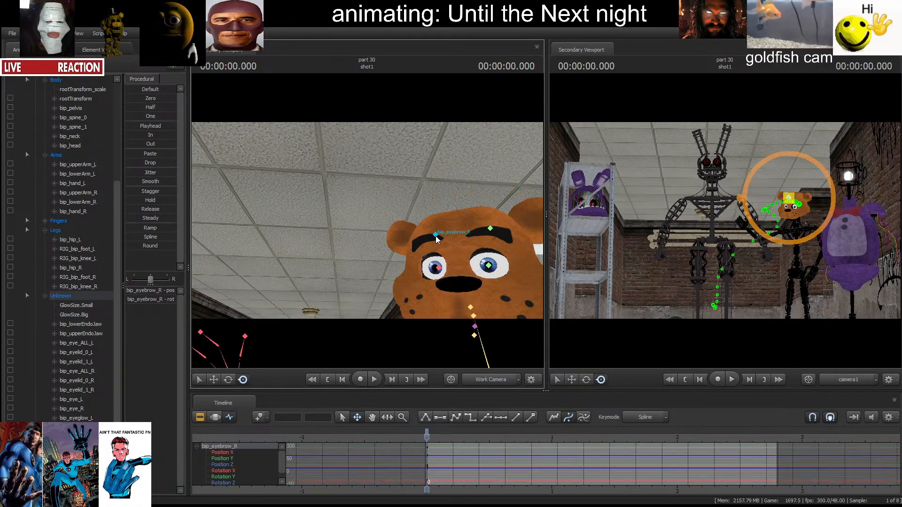
drag(351, 257, 331, 231)
key(s)
Select bip_eyelid_0_L and rotate the left eyelid at about 0.17 s and at 0.354 s.
scroll(48, 285, up, 7)
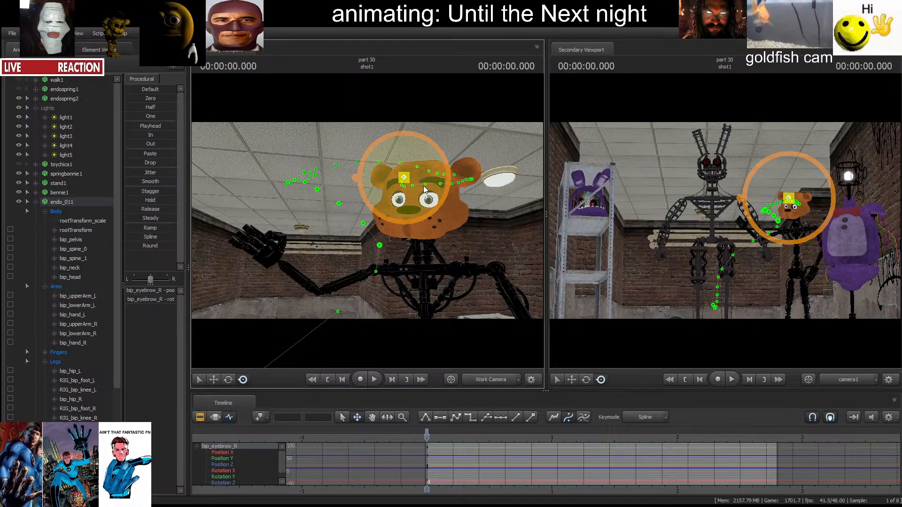
click(430, 203)
click(435, 201)
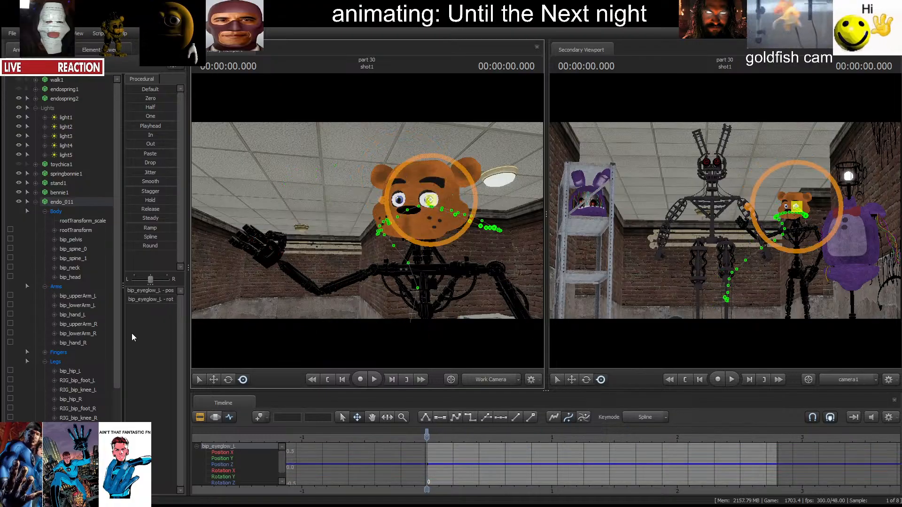
scroll(72, 392, down, 7)
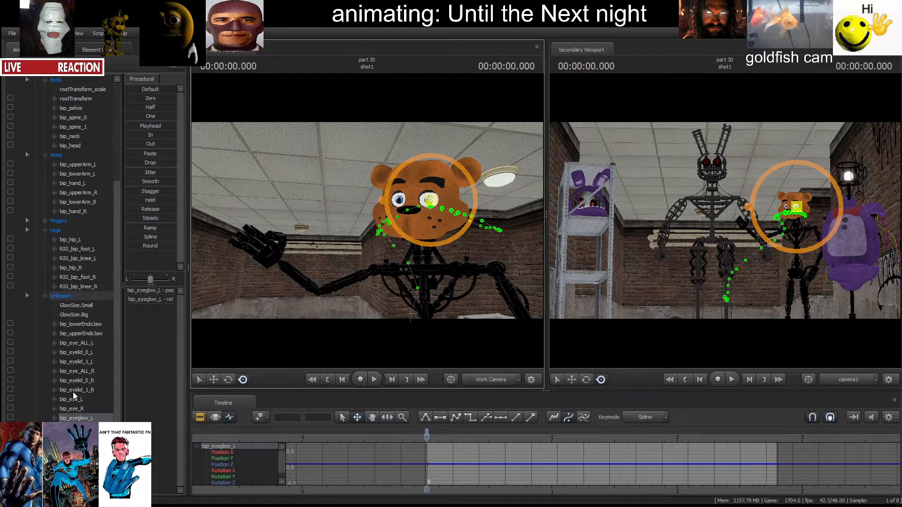
click(88, 354)
drag(341, 283, 483, 256)
key(Right)
key(Right)
key(Right)
key(Right)
key(space)
key(space)
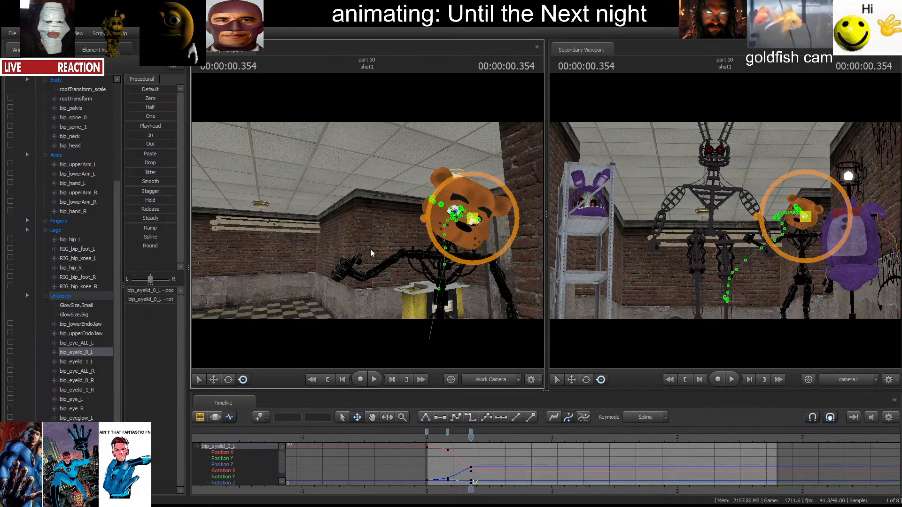
drag(370, 251, 415, 223)
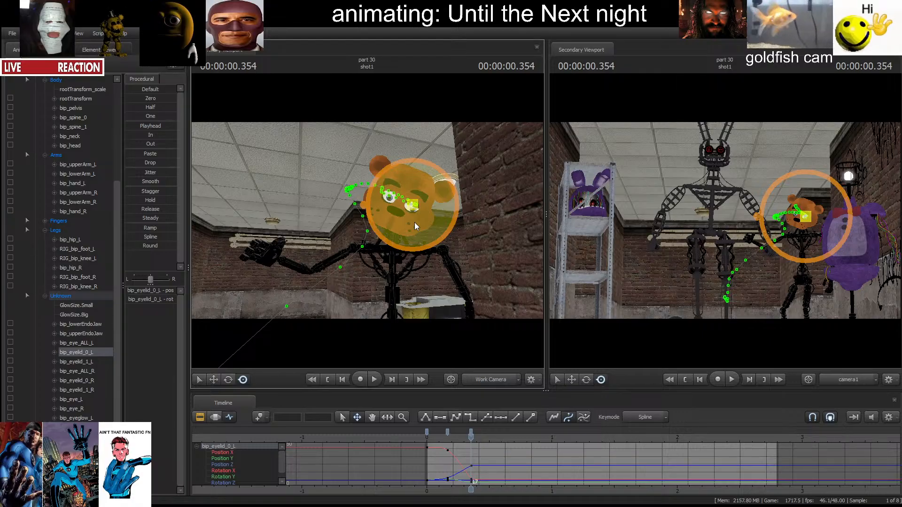
Rotate bip_eyelid_0_L at intervals from about 0.52 s to 0.854 s to carry the left eyelid through the head sway.
key(space)
key(space)
key(Right)
key(Right)
key(Right)
key(Right)
key(Right)
key(Right)
key(Right)
key(Right)
drag(420, 224, 371, 201)
key(Right)
key(Right)
key(Right)
key(Right)
key(Right)
key(Right)
key(Right)
key(Right)
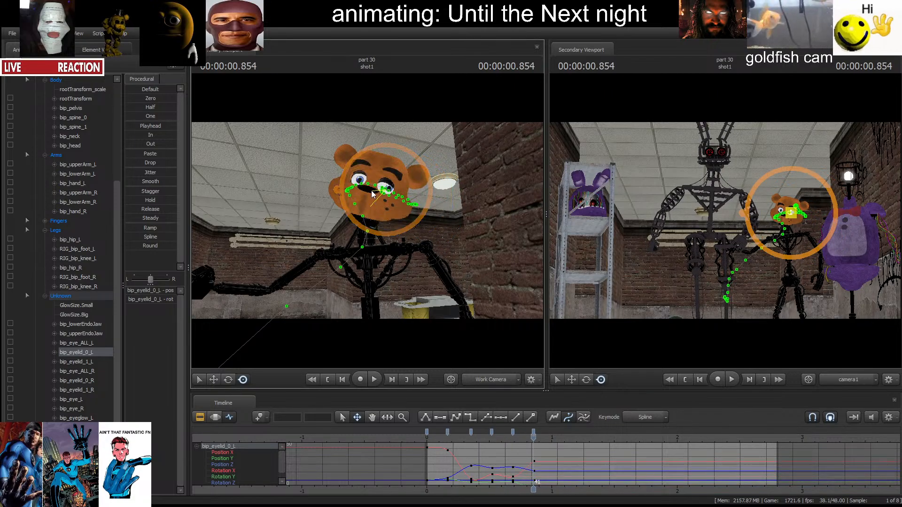
Rotate bip_eyelid_0_L at 1.020 s to shape the left eyelid as the head swings across.
key(Right)
key(Right)
key(Right)
key(Right)
key(Right)
key(Right)
key(Right)
key(Right)
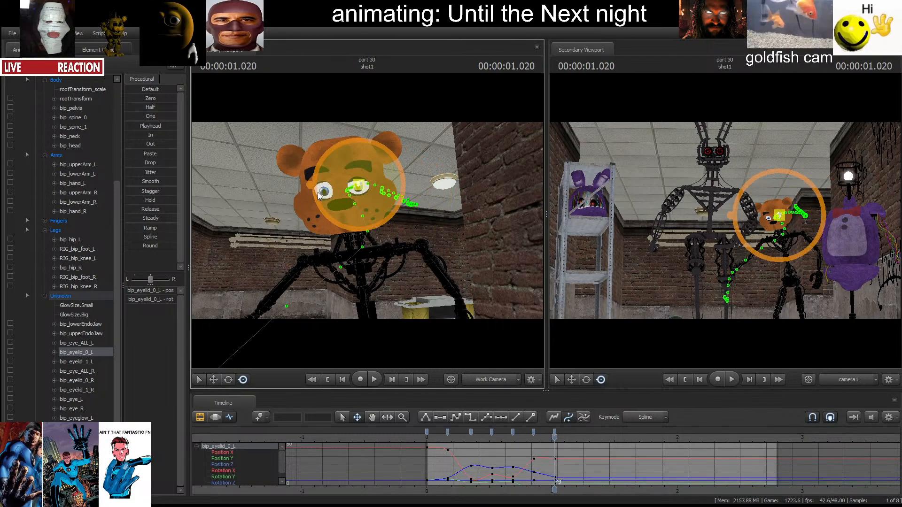
drag(319, 195, 351, 231)
Keyframe bip_eyelid_0_L at regular intervals from about 1.19 s to 2.229 s to follow the character's fall.
key(Right)
key(Right)
key(Right)
key(Right)
key(Right)
key(Right)
key(Right)
key(Right)
key(Right)
key(Right)
key(Right)
key(Right)
key(Right)
key(Right)
key(Right)
key(Right)
key(Right)
key(Right)
key(Right)
key(Right)
key(Right)
key(Right)
key(Right)
key(Right)
key(Right)
key(Right)
key(Right)
key(Right)
key(Right)
key(Right)
key(Right)
key(Right)
key(Right)
key(Right)
key(Right)
key(Right)
key(Right)
key(Right)
key(Right)
key(Right)
key(Right)
key(Right)
key(Right)
key(Right)
key(Right)
key(Right)
key(Right)
key(Right)
key(Right)
key(Right)
key(Right)
key(Right)
key(Right)
key(Right)
key(Right)
key(Right)
key(Right)
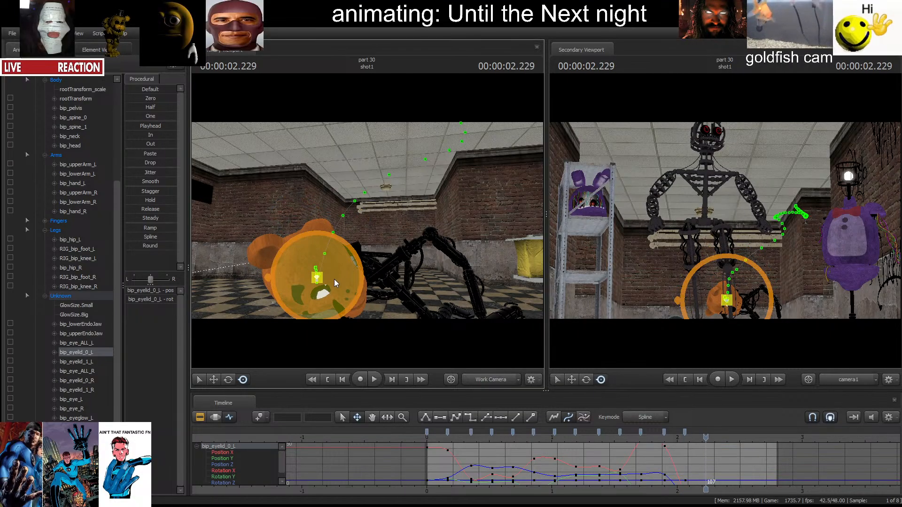
Play the end of the shot, replay it from the start to review the left eyelid, and return to the start.
click(374, 380)
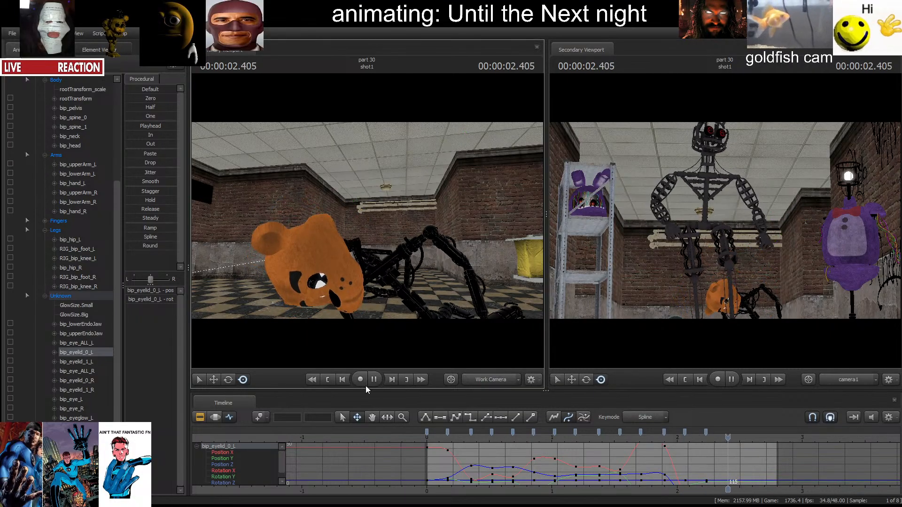
click(332, 381)
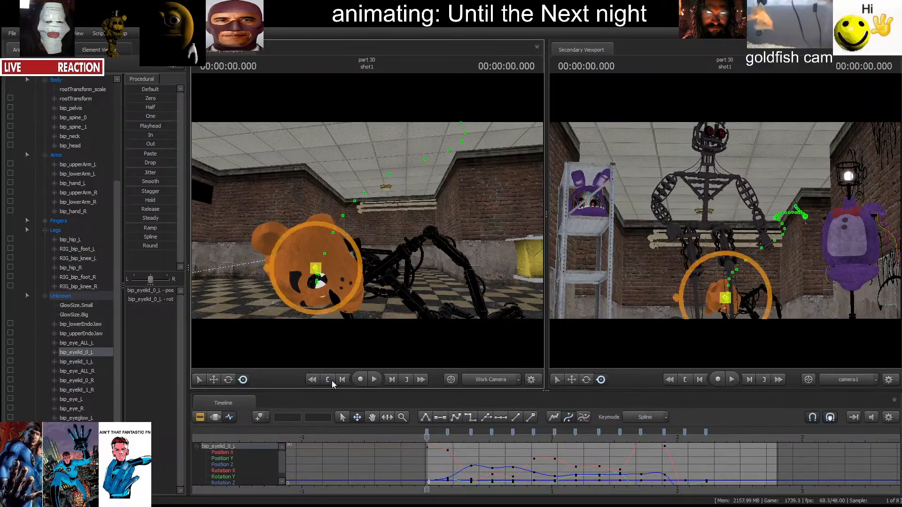
key(space)
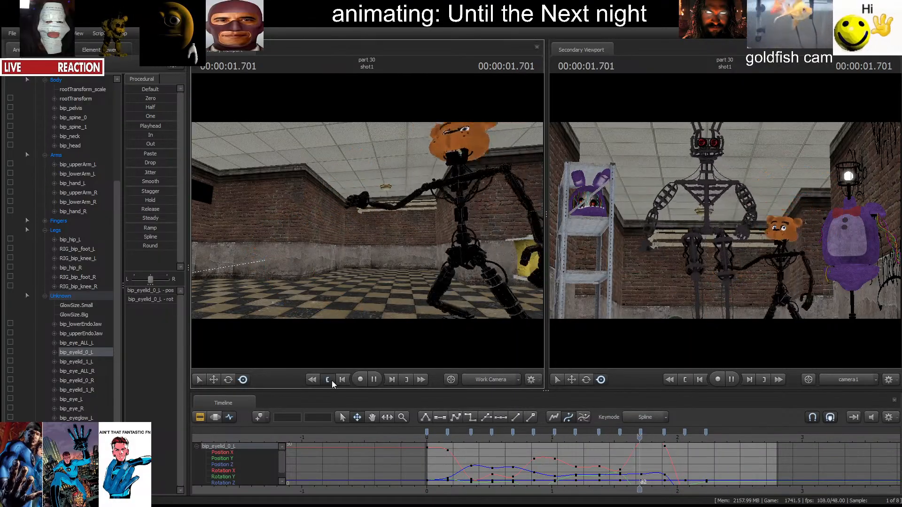
click(332, 380)
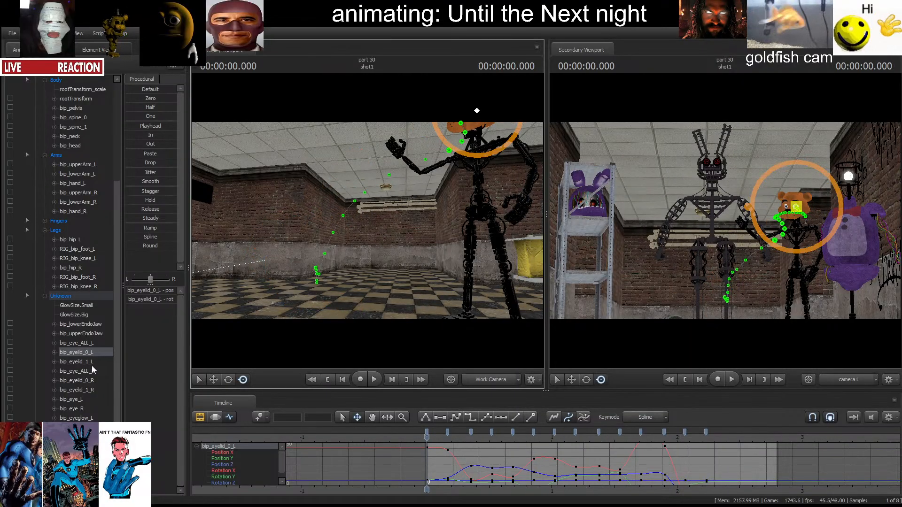
Select bip_eyelid_0_R and rotate the right eyelid at intervals from the shot's start to 1.708 s.
click(77, 381)
key(f)
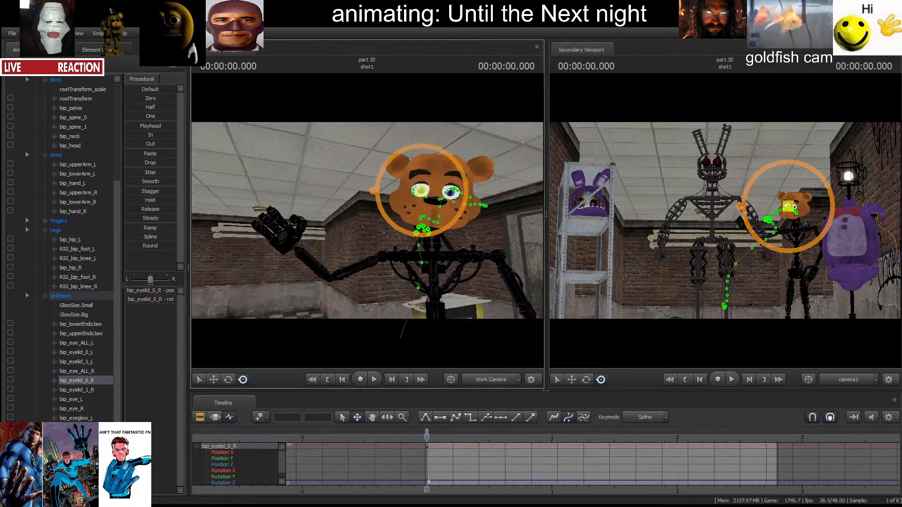
key(space)
drag(368, 221, 406, 240)
key(space)
key(space)
key(space)
key(space)
key(space)
key(space)
key(space)
key(space)
key(space)
key(space)
key(space)
key(space)
key(space)
key(space)
key(space)
key(space)
key(space)
key(space)
key(space)
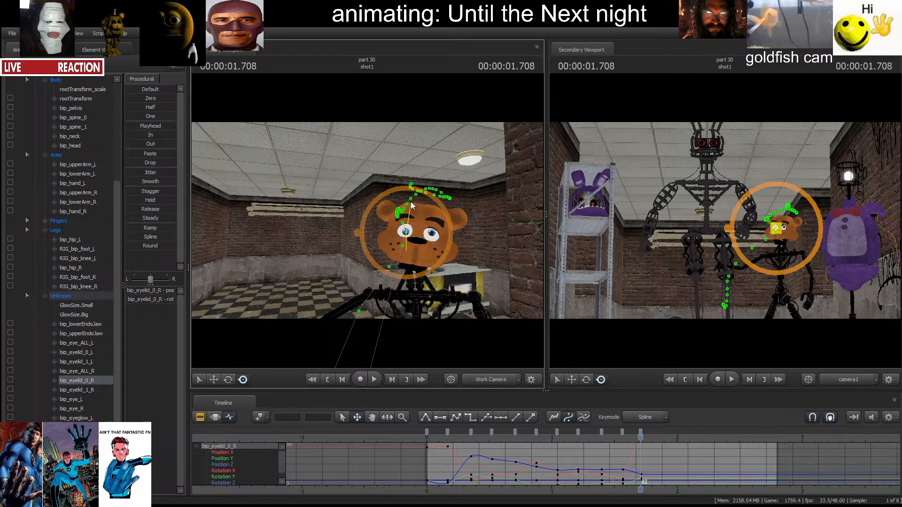
Rotate bip_eyelid_0_R from 1.708 s to about 2.4 s to carry the right eyelid through the fall.
drag(411, 206, 368, 222)
key(space)
key(space)
drag(397, 271, 377, 204)
key(space)
key(space)
key(space)
key(space)
key(space)
key(space)
key(space)
key(space)
Play back the shot from its start in the work camera and in camera1 to review both eyelids.
click(327, 379)
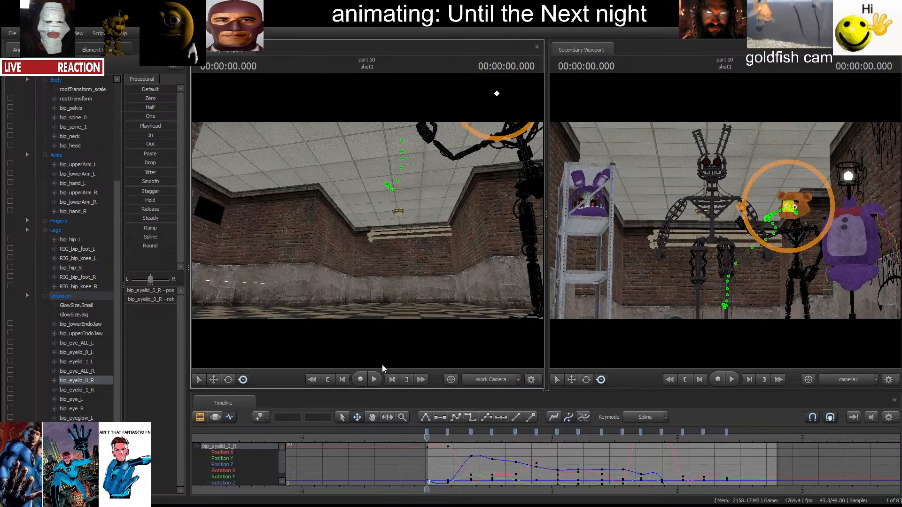
key(space)
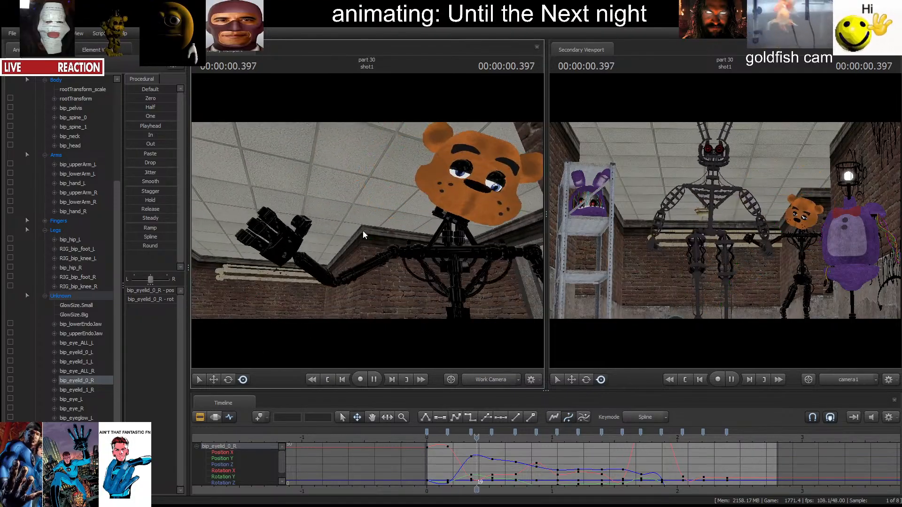
key(space)
click(686, 380)
key(space)
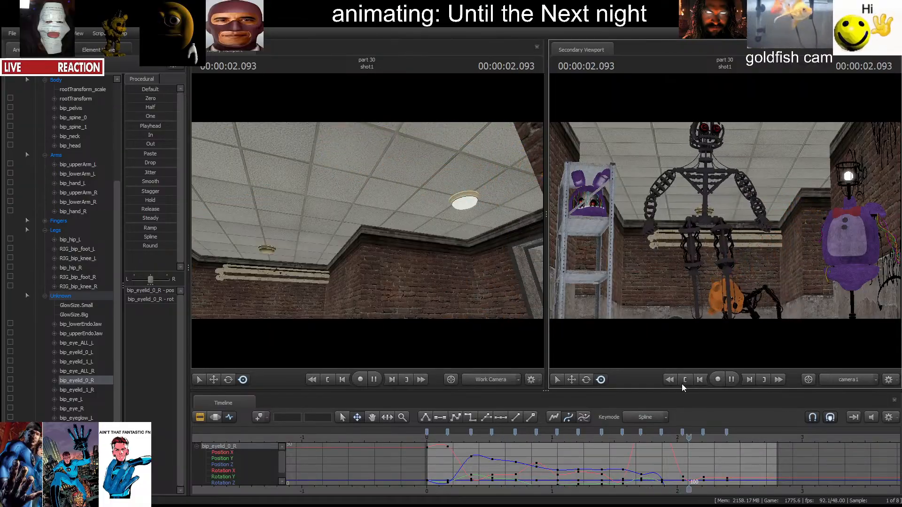
key(space)
click(682, 382)
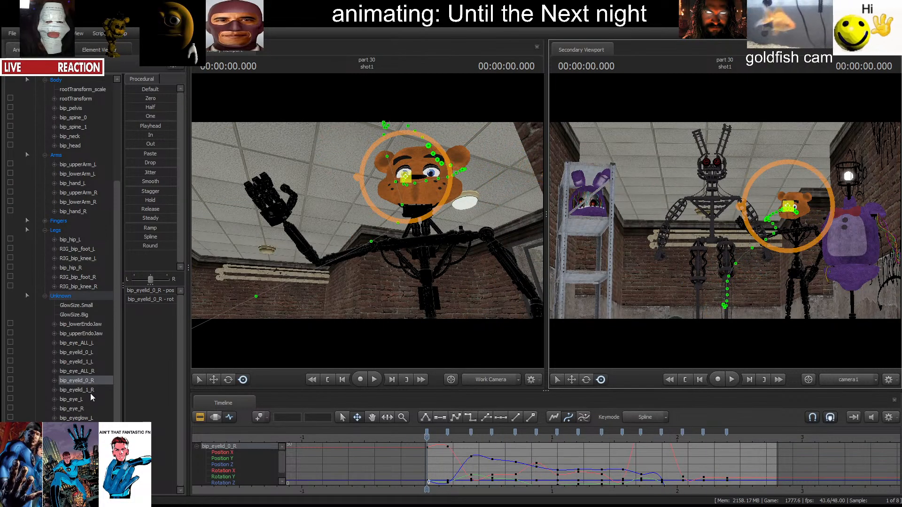
Select bip_eye_ALL_R and adjust the whole right eye at the shot's start and at 0.125 s.
click(76, 371)
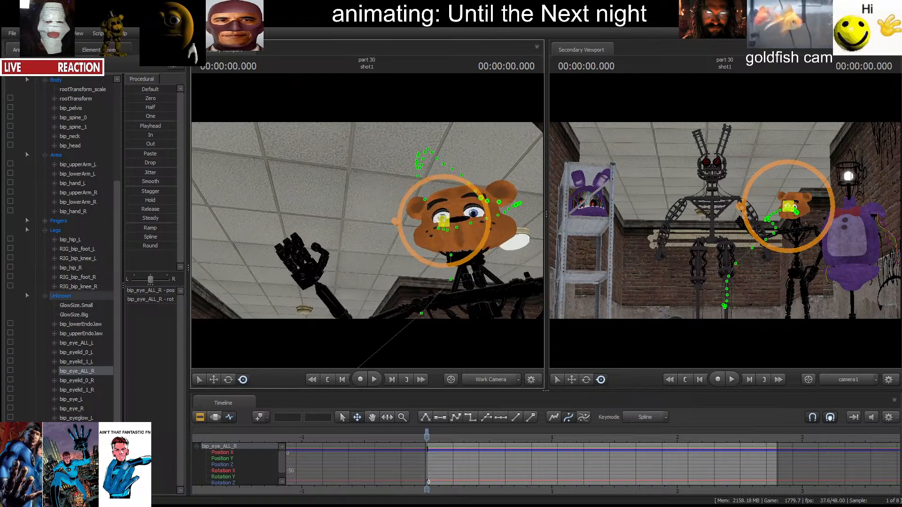
drag(373, 215, 362, 215)
key(s)
key(space)
key(space)
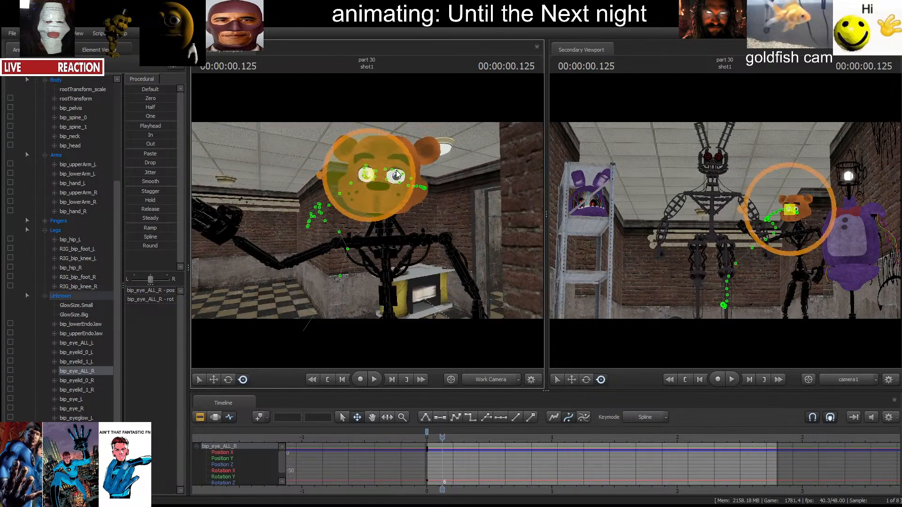
drag(370, 174, 436, 194)
Adjust bip_eye_ALL_R at intervals from about 0.31 s to 0.791 s to animate the whole right eye.
key(space)
key(space)
drag(437, 193, 438, 206)
key(space)
key(space)
key(space)
key(space)
key(space)
key(space)
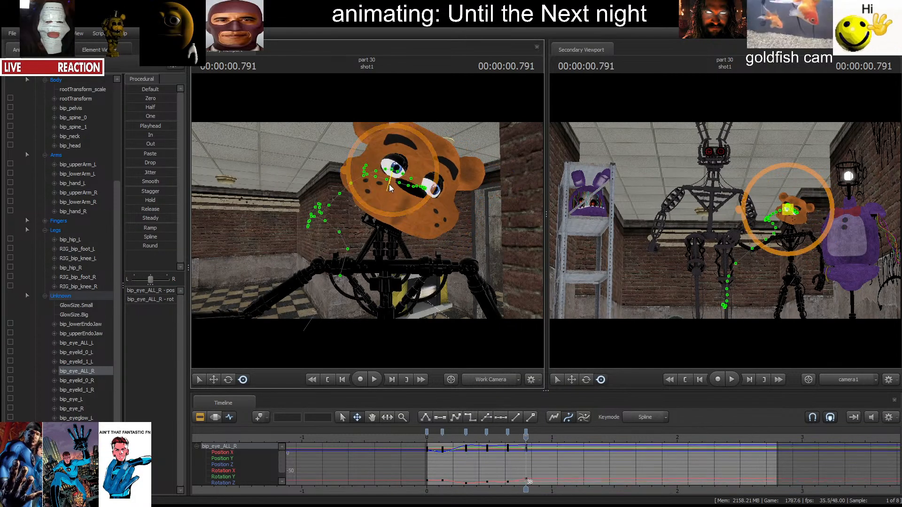
Adjust bip_eye_ALL_R at 0.979 s, 1.145 s and on to 1.500 s while the head leans forward.
key(space)
key(space)
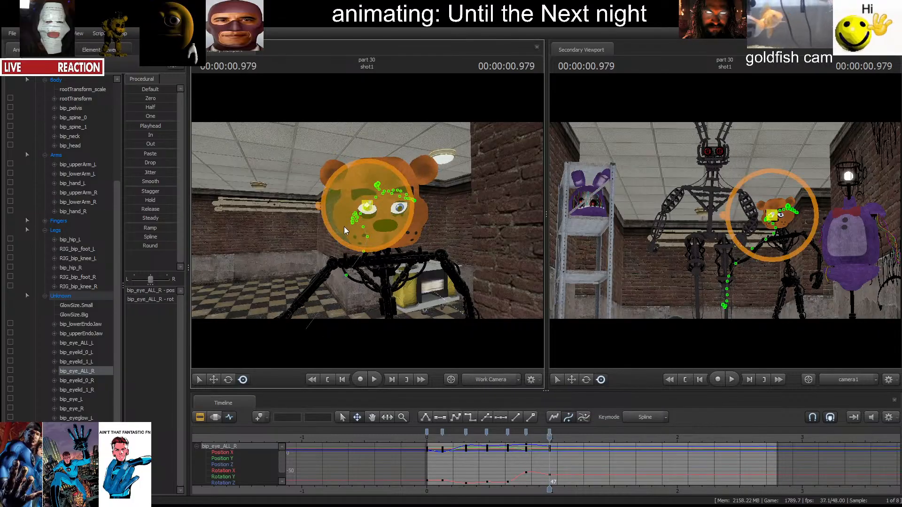
key(space)
drag(344, 220, 340, 243)
key(space)
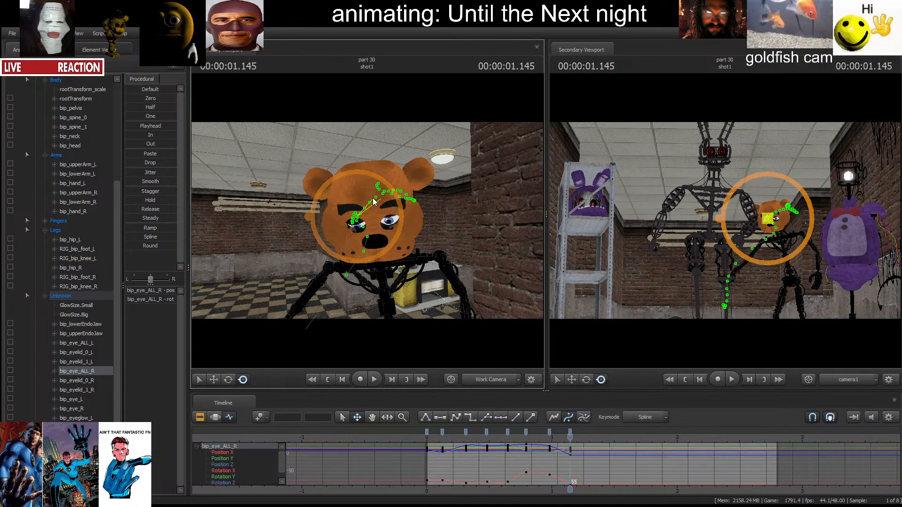
key(space)
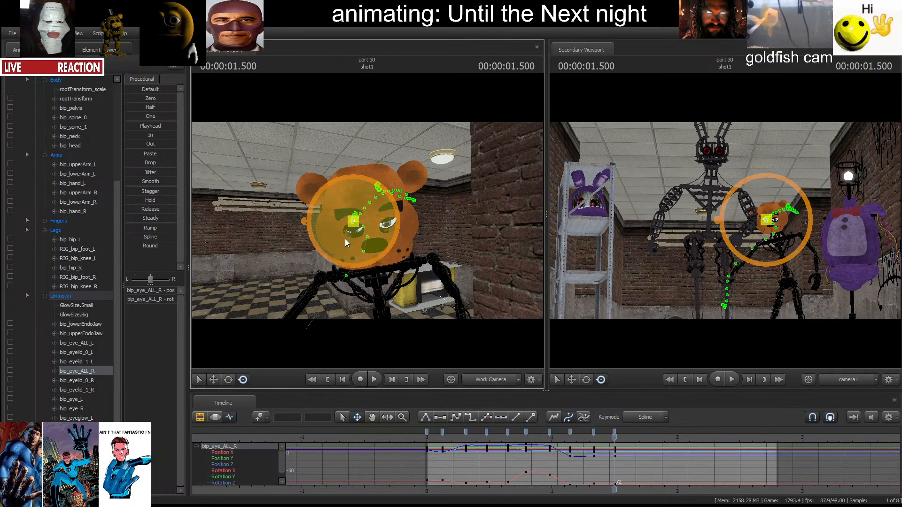
Adjust bip_eye_ALL_R at intervals from about 1.67 s to 2.000 s so the whole right eye moves with the falling head.
key(space)
key(space)
drag(407, 214, 367, 235)
key(space)
key(space)
drag(386, 205, 371, 223)
key(w)
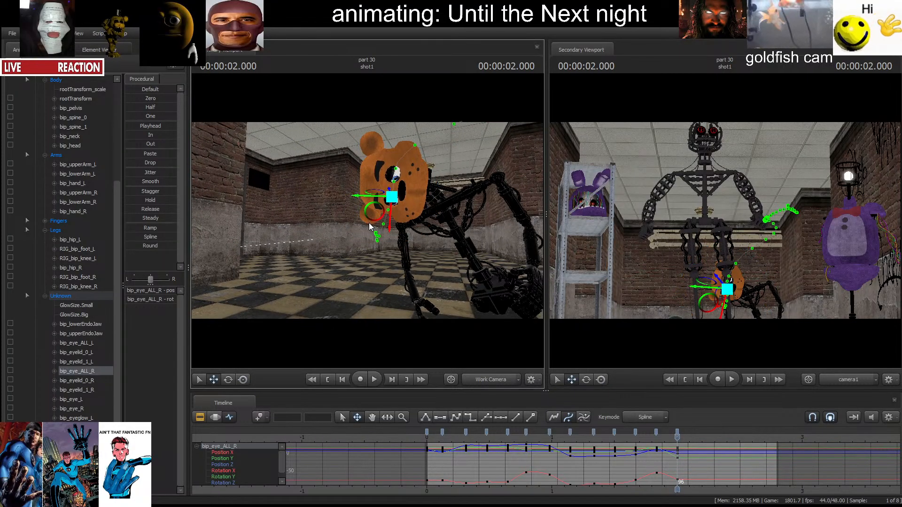
Reposition bip_eye_ALL_R at 2.020 s and 2.062 s to drop the right eye out of the mask.
key(Right)
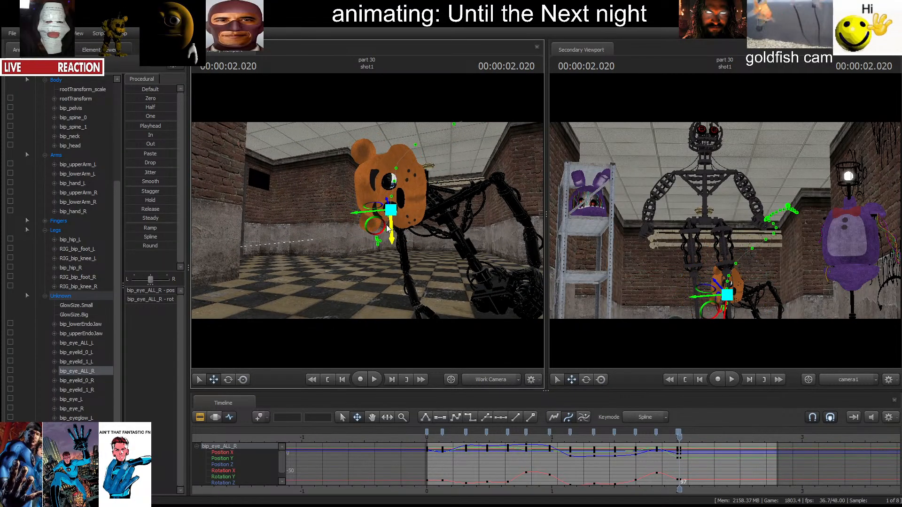
drag(386, 229, 363, 226)
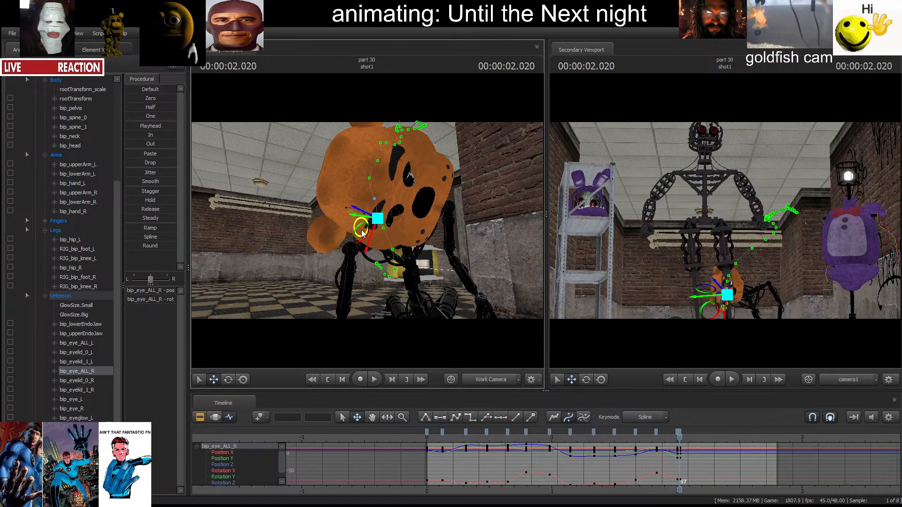
key(Right)
key(Right)
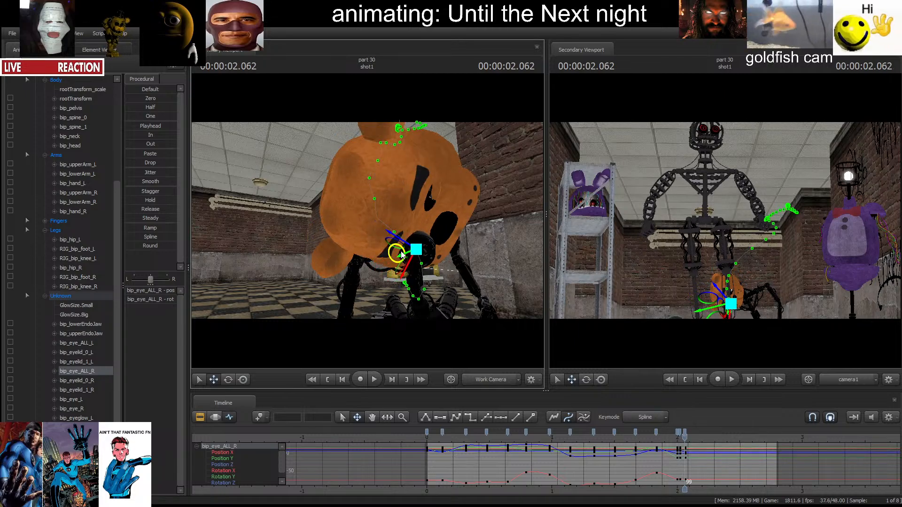
key(e)
click(212, 379)
Move bip_eye_ALL_R down beneath the head toward the checkered floor at 2.166 s.
key(Right)
key(Right)
key(Right)
key(Right)
key(Right)
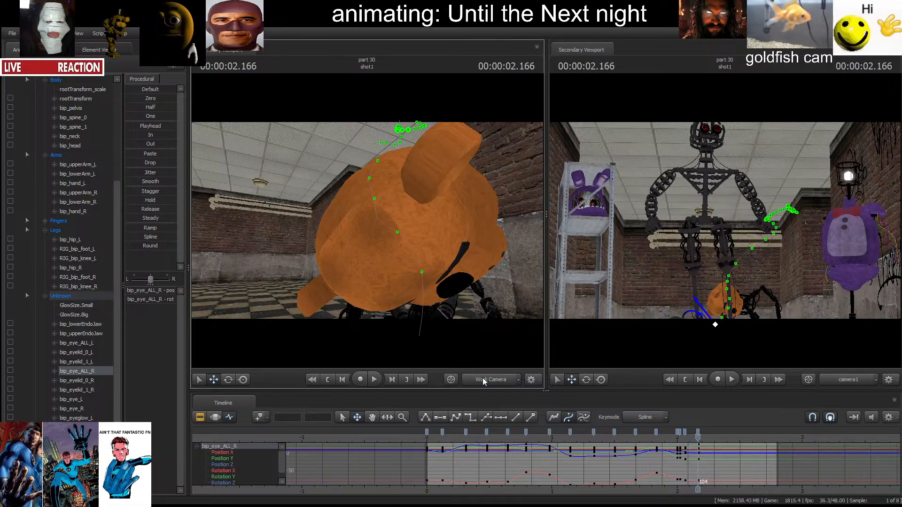
drag(674, 446, 698, 439)
drag(622, 306, 636, 284)
drag(438, 234, 536, 331)
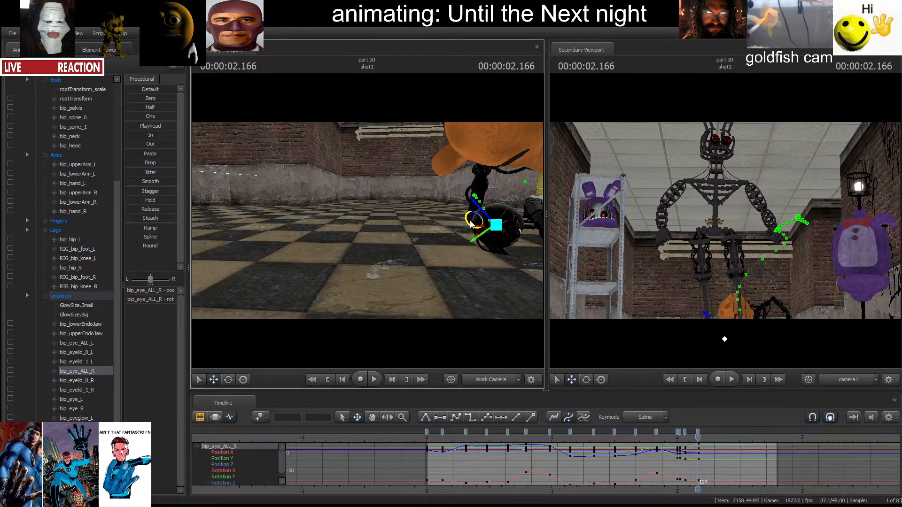
mouse_move(471, 225)
mouse_down()
mouse_move(458, 288)
mouse_move(461, 264)
mouse_up()
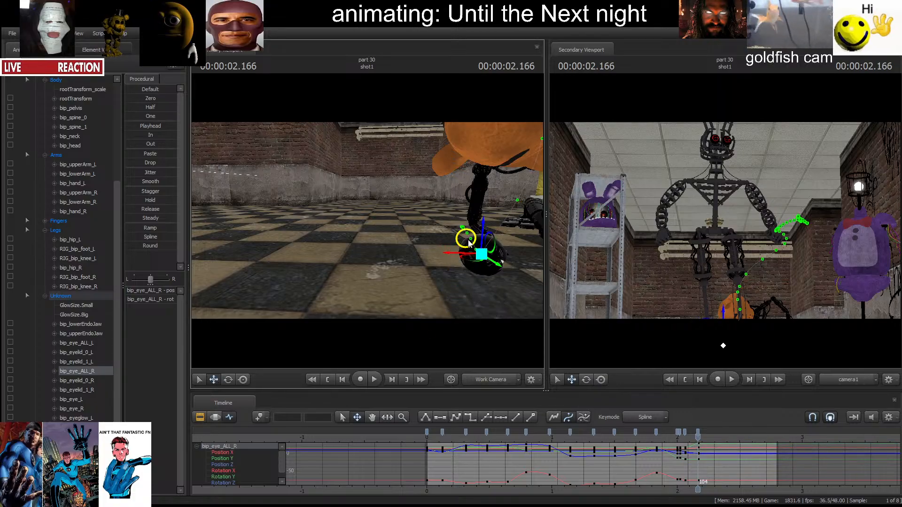
Raise and rotate bip_eye_ALL_R at 2.229 s so the loose eye bounces off the floor.
key(Right)
key(Right)
key(Right)
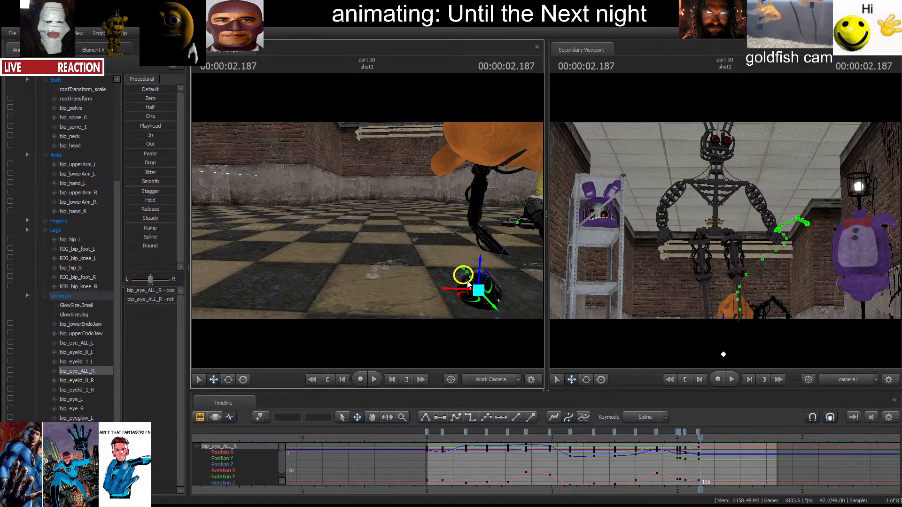
drag(469, 280, 467, 270)
key(e)
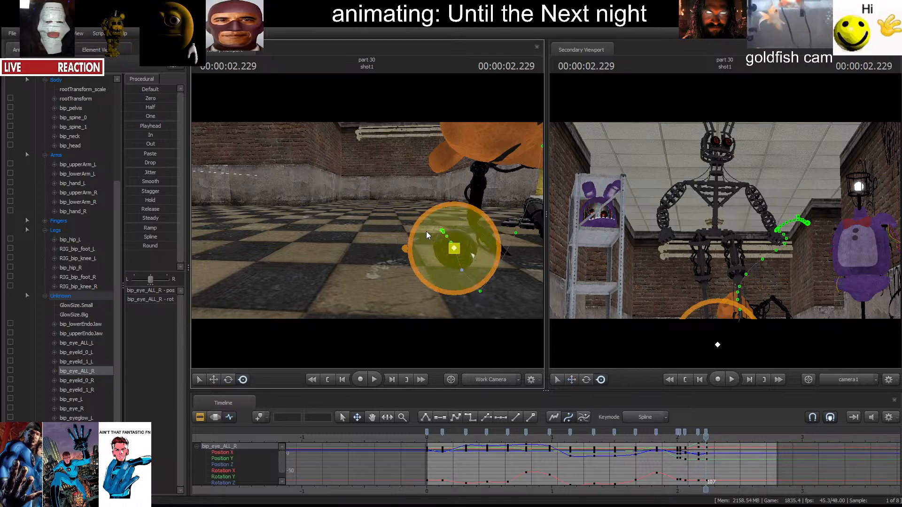
Move bip_eye_ALL_R away from the fallen head and rotate it at 2.375 s so the eye rolls.
key(w)
key(Right)
key(Right)
key(Right)
key(Right)
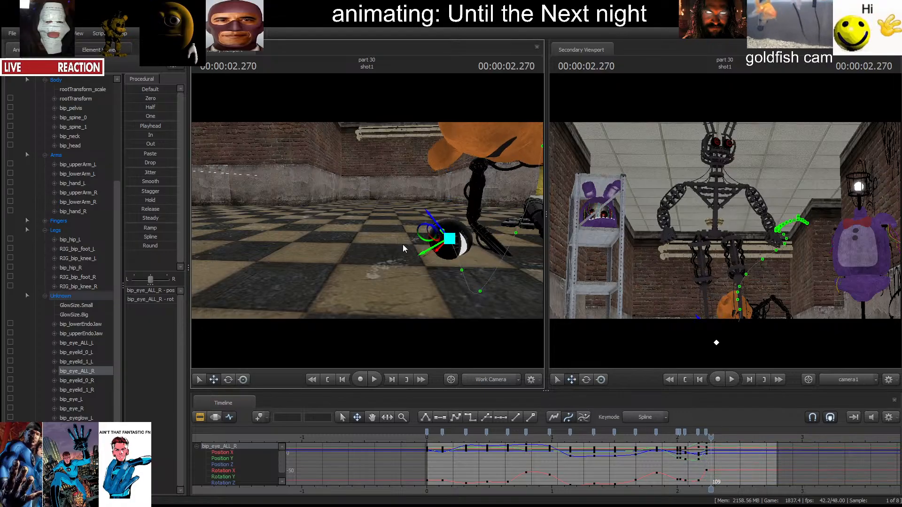
key(Right)
key(Right)
key(Right)
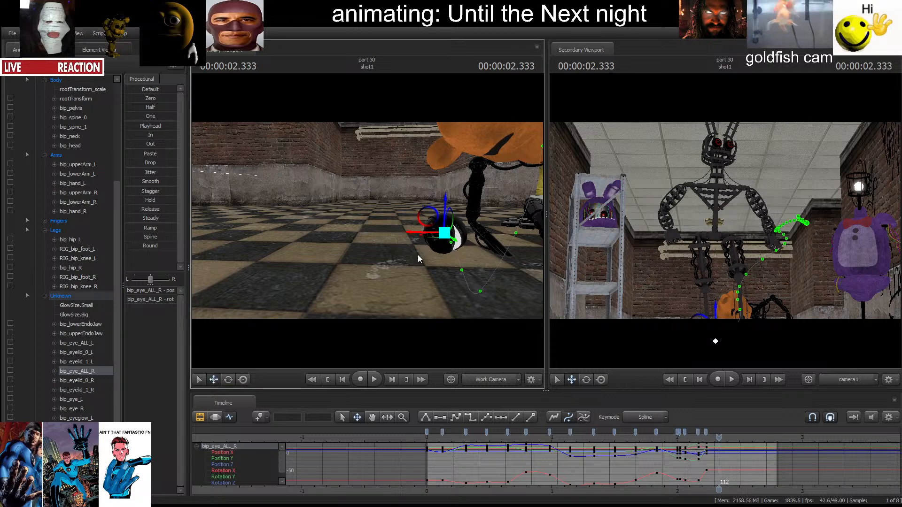
click(424, 213)
key(e)
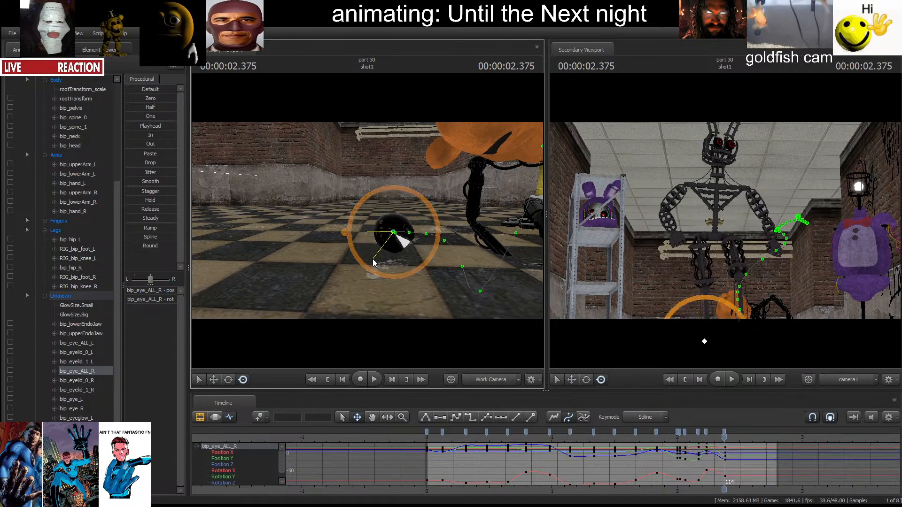
Move bip_eye_ALL_R toward the work camera along the floor at 2.541 s.
key(w)
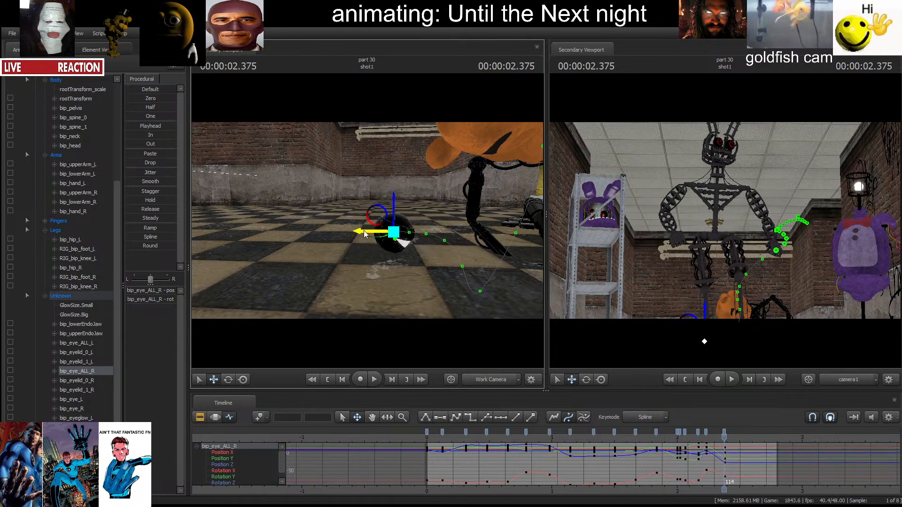
key(space)
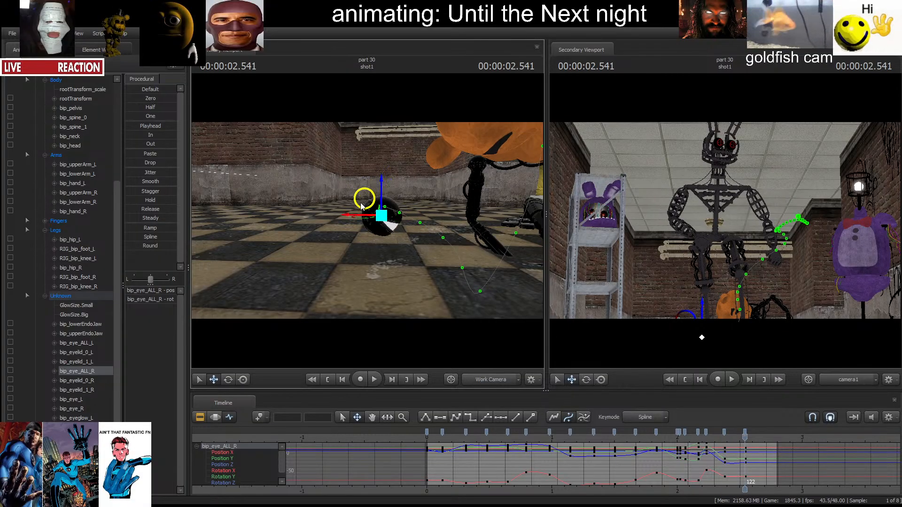
drag(361, 206, 345, 266)
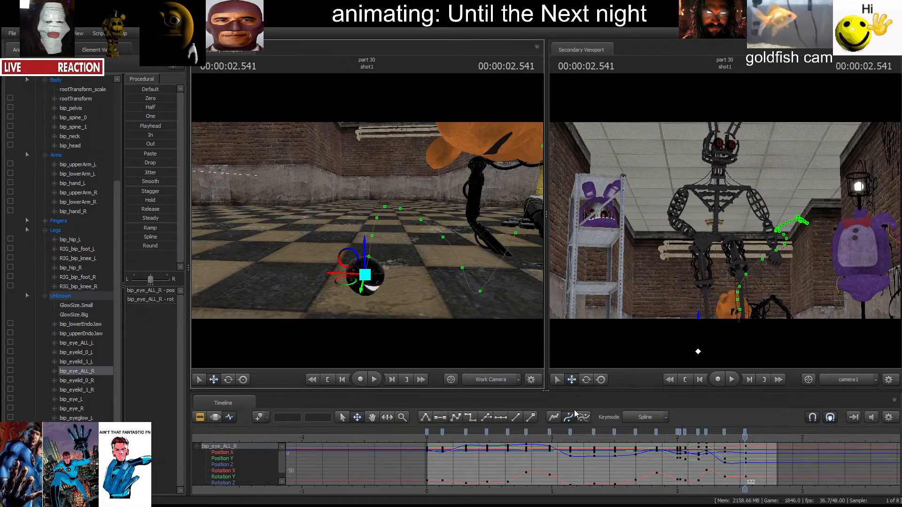
Play back the eye's fall from about 2 s, and review the whole shot from its start through camera1.
click(674, 439)
key(space)
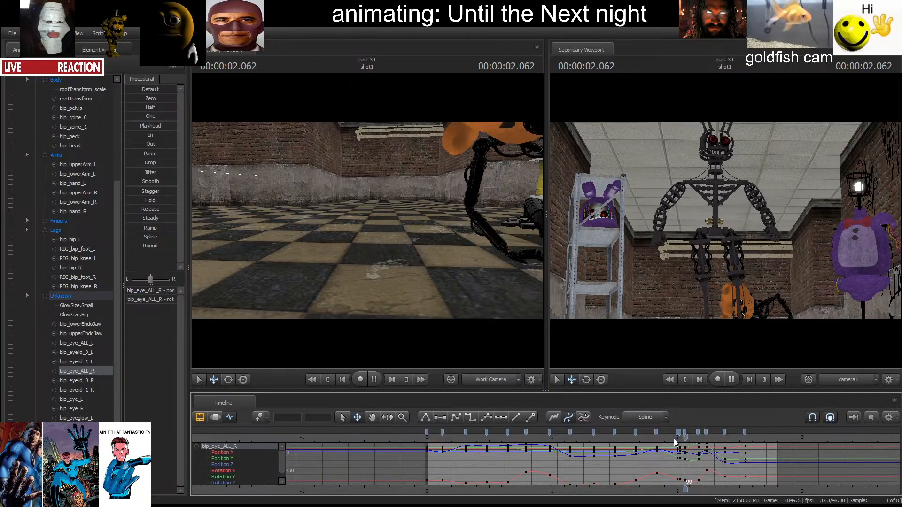
key(space)
key(space)
click(636, 432)
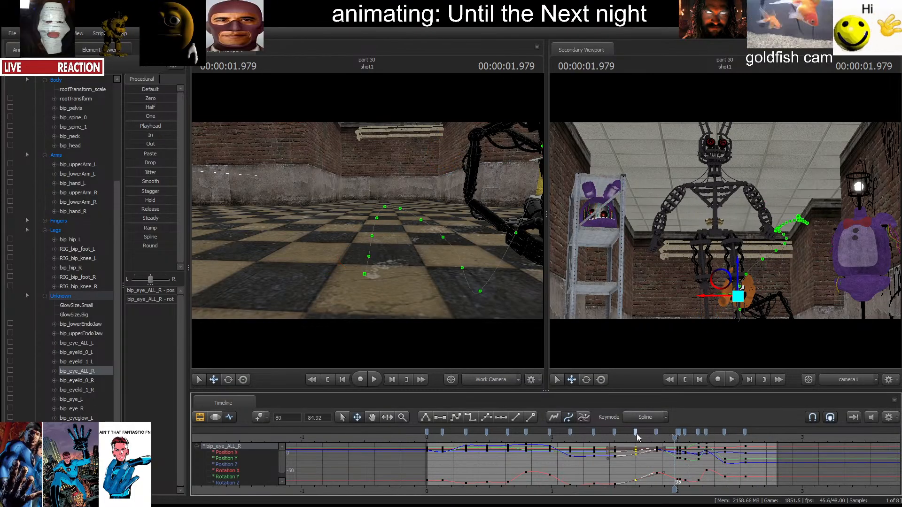
click(685, 380)
key(space)
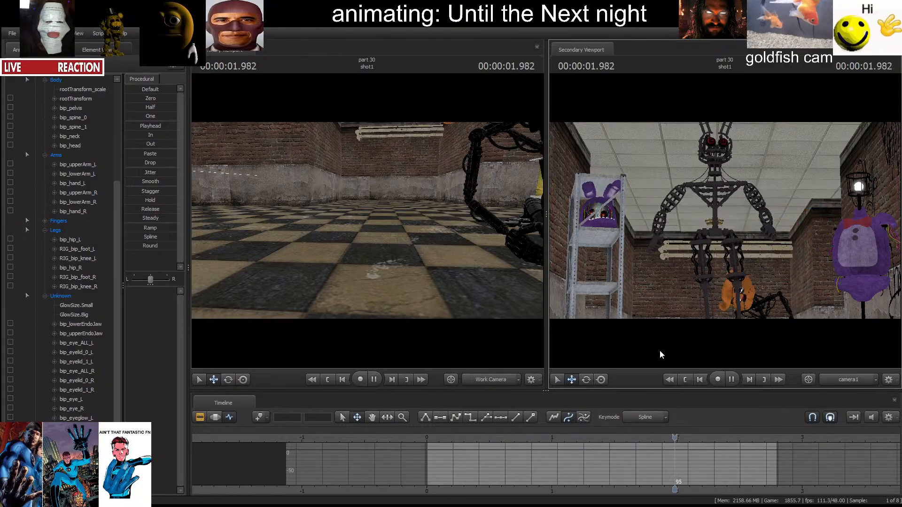
click(683, 379)
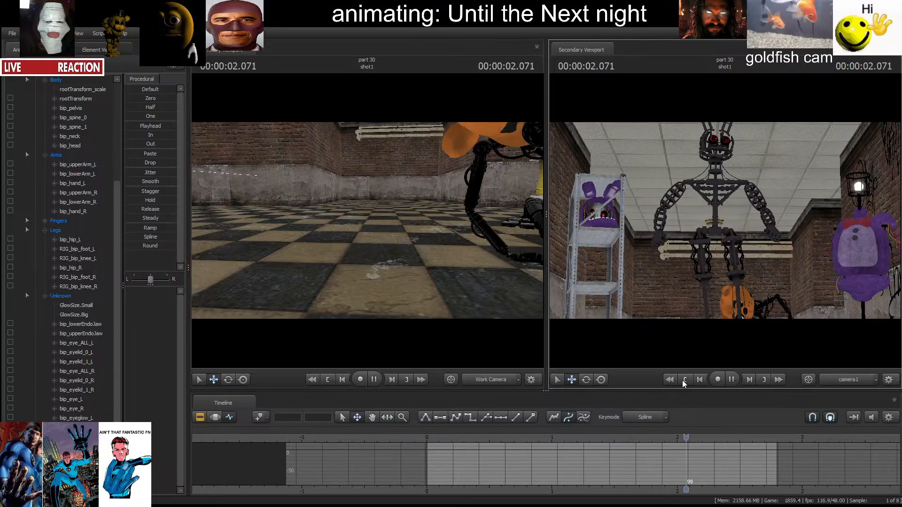
click(684, 381)
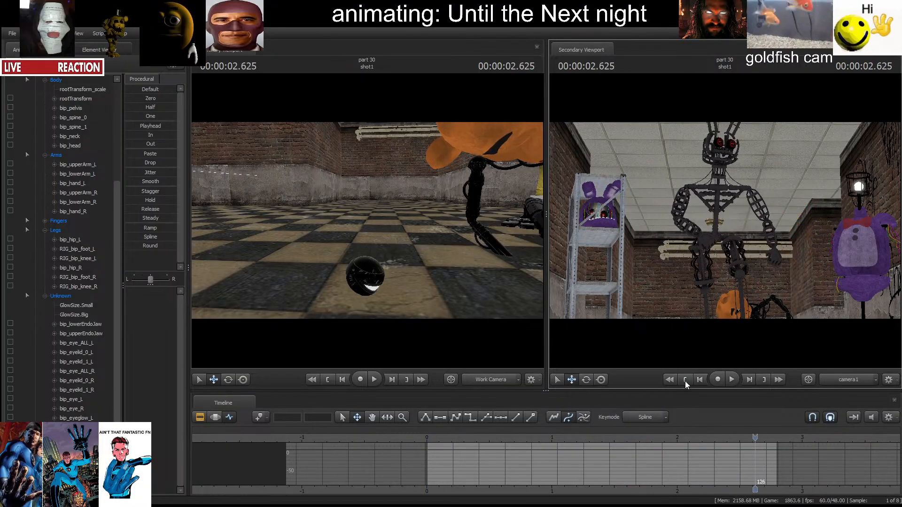
click(685, 380)
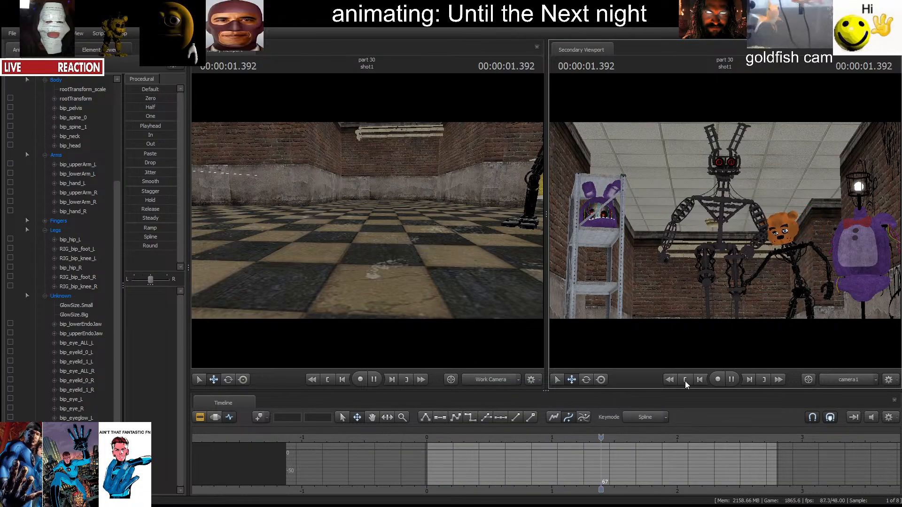
key(space)
click(685, 382)
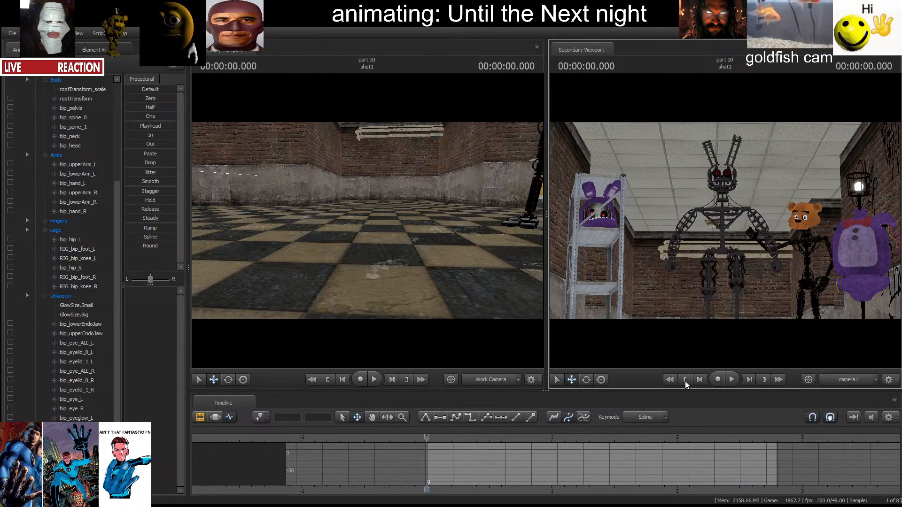
Switch to the Motion Editor at the shot's start and rotate bip_index_0_R and neighbouring fingers of the waving right hand.
drag(483, 285, 473, 259)
click(215, 418)
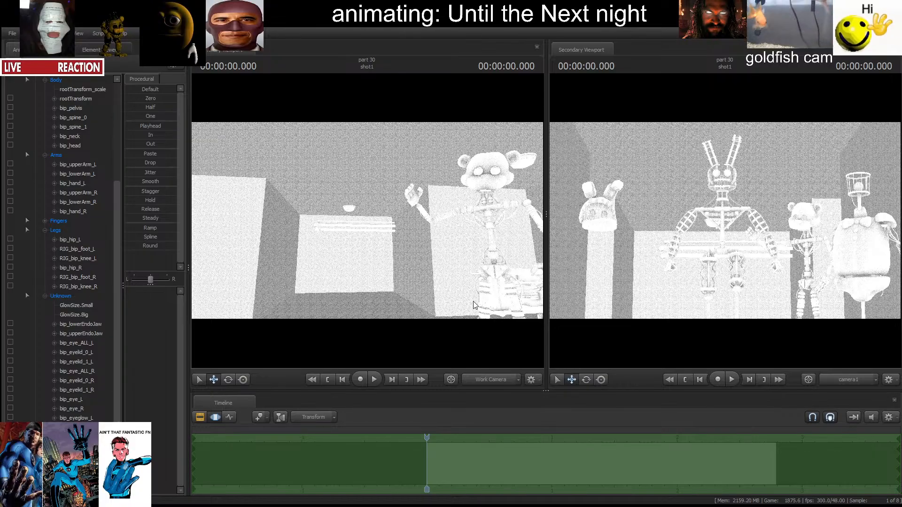
key(w)
drag(473, 318, 358, 254)
key(d)
key(ctrl)
click(386, 238)
click(380, 227)
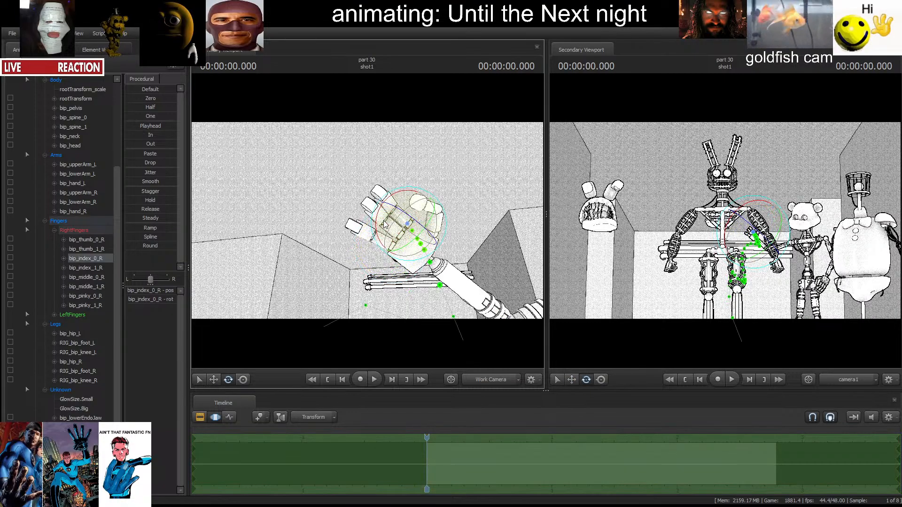
right_drag(376, 239, 384, 239)
ctrl+click(419, 253)
mouse_move(426, 245)
mouse_down()
mouse_move(410, 228)
mouse_move(431, 232)
mouse_up()
Rotate bip_middle_0_R, bip_index_0_R and bip_index_1_R to shape the waving hand's fingers across the shot.
ctrl+click(407, 240)
ctrl+click(430, 245)
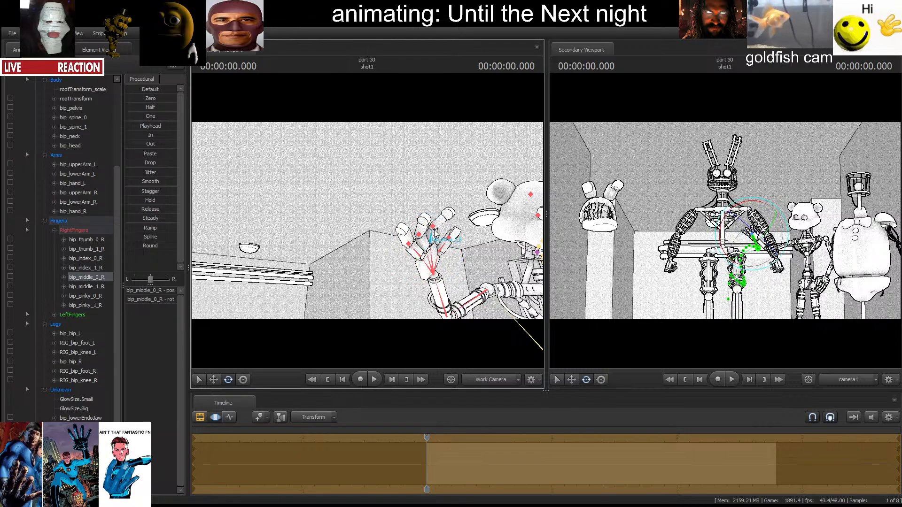
ctrl+click(444, 232)
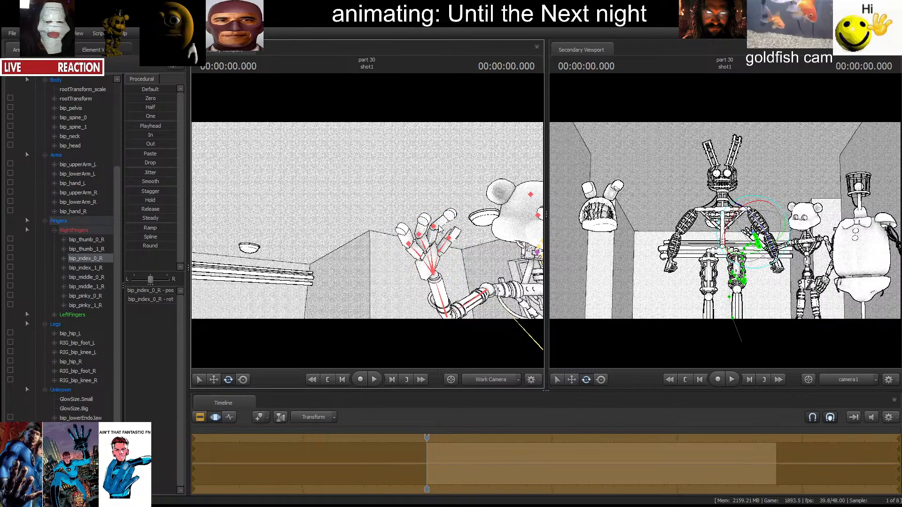
ctrl+click(449, 221)
drag(464, 218, 465, 225)
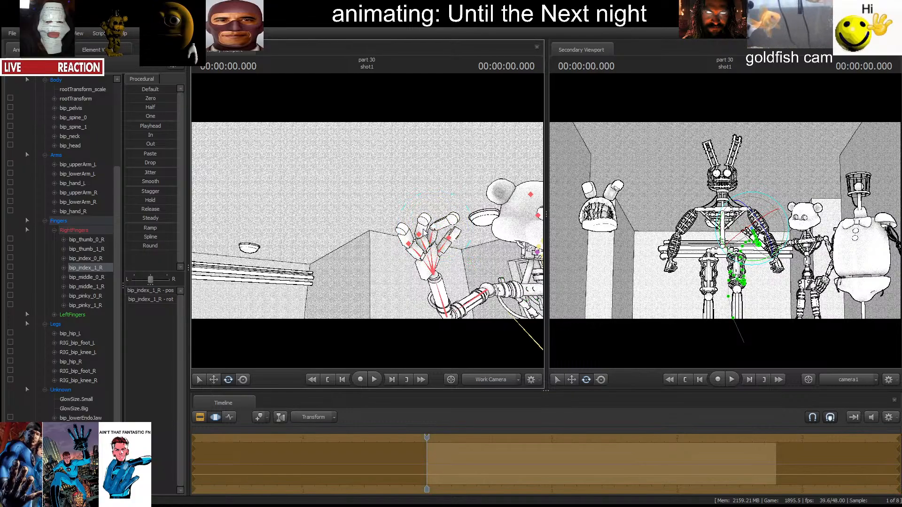
ctrl+click(442, 229)
Rotate bip_thumb_0_R and bip_index_0_R to spread the right hand's thumb and index finger.
ctrl+click(410, 250)
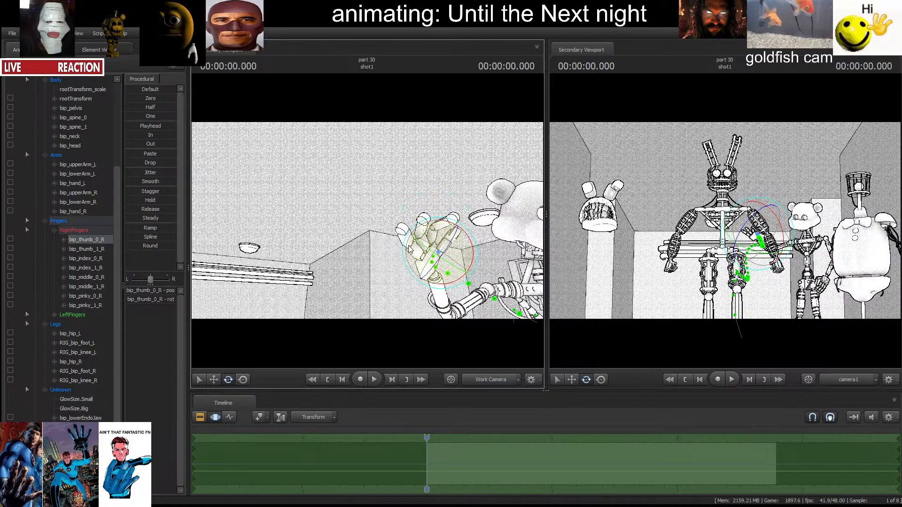
drag(411, 250, 384, 184)
key(r)
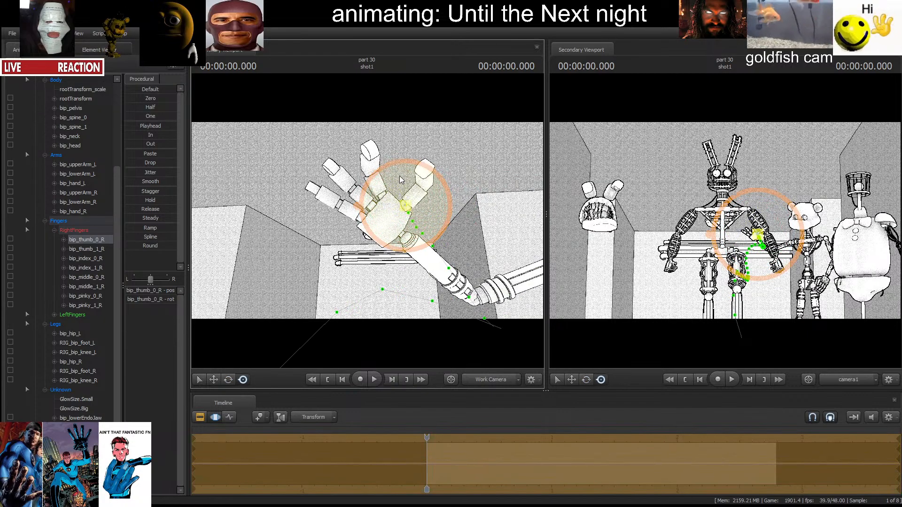
ctrl+click(356, 191)
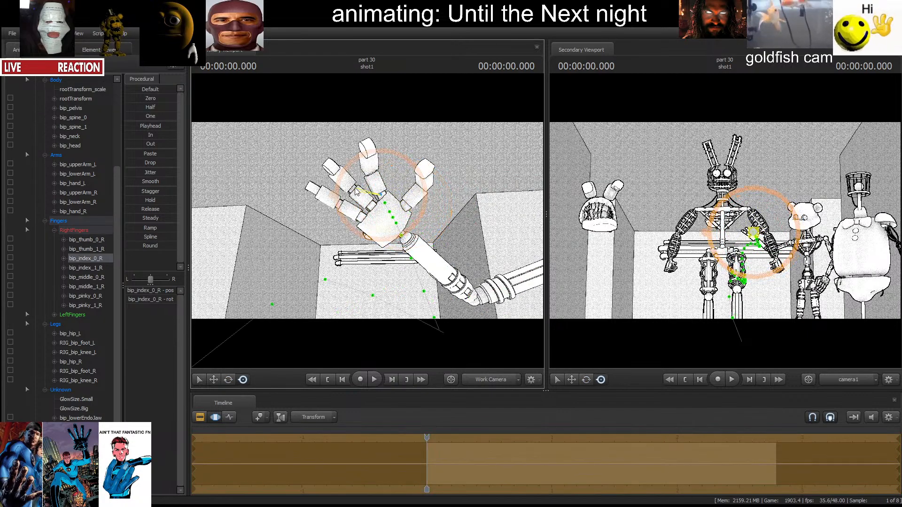
ctrl+click(424, 184)
Curl the lowered left hand's fingers by rotating bip_pinky_0_L and bip_index_0_L across the shot.
key(s)
drag(384, 282, 389, 225)
key(s)
ctrl+click(389, 225)
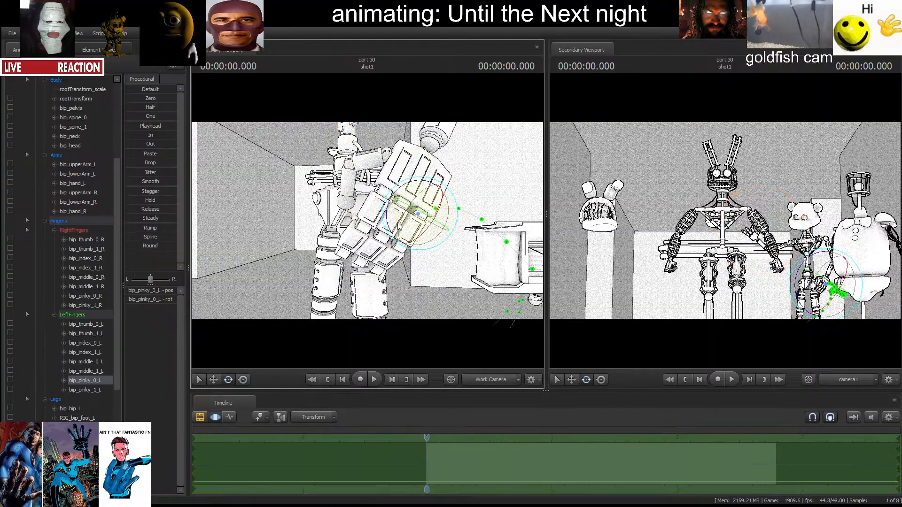
ctrl+click(376, 211)
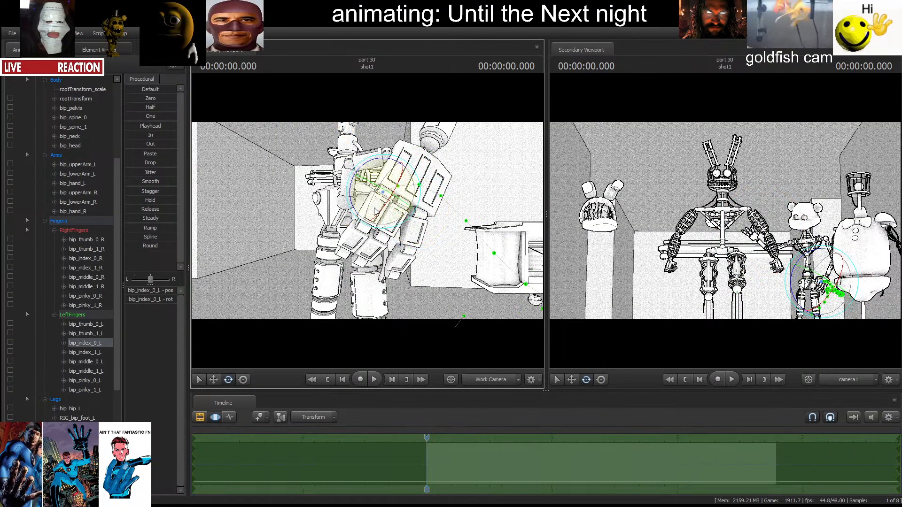
Rotate bip_thumb_0_L to pose the left hand's thumb across the shot.
drag(361, 219, 446, 207)
key(a)
ctrl+click(479, 190)
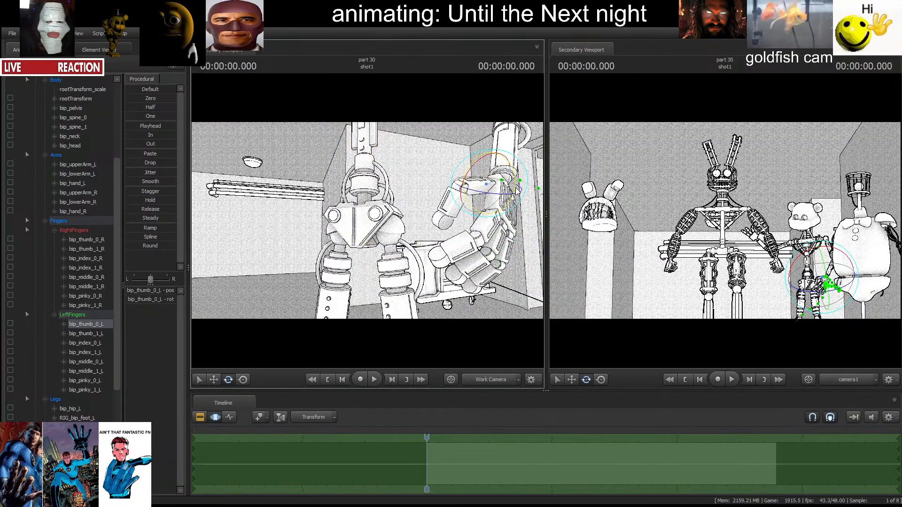
mouse_move(517, 190)
mouse_down()
mouse_move(376, 212)
mouse_move(335, 230)
mouse_up()
key(s)
ctrl+click(315, 235)
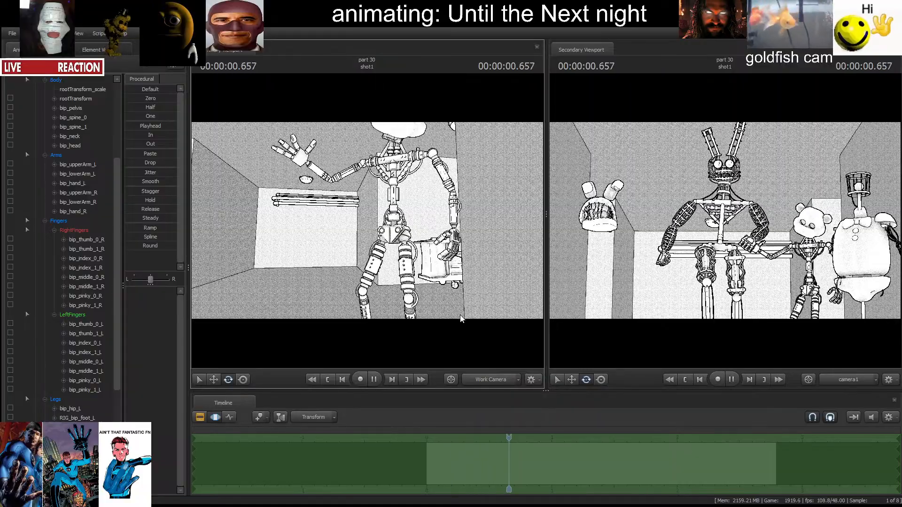
Play back the shot from its start to review both hands' finger poses.
click(686, 380)
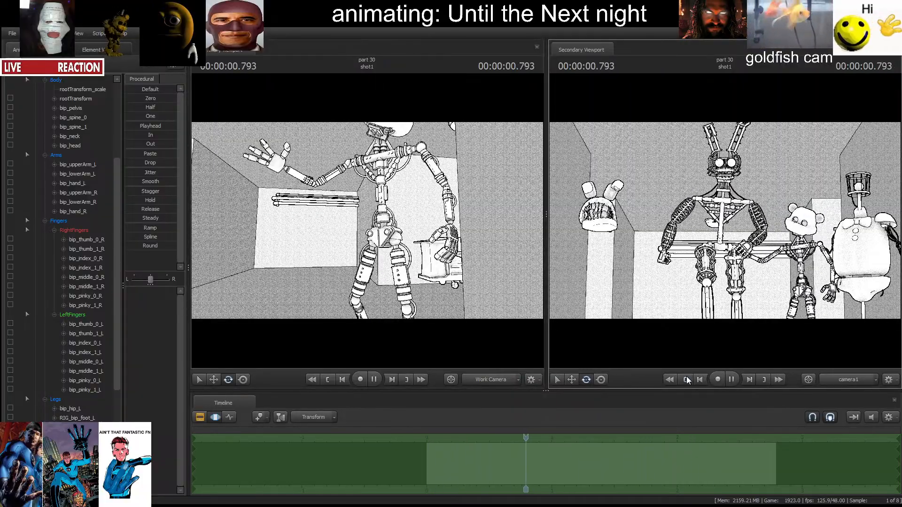
click(686, 380)
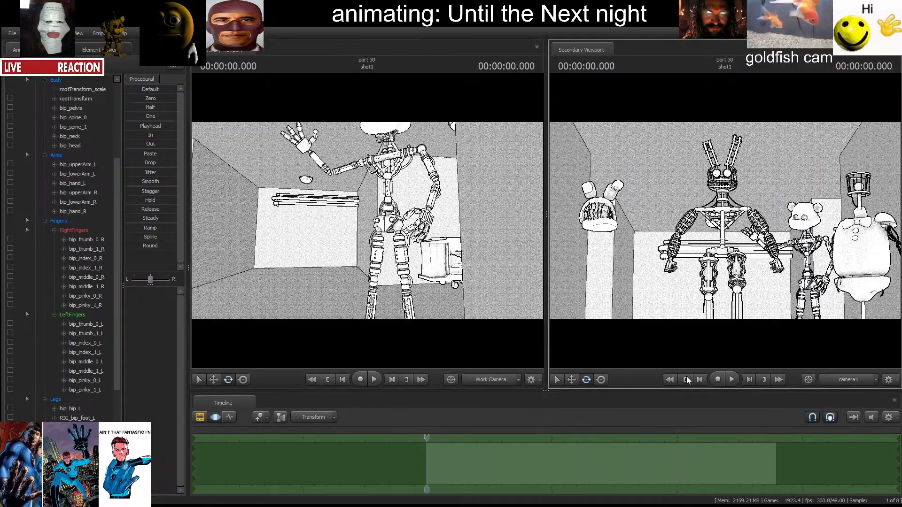
Select bip_hand_R at the shot's start and open its curves in the Graph Editor.
drag(347, 299, 368, 224)
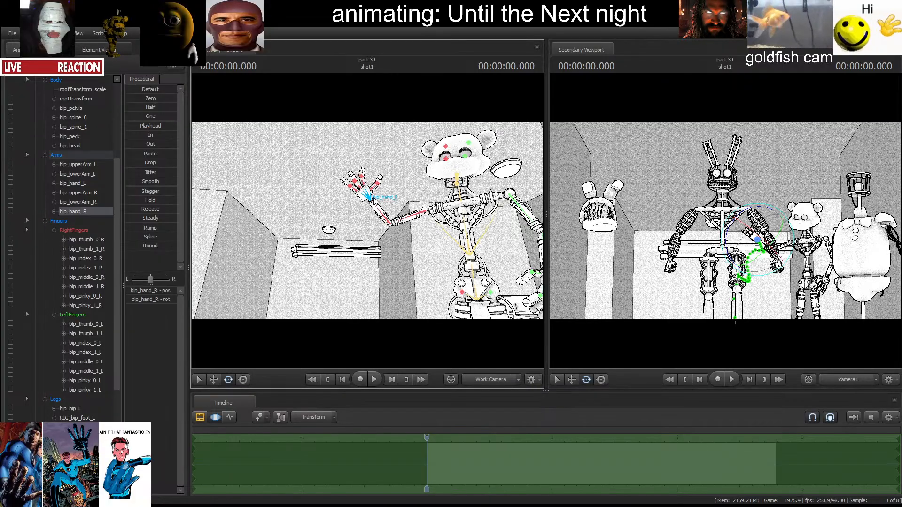
click(234, 417)
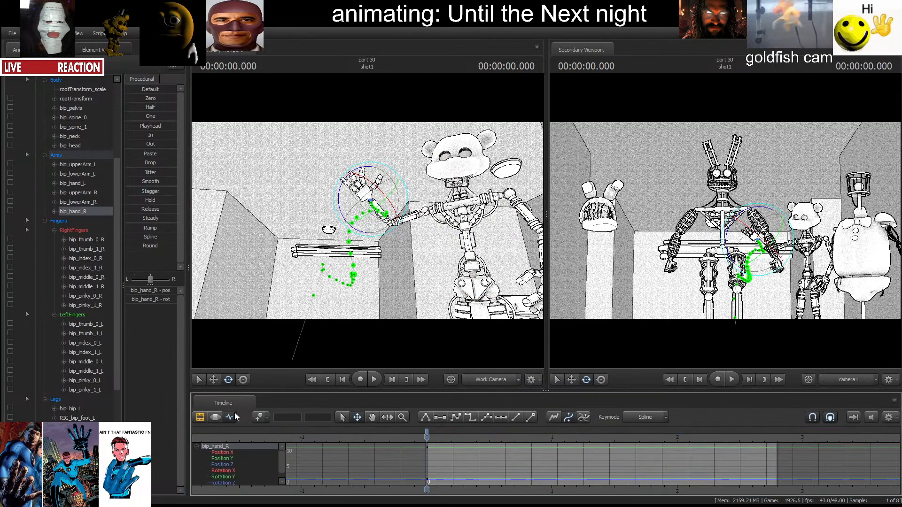
Use screen-space rotation to keyframe bip_hand_R over the first 0.77 seconds of shot1.
click(243, 380)
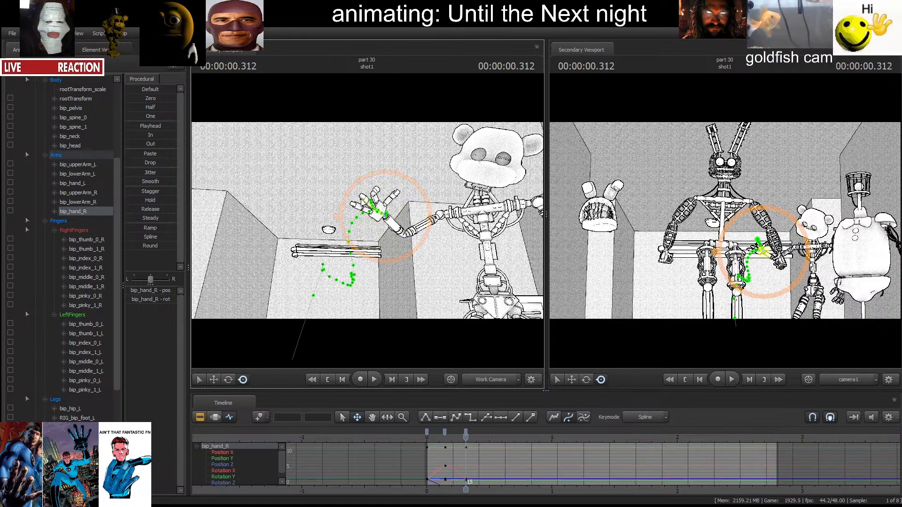
key(Right)
key(Right)
key(Right)
key(Right)
key(Right)
key(Right)
key(Right)
key(Right)
drag(403, 203, 407, 207)
key(Right)
key(Right)
key(Right)
key(Right)
key(Right)
key(Right)
key(Right)
key(Right)
key(Right)
key(Right)
key(Right)
key(Right)
key(Right)
key(Right)
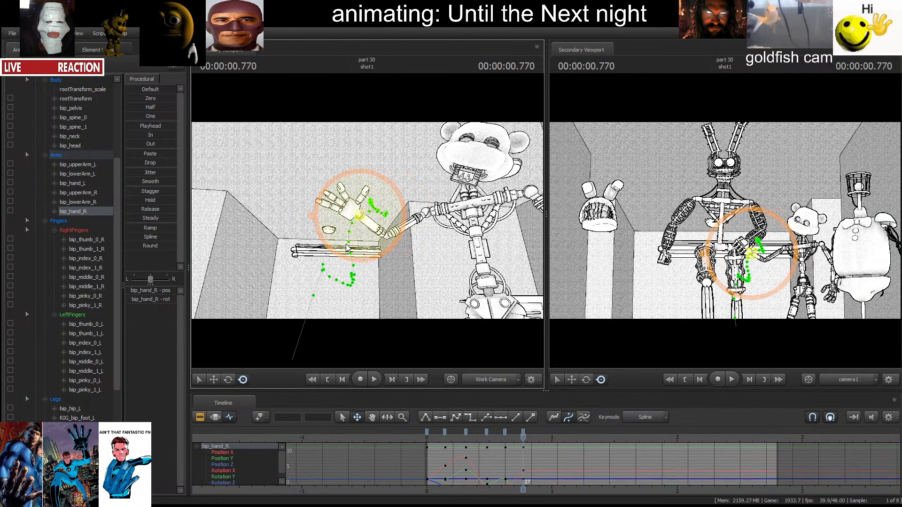
Keyframe the rotation of bip_hand_R from 0.77 seconds to about 2.17 seconds as the character falls.
key(Right)
key(Right)
key(Right)
key(Right)
key(Right)
key(Right)
key(Right)
key(Right)
key(Right)
key(Right)
key(Right)
key(Right)
key(Right)
drag(349, 272, 350, 307)
key(Right)
key(Right)
key(Right)
key(Right)
key(Right)
key(Right)
key(Right)
key(Right)
key(Right)
key(Right)
key(Right)
key(Right)
key(Right)
key(Right)
key(Right)
key(Right)
key(Right)
key(Right)
key(Right)
key(Right)
key(Right)
key(Right)
key(Right)
key(Right)
key(Right)
key(Right)
key(Right)
key(Right)
key(Right)
key(Right)
key(Right)
key(Right)
key(Right)
key(Right)
key(Right)
key(Right)
key(Right)
key(Right)
drag(336, 273, 337, 271)
drag(338, 272, 331, 301)
drag(347, 249, 383, 281)
key(space)
key(space)
drag(378, 233, 444, 365)
key(Right)
key(Right)
key(Right)
key(Right)
key(Right)
key(Right)
key(Right)
key(Right)
Play back shot1 from its start through camera1 to review the right hand's motion.
click(687, 378)
key(space)
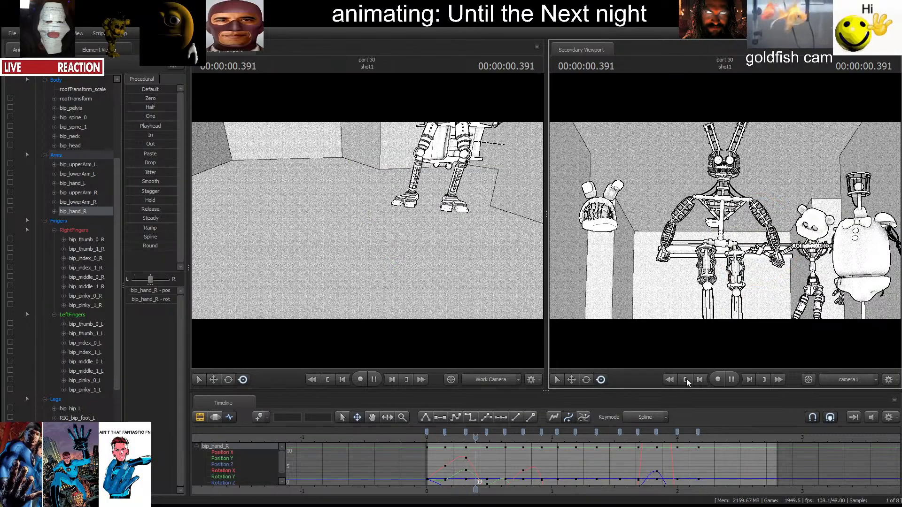
click(686, 381)
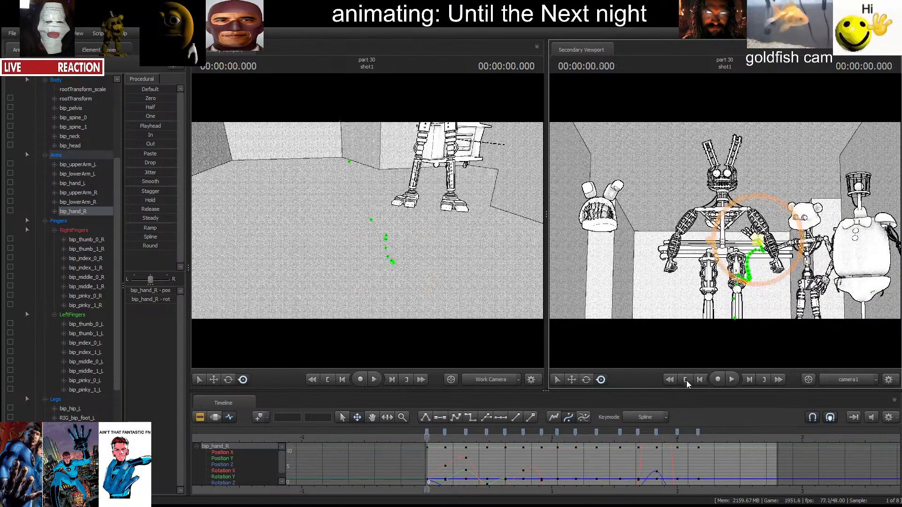
key(space)
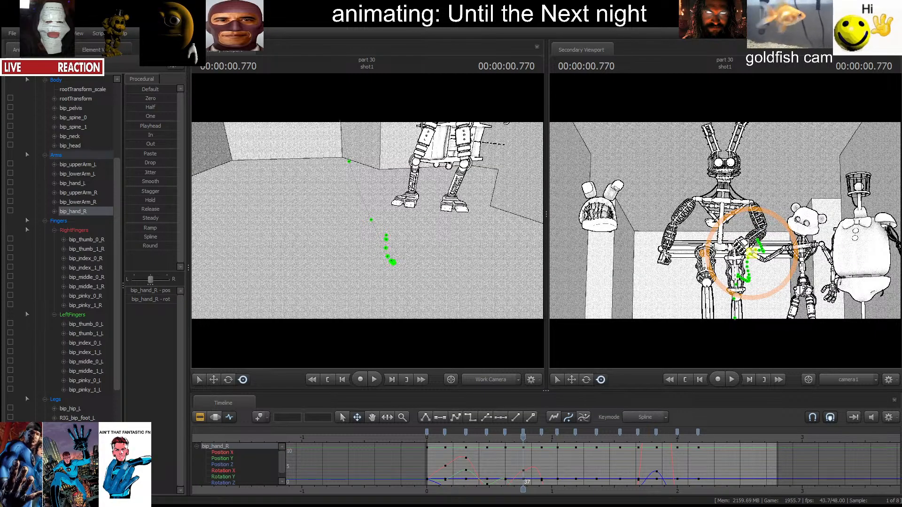
Select bip_hand_L and keyframe its rotation from the start of shot1 to about 1.6 seconds.
drag(404, 226, 416, 186)
ctrl+click(446, 211)
drag(332, 249, 311, 268)
key(space)
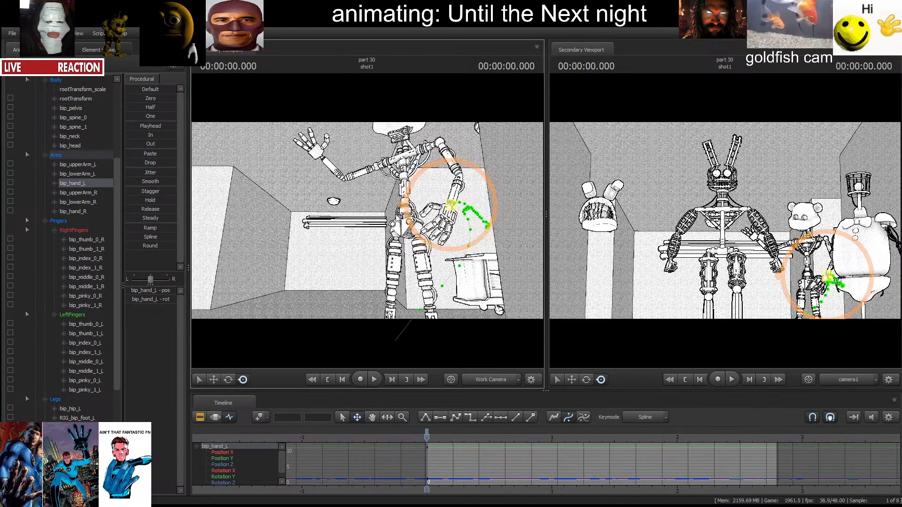
key(space)
drag(470, 247, 484, 252)
key(space)
key(space)
key(space)
key(space)
key(space)
key(space)
key(space)
key(space)
drag(453, 224, 474, 257)
key(space)
key(space)
key(space)
key(space)
key(space)
key(space)
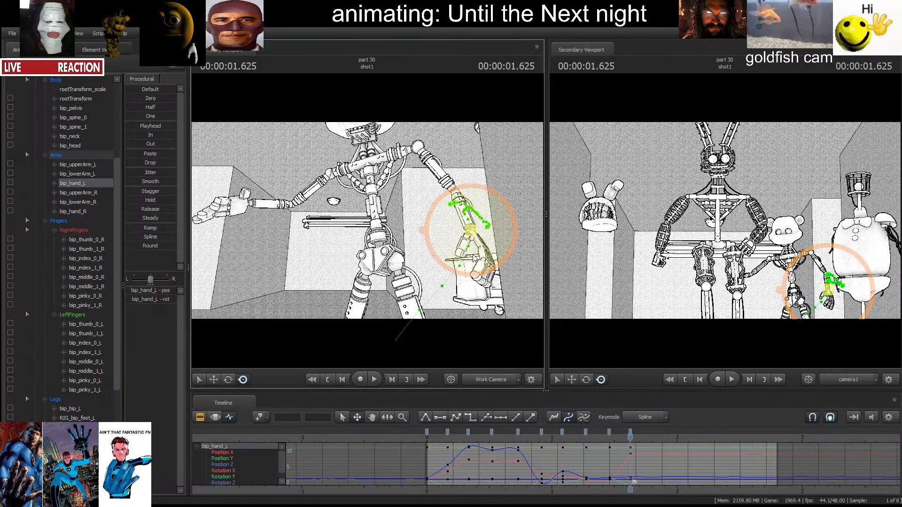
Keyframe the rotation of bip_hand_L through the end of the fall, up to about 2.02 seconds.
drag(399, 237, 420, 245)
key(space)
key(space)
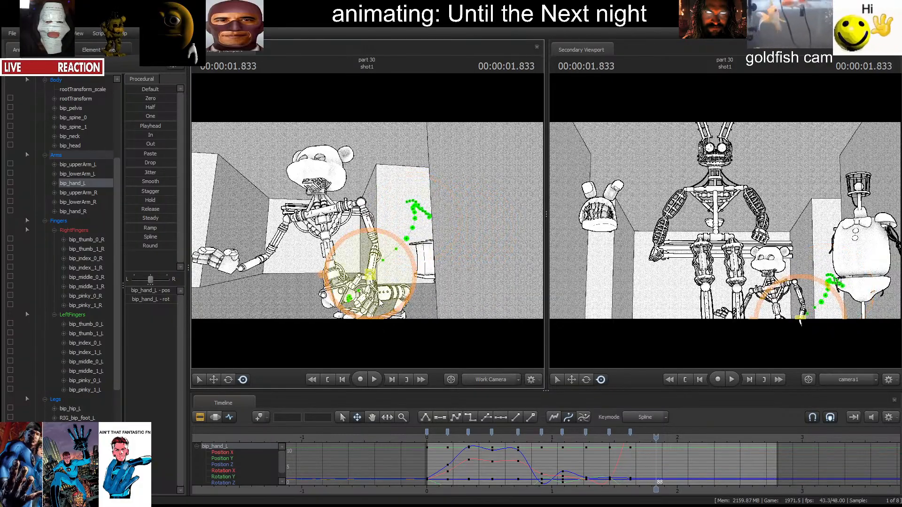
drag(384, 291, 386, 295)
drag(423, 263, 409, 292)
key(space)
key(space)
drag(397, 256, 392, 263)
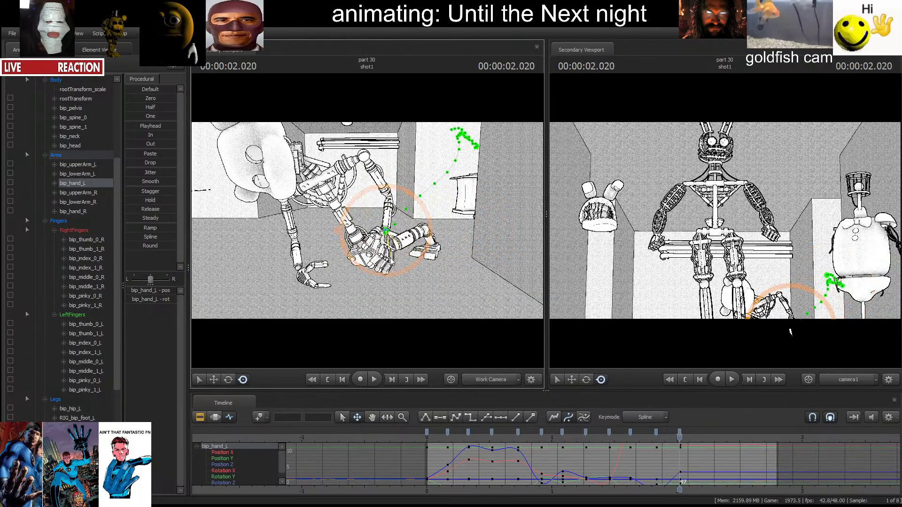
Play shot1 repeatedly from its start to review the left hand's motion, and return to time zero.
key(space)
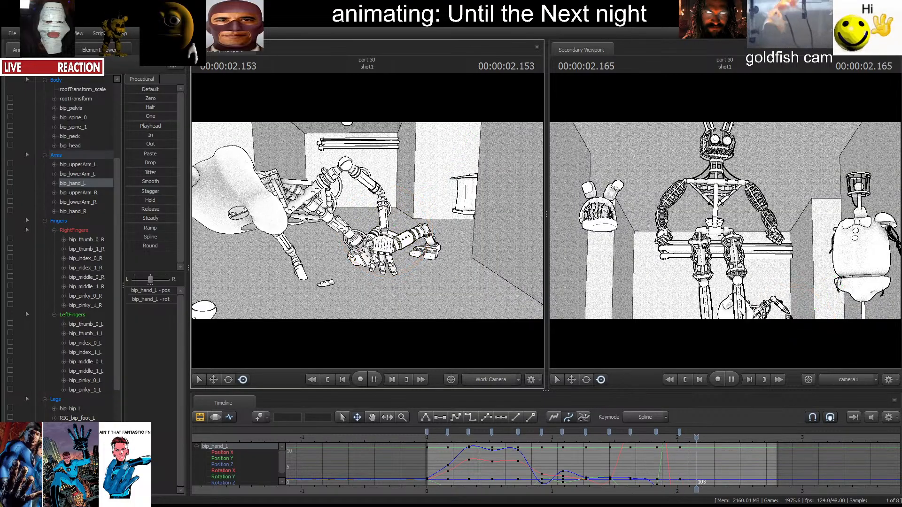
key(space)
click(687, 380)
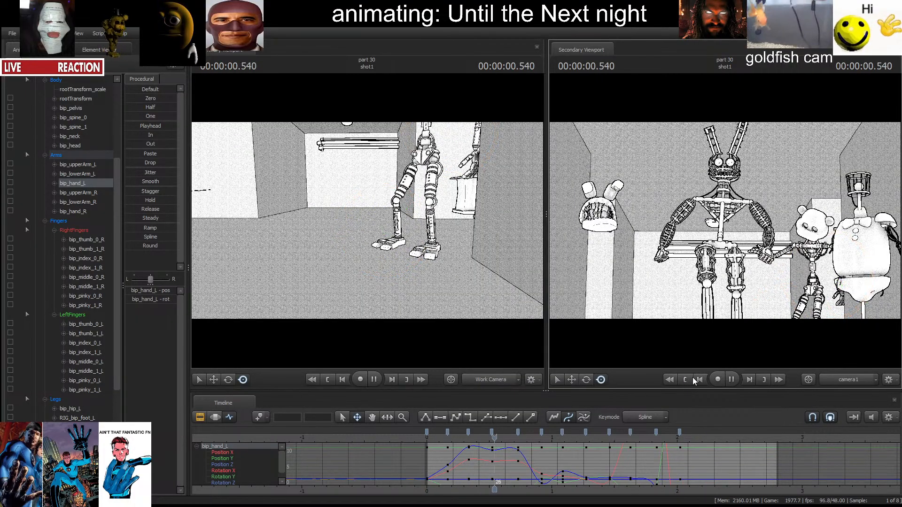
key(space)
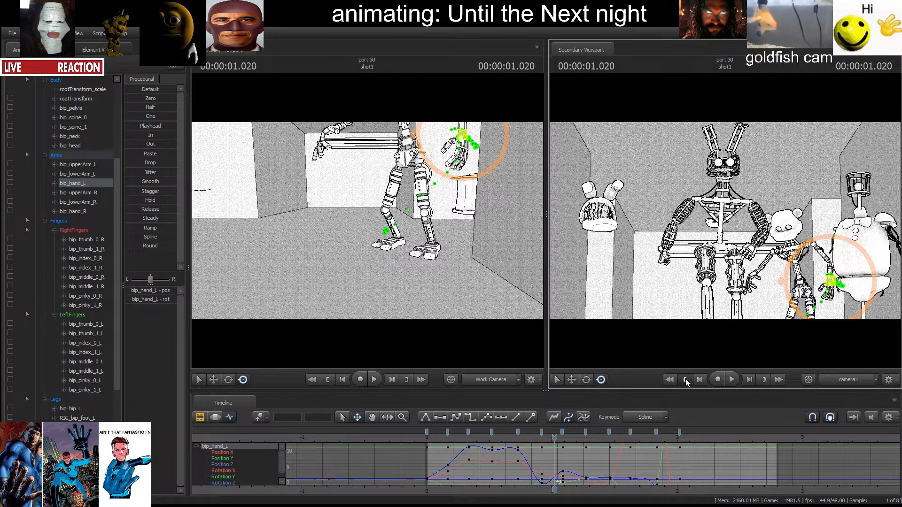
click(686, 380)
key(space)
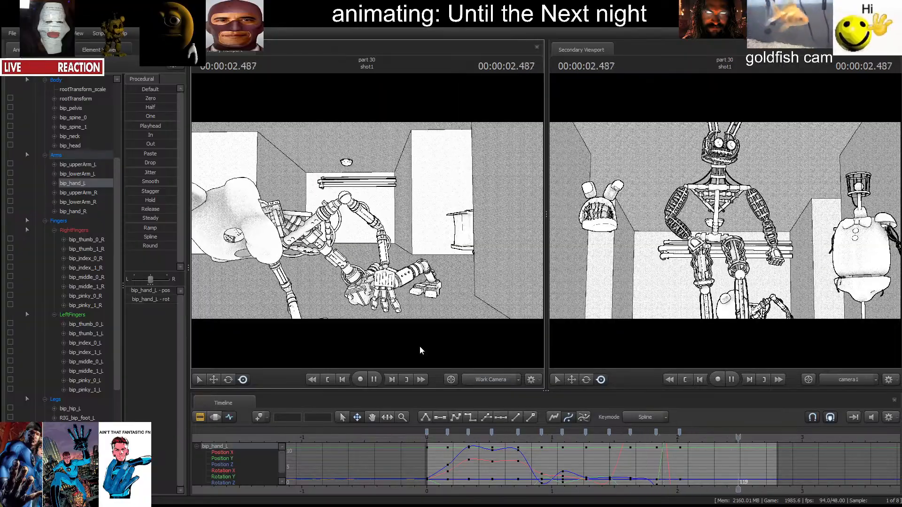
click(329, 380)
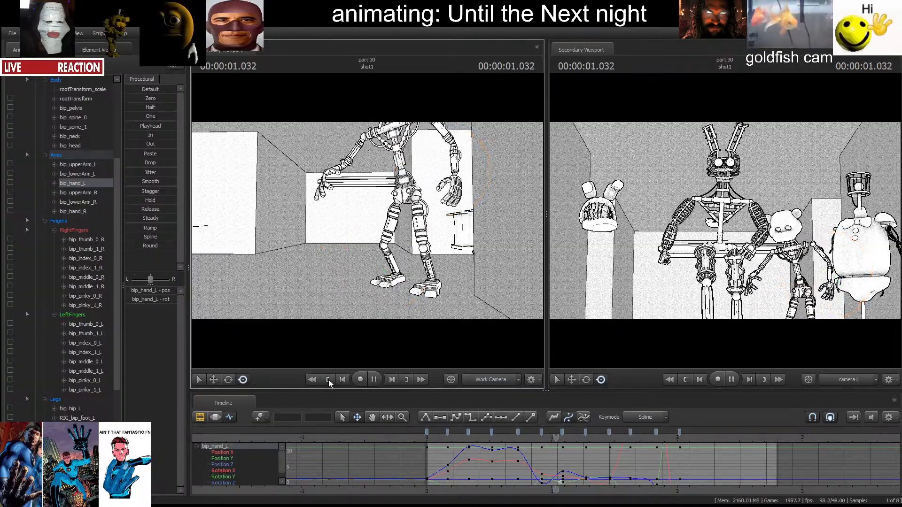
click(328, 380)
key(space)
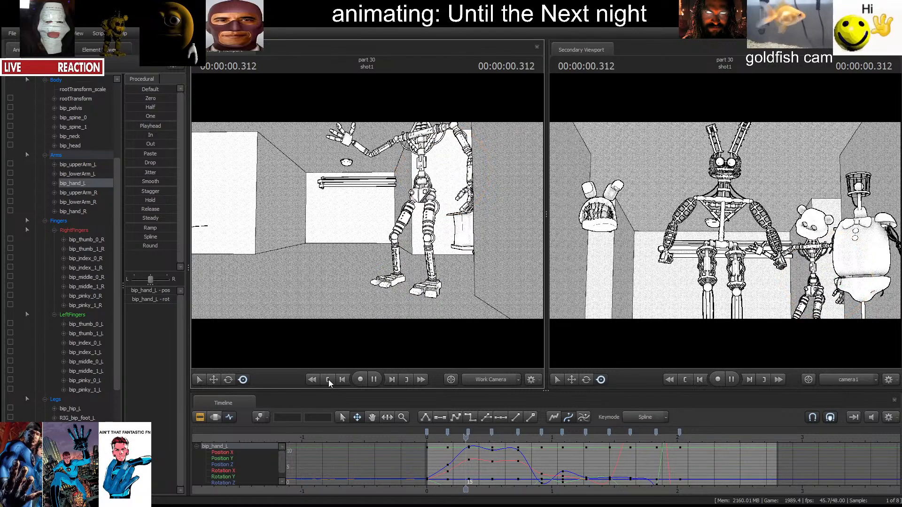
click(329, 380)
Select bip_lowerEndoJaw and keyframe its rotation from the start of shot1 to about 1.5 seconds.
mouse_move(363, 226)
mouse_down()
mouse_move(364, 197)
mouse_move(353, 188)
mouse_move(364, 227)
mouse_up()
key(w)
click(375, 223)
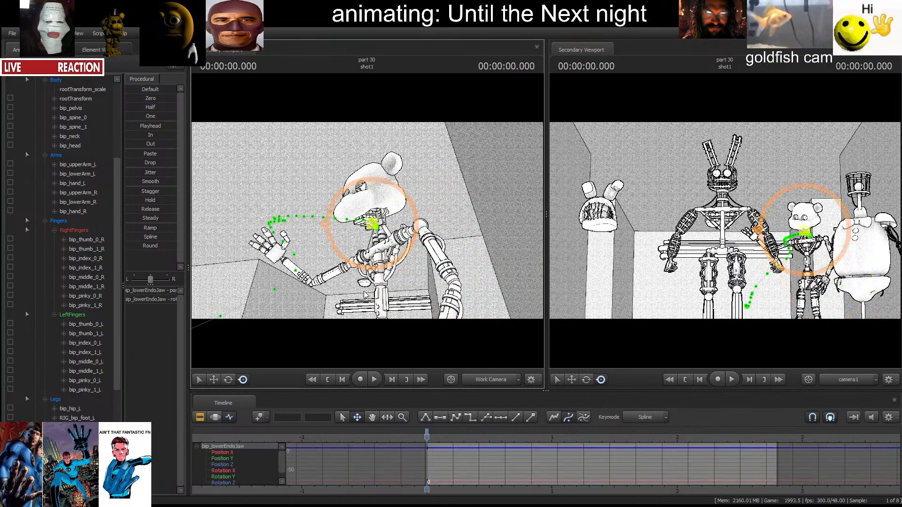
key(space)
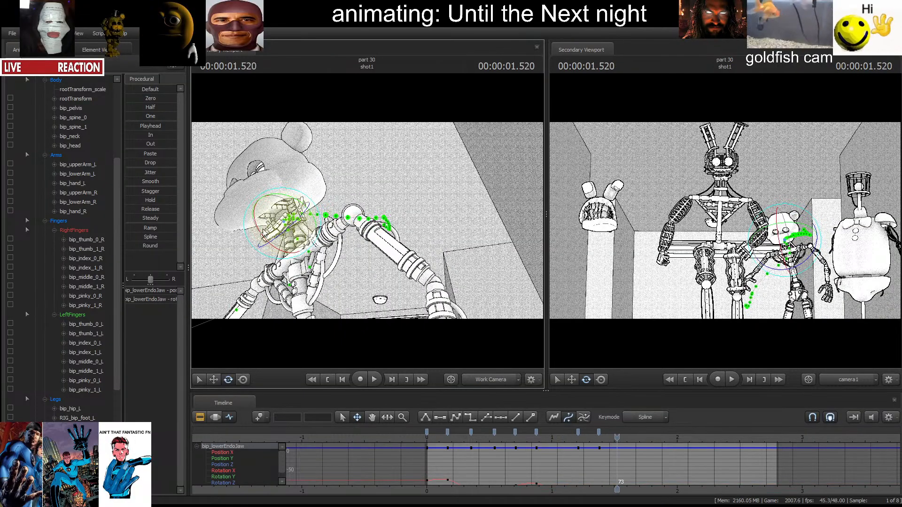
drag(261, 220, 308, 228)
Keyframe the rotation of bip_lowerEndoJaw through the rest of the fall, up to about 2.35 seconds.
key(space)
key(space)
key(space)
key(space)
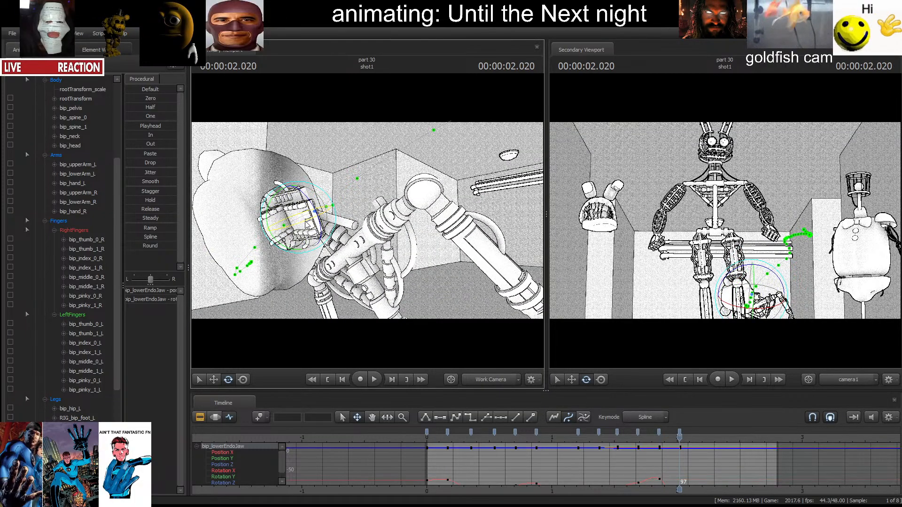
key(space)
key(space)
drag(252, 283, 250, 276)
key(space)
key(space)
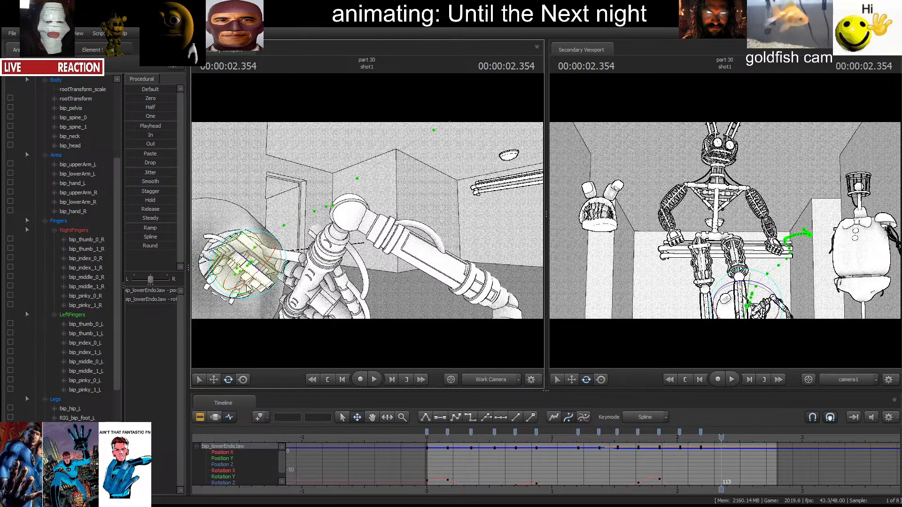
Play back shot1 through camera1 to review the jaw motion, and return to its start.
click(670, 380)
key(space)
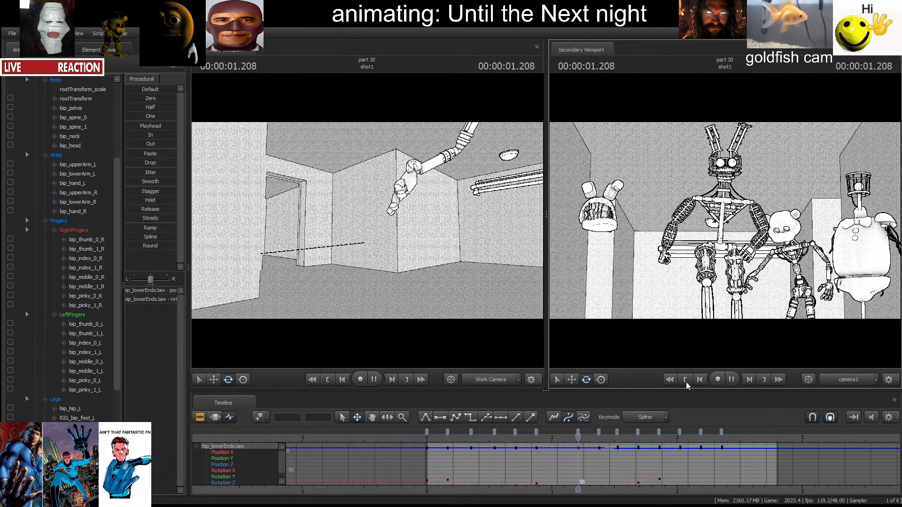
key(space)
click(686, 382)
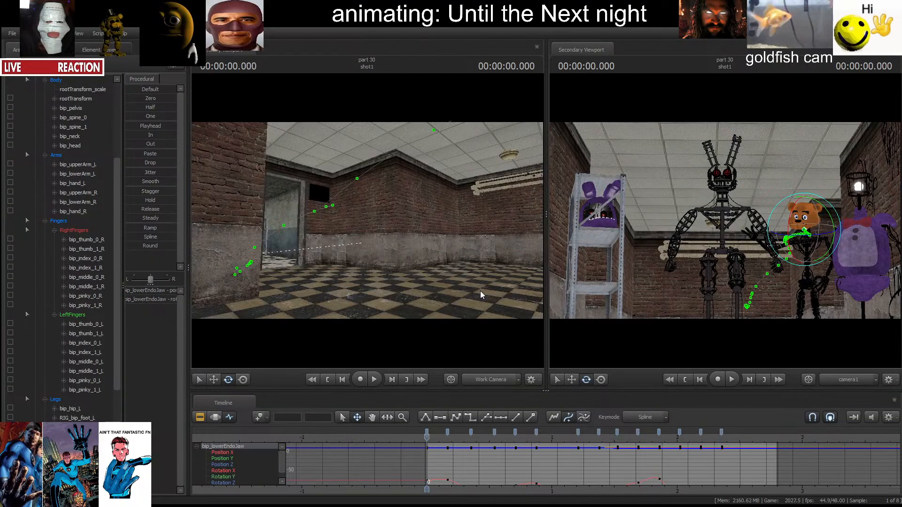
Replay shot1 from its start with textures and scene lighting displayed, stopping at about 1.44 seconds.
key(space)
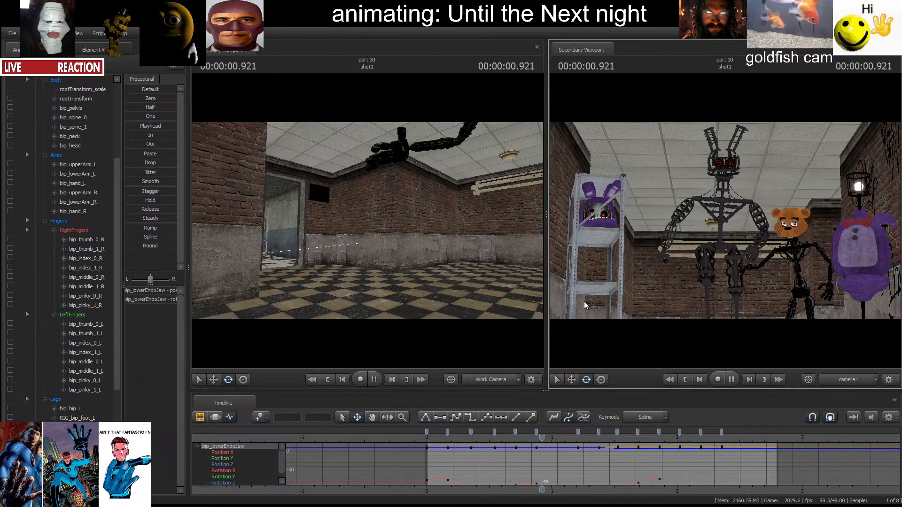
key(space)
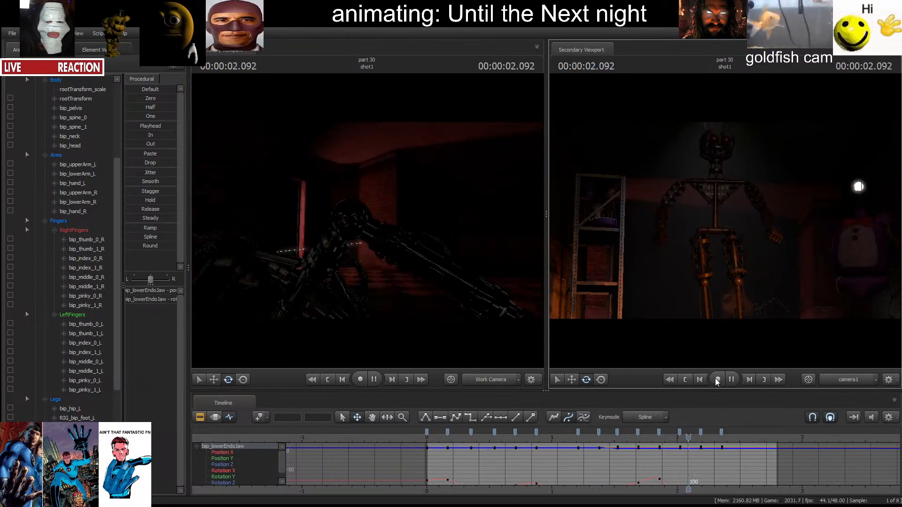
key(space)
click(688, 380)
key(space)
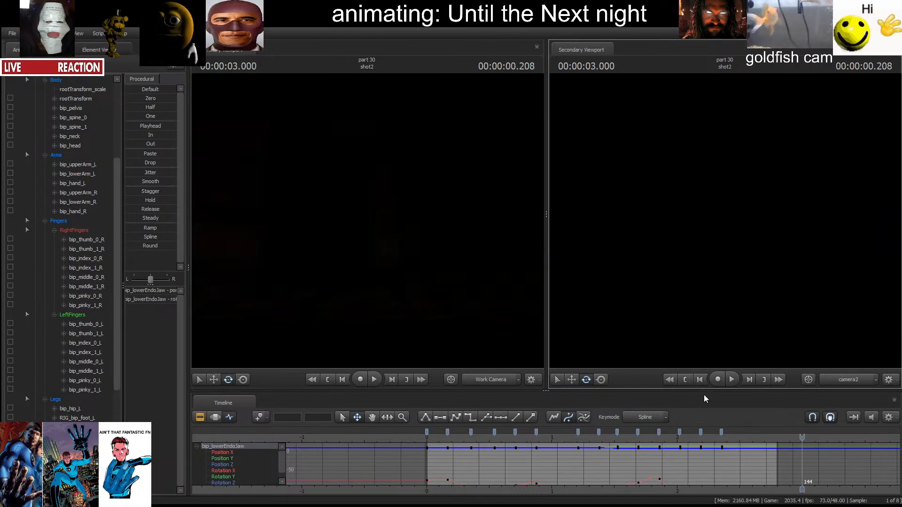
click(684, 379)
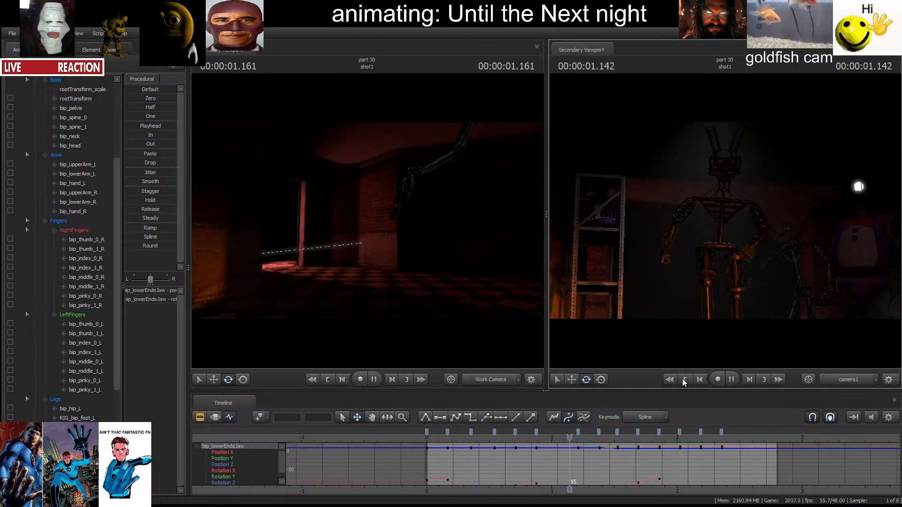
key(space)
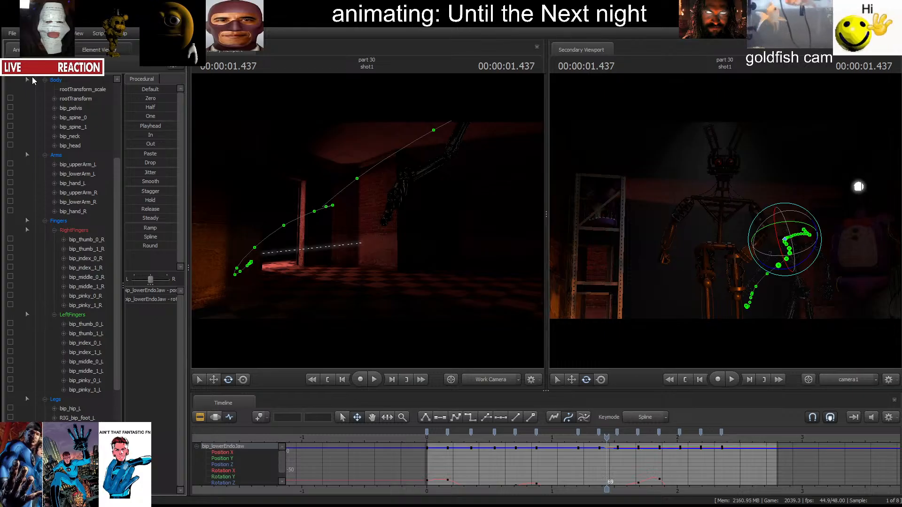
Add light6 to shot1 and, looking through it, position it beside the caged lamp, aimed towards the endoskeleton.
click(36, 88)
scroll(84, 385, down, 6)
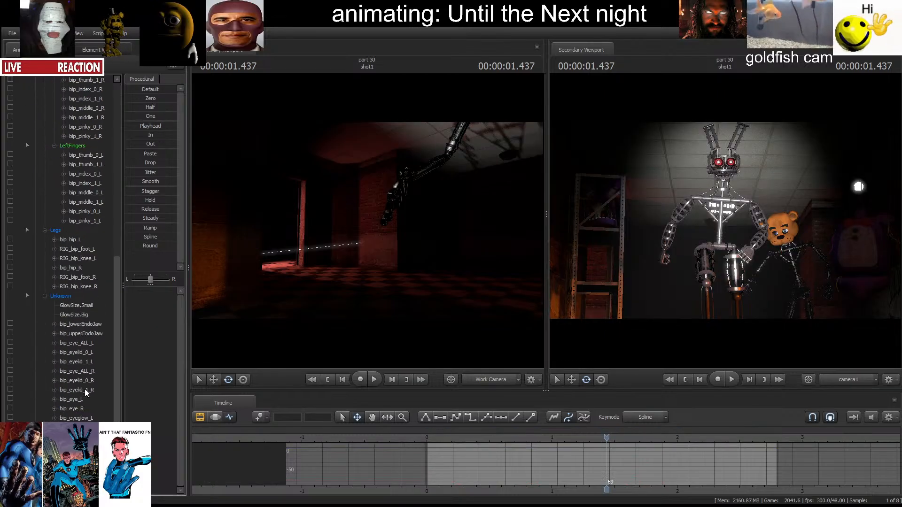
scroll(58, 178, up, 11)
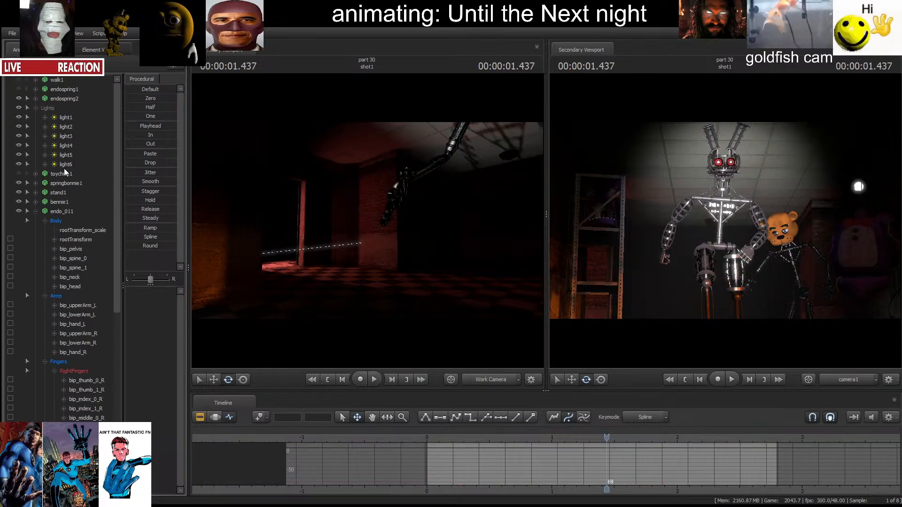
drag(64, 166, 388, 181)
key(w)
key(s)
key(w)
key(s)
mouse_move(367, 221)
mouse_down()
mouse_move(367, 231)
mouse_move(368, 220)
mouse_up()
scroll(368, 221, up, 5)
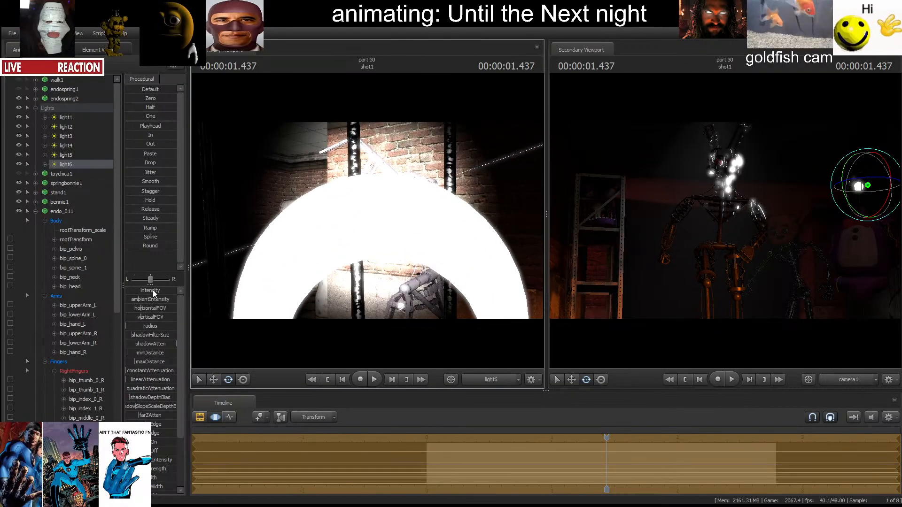
Lower the intensity of light6 and check the lighting through the Work Camera and camera1.
drag(154, 294, 136, 293)
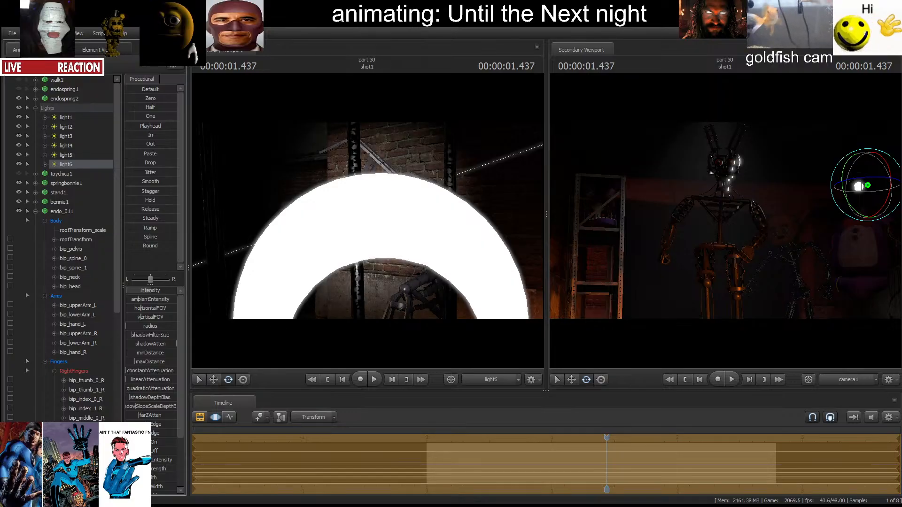
scroll(59, 249, down, 5)
scroll(74, 185, up, 4)
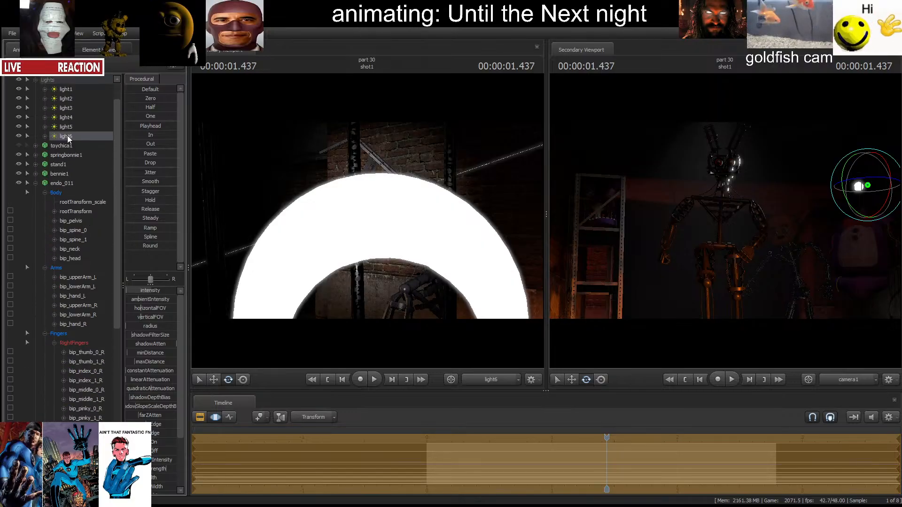
click(498, 383)
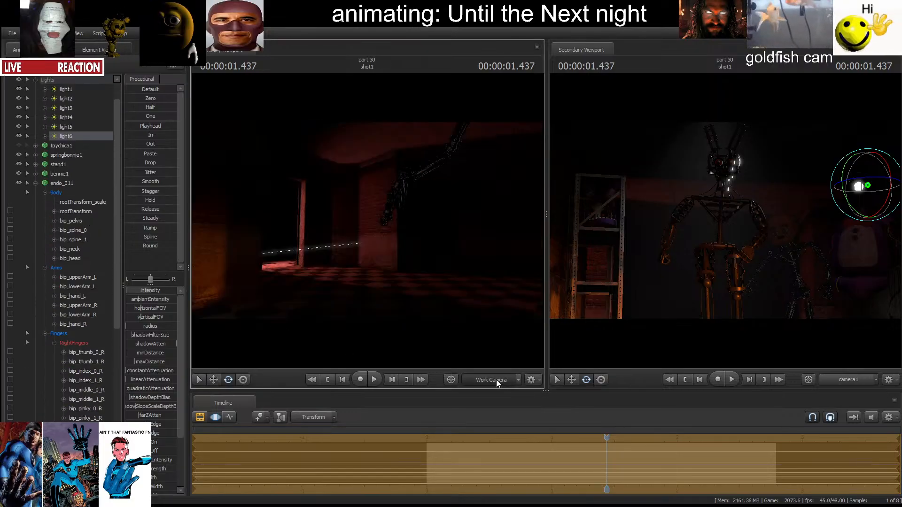
click(498, 384)
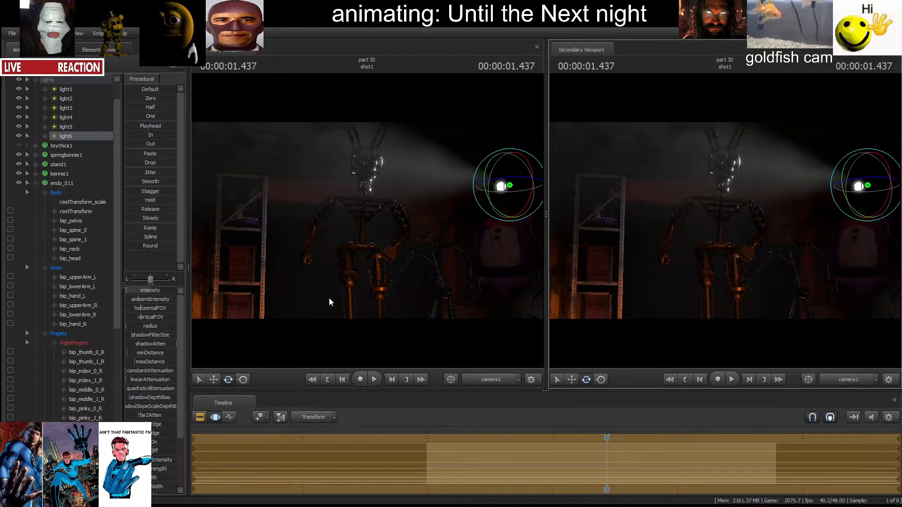
Reposition light6 below the caged lamp, aim it up at the lamp, and check the result through camera1.
drag(68, 134, 392, 188)
drag(395, 222, 393, 189)
key(s)
scroll(395, 198, down, 8)
scroll(368, 221, down, 4)
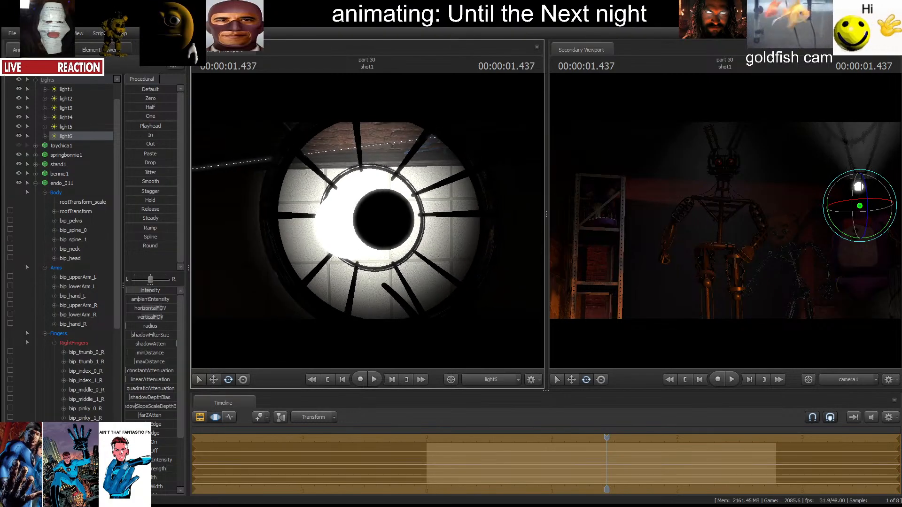
click(199, 417)
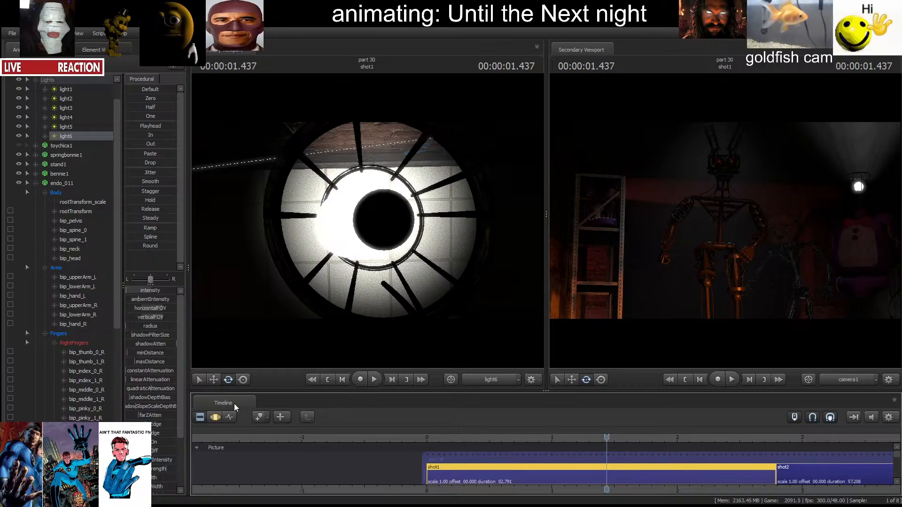
click(215, 417)
Lower the intensity of light6 further and move it farther away from the caged lamp.
drag(129, 290, 127, 291)
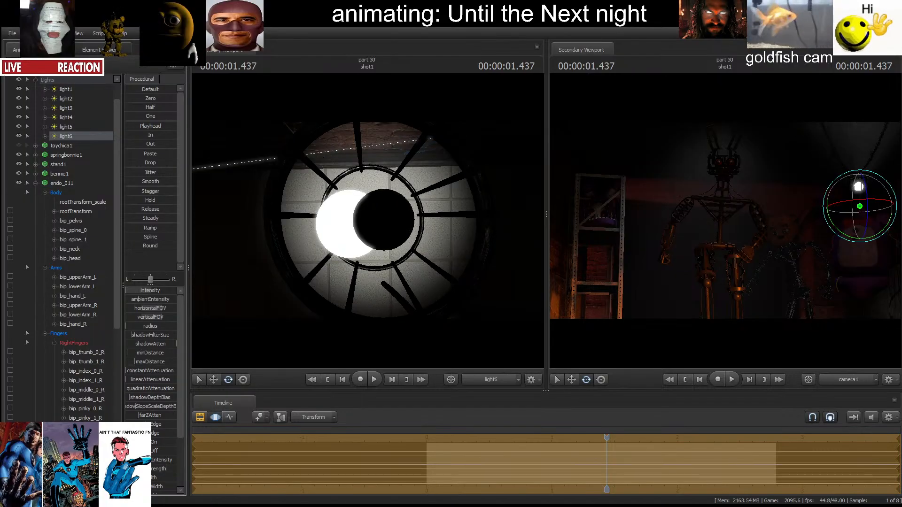
drag(389, 248, 388, 247)
key(s)
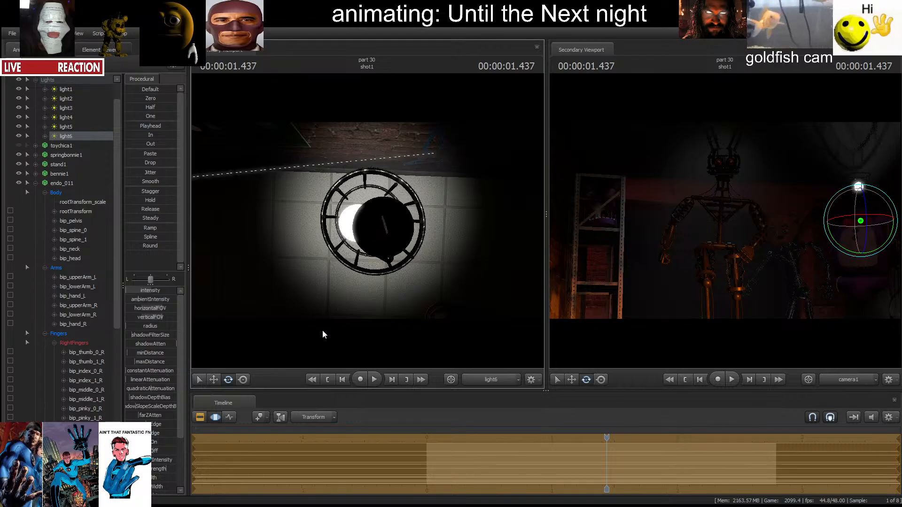
click(200, 418)
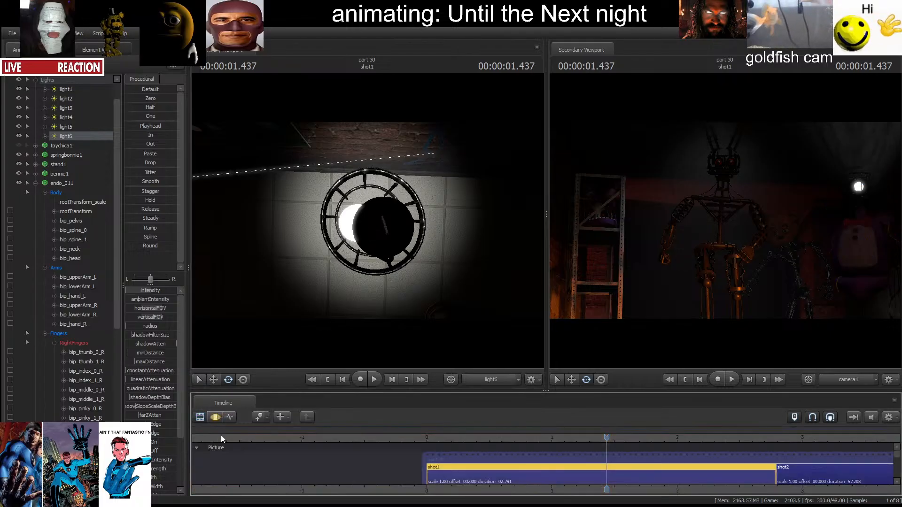
Fine-tune the distance and angle of light6 under the caged lamp, checking its glow through camera1.
click(216, 417)
drag(312, 309, 312, 308)
key(s)
scroll(368, 221, up, 1)
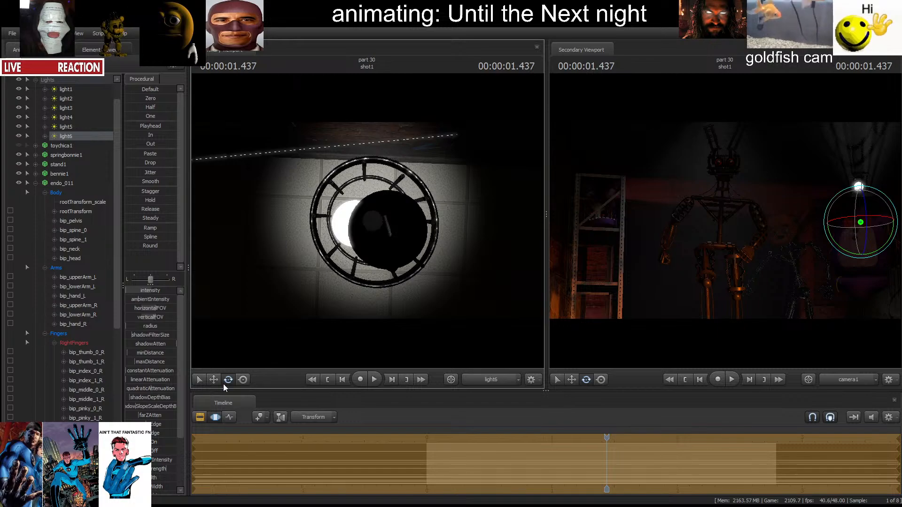
click(201, 417)
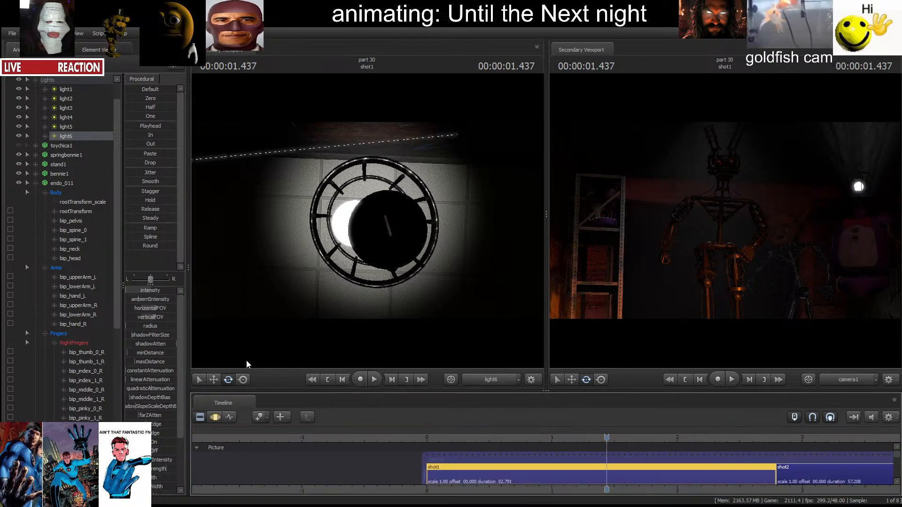
click(219, 418)
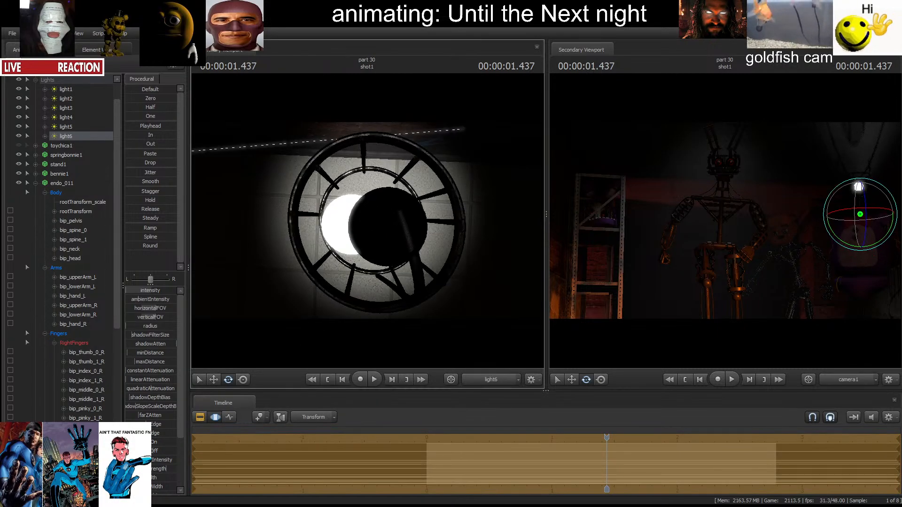
right_drag(368, 222, 381, 209)
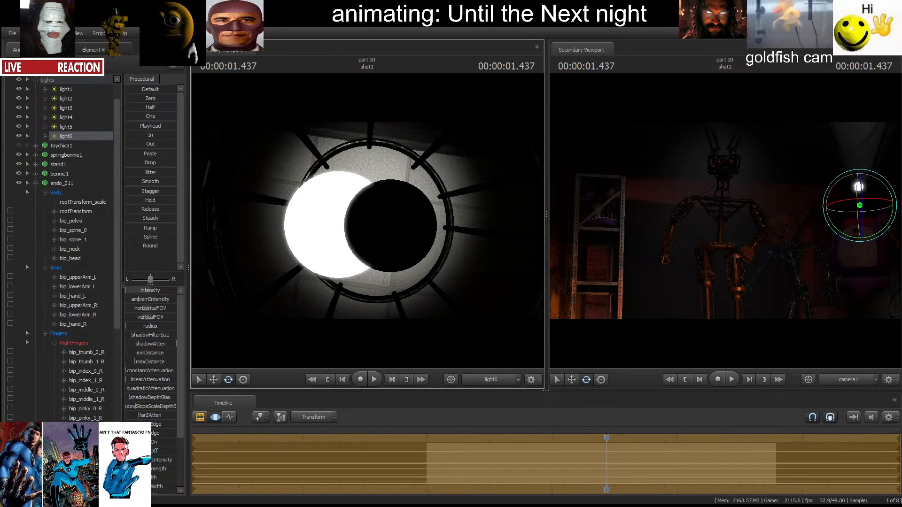
key(s)
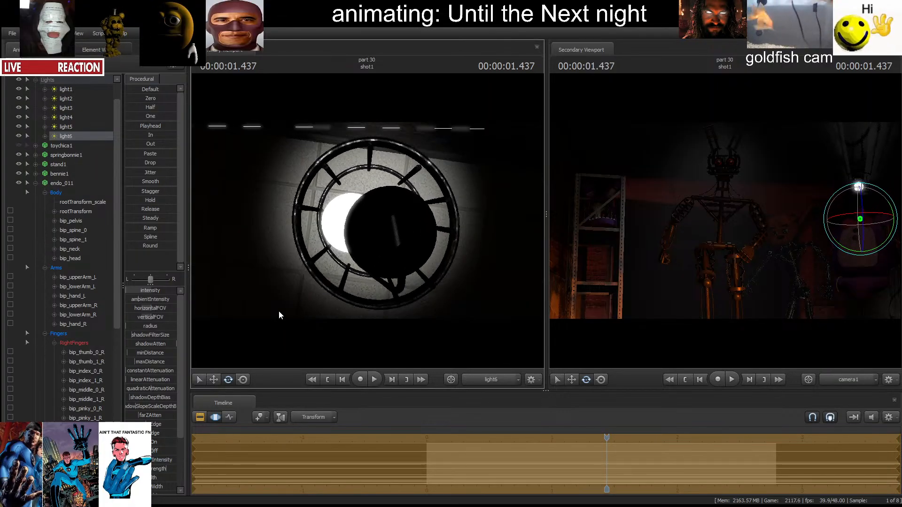
click(200, 417)
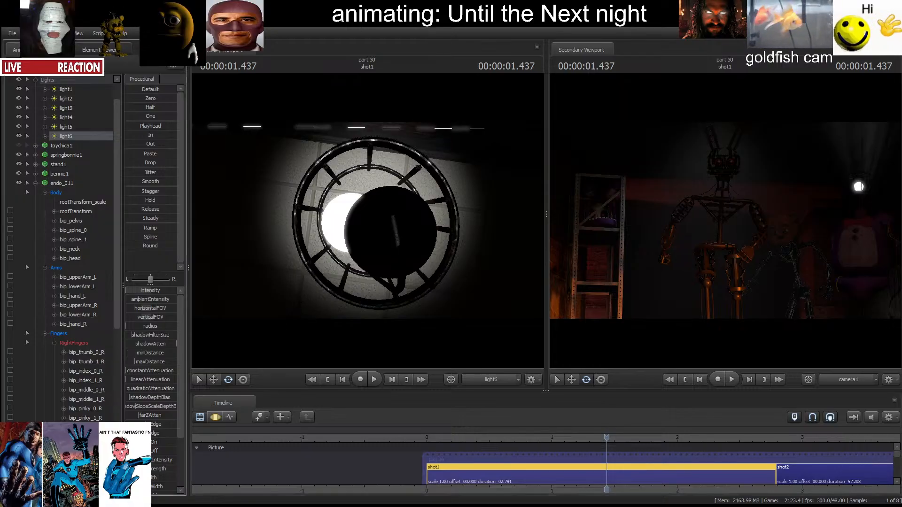
Add light7 near the caged lamp, aim it across the room at the endoskeleton and shelf, and lower its intensity.
click(30, 82)
drag(59, 148, 330, 163)
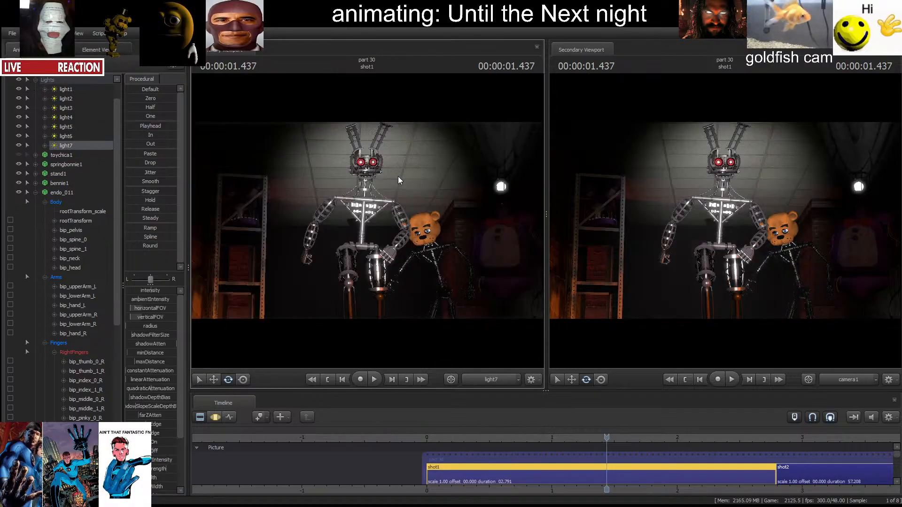
click(215, 418)
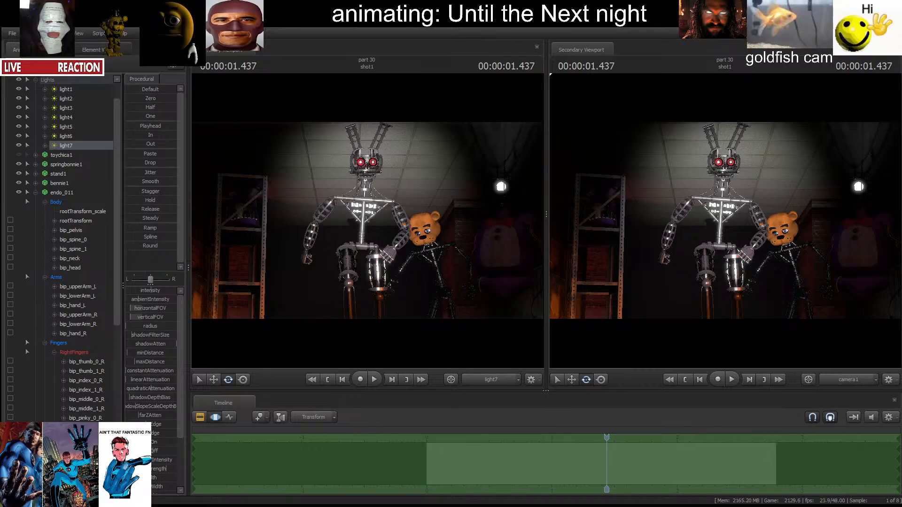
drag(438, 237, 382, 219)
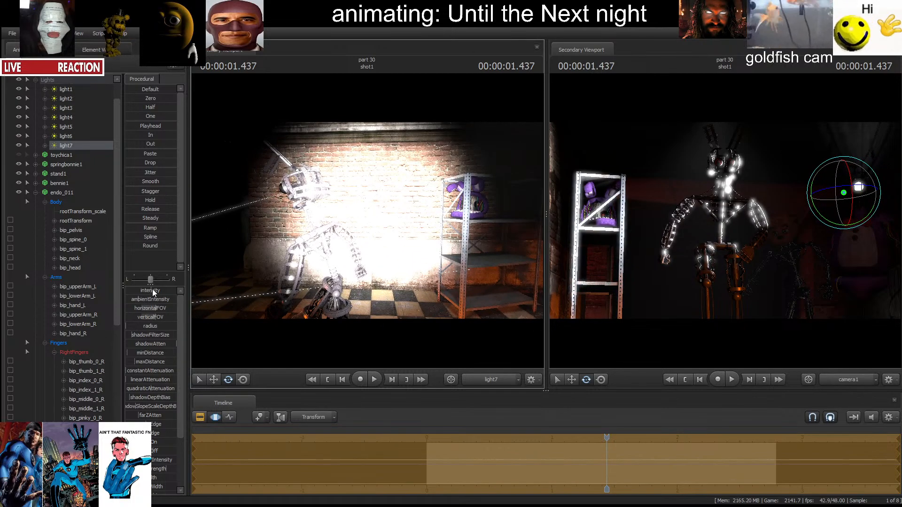
mouse_move(153, 293)
mouse_down()
mouse_move(132, 292)
mouse_move(144, 293)
mouse_up()
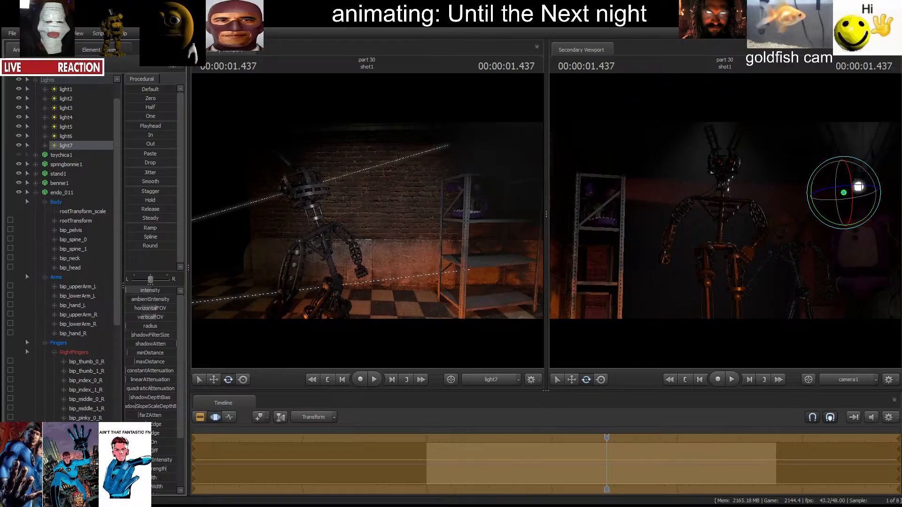
Play back shot1 with the new lights to review the lighting, and return to its start.
click(686, 379)
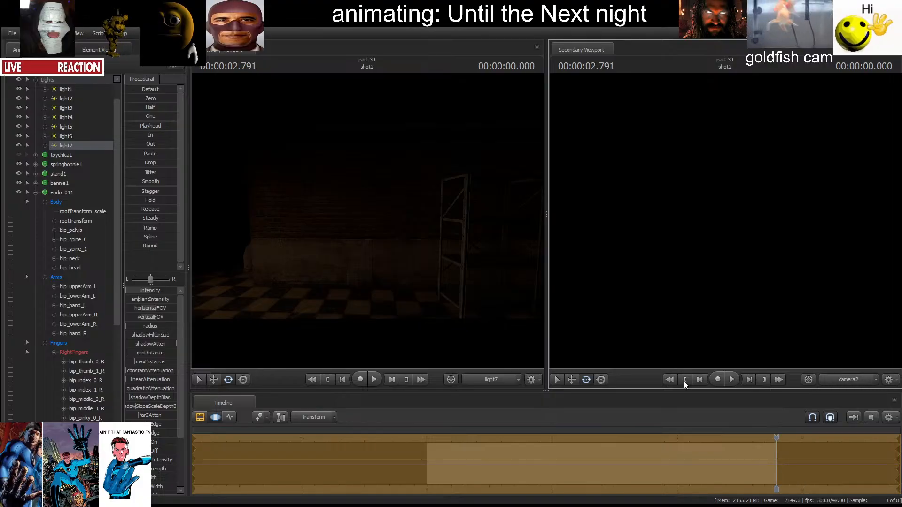
click(684, 380)
click(681, 380)
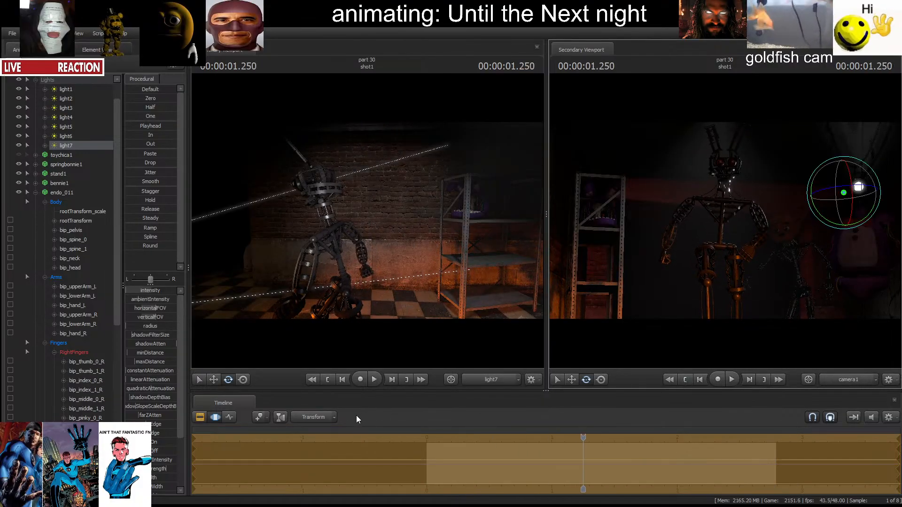
key(space)
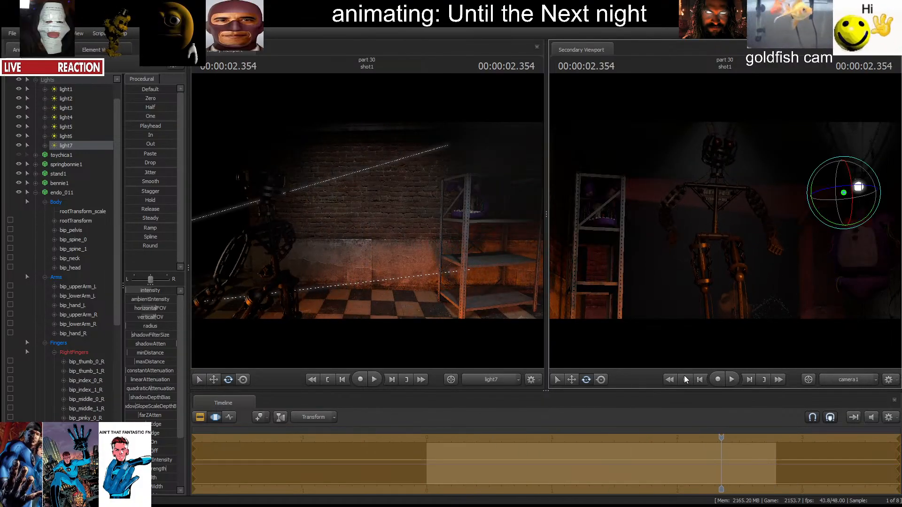
click(684, 380)
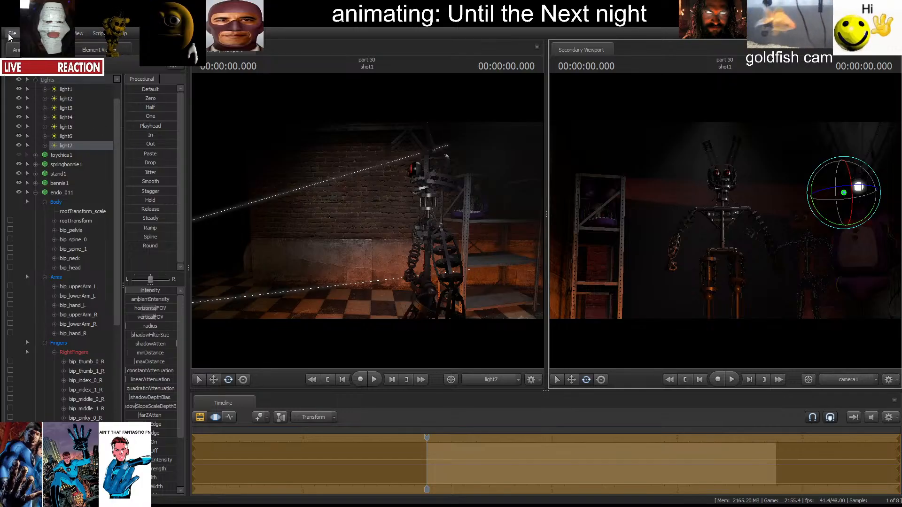
Save the session.
click(10, 37)
click(19, 67)
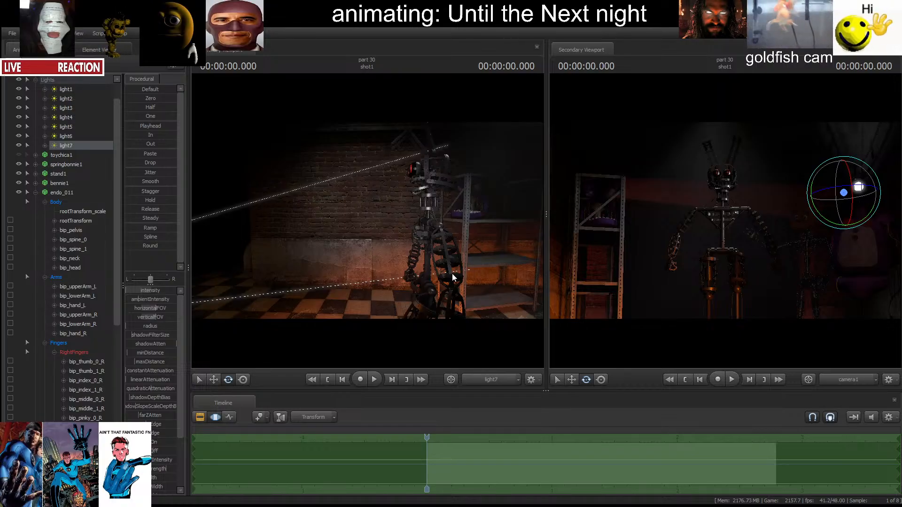
click(492, 295)
Add a fire particle effect at the start of shot1 and view it through the Work Camera with scene lighting off.
click(202, 418)
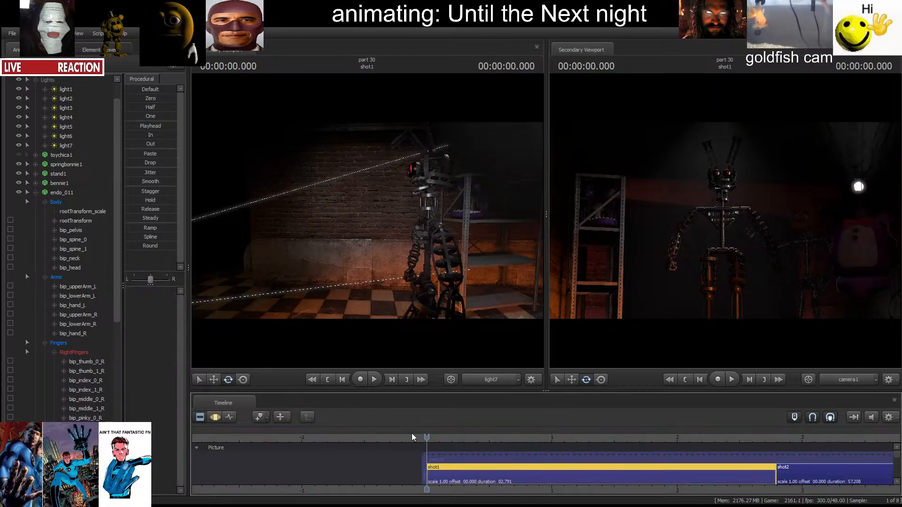
click(427, 437)
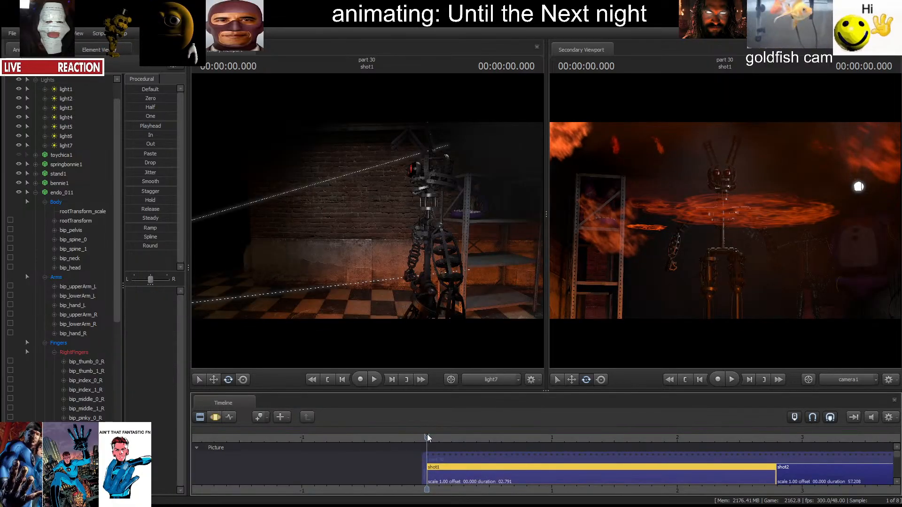
scroll(78, 379, down, 10)
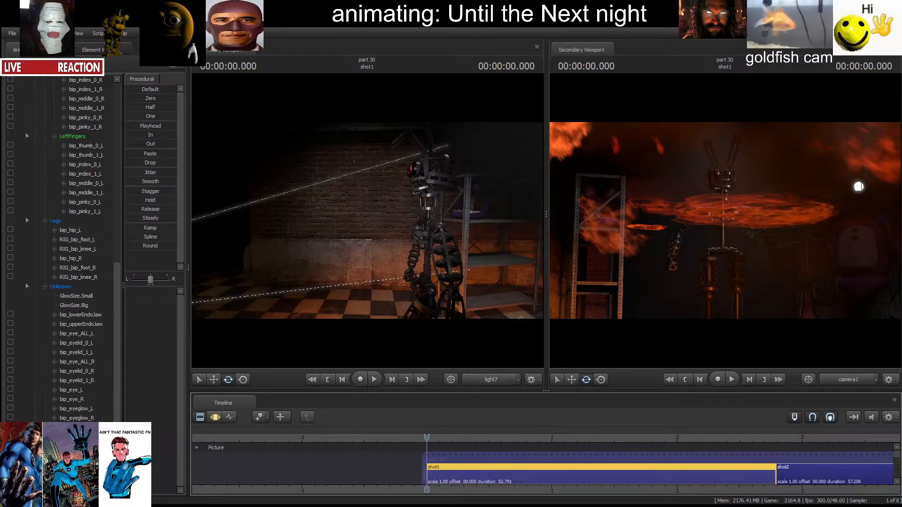
click(464, 385)
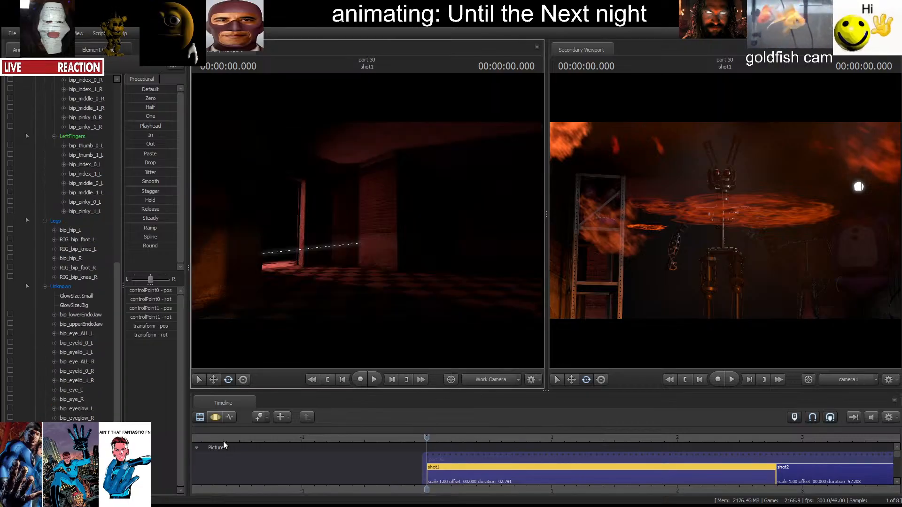
mouse_move(376, 226)
mouse_down()
mouse_move(367, 221)
mouse_move(385, 242)
mouse_move(367, 222)
mouse_up()
key(space)
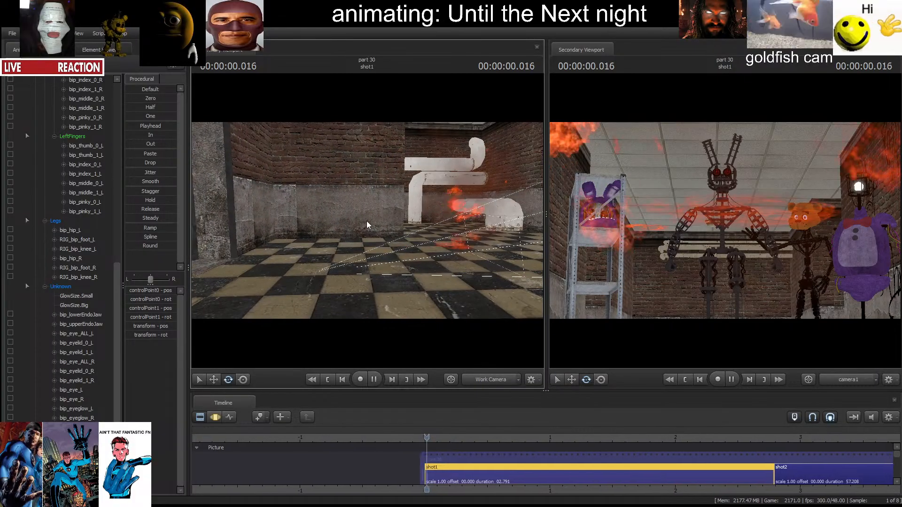
key(space)
click(314, 384)
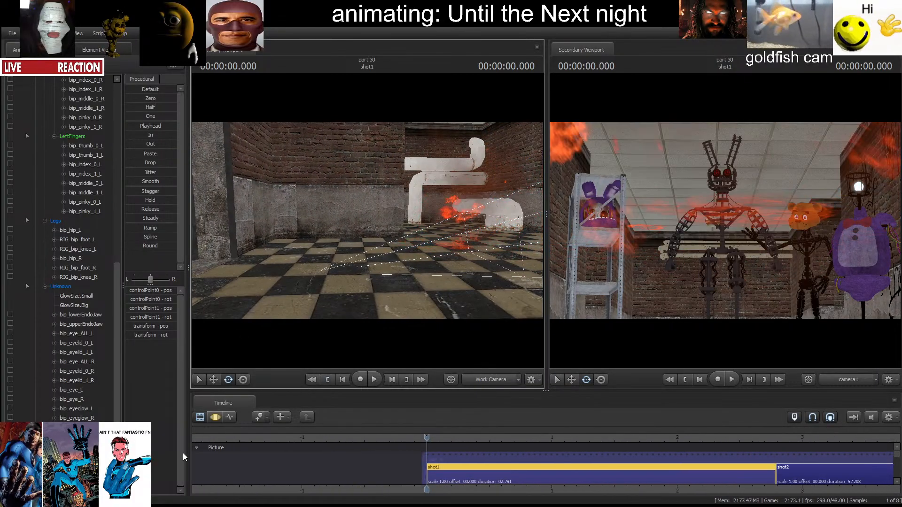
Move the fire particle effect down to the floor at the endoskeleton's feet and play shot1 to about 1.73 seconds.
click(215, 418)
drag(301, 336, 329, 329)
key(w)
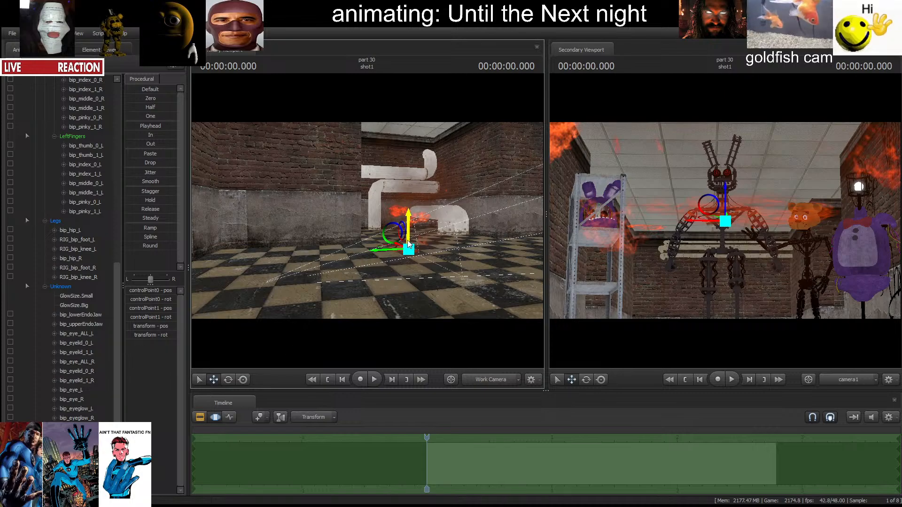
drag(393, 234, 625, 236)
drag(461, 245, 554, 272)
drag(409, 242, 354, 199)
key(space)
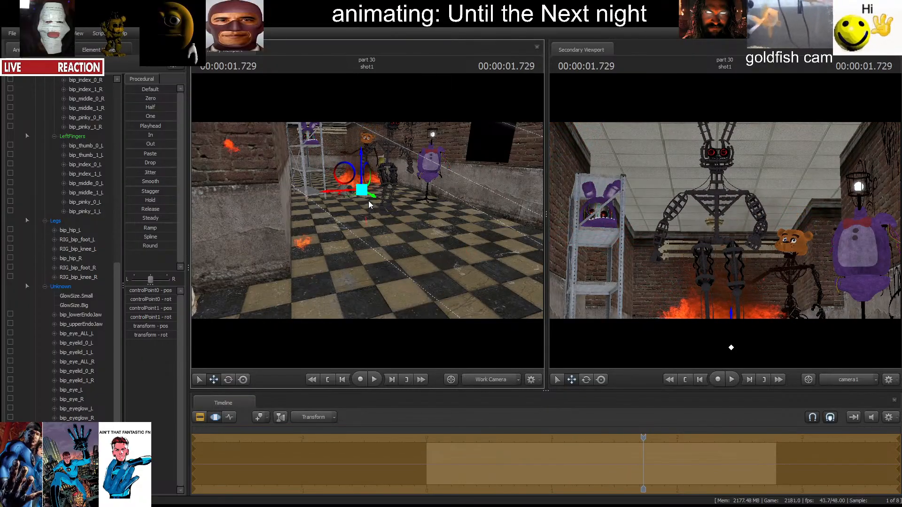
Reposition the fire effect on the floor behind the endoskeleton near the bear-headed figure, and replay shot1 with scene lighting off and on.
key(space)
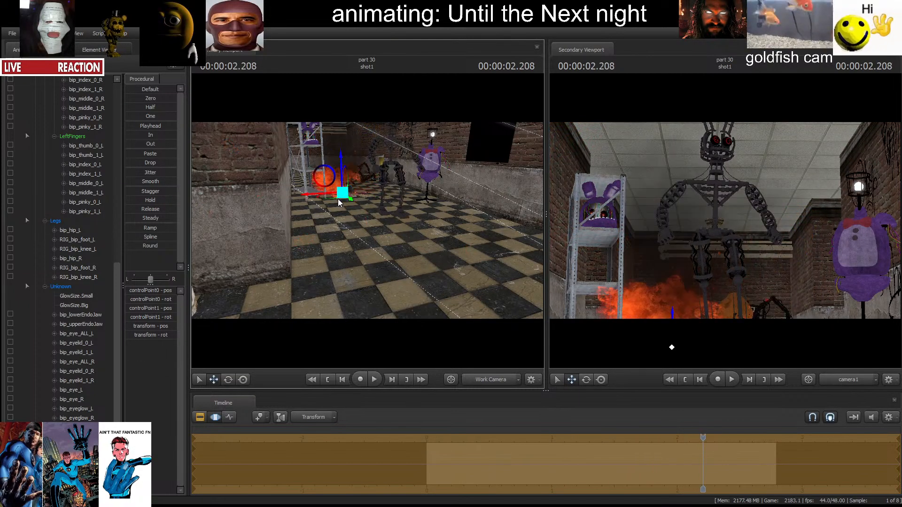
click(342, 380)
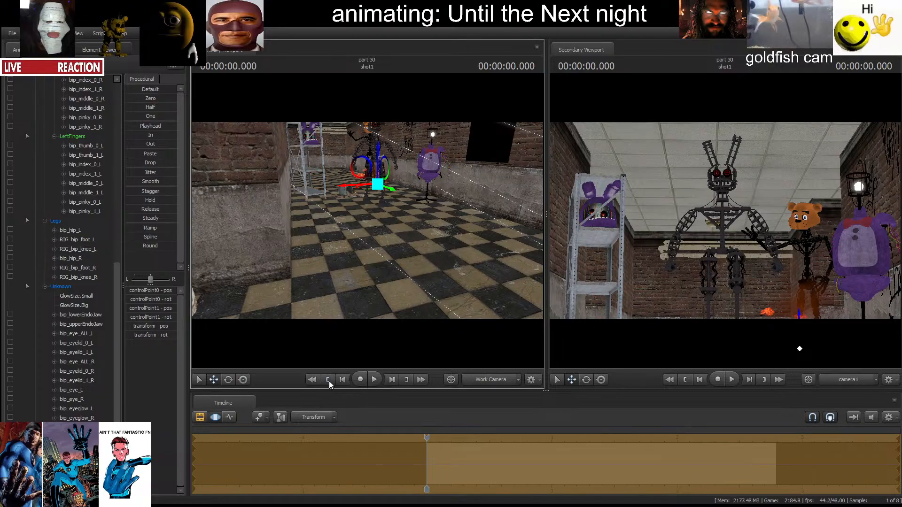
key(space)
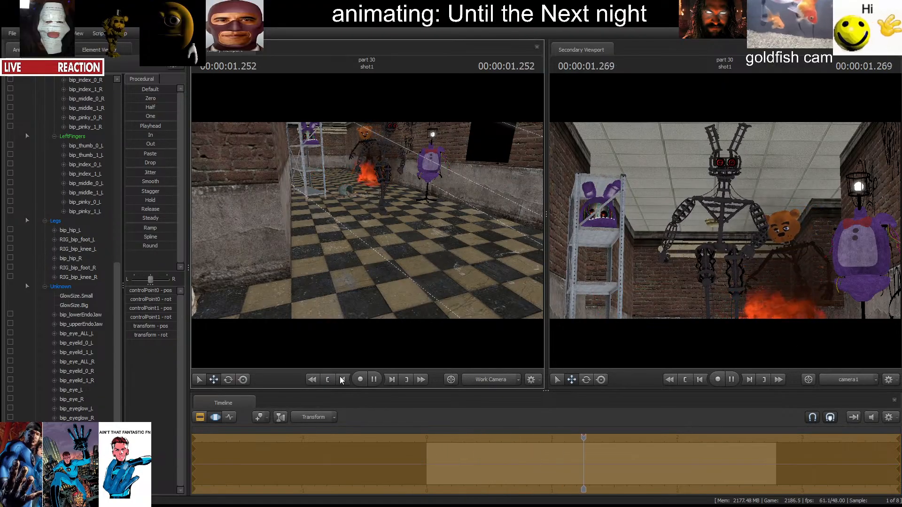
key(space)
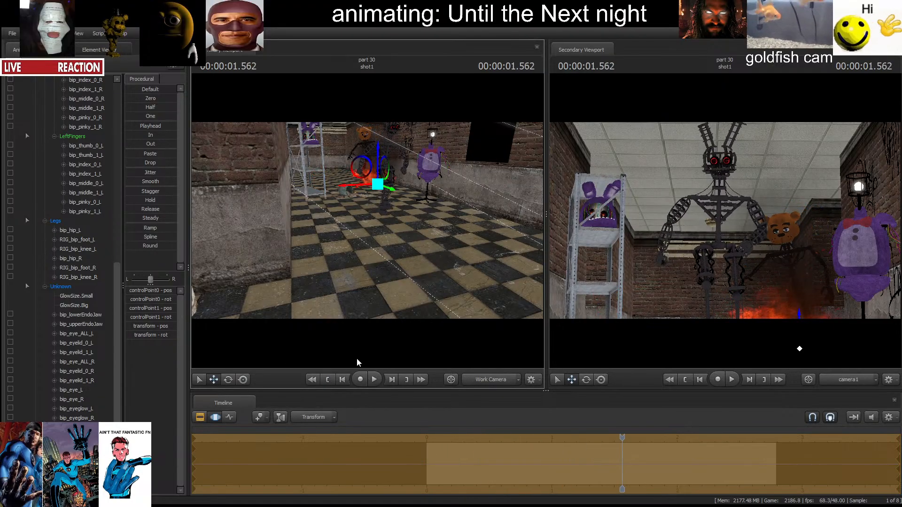
key(space)
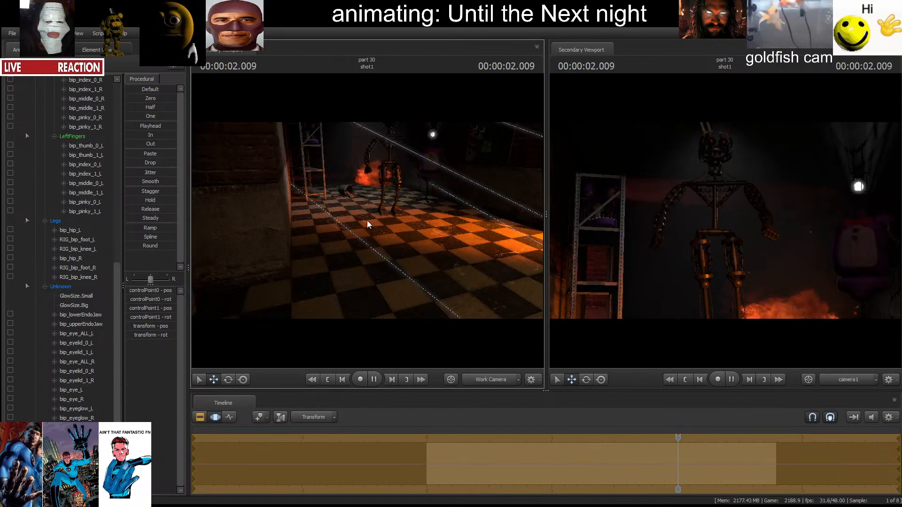
key(space)
click(685, 380)
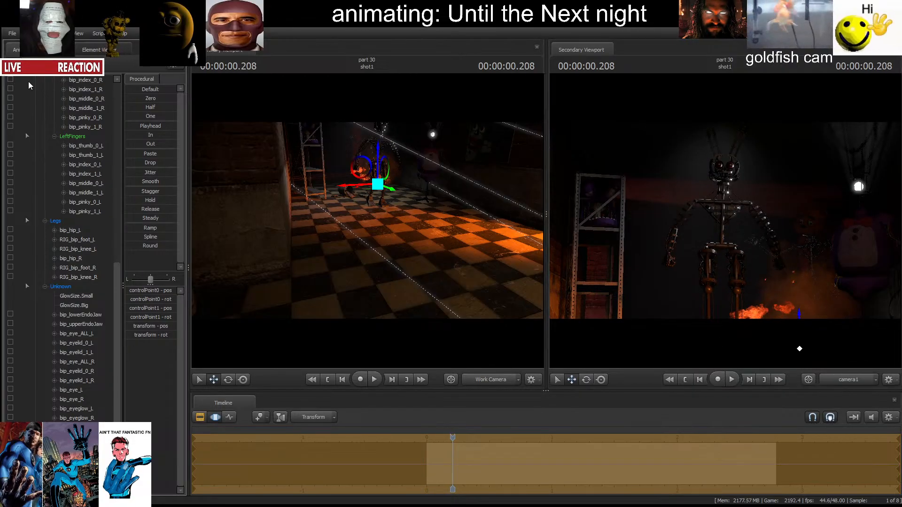
Add a new light aimed up at the bear-headed figure, lower its intensity and tint it orange-red.
scroll(56, 203, up, 10)
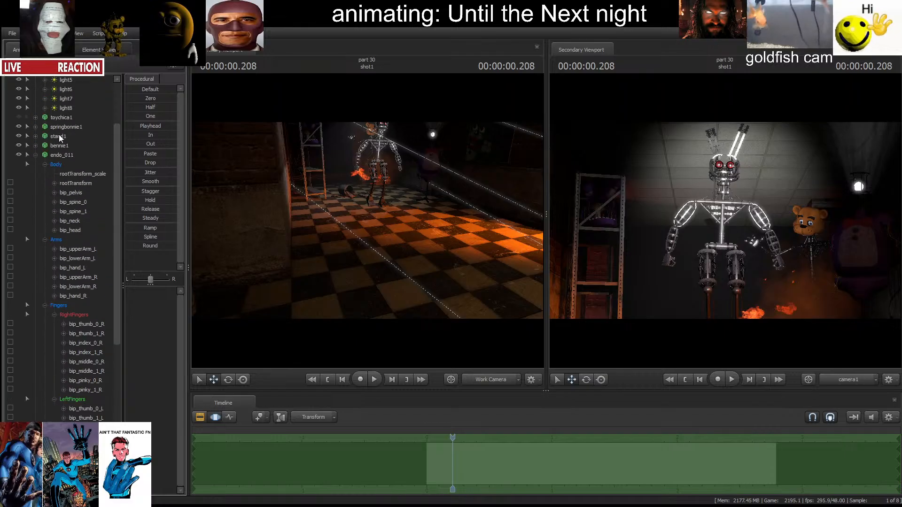
click(66, 136)
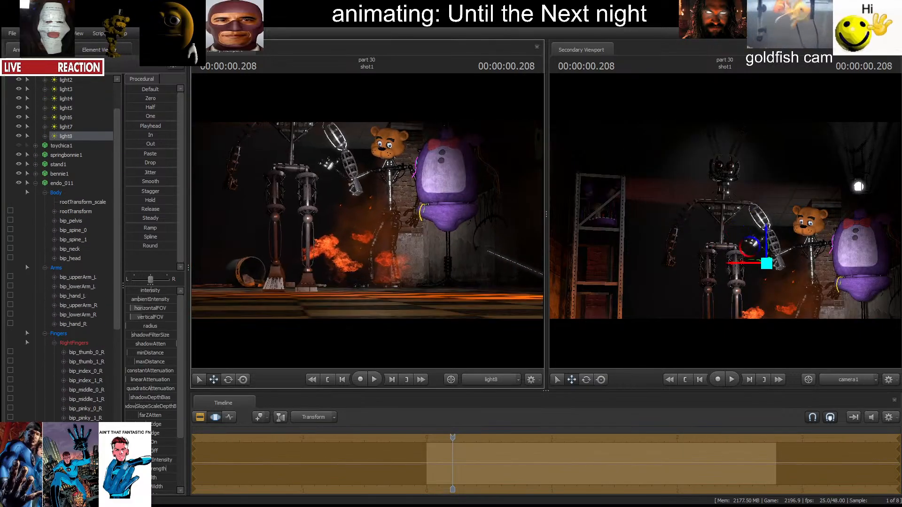
drag(376, 221, 402, 182)
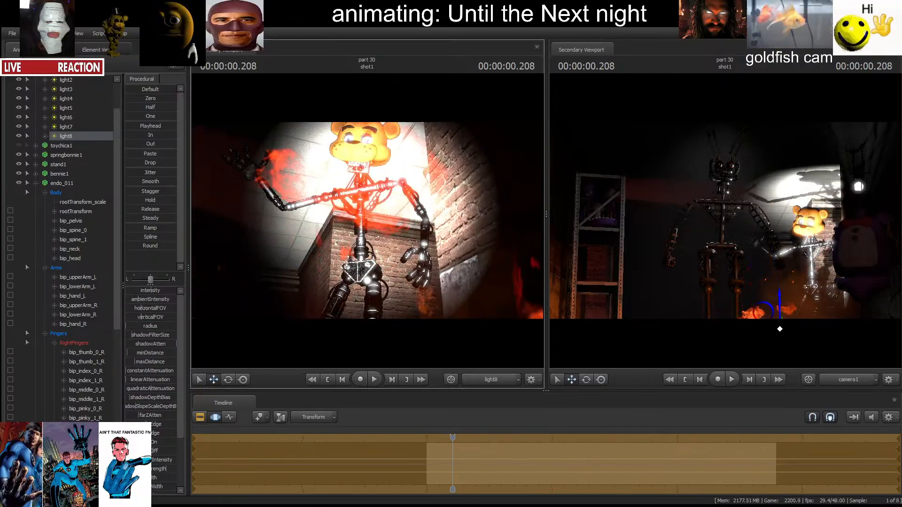
drag(151, 291, 126, 291)
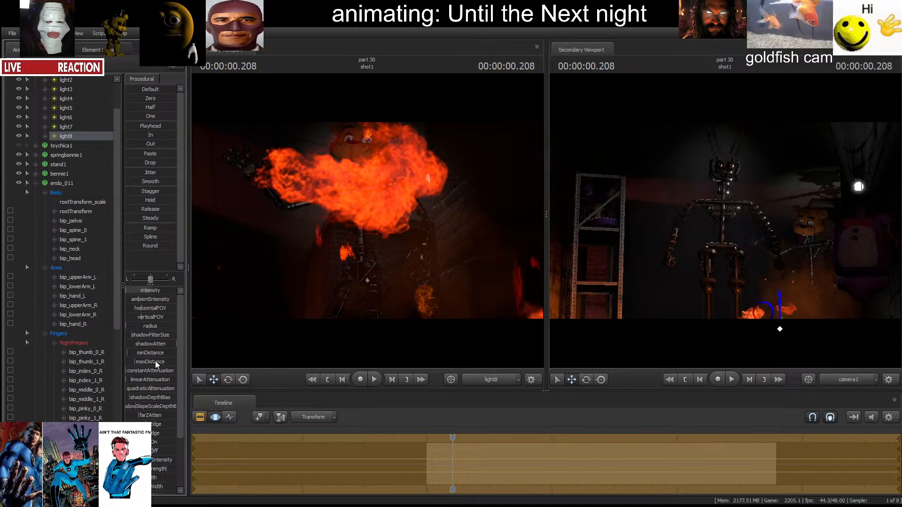
scroll(155, 361, down, 3)
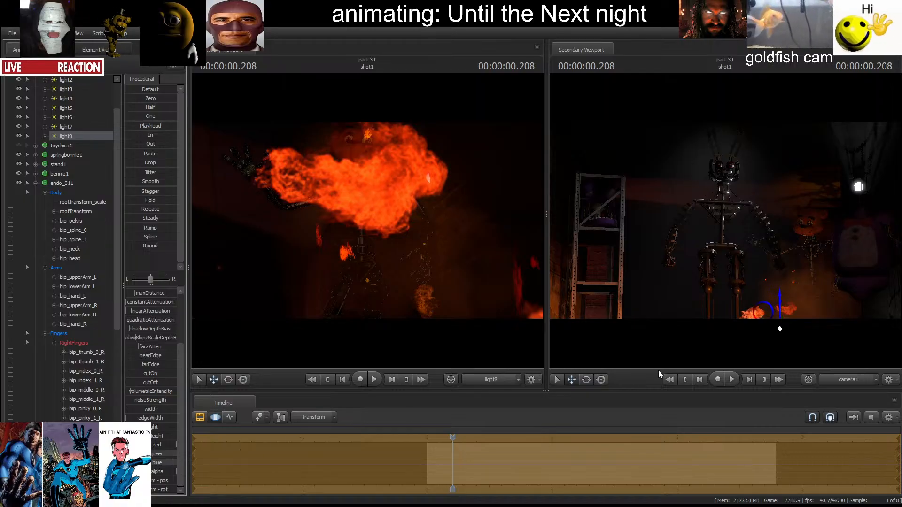
Play back shot1 to check the orange light on the bear-headed figure, and return to its start.
click(684, 383)
key(space)
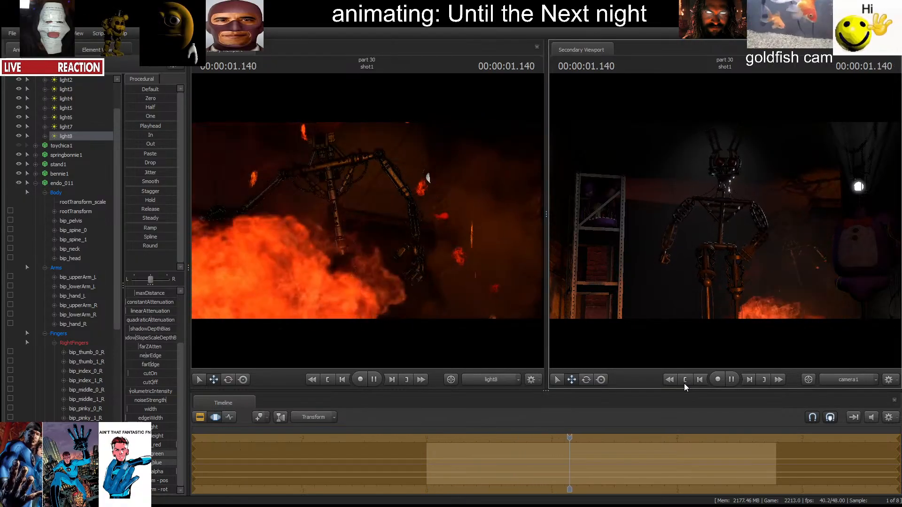
key(space)
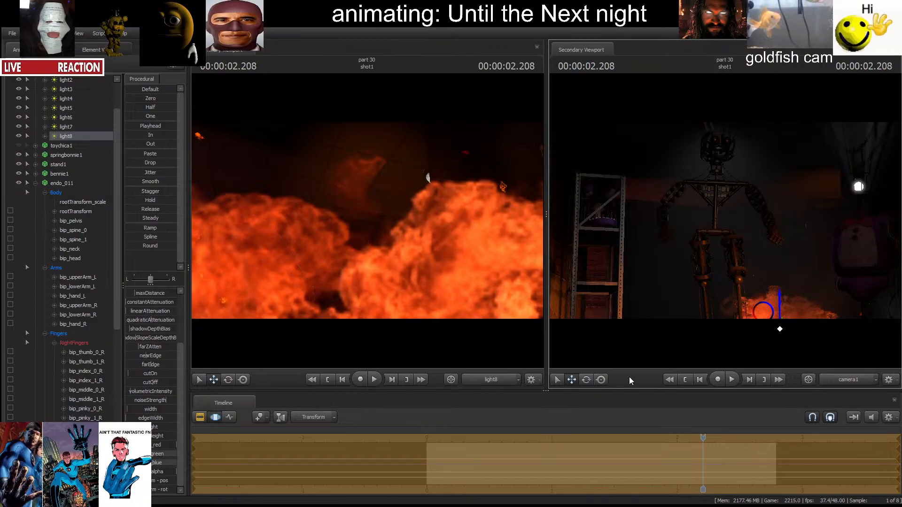
click(685, 379)
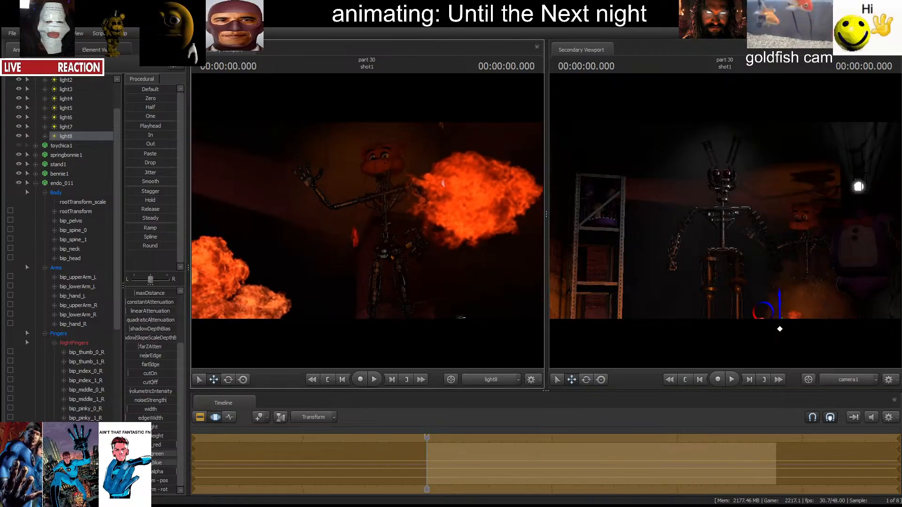
Pull the orange light farther back from the bear-headed figure and replay shot1 to about 1.52 seconds.
key(s)
mouse_move(388, 225)
mouse_down()
mouse_move(381, 224)
mouse_move(389, 225)
mouse_up()
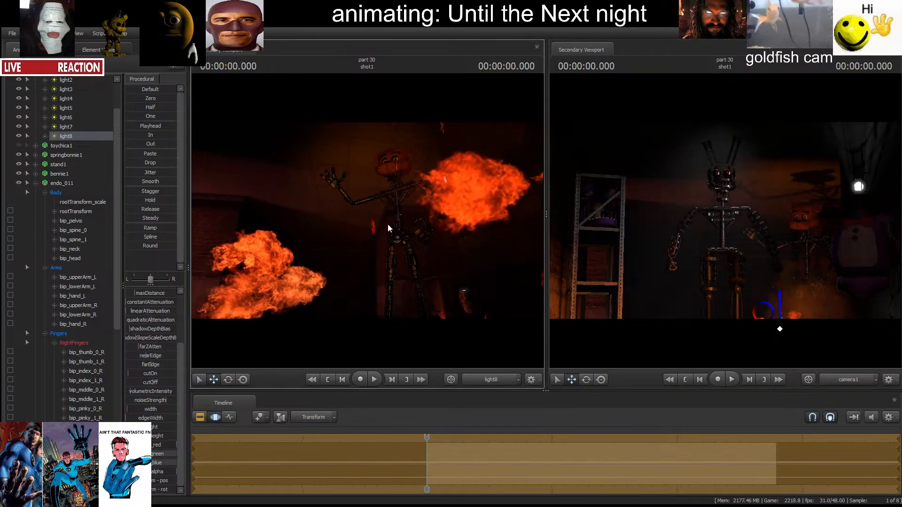
key(space)
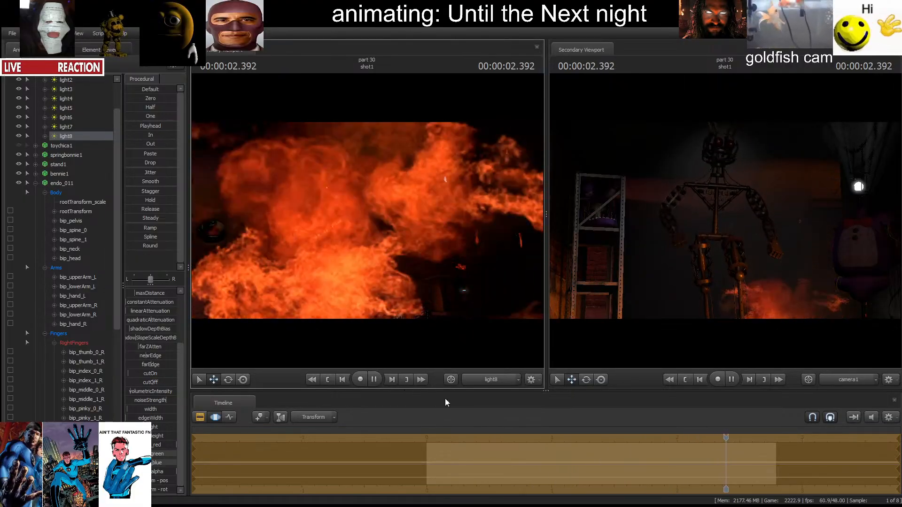
click(685, 379)
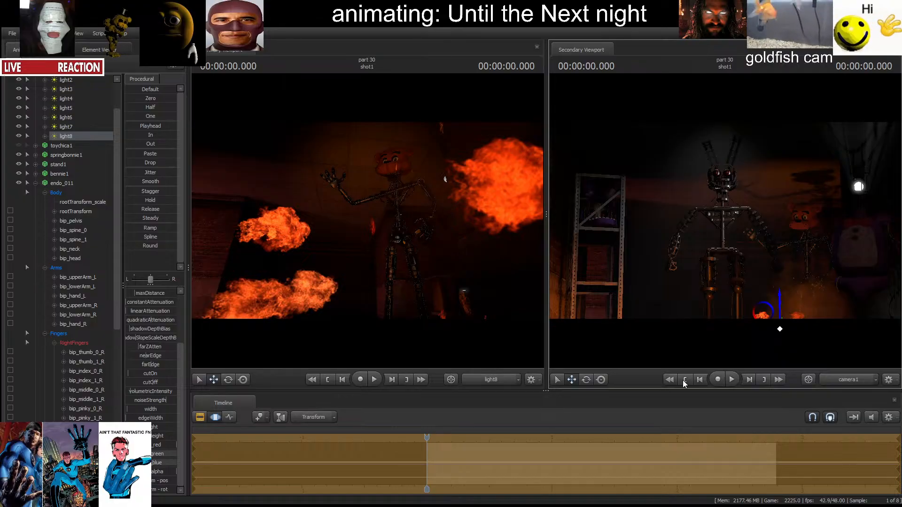
key(space)
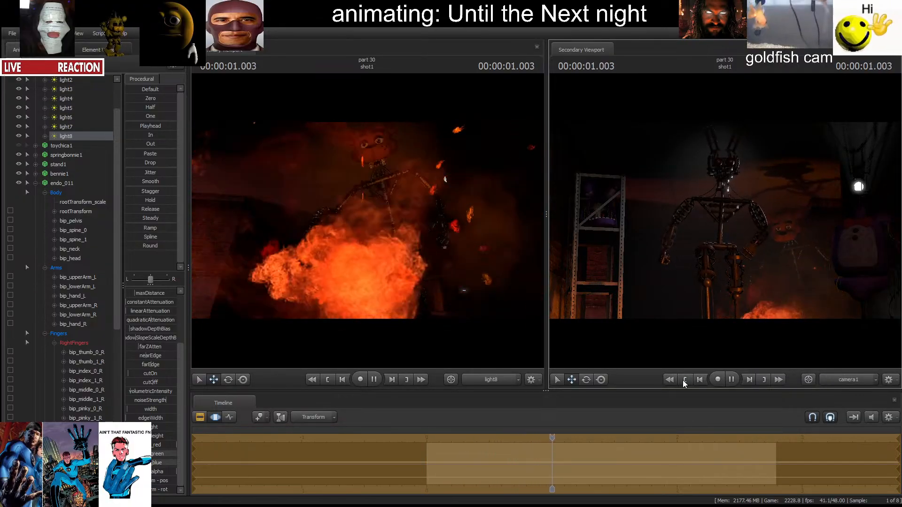
key(space)
key(space)
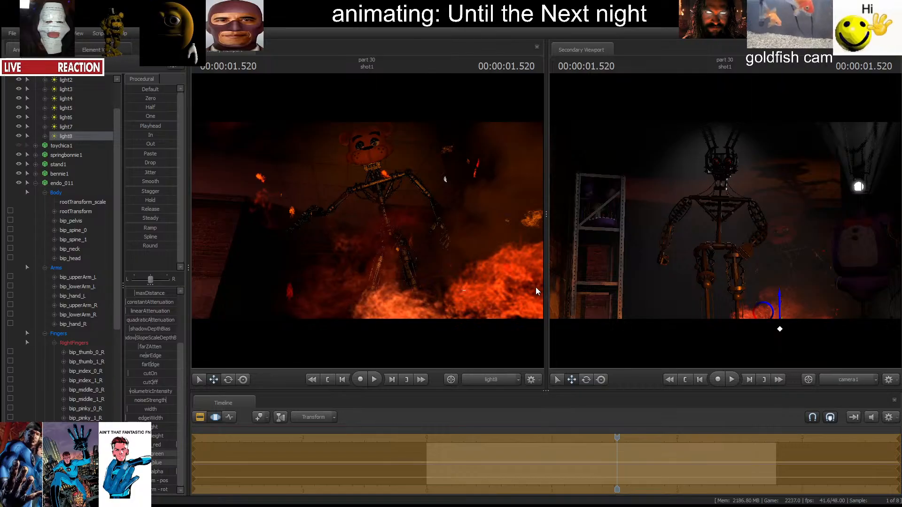
Add a second fire particle effect at the start of shot1 and place it on the floor beside the shelf, using the Work Camera.
click(504, 299)
click(328, 381)
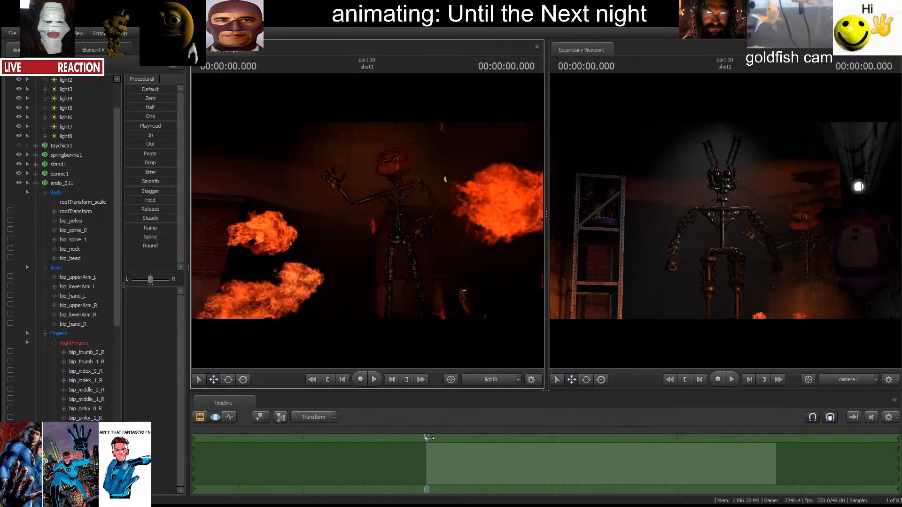
drag(427, 438, 428, 437)
click(470, 381)
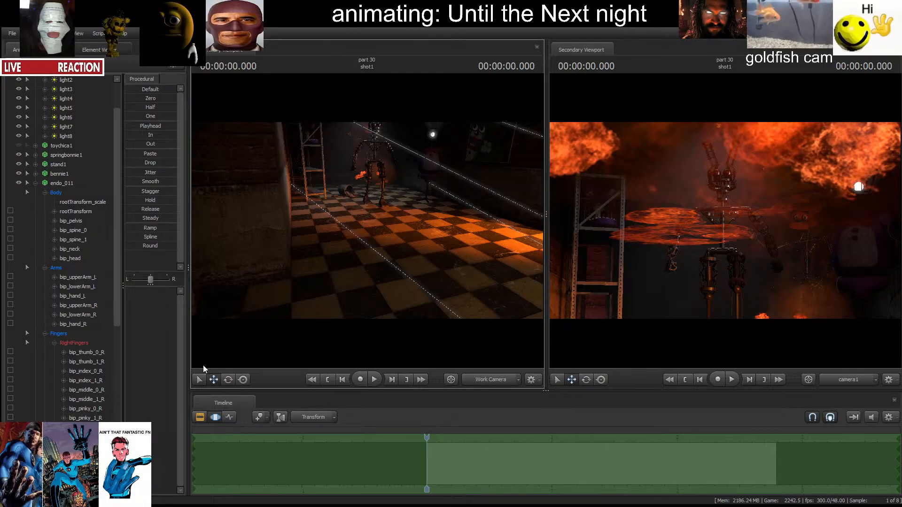
scroll(61, 282, down, 11)
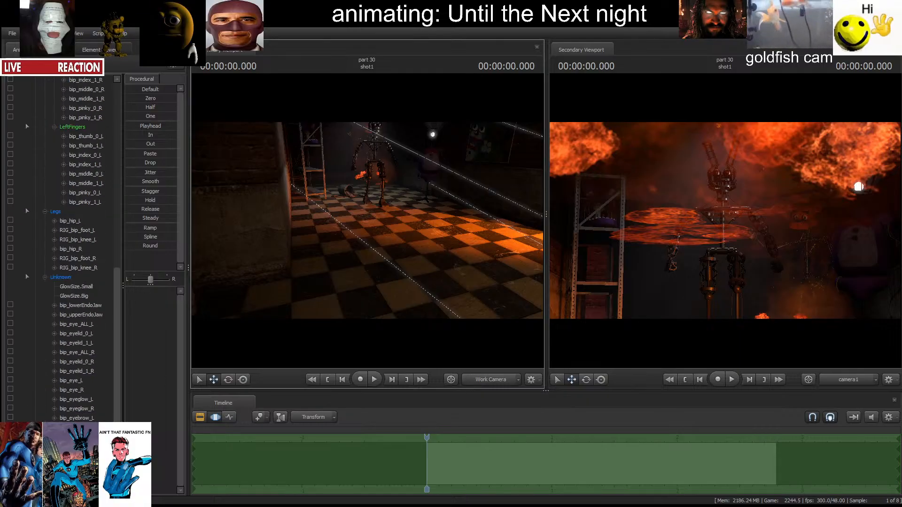
click(71, 461)
drag(385, 241, 238, 195)
drag(239, 195, 196, 192)
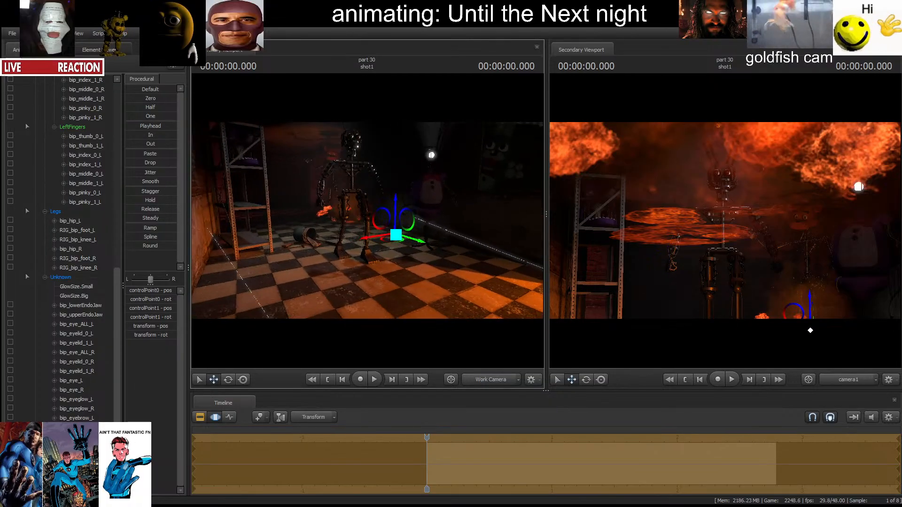
drag(396, 206, 267, 231)
Play shot1 in short stretches to about 2.69 seconds to check both fires behind the walking endoskeleton.
key(space)
key(space)
key(space)
key(space)
key(space)
key(space)
key(space)
key(space)
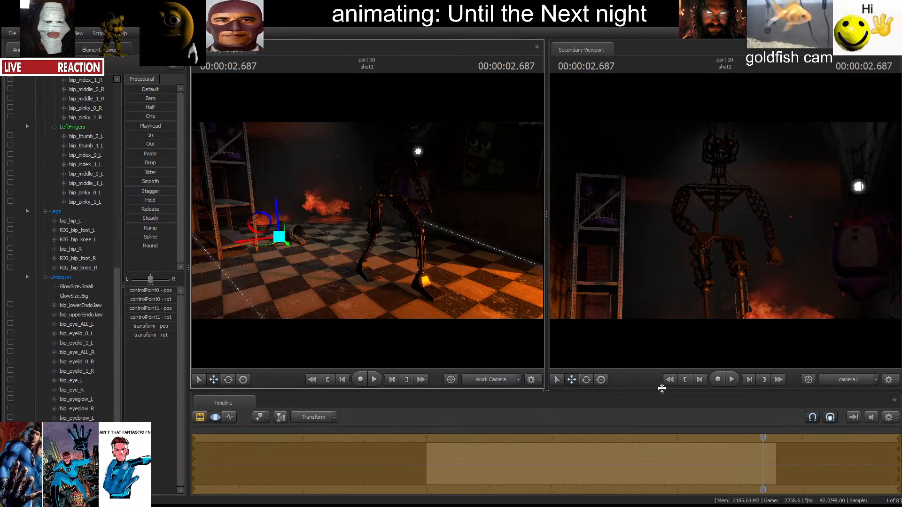
Replay shot1 from its start, adjust the height of the fire beside the shelf and play on to about 2.54 seconds.
click(683, 379)
key(space)
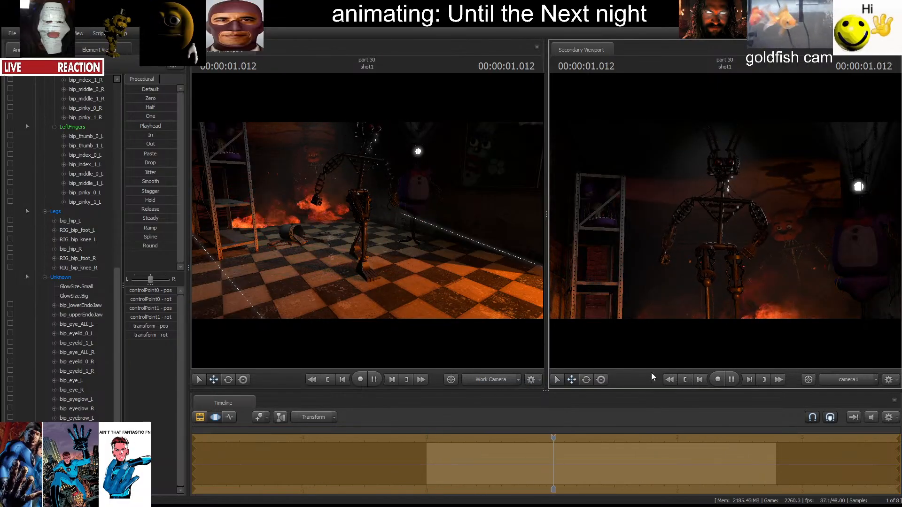
key(space)
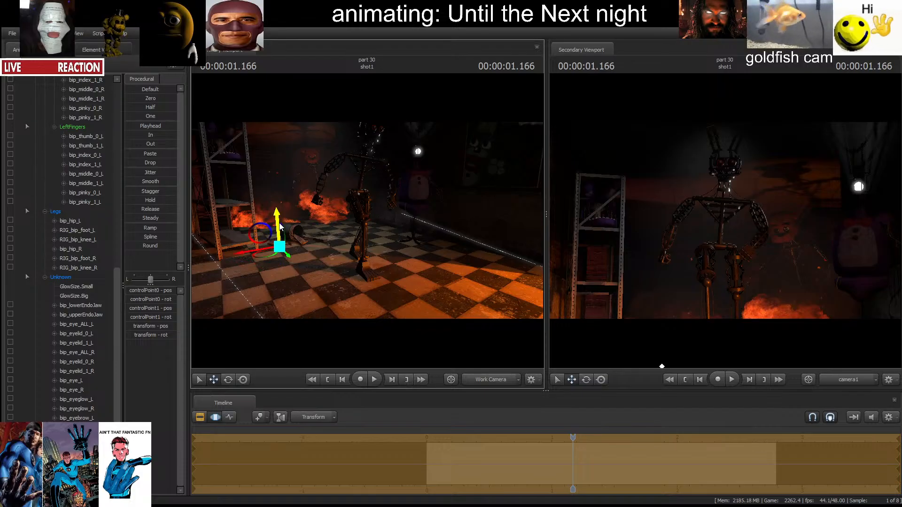
key(space)
key(space)
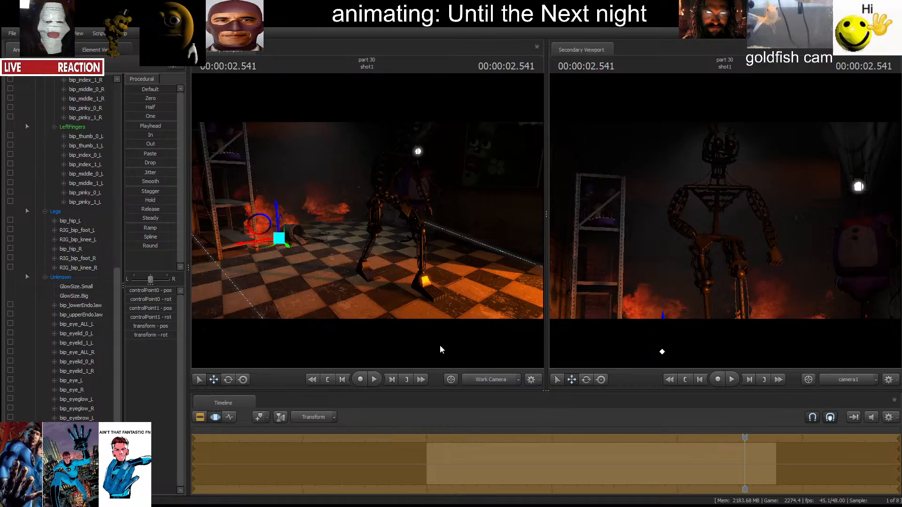
Replay shot1 from its start to about 1.88 seconds, comparing both fires with scene lighting off and on.
click(687, 379)
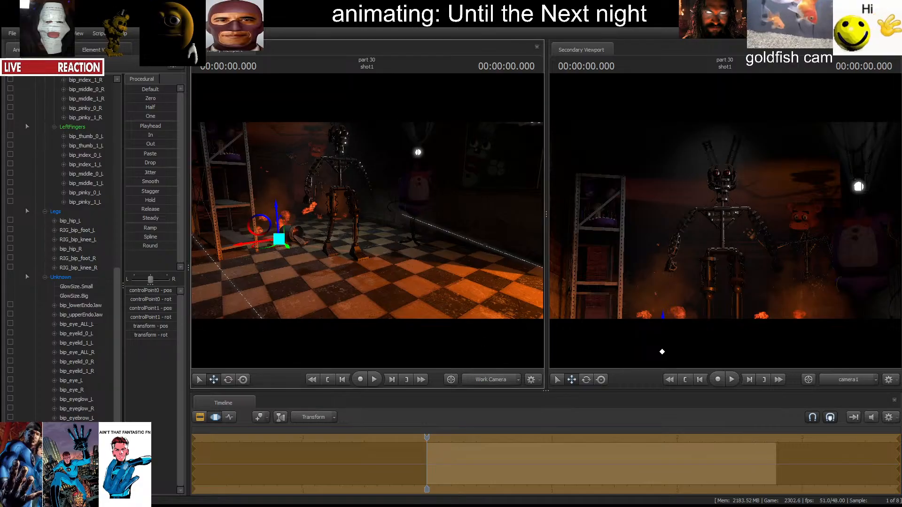
key(space)
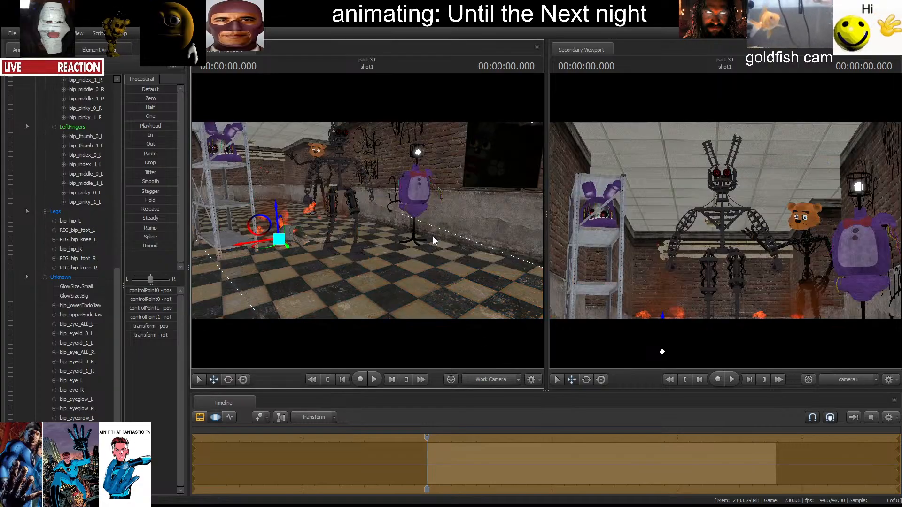
key(space)
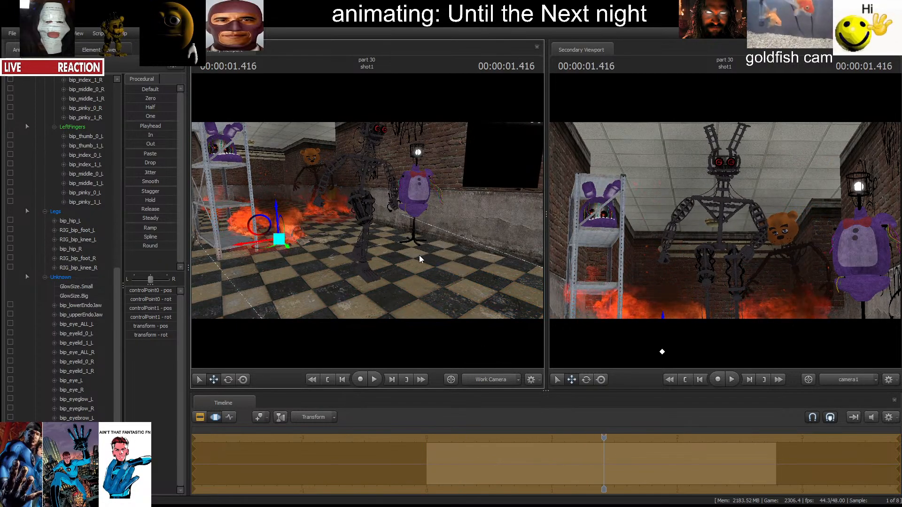
key(space)
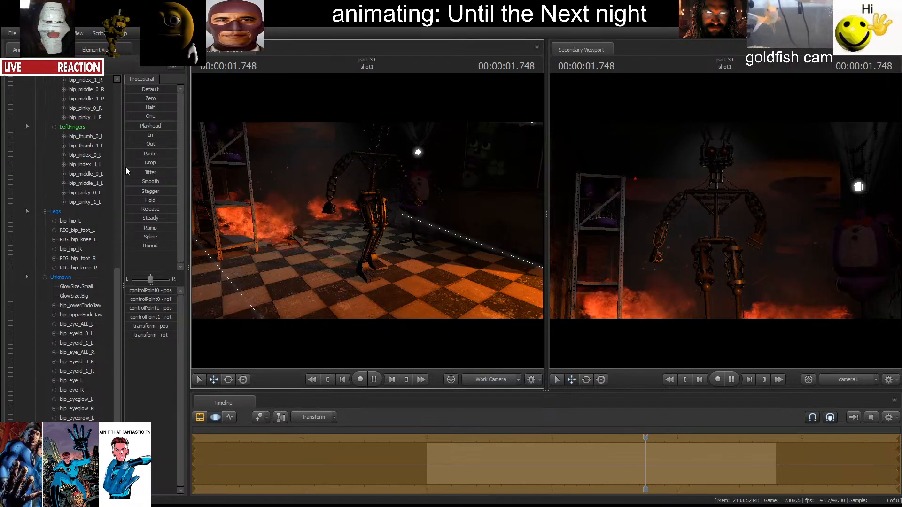
key(space)
Add another light to shot1, play on to about 2.48 seconds and look through light9.
click(35, 81)
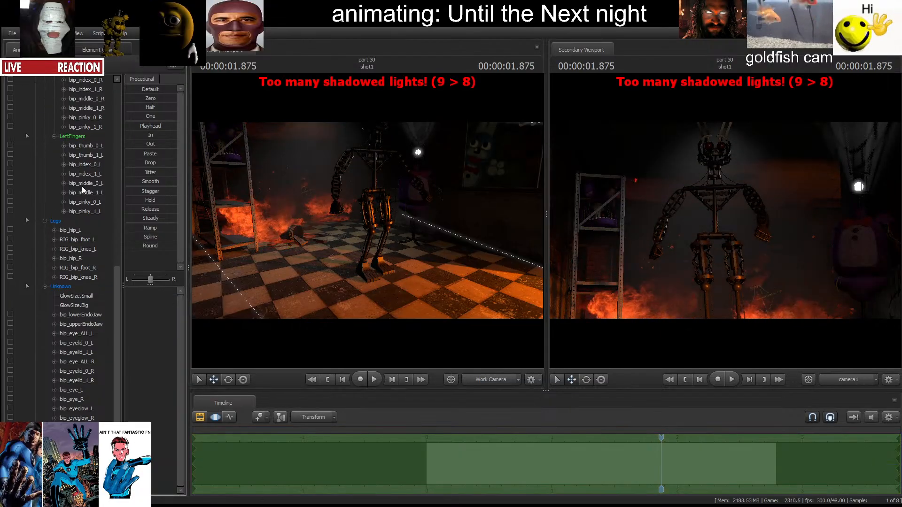
scroll(82, 186, up, 3)
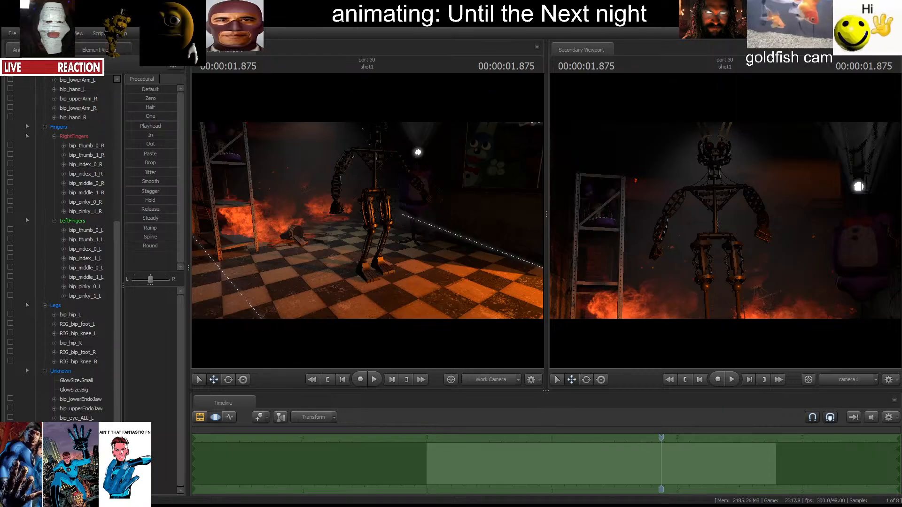
key(alt+Tab)
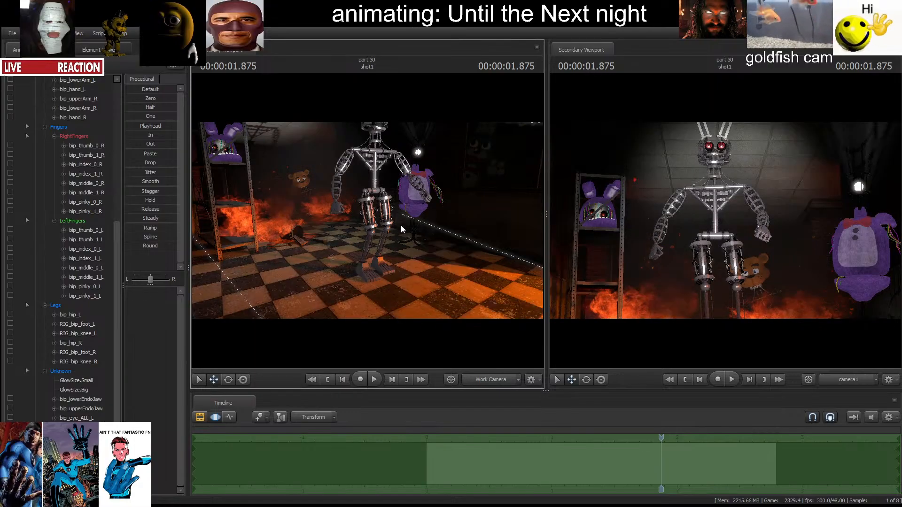
key(space)
scroll(64, 156, up, 8)
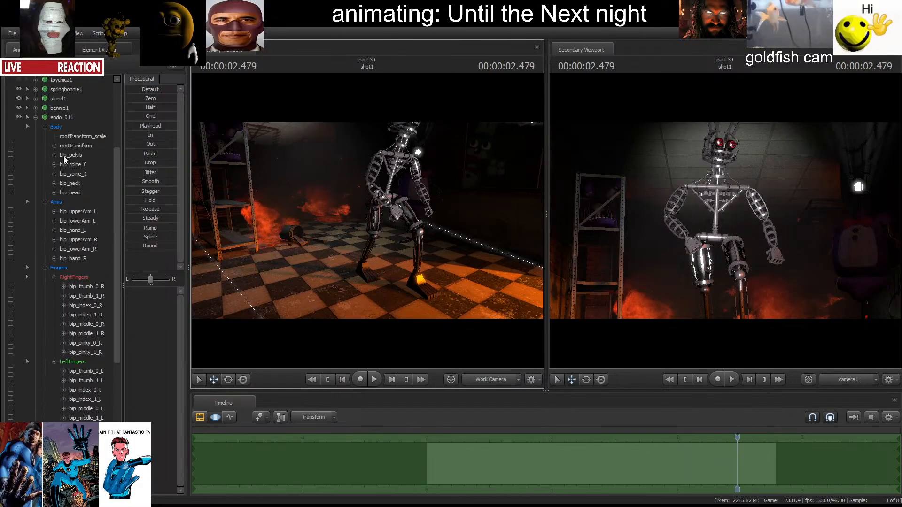
double_click(64, 155)
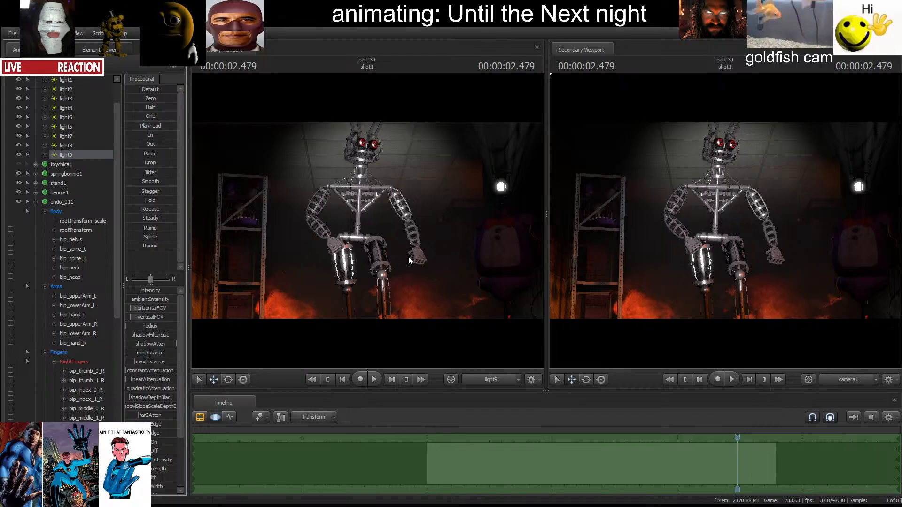
Return to the start of shot1 and move light9 down, aiming it at the shelf and the tipped barrel.
click(342, 380)
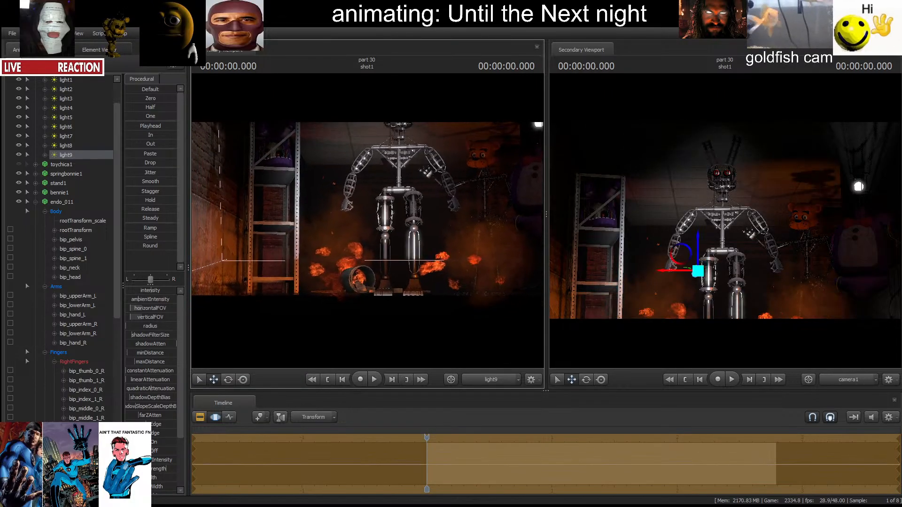
drag(698, 271, 799, 353)
key(s)
mouse_move(368, 221)
mouse_down()
mouse_move(368, 231)
mouse_move(369, 221)
mouse_up()
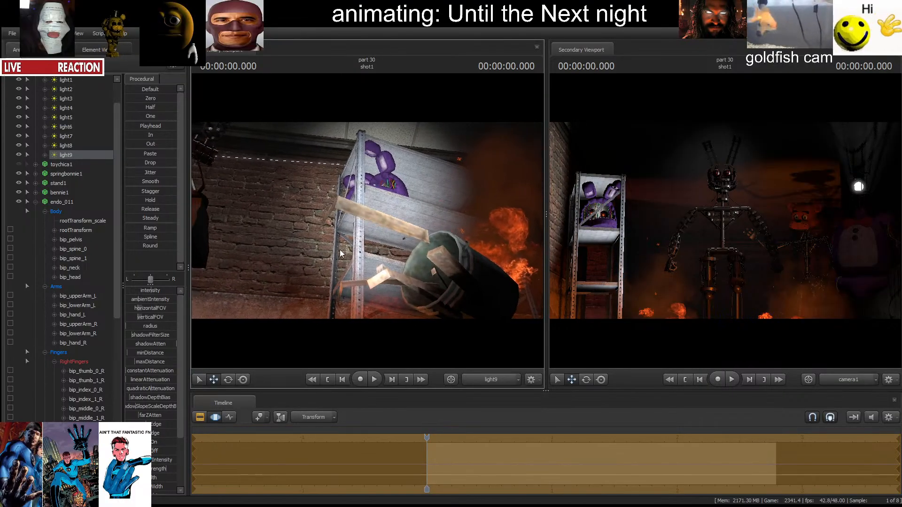
Lower light9's intensity and reduce its green and blue to give it an orange fire tint.
drag(154, 291, 131, 292)
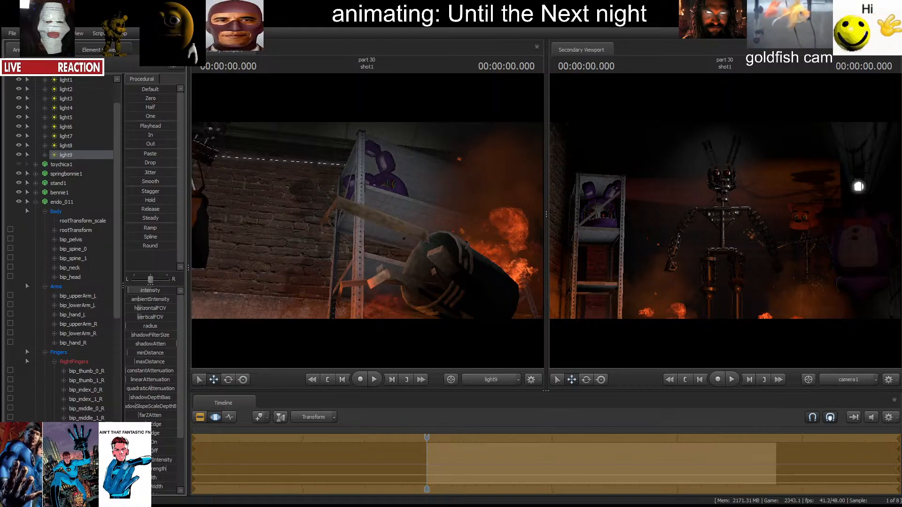
scroll(148, 405, down, 3)
drag(167, 464, 128, 456)
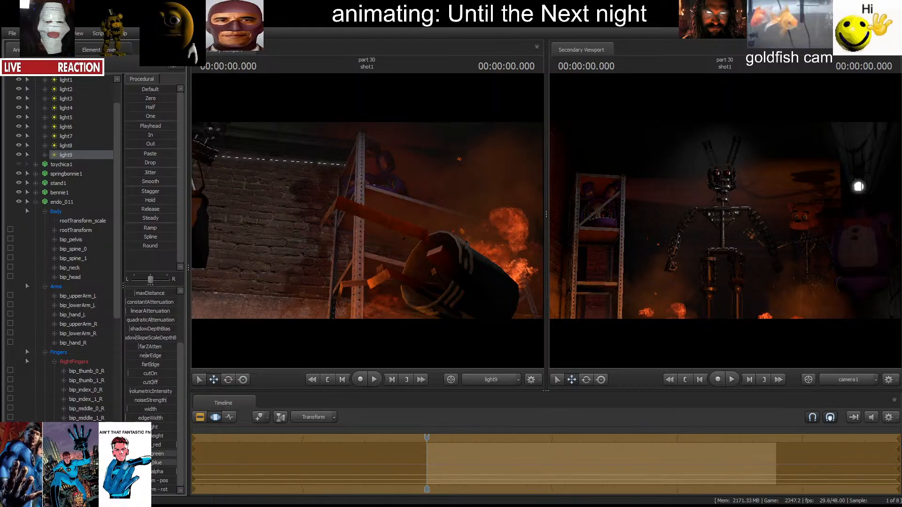
Reposition light9 to light the shelf and barrel from farther back, fine-tune its intensity and play shot1 to about 1.94 seconds.
drag(324, 263, 209, 262)
scroll(146, 301, up, 3)
drag(131, 293, 129, 292)
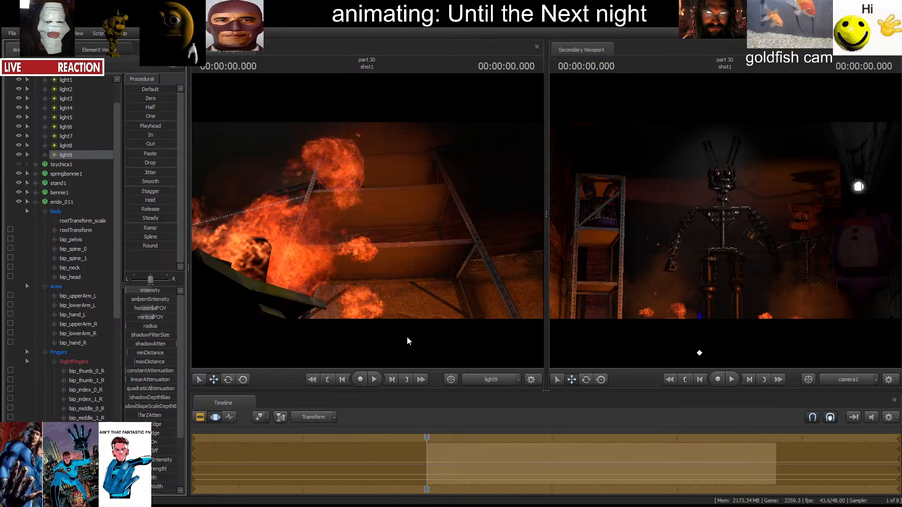
mouse_move(541, 280)
mouse_down()
mouse_move(516, 276)
mouse_move(510, 254)
mouse_up()
key(s)
key(w)
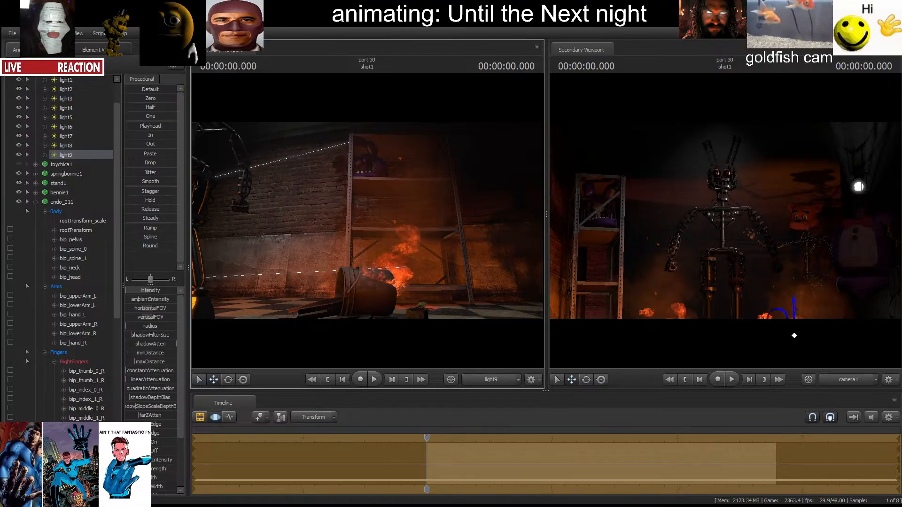
key(space)
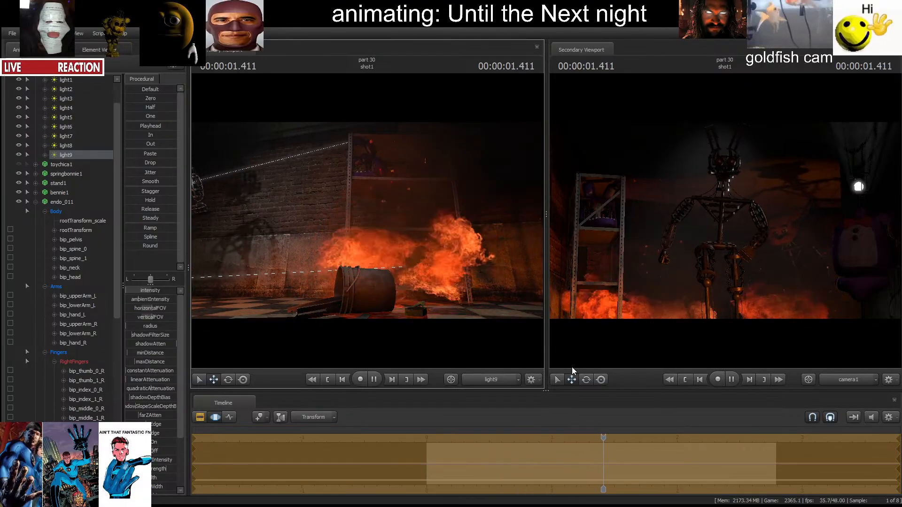
key(space)
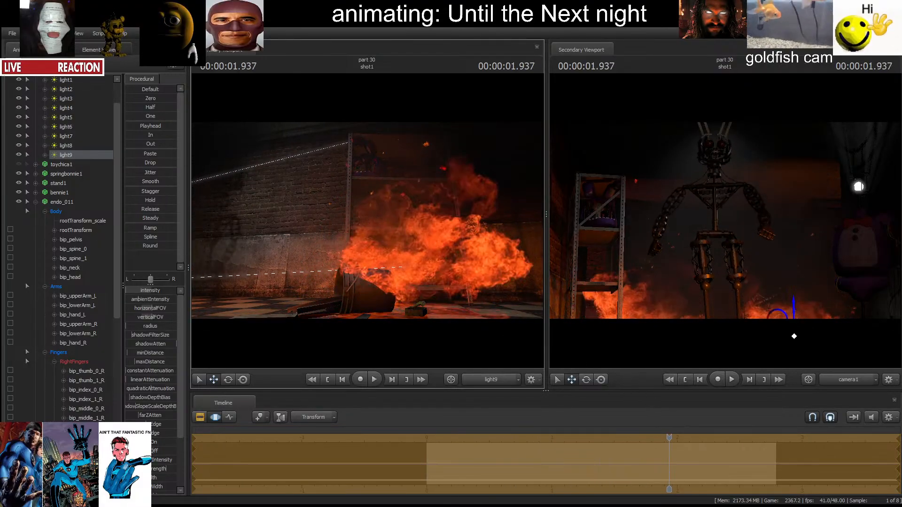
Add another light to shot1, look through light10 and aim it from low down at the purple torso by the wall.
click(13, 67)
click(32, 81)
click(64, 166)
drag(65, 165, 353, 235)
drag(650, 321, 663, 342)
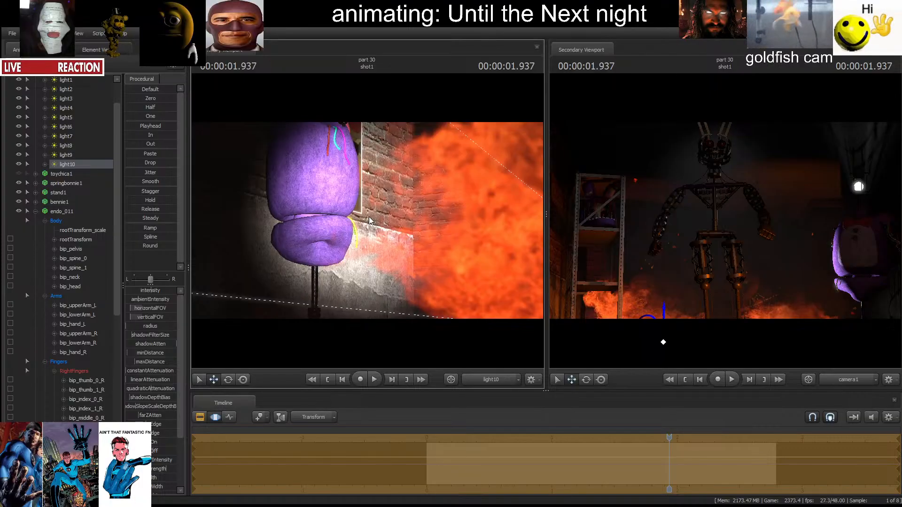
Dim light10, reduce its green and blue for an orange-red tint, and centre its beam on the purple torso.
drag(154, 290, 127, 290)
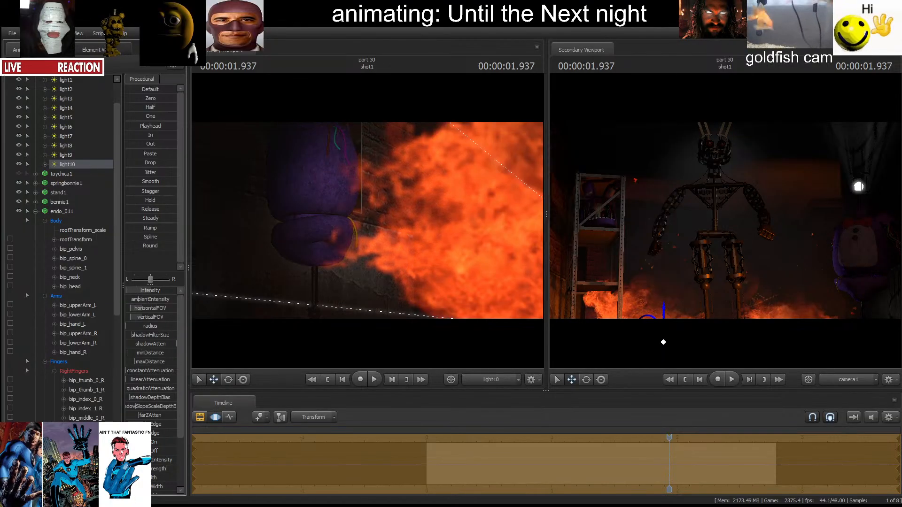
drag(244, 275, 204, 233)
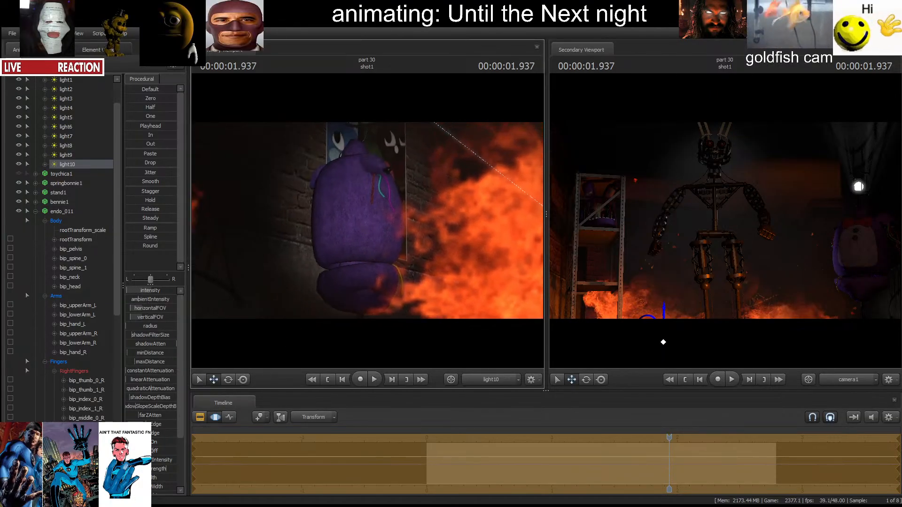
scroll(168, 443, down, 3)
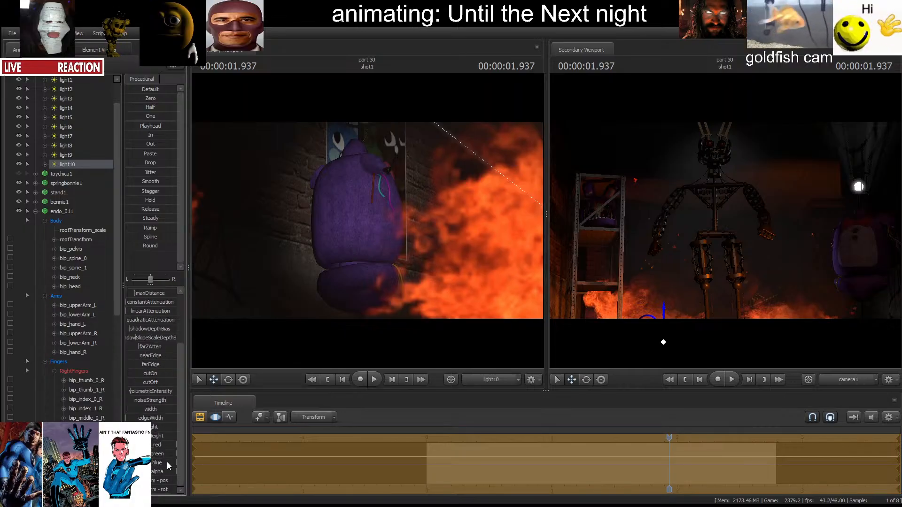
drag(169, 454, 127, 454)
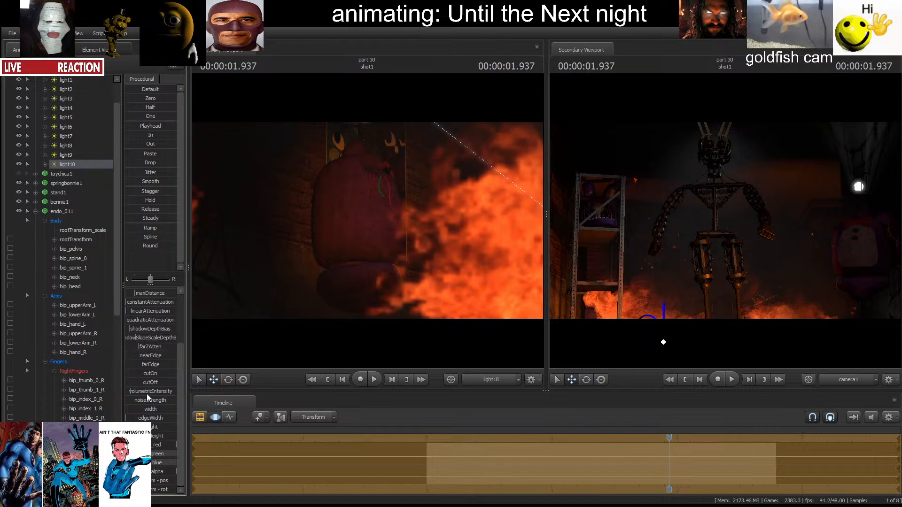
scroll(149, 397, up, 3)
drag(373, 266, 381, 267)
key(a)
key(w)
Play shot1 through its end and again from its start, checking the orange light on the purple torso.
key(space)
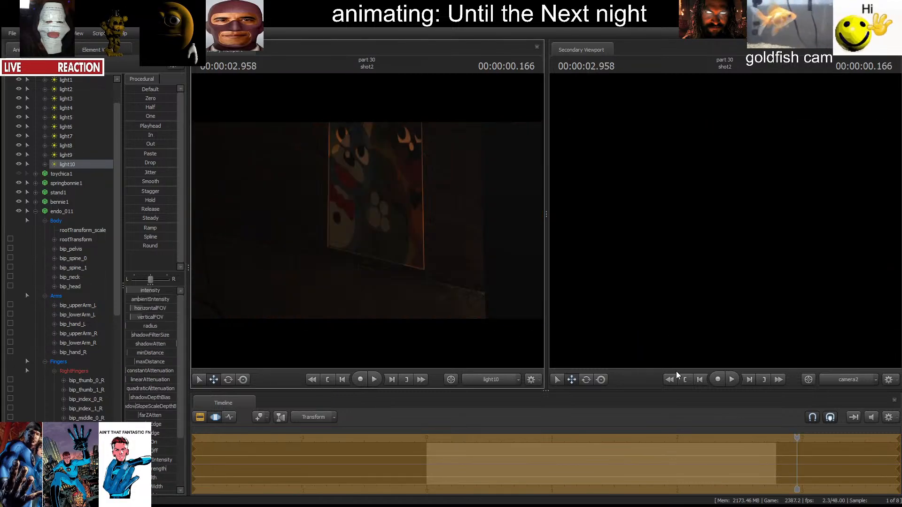
click(683, 377)
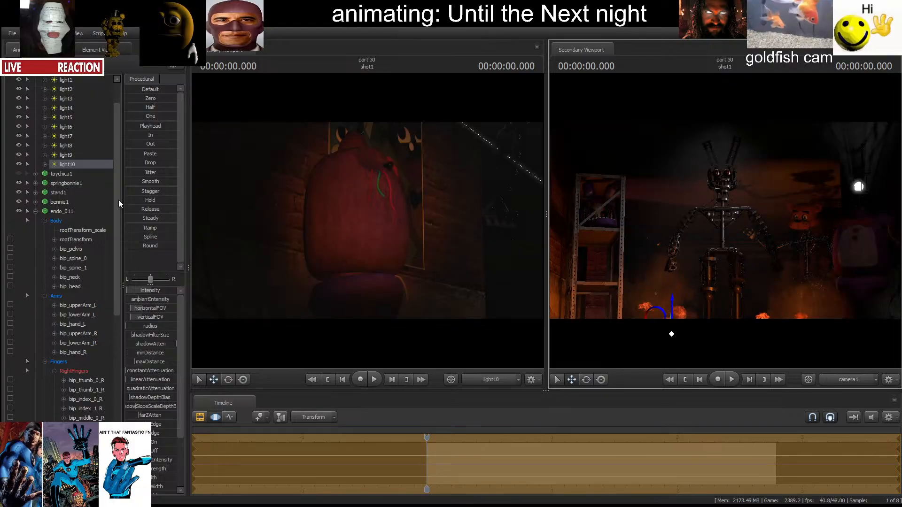
key(space)
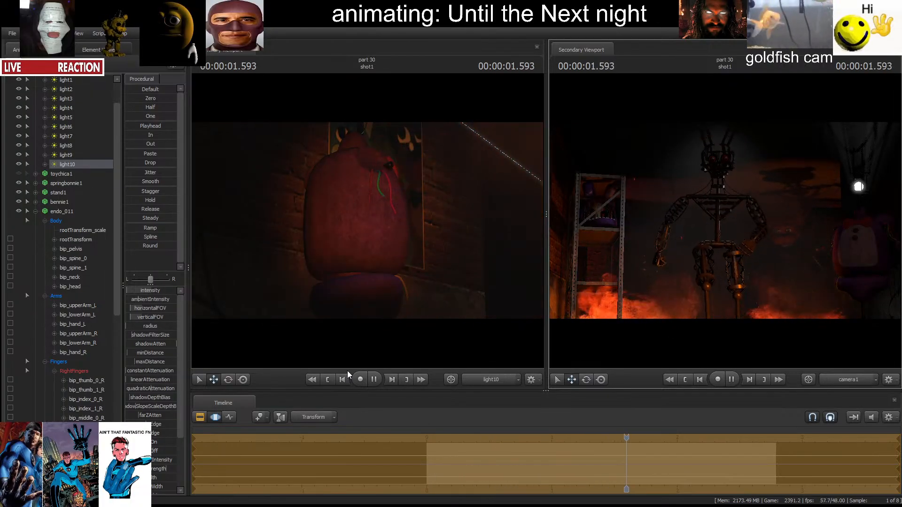
key(space)
click(684, 381)
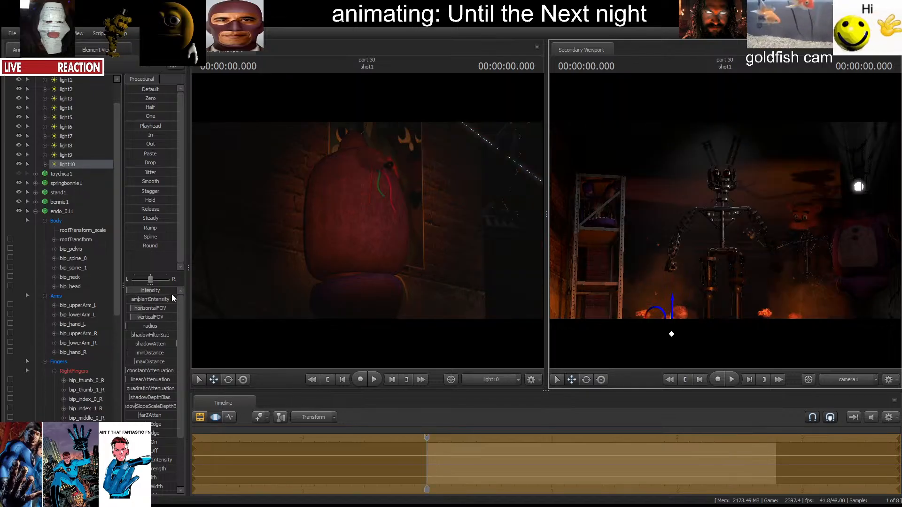
Enlarge the animation set editor for finer slider control and replay shot1 from its start to about 1.46 seconds.
drag(189, 268, 465, 277)
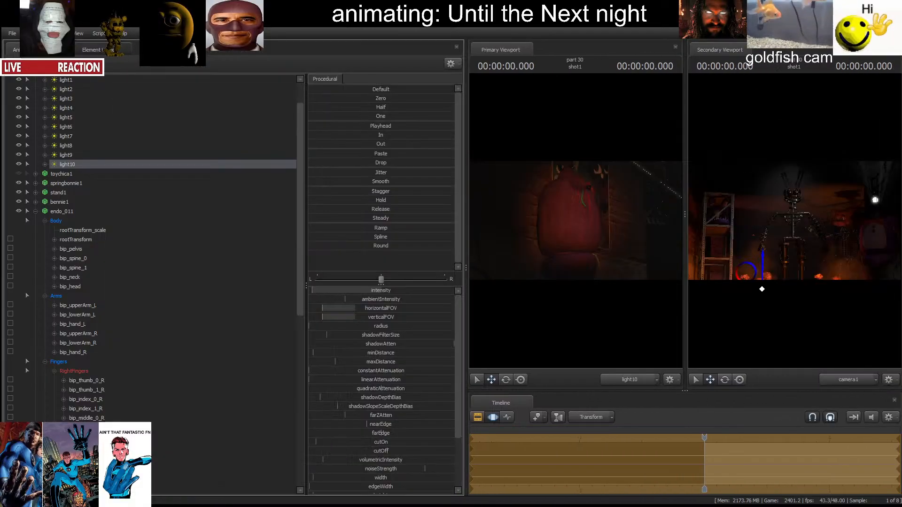
key(space)
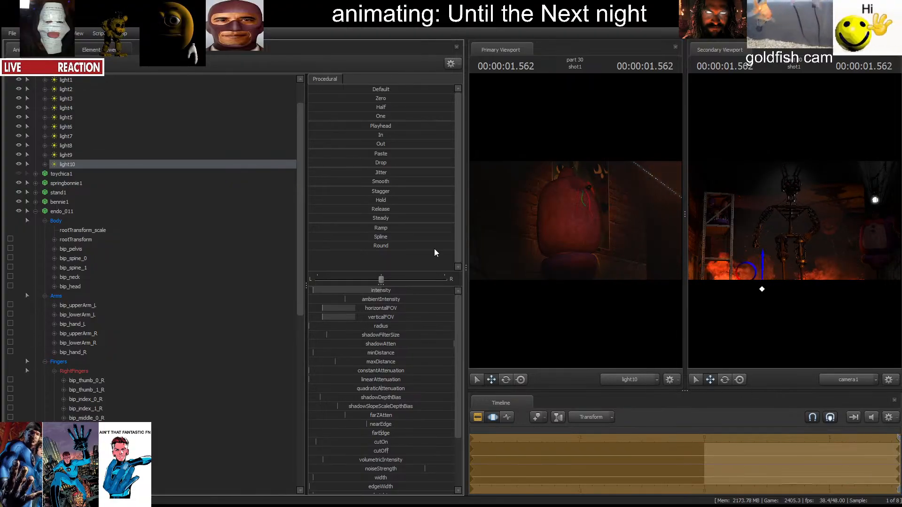
drag(467, 268, 285, 291)
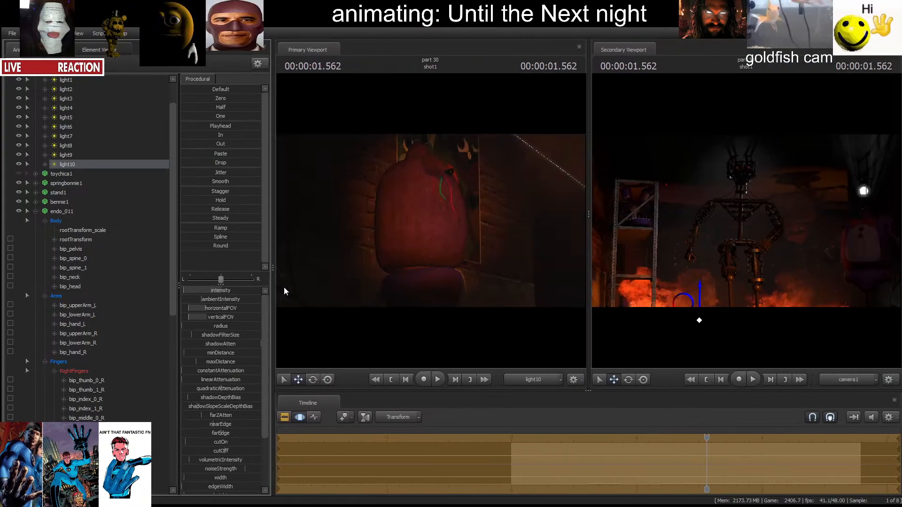
click(390, 381)
key(space)
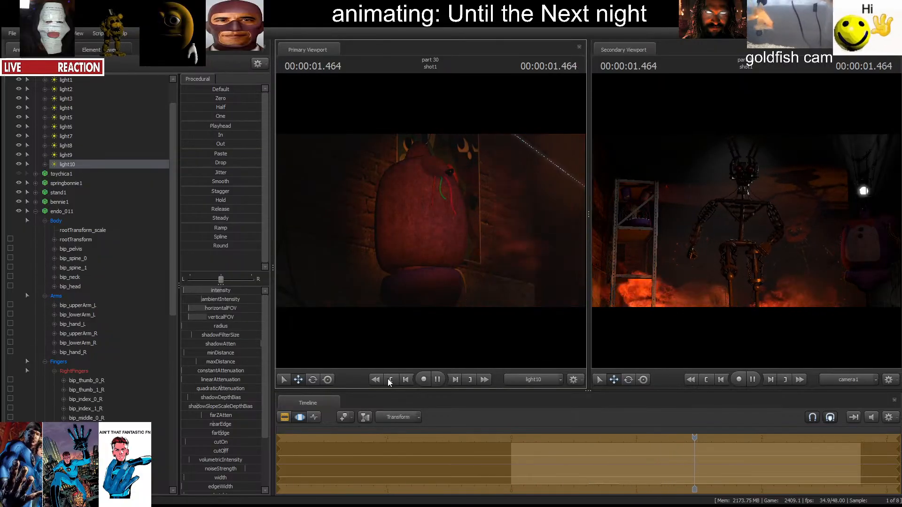
click(388, 382)
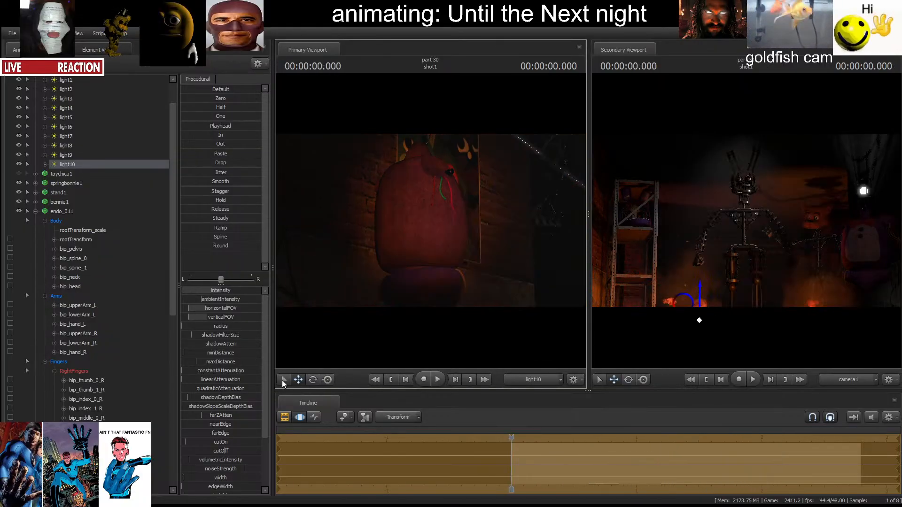
Show light10's curves in the Graph Editor and start keyframing its intensity at the beginning of shot1, advancing four frames.
click(314, 418)
drag(68, 174, 460, 182)
click(299, 417)
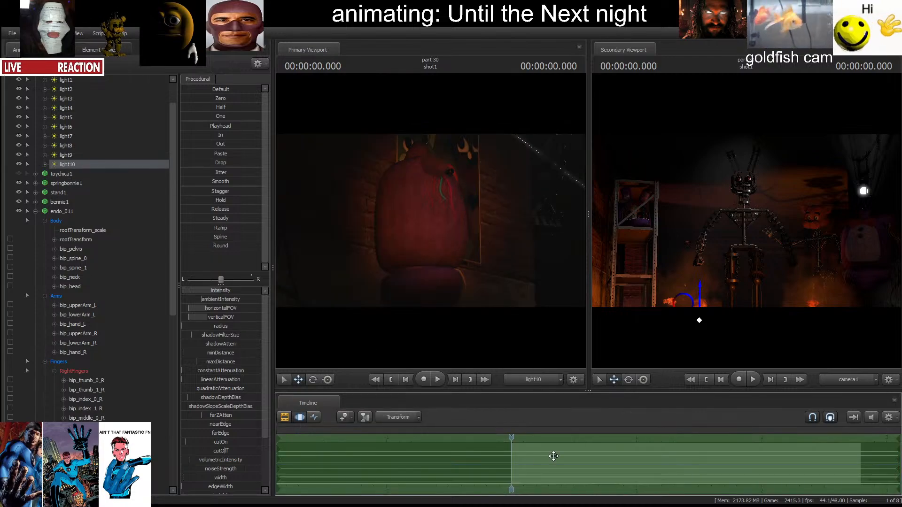
click(313, 418)
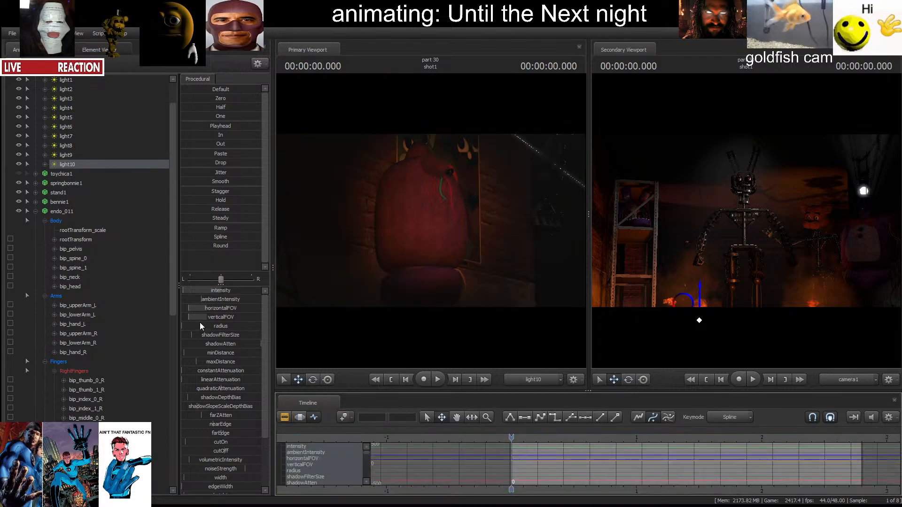
key(Right)
key(Right)
key(Right)
key(Right)
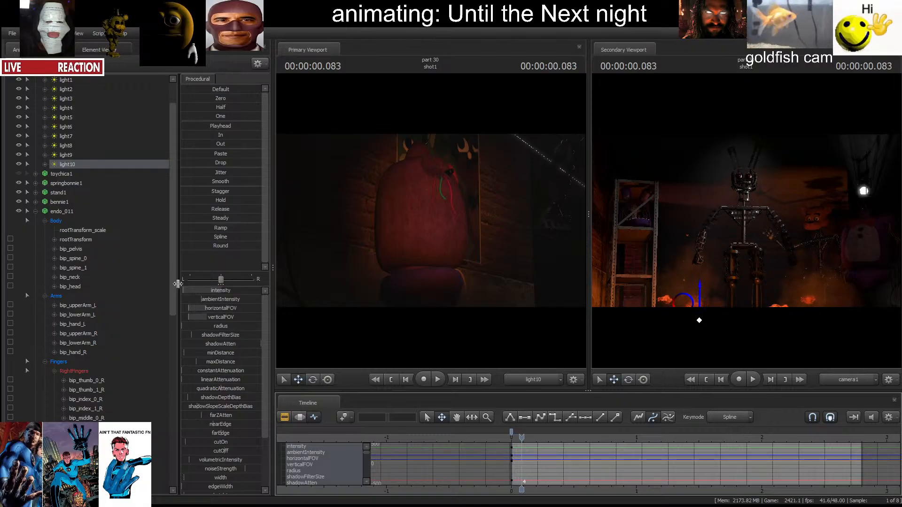
Widen the slider area and keyframe varying light10 intensities every few frames to about 1.1 seconds for a fire flicker.
drag(179, 285, 76, 292)
key(Right)
key(Right)
key(Right)
key(Right)
key(Right)
key(Right)
key(Right)
key(Right)
key(Right)
key(Right)
key(Right)
key(Right)
key(Right)
key(Right)
key(Right)
key(Right)
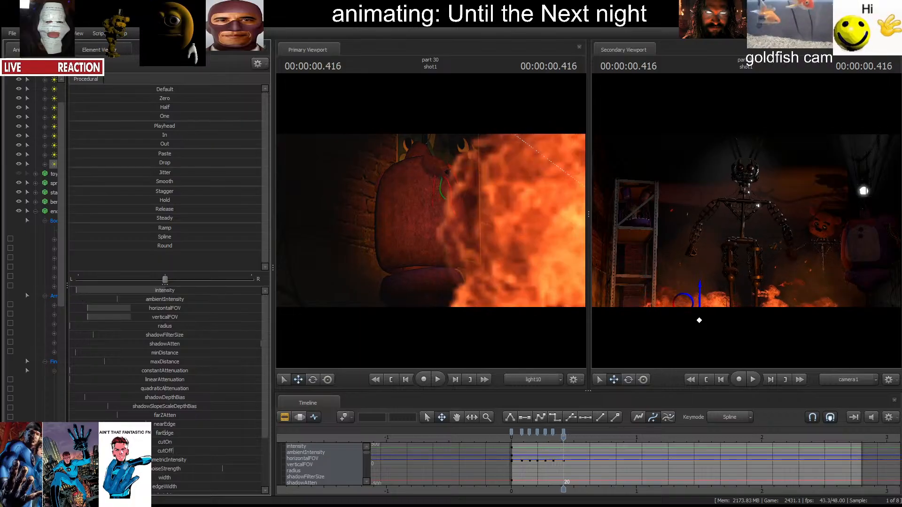
key(Right)
key(Right)
key(Right)
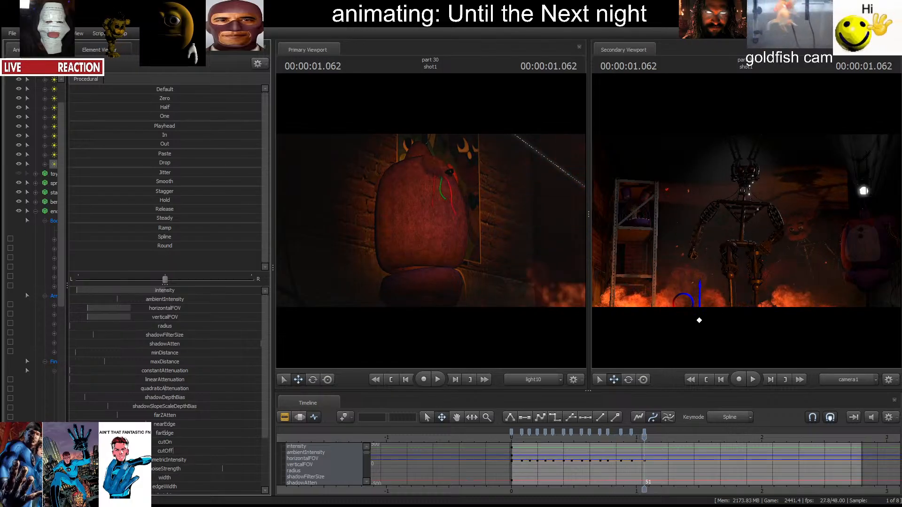
Replay shot1 from its start to about 1.45 seconds to check the flicker, and select light10's intensity key at frame 10.
click(707, 380)
key(space)
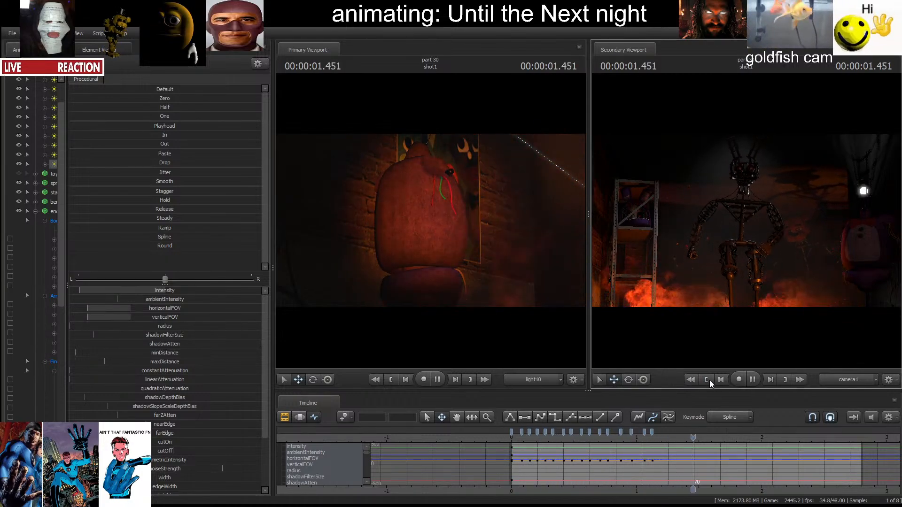
key(space)
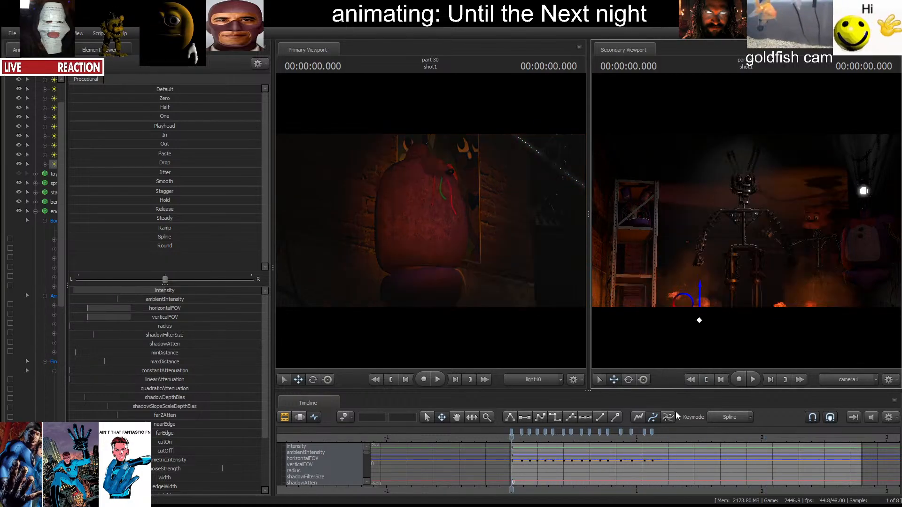
click(537, 432)
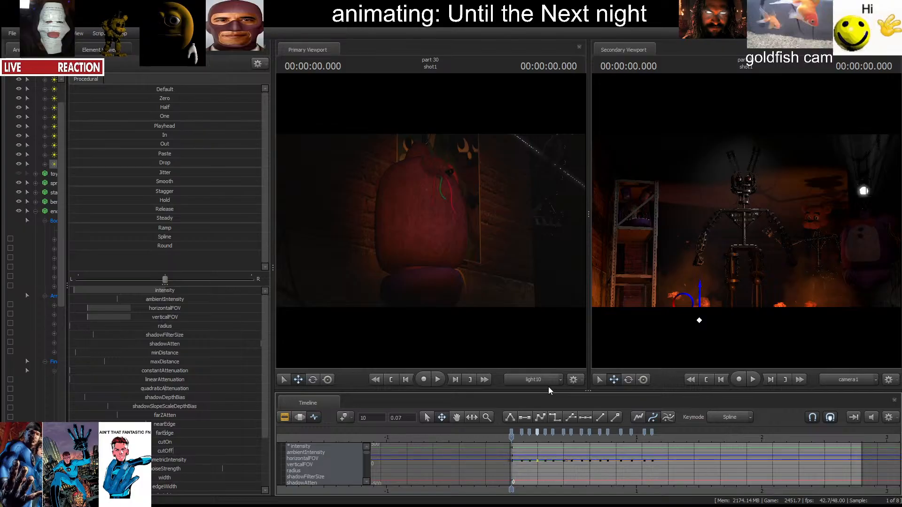
Copy all light10 keys, paste them at 1.166 seconds and again after that copy, and play shot1 to check the extended flicker.
key(ctrl+a)
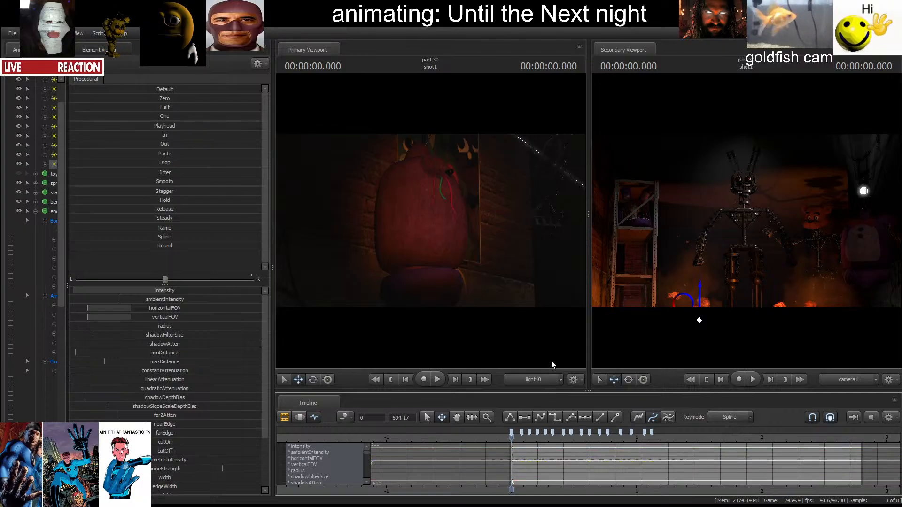
click(658, 441)
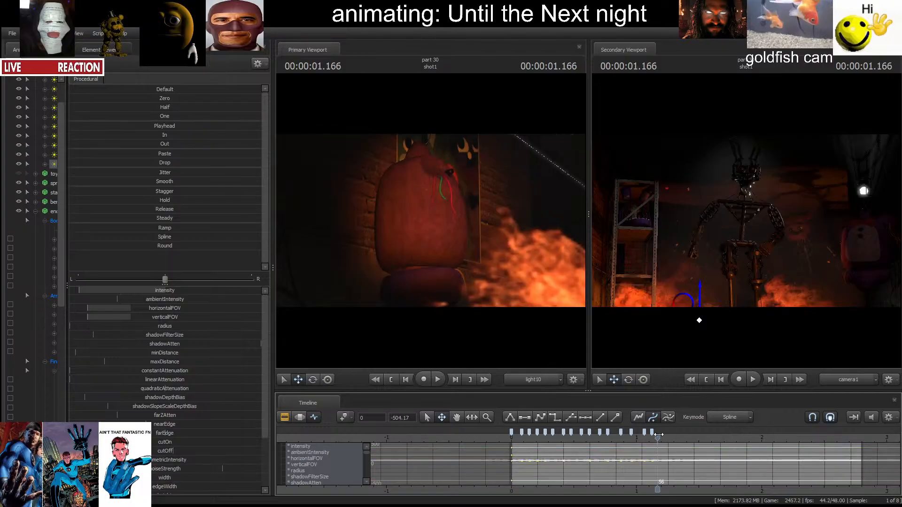
key(ctrl+v)
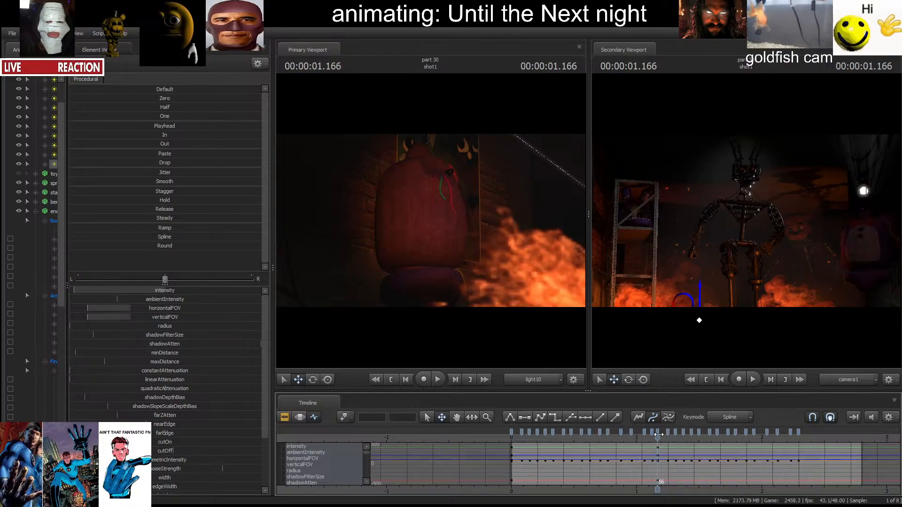
click(801, 436)
key(ctrl+v)
key(space)
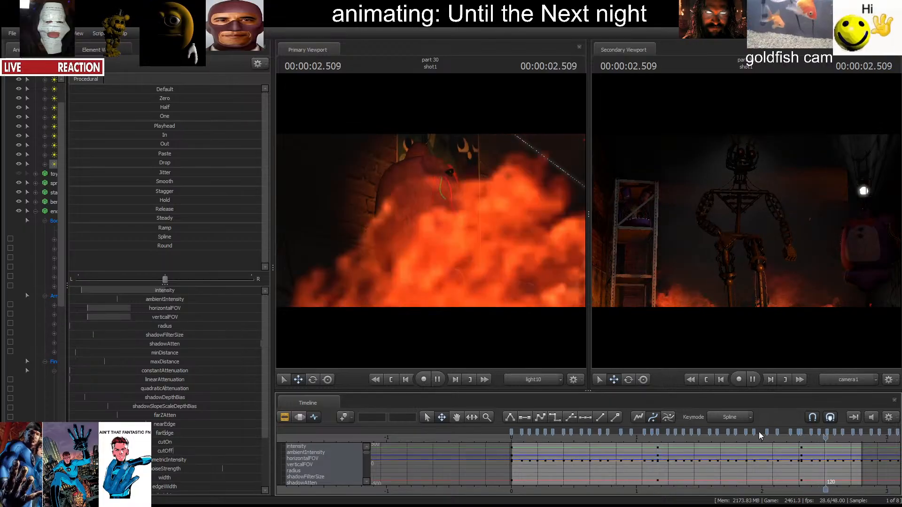
key(space)
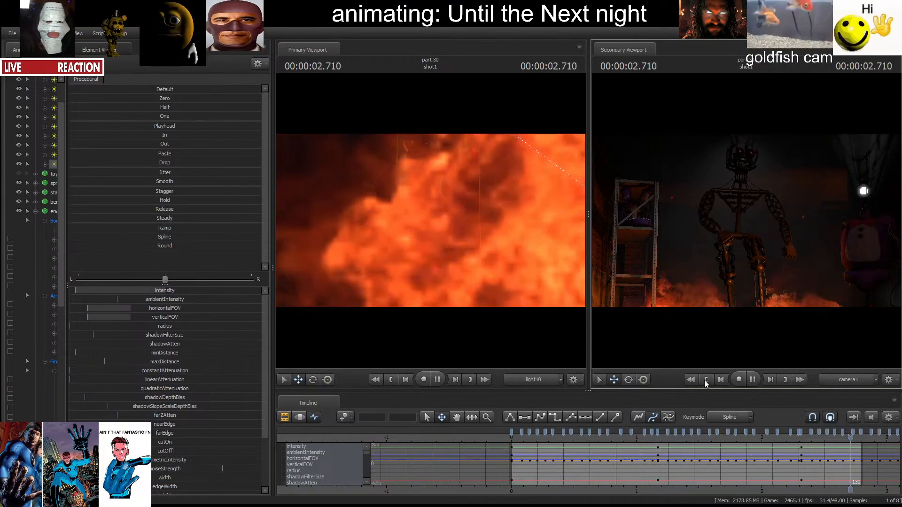
click(704, 381)
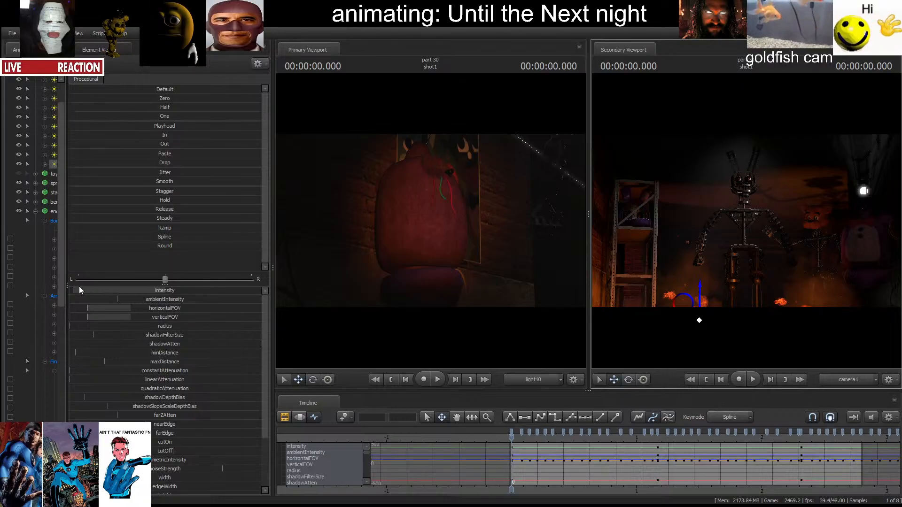
Narrow the slider area, select light9 and paste light10's flicker keys at the beginning of shot1.
drag(67, 286, 202, 278)
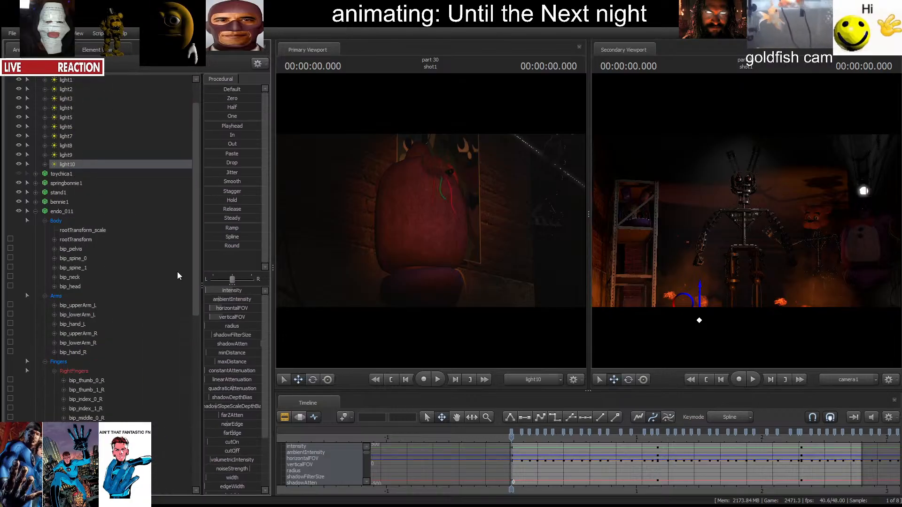
click(66, 156)
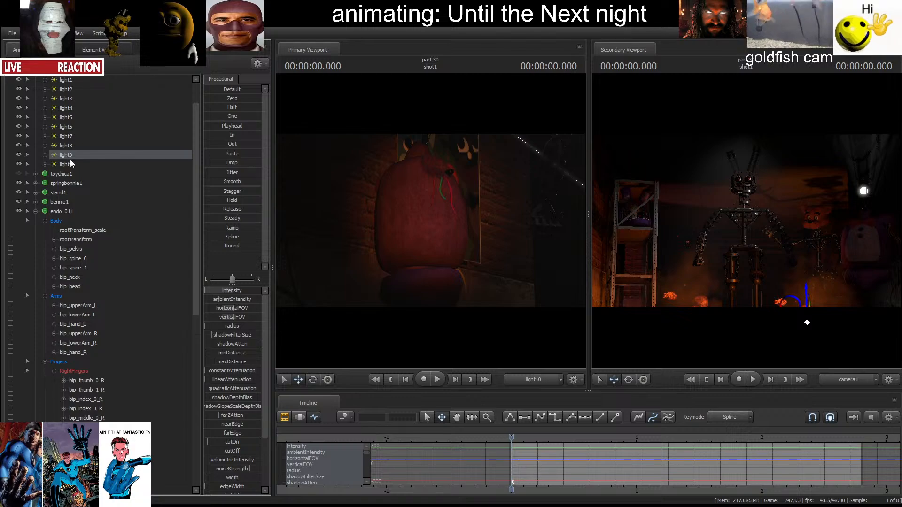
click(511, 431)
key(ctrl+v)
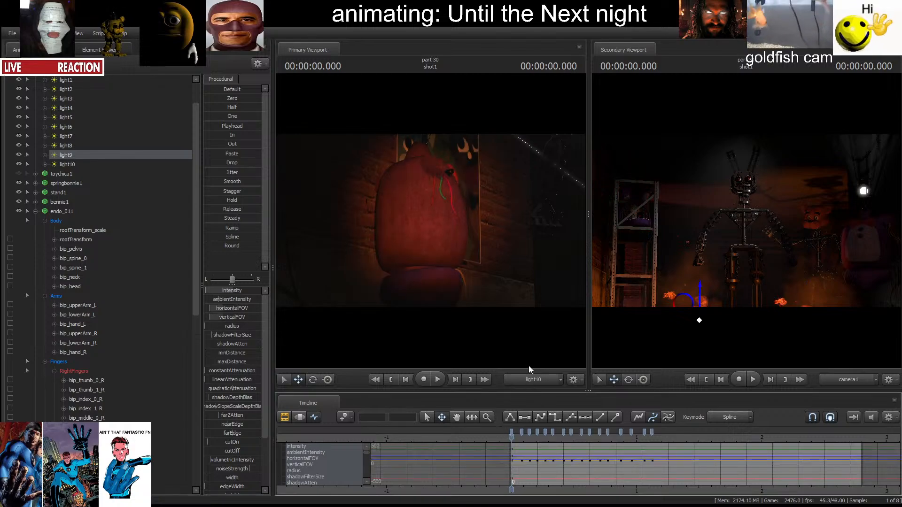
Look through light9 in the primary viewport, aim it at the metal shelf in the Motion Editor, and play shot1 to check the flicker.
click(71, 155)
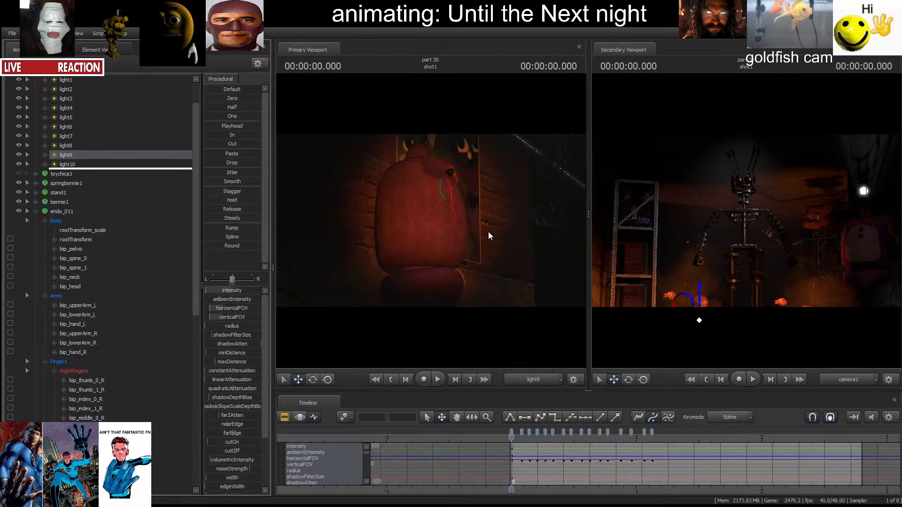
mouse_move(435, 263)
mouse_down()
mouse_move(291, 287)
mouse_move(319, 291)
mouse_move(409, 269)
mouse_move(352, 260)
mouse_move(498, 270)
mouse_move(486, 301)
mouse_move(454, 273)
mouse_move(436, 275)
mouse_up()
click(300, 417)
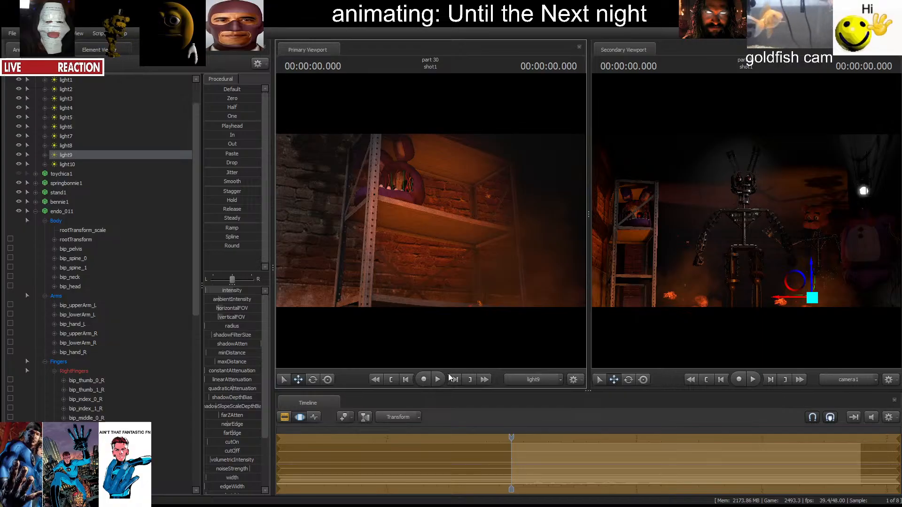
key(space)
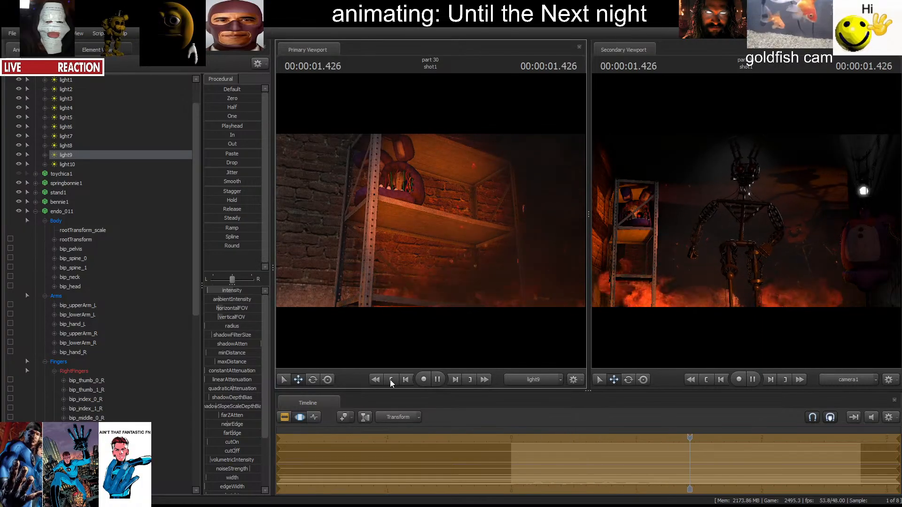
key(space)
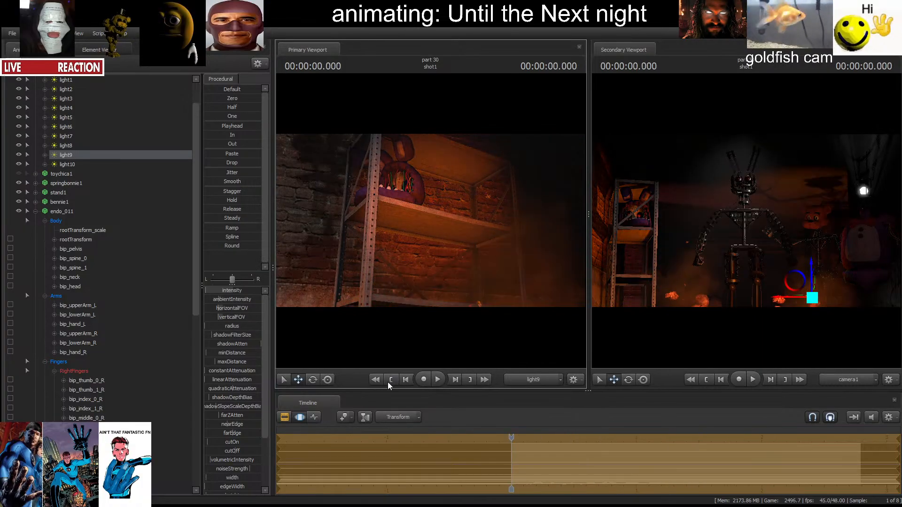
Copy all light9 keys in the Graph Editor, paste them at 1.145 seconds and again after that copy, and replay shot1.
click(313, 418)
click(522, 433)
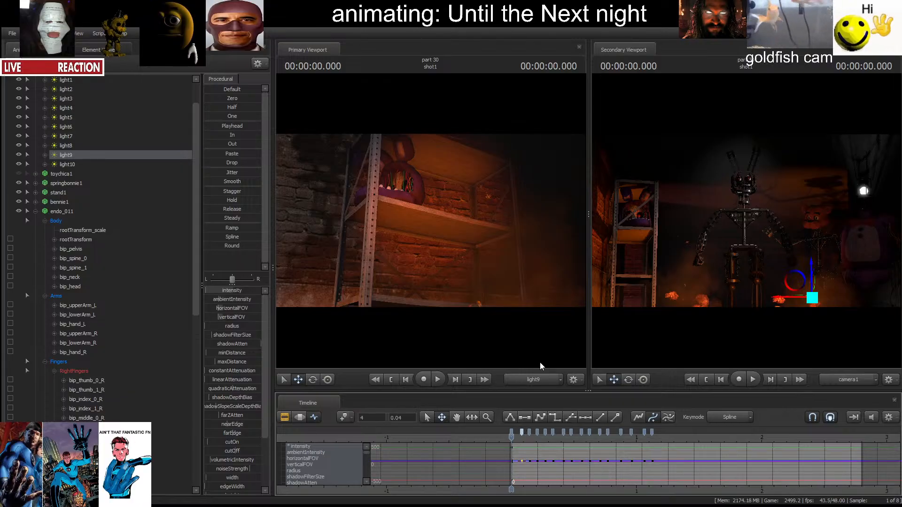
key(ctrl+a)
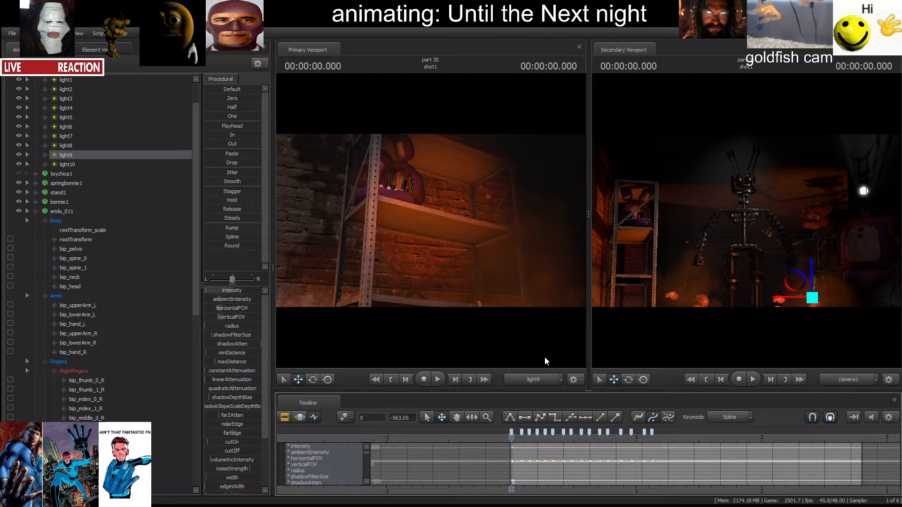
click(656, 437)
key(ctrl+v)
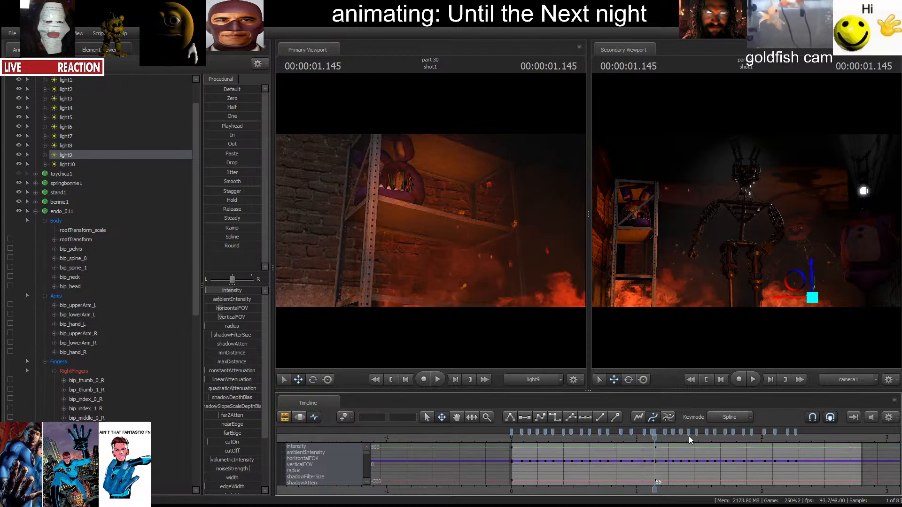
click(799, 436)
key(ctrl+v)
click(704, 382)
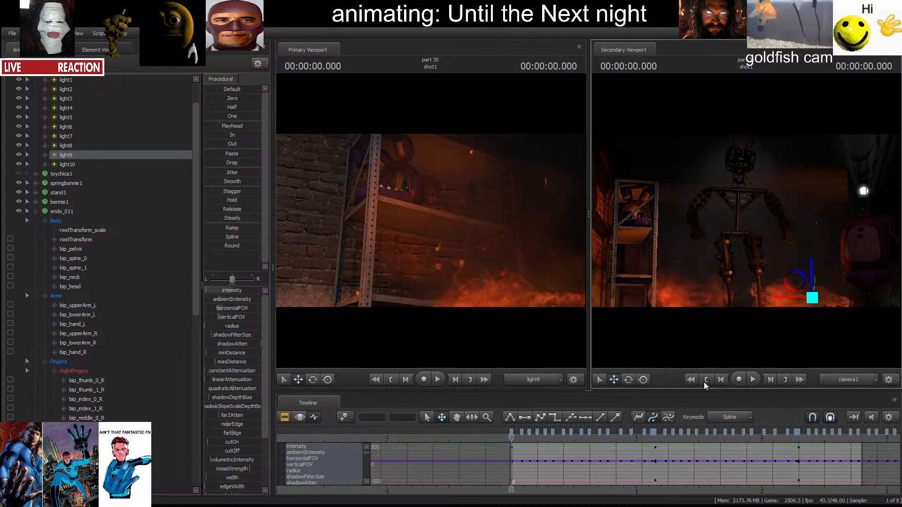
key(space)
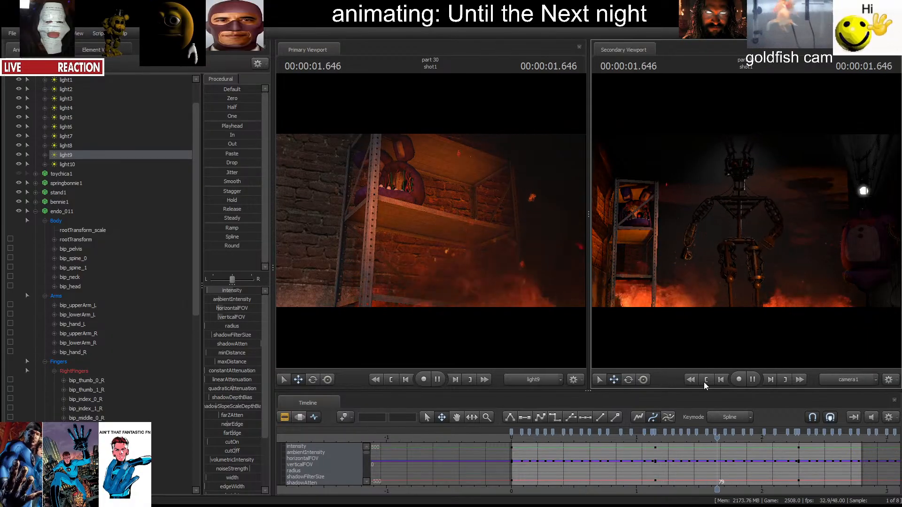
key(space)
Shift light9 farther back from the shelf in the Motion Editor, and replay shot1 before returning to its start.
click(300, 417)
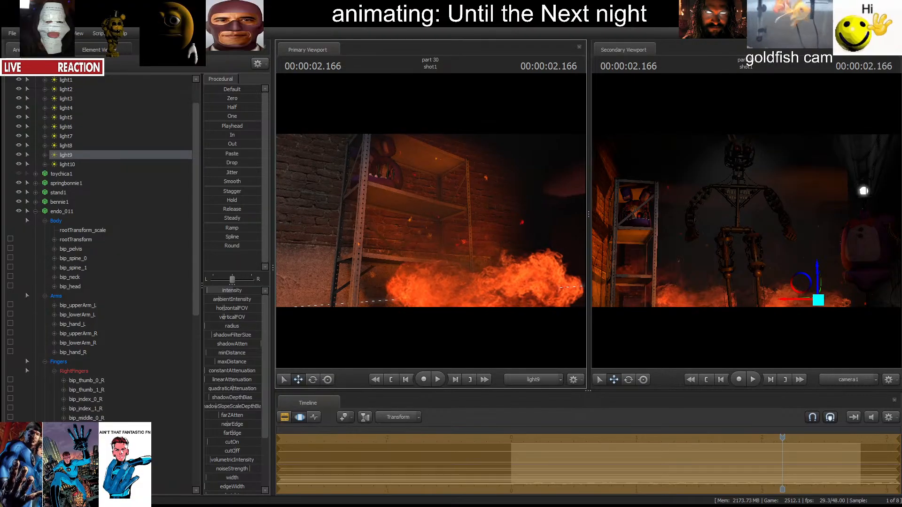
key(space)
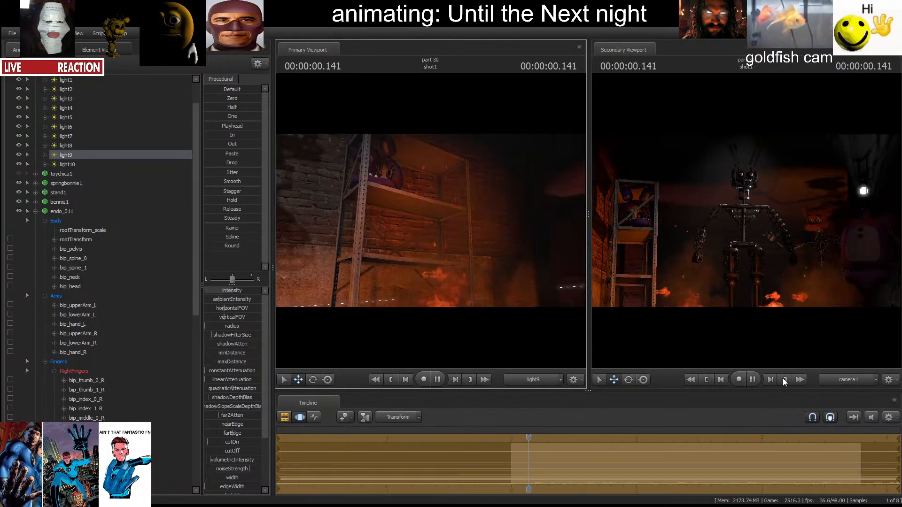
key(space)
click(705, 382)
Select all of light9's keys in the Graph Editor, and look through light8 in the primary viewport.
click(294, 415)
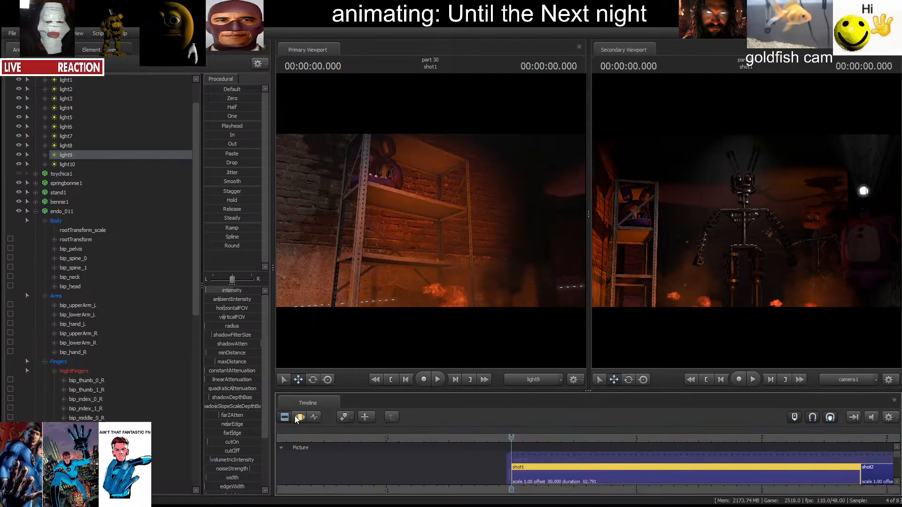
click(315, 418)
click(538, 433)
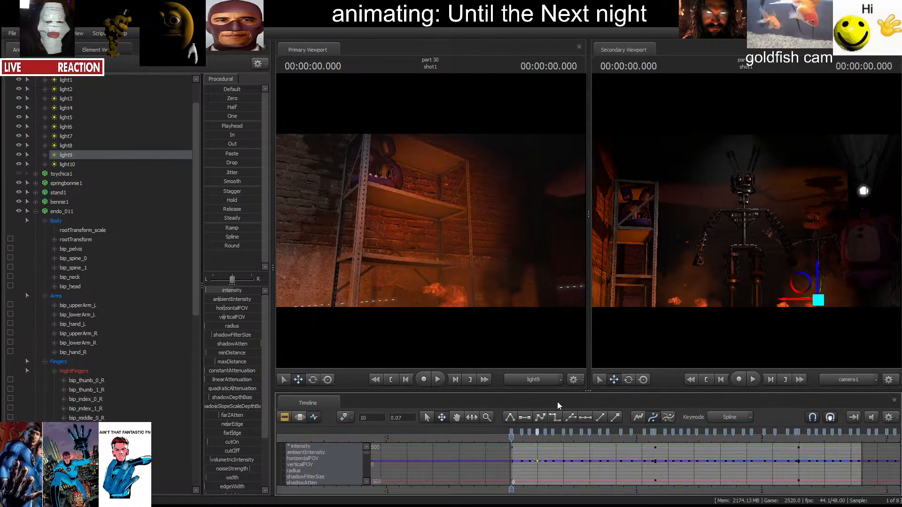
key(ctrl+a)
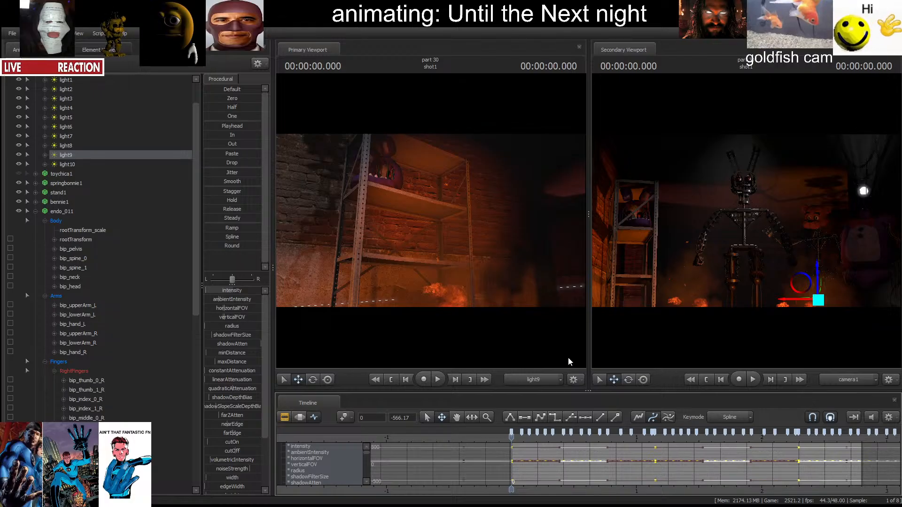
click(66, 145)
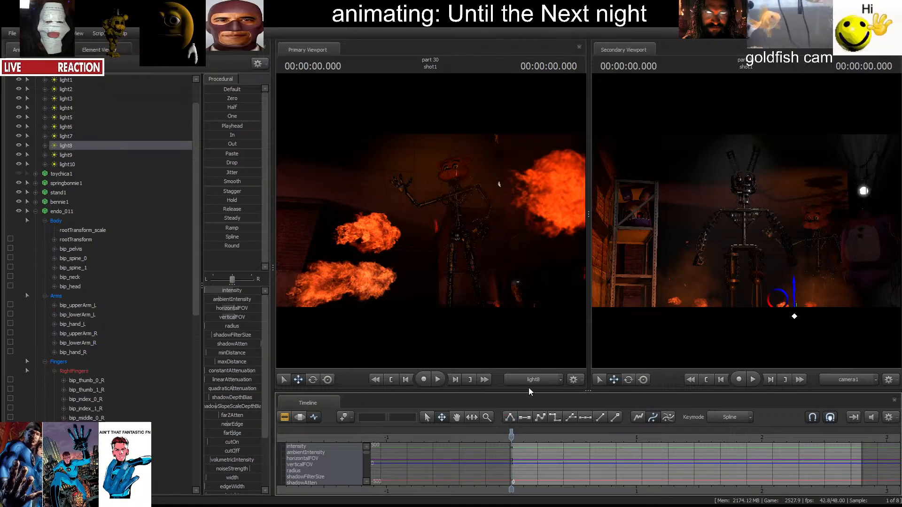
drag(55, 147, 455, 181)
Reposition and re-aim light8 from its own view in the Motion Editor so it lights the area around the endoskeleton.
click(300, 418)
drag(470, 291, 567, 283)
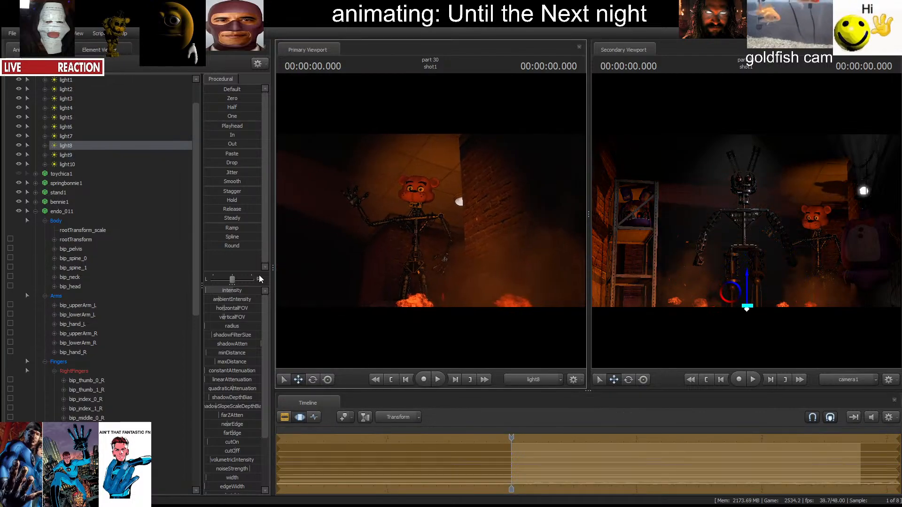
drag(405, 275, 430, 220)
key(x)
Replay shot1 several times from its start to check the combined fire lighting, switching the timeline to the Clip Editor.
key(space)
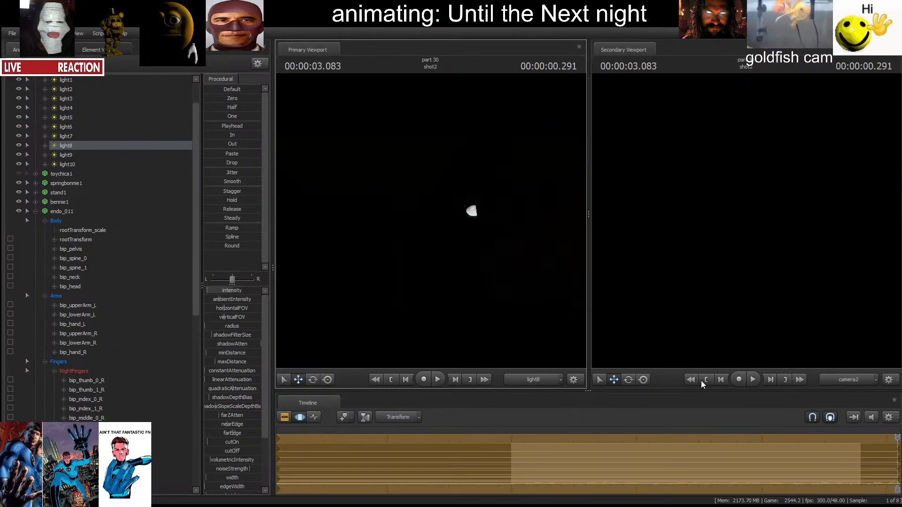
click(702, 380)
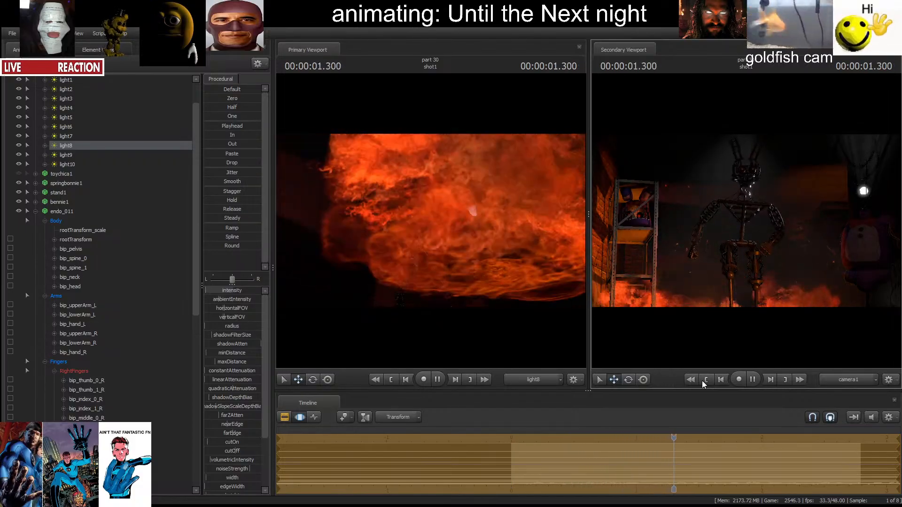
click(702, 381)
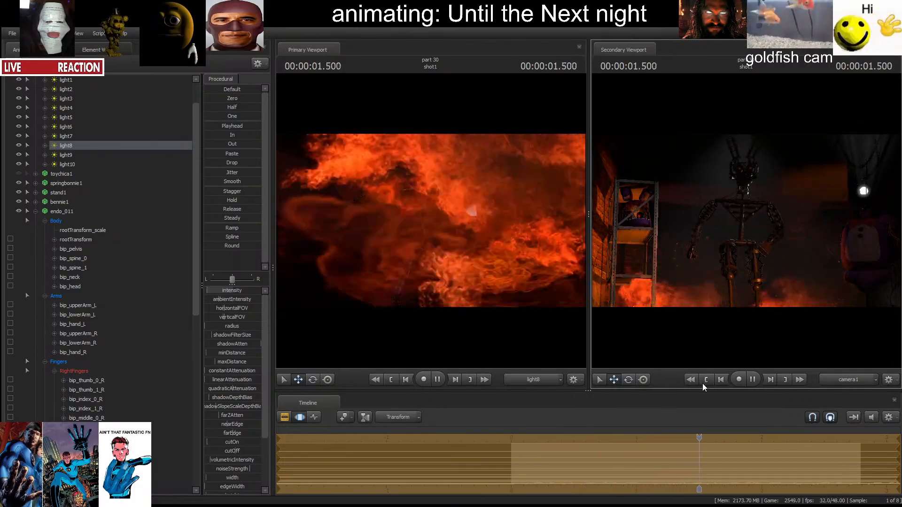
key(space)
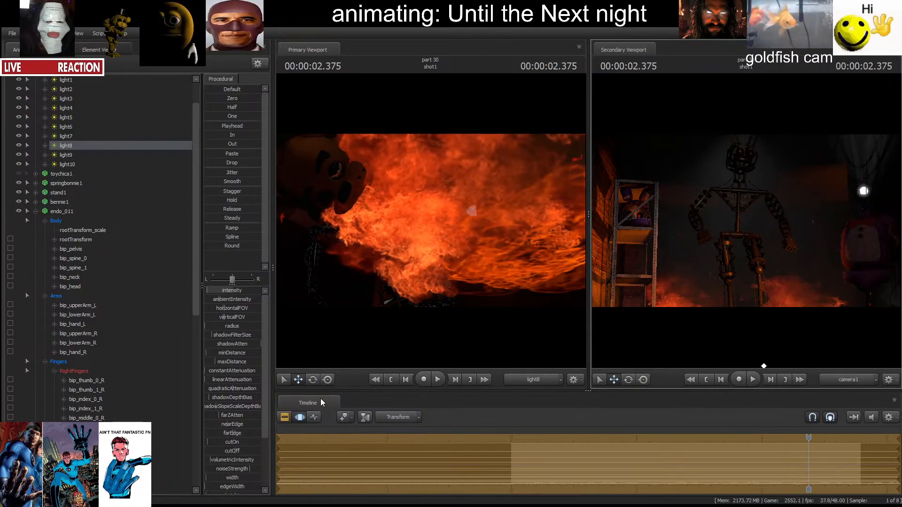
click(285, 418)
click(708, 380)
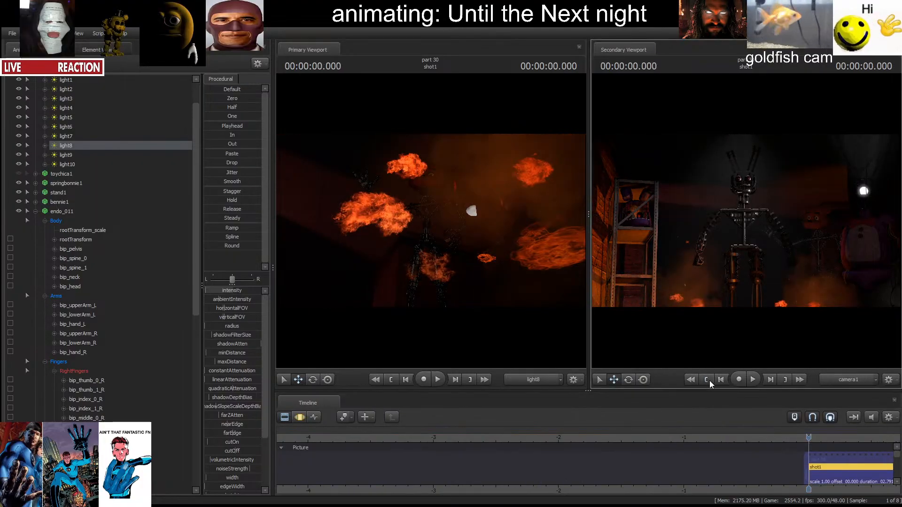
key(space)
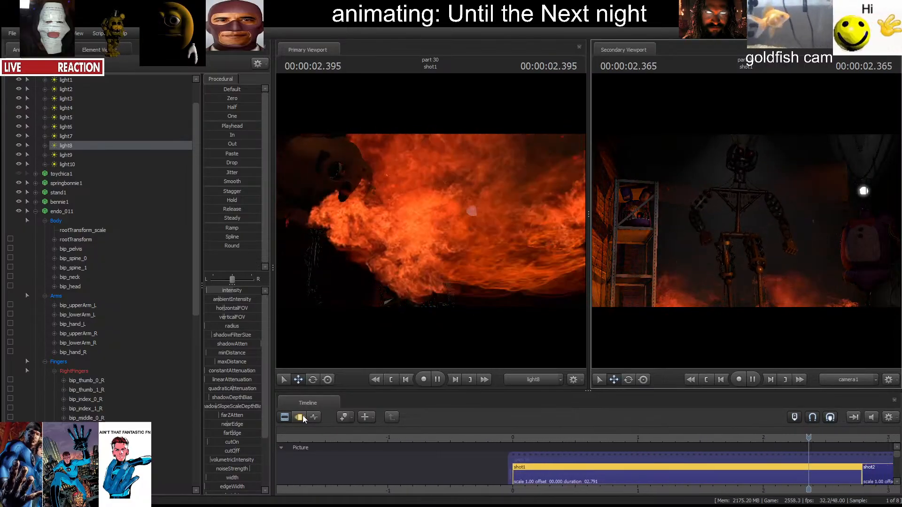
key(space)
click(710, 376)
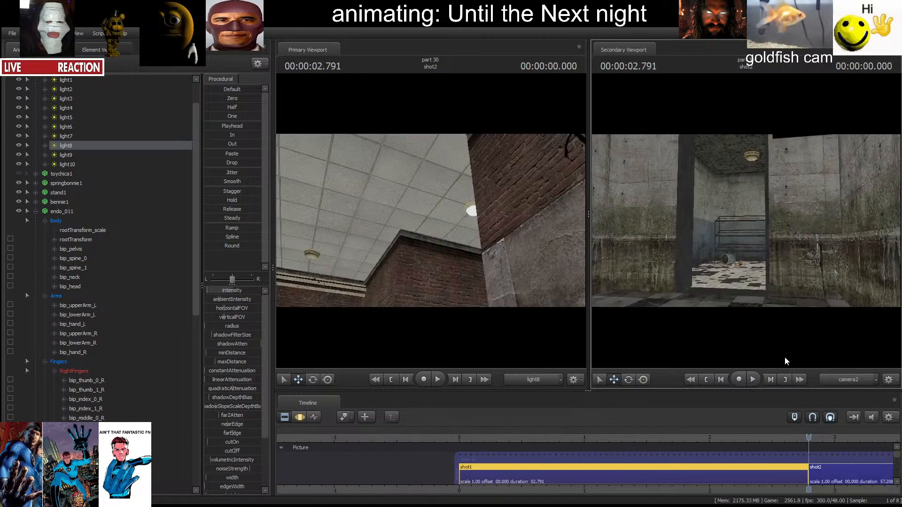
Select shot2, switch the primary viewport to the Work Camera, and fly it up to the doorway in the brick room.
click(841, 381)
click(823, 480)
click(839, 381)
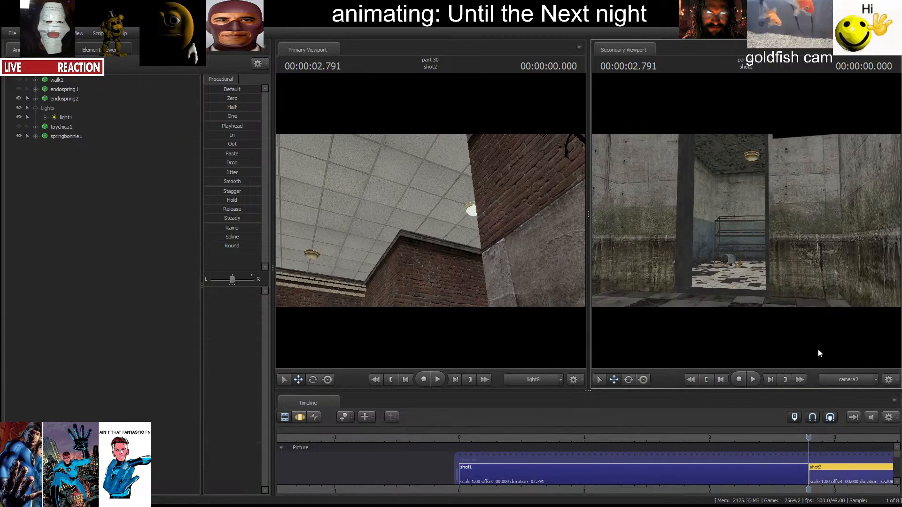
click(533, 379)
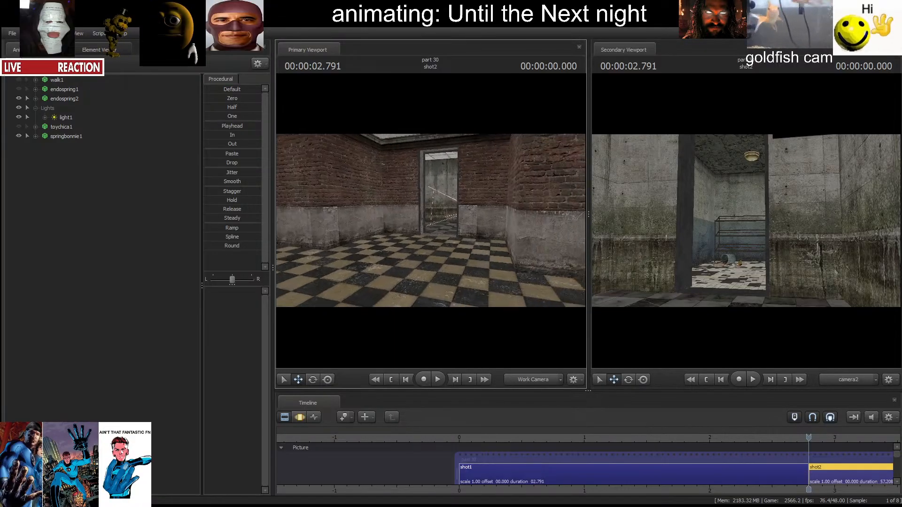
key(w)
drag(431, 221, 497, 221)
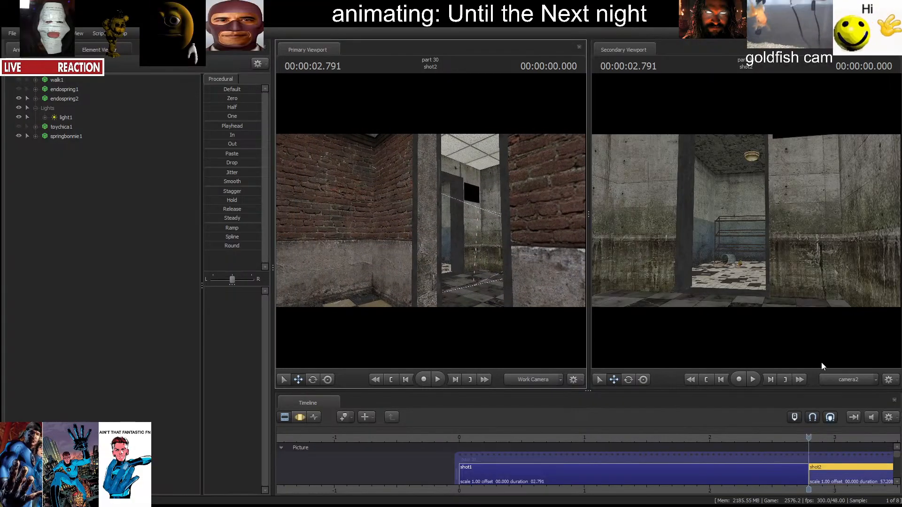
Aim camera2 at the doorway in the brick room, and replay the cut from shot1 into shot2.
drag(756, 325, 746, 221)
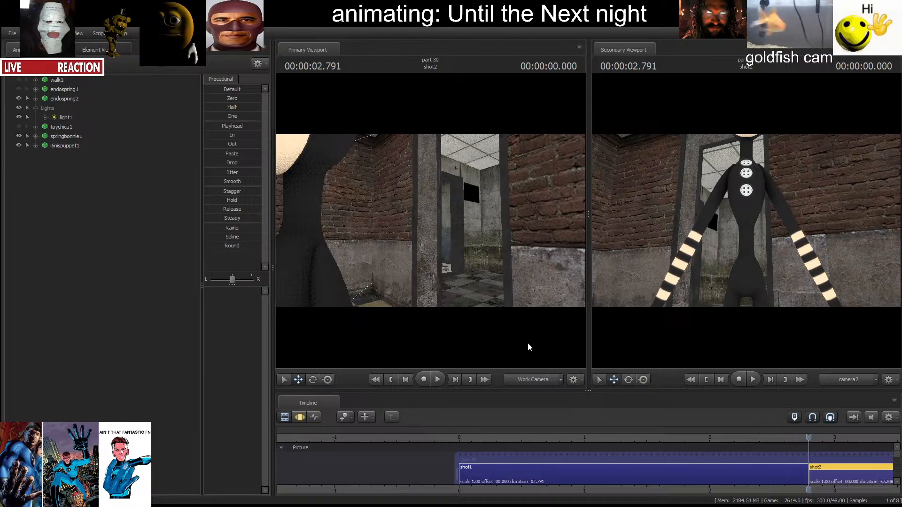
click(391, 380)
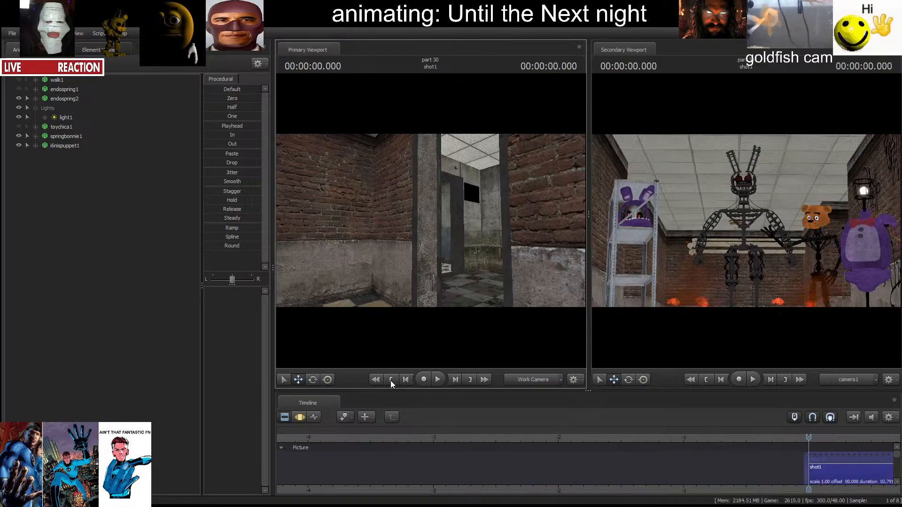
click(437, 380)
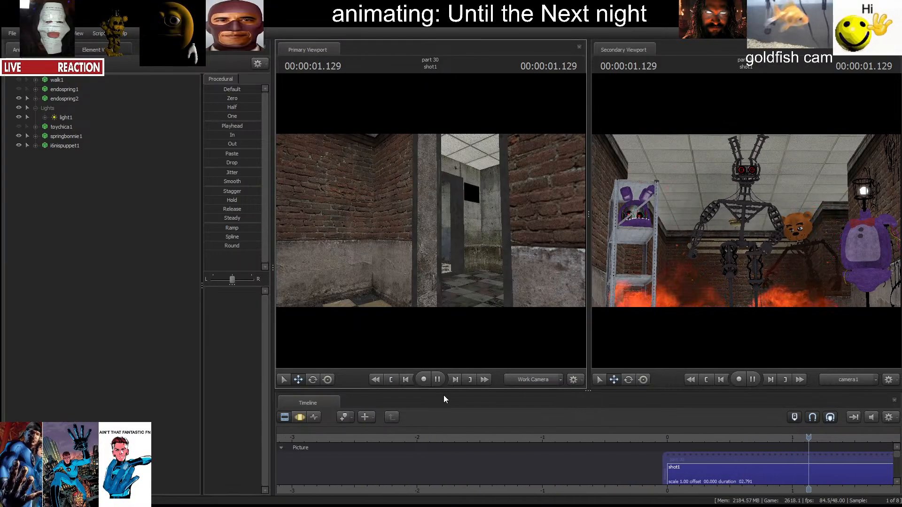
click(726, 453)
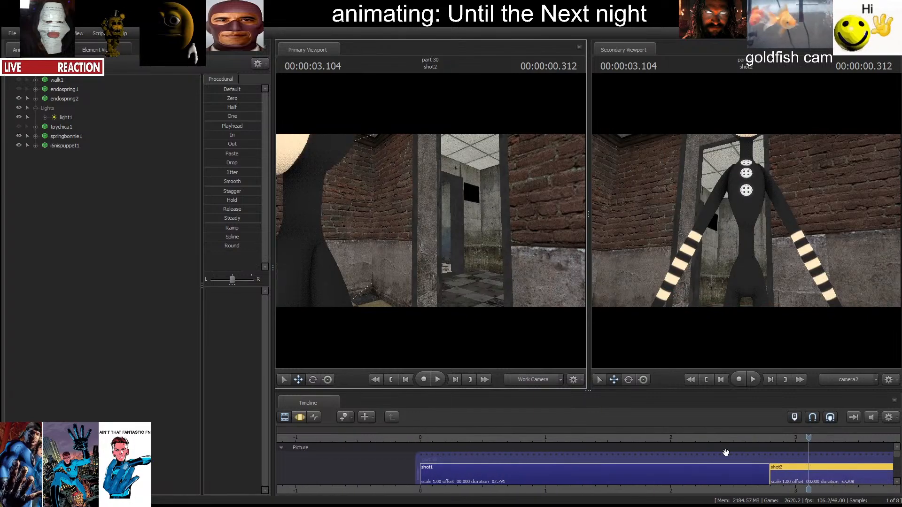
click(706, 380)
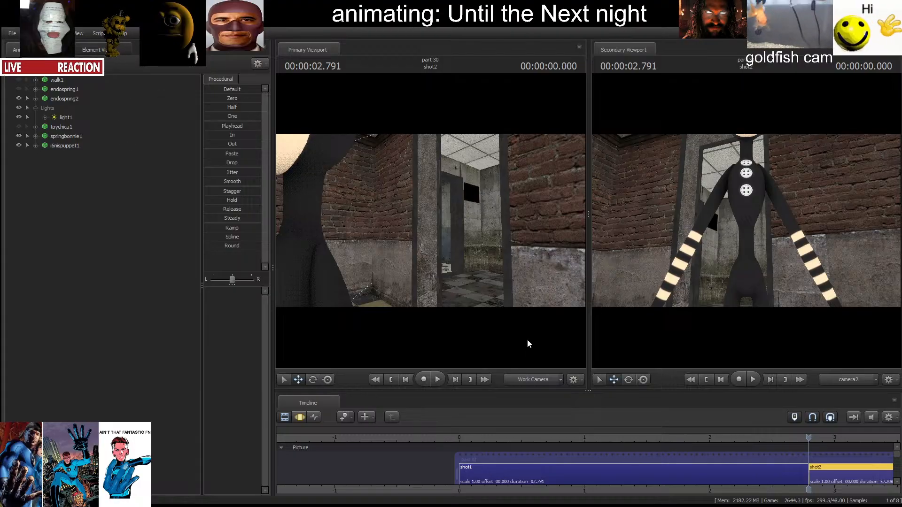
In the Motion Editor, move the whole i6nispuppet1 model back into the brick room's doorway.
click(299, 418)
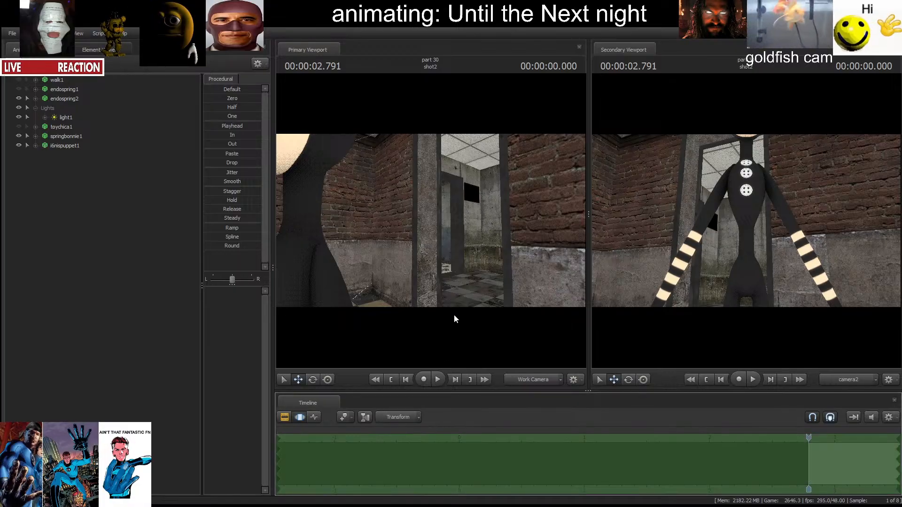
drag(456, 320, 432, 305)
click(487, 211)
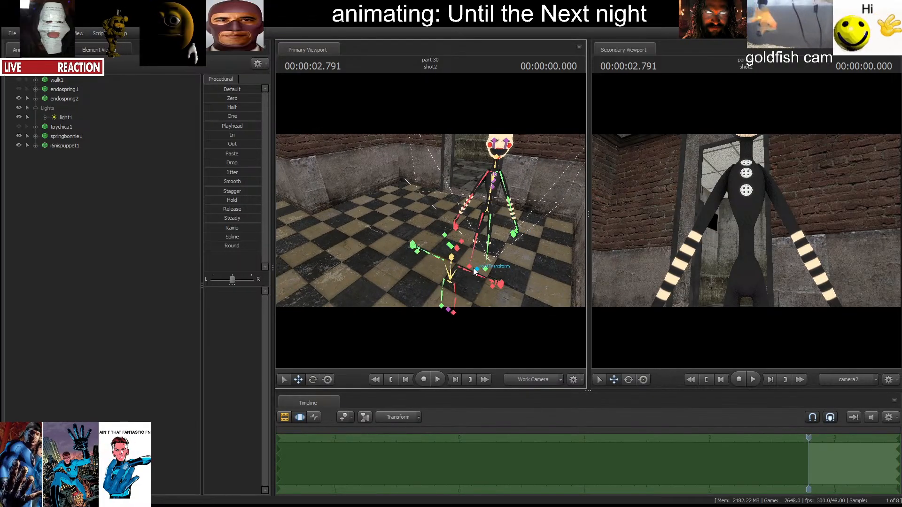
click(475, 271)
click(75, 148)
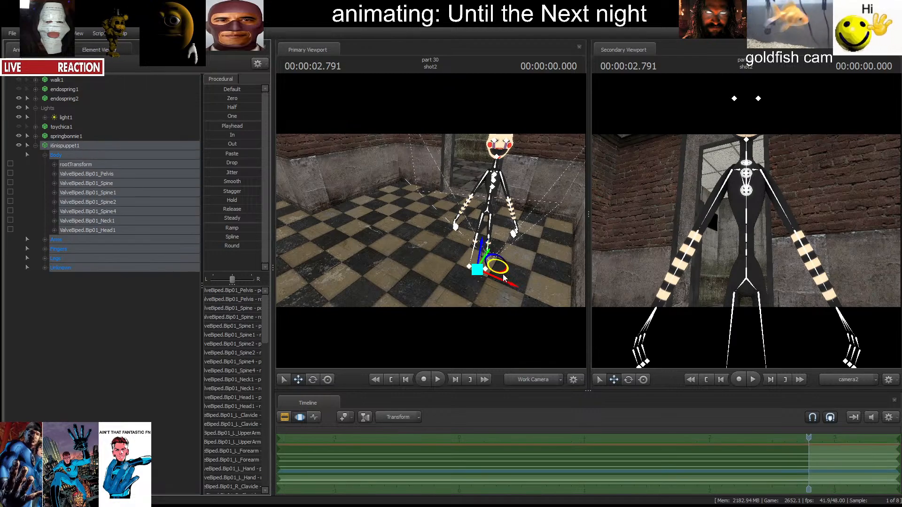
drag(504, 279, 479, 166)
key(w)
drag(475, 286, 456, 274)
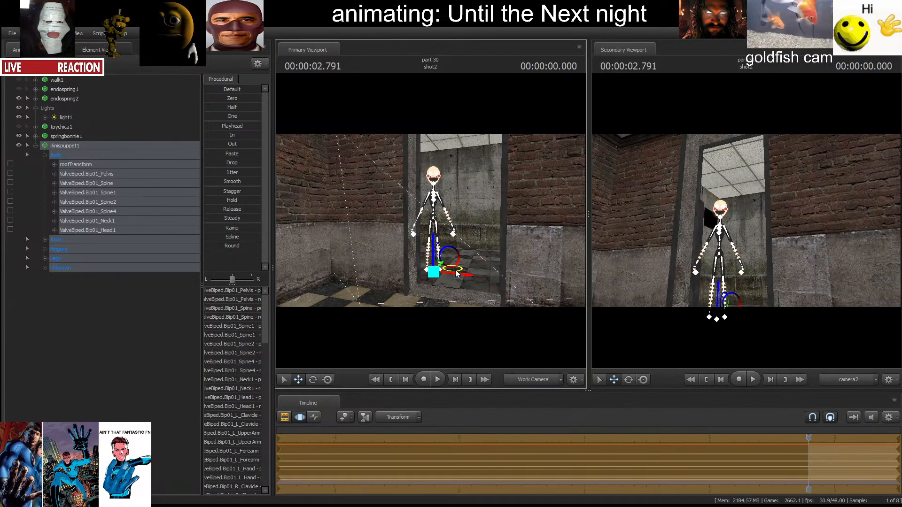
Add a scale control to i6nispuppet1's rootTransform and enlarge the puppet so it nearly fills the doorway's height.
click(68, 164)
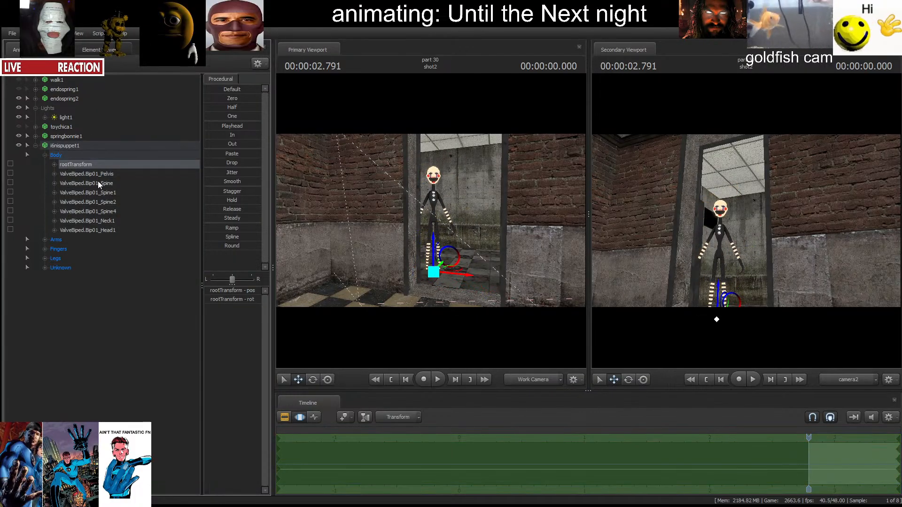
key(ctrl+shift+s)
click(96, 239)
drag(209, 291, 211, 292)
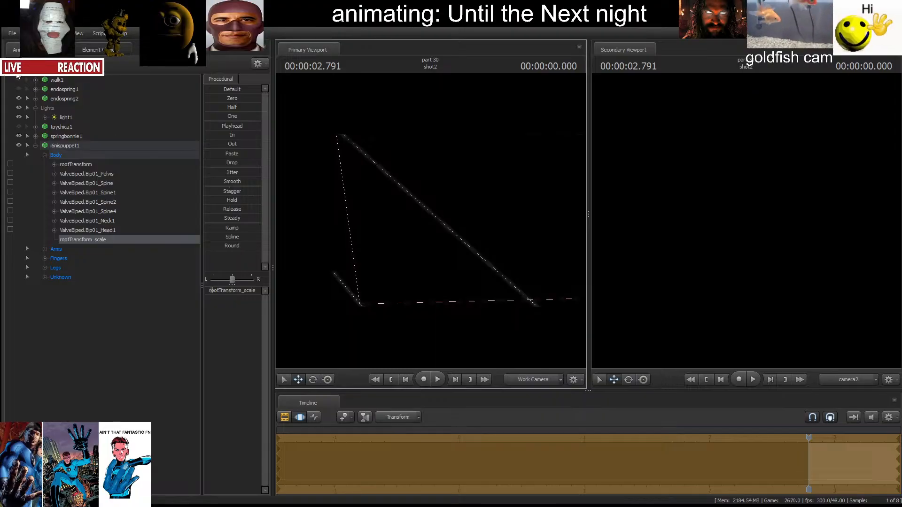
Look through light1 in the primary viewport and reposition it to shine on the puppet and doorway.
click(36, 109)
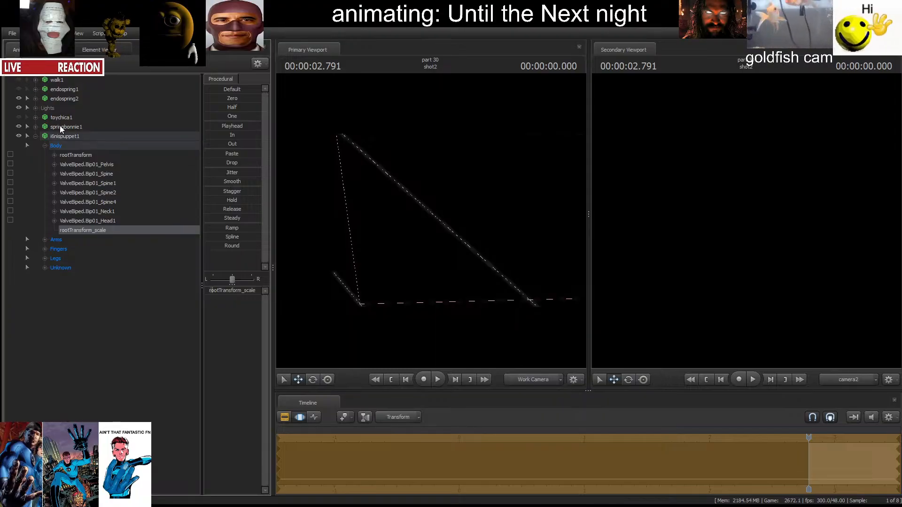
click(35, 108)
drag(66, 117, 377, 149)
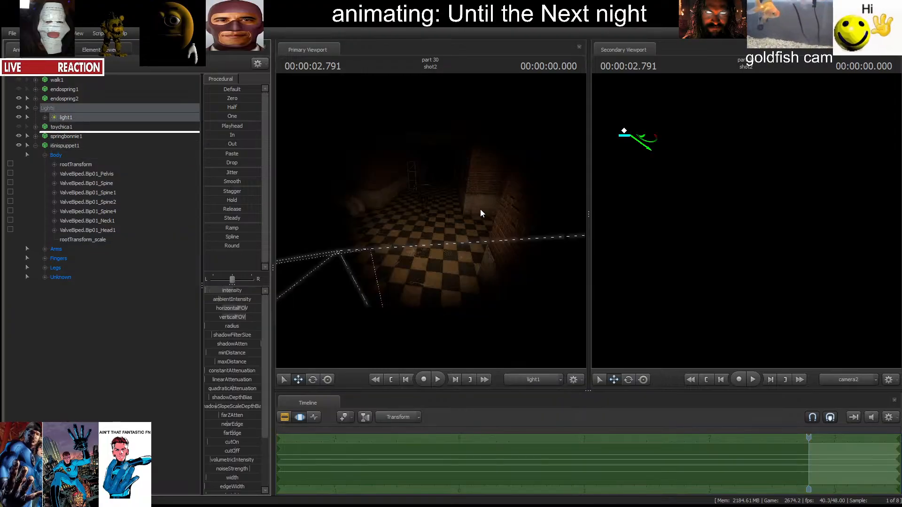
drag(480, 210, 483, 187)
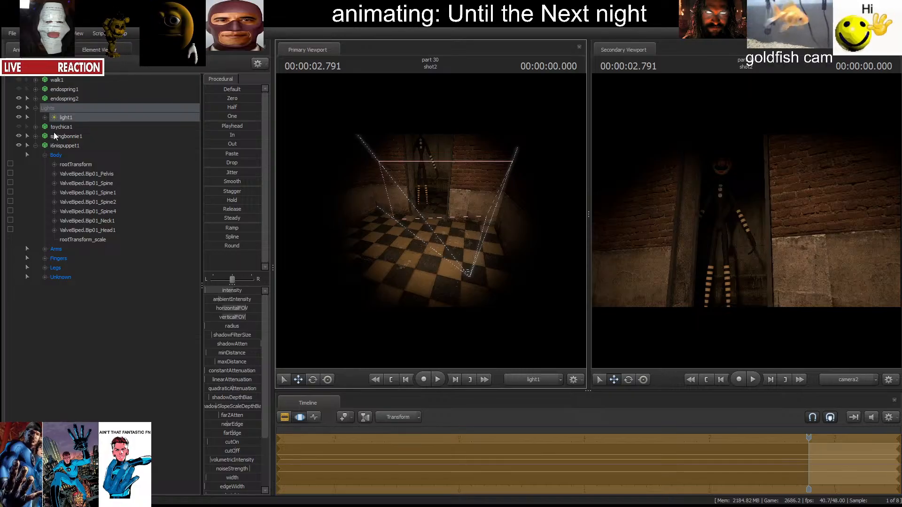
Clear the puppet selection, and hide and collapse the Lights group to work in full brightness.
click(65, 145)
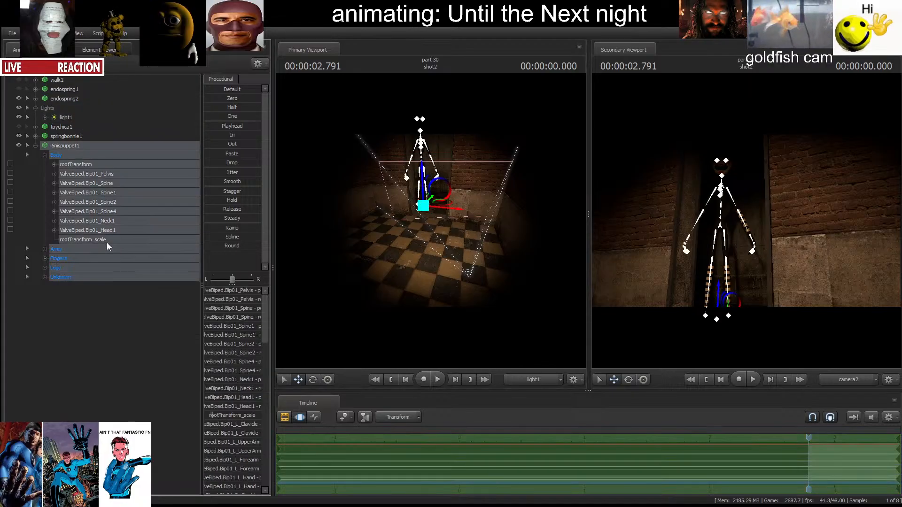
click(175, 125)
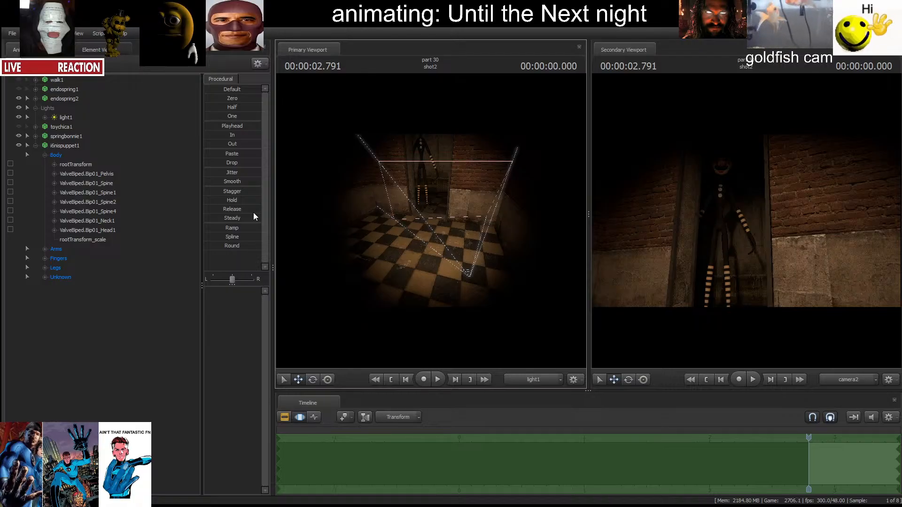
click(32, 111)
Move i6nistoychica1 through the doorway to stand beside the puppet, and rotate it from the Work Camera view.
click(64, 137)
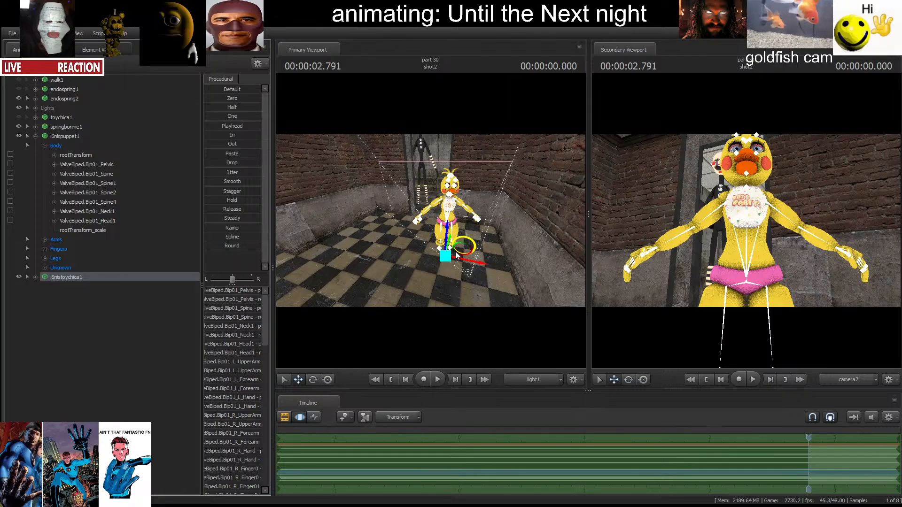
drag(455, 256, 447, 208)
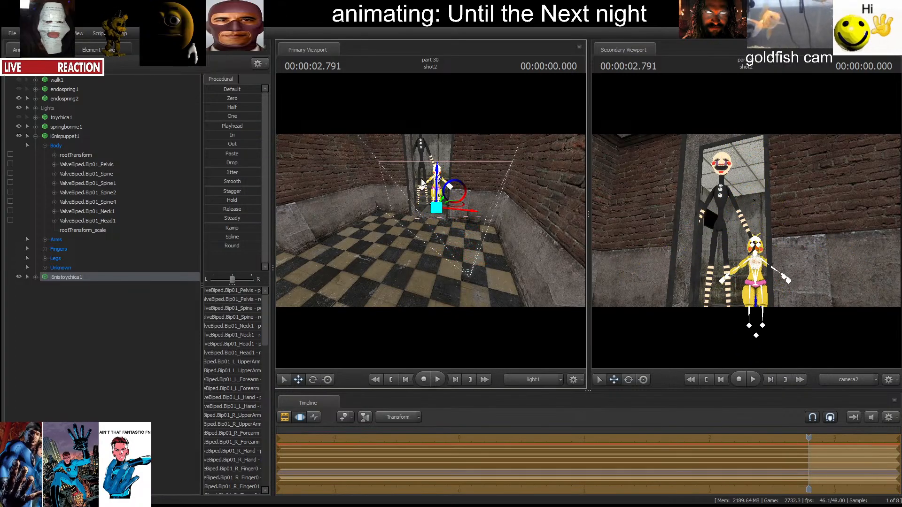
click(523, 376)
key(w)
drag(505, 282, 453, 324)
drag(418, 226, 425, 202)
key(e)
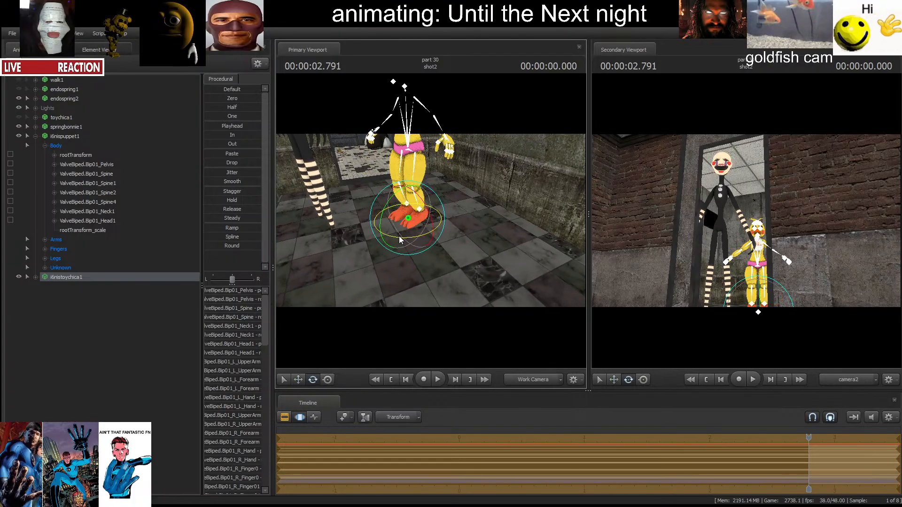
drag(399, 236, 437, 192)
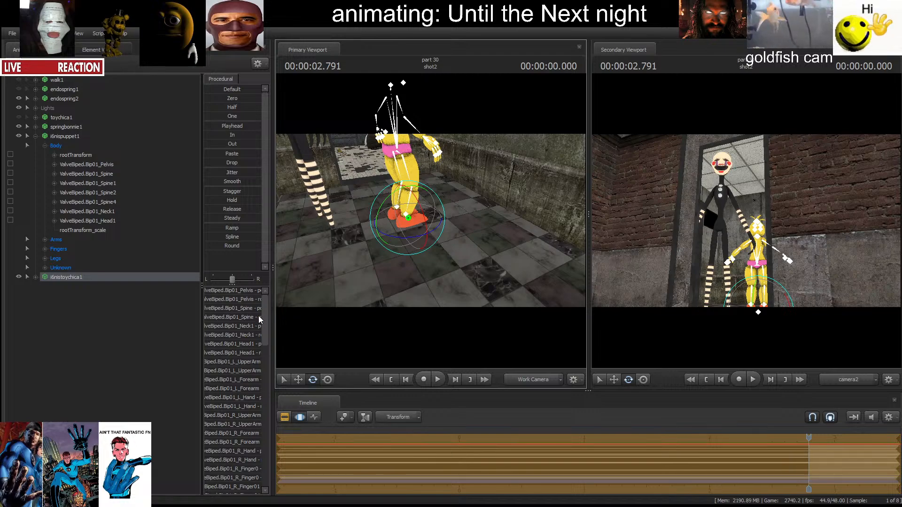
Add a scale control to i6nistoychica1's rootTransform and enlarge the model slightly.
click(36, 278)
click(45, 287)
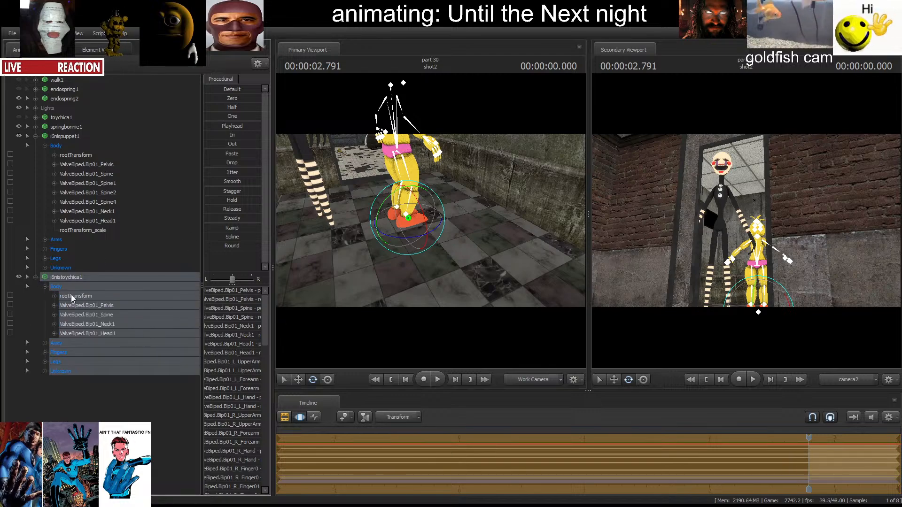
click(74, 296)
click(107, 317)
click(94, 342)
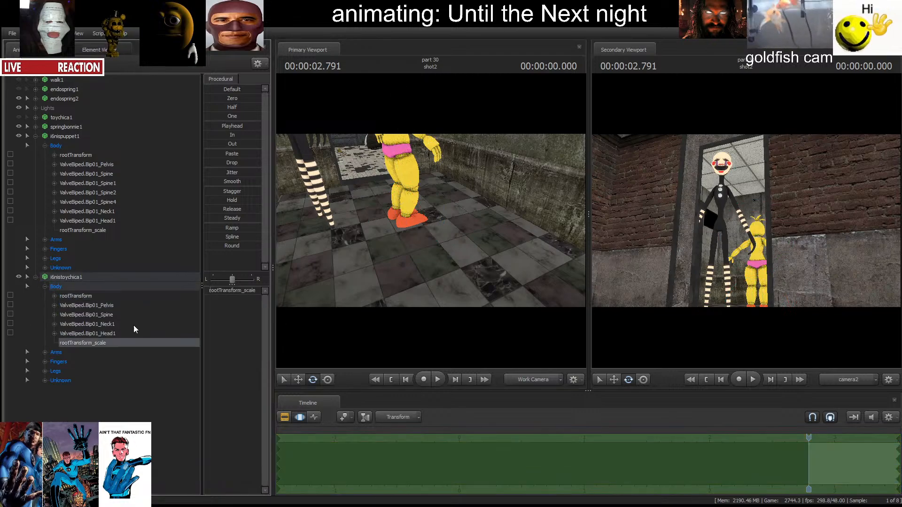
click(210, 291)
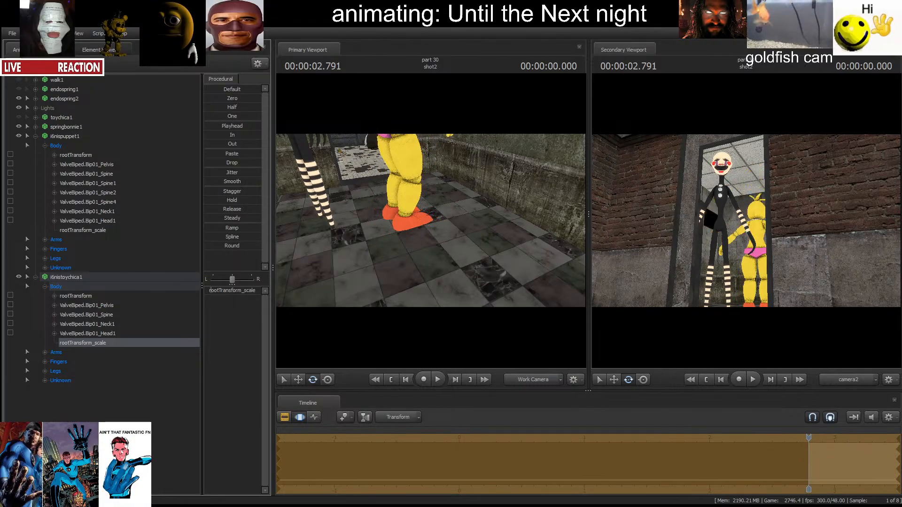
mouse_move(429, 221)
mouse_down()
mouse_move(430, 197)
mouse_move(437, 202)
mouse_move(426, 211)
mouse_move(429, 221)
mouse_up()
drag(215, 292, 204, 292)
Rig i6nistoychica1's left and right legs with foot and calf handles.
drag(429, 220, 429, 240)
key(w)
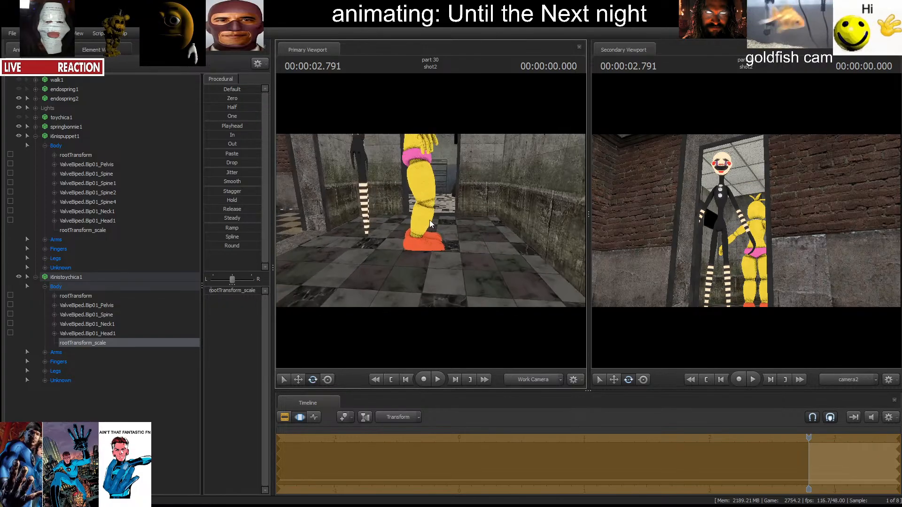
ctrl+click(417, 228)
click(77, 399)
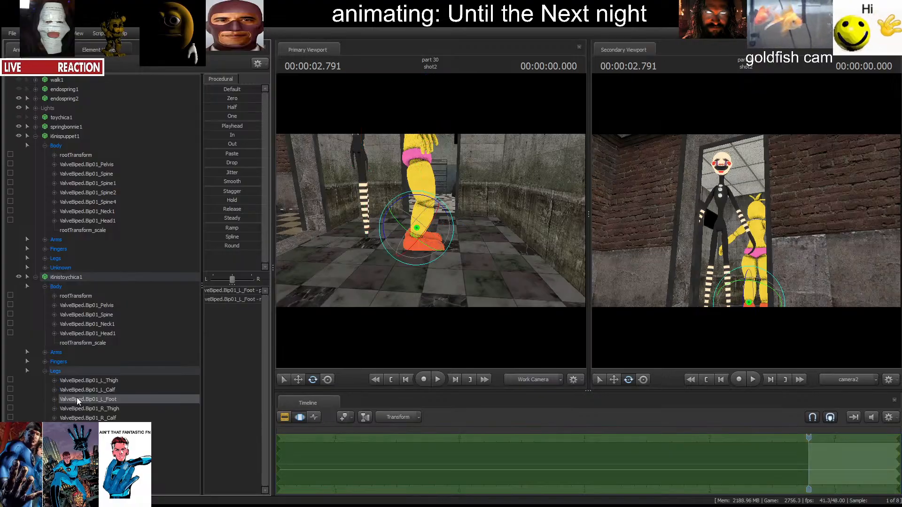
ctrl+click(417, 234)
key(ctrl)
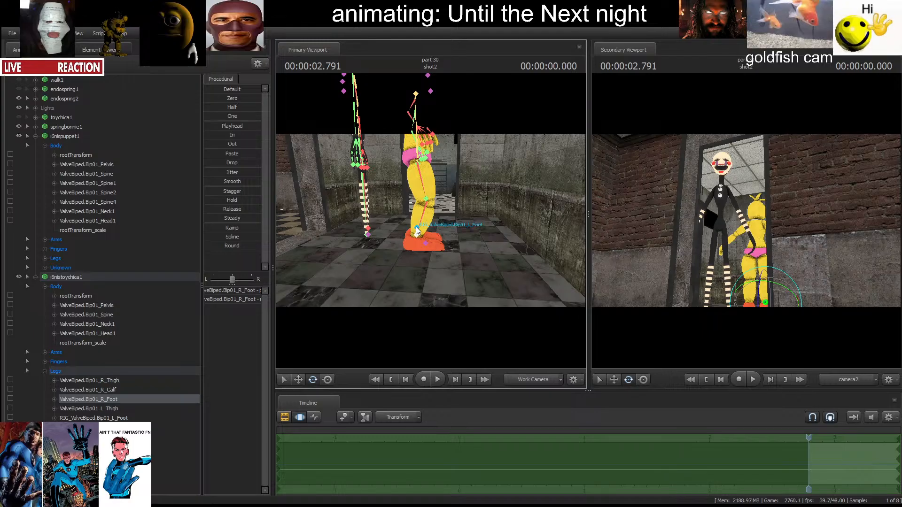
ctrl+click(417, 228)
ctrl+click(416, 243)
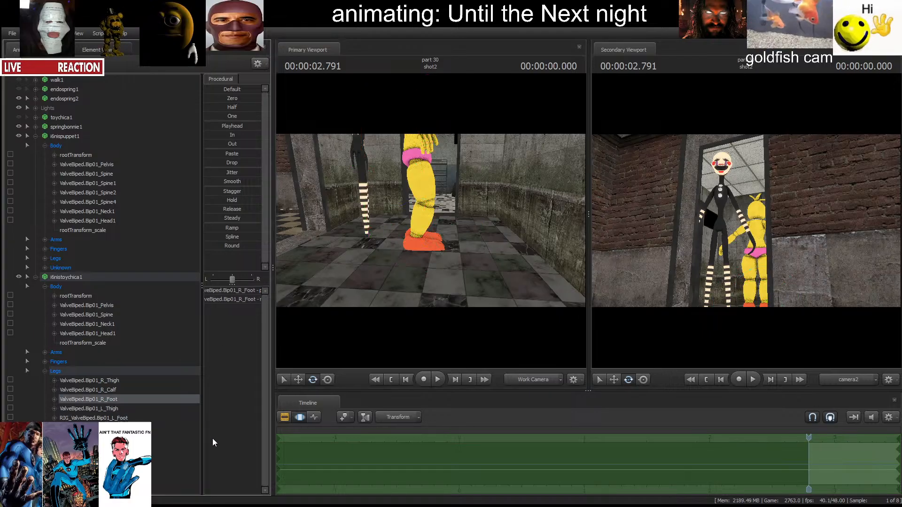
key(ctrl+z)
Lower and tilt i6nistoychica1's pelvis to bring the body down onto the tiled floor.
drag(413, 230, 430, 219)
ctrl+click(500, 193)
key(w)
drag(440, 172, 487, 217)
key(e)
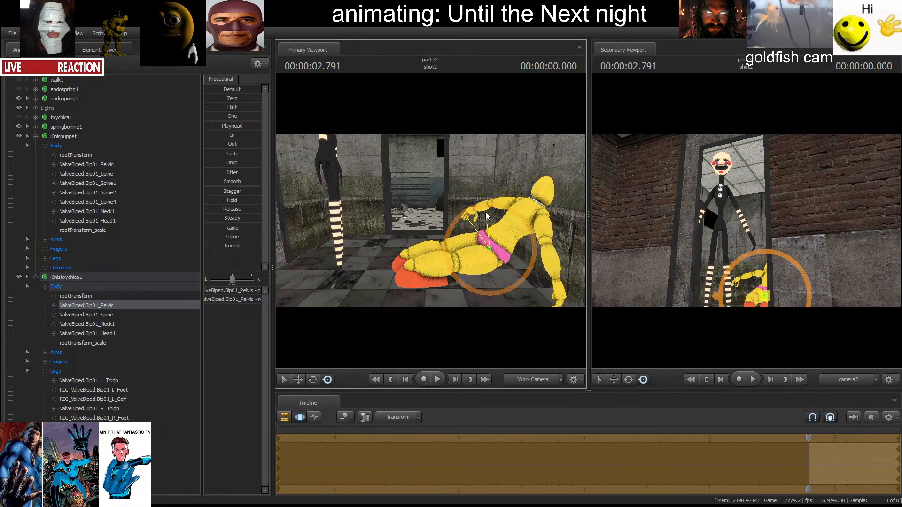
key(w)
Reposition i6nistoychica1's left foot handle to spread the legs into a collapsed pose.
click(419, 262)
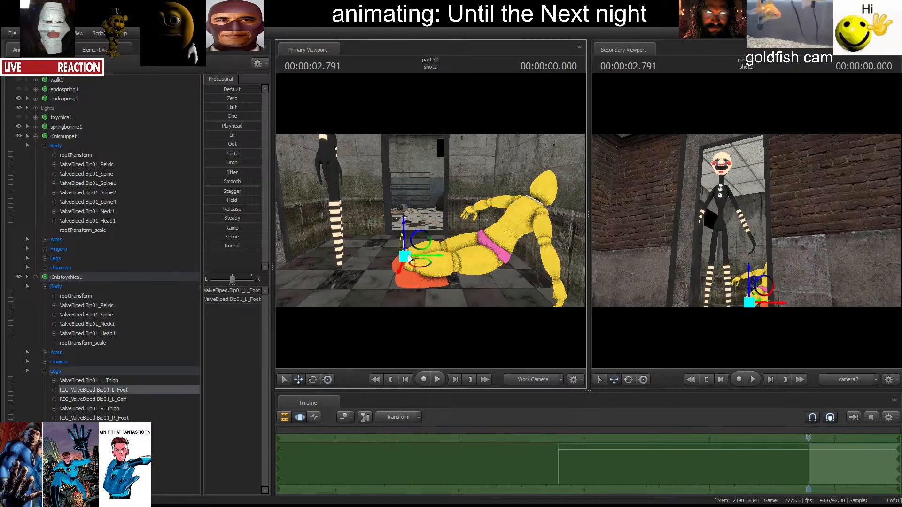
drag(420, 262, 454, 258)
drag(454, 263, 456, 258)
drag(435, 221, 465, 225)
click(513, 194)
Rotate i6nistoychica1's left foot to suit the collapsed pose on the floor.
click(444, 272)
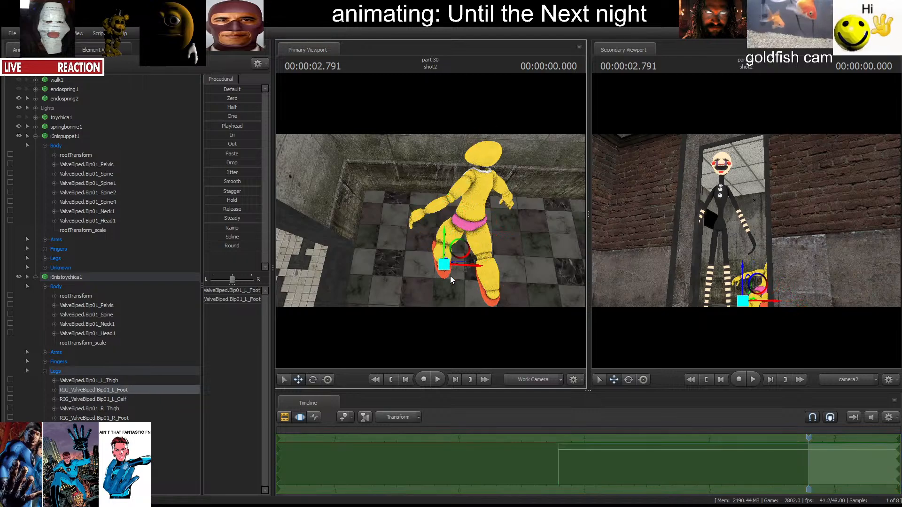
key(e)
drag(451, 276, 540, 263)
key(s)
key(a)
key(w)
drag(430, 198, 418, 225)
key(e)
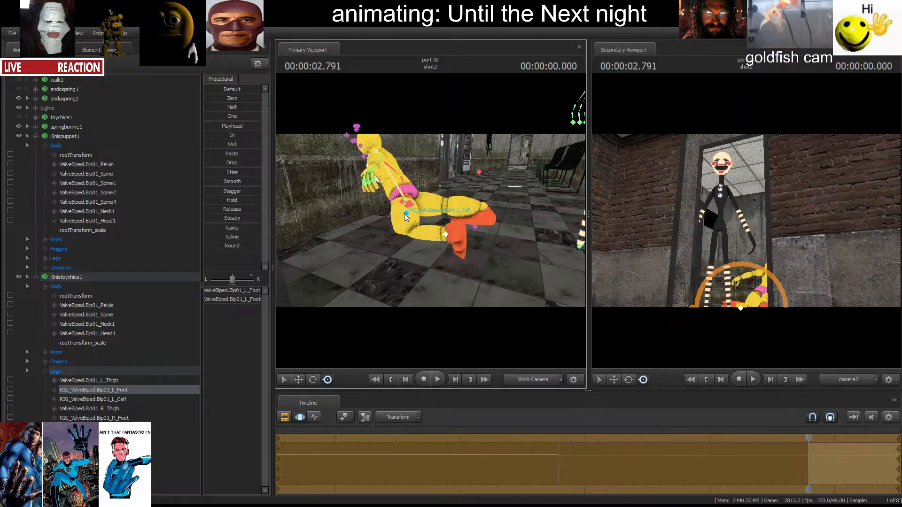
Move i6nistoychica1's left calf handle to change the direction of the left knee.
click(404, 214)
mouse_move(395, 200)
mouse_down()
mouse_move(402, 196)
mouse_move(393, 189)
mouse_move(399, 194)
mouse_up()
key(d)
drag(418, 223, 484, 208)
Move i6nistoychica1's right calf handle down to floor level beside the body to point the right knee downward.
ctrl+click(413, 212)
ctrl+click(441, 191)
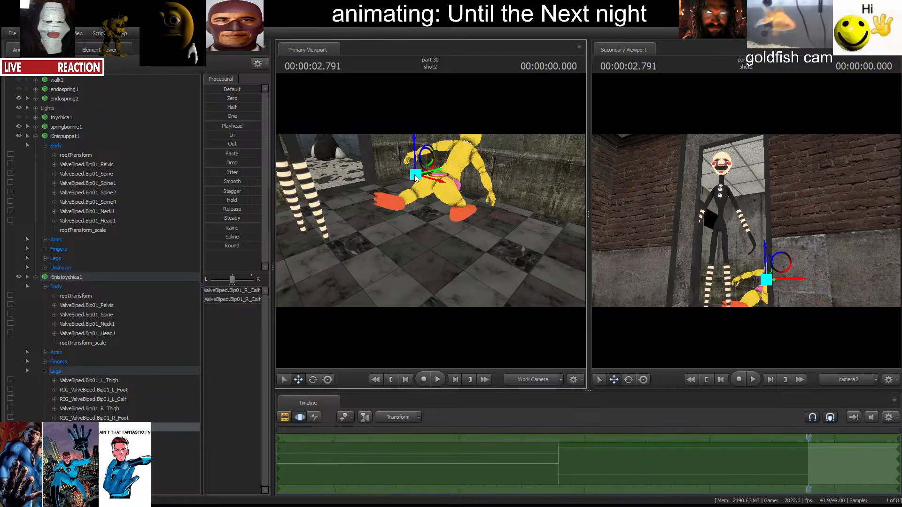
drag(428, 173, 498, 217)
mouse_move(489, 230)
mouse_down()
mouse_move(492, 205)
mouse_move(502, 227)
mouse_up()
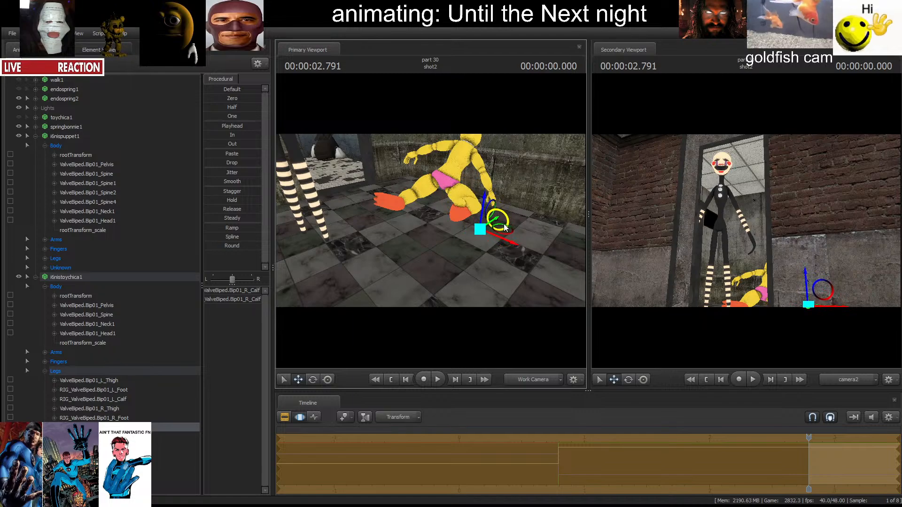
Pull i6nistoychica1's left foot handle in closer to the body.
click(401, 207)
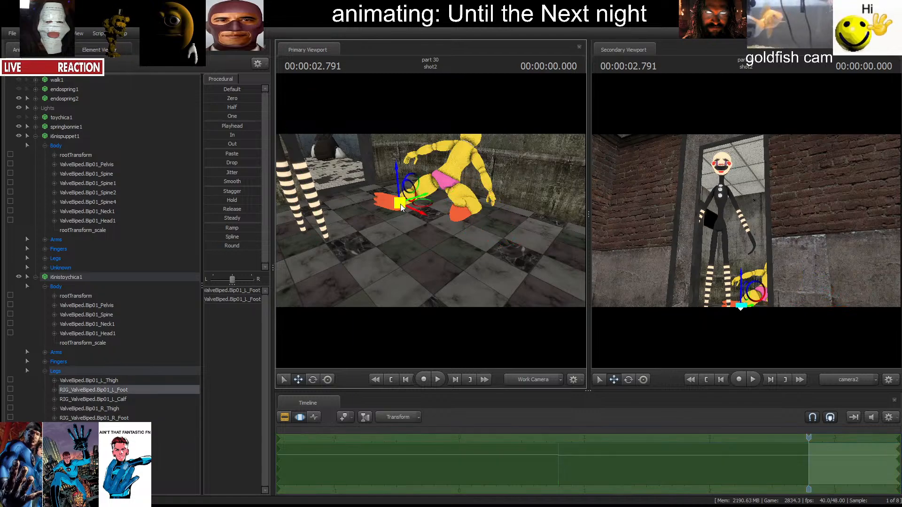
key(ctrl)
drag(421, 207, 437, 207)
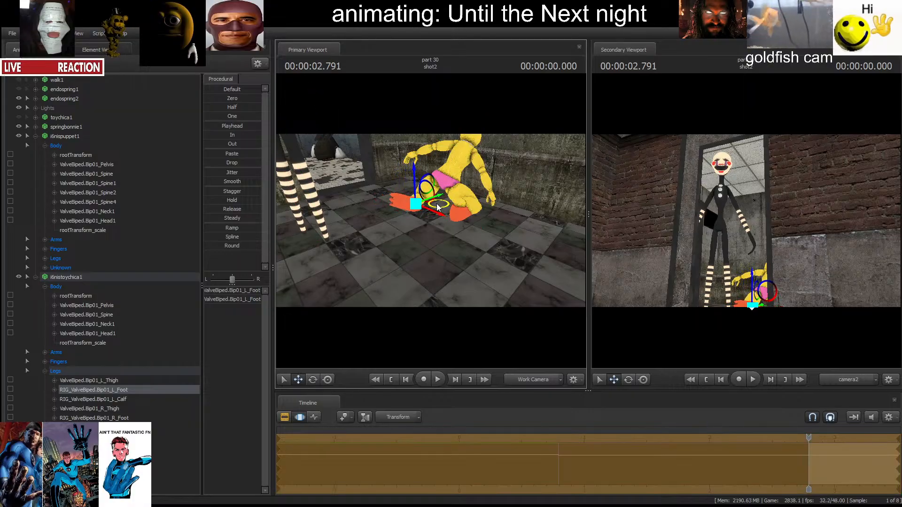
Move i6nistoychica1's left calf handle closer to the leg to refine the bend direction of the left knee.
ctrl+click(444, 183)
drag(432, 164, 436, 176)
ctrl+click(410, 174)
drag(418, 212, 452, 204)
ctrl+click(473, 188)
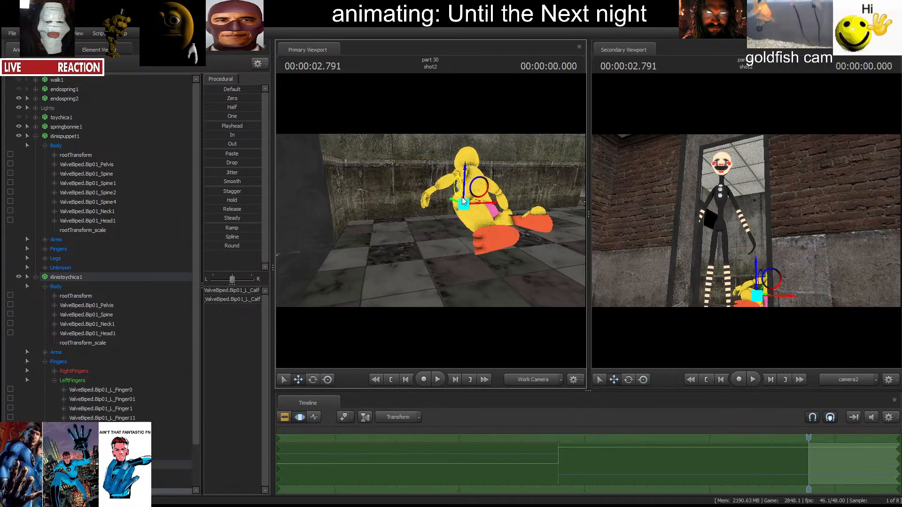
key(w)
mouse_move(458, 210)
mouse_down()
mouse_move(463, 231)
mouse_move(465, 223)
mouse_up()
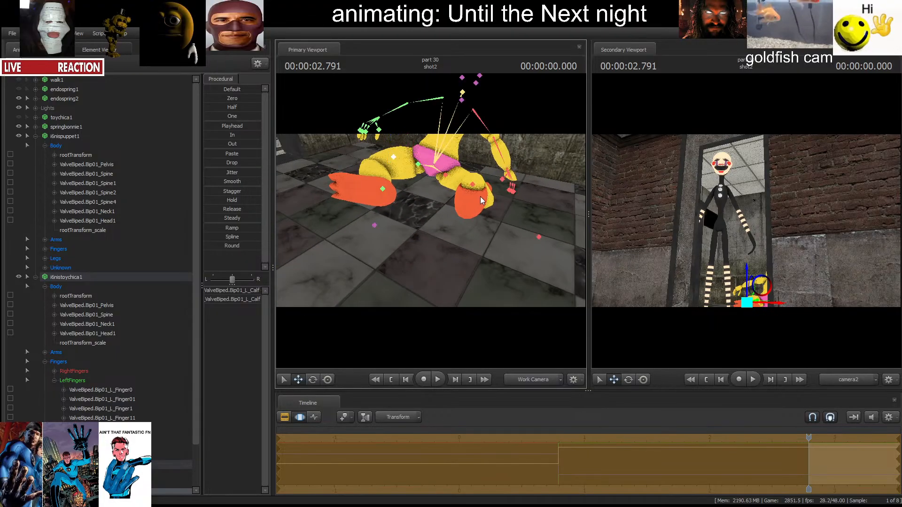
Raise i6nistoychica1's right calf handle from the floor to redirect the right knee.
ctrl+click(540, 238)
drag(559, 231, 555, 182)
drag(484, 196, 555, 159)
Rotate i6nistoychica1's spine to adjust the lean of the upper body.
ctrl+click(447, 237)
key(r)
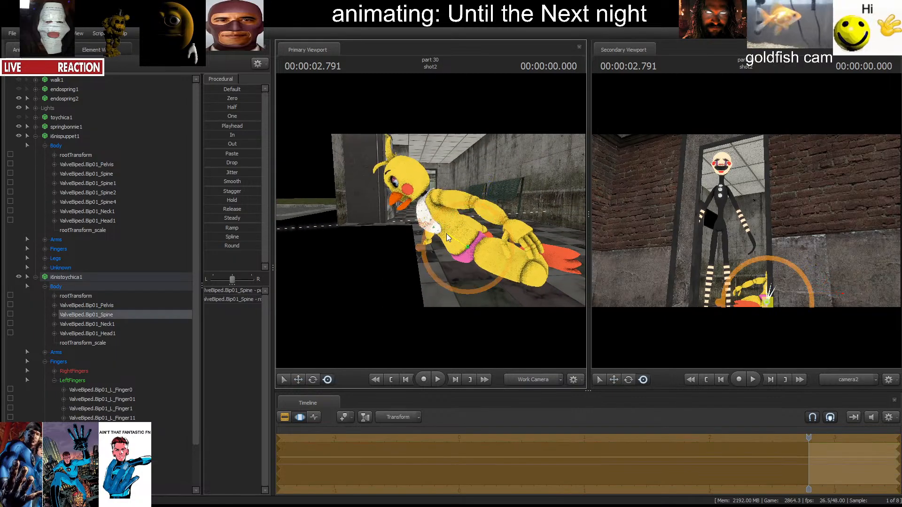
drag(446, 233, 447, 258)
Pose i6nistoychica1's left arm so it reaches down and the hand props the body up from the floor.
ctrl+click(450, 201)
ctrl+click(452, 231)
ctrl+click(443, 259)
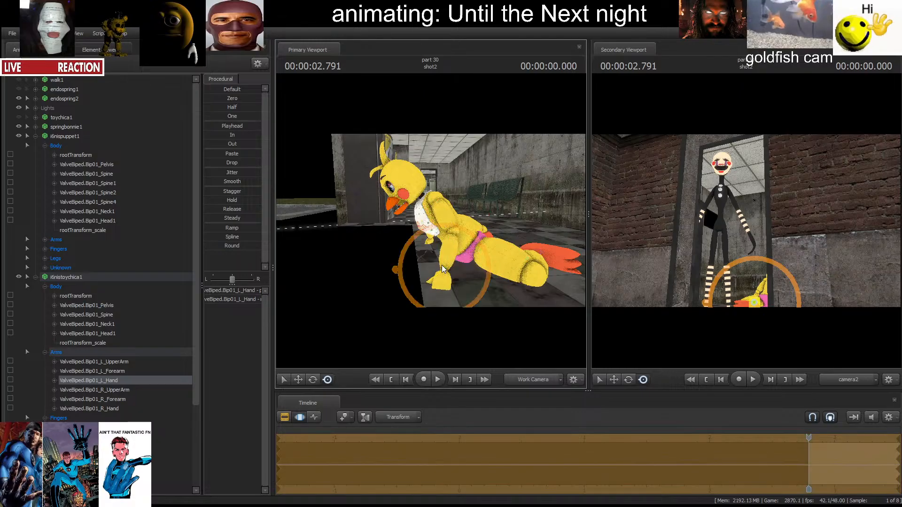
Rotate i6nistoychica1's head to set the direction of the face in the collapsed pose.
ctrl+click(419, 180)
drag(420, 180, 410, 197)
ctrl+click(434, 188)
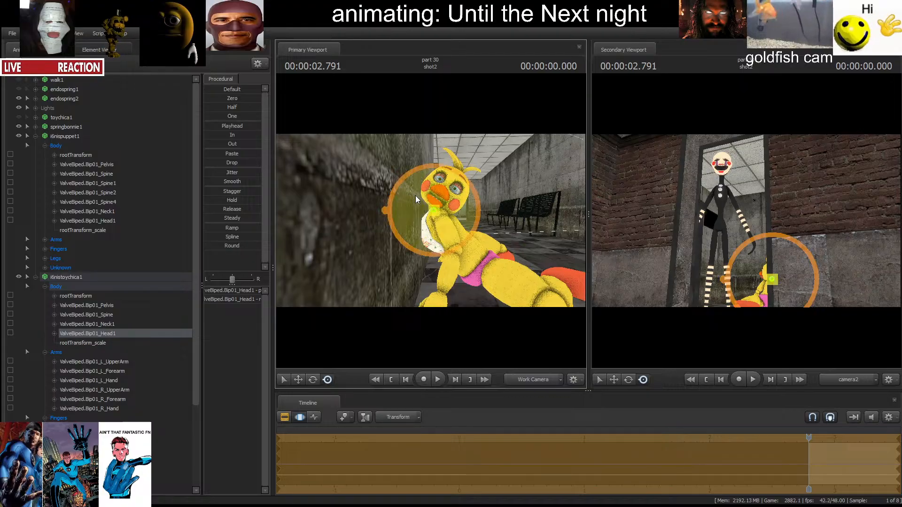
Hide i6nistoychica1's beak to expose the toothed mouth, and switch the viewports back to the unlit preview.
click(73, 278)
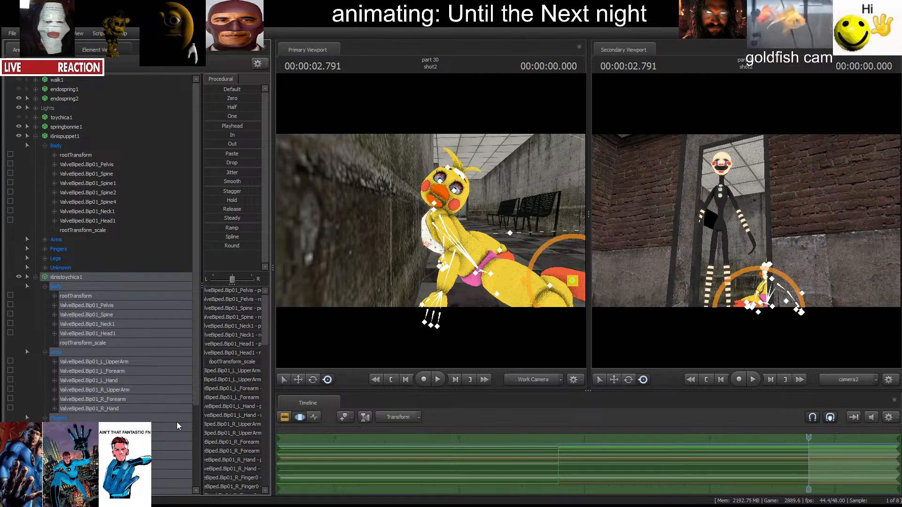
click(367, 246)
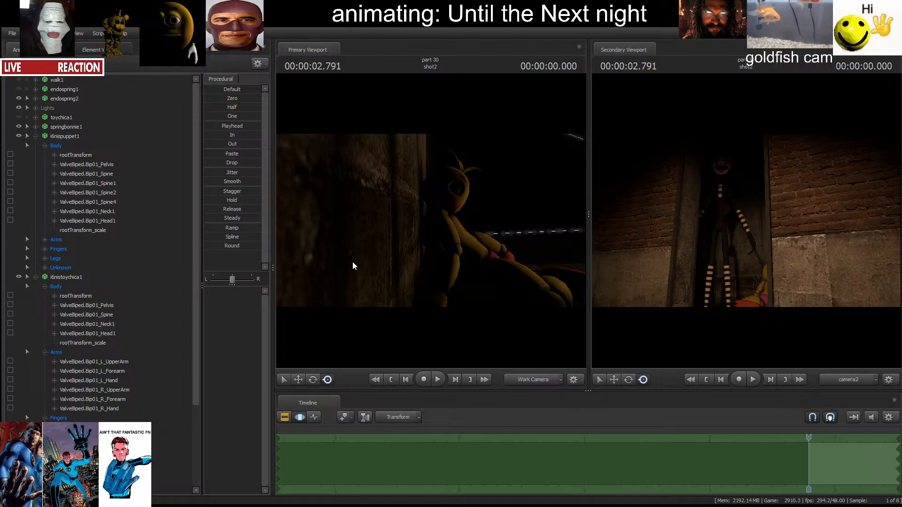
key(F8)
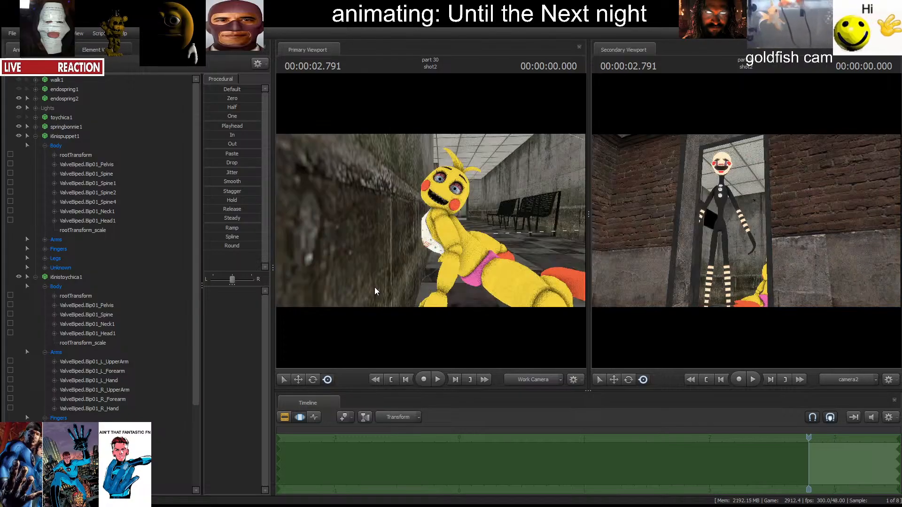
drag(375, 288, 399, 225)
click(436, 181)
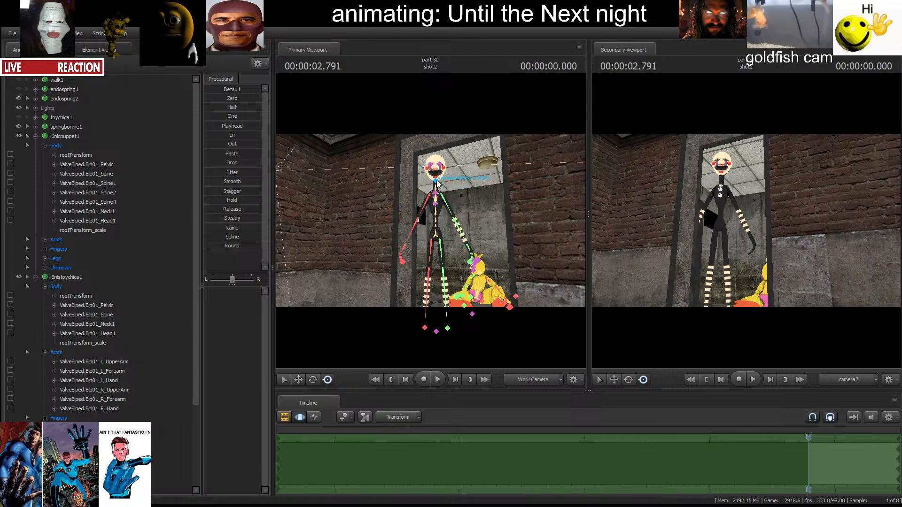
click(437, 182)
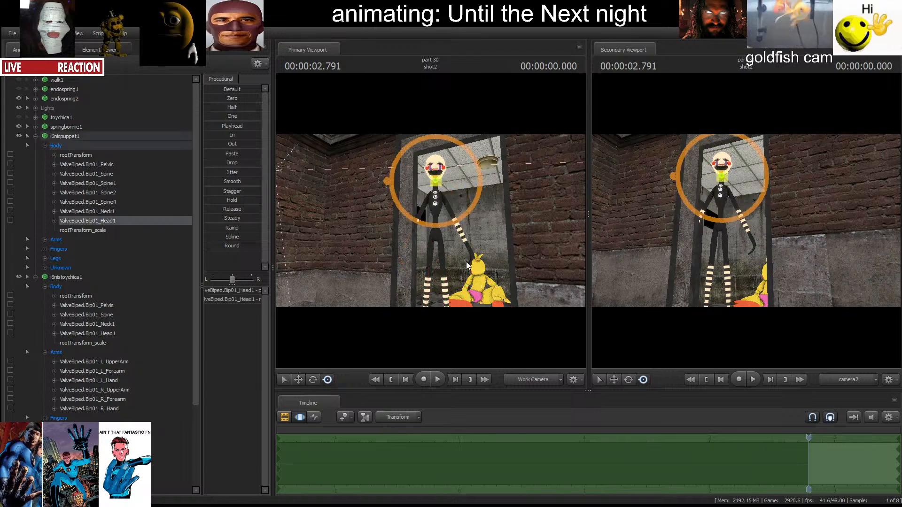
Collapse i6nispuppet1 and i6nistoychica1 in the animation set list and place i6nistoychica1 directly above toychica1.
click(34, 136)
click(35, 146)
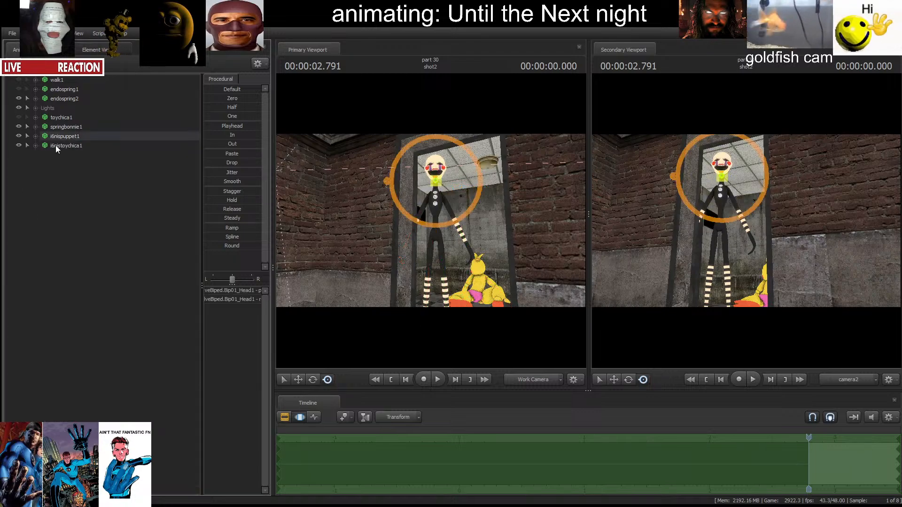
drag(53, 145, 61, 112)
click(73, 148)
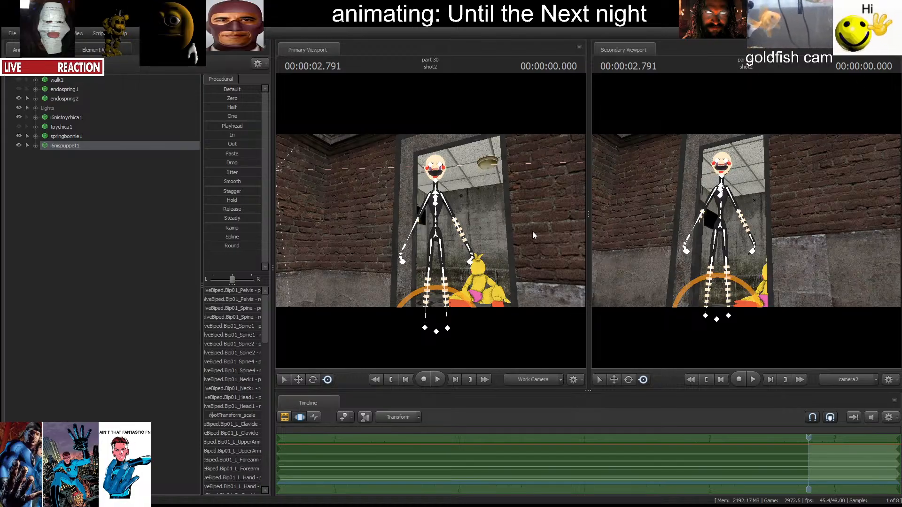
click(517, 227)
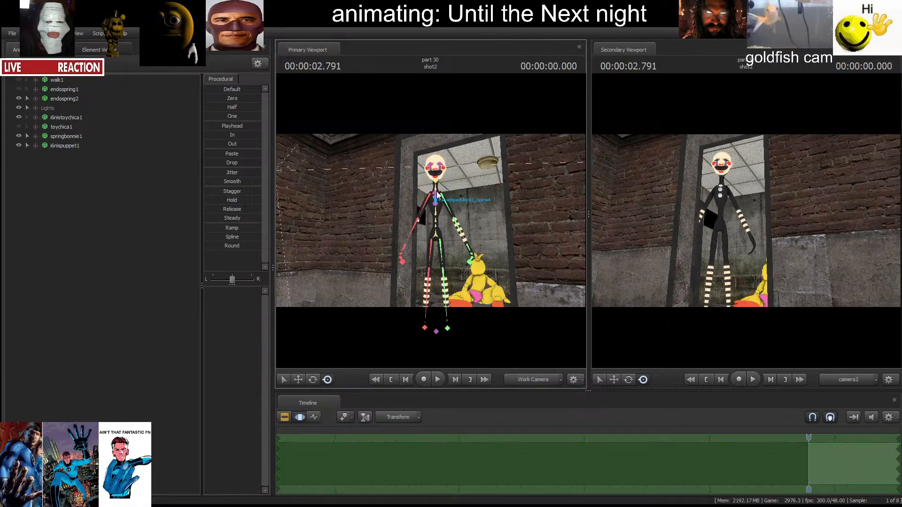
mouse_move(373, 239)
mouse_down()
mouse_move(360, 235)
mouse_move(404, 234)
mouse_move(376, 225)
mouse_up()
key(w)
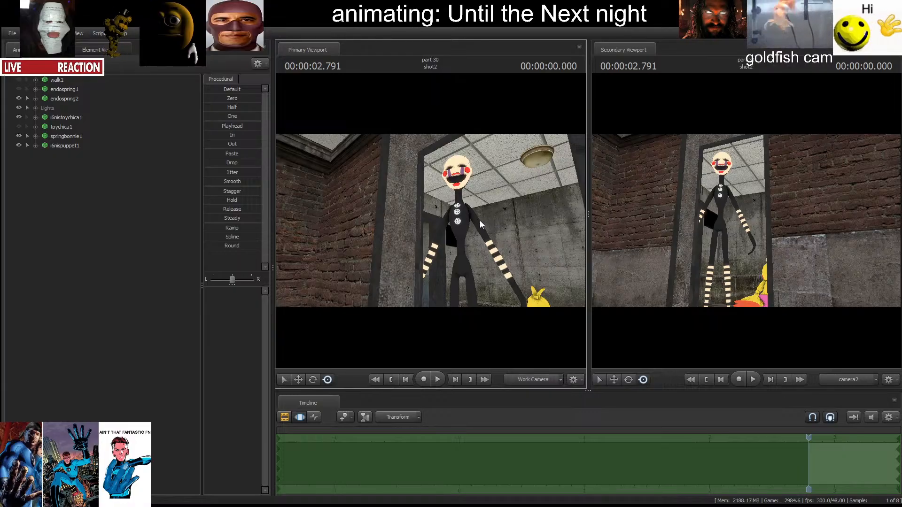
drag(390, 254, 384, 274)
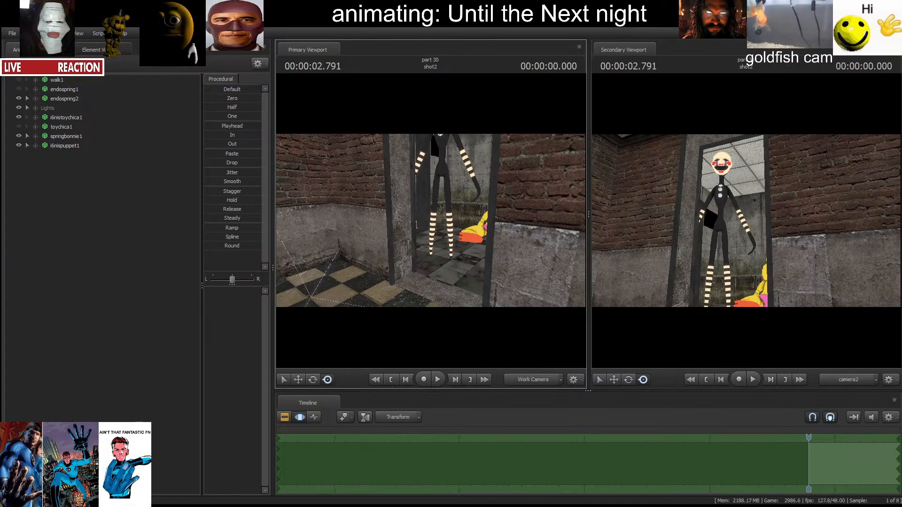
drag(431, 238, 430, 220)
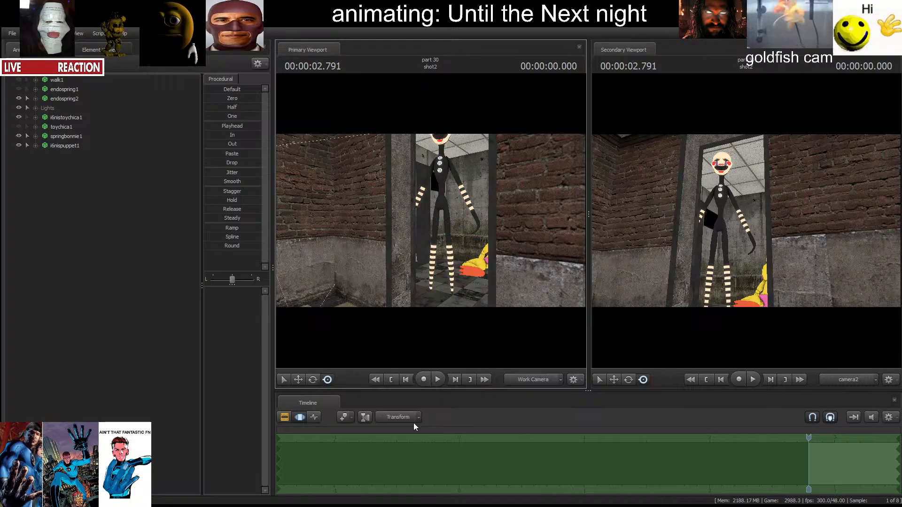
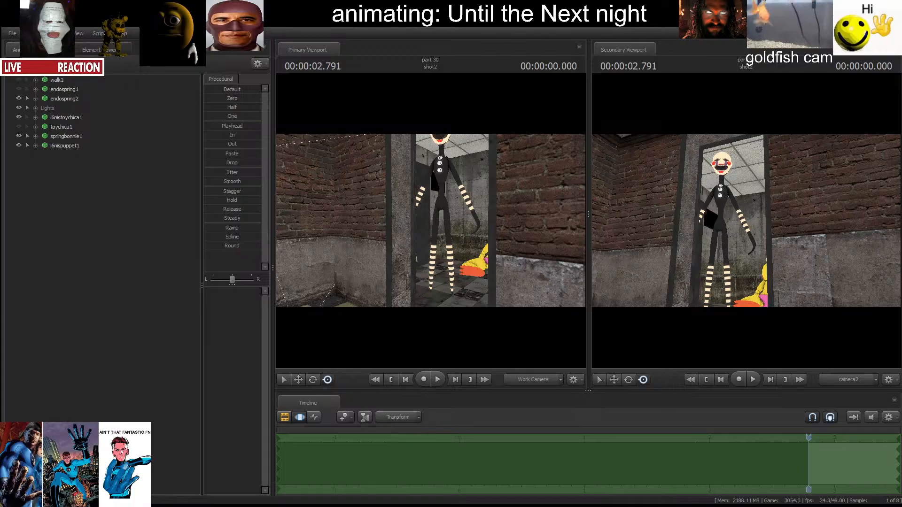
Show the element data of the i6nispuppet1 model and expand its materials.
click(74, 146)
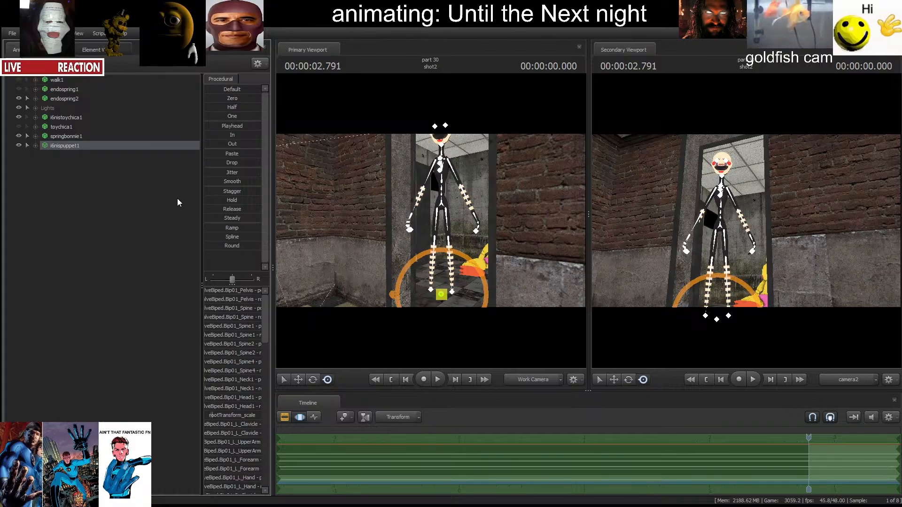
click(93, 49)
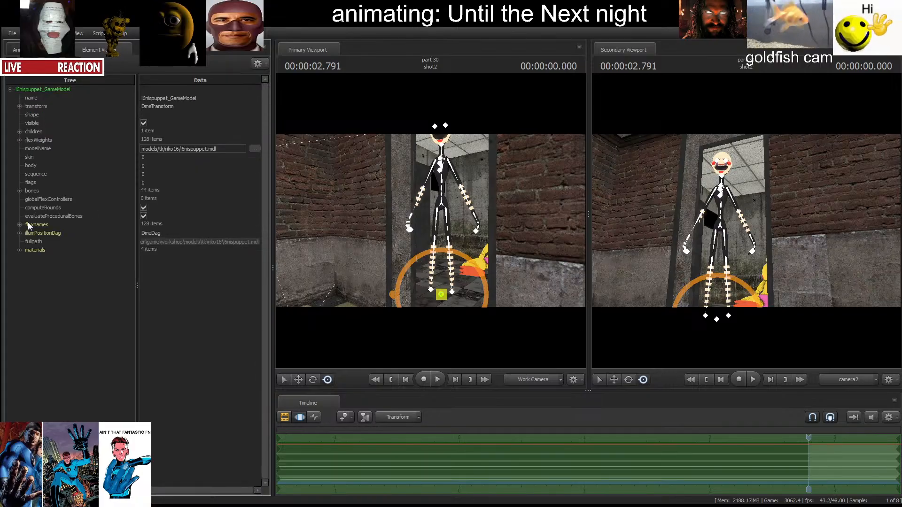
click(20, 250)
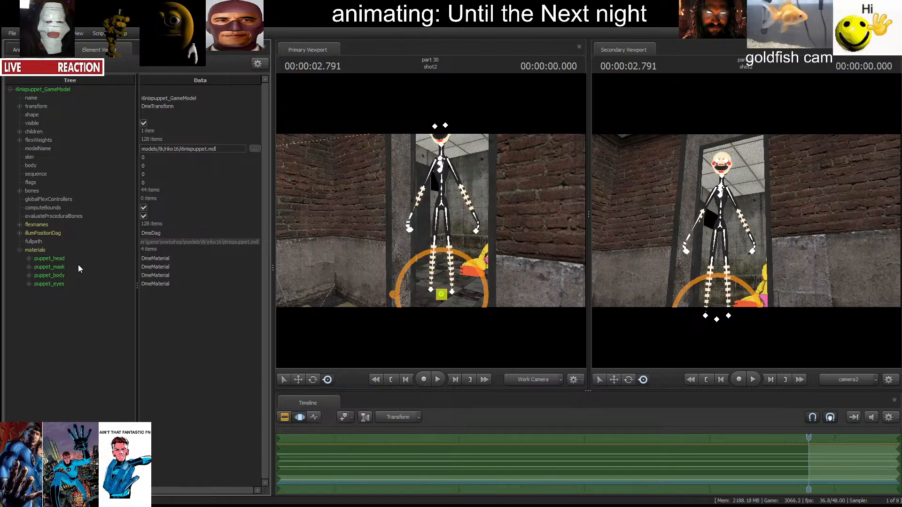
Try adding a $basetexture attribute to the puppet_head material.
click(29, 259)
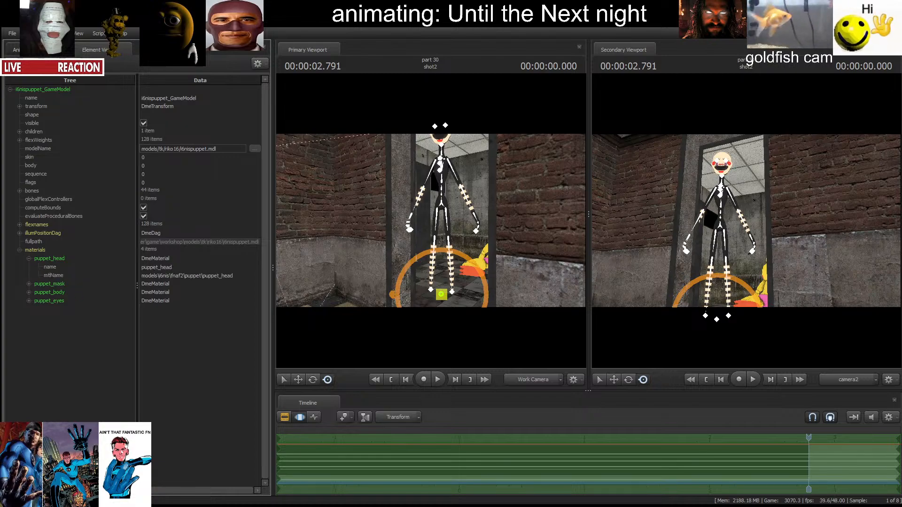
click(45, 260)
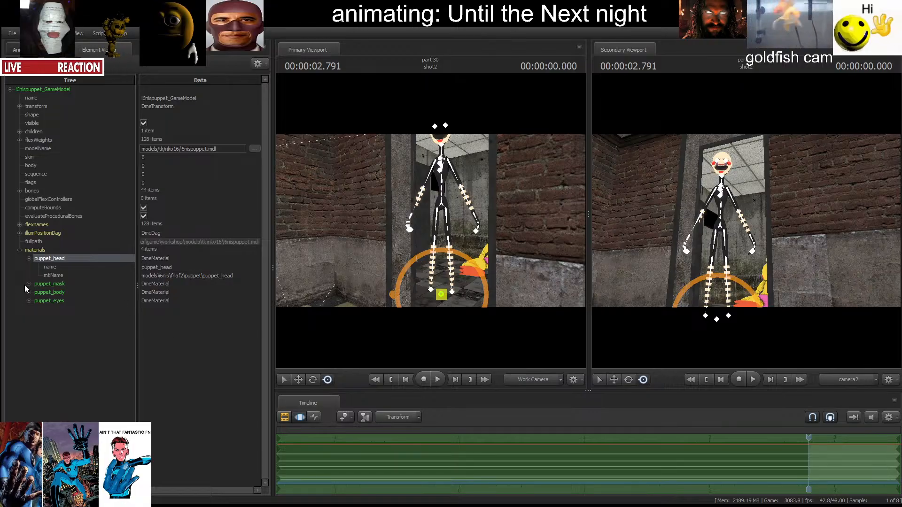
key(Return)
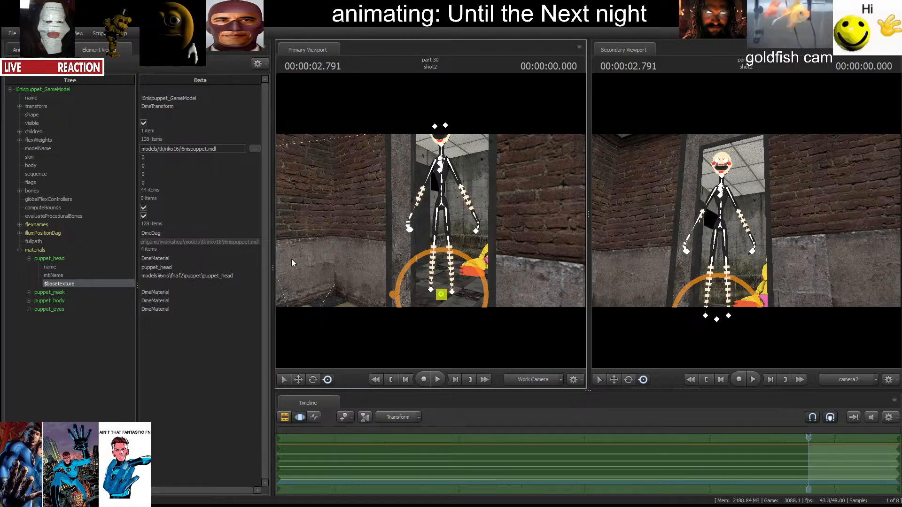
drag(291, 262, 301, 245)
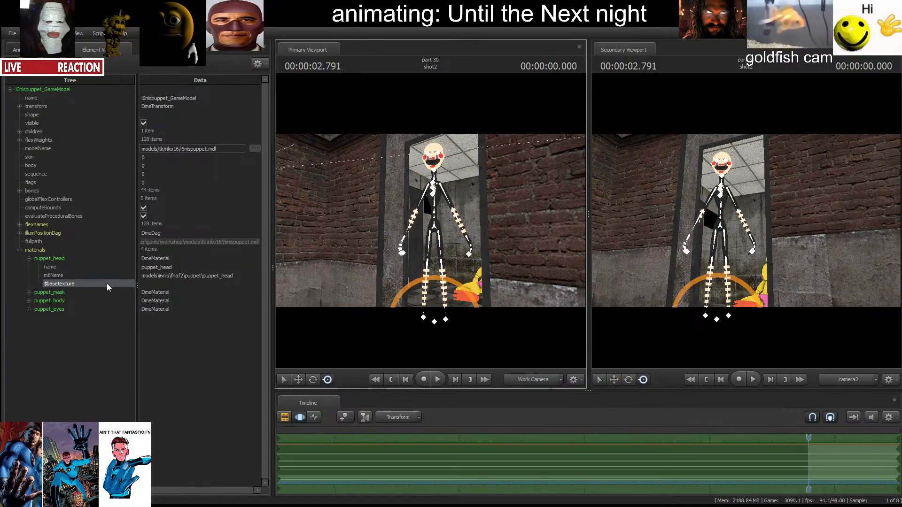
click(71, 309)
click(72, 283)
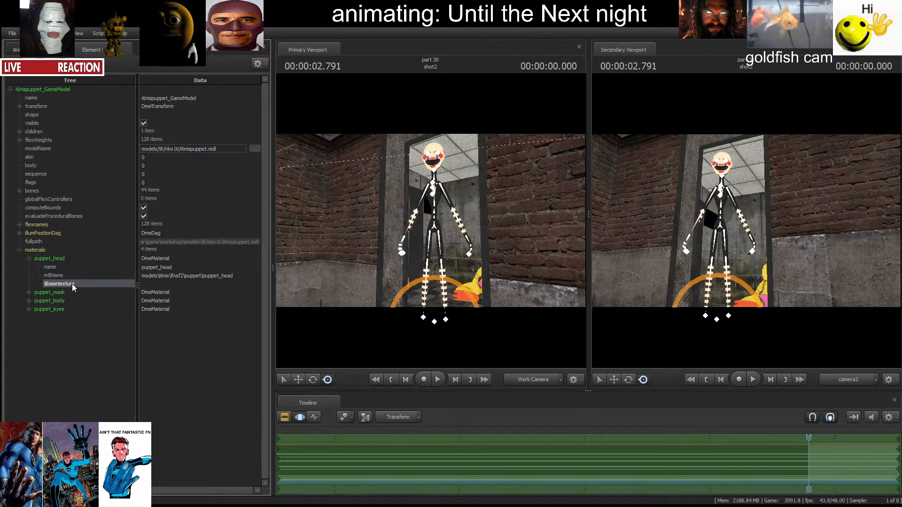
Delete the $basetexture attribute from the puppet_head material.
click(51, 261)
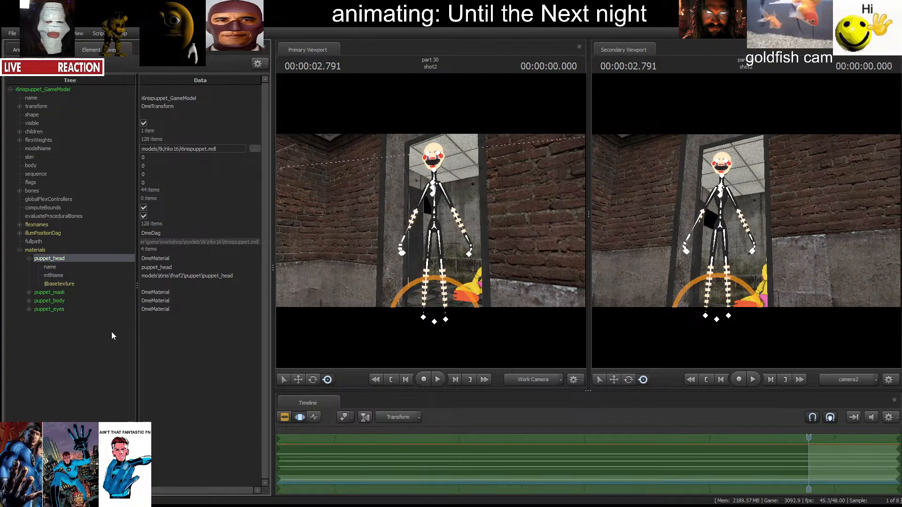
click(67, 402)
click(83, 283)
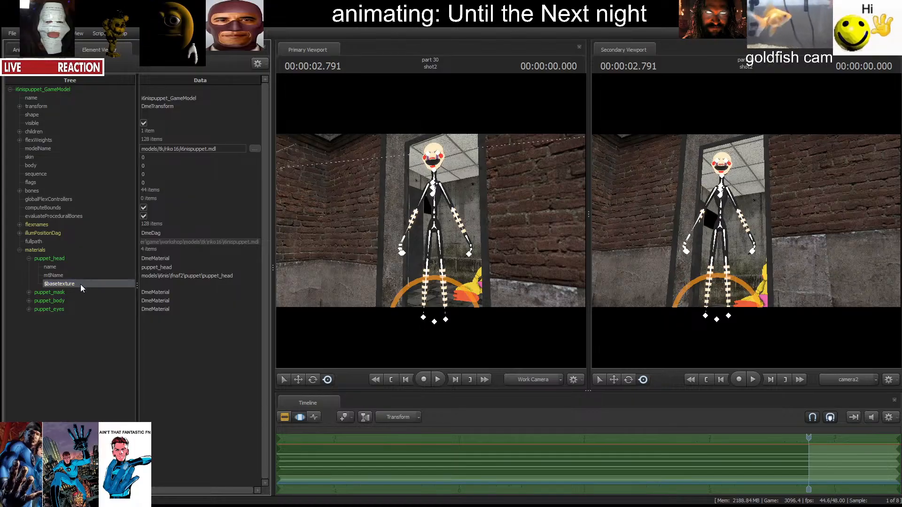
key(Delete)
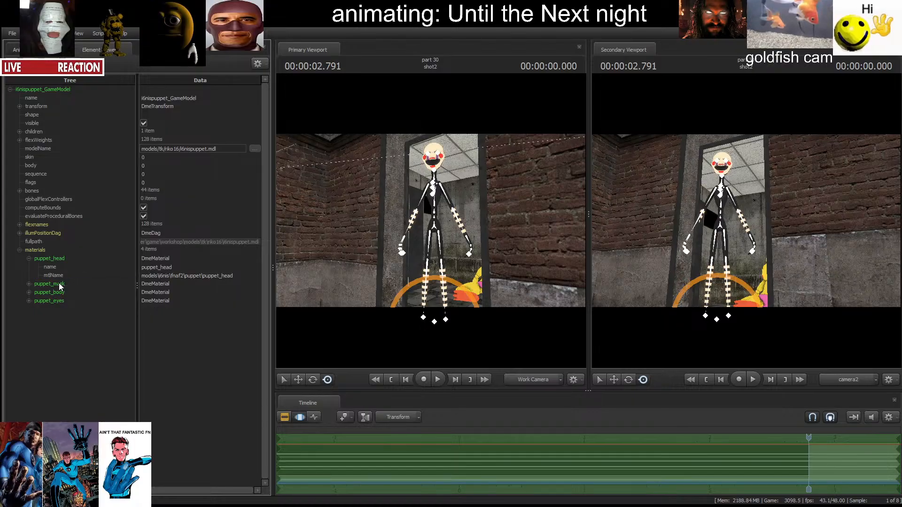
Add a $basetexture attribute to the puppet_mask material.
click(52, 285)
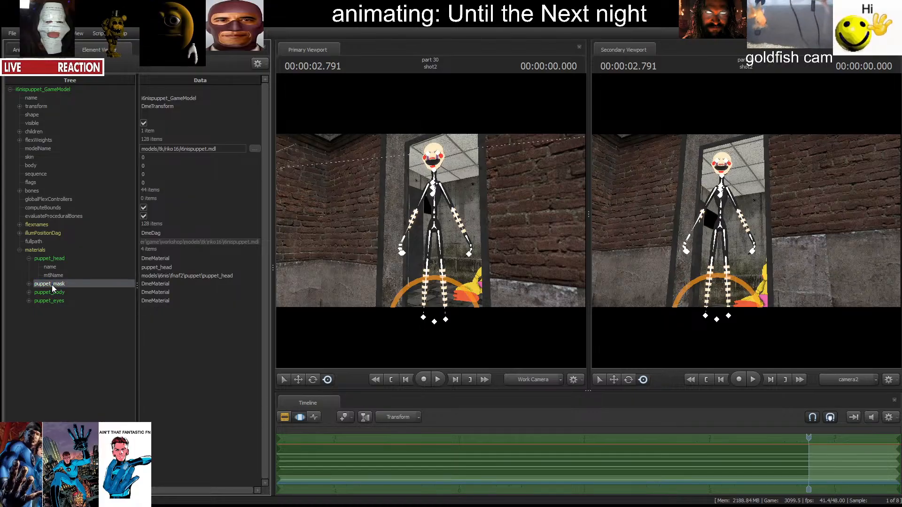
click(27, 284)
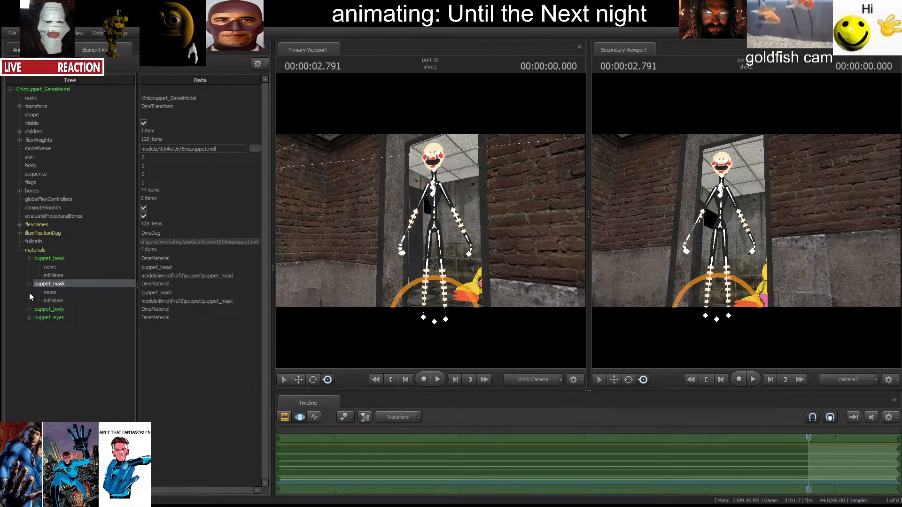
key(Return)
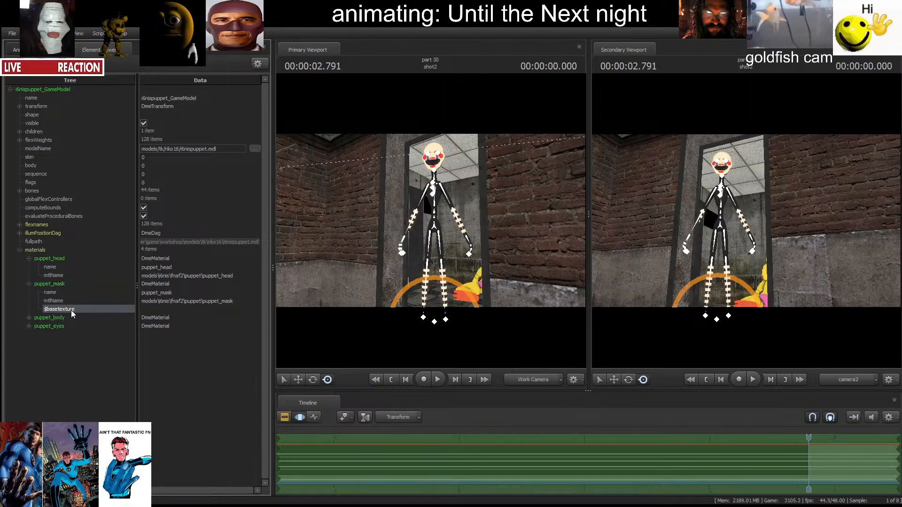
click(55, 282)
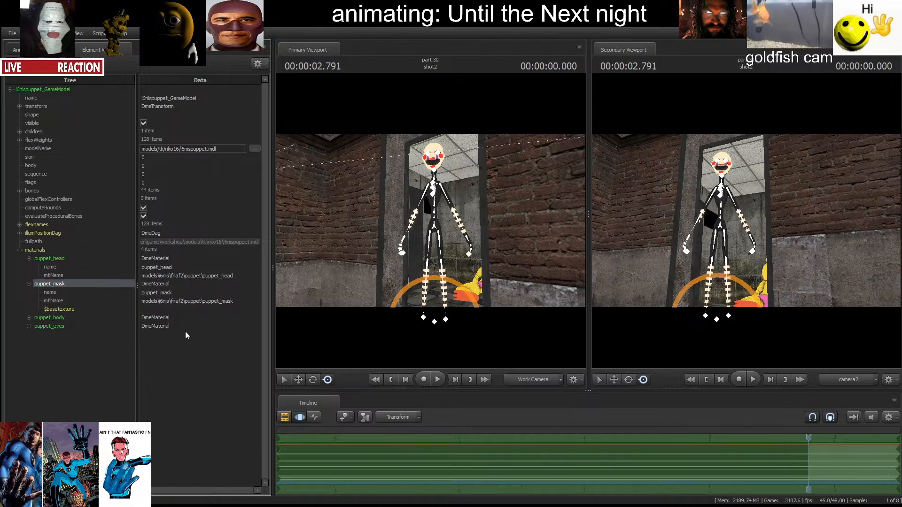
click(33, 408)
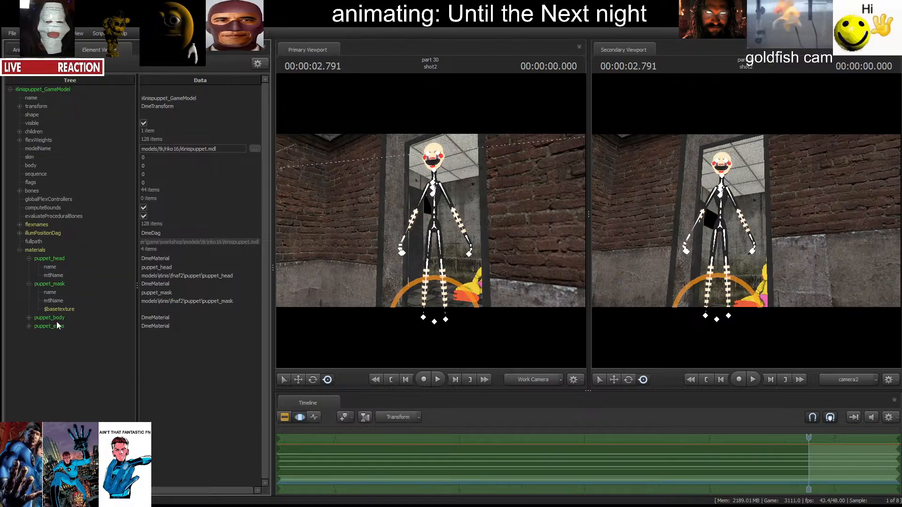
Add a $basetexture attribute to the puppet_body material.
click(29, 318)
click(48, 318)
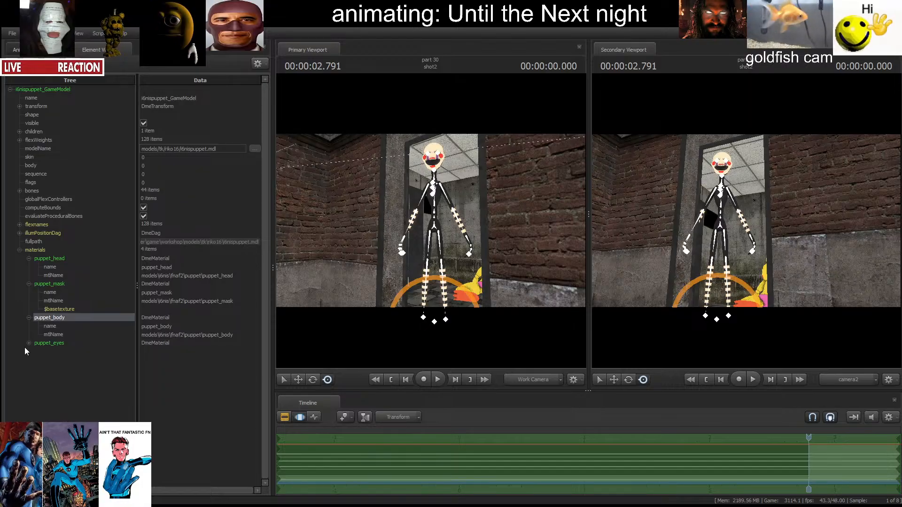
key(Return)
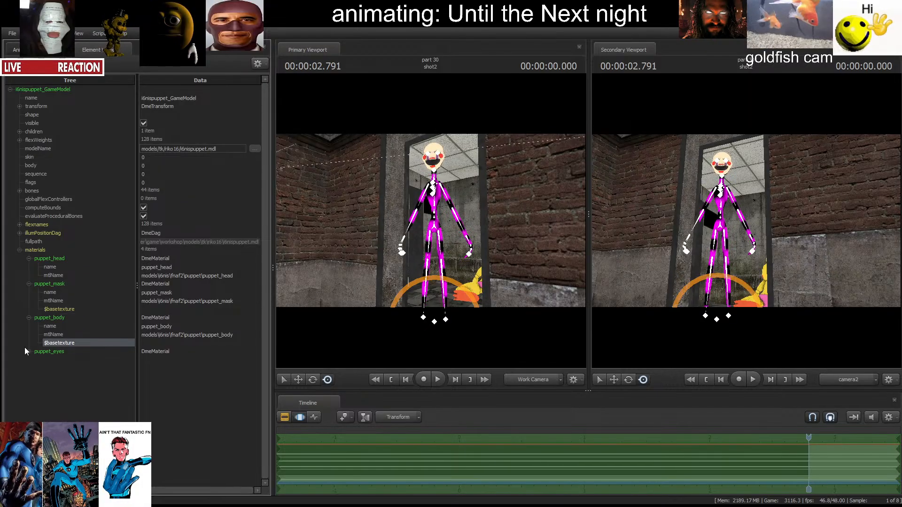
Re-enter the name of the puppet_mask material's texture attribute as $basetexture.
click(73, 306)
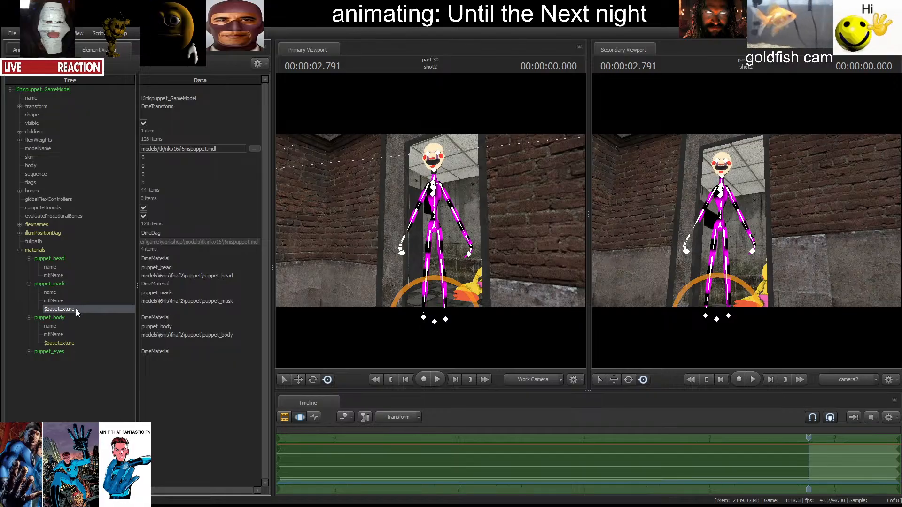
click(76, 309)
drag(77, 309, 6, 292)
key(BackSpace)
text($)
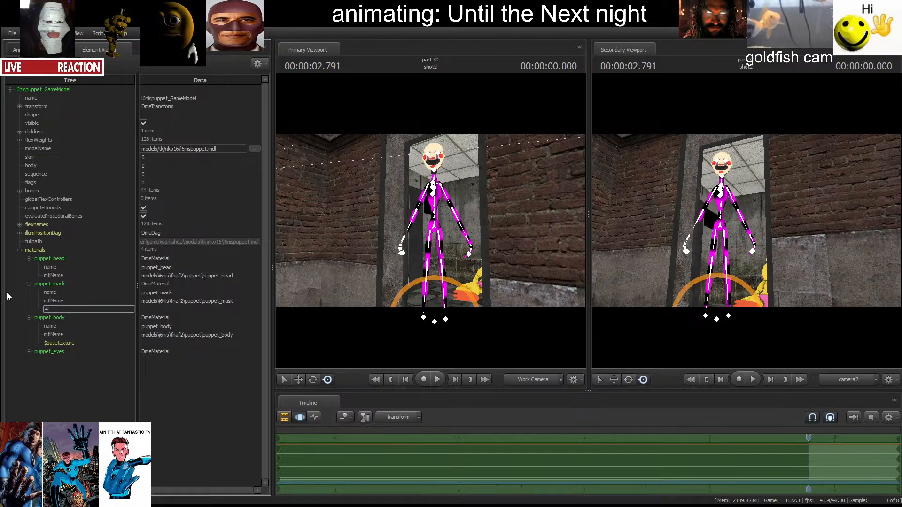
text(basetextu)
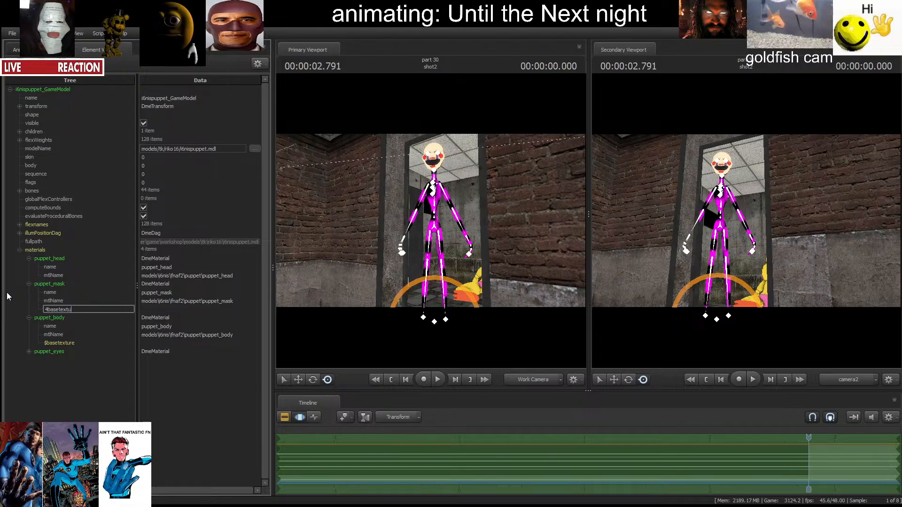
text(re)
key(Return)
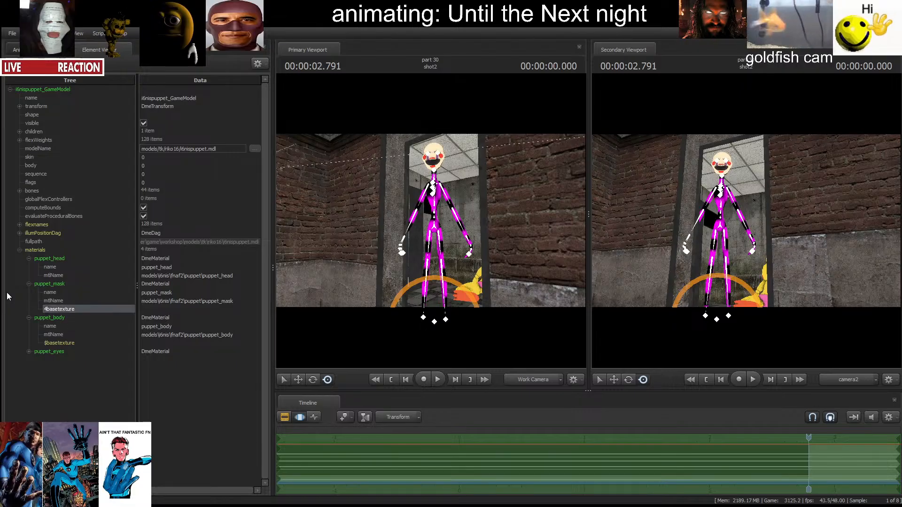
click(78, 309)
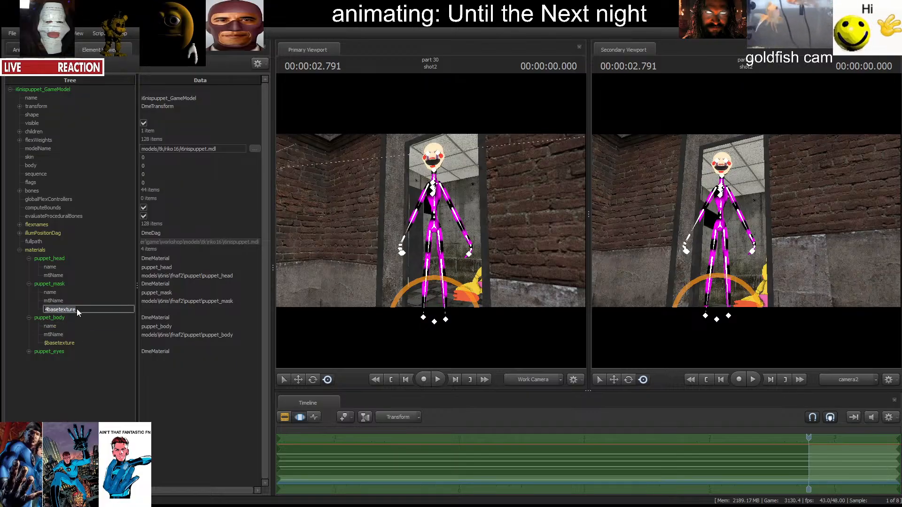
click(48, 310)
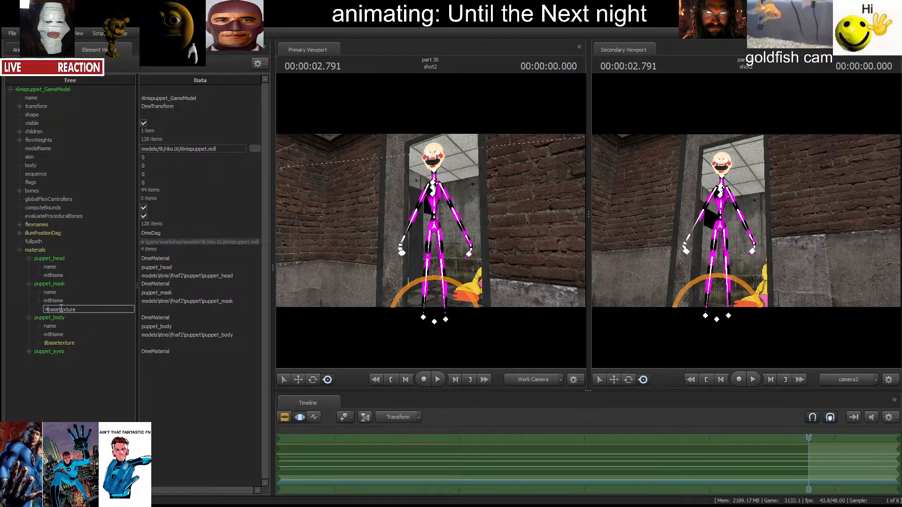
key(BackSpace)
text($)
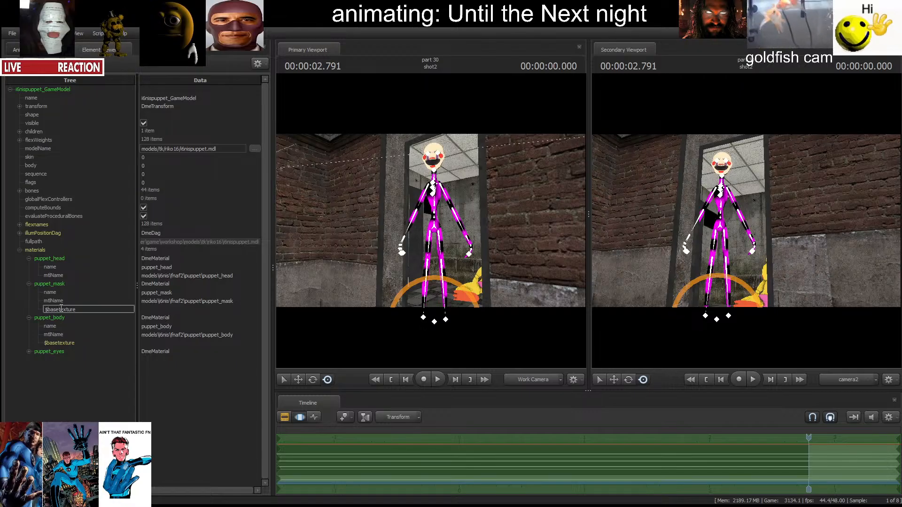
key(Return)
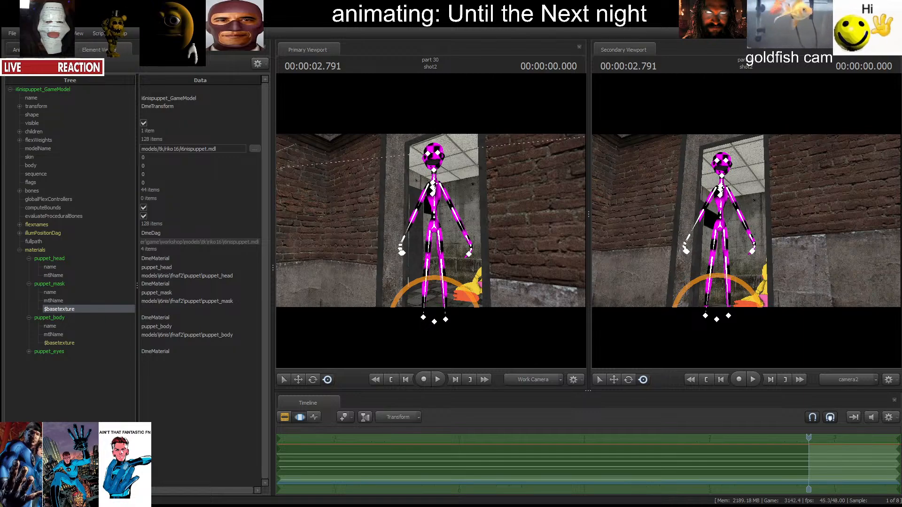
Set the puppet_mask material's $basetexture to models\puppet_oldhead.vtf.
click(156, 309)
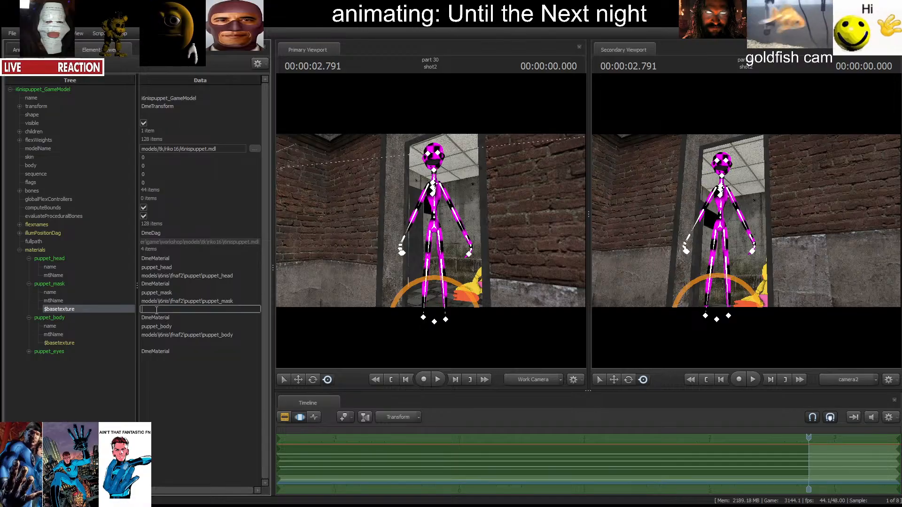
text(models\puppet_oldhead.vtf)
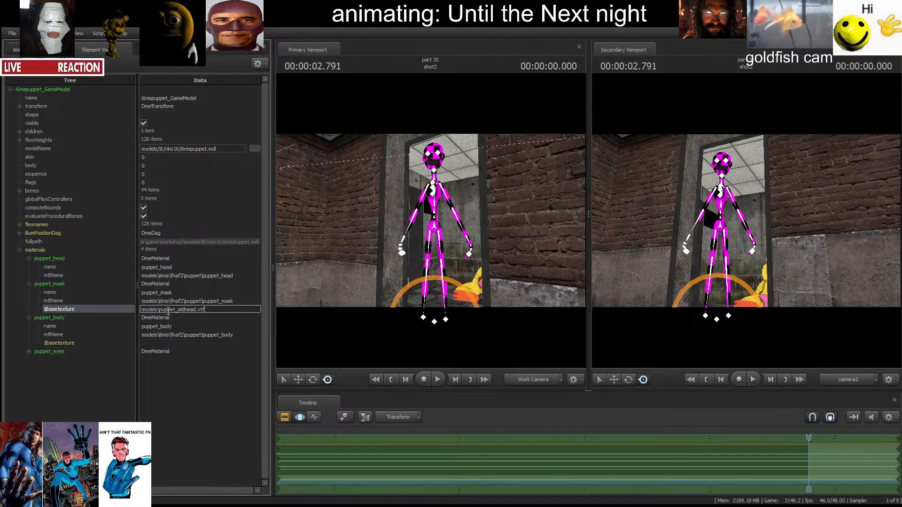
key(Return)
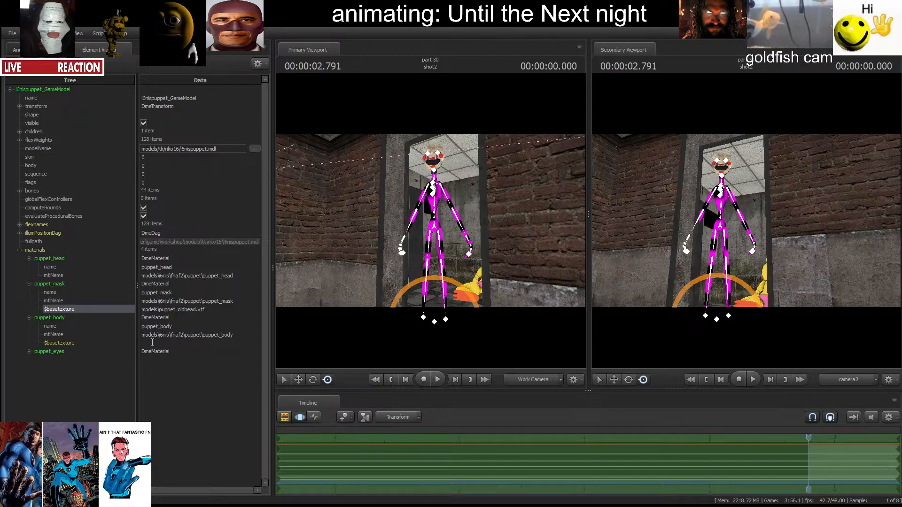
Set the puppet_body material's $basetexture to models\puppet_oldbody.vtf and switch the viewports to the scene's own lighting.
click(178, 343)
text(models\puppet_oldbody.vtf)
key(Return)
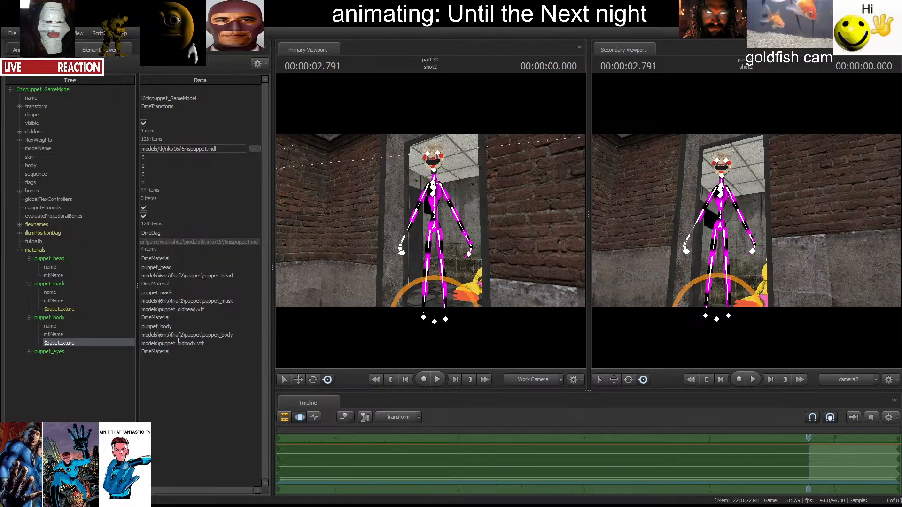
ctrl+click(365, 192)
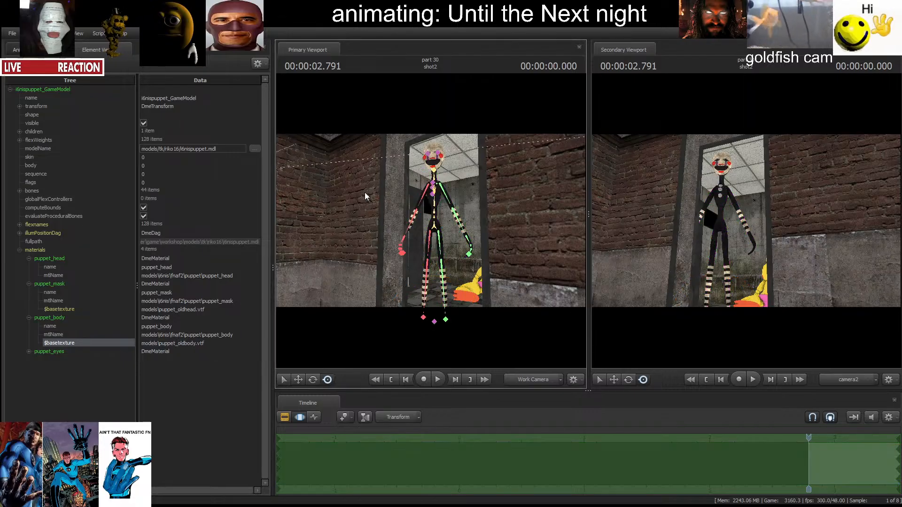
key(F8)
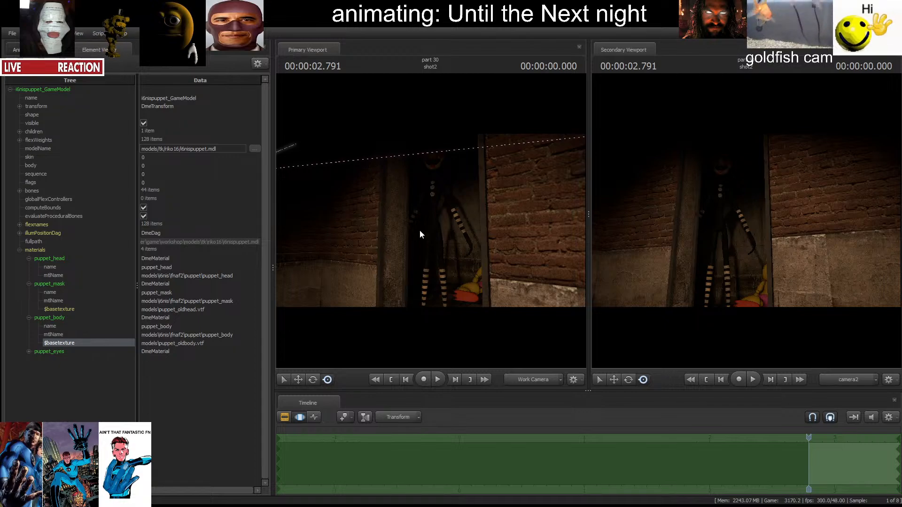
At the start of shot2, move the HOOVY_AB_FLAME_B1 particle effect down into the doorway around the puppet's feet.
click(15, 49)
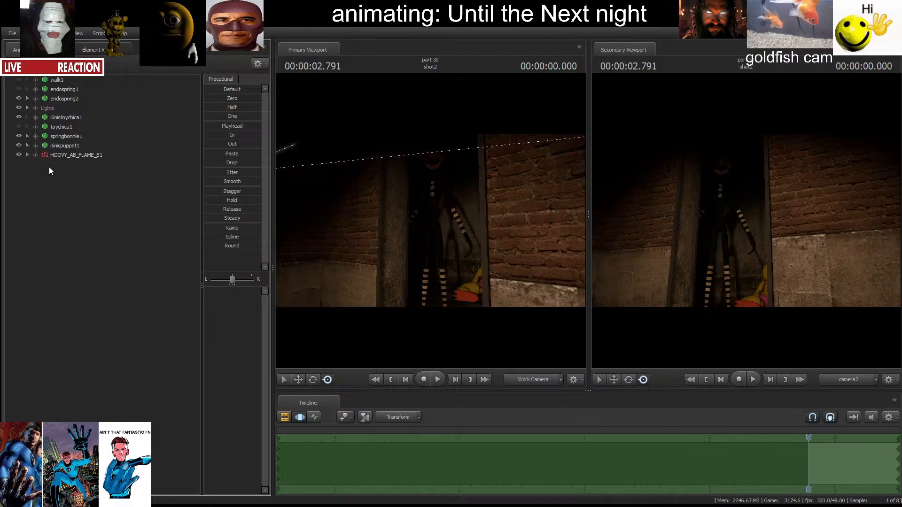
click(71, 155)
click(400, 380)
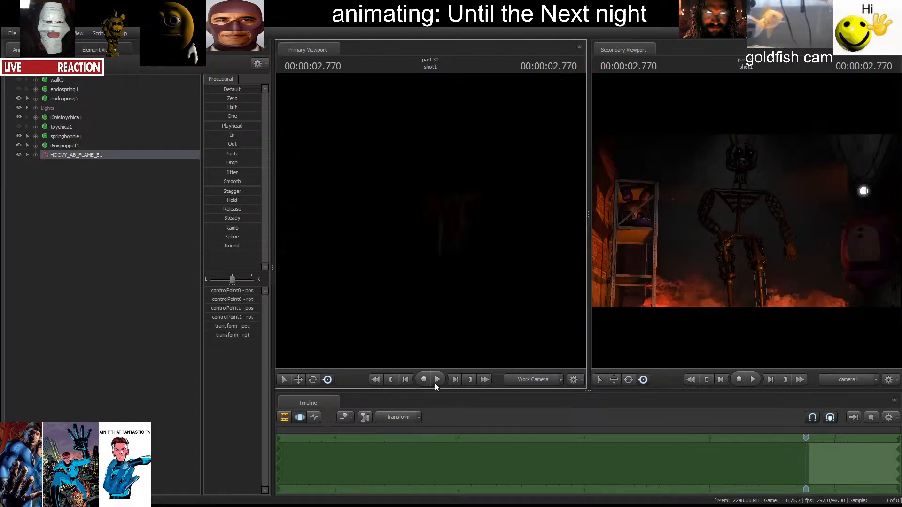
click(470, 380)
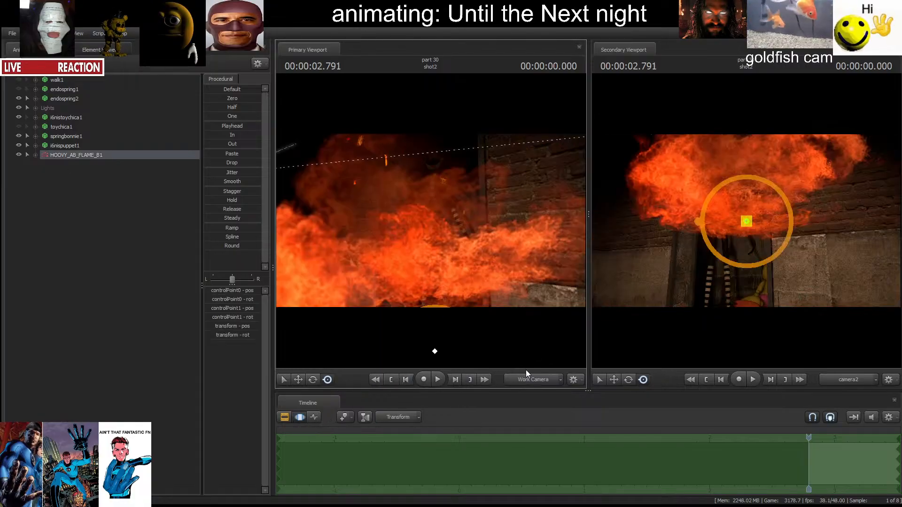
key(s)
drag(512, 301, 484, 273)
key(w)
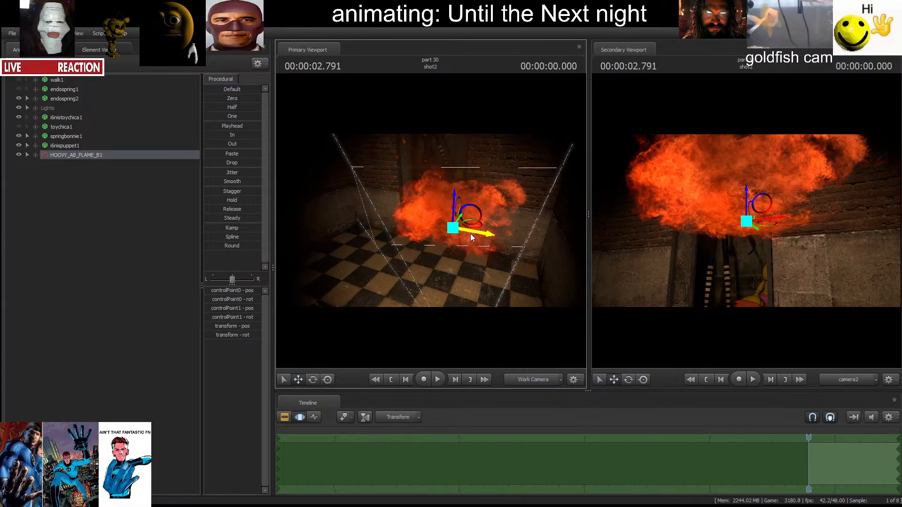
drag(471, 228, 437, 189)
Play shot2 from its start to check the flames around the puppet and Toy Chica.
key(space)
key(space)
key(space)
key(space)
key(space)
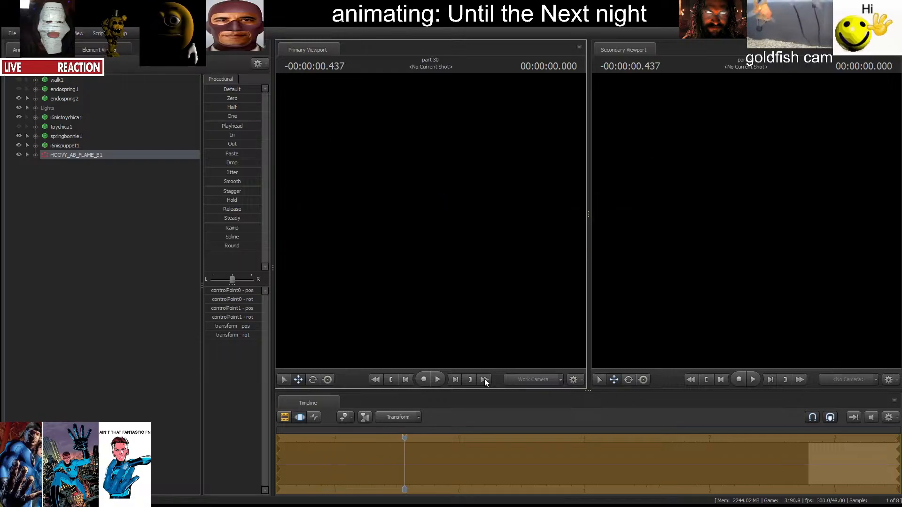
click(300, 417)
click(470, 380)
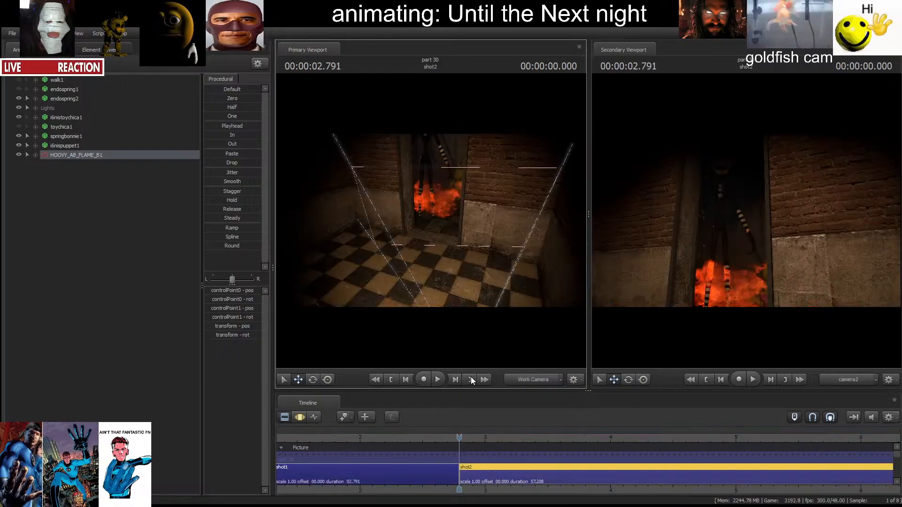
drag(526, 348, 526, 347)
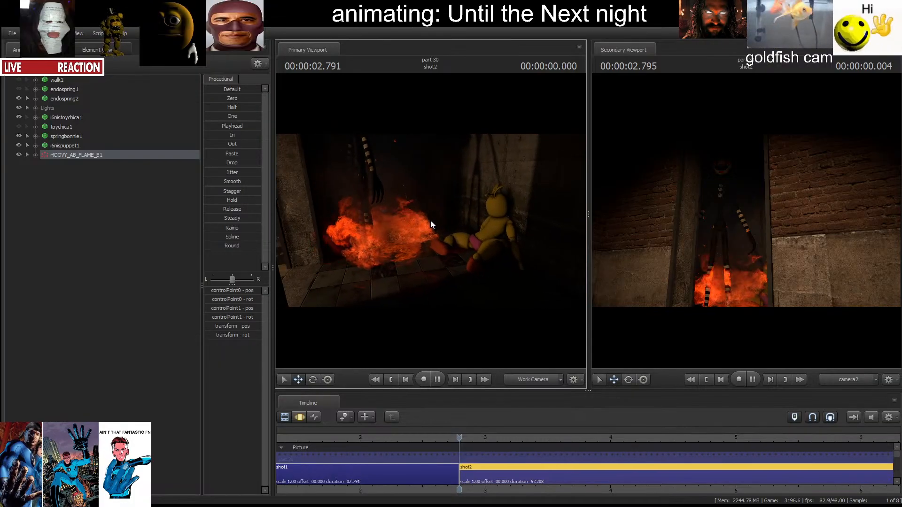
key(space)
key(space)
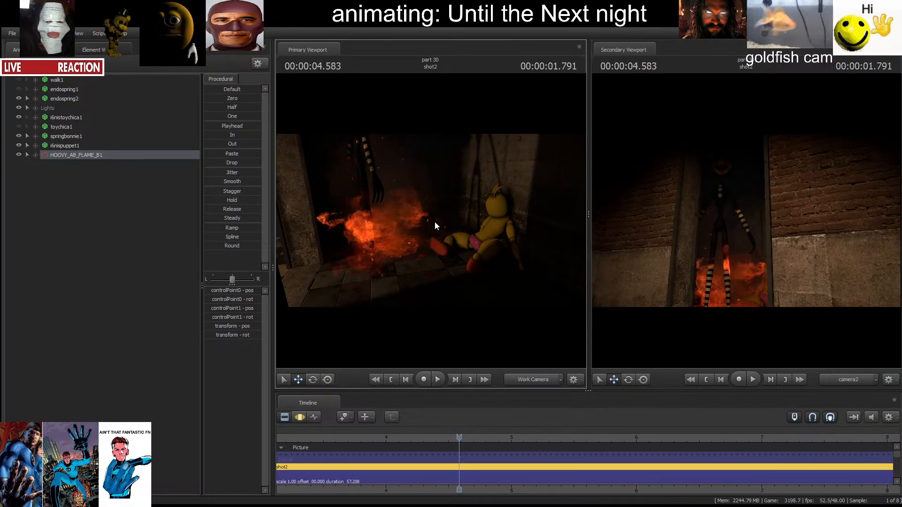
click(389, 380)
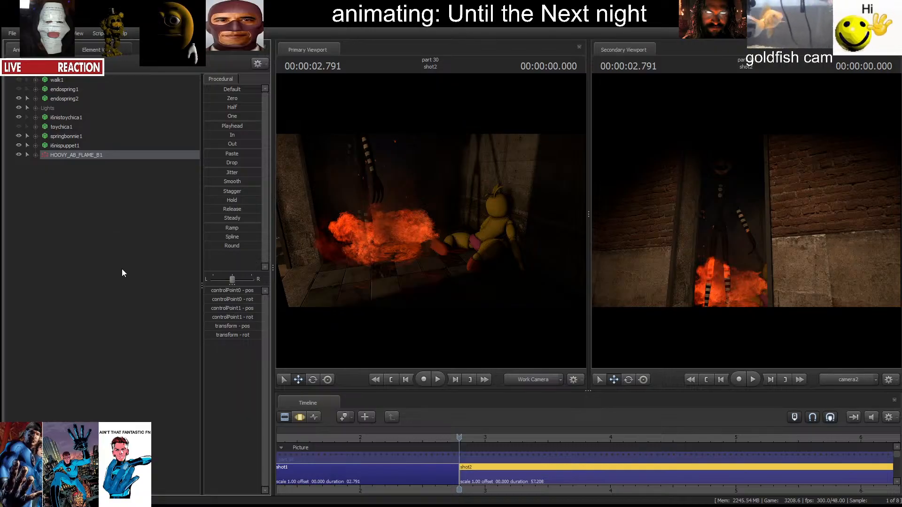
Replay the start of shot2 with HOOVY_AB_FLAME_B1 deselected and reselected to check how the flames start.
click(58, 284)
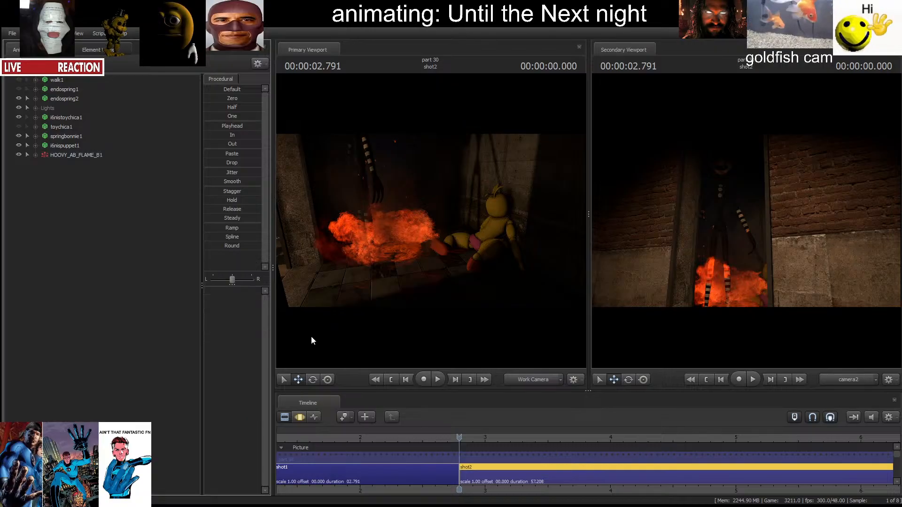
key(space)
click(376, 378)
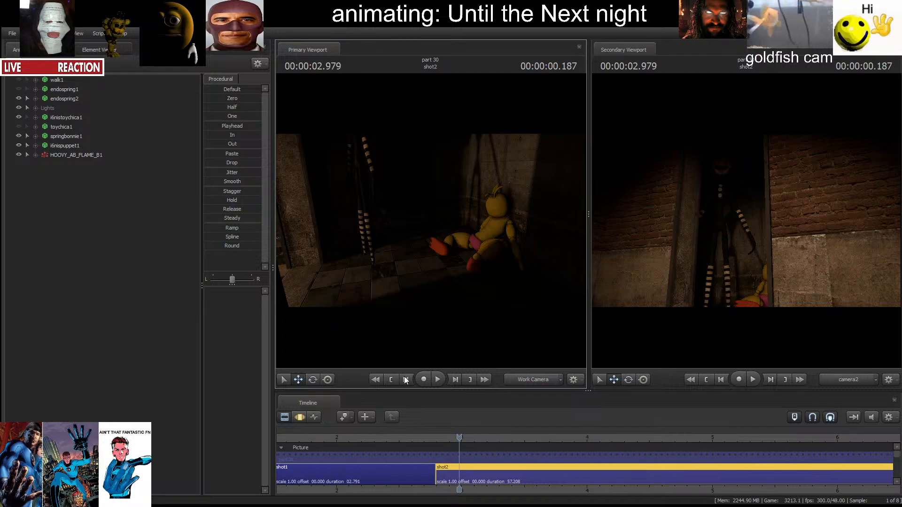
key(space)
click(74, 156)
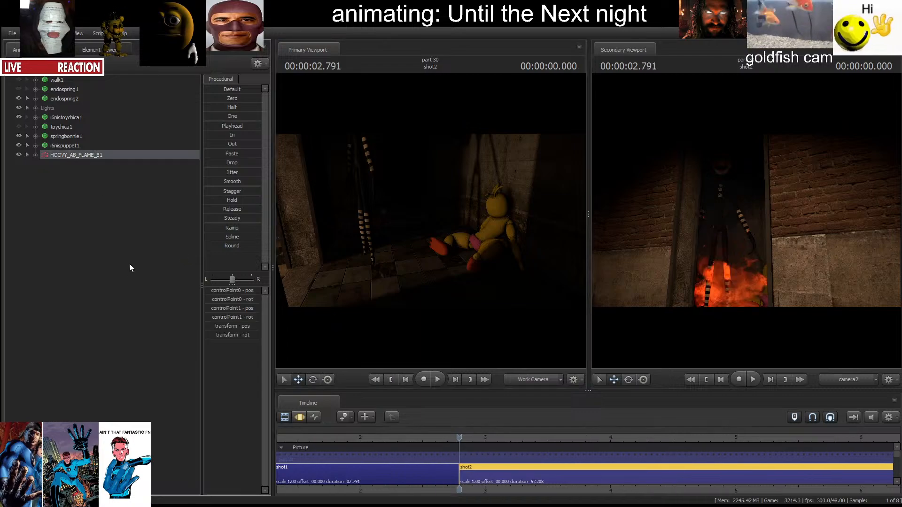
key(space)
click(391, 379)
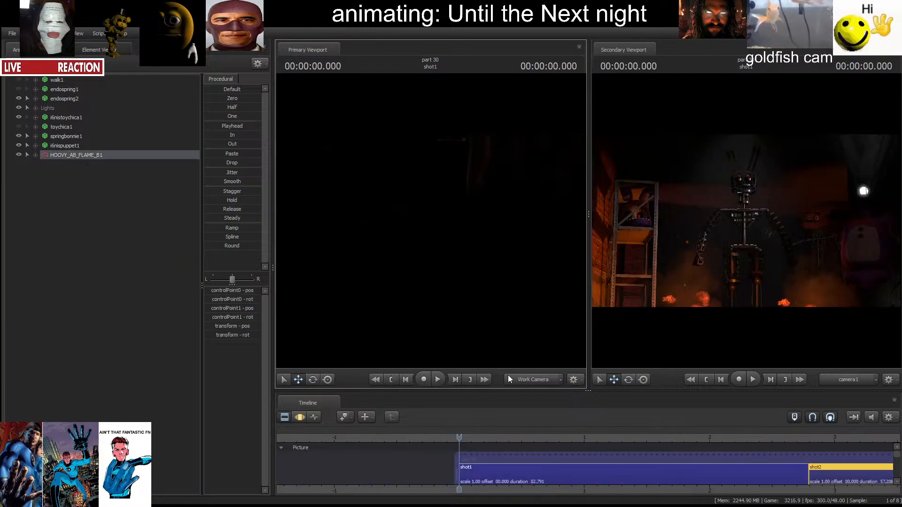
click(471, 379)
key(space)
click(392, 379)
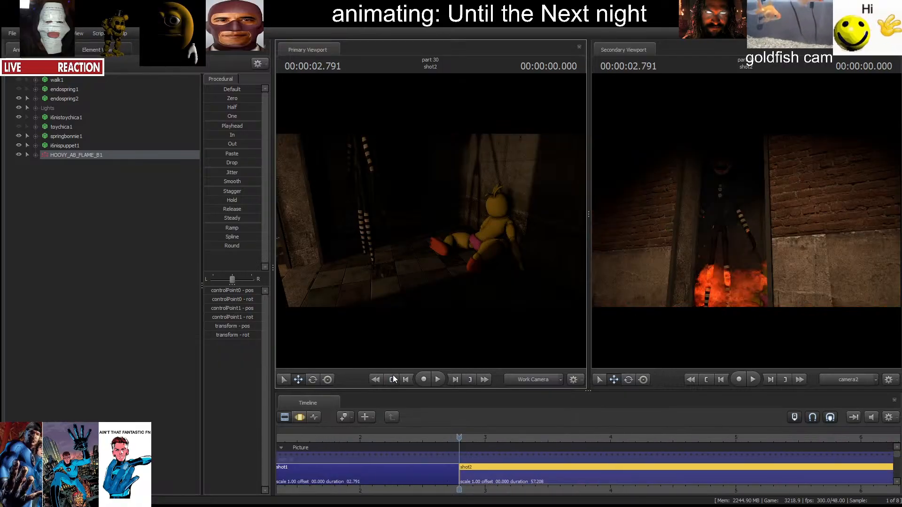
Hide HOOVY_AB_FLAME_B1 and move HOOVY_AB_FLAME_B2 down to the floor at the puppet's feet.
click(19, 155)
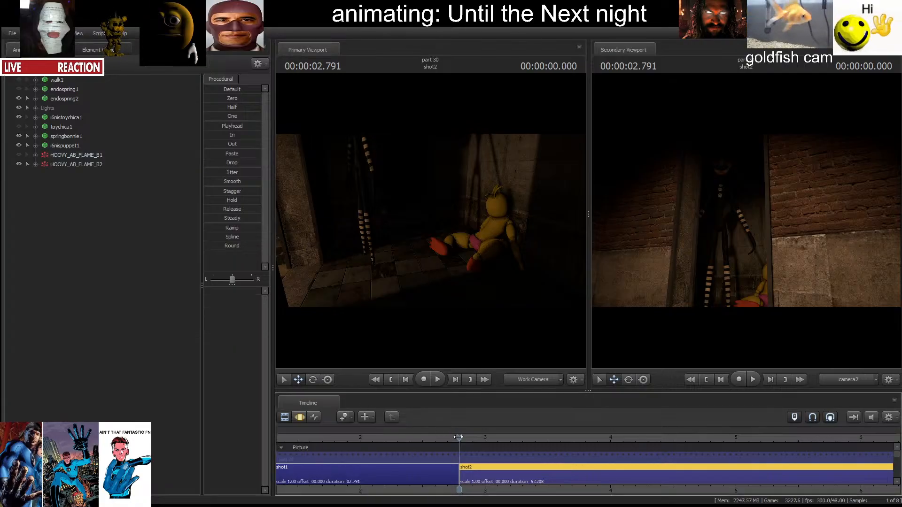
click(76, 165)
drag(386, 224, 436, 221)
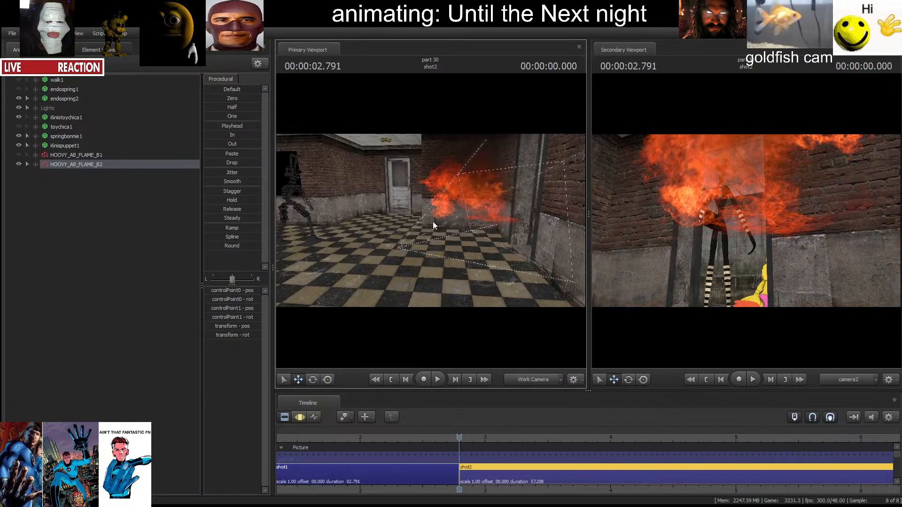
click(300, 417)
drag(501, 201, 572, 239)
drag(536, 225, 576, 226)
drag(431, 221, 518, 216)
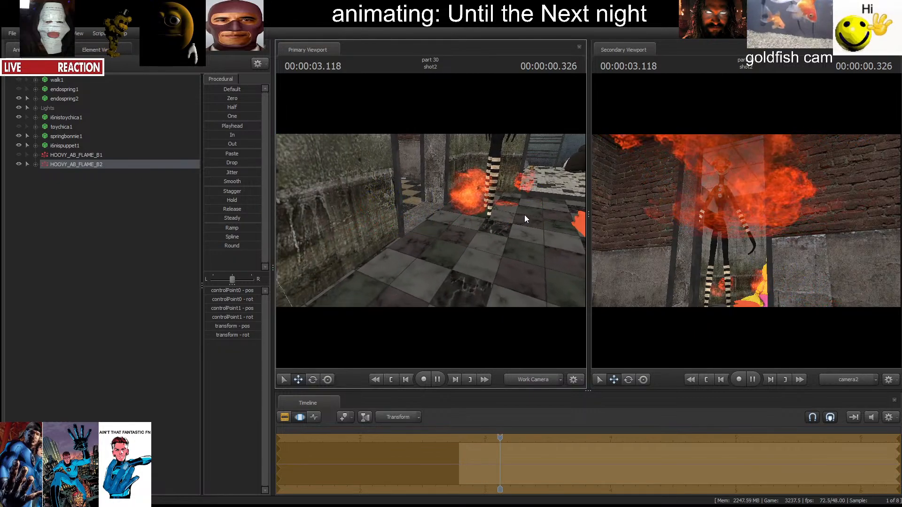
Play shot2 again to check HOOVY_AB_FLAME_B2 burning around the puppet's legs.
key(space)
key(space)
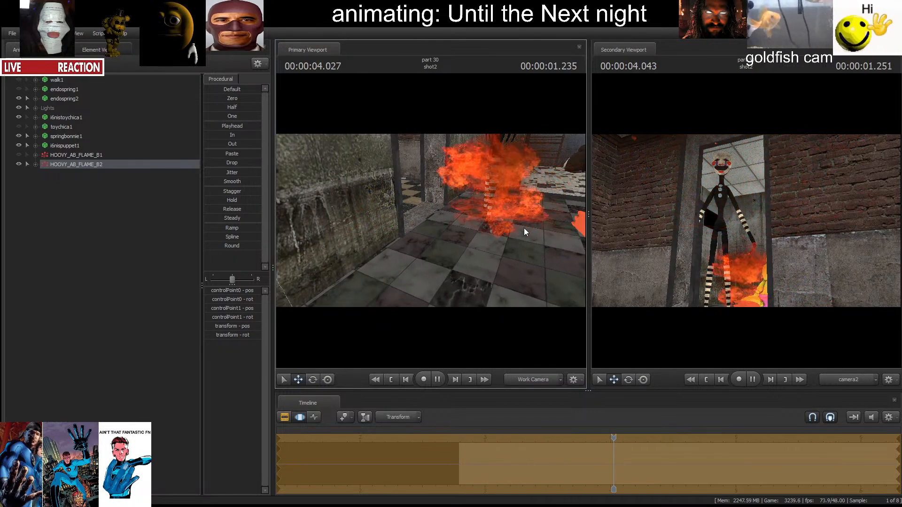
key(space)
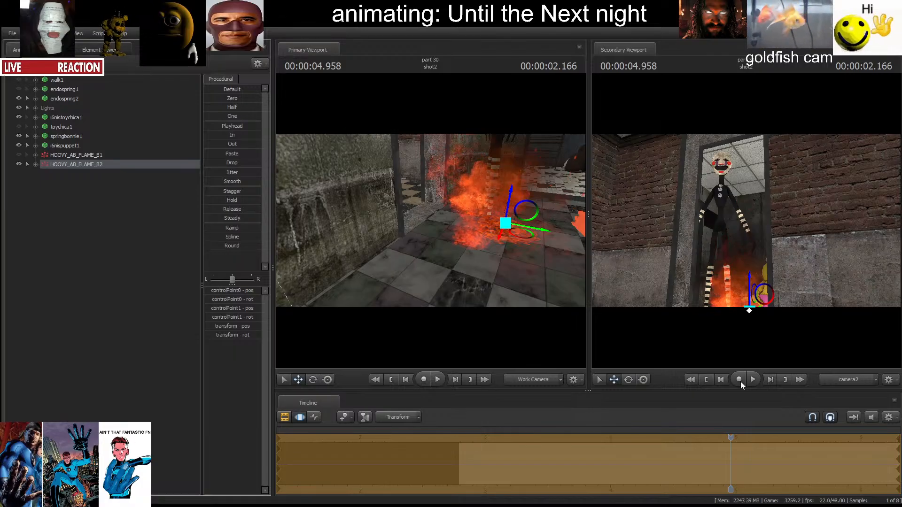
click(704, 379)
click(753, 380)
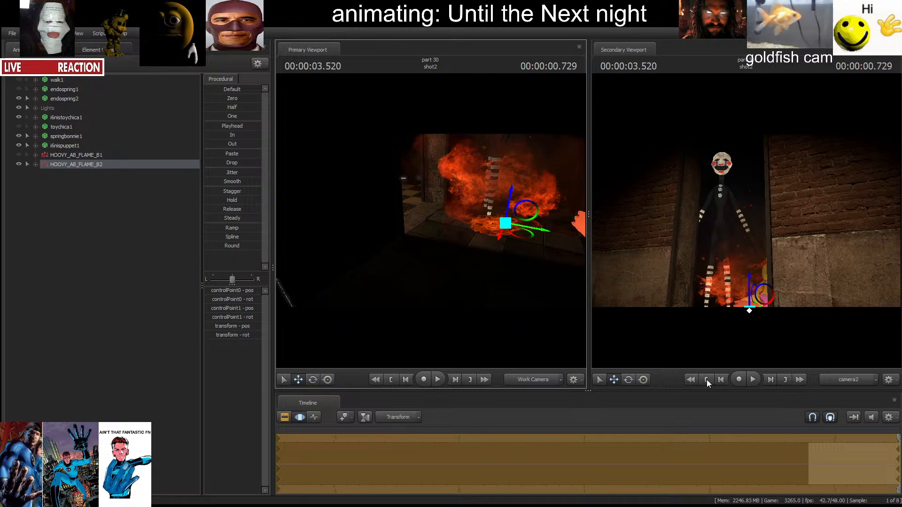
click(707, 380)
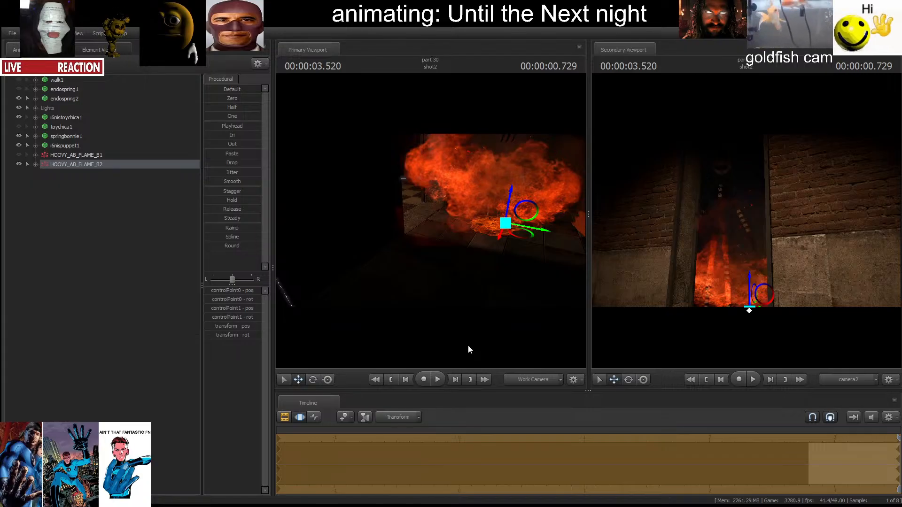
Replay shot2 from its start with and without scene lighting to check the flames in the doorway.
click(300, 417)
click(809, 441)
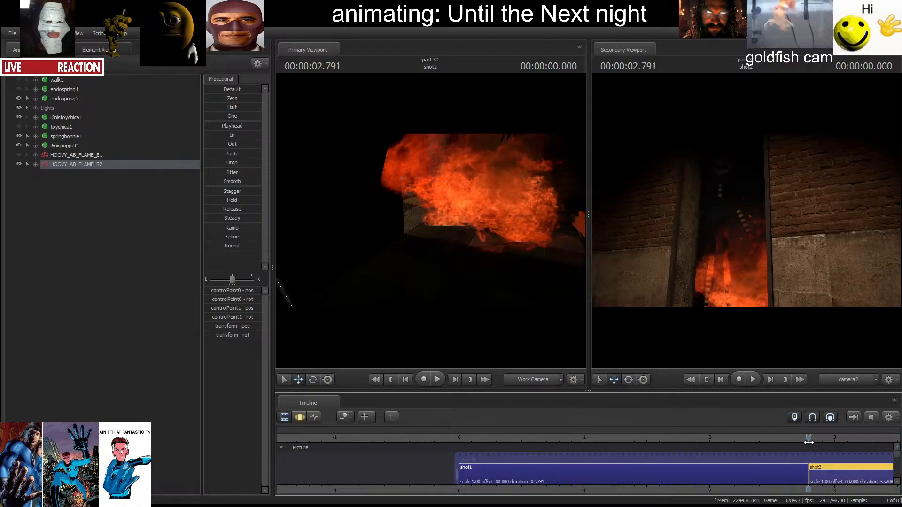
click(752, 382)
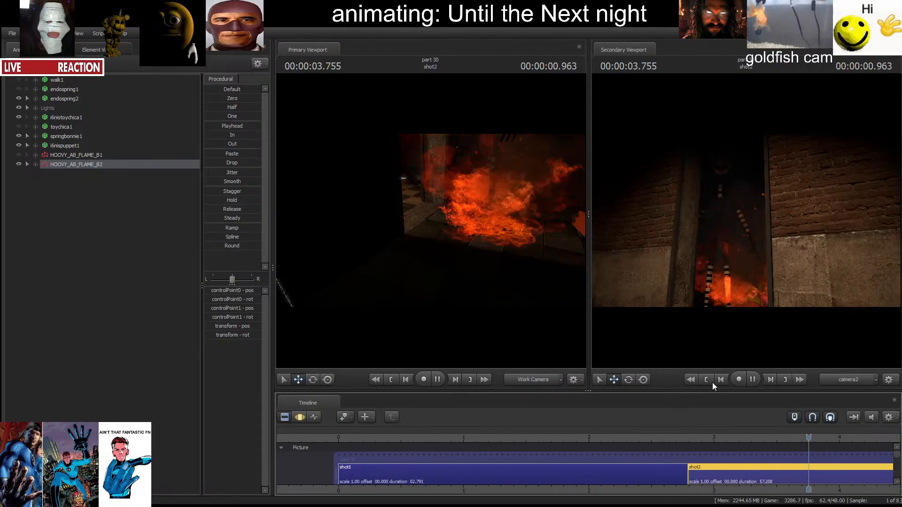
key(space)
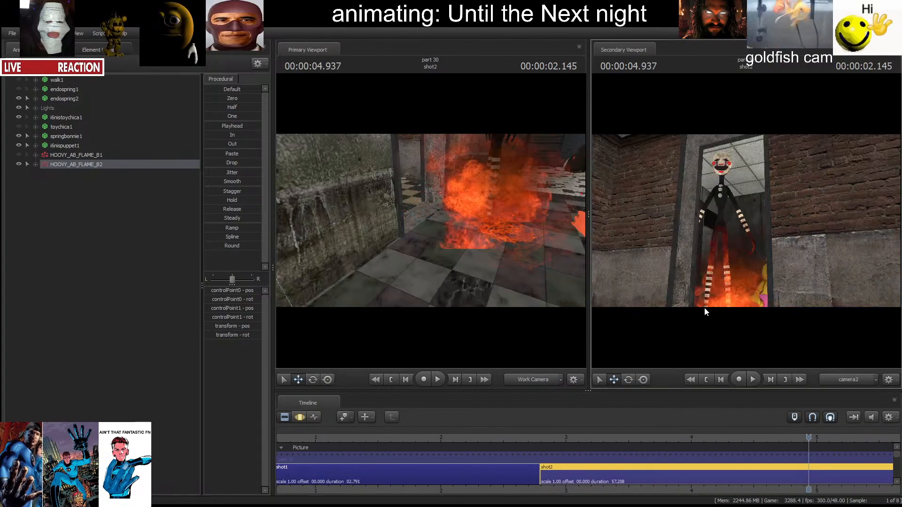
key(space)
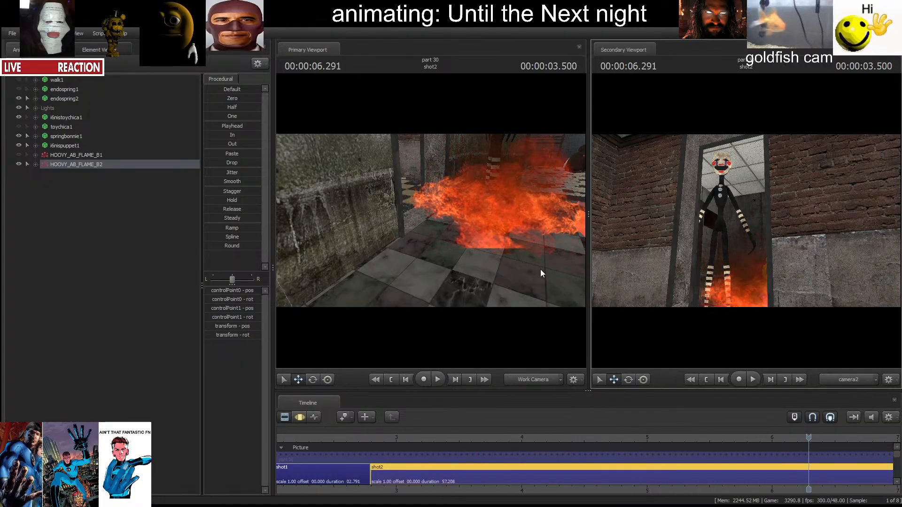
Raise HOOVY_AB_FLAME_B2 slightly at the puppet's feet across the whole shot and return to the start of shot2.
click(300, 417)
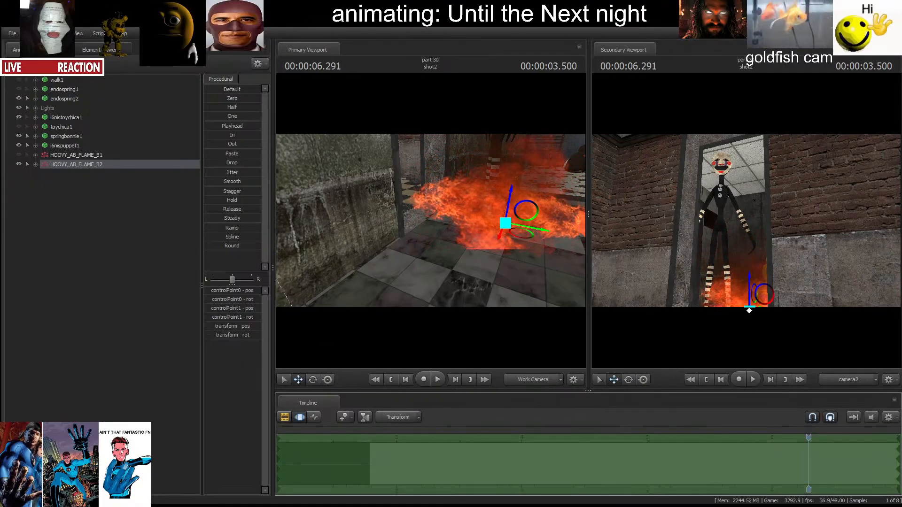
click(483, 220)
key(space)
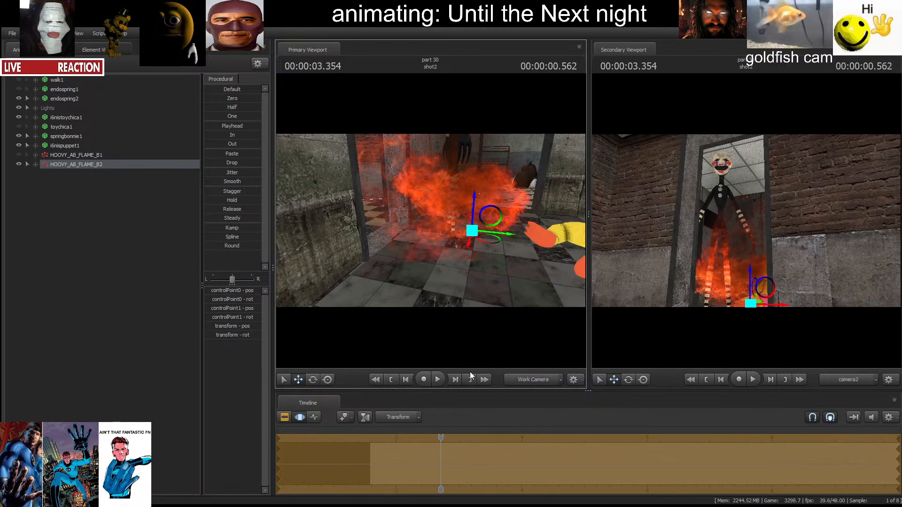
key(space)
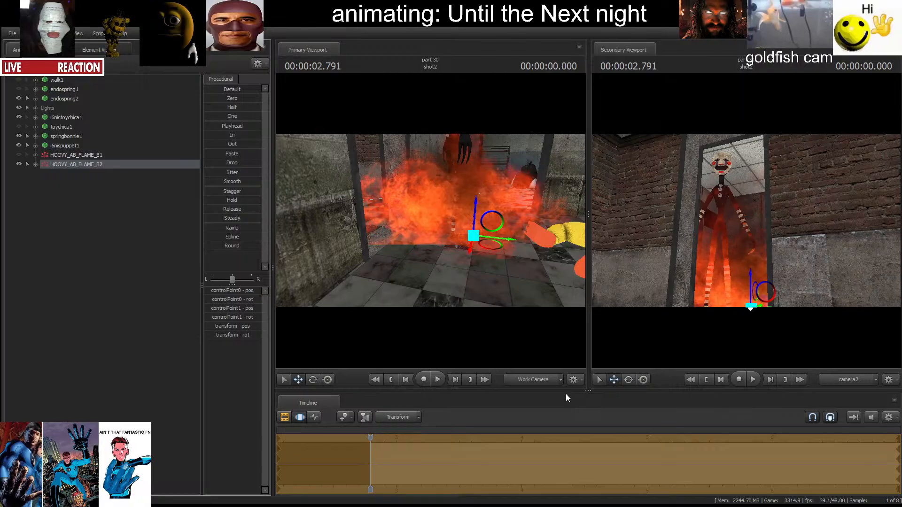
Play the opening of shot2 through camera2 to check the repositioned HOOVY_AB_FLAME_B2 around the puppet, then return to the shot's start.
drag(369, 436, 373, 438)
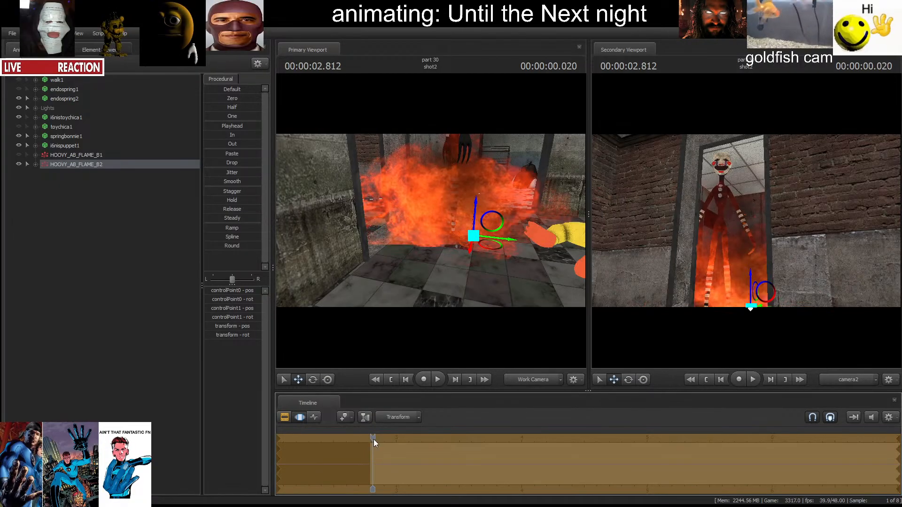
click(708, 378)
key(space)
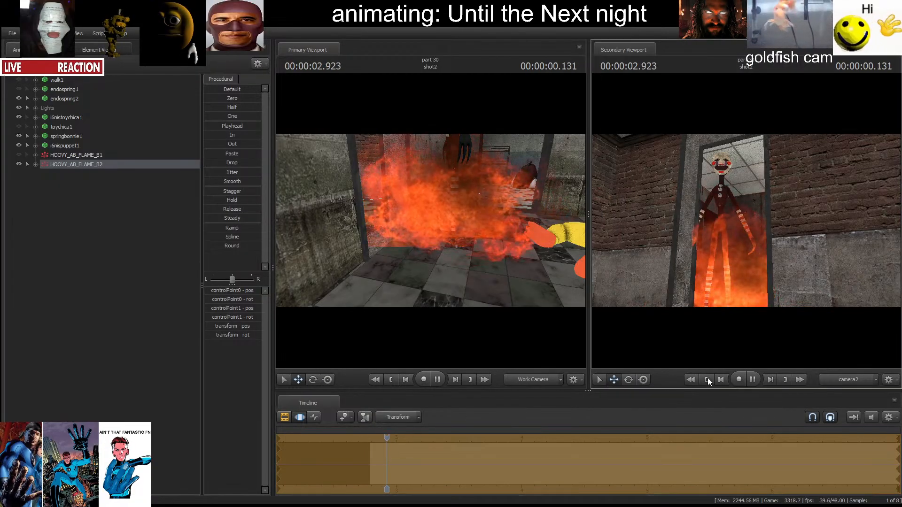
key(space)
key(space)
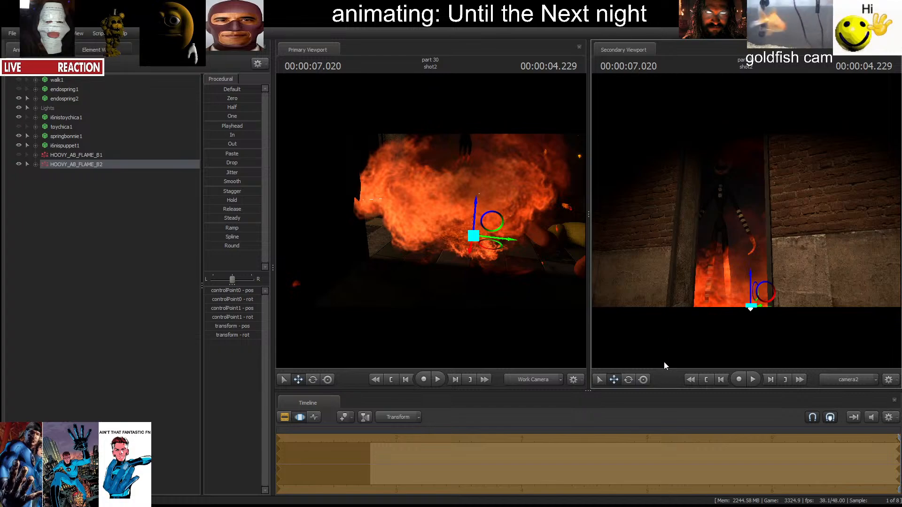
click(706, 379)
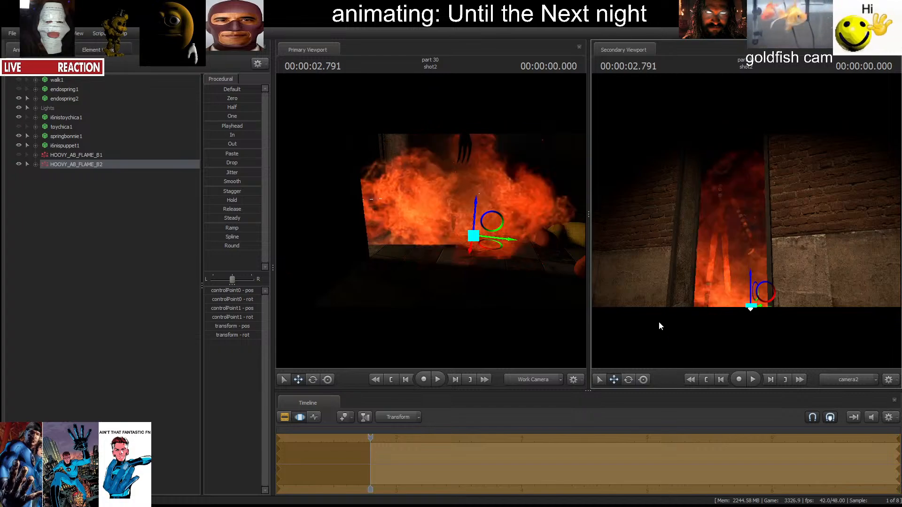
Look through light2, aim it from the floor up at the puppet in the doorway, and lower its intensity.
click(35, 83)
click(35, 108)
drag(66, 127, 378, 211)
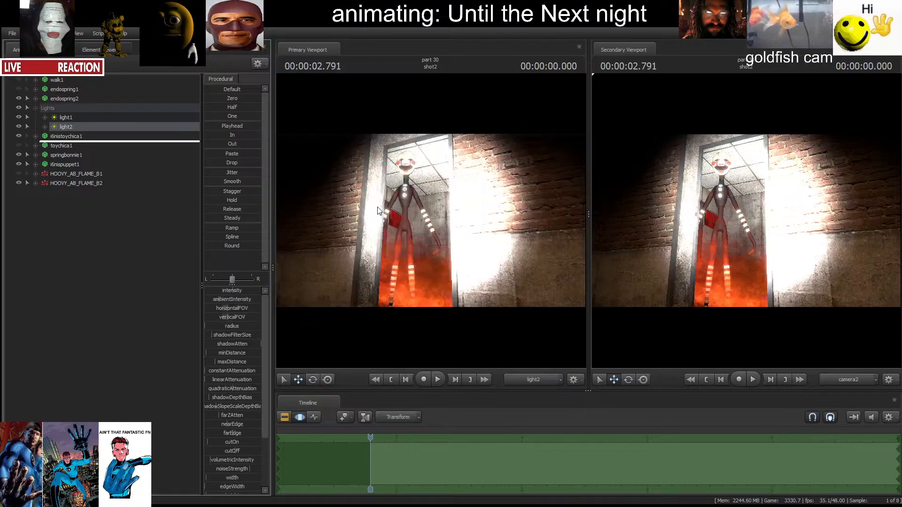
click(300, 418)
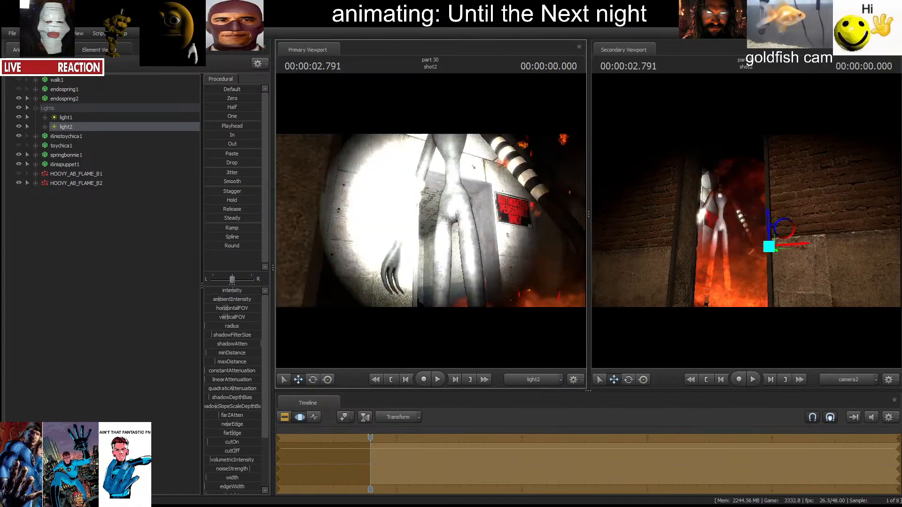
drag(430, 221, 428, 202)
scroll(431, 220, down, 3)
drag(245, 292, 212, 292)
drag(430, 221, 425, 195)
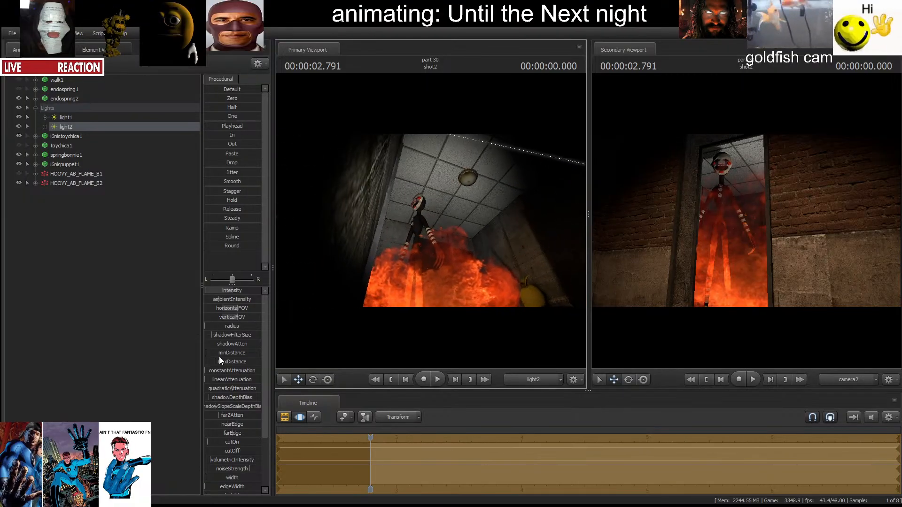
Tint light2 fire orange by reducing its green and blue color values.
scroll(253, 447, down, 3)
mouse_move(226, 463)
mouse_down()
mouse_move(174, 462)
mouse_move(214, 454)
mouse_move(173, 454)
mouse_move(214, 453)
mouse_up()
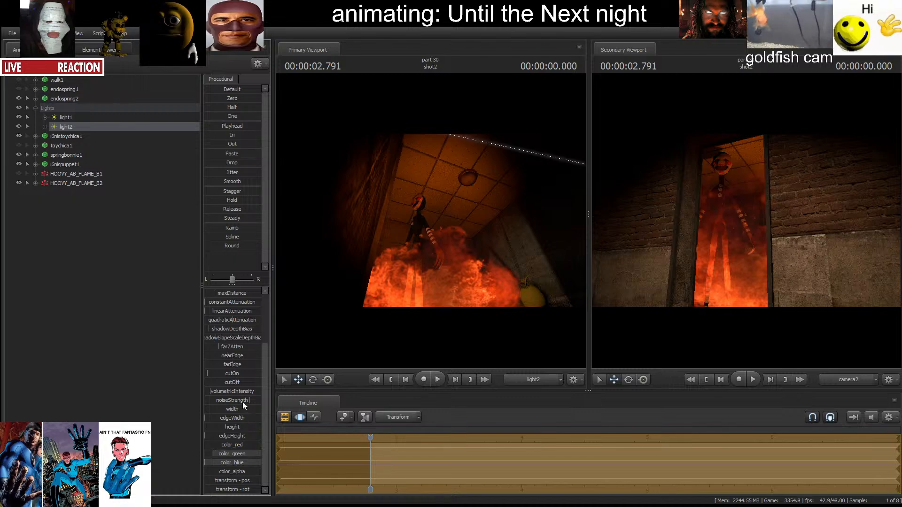
Keyframe light2's intensity up and down every few frames from the start of shot2 to create a fire flicker.
click(318, 420)
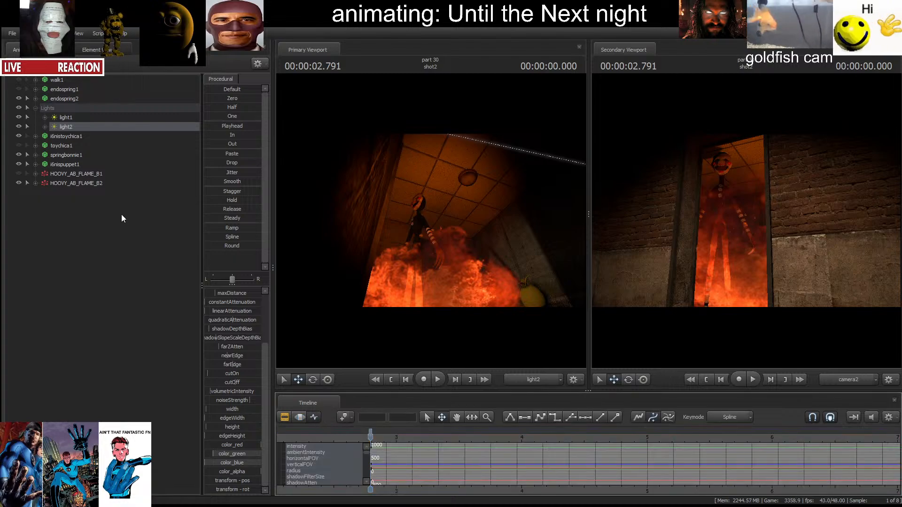
scroll(226, 303, up, 3)
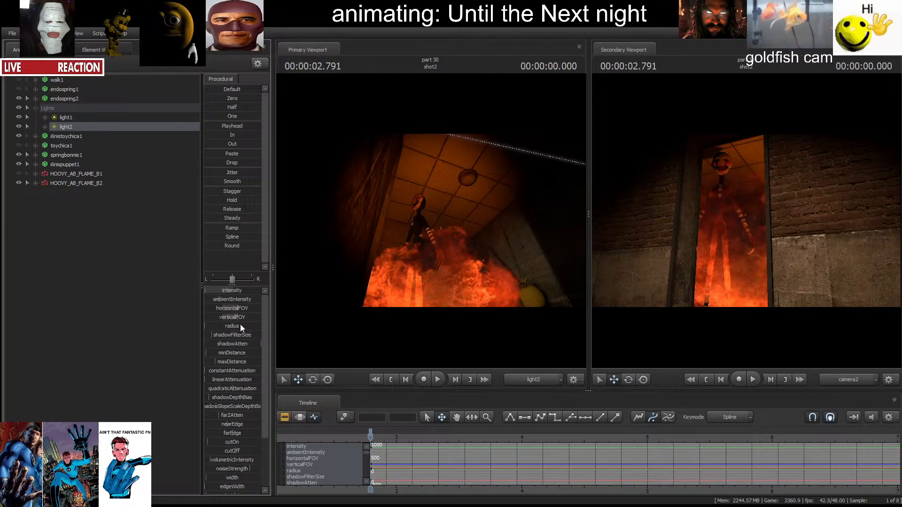
drag(204, 285, 76, 296)
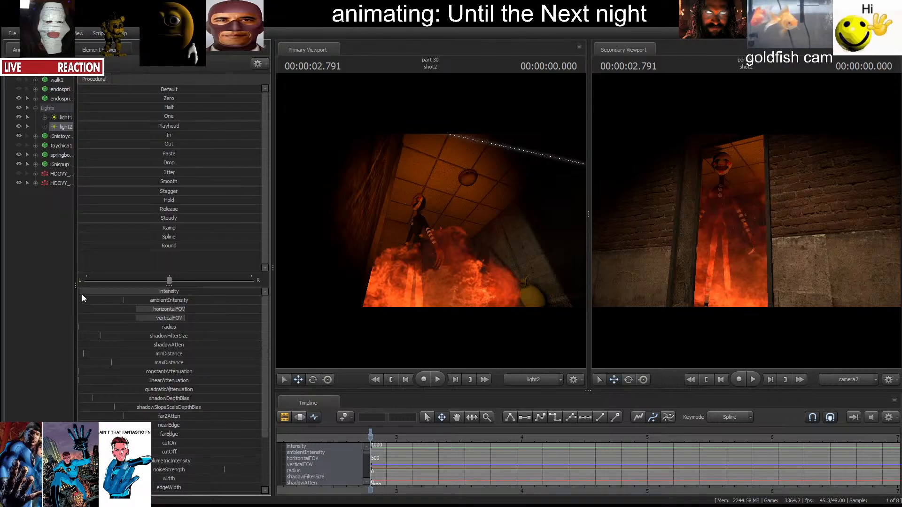
key(Right)
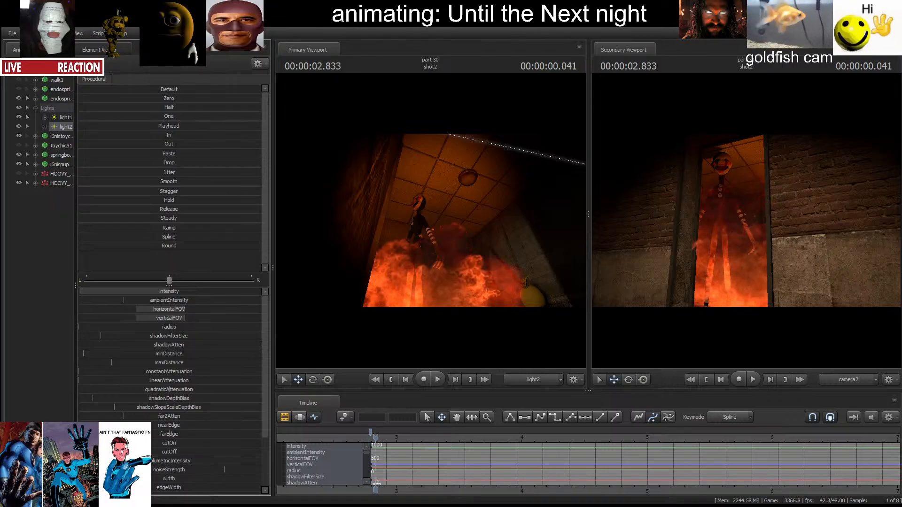
scroll(385, 435, up, 2)
key(Right)
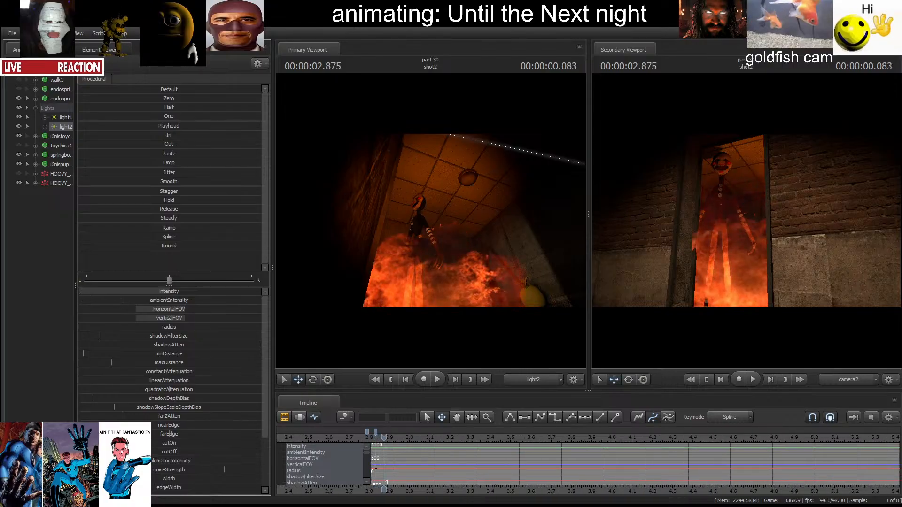
key(Right)
key(Right)
key(Right)
drag(84, 292, 86, 292)
key(Right)
key(Right)
key(Right)
key(Right)
key(Right)
key(Right)
key(Right)
key(Right)
key(Right)
Play shot2 from its start to check light2's intensity flicker.
click(392, 381)
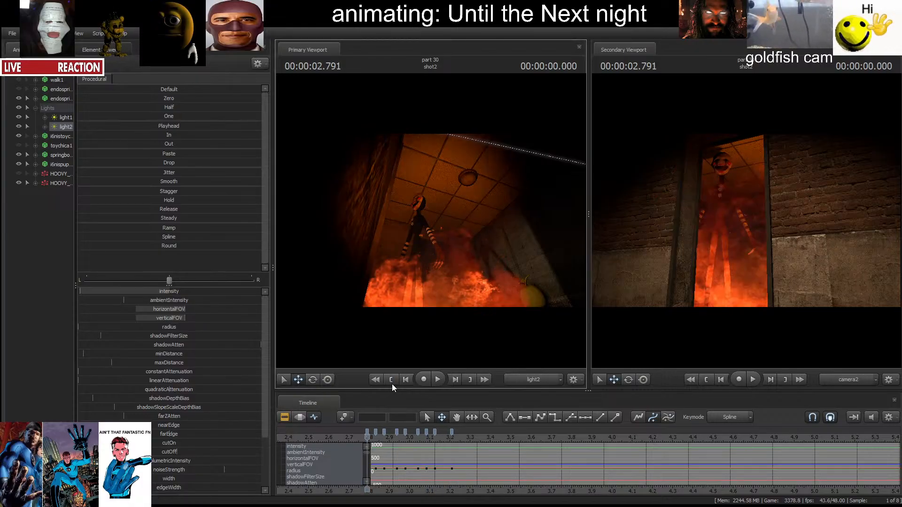
key(space)
key(space)
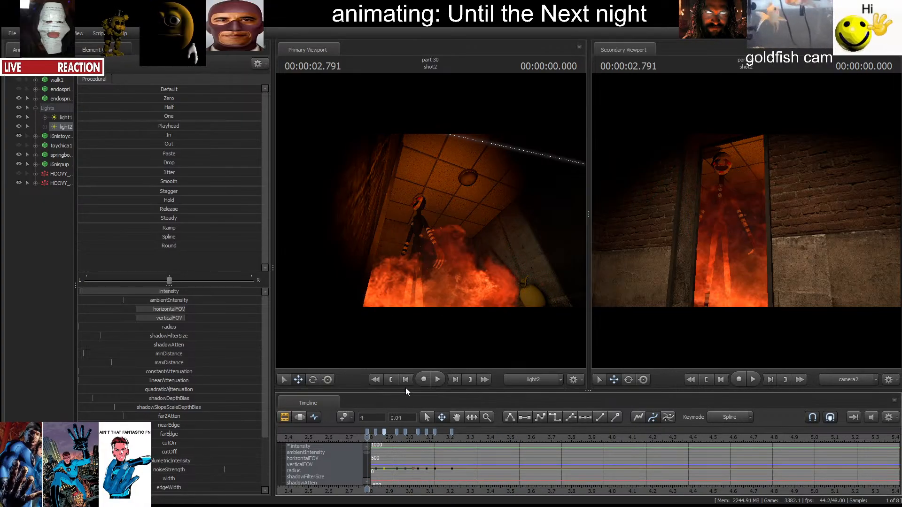
Copy all of light2's flicker keyframes and paste them at 0.437 seconds into shot2.
key(ctrl+a)
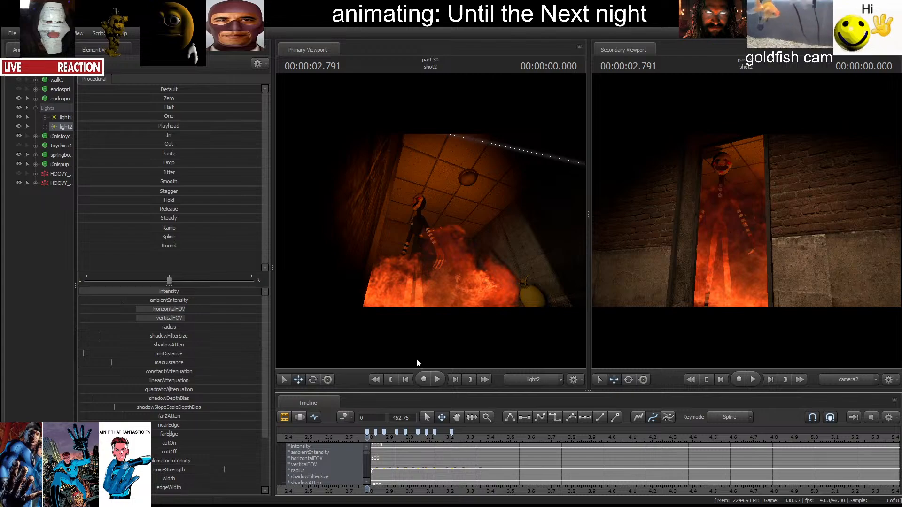
scroll(434, 441, down, 2)
click(428, 437)
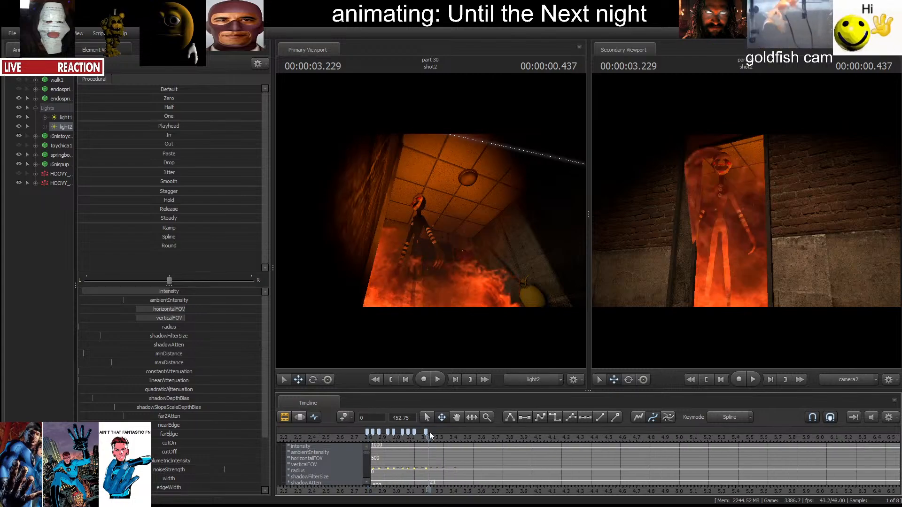
key(F2)
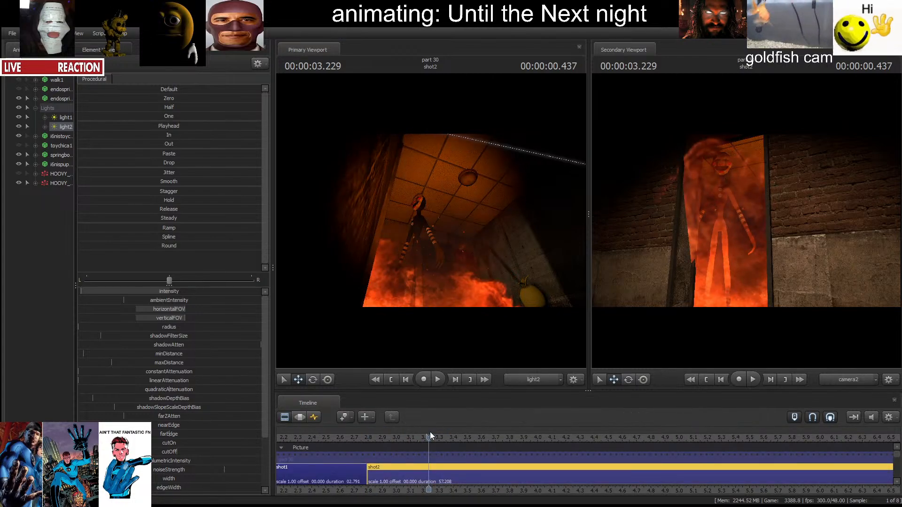
click(315, 418)
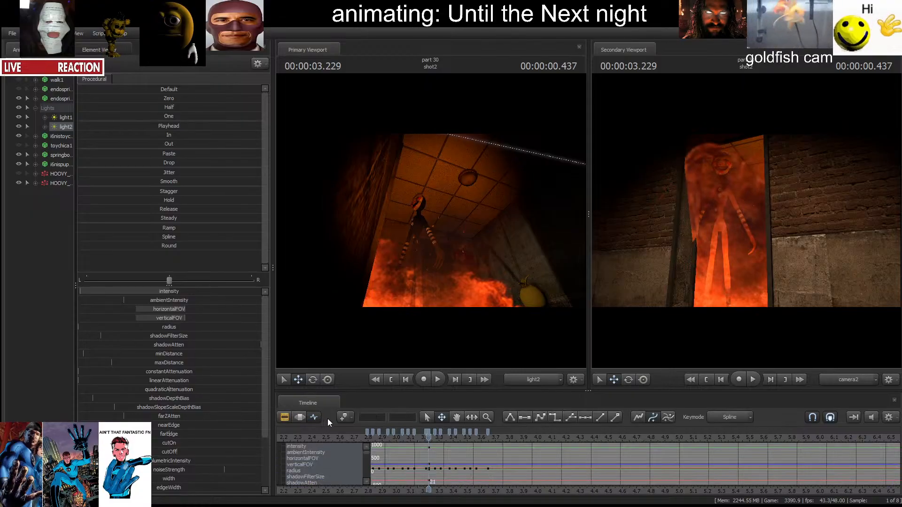
key(F2)
Repeat light2's flicker keyframes from 0.875 to 2.625 seconds into shot2 and play the shot to check them.
click(392, 381)
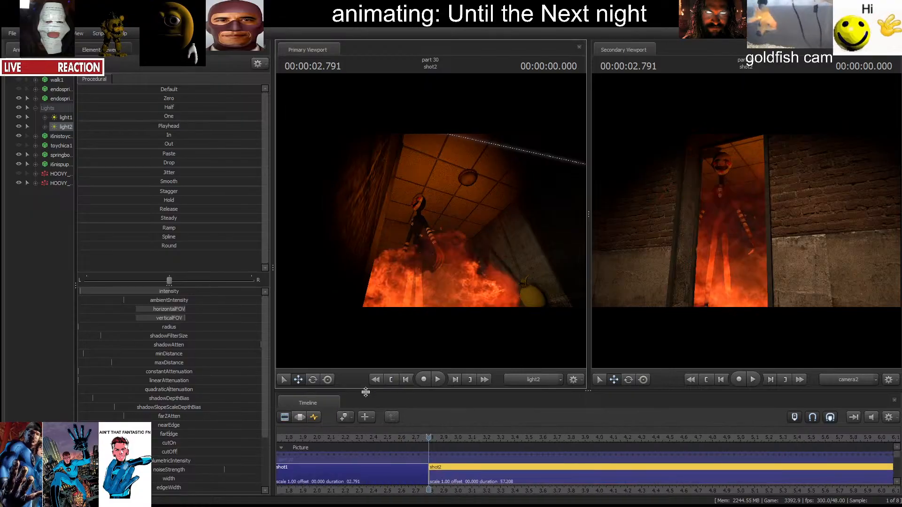
key(F4)
click(554, 437)
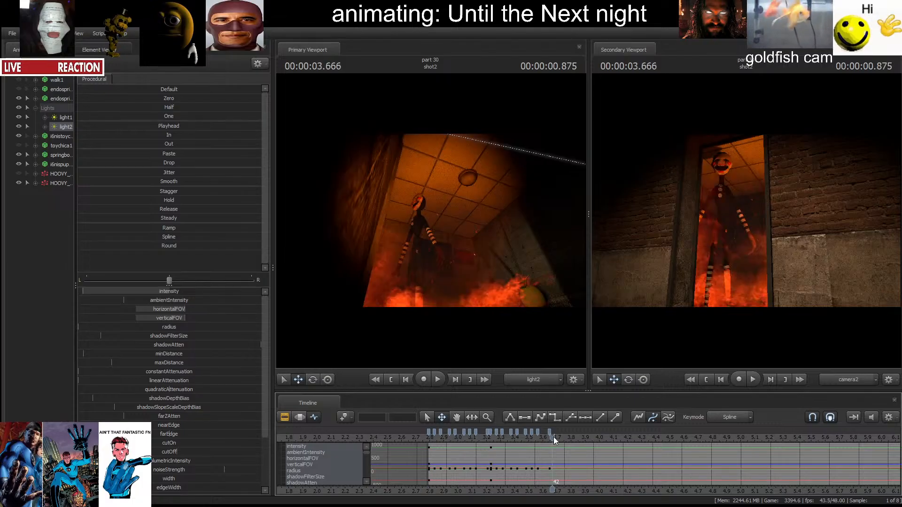
click(615, 438)
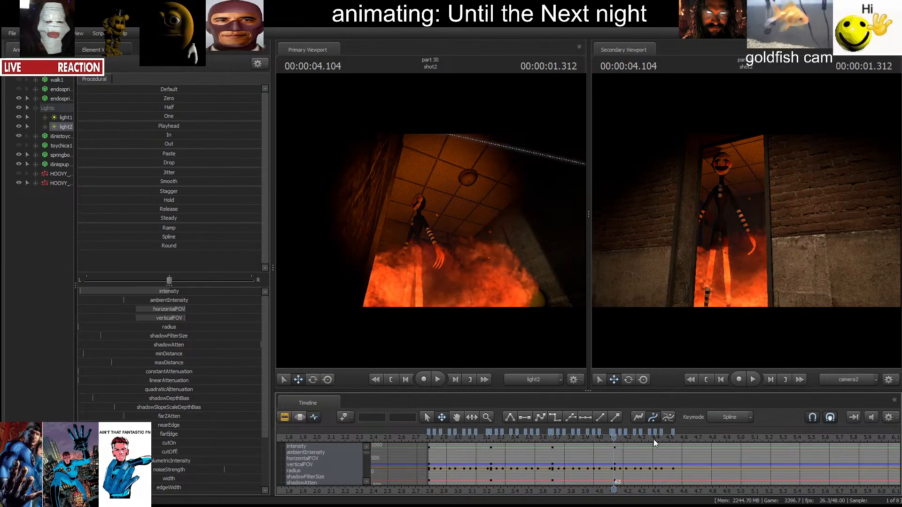
click(675, 439)
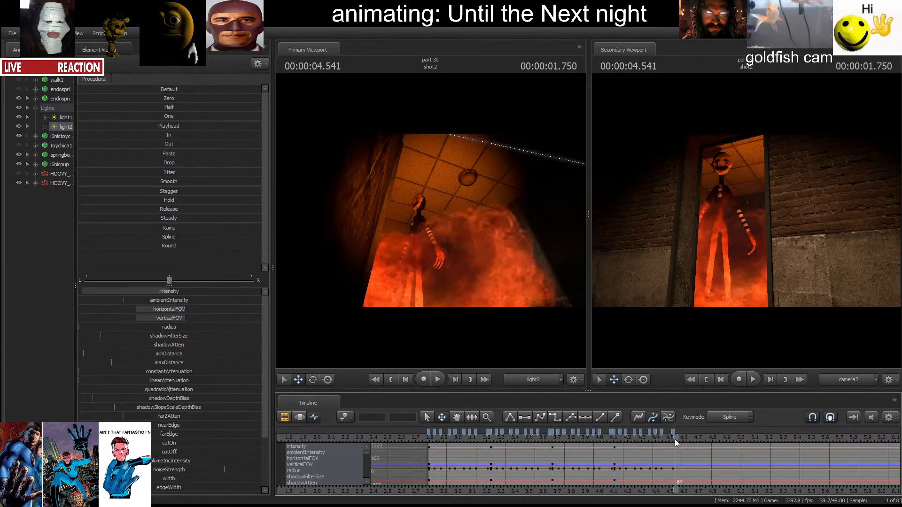
click(738, 438)
click(799, 438)
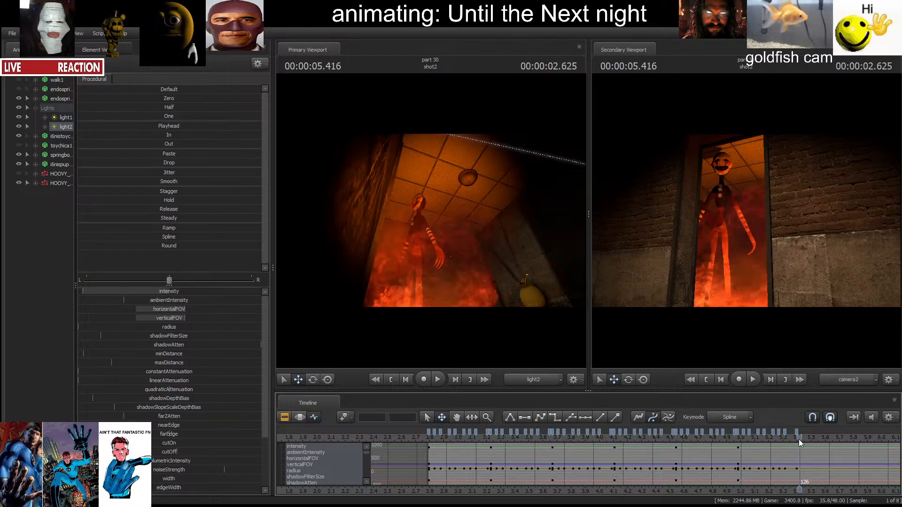
click(707, 379)
key(space)
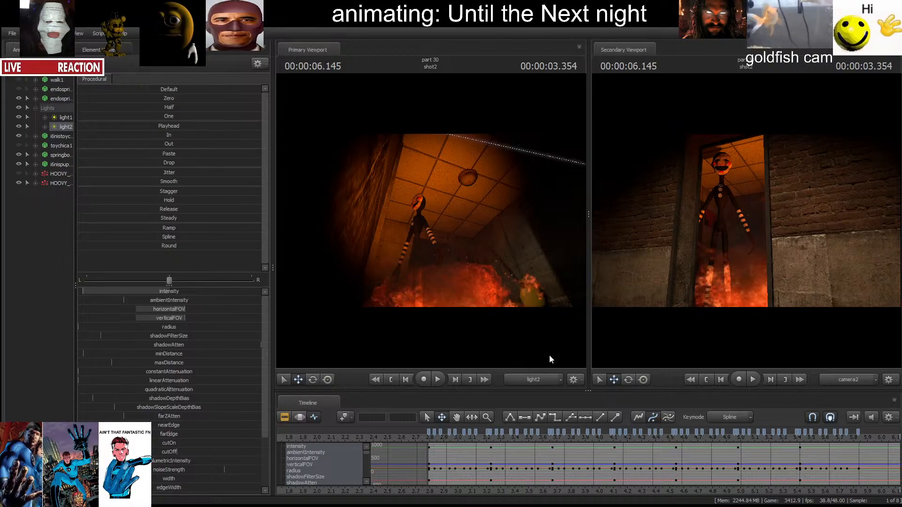
Turn off scene lighting, switch the primary view to the work camera, and rig the puppet's right foot for IK at shot2's start.
key(F4)
mouse_move(437, 242)
mouse_down()
mouse_move(390, 242)
mouse_move(437, 244)
mouse_move(434, 233)
mouse_up()
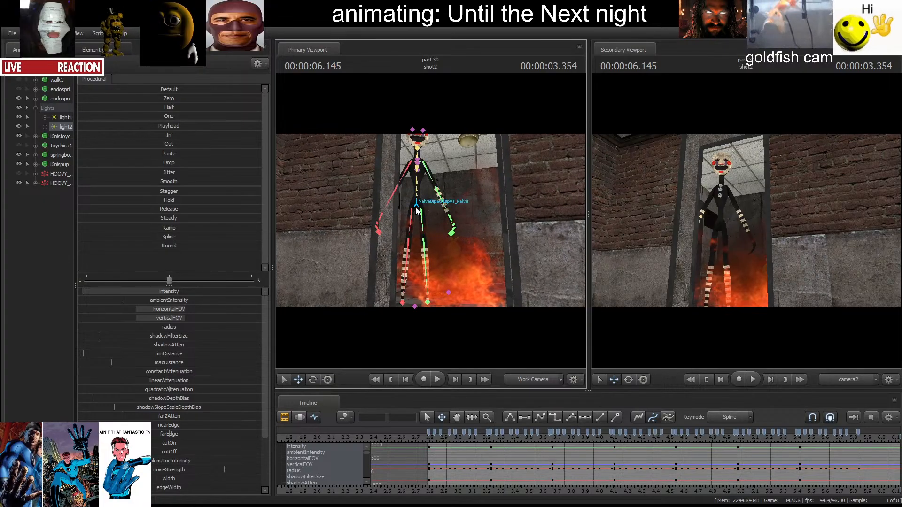
click(417, 206)
drag(389, 267, 413, 261)
click(405, 278)
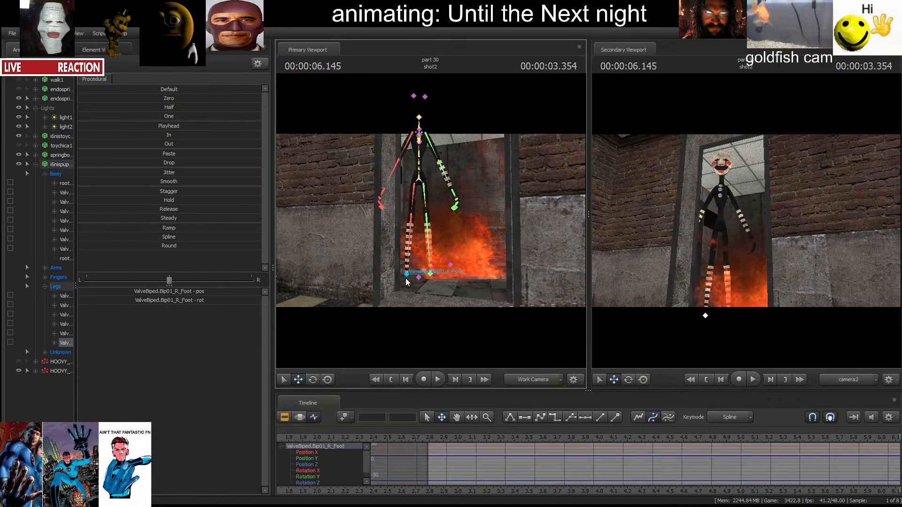
drag(75, 286, 209, 286)
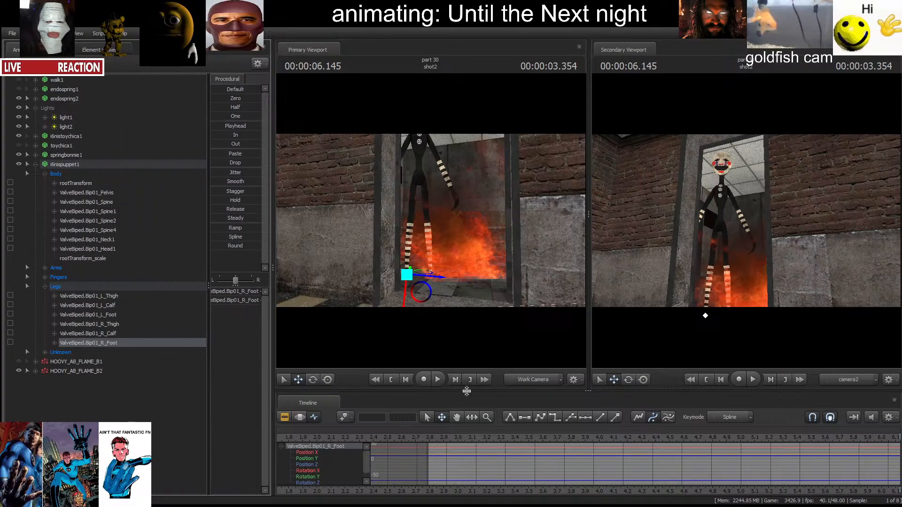
click(391, 381)
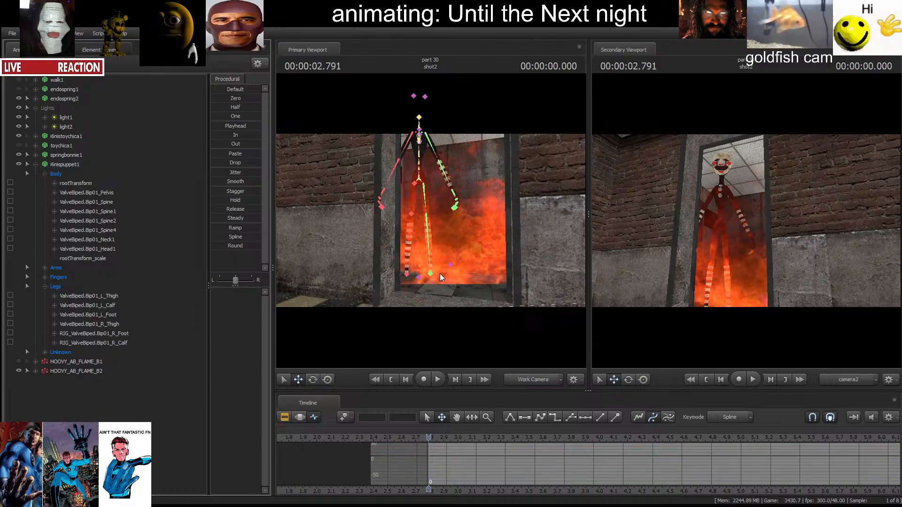
Rig the puppet's left foot for IK and switch the timeline to the Motion Editor.
click(437, 274)
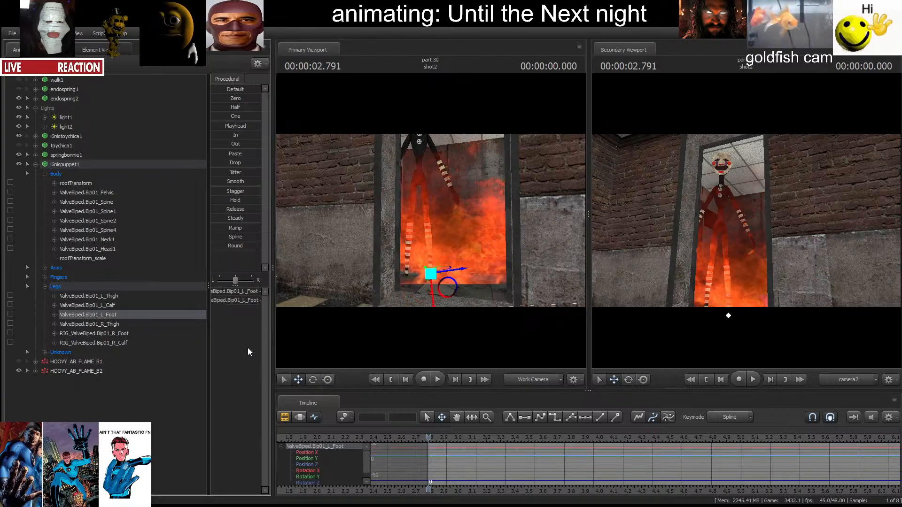
click(286, 361)
click(293, 417)
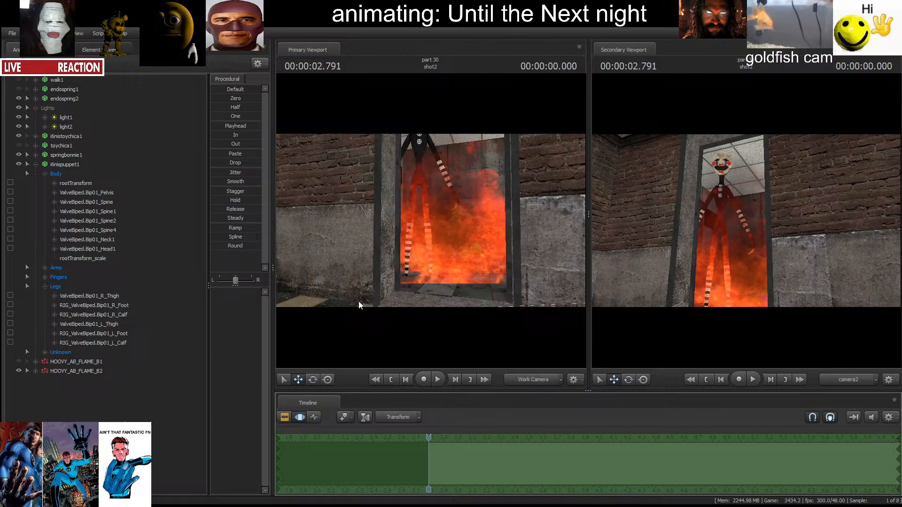
Adjust the puppet's pelvis height and move the left and right calf rig controls outward to direct the knees.
click(420, 192)
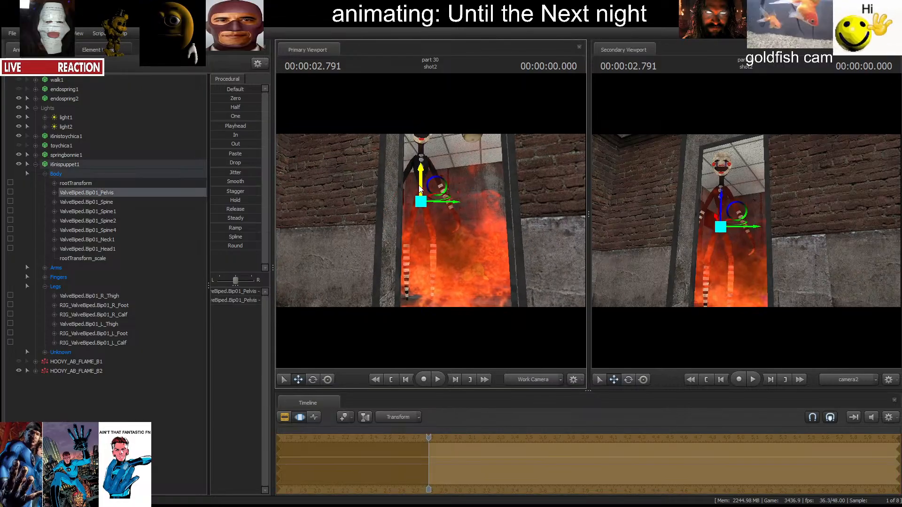
click(428, 239)
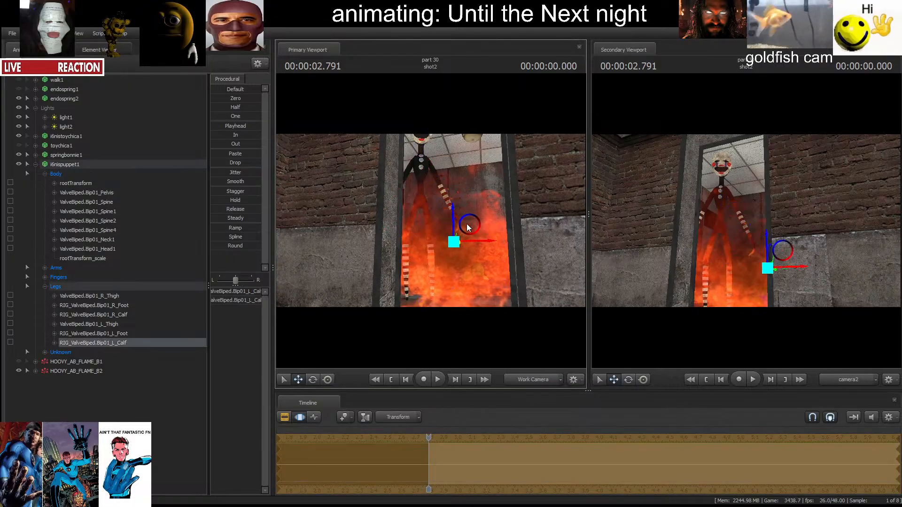
click(413, 236)
key(s)
mouse_move(446, 261)
mouse_down()
mouse_move(449, 320)
mouse_move(446, 270)
mouse_up()
key(w)
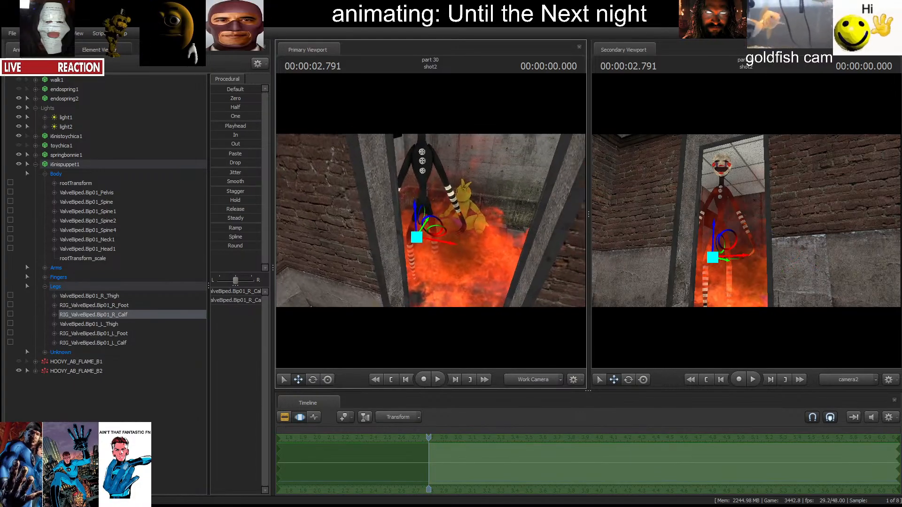
drag(420, 230, 397, 308)
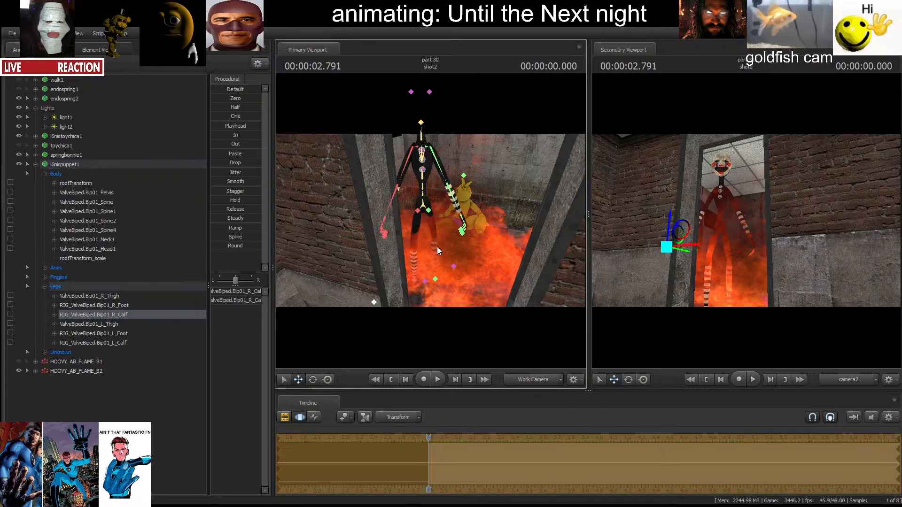
Move the puppet's rigged left foot forward towards the front of the doorway.
click(435, 279)
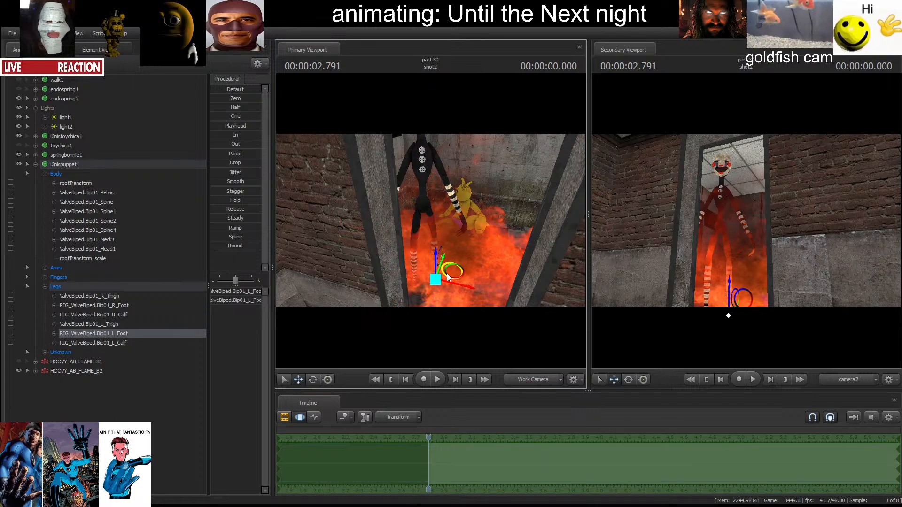
drag(448, 276, 451, 309)
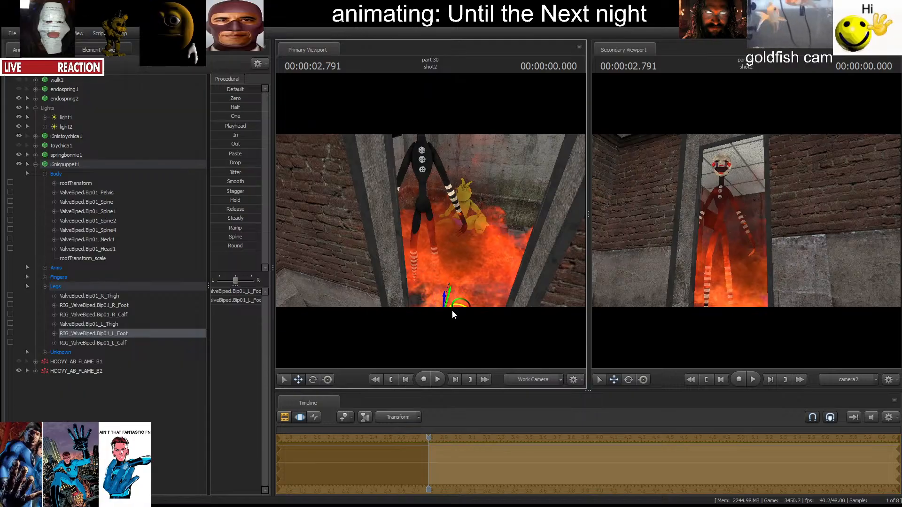
Rotate the puppet's pelvis, left upper arm, spine and head bones so it leans in the doorway.
drag(458, 256, 444, 225)
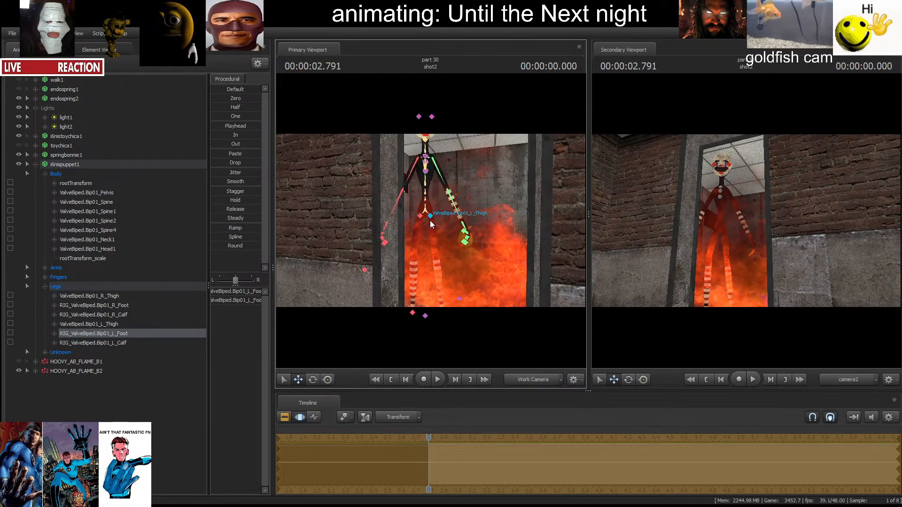
click(426, 210)
key(e)
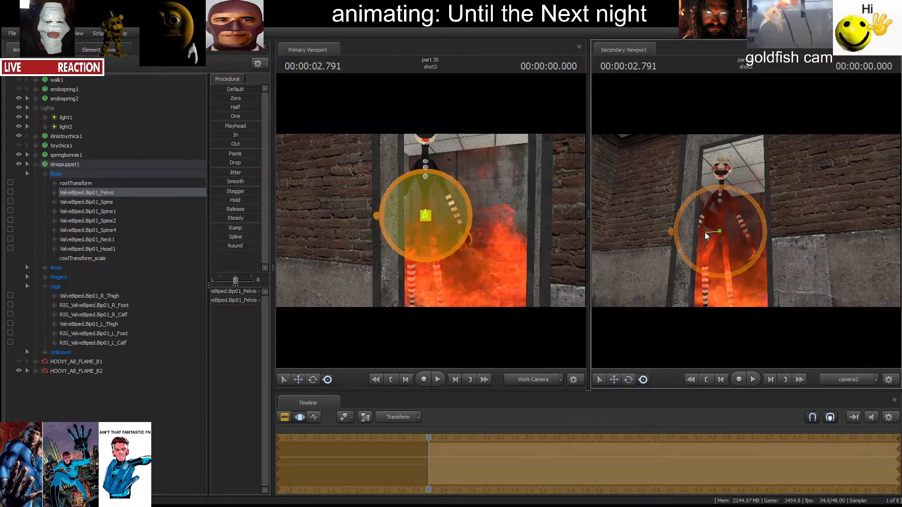
click(736, 221)
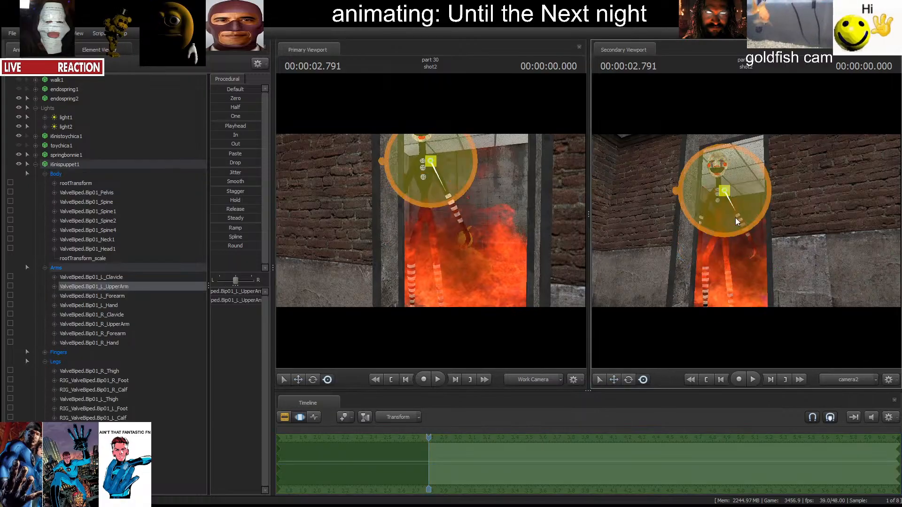
click(722, 217)
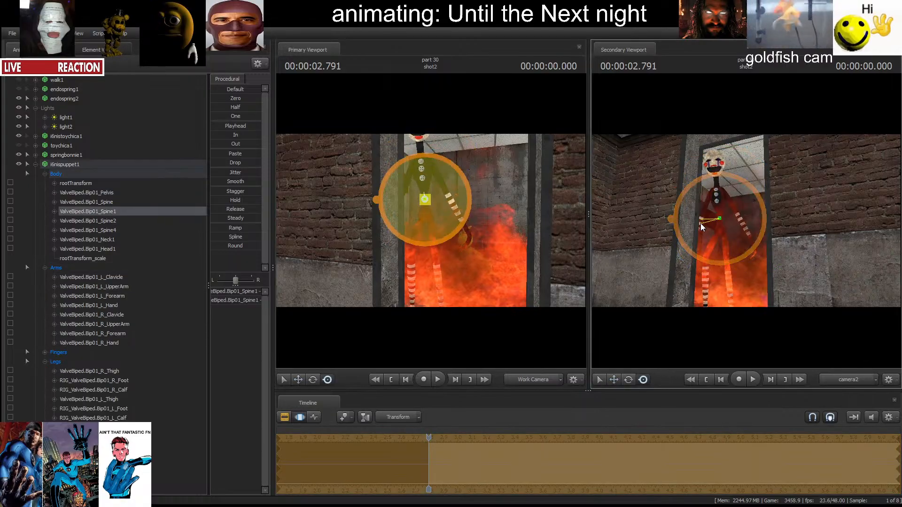
click(719, 198)
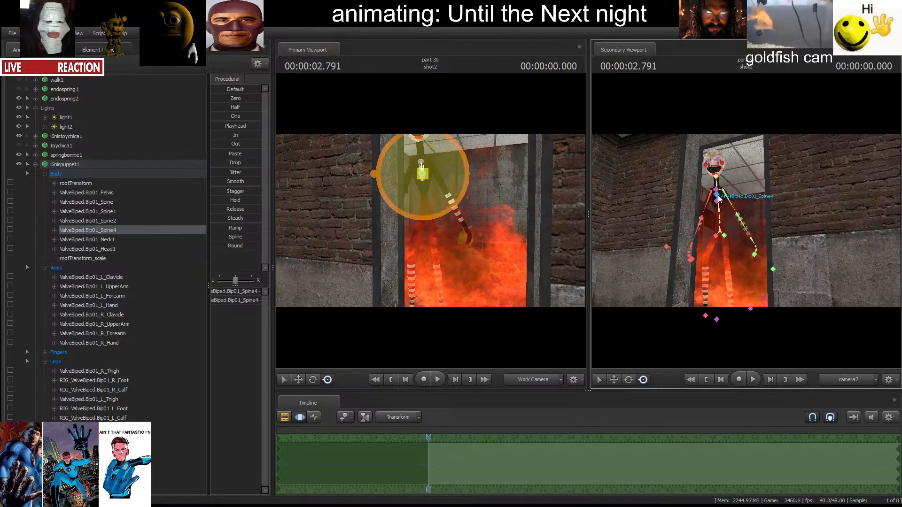
drag(721, 189, 722, 180)
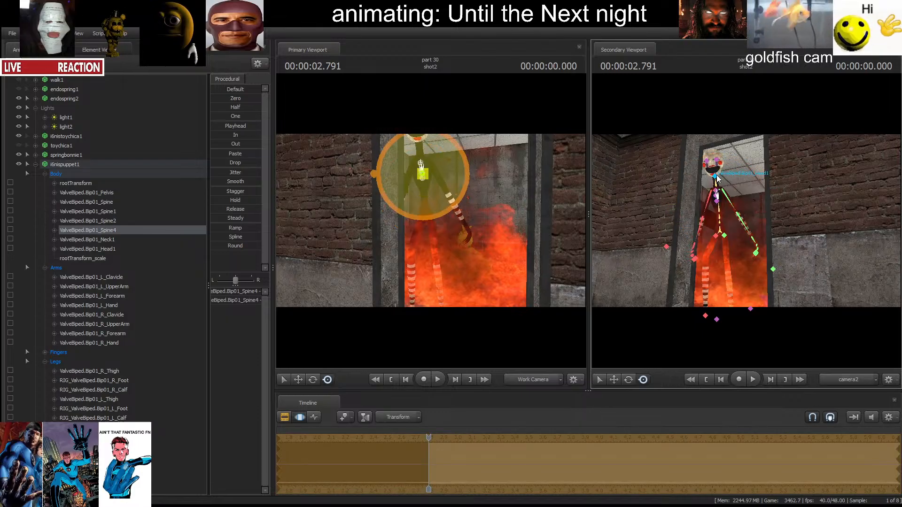
click(716, 176)
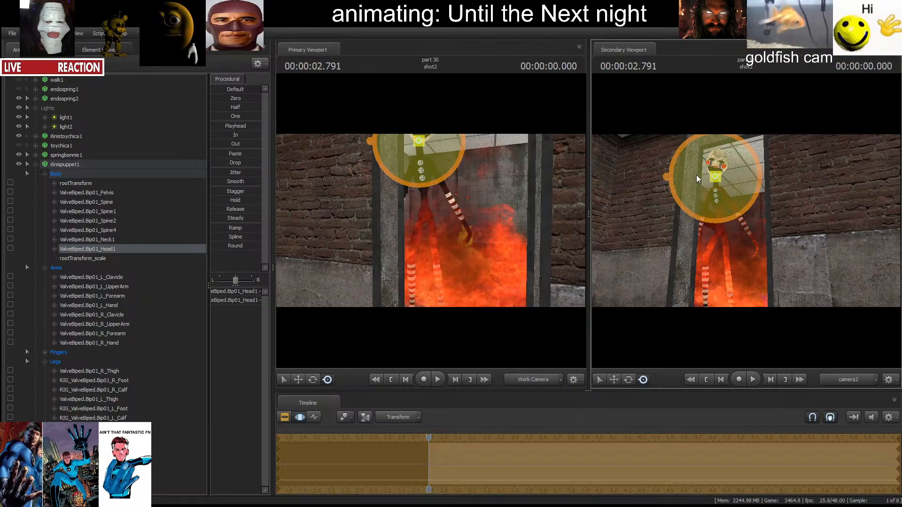
Bend the puppet's left and right forearms so both arms hang closer to its body.
click(734, 233)
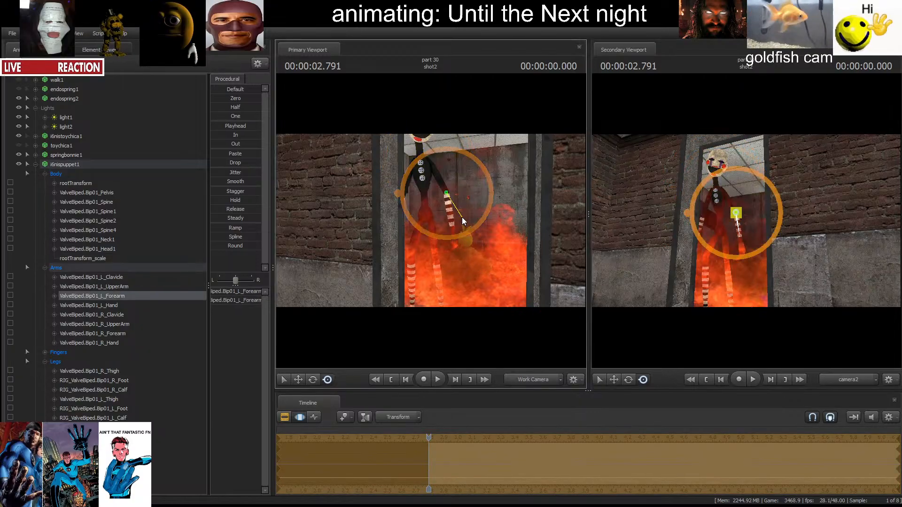
key(q)
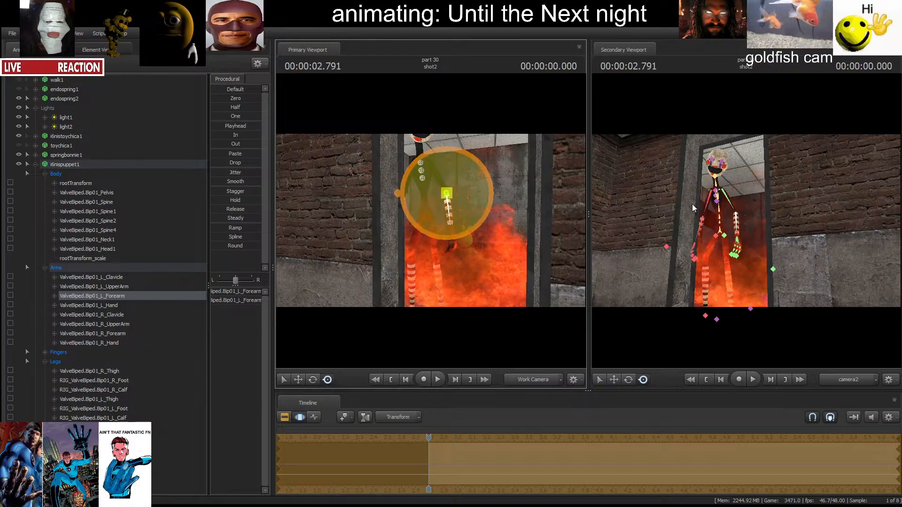
click(708, 206)
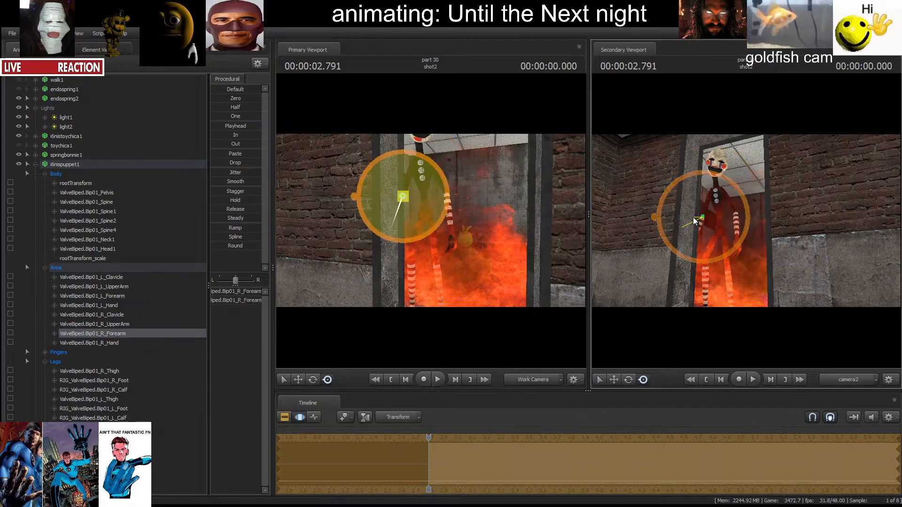
drag(708, 228, 712, 231)
click(650, 240)
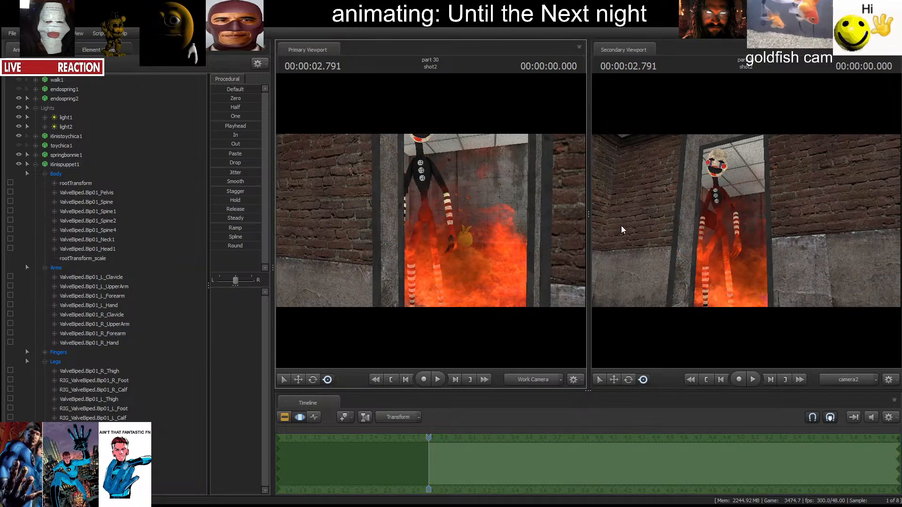
Turn on the scene lighting and preview the cut from shot1 into shot2.
key(F8)
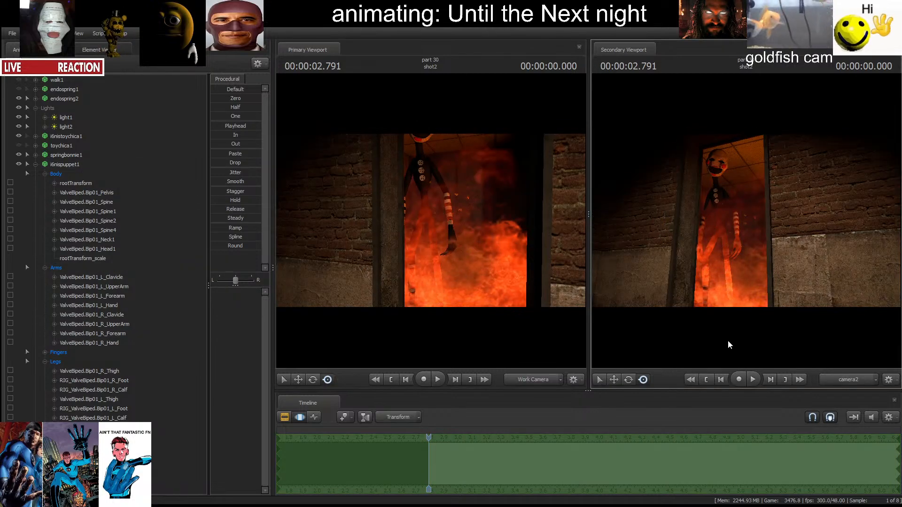
click(707, 379)
key(space)
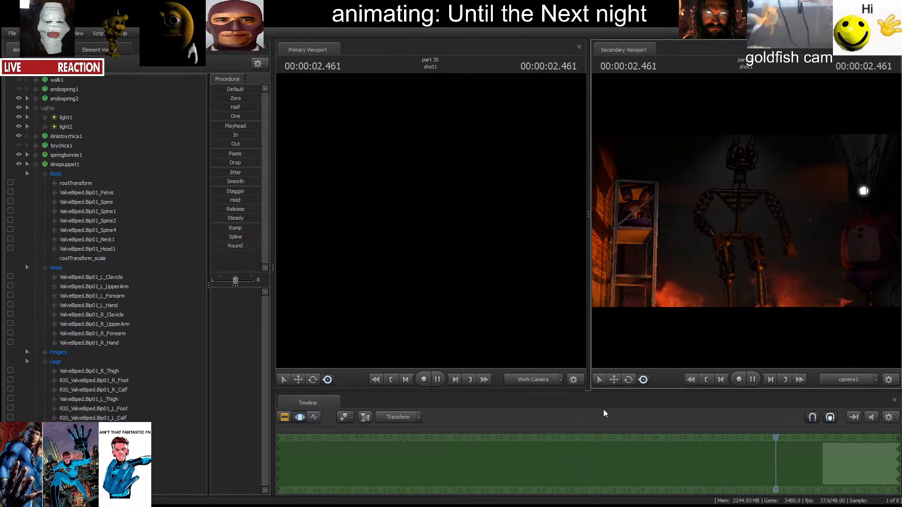
key(space)
click(709, 383)
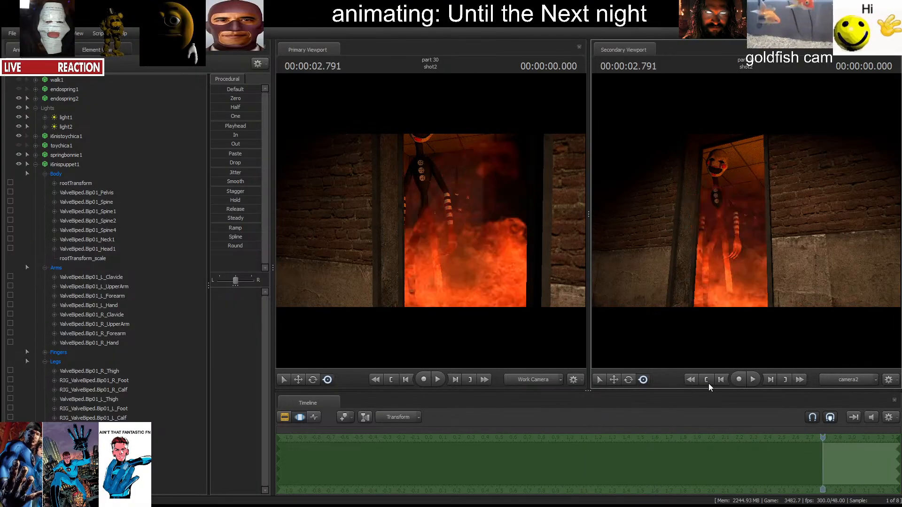
Switch to the Graph Editor, turn scene lighting off and show the puppet pelvis's curves from the start of shot2.
click(314, 417)
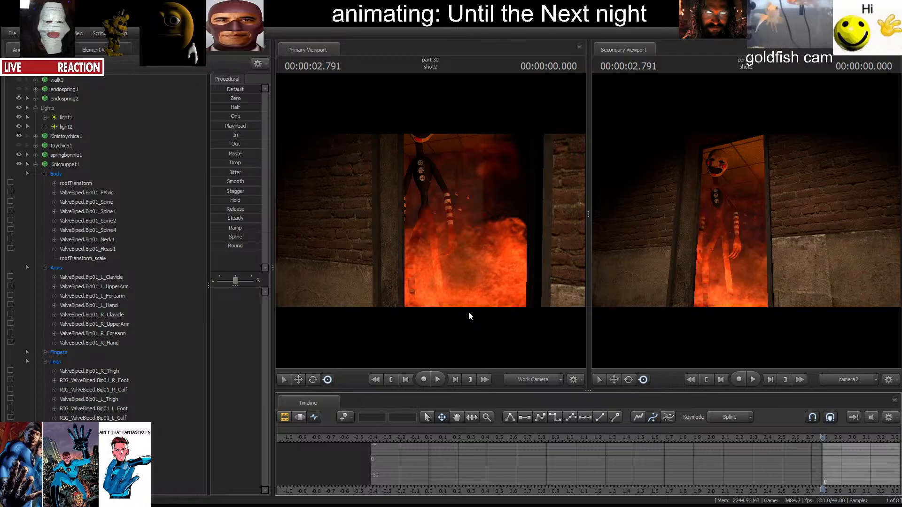
drag(461, 290, 461, 290)
drag(430, 223, 430, 224)
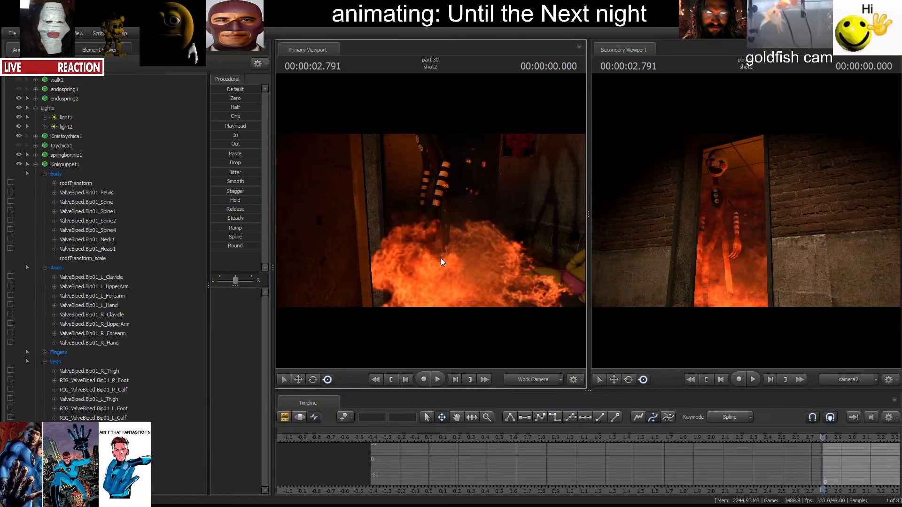
drag(408, 283, 420, 221)
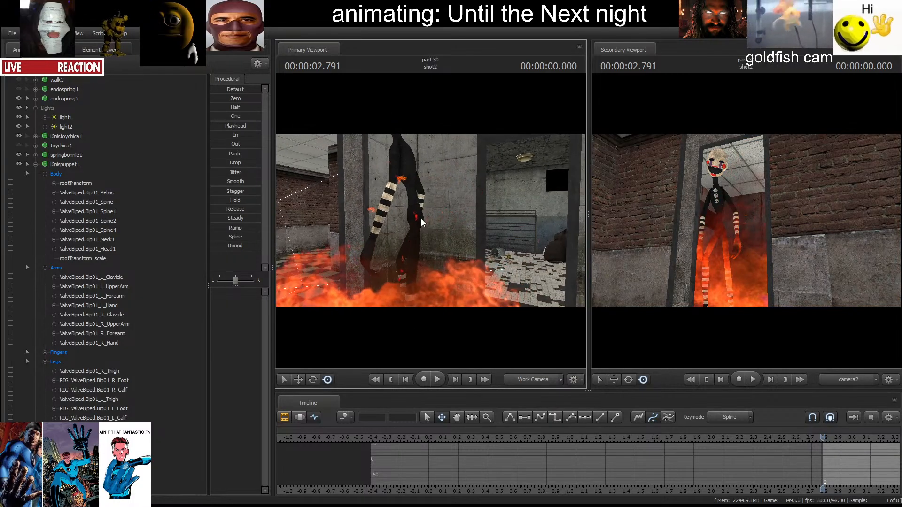
ctrl+click(417, 219)
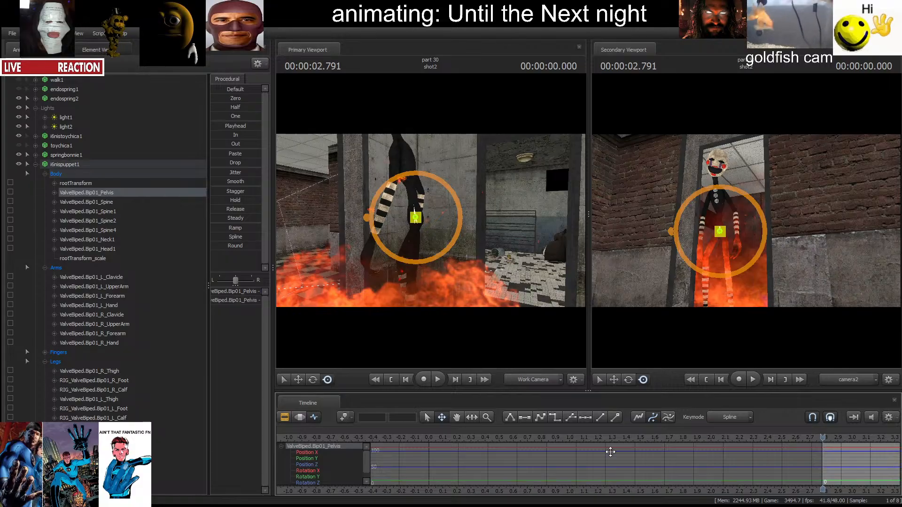
middle_drag(527, 448, 473, 460)
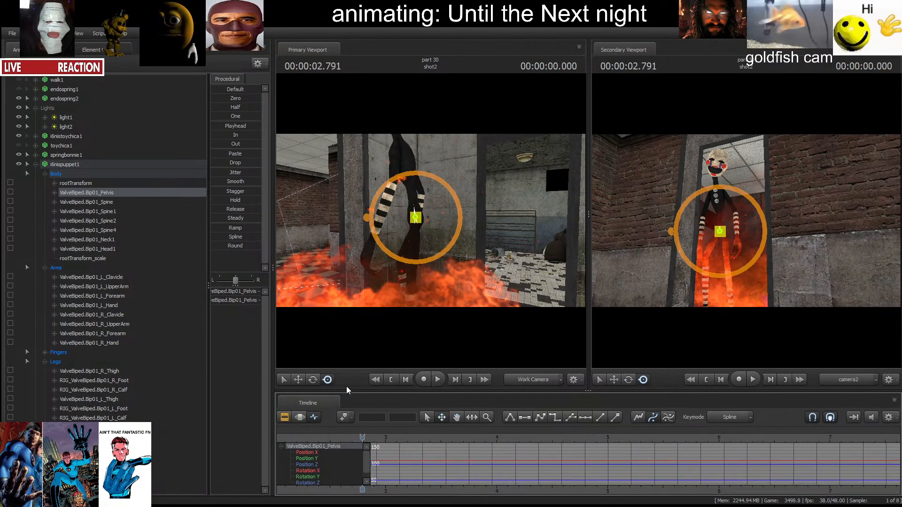
click(93, 169)
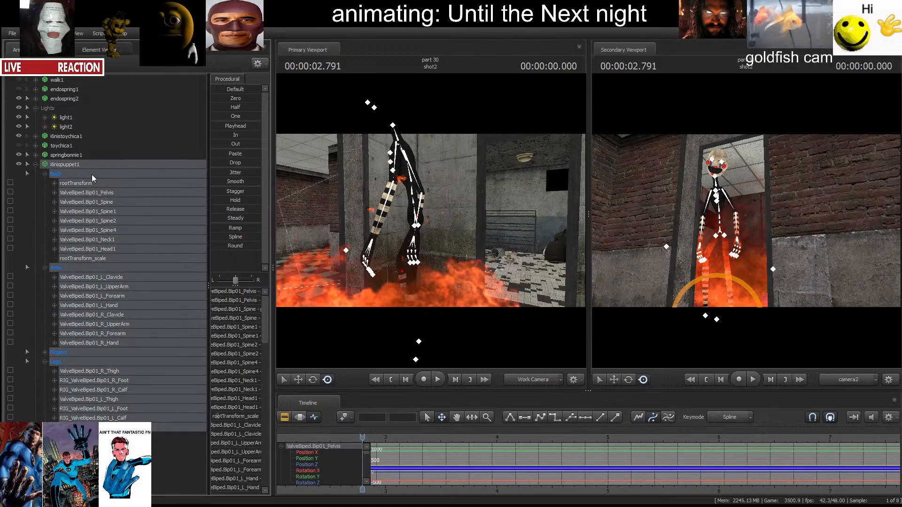
click(416, 225)
key(f)
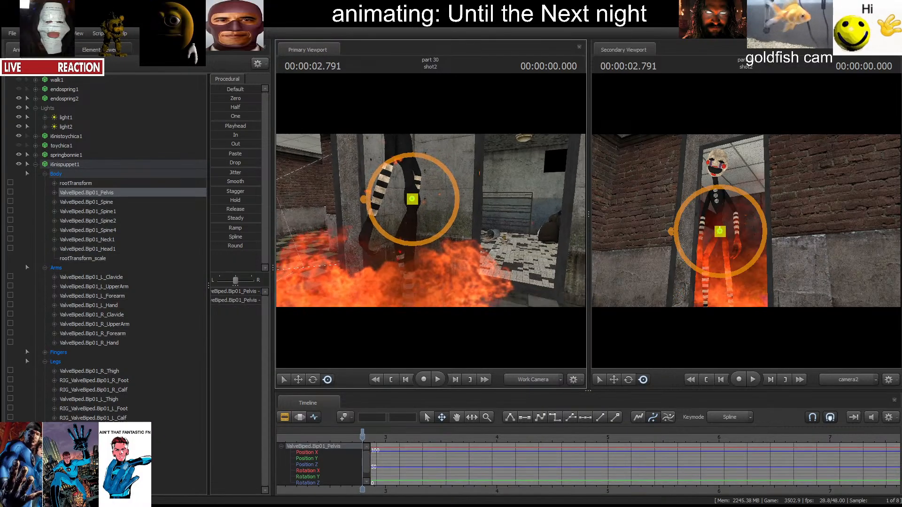
Keyframe the puppet's pelvis with move and rotate adjustments at 2.937 s and 3.104 s.
alt+drag(417, 225, 421, 223)
key(space)
key(space)
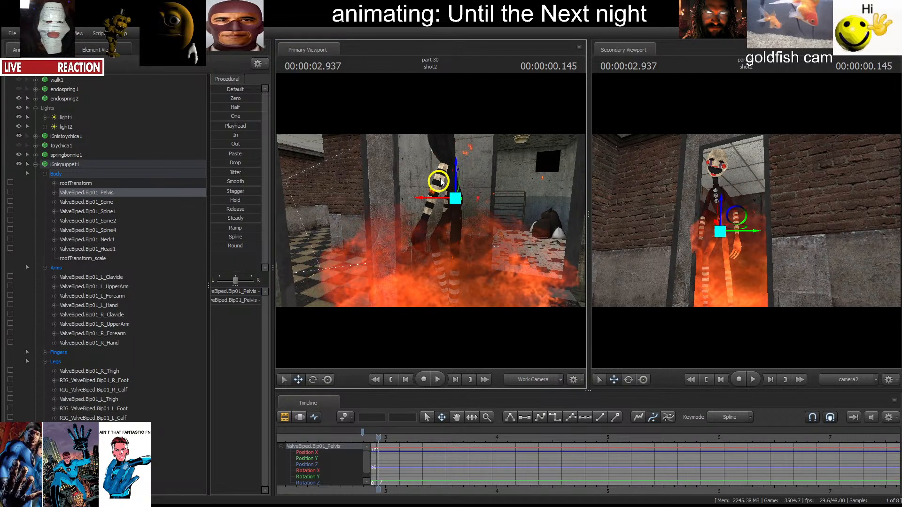
mouse_move(442, 184)
mouse_down()
mouse_move(434, 203)
mouse_move(449, 182)
mouse_up()
key(e)
key(space)
key(space)
key(w)
key(e)
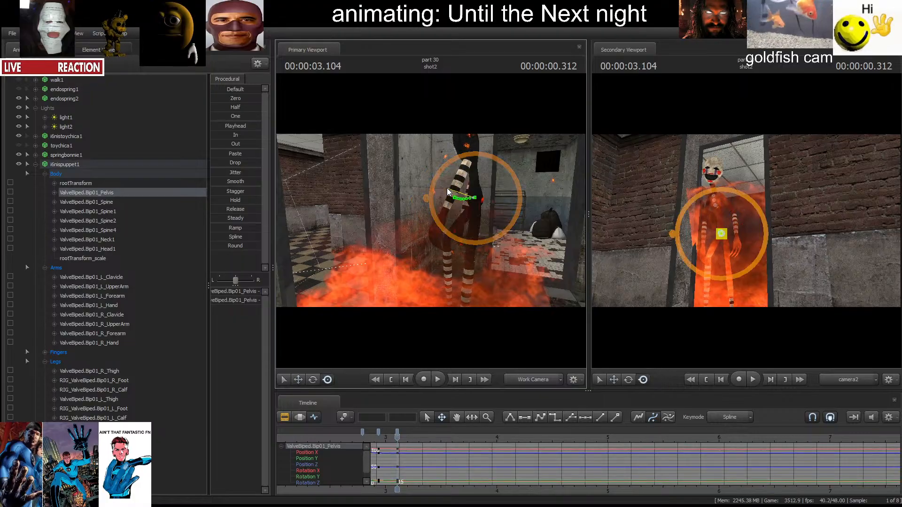
Adjust the pelvis's position and rotation at 3.270 s to continue the body movement.
drag(461, 212, 427, 221)
key(space)
key(space)
key(w)
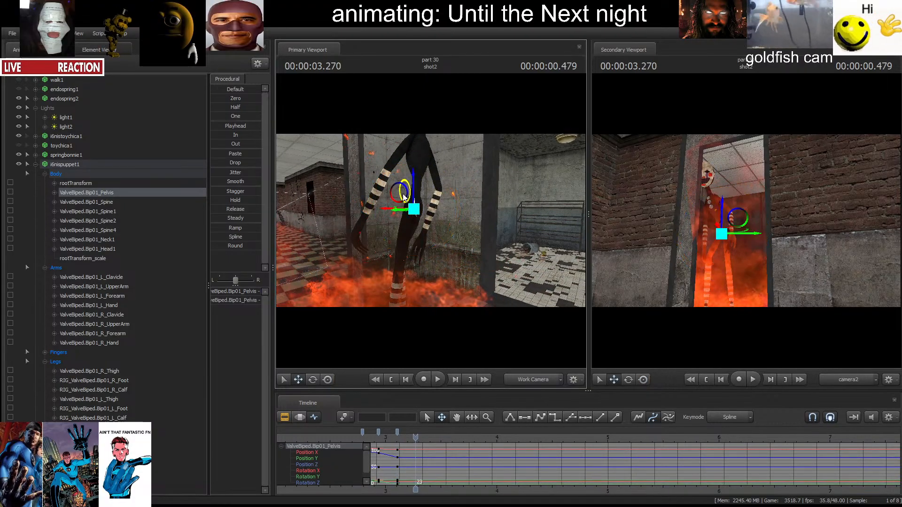
mouse_move(392, 193)
mouse_down()
mouse_move(400, 196)
mouse_move(393, 202)
mouse_move(407, 198)
mouse_move(398, 188)
mouse_up()
key(r)
Add two more pelvis poses, ending at 3.562 s, and play the body movement back from the start of shot2.
key(space)
key(space)
key(w)
click(433, 432)
key(r)
key(w)
key(space)
key(r)
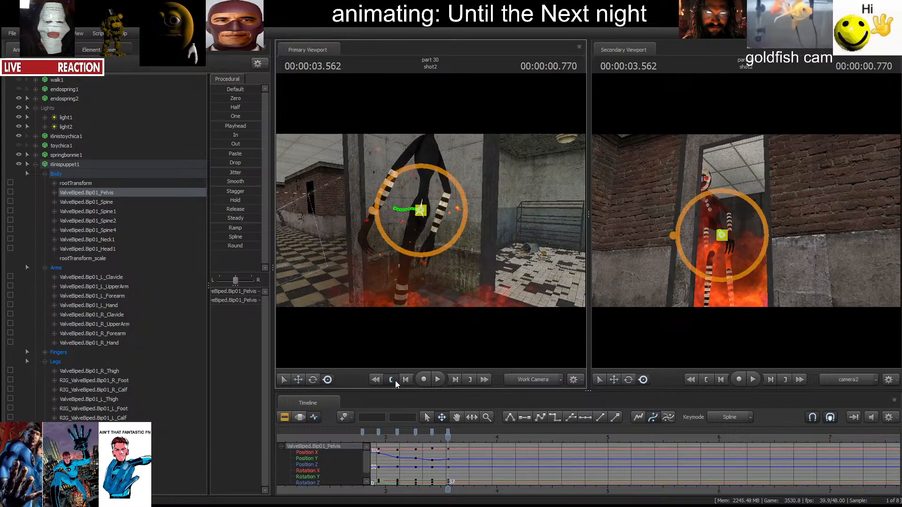
key(space)
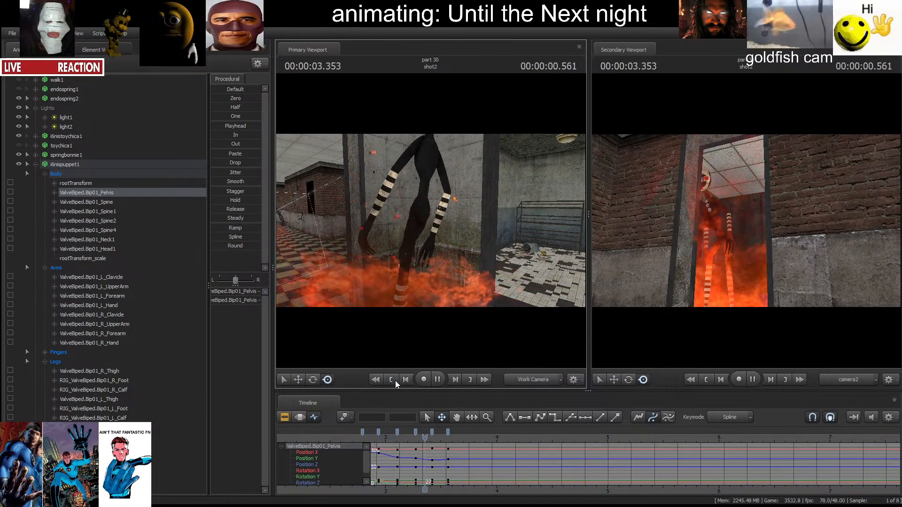
key(space)
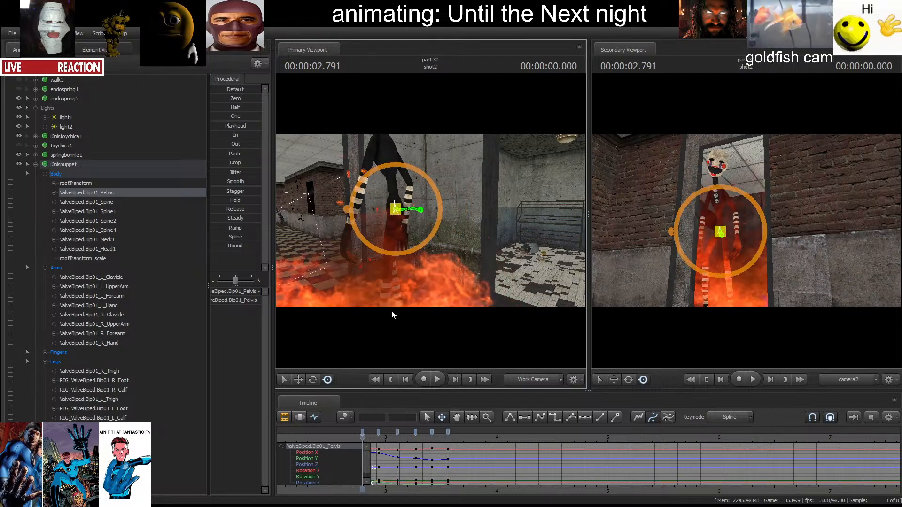
Animate the puppet's right foot stepping forward with several keyframes from the start of shot2.
key(w)
mouse_move(392, 301)
mouse_down()
mouse_move(393, 320)
mouse_move(390, 308)
mouse_up()
ctrl+click(366, 234)
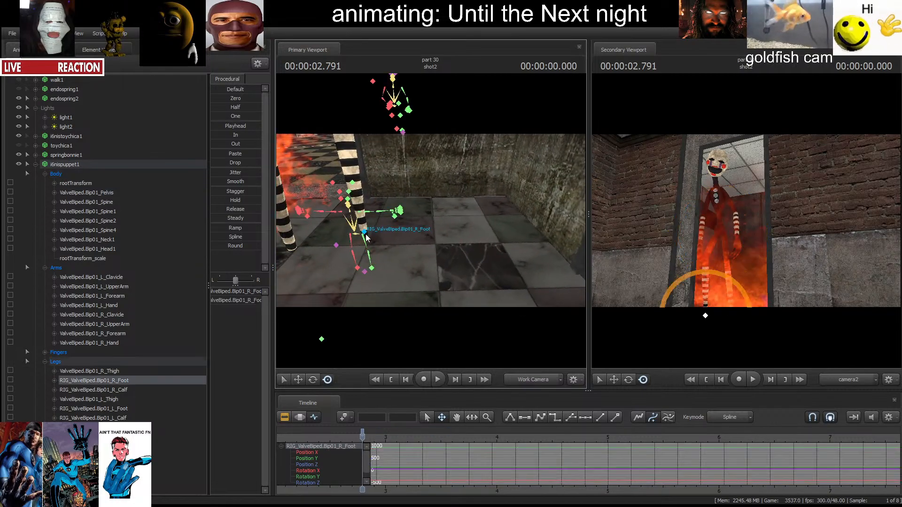
drag(366, 235, 437, 264)
key(w)
key(space)
key(space)
key(space)
key(space)
click(389, 380)
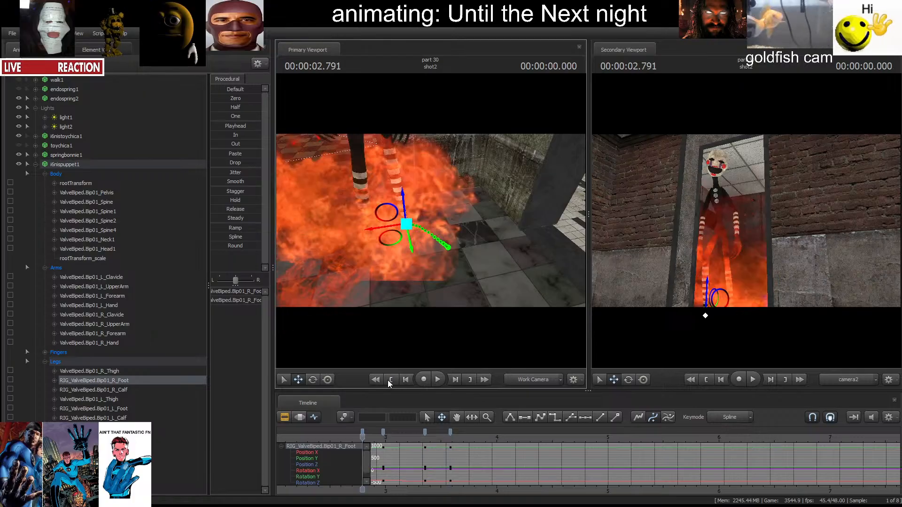
Play shot2 back from its start to review the right foot's step and the body movement.
key(space)
click(390, 380)
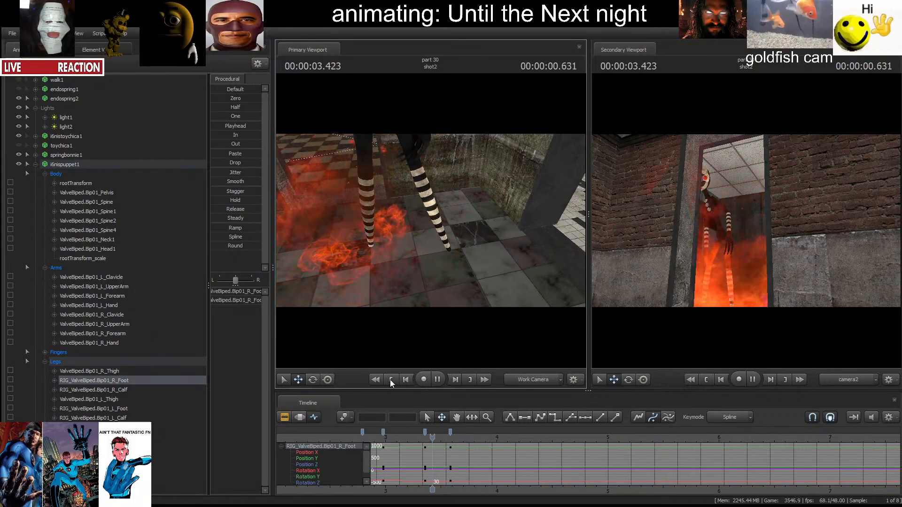
click(390, 379)
key(space)
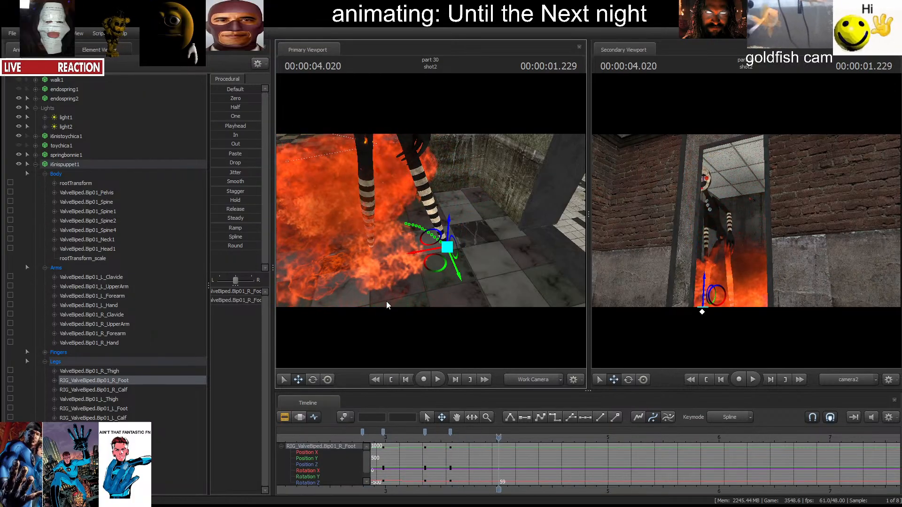
click(391, 379)
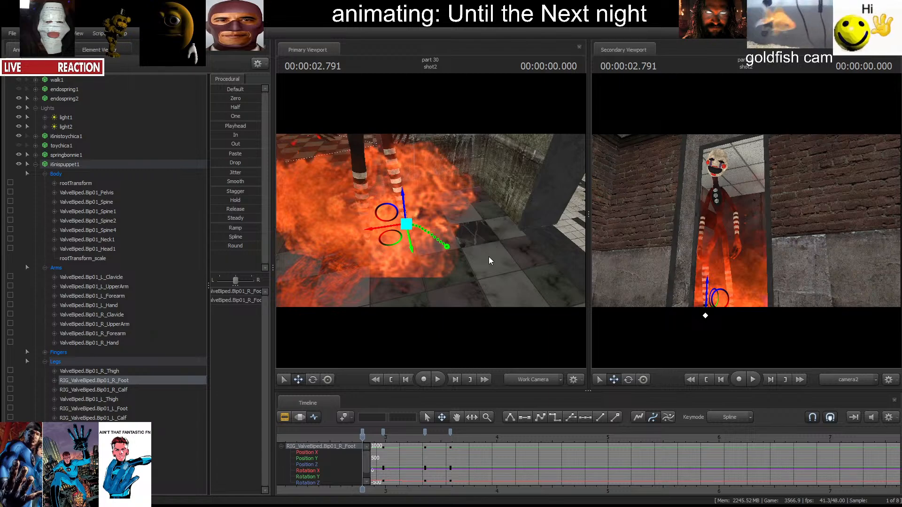
drag(468, 259, 431, 221)
key(space)
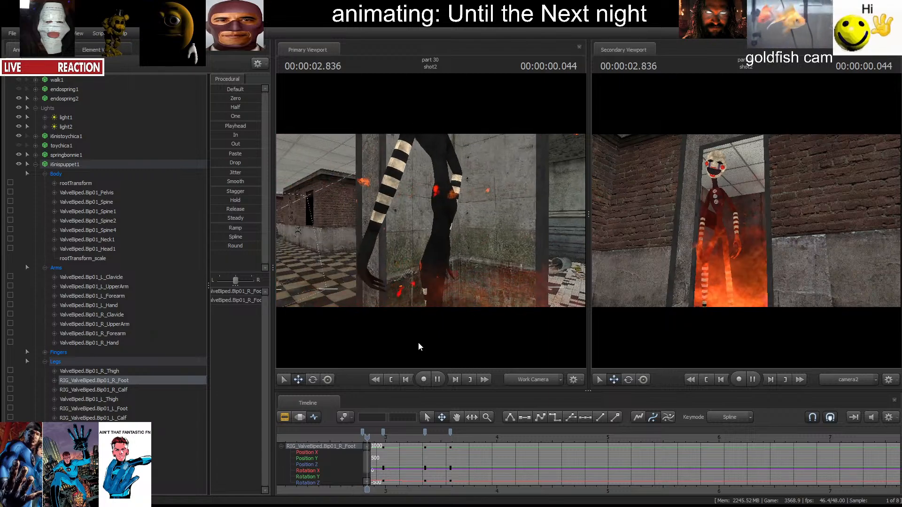
key(space)
Select the puppet's pelvis and add closely spaced keyframes at the end of its movement, up to 3.604 s.
ctrl+click(483, 203)
drag(483, 203, 433, 213)
key(Right)
key(Right)
key(Right)
key(Right)
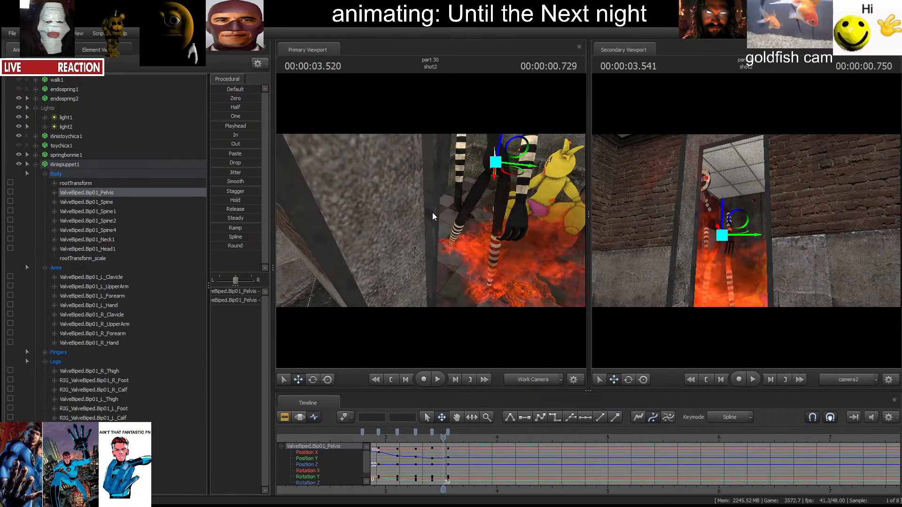
key(m)
key(Right)
key(m)
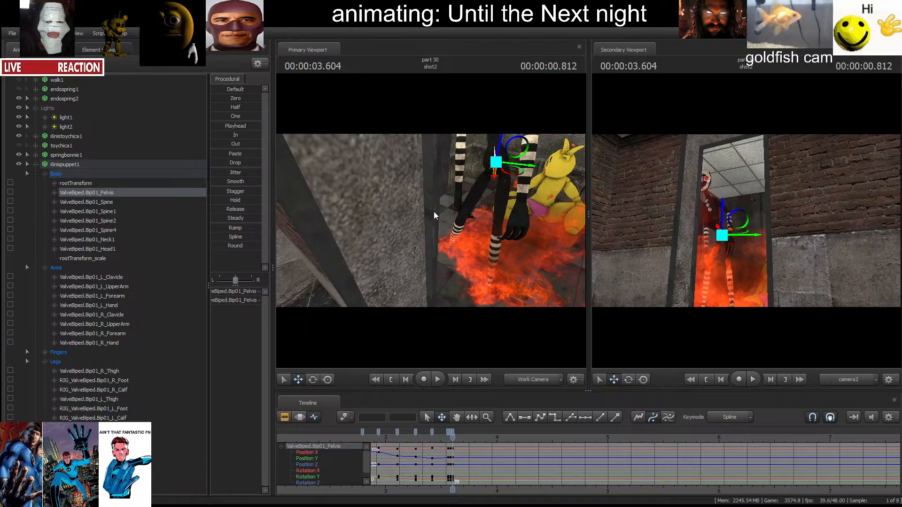
Add two closely spaced pelvis keyframes at 3.750 s and 3.729 s to hold the puppet's pose.
key(space)
key(space)
key(m)
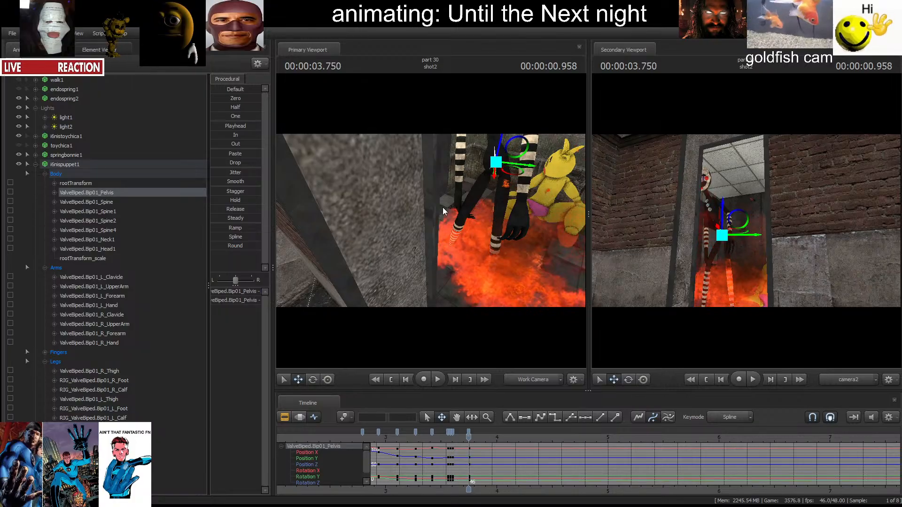
key(Left)
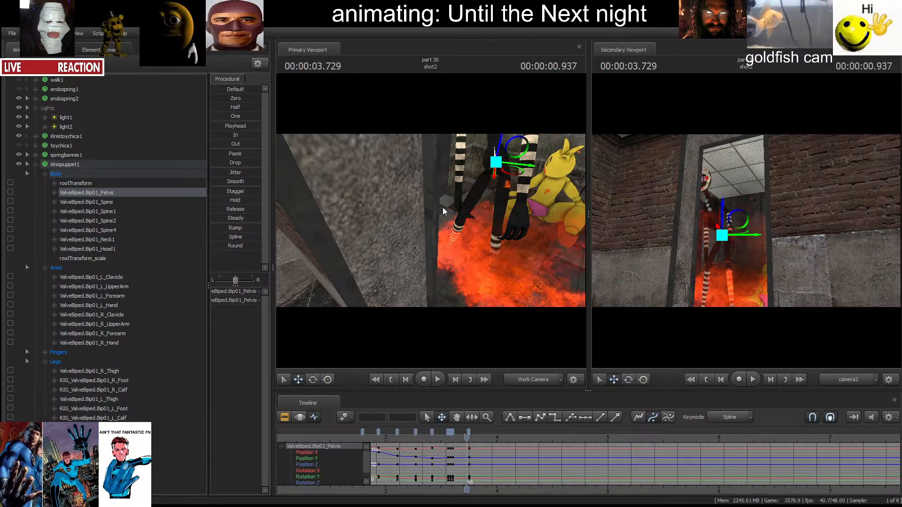
key(m)
Move and tilt the pelvis at 3.895 s so the puppet starts leaning out of view behind the doorway's edge.
key(space)
key(space)
mouse_move(443, 207)
mouse_down()
mouse_move(431, 191)
mouse_move(470, 242)
mouse_move(431, 221)
mouse_up()
key(w)
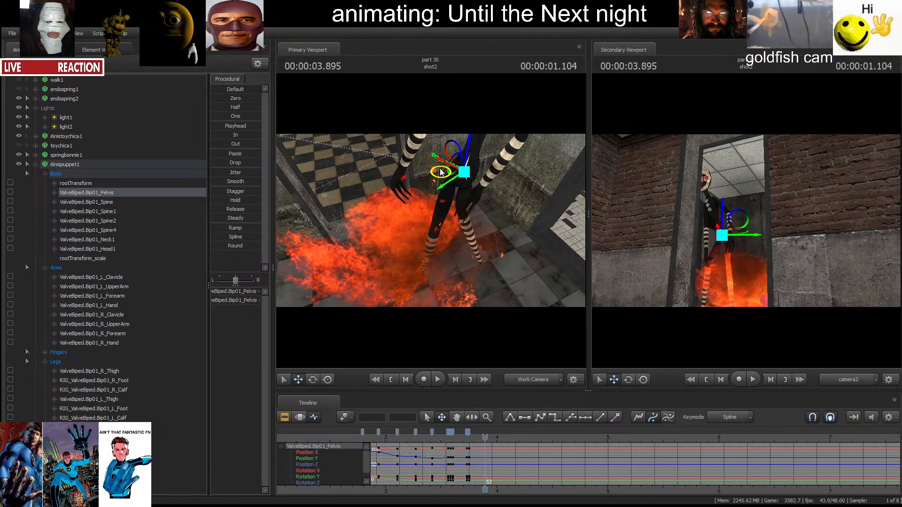
drag(441, 173, 451, 173)
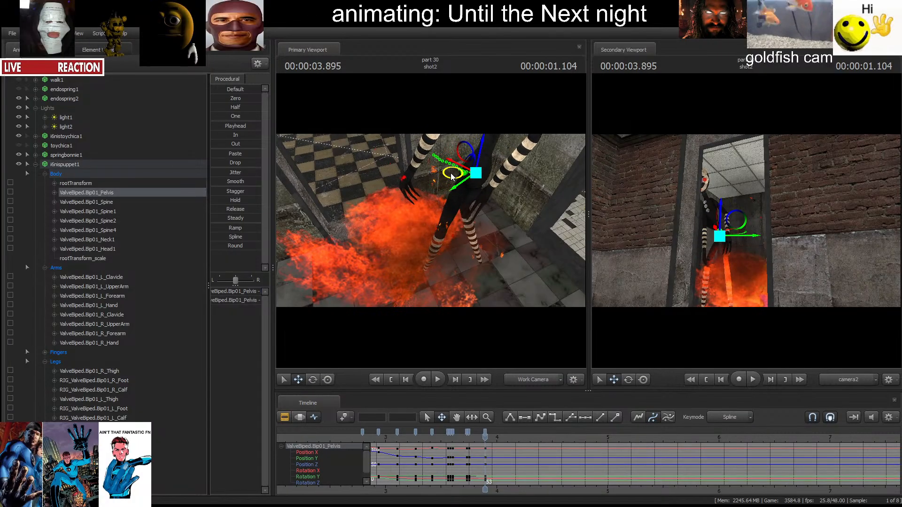
key(r)
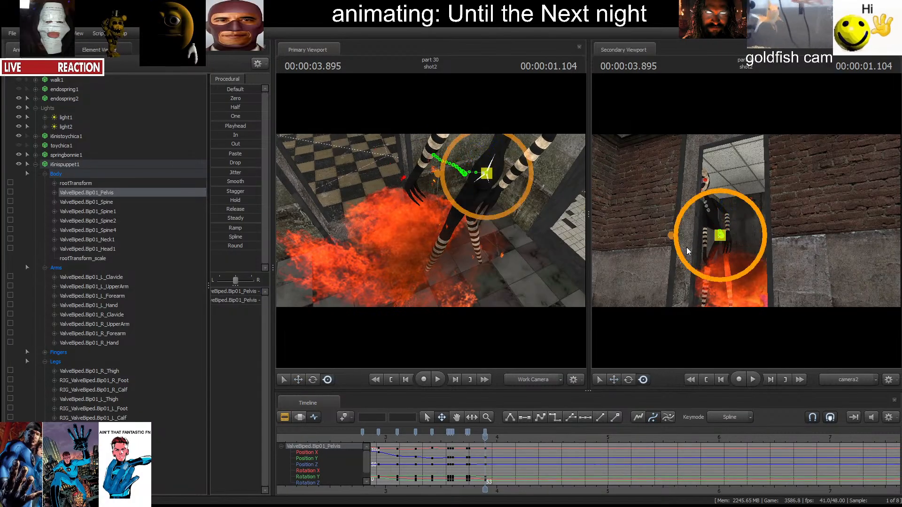
drag(737, 230, 709, 209)
drag(526, 239, 559, 217)
Shift the pelvis further sideways and refine its rotation at 3.895 s.
mouse_move(431, 221)
mouse_down()
mouse_move(431, 193)
mouse_move(409, 216)
mouse_move(425, 217)
mouse_up()
key(w)
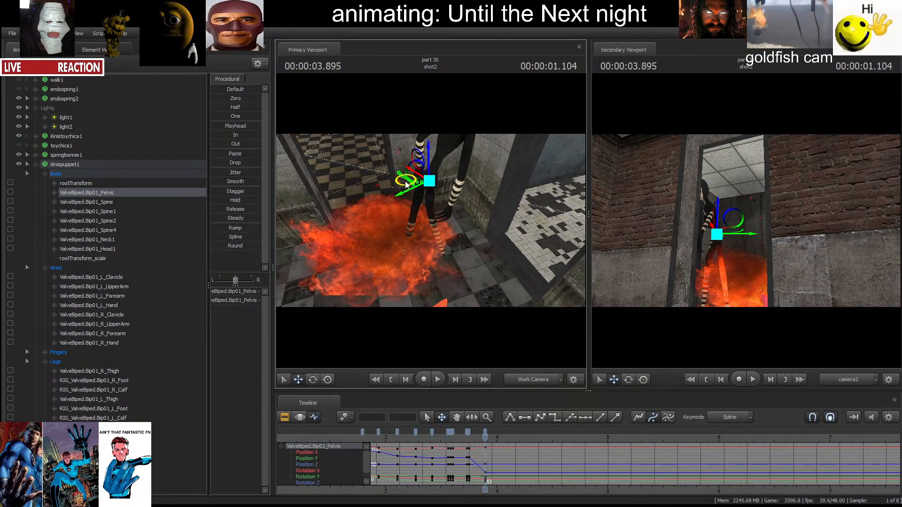
drag(406, 184, 425, 187)
key(e)
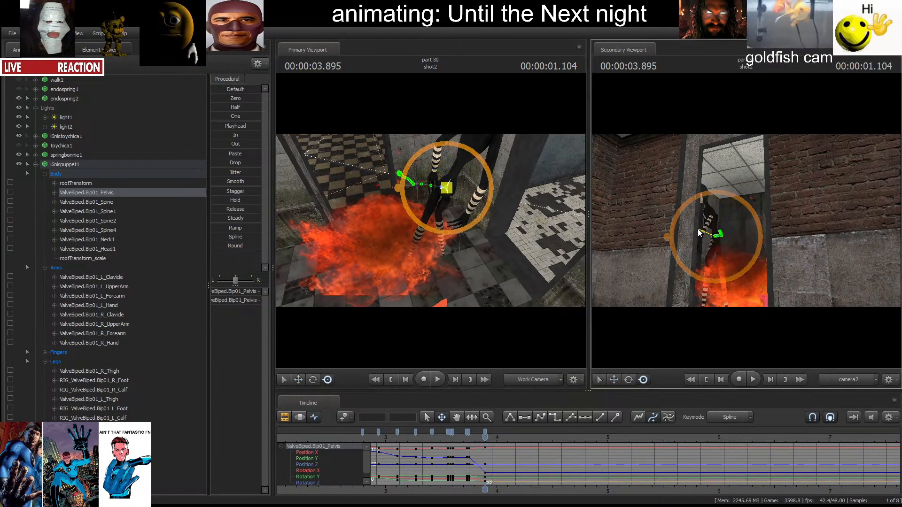
drag(699, 233, 696, 234)
drag(430, 221, 430, 220)
Move and rotate the pelvis into a deeper lean at 4.041 s, and add more keyframes past 4.2 s.
key(space)
key(space)
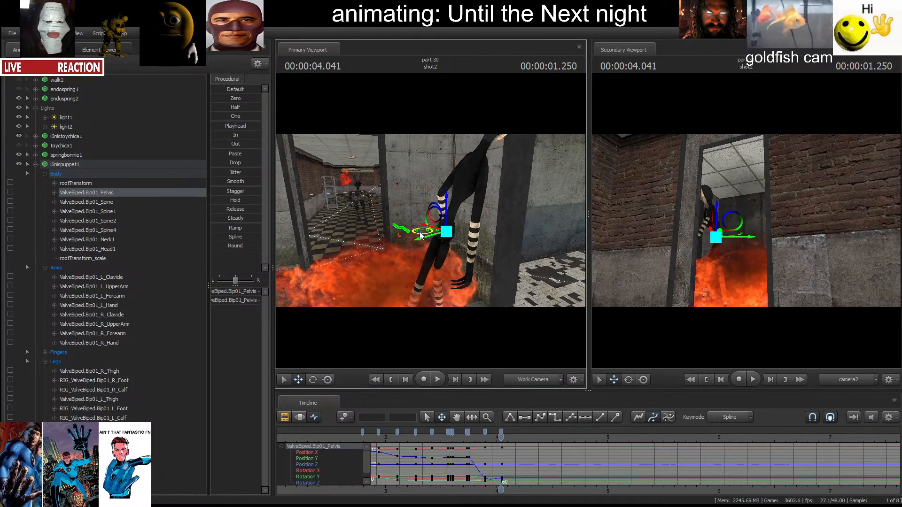
drag(442, 225, 658, 254)
mouse_move(719, 234)
mouse_down()
mouse_move(727, 224)
mouse_move(705, 228)
mouse_up()
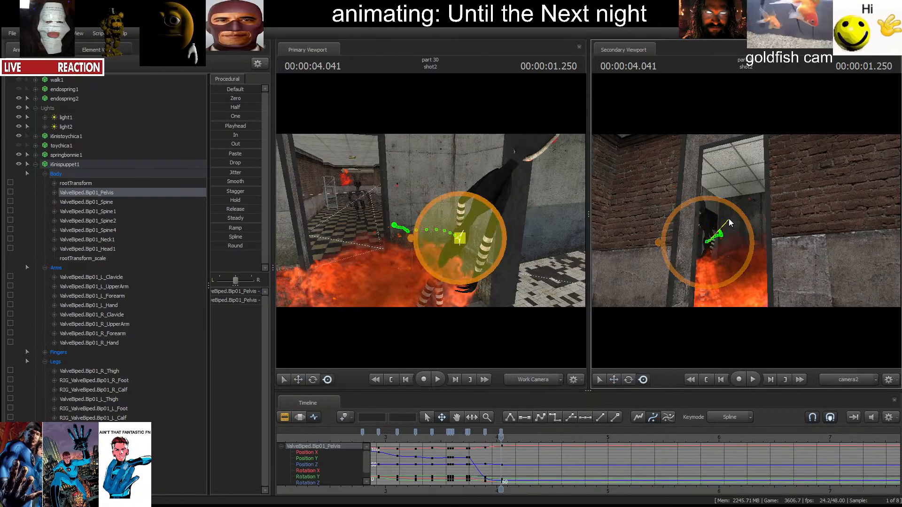
key(Right)
key(Right)
key(Right)
key(Right)
key(Right)
key(Right)
key(Right)
key(Right)
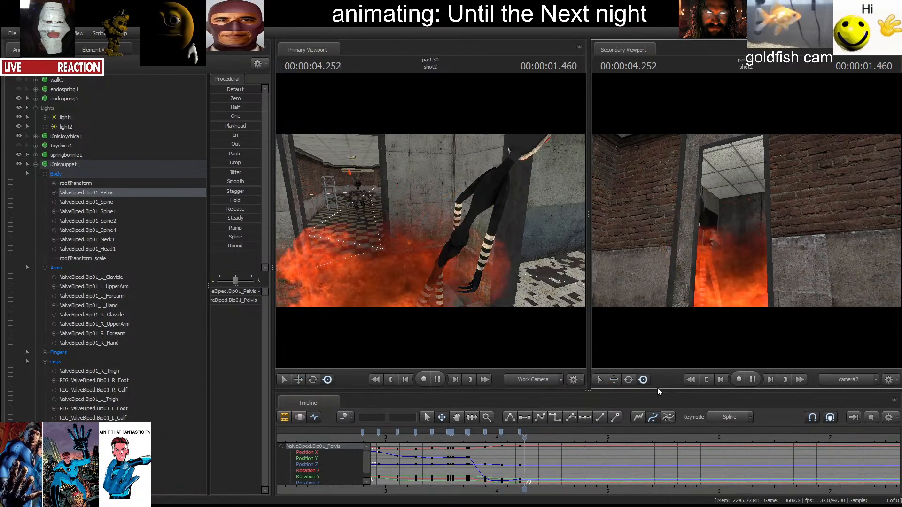
Play the lean from 3.479 s and shift the final pelvis keyframes so the first of them falls on frame 60.
click(439, 435)
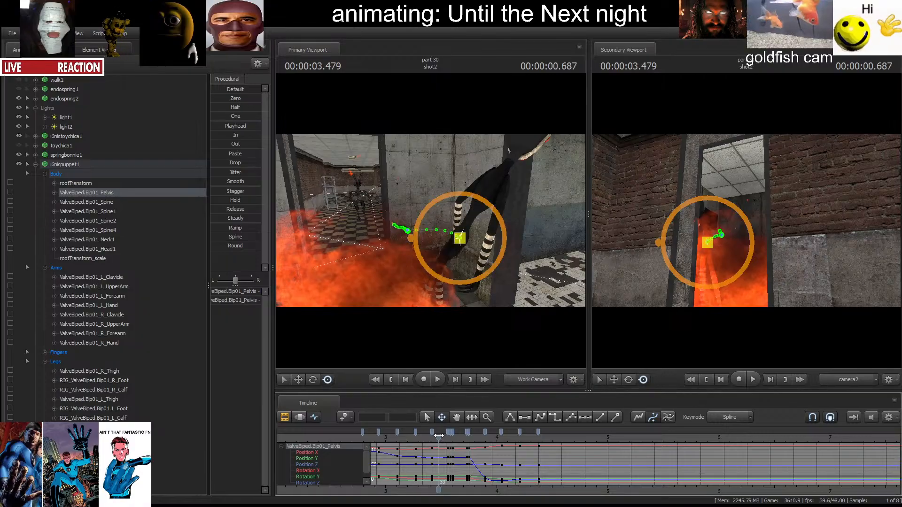
key(space)
key(space)
mouse_move(480, 442)
mouse_down()
mouse_move(562, 432)
mouse_move(464, 438)
mouse_up()
key(space)
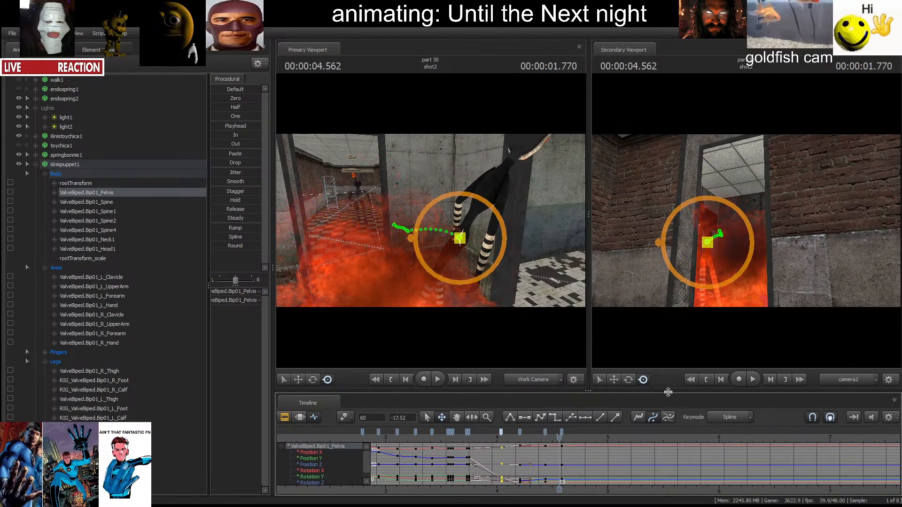
Return to the start of shot2 and delete the fire effect by its control point near the puppet's feet.
click(707, 380)
drag(394, 260, 396, 321)
drag(451, 202, 483, 262)
ctrl+click(441, 232)
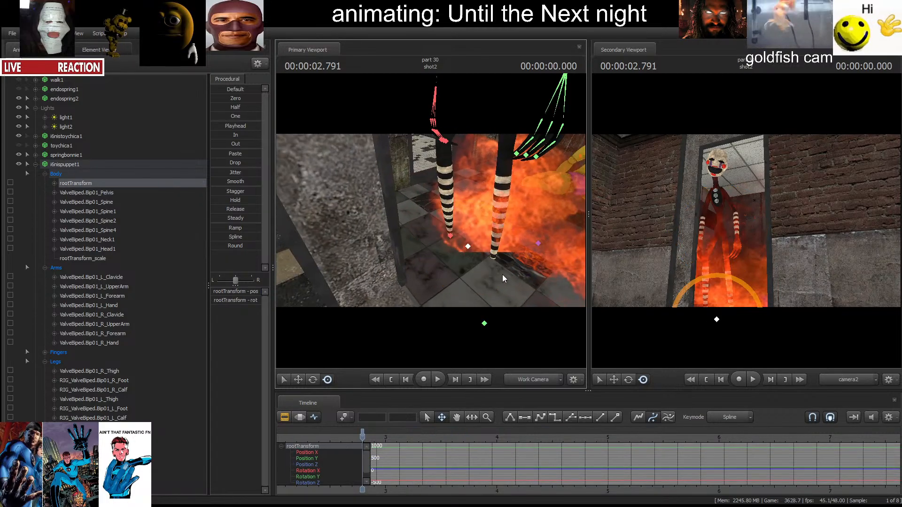
click(450, 236)
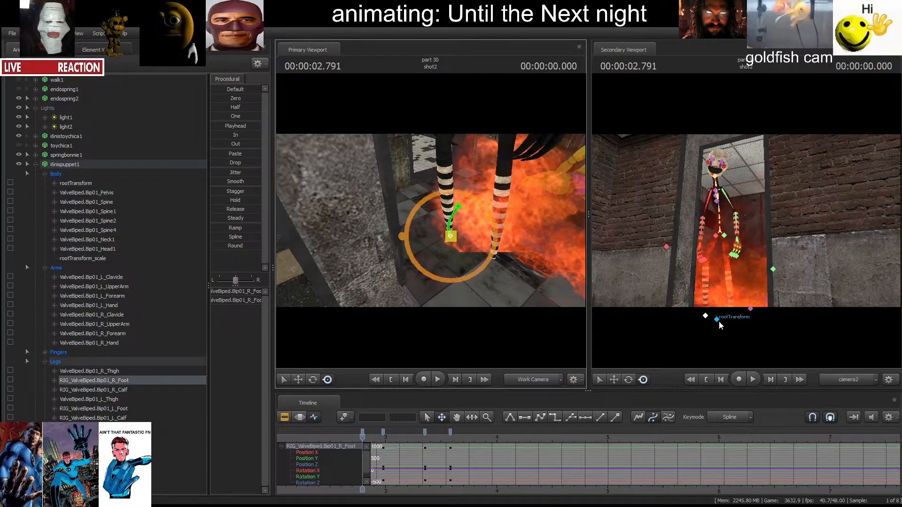
click(539, 244)
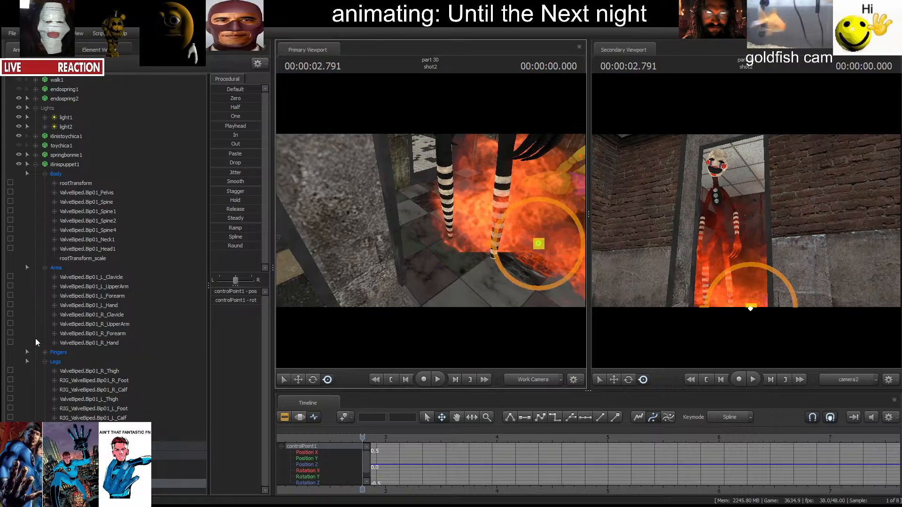
key(Delete)
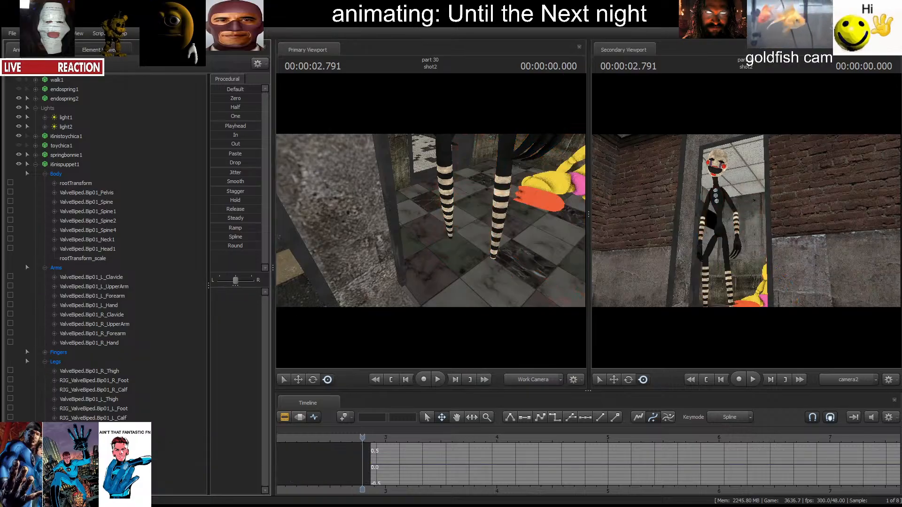
Check the puppet's leg controls at the start of shot2 and reposition the left calf rig control.
click(485, 323)
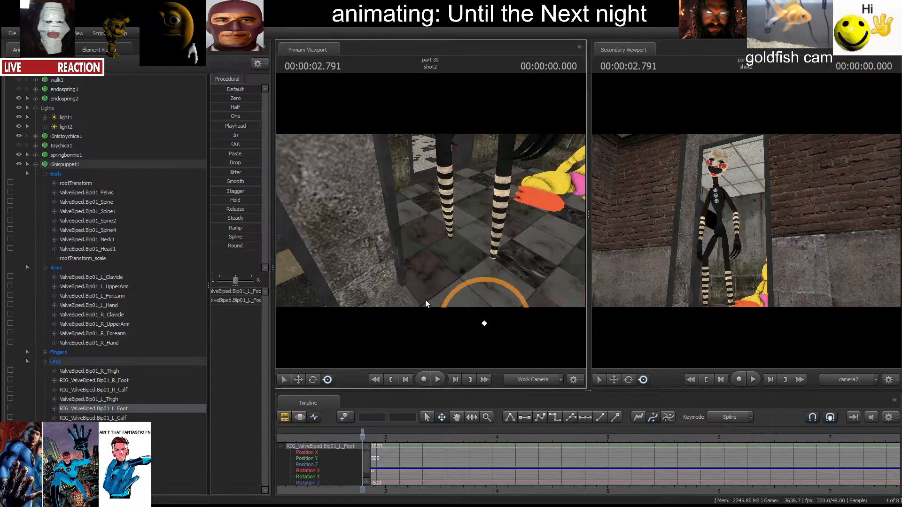
mouse_move(485, 323)
mouse_down()
mouse_move(484, 348)
mouse_move(480, 296)
mouse_move(447, 269)
mouse_up()
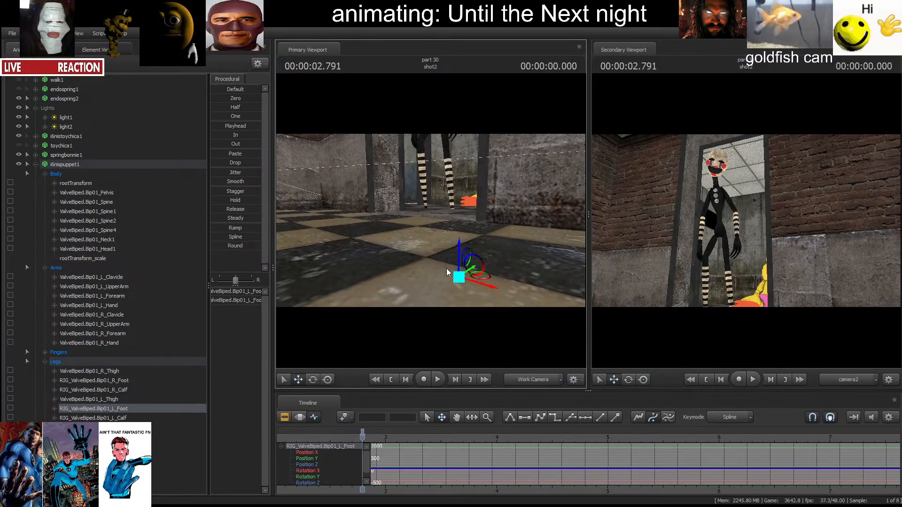
drag(445, 198, 419, 205)
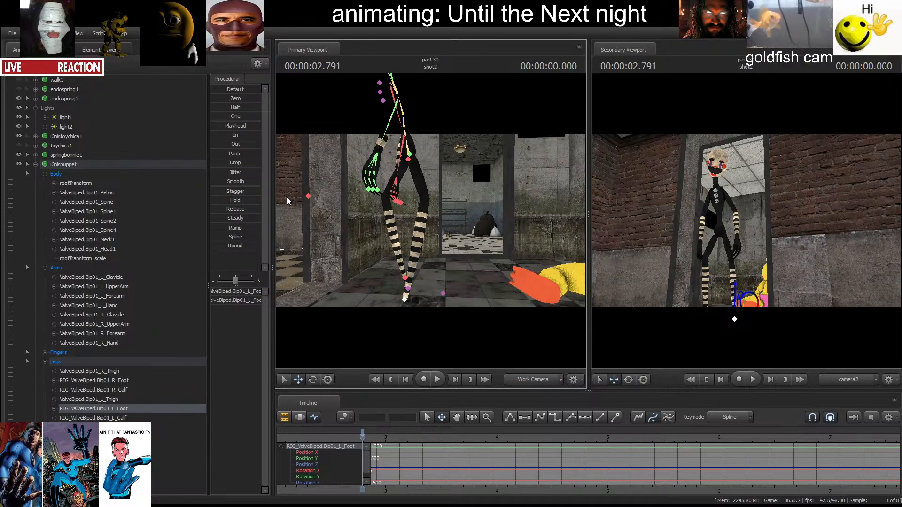
click(308, 196)
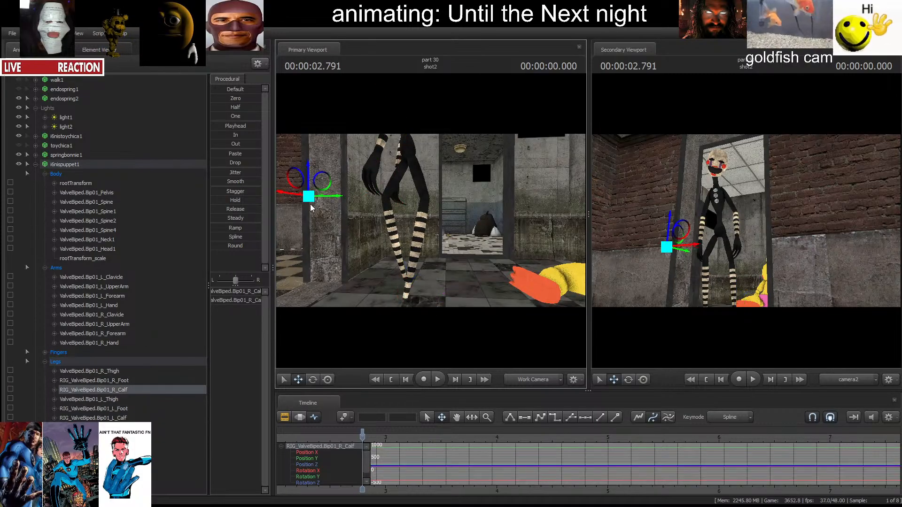
click(129, 409)
mouse_move(447, 251)
mouse_down()
mouse_move(437, 253)
mouse_move(447, 252)
mouse_up()
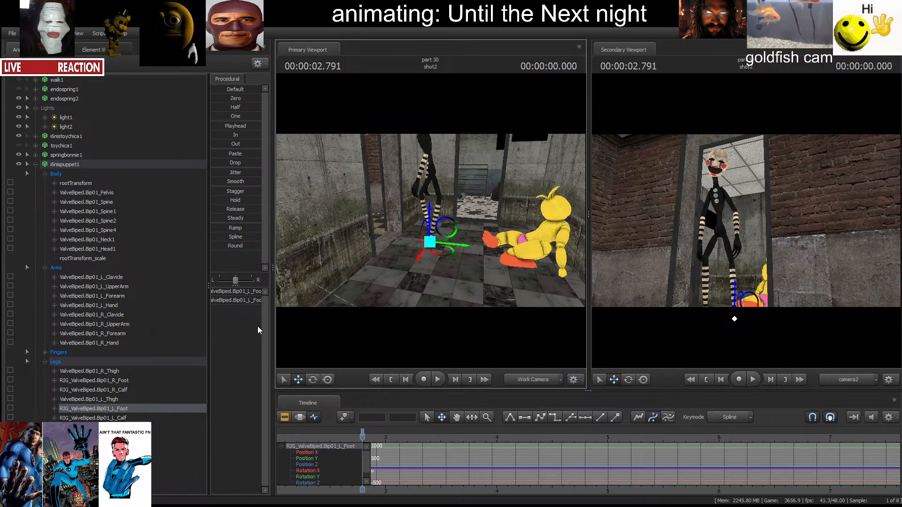
click(118, 418)
drag(376, 285, 435, 225)
drag(517, 230, 261, 266)
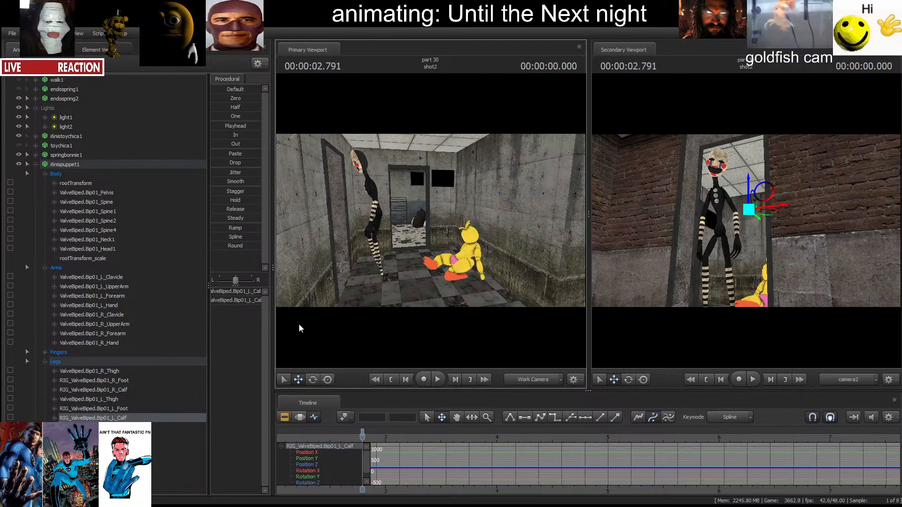
drag(417, 297, 420, 298)
Delete the left foot's keyframe at the start of shot2 and add one at 3.458 s.
key(space)
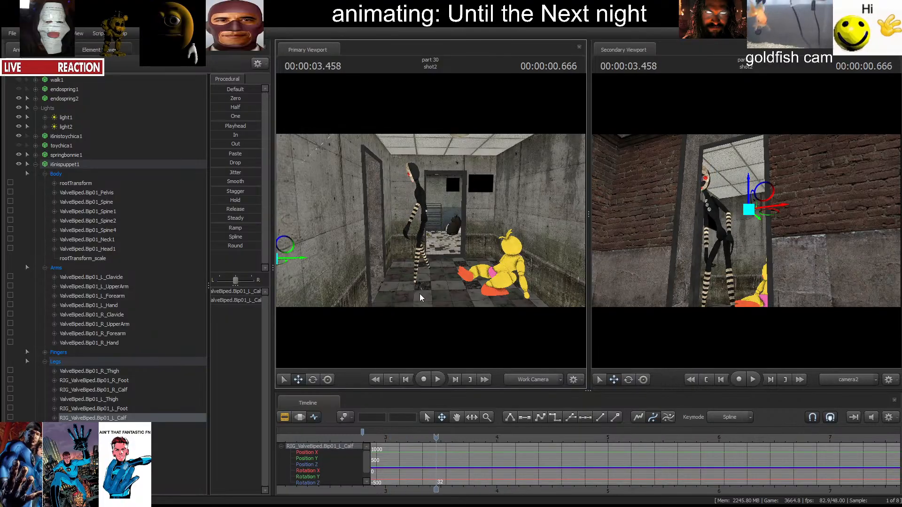
click(140, 408)
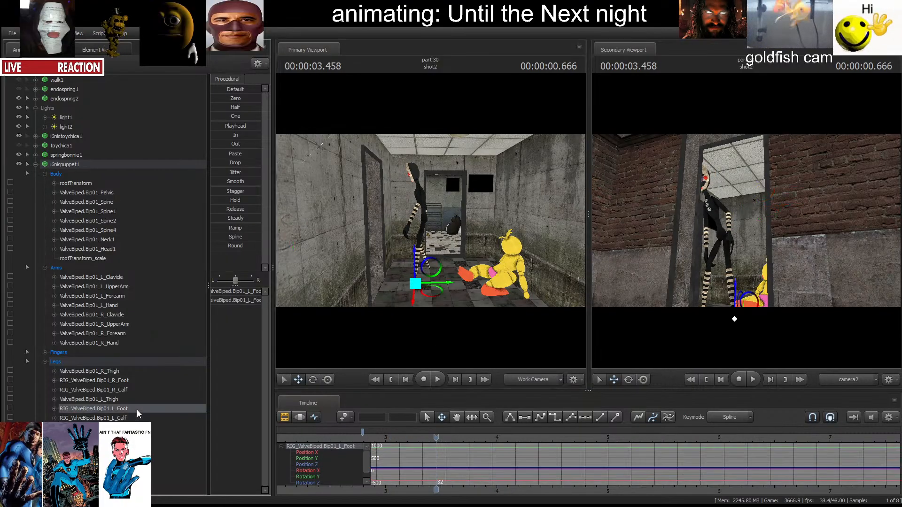
click(362, 431)
key(Delete)
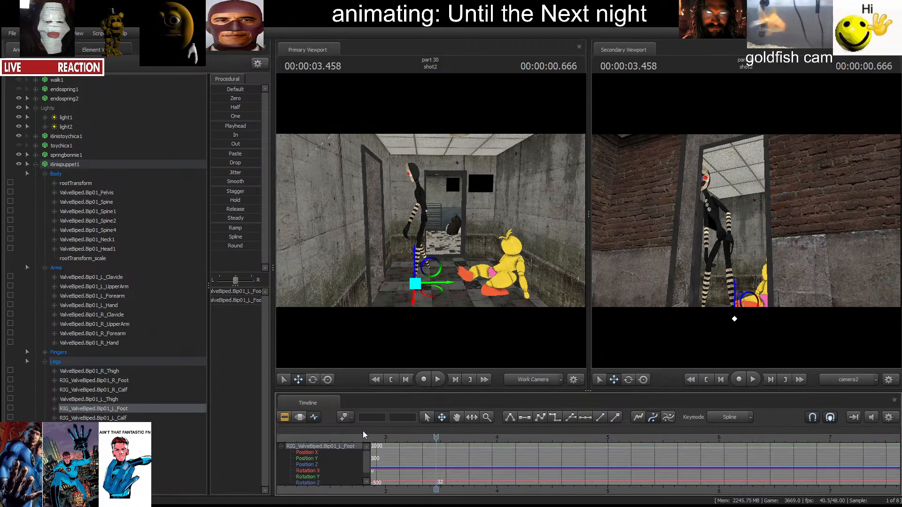
key(m)
Move the puppet's left foot across the floor toward the doorway's edge at 3.916 s.
key(space)
key(space)
drag(444, 311, 461, 348)
key(w)
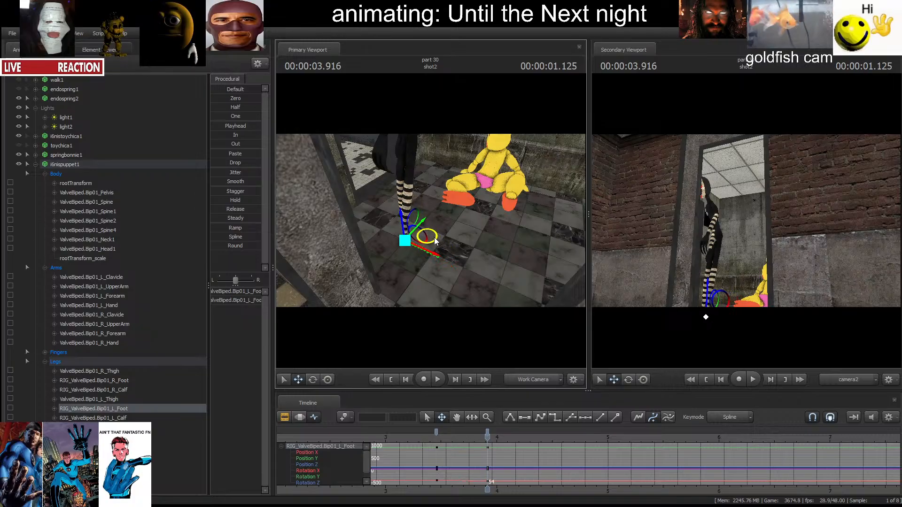
Advance to 4.270 s and place the left foot further along its step, beyond the doorway's edge.
key(Right)
key(Right)
key(Right)
key(Right)
key(Right)
key(Right)
key(Right)
key(Right)
drag(433, 241, 350, 200)
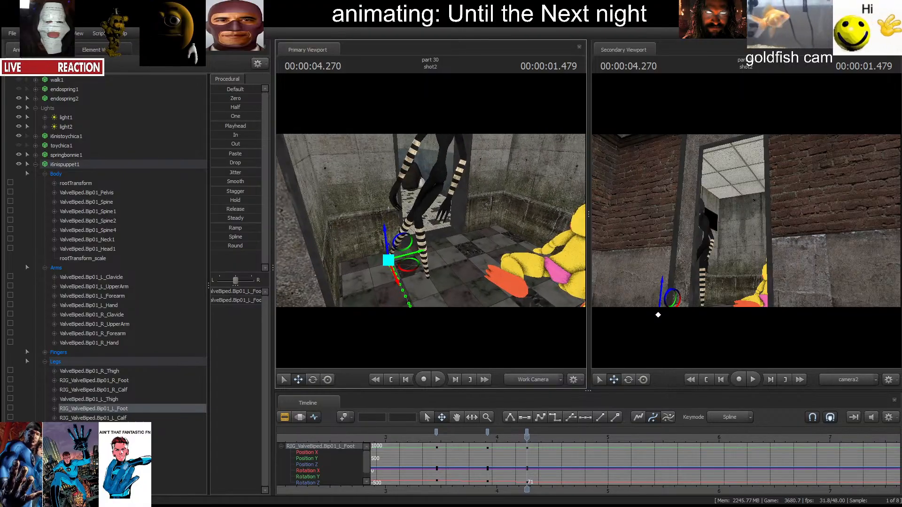
drag(409, 232, 416, 242)
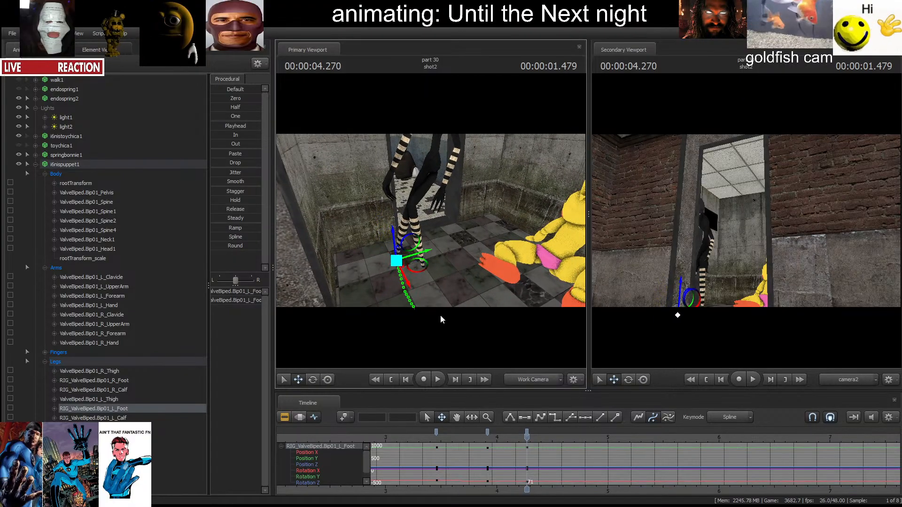
Shift the left foot's first keyframe to frame 49 and play the step back to check its timing.
key(space)
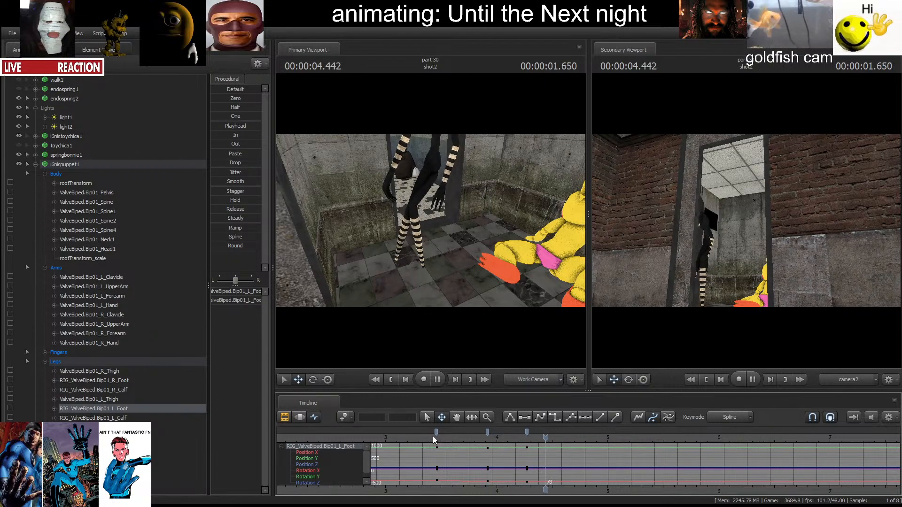
drag(433, 436, 471, 438)
key(space)
key(space)
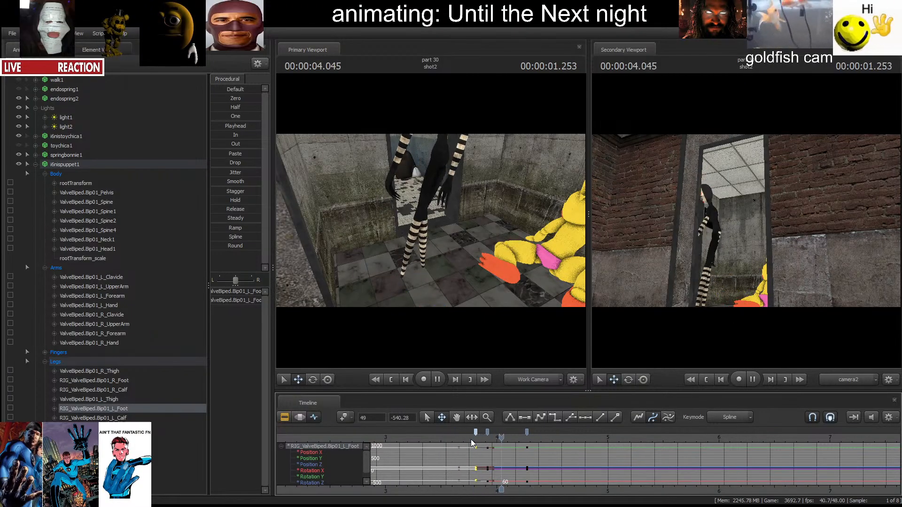
key(space)
key(space)
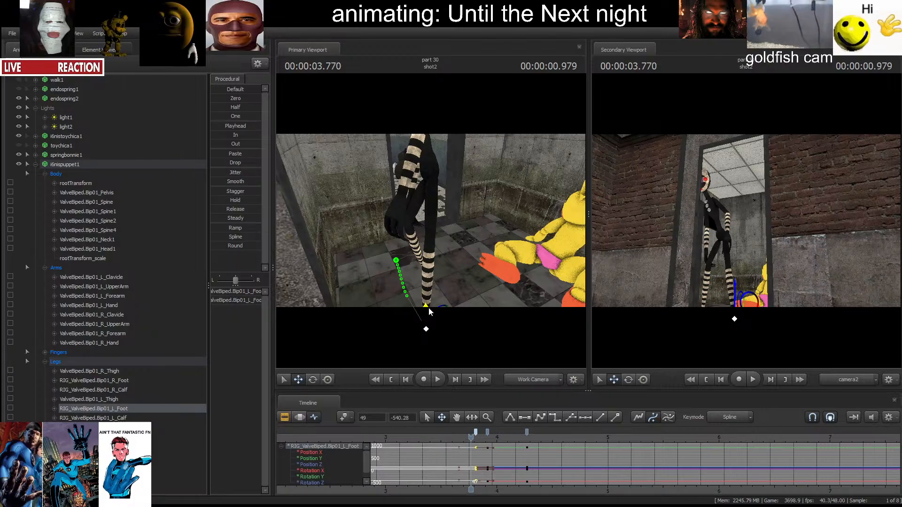
Play shot2 from its start to review the left foot's step with the body movement.
click(704, 380)
key(space)
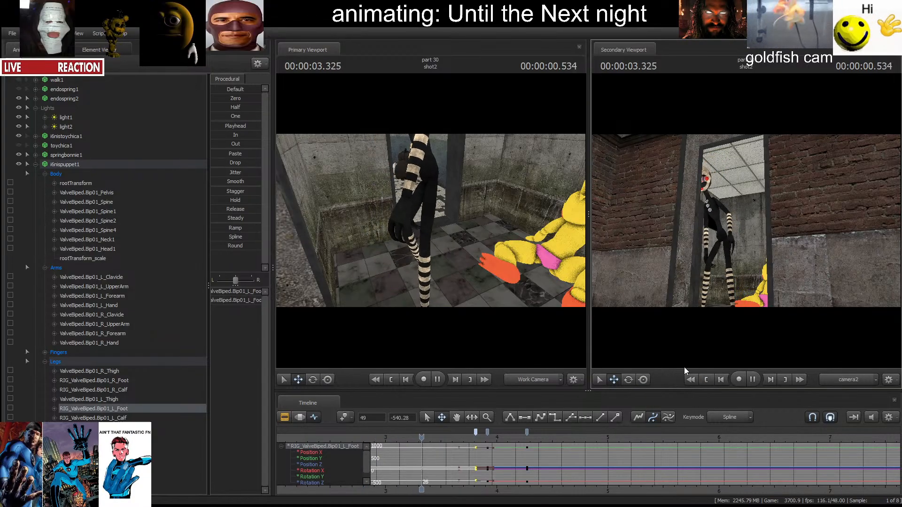
key(space)
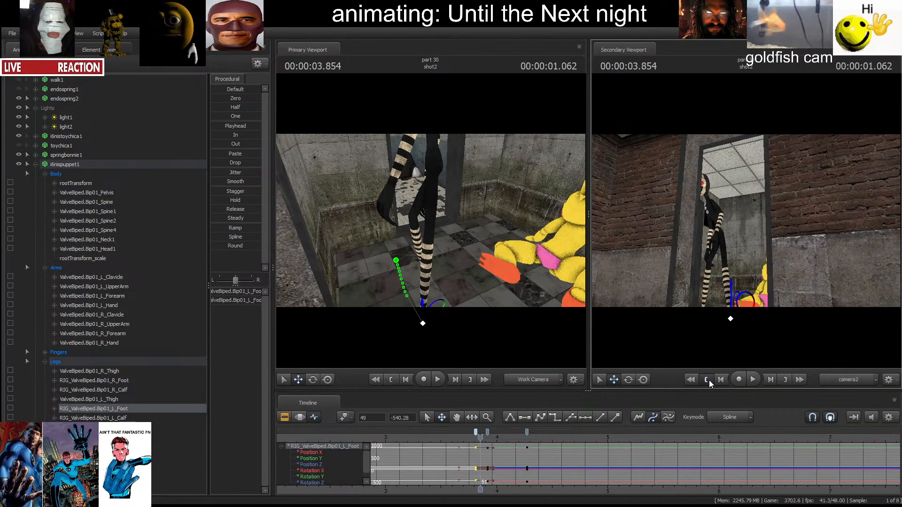
Animate the puppet's ValveBiped.Bip01_Spine with a series of rotation keyframes from the start of shot2 through the lean.
click(707, 380)
click(720, 222)
drag(547, 281, 431, 228)
key(r)
key(space)
key(space)
drag(698, 220, 718, 230)
key(space)
key(space)
key(space)
key(space)
key(space)
key(space)
key(space)
key(space)
key(space)
key(space)
key(space)
key(space)
key(space)
key(space)
key(space)
key(space)
key(space)
key(space)
Animate the puppet's ValveBiped.Bip01_Spine2 with a series of rotation keyframes from the start of shot2 through the lean behind the doorway.
click(703, 381)
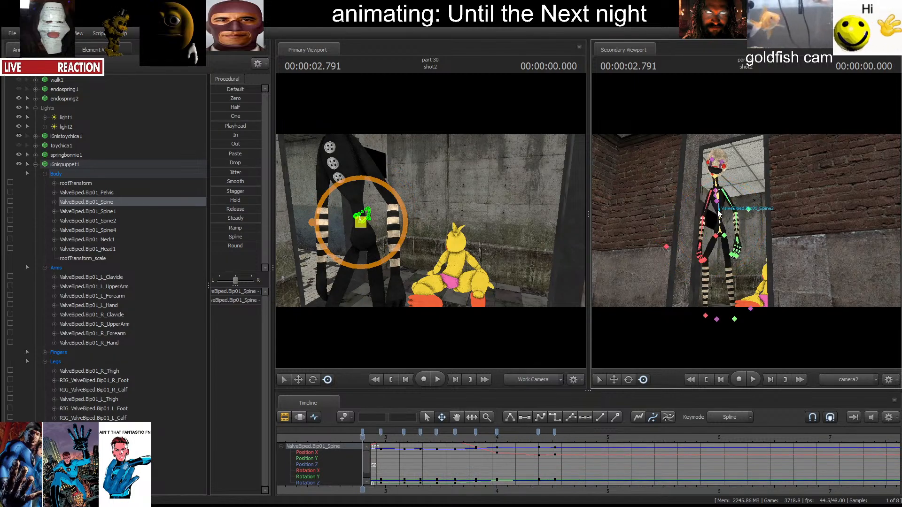
click(730, 223)
drag(743, 223, 745, 224)
key(space)
key(space)
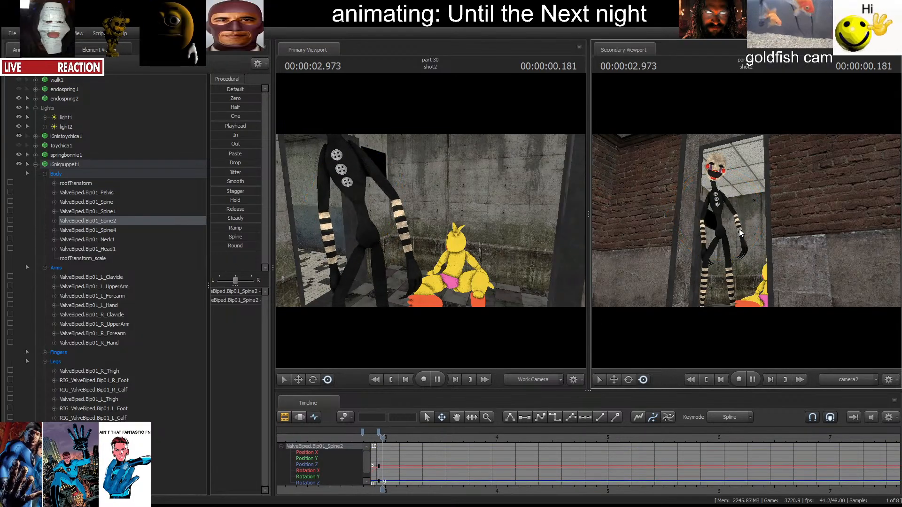
mouse_move(698, 203)
mouse_down()
mouse_move(718, 193)
mouse_move(736, 208)
mouse_move(695, 218)
mouse_up()
key(space)
key(space)
key(space)
key(space)
key(space)
key(space)
key(space)
key(space)
key(space)
key(space)
key(space)
key(space)
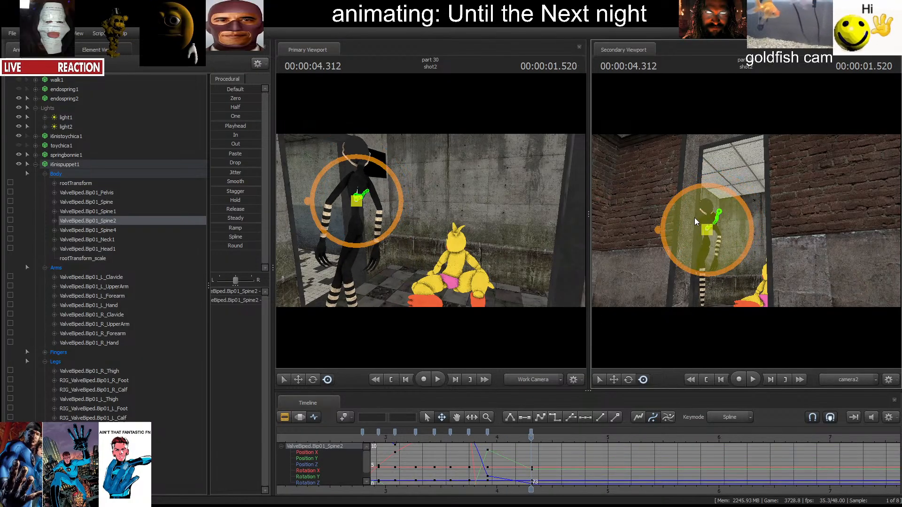
key(space)
key(space)
Play shot2 from its start to review the Spine2 rotation, stopping at 3.583 s.
click(710, 380)
key(space)
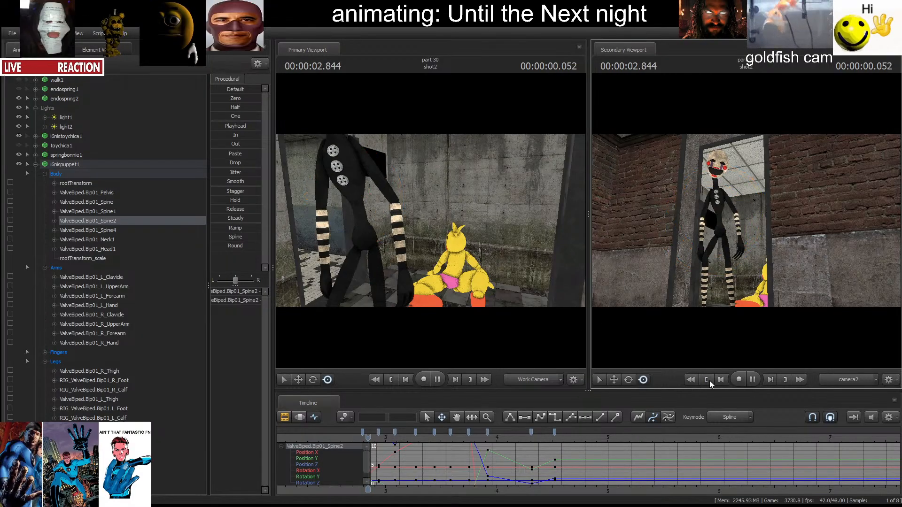
click(707, 381)
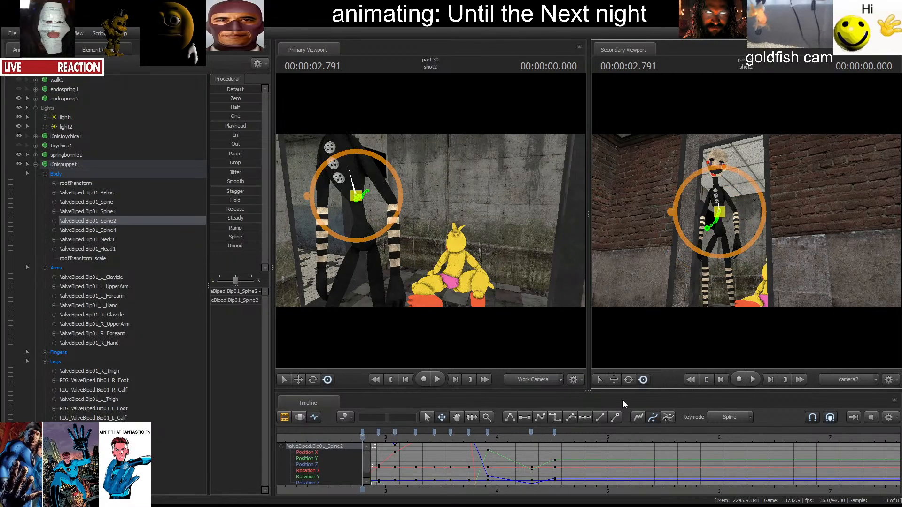
key(space)
key(space)
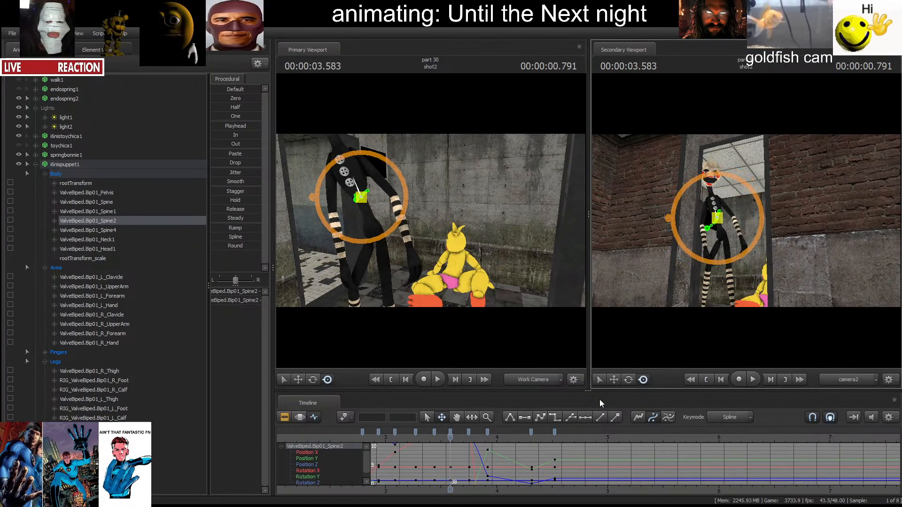
Shift the last four Spine2 keyframes later on the timeline and check the pose around 3.562 s.
click(469, 432)
drag(555, 433, 586, 432)
key(space)
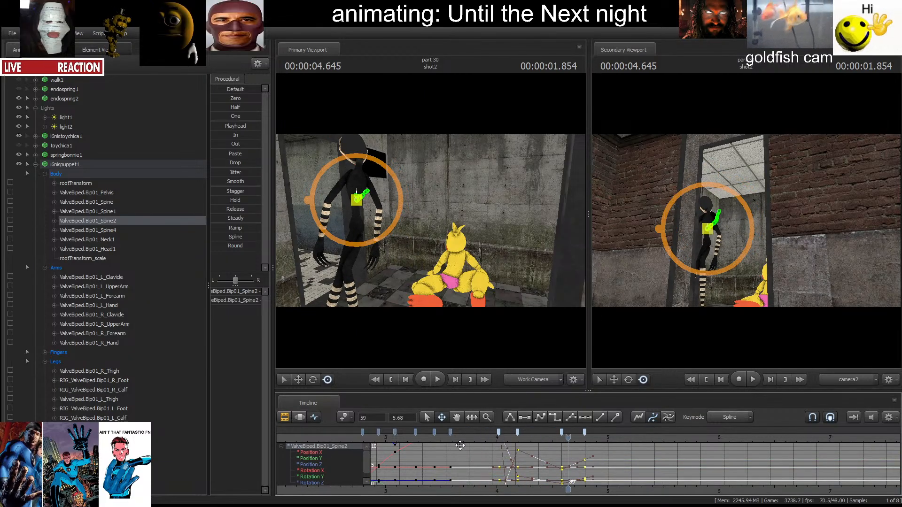
click(447, 439)
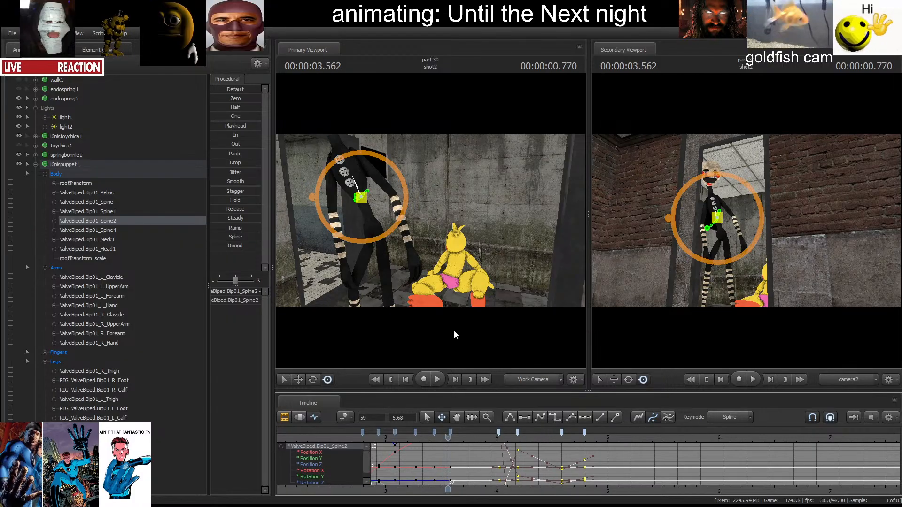
Animate ValveBiped.Bip01_L_UpperArm with a series of rotation keyframes from the start of shot2 to about 4.4 s.
click(724, 203)
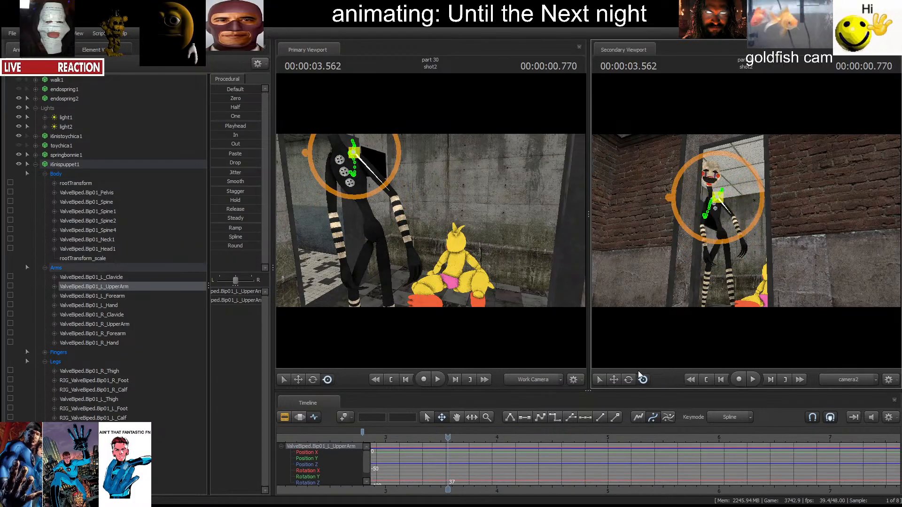
click(707, 380)
drag(511, 289, 446, 275)
key(space)
key(space)
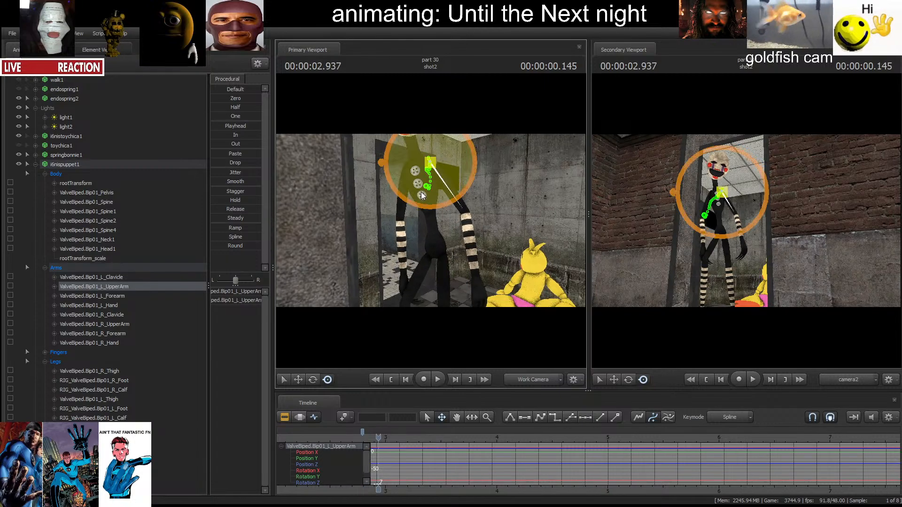
drag(420, 183, 395, 178)
key(space)
key(space)
key(space)
key(space)
key(space)
key(space)
key(space)
key(space)
key(space)
key(space)
key(space)
key(space)
key(space)
key(space)
key(space)
key(space)
key(space)
key(space)
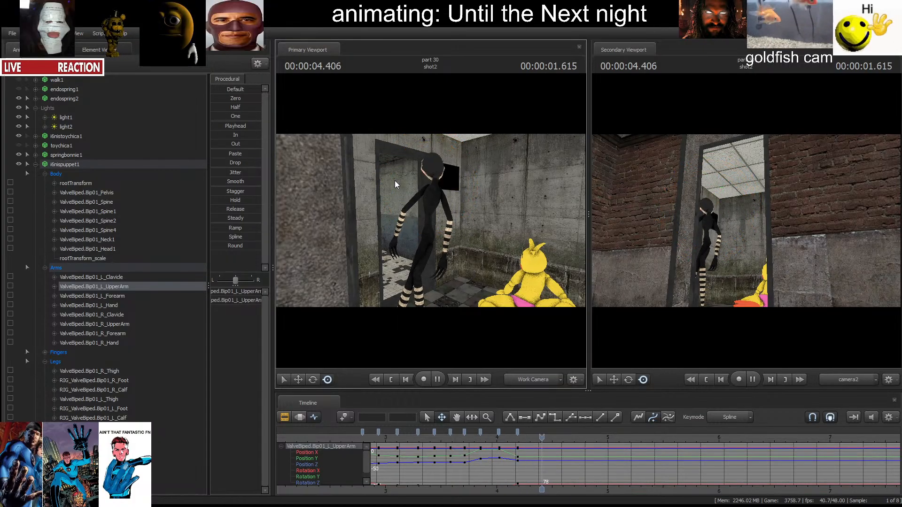
Animate ValveBiped.Bip01_L_Forearm with rotation keyframes from the start of shot2 to 4.229 s, swinging the forearm across towards the doorway's edge.
click(699, 380)
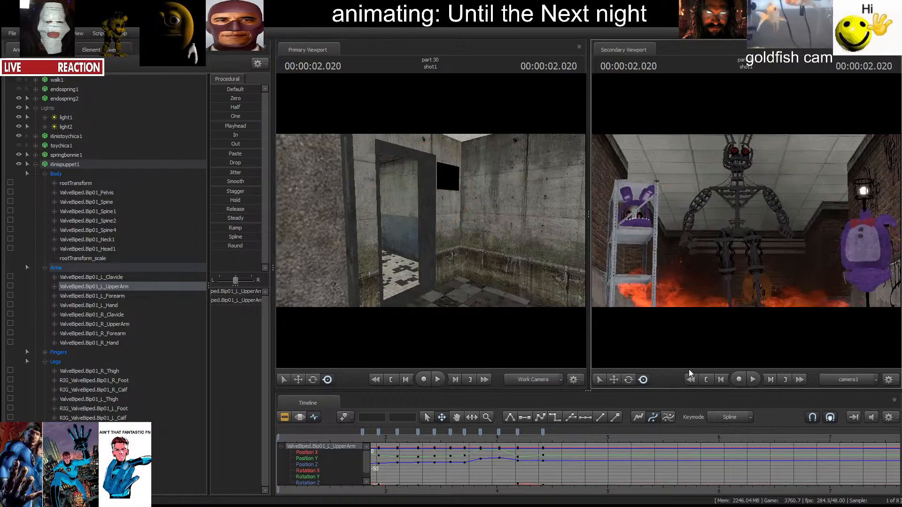
click(785, 380)
click(477, 246)
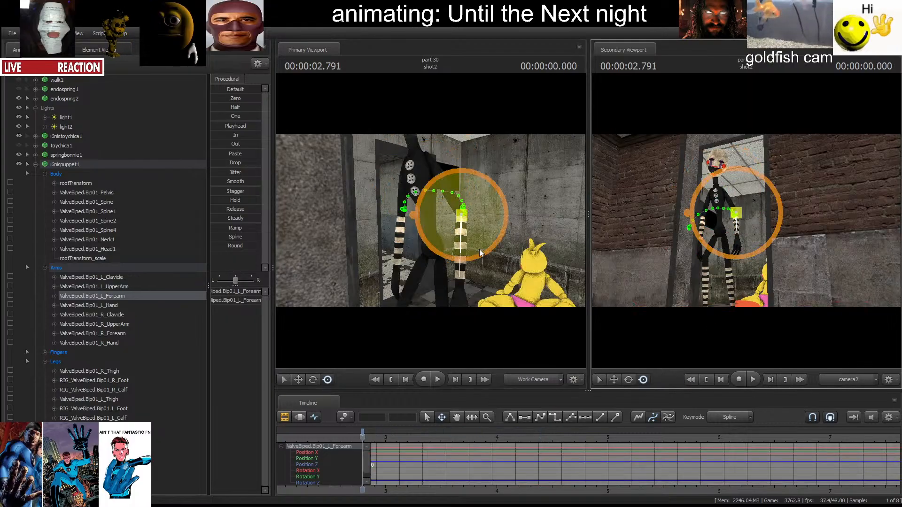
mouse_move(447, 231)
mouse_down()
mouse_move(449, 204)
mouse_move(431, 196)
mouse_move(490, 177)
mouse_move(448, 207)
mouse_move(463, 238)
mouse_move(448, 221)
mouse_move(464, 234)
mouse_up()
key(space)
key(space)
key(space)
key(space)
key(space)
key(space)
key(space)
key(space)
key(space)
key(space)
key(space)
key(space)
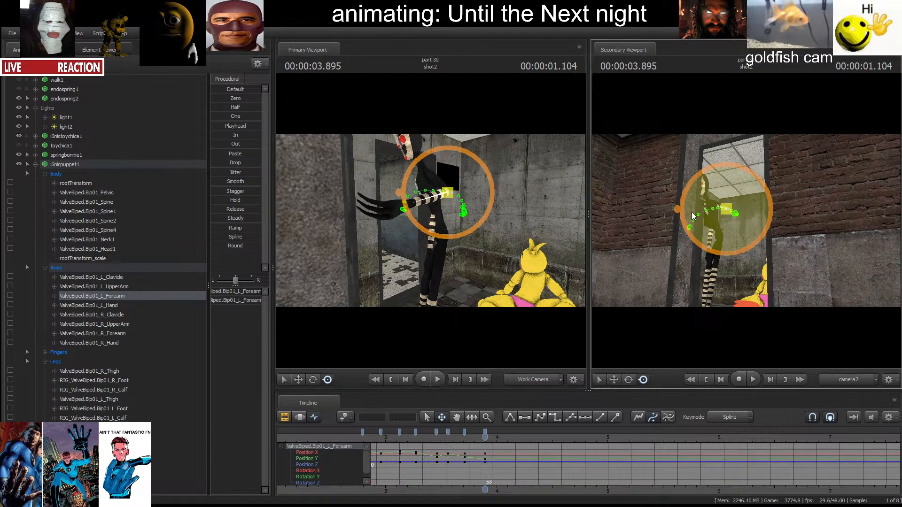
mouse_move(731, 217)
mouse_down()
mouse_move(718, 195)
mouse_move(745, 194)
mouse_move(727, 202)
mouse_up()
key(space)
key(space)
key(space)
key(space)
drag(423, 197, 412, 190)
Play shot2 from its start to review the left forearm's swing with the body movement.
click(706, 377)
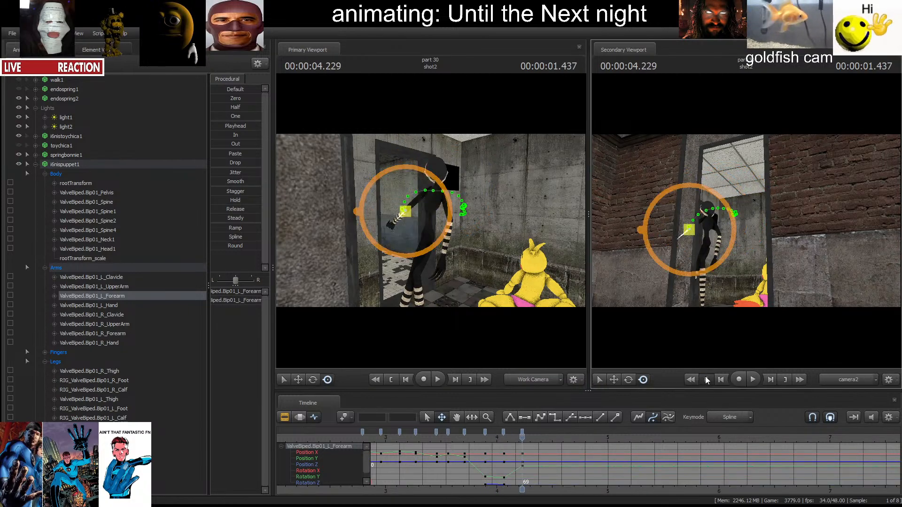
key(space)
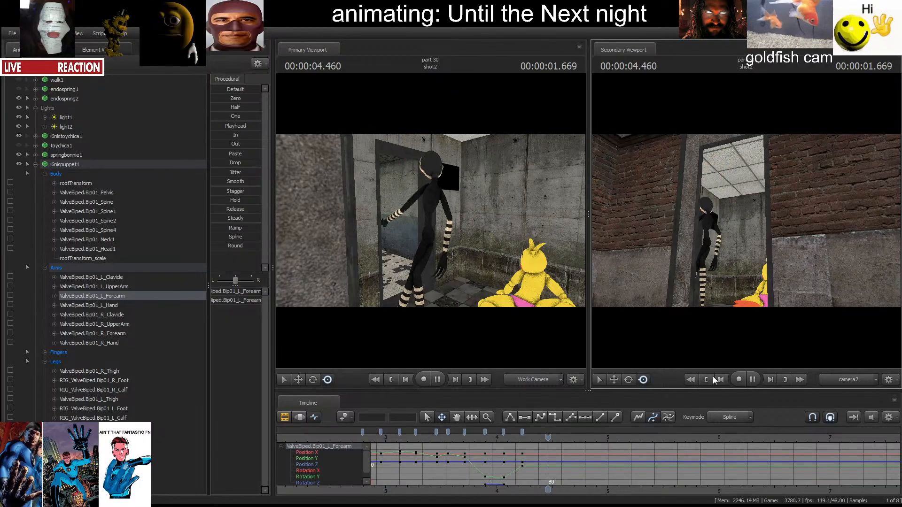
key(space)
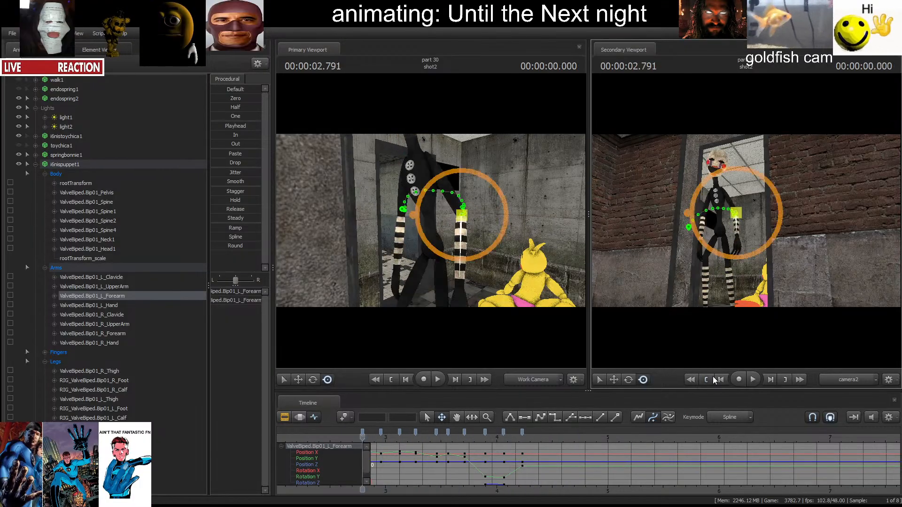
Animate ValveBiped.Bip01_L_Hand with a series of rotation keyframes from the start of shot2 to 4.125 s, following the arm's swing.
click(739, 243)
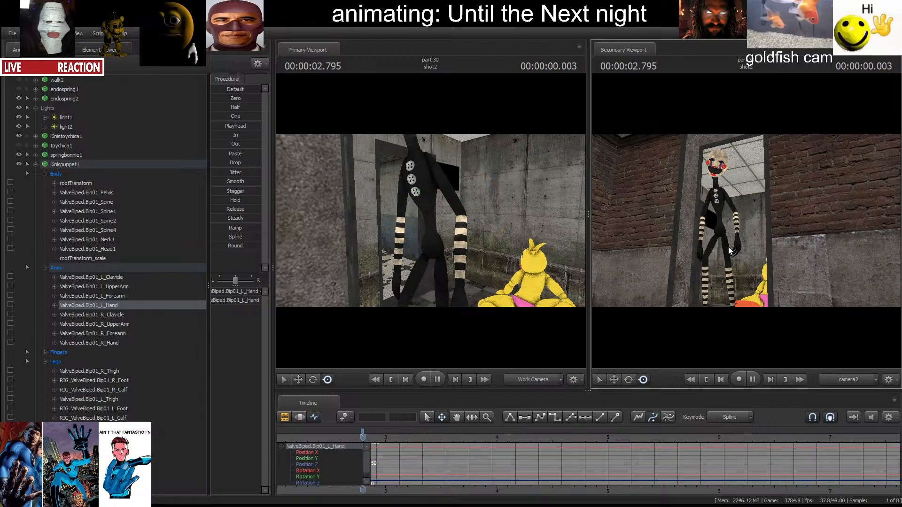
key(space)
key(space)
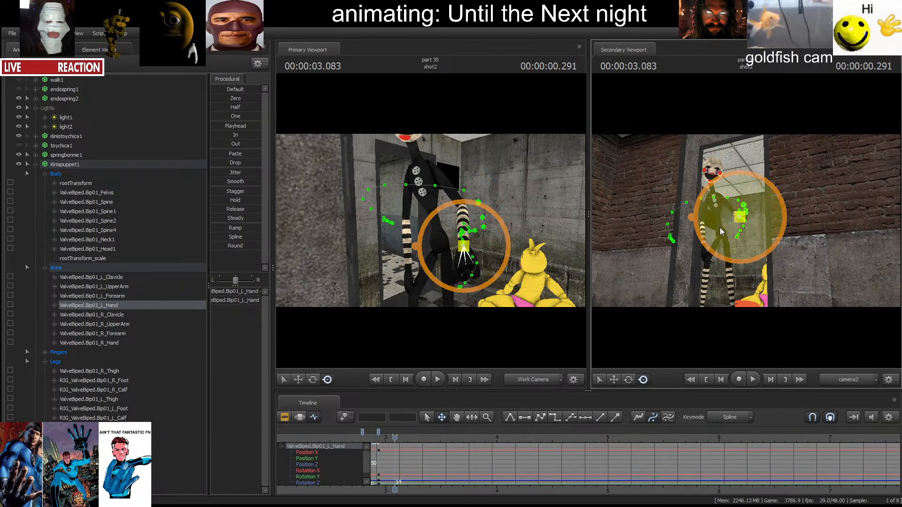
drag(766, 249, 758, 255)
drag(553, 278, 433, 225)
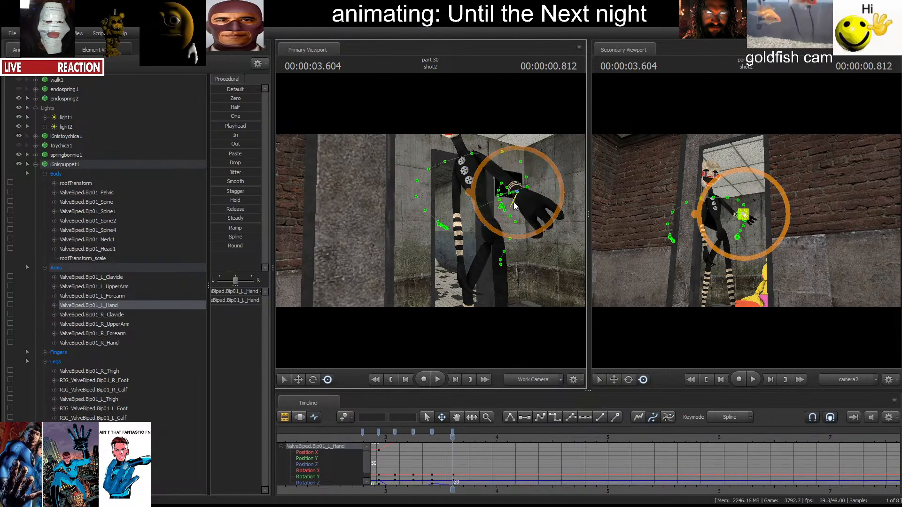
drag(514, 206, 525, 212)
key(space)
key(space)
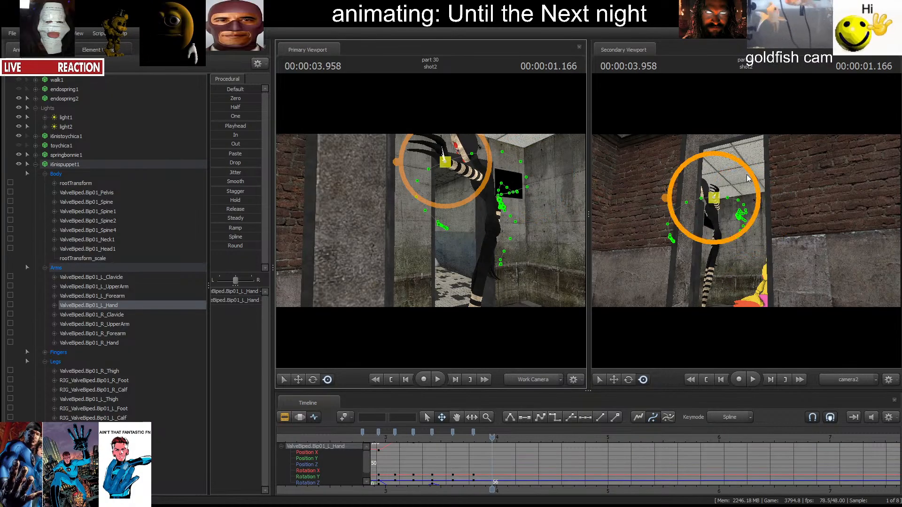
drag(749, 178, 758, 186)
key(space)
key(space)
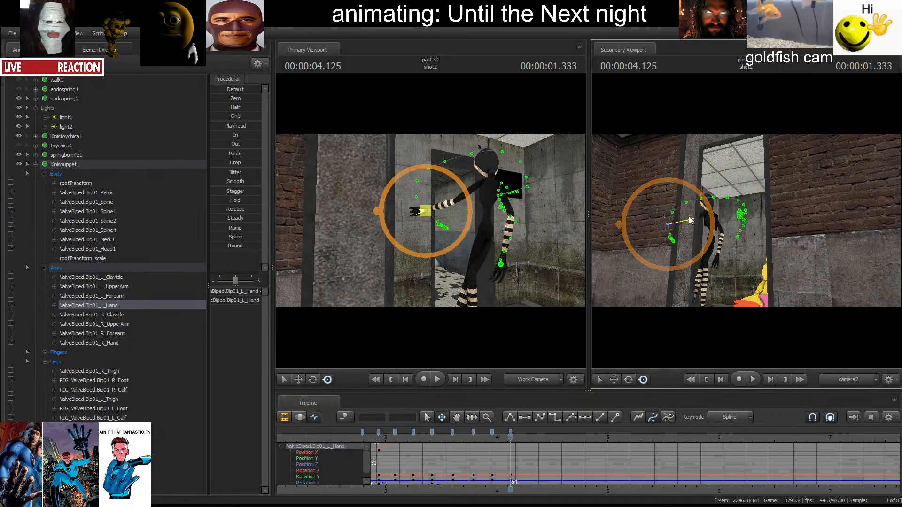
key(space)
Play shot2 repeatedly from its start, including with scene lighting shown, to review the left hand's movement.
click(705, 381)
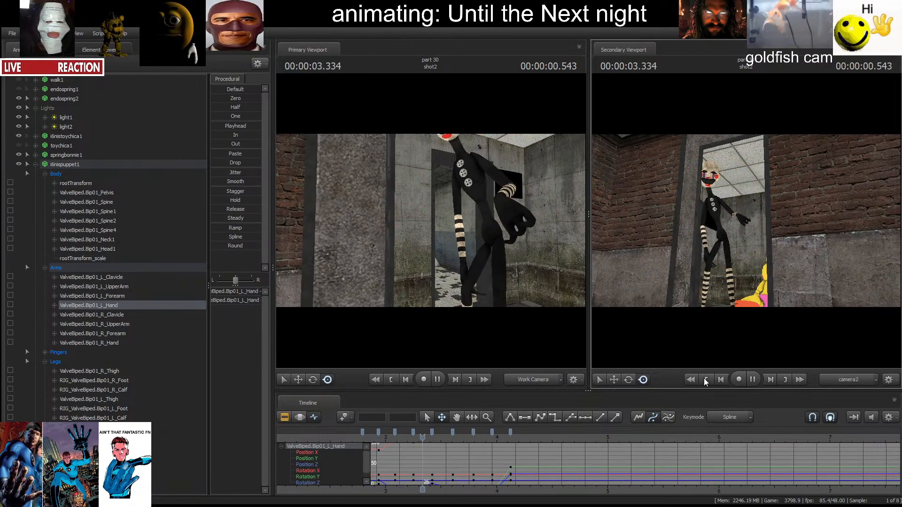
click(706, 381)
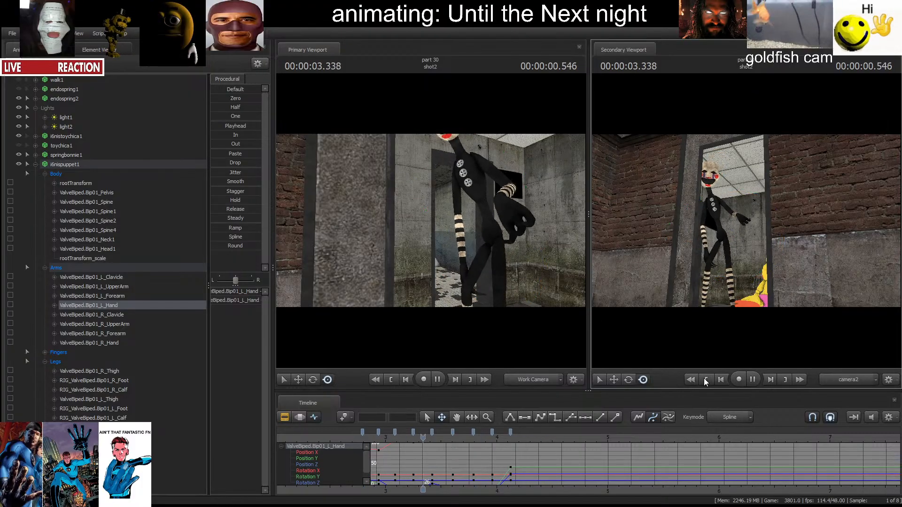
key(space)
click(705, 380)
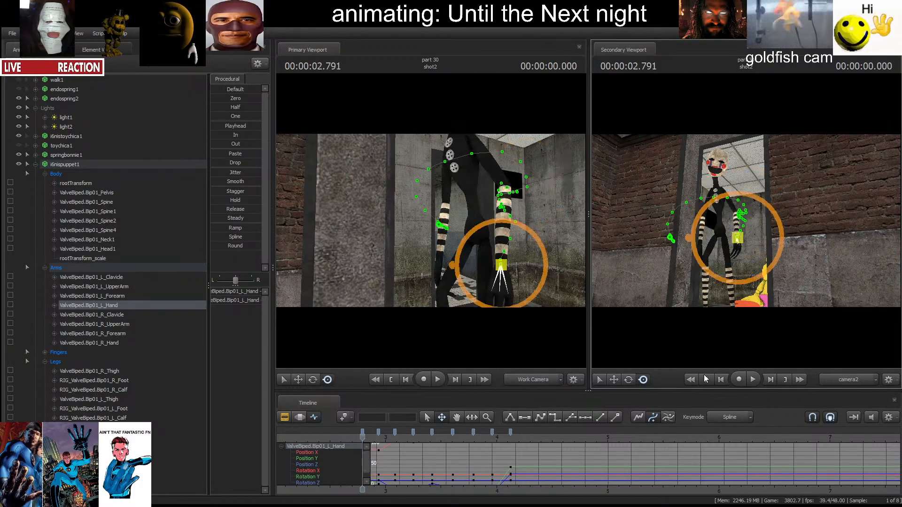
key(space)
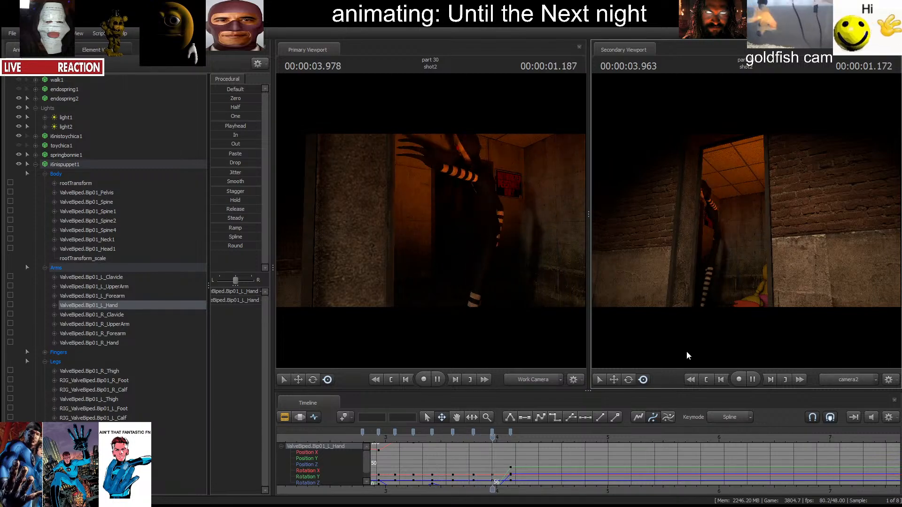
key(space)
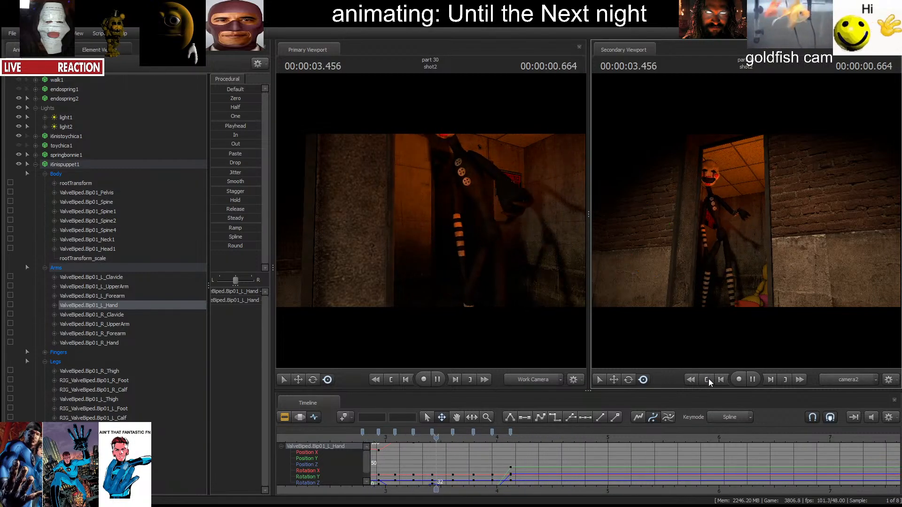
Animate ValveBiped.Bip01_Neck1 with a series of rotation keyframes from the start of shot2 to 4.250 s.
click(705, 380)
click(720, 175)
key(space)
key(space)
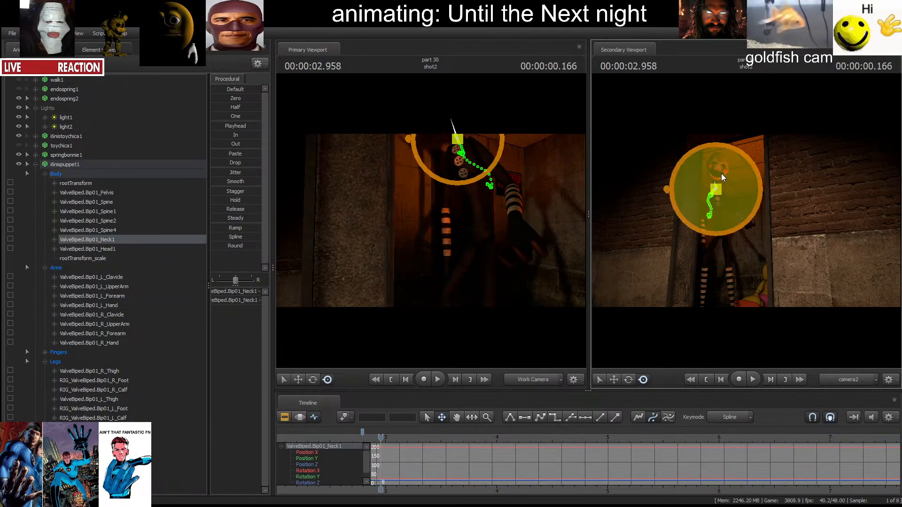
key(space)
key(space)
key(m)
key(space)
key(space)
key(m)
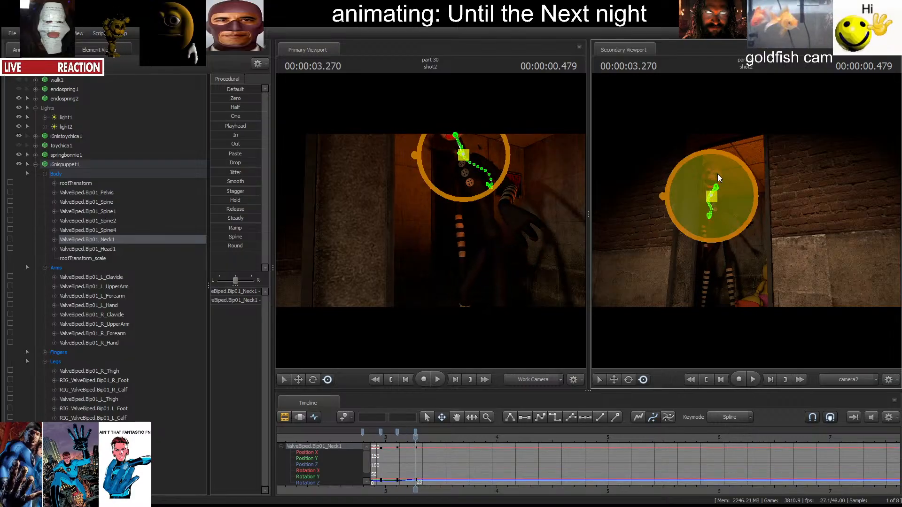
key(space)
key(space)
key(m)
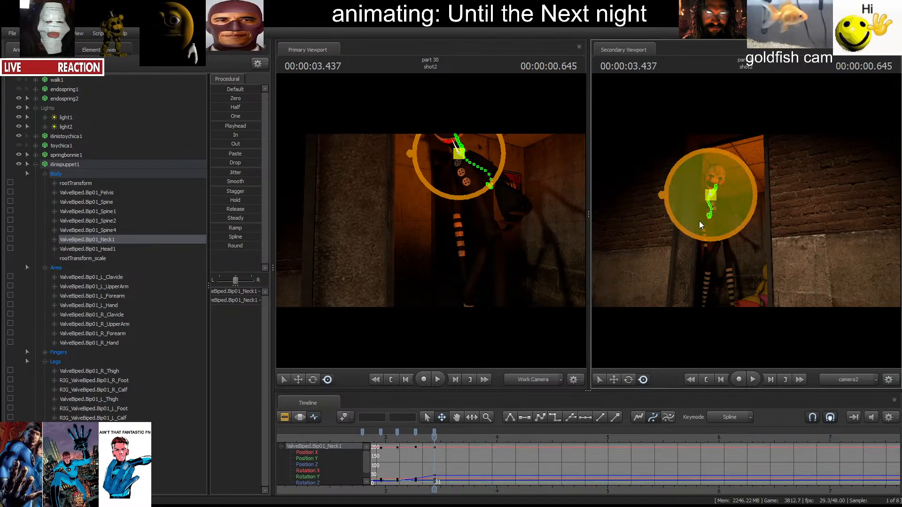
key(space)
key(space)
key(space)
key(space)
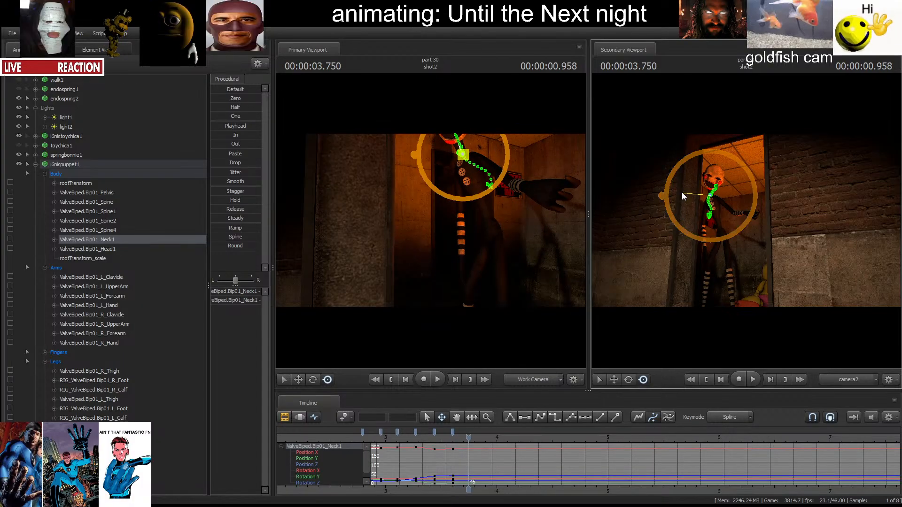
key(m)
key(space)
key(space)
key(m)
drag(722, 185, 719, 196)
key(space)
key(space)
key(m)
key(space)
key(space)
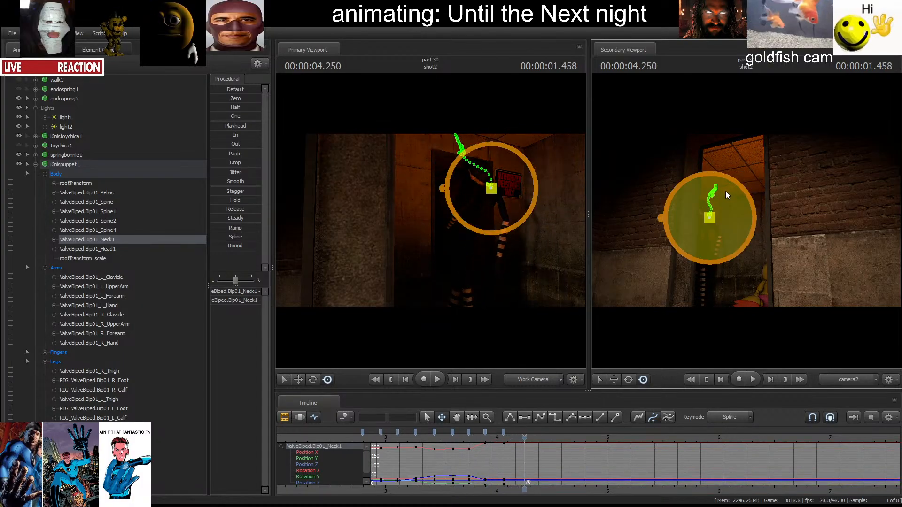
key(m)
Animate ValveBiped.Bip01_Head1 with a series of rotation keyframes from the start of shot2 to about 4.3 s, following the body's lean.
click(721, 380)
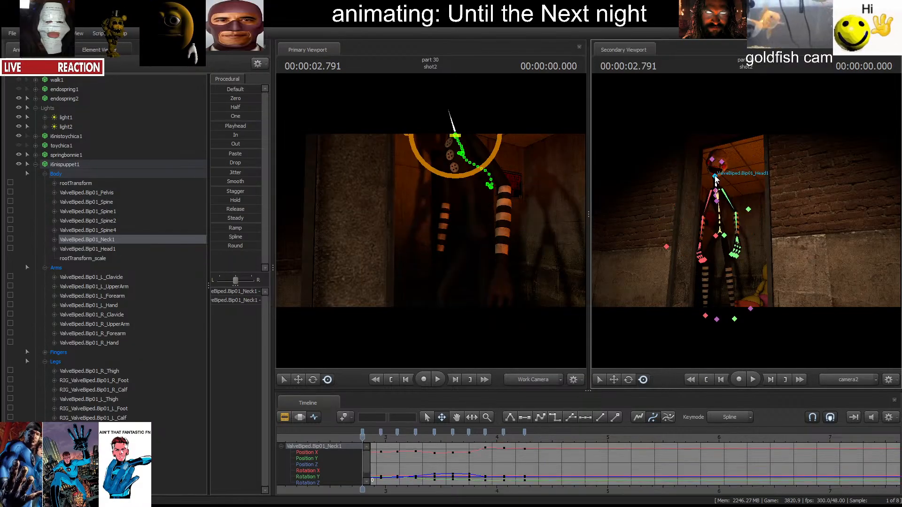
click(719, 181)
key(space)
key(space)
key(m)
key(space)
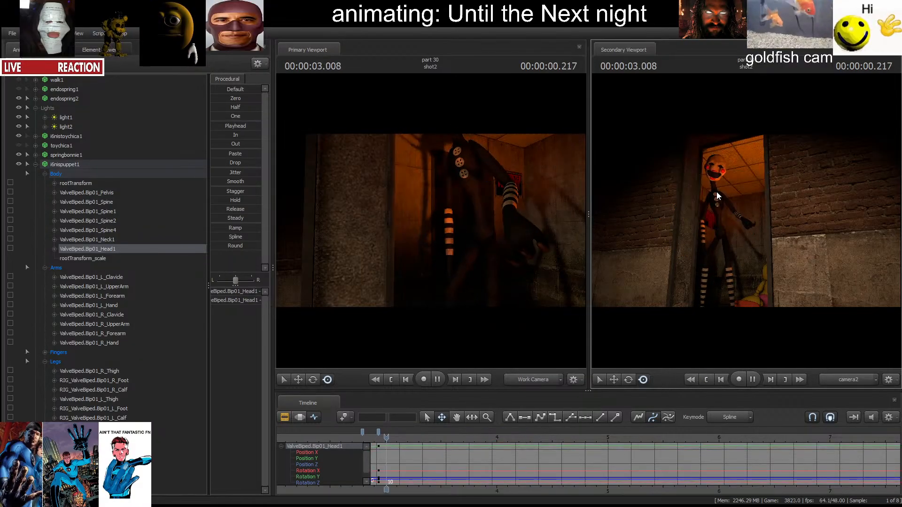
key(space)
key(m)
drag(720, 188, 721, 216)
key(space)
key(space)
key(space)
key(space)
key(space)
key(space)
key(space)
key(space)
key(space)
key(space)
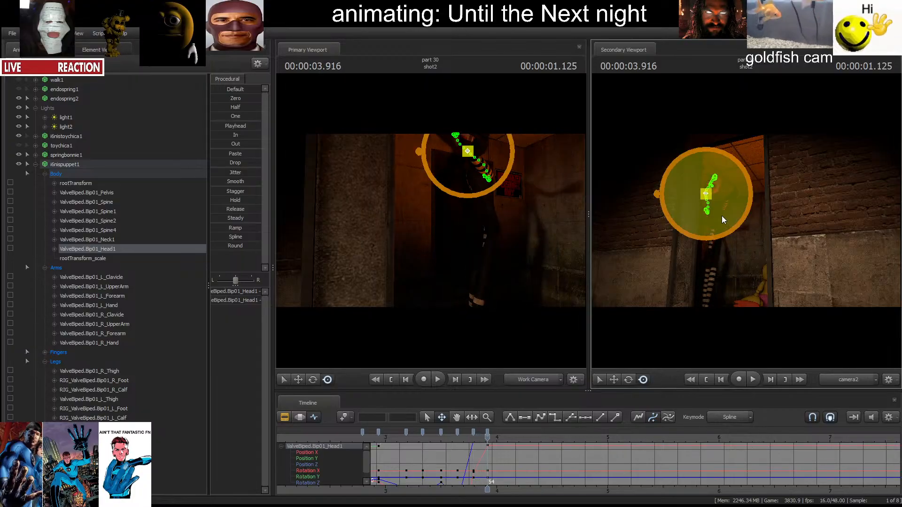
key(space)
key(space)
drag(723, 173, 693, 203)
key(space)
key(space)
key(space)
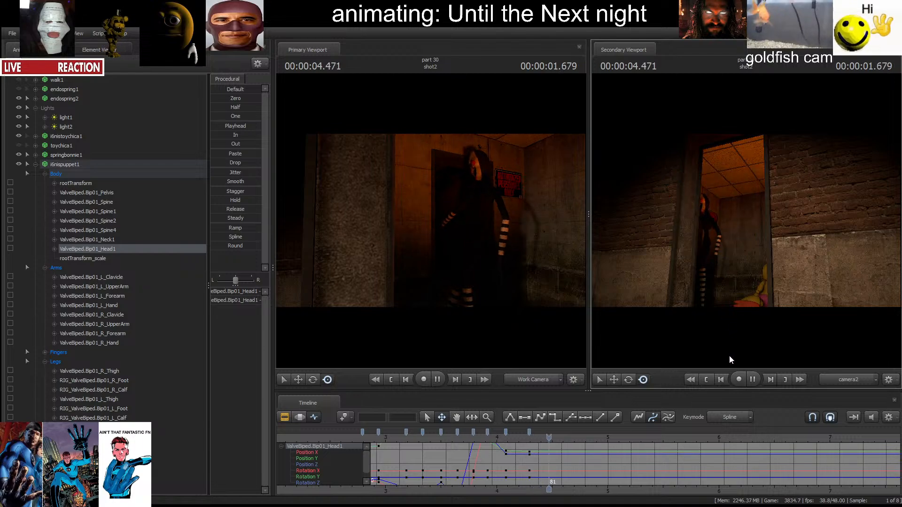
Play shot2 repeatedly from its start to review the puppet's head movement with the lean.
click(703, 382)
key(space)
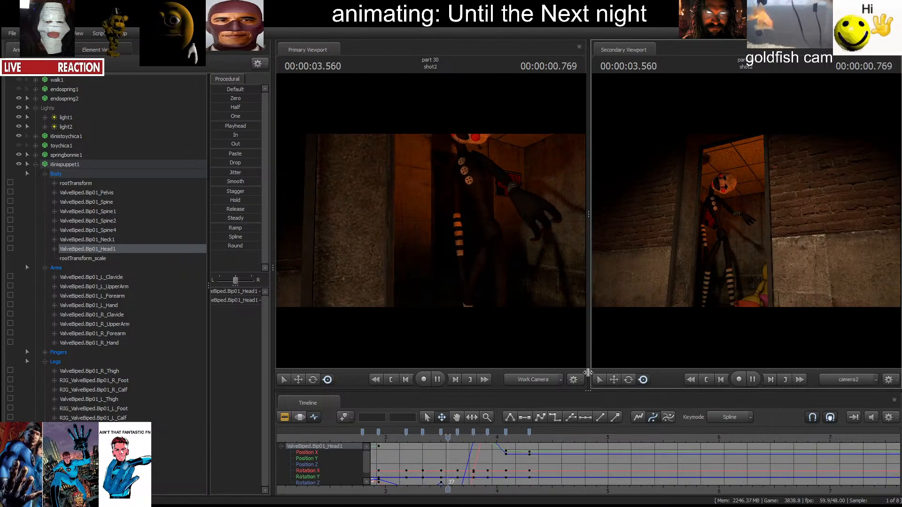
key(space)
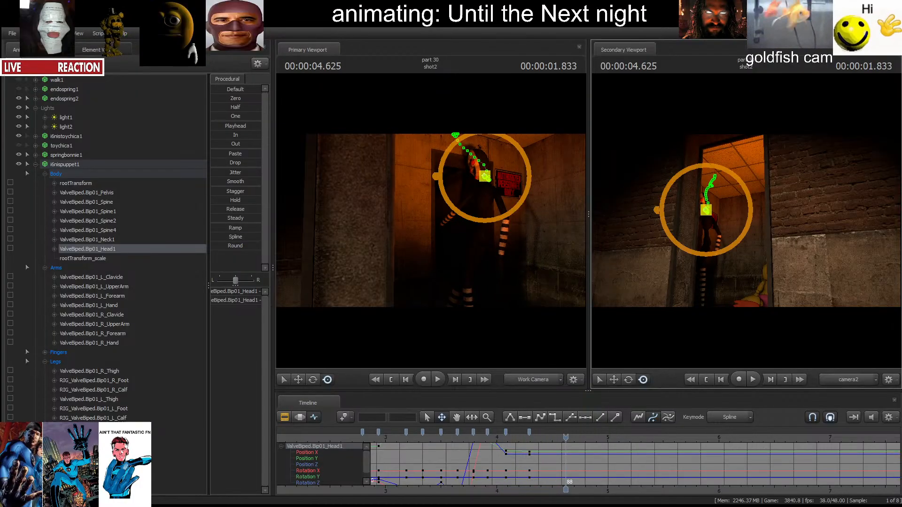
key(space)
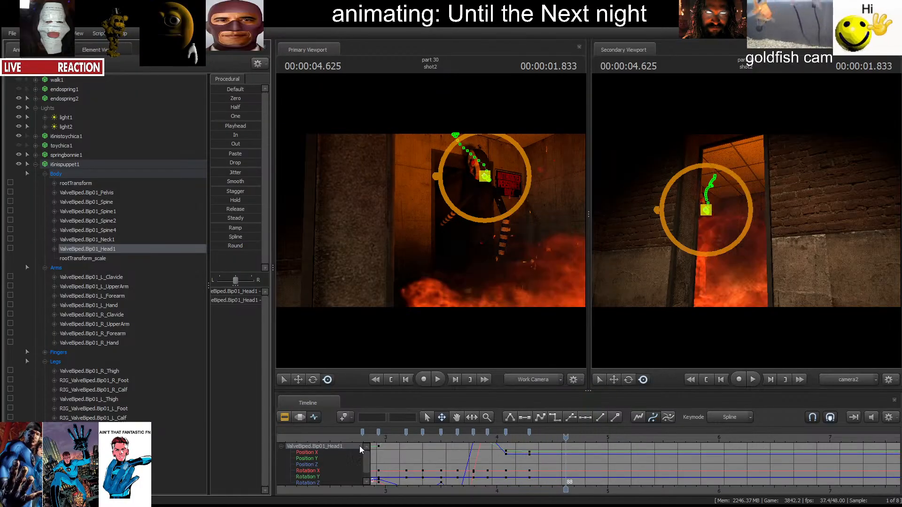
click(705, 382)
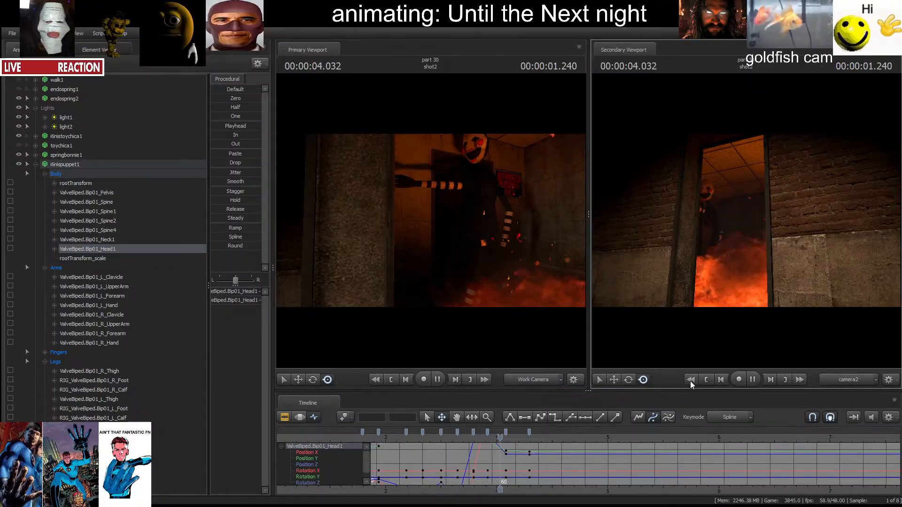
key(space)
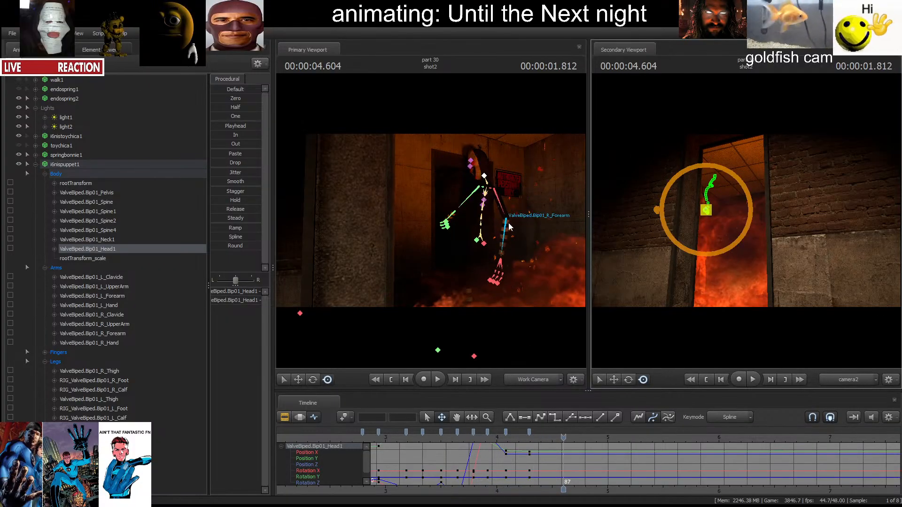
Turn off scene lighting and, after a hold near 4.6 s, move ValveBiped.Bip01_Pelvis further behind the doorway at 4.770 s.
click(483, 238)
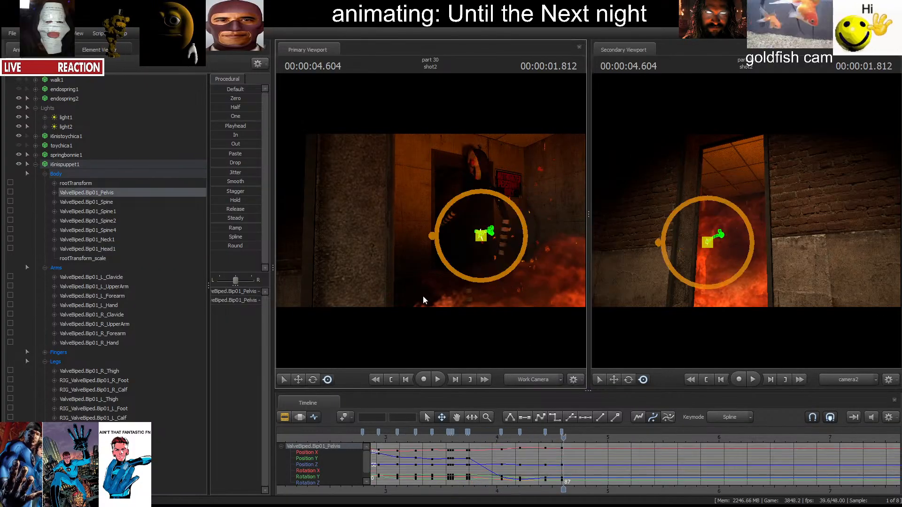
key(F8)
drag(423, 297, 452, 217)
key(w)
key(Right)
key(Right)
key(Right)
key(Right)
key(Right)
key(Right)
key(Right)
key(a)
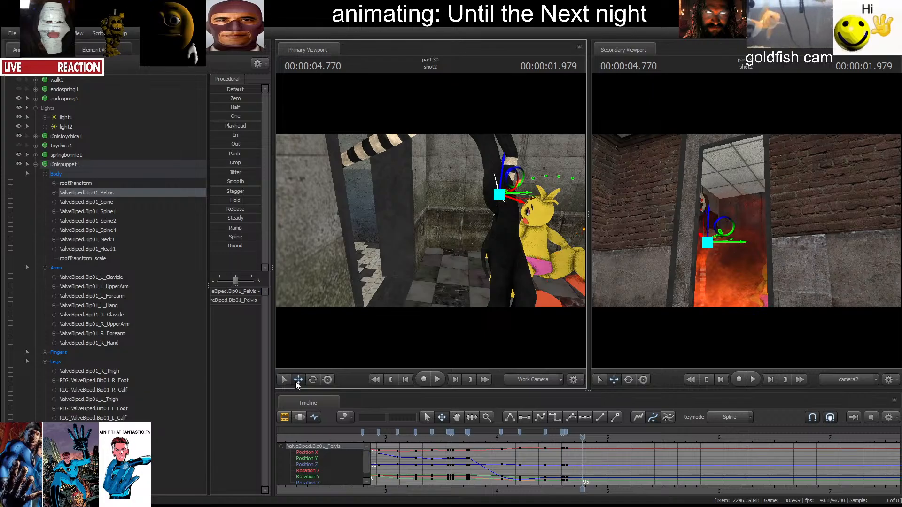
key(d)
drag(517, 175, 464, 163)
Continue ValveBiped.Bip01_Pelvis behind the wall with position and rotation keyframes at 4.916 s, 5.145 s and about 5.3 s.
key(Right)
key(Right)
key(Right)
key(Right)
key(Right)
key(Right)
key(Right)
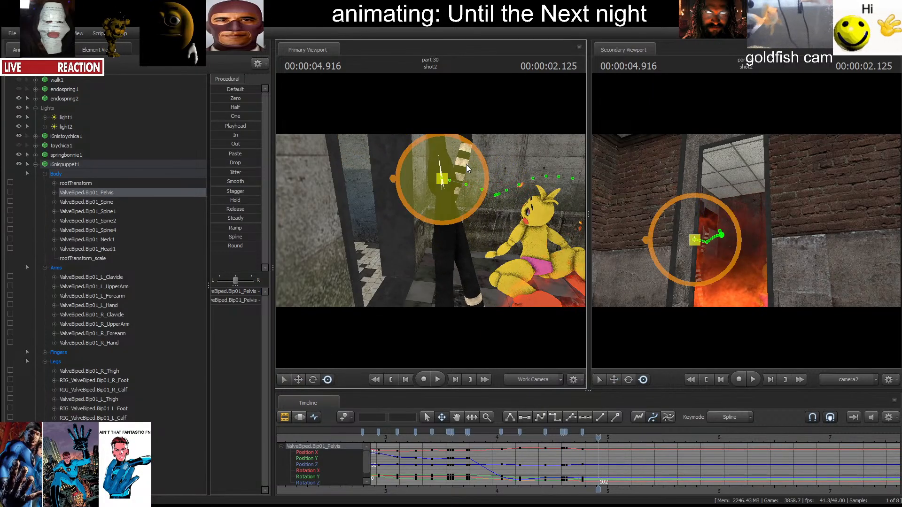
key(Right)
key(Right)
key(Right)
key(Right)
key(Right)
key(Right)
key(Right)
key(Right)
key(Right)
key(Right)
key(Right)
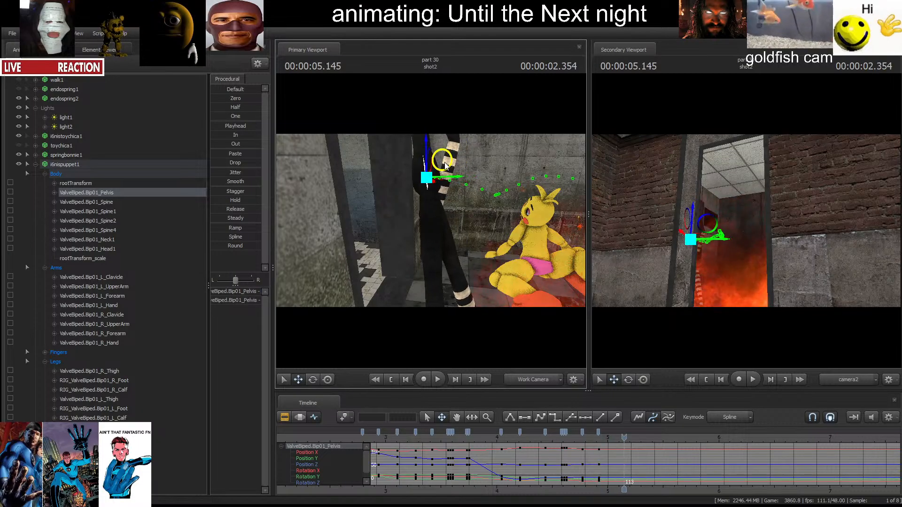
drag(451, 165, 374, 180)
key(e)
Play the end of the puppet's exit repeatedly to review the pelvis movement behind the doorway.
key(space)
key(space)
key(space)
key(space)
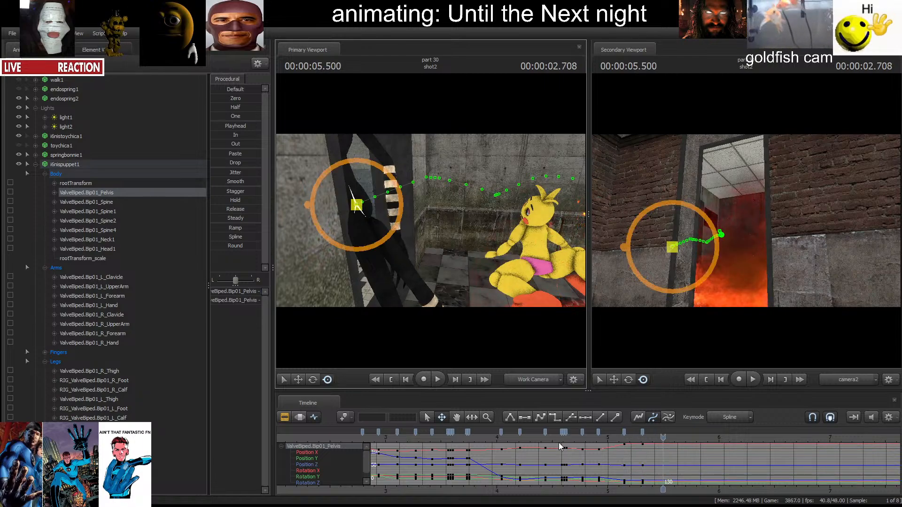
key(space)
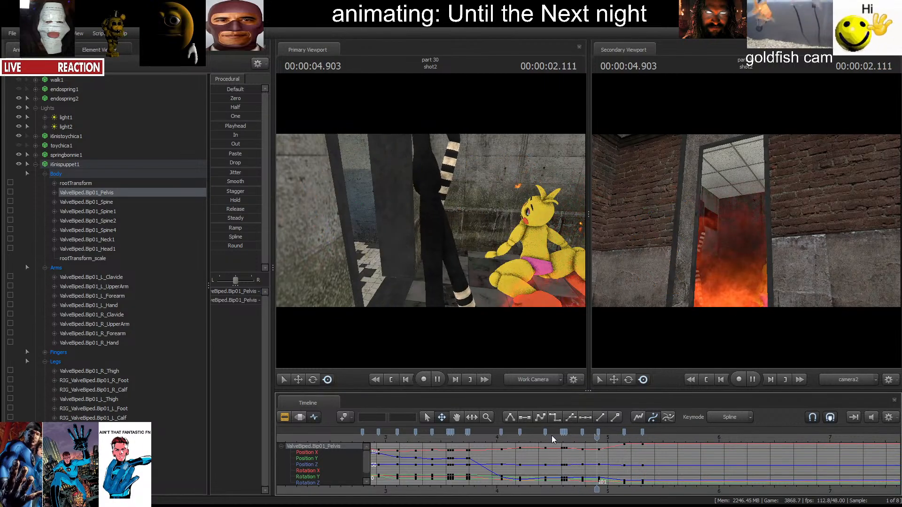
key(space)
key(space)
key(space)
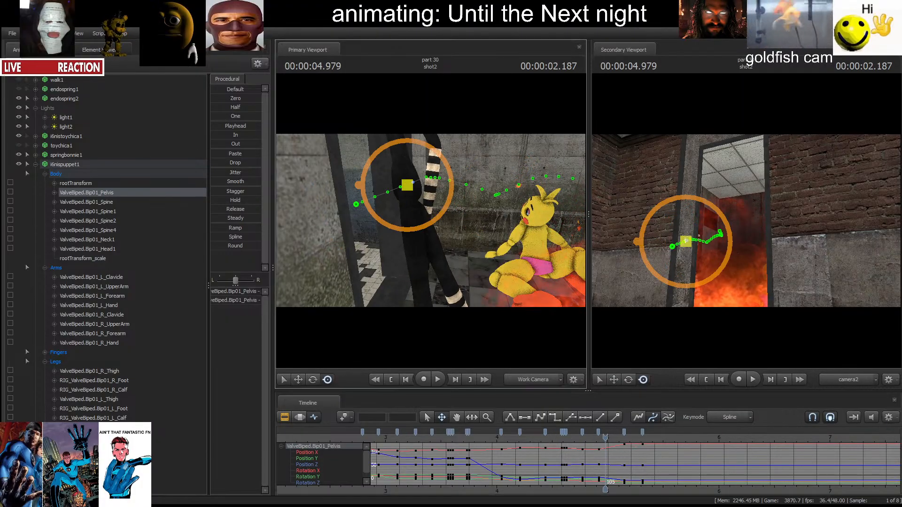
Add hold keyframes to RIG_ValveBiped.Bip01_R_Foot just after its first step and again near 4.541 s.
drag(431, 221, 431, 226)
click(442, 208)
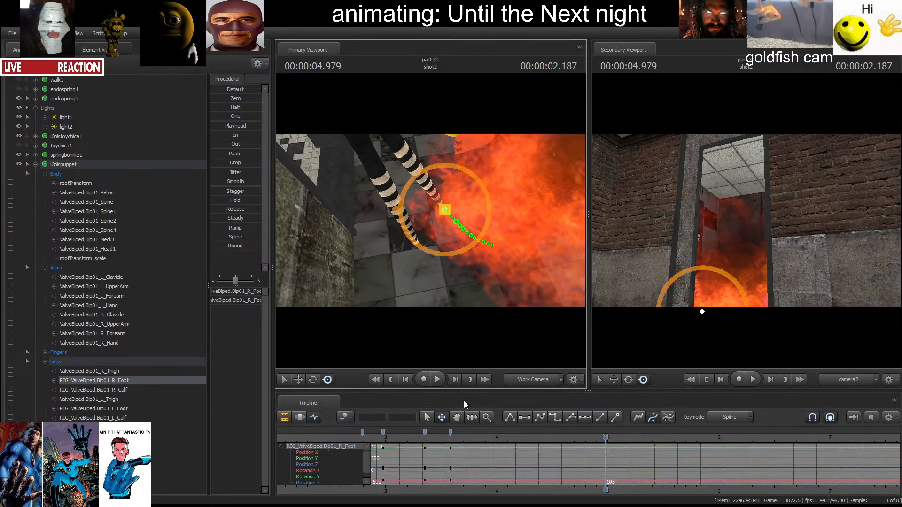
click(456, 433)
key(space)
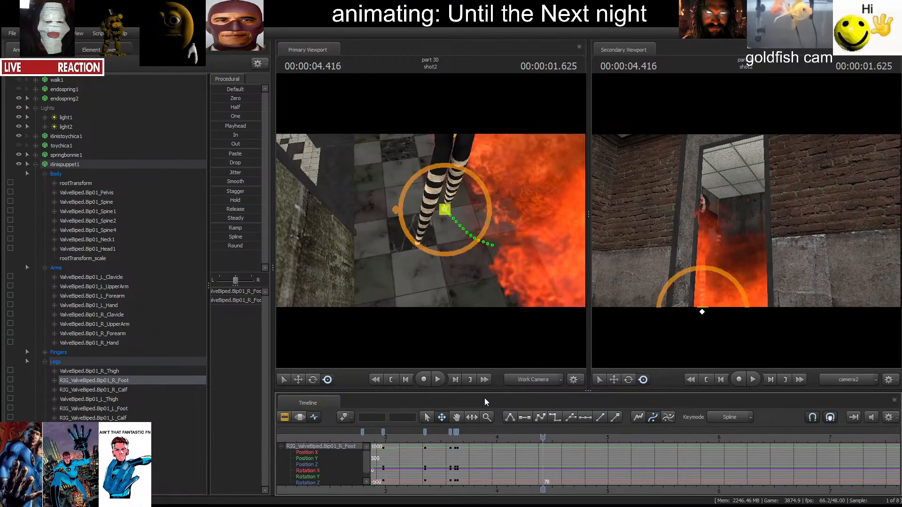
key(space)
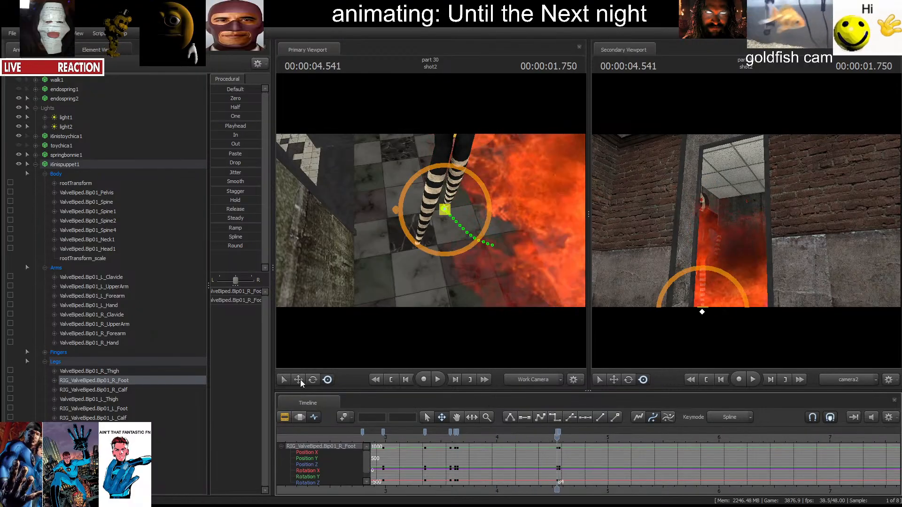
Move RIG_ValveBiped.Bip01_R_Foot into a second step behind the doorway, with keyframes at about 4.73 s and 4.979 s.
click(299, 380)
key(space)
key(space)
drag(450, 193, 356, 172)
key(space)
key(space)
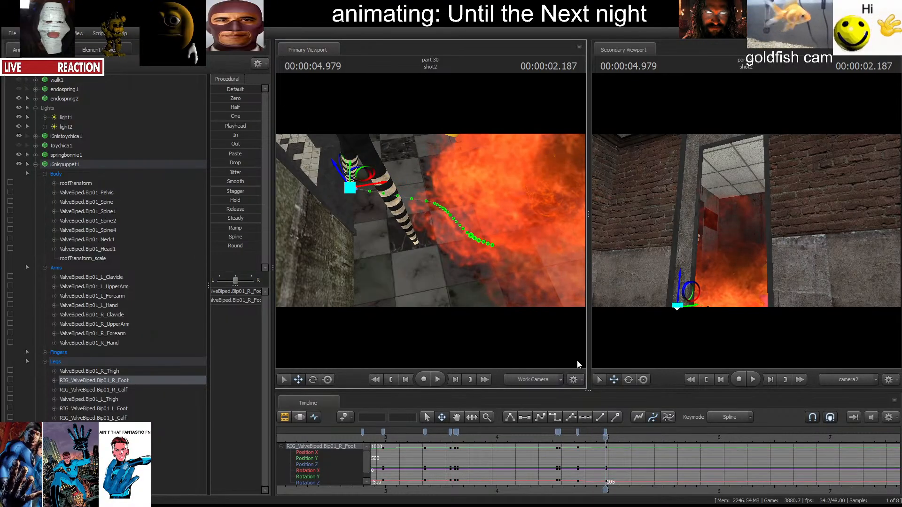
Play the right foot's second step, then the sequence from the start of shot1 through shot2, to review the animation.
drag(605, 437, 553, 436)
key(space)
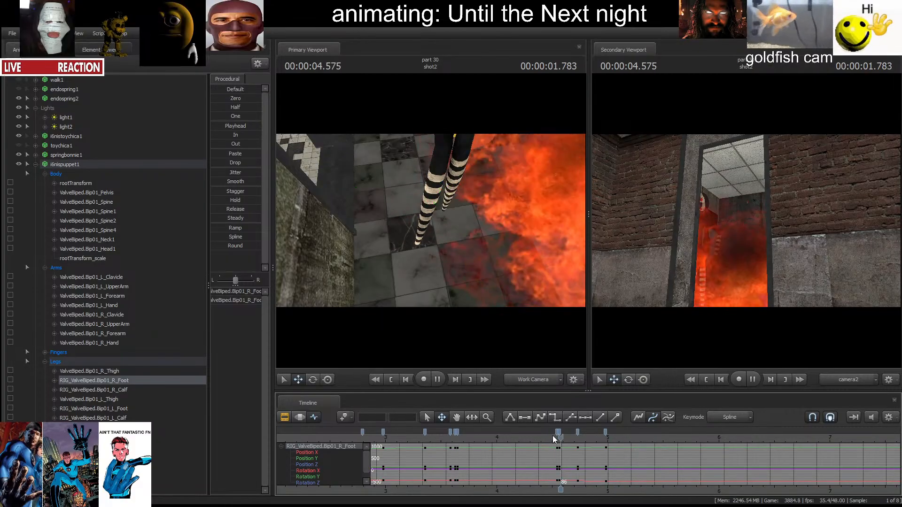
key(space)
click(705, 381)
click(706, 381)
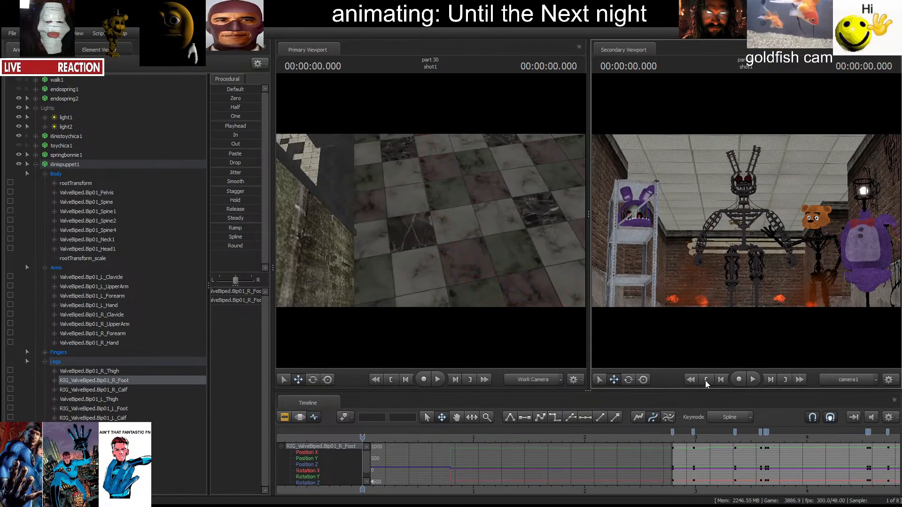
key(space)
click(297, 418)
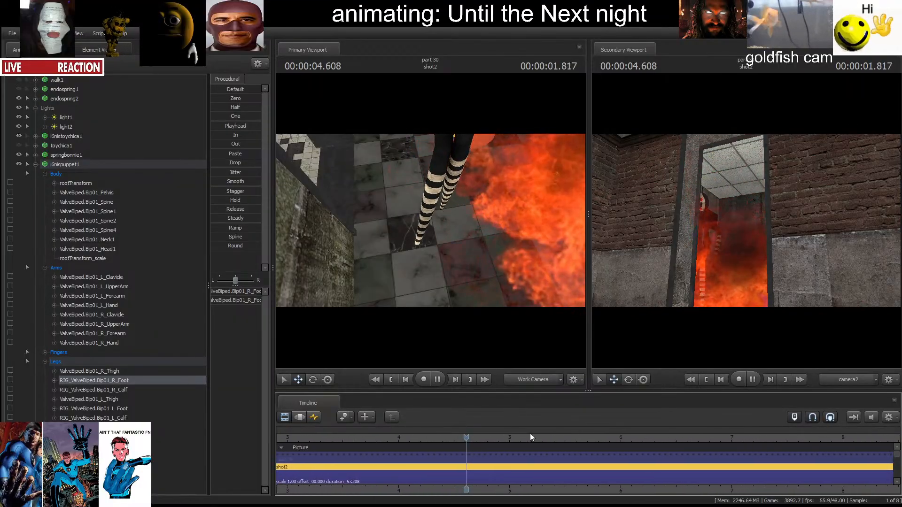
click(693, 376)
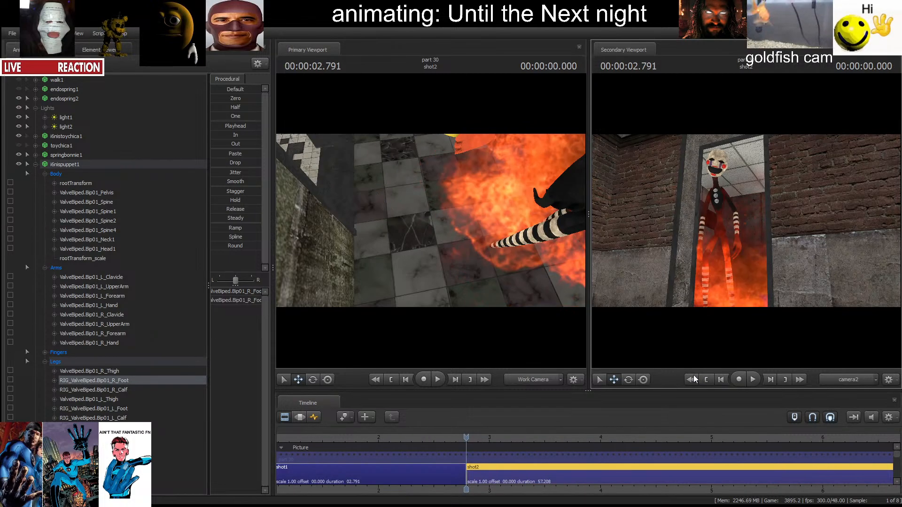
Select all controls of endospring2 in the Motion Editor and move the model along the hallway toward the work camera in shot2.
click(31, 165)
click(52, 154)
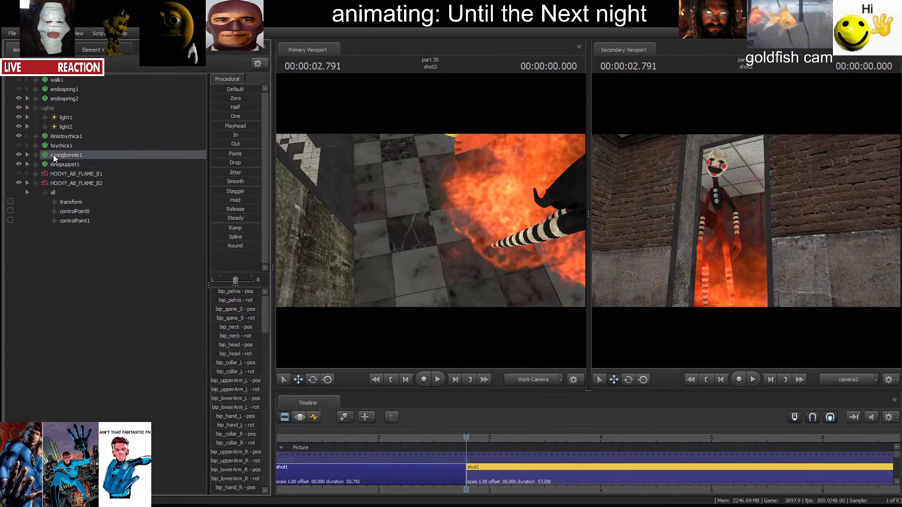
click(300, 417)
drag(430, 222, 431, 222)
key(w)
click(437, 240)
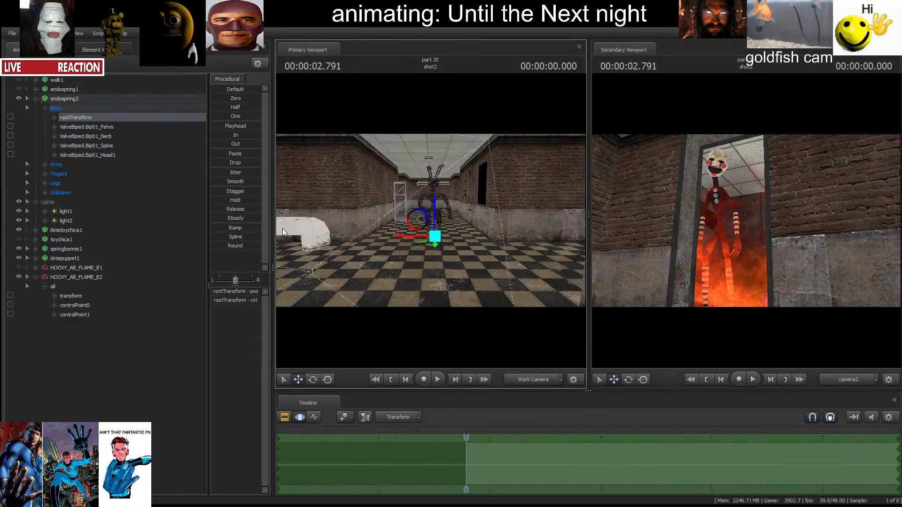
click(75, 98)
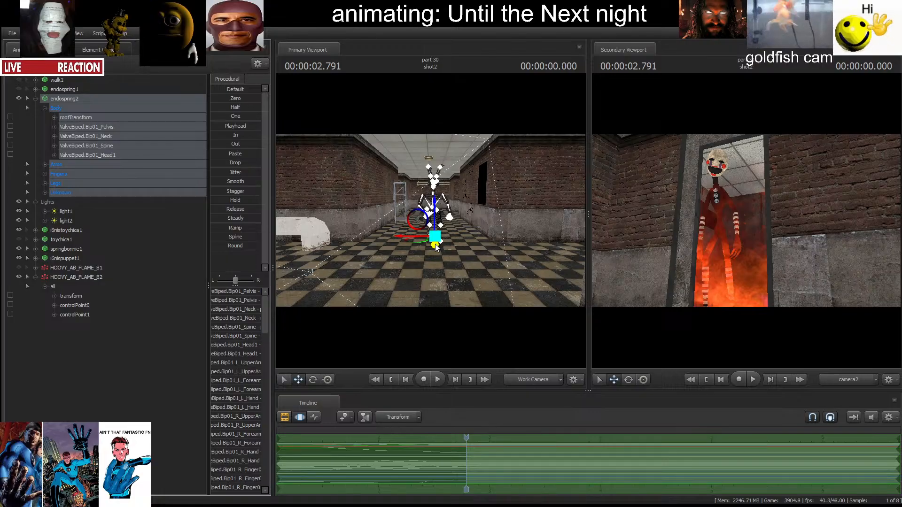
drag(437, 248, 440, 290)
Examine endospring2's keyframes at the start of shot2 and its position at the start of shot1.
click(314, 418)
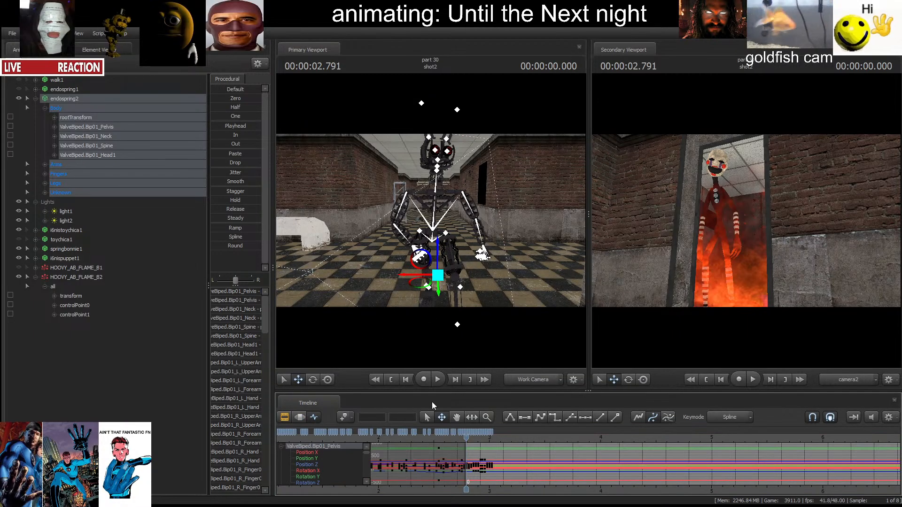
key(space)
key(space)
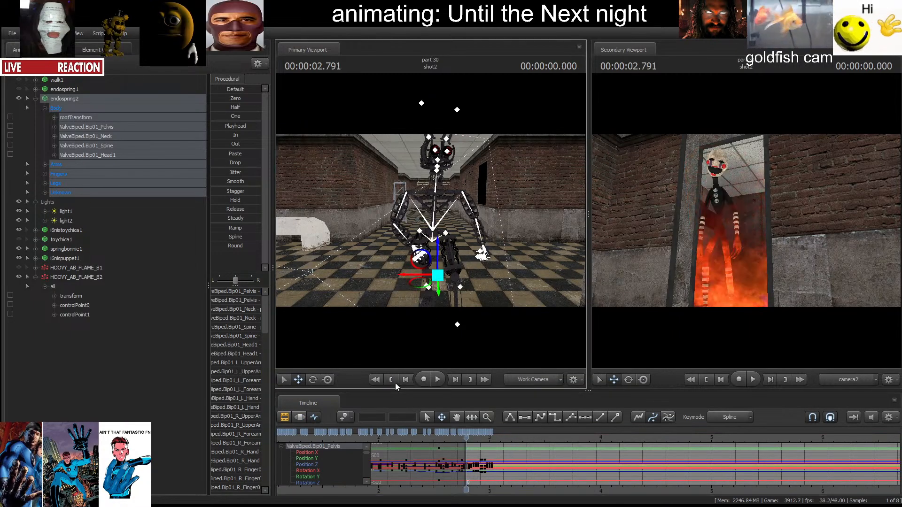
click(395, 382)
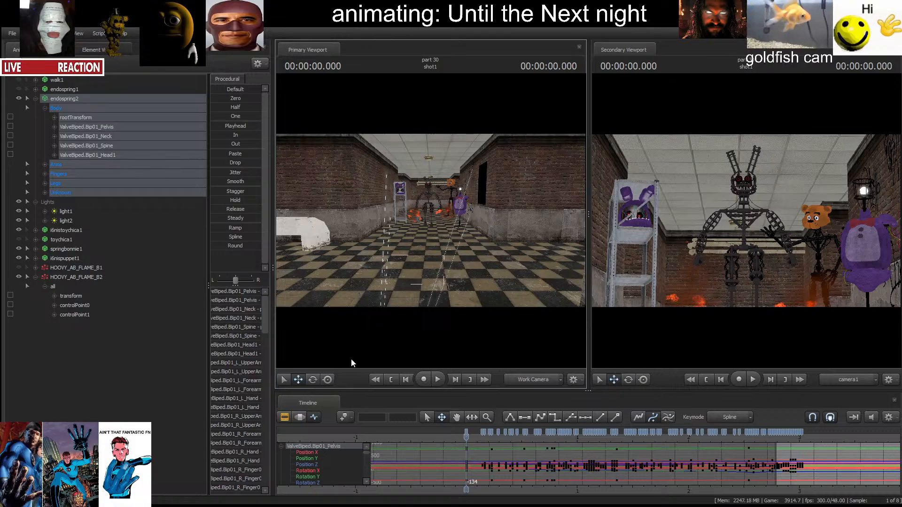
click(299, 417)
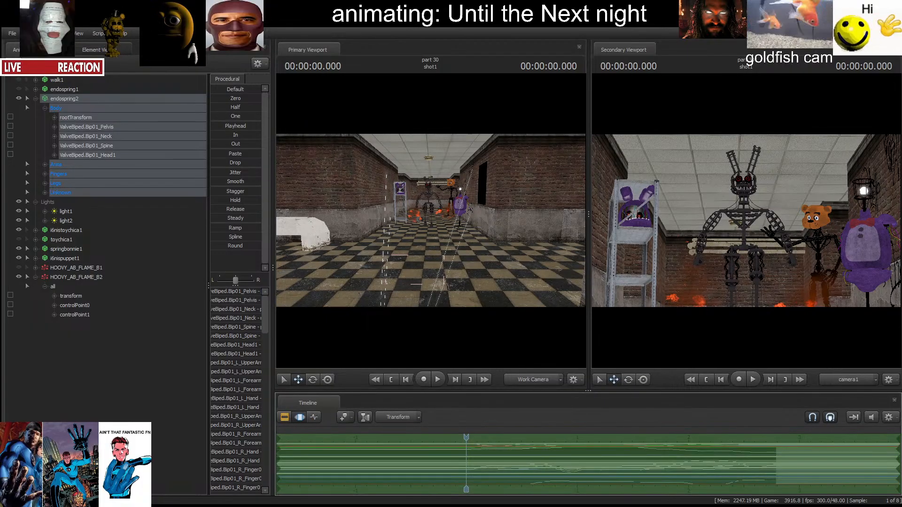
key(w)
drag(439, 227, 439, 226)
Make shot1 the active shot, show endospring2's keyframes in the Graph Editor and play its animation from the start.
click(284, 417)
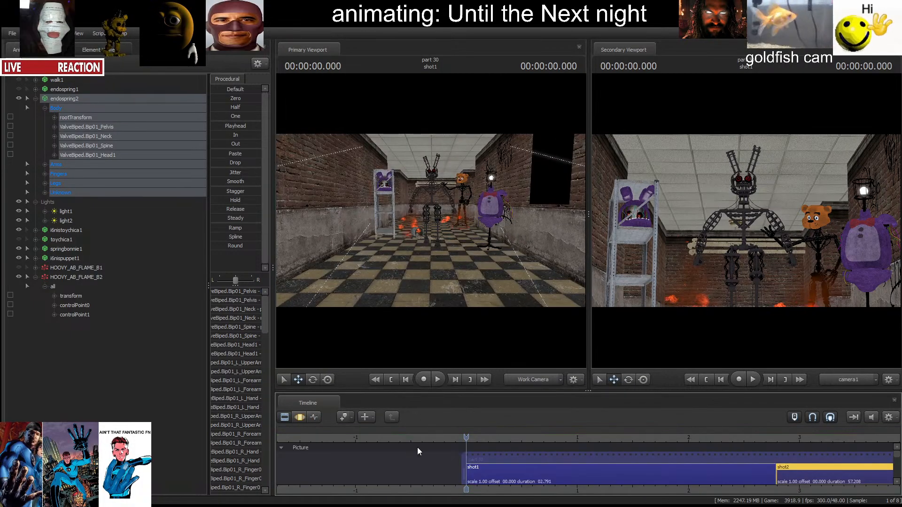
click(500, 467)
click(299, 417)
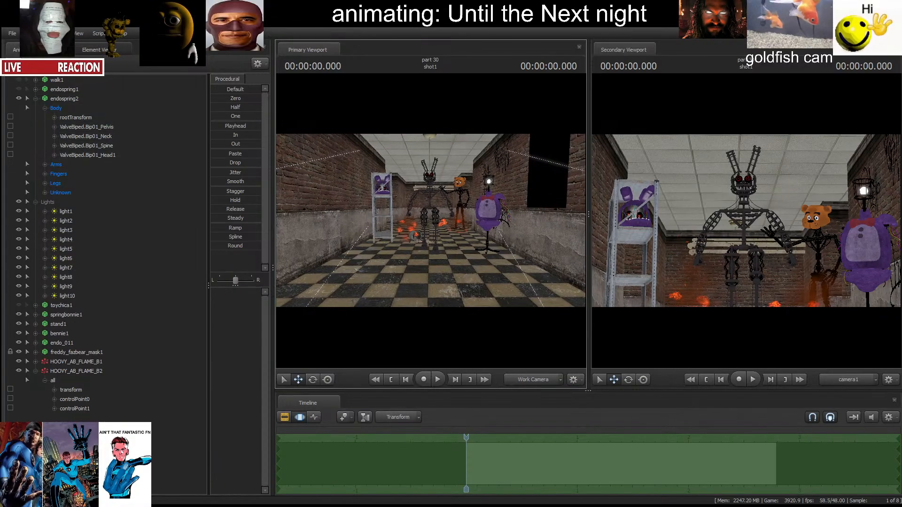
click(313, 418)
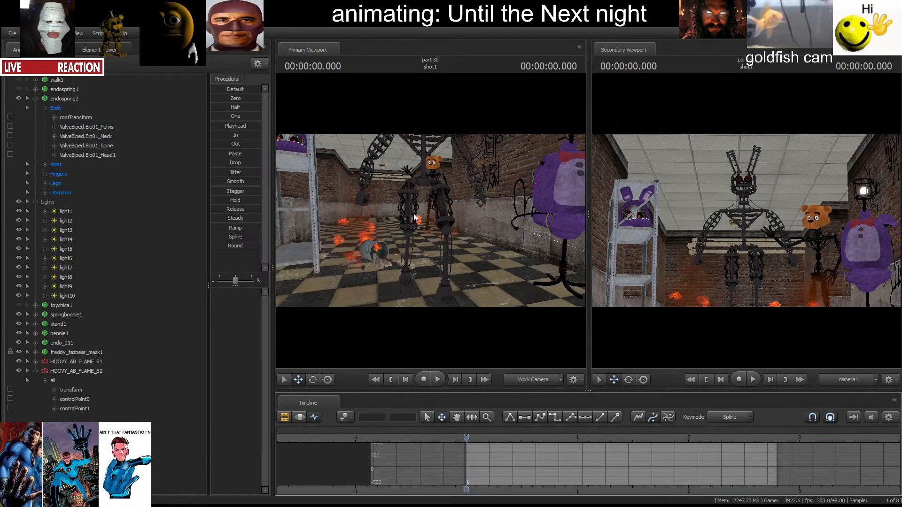
click(75, 99)
key(space)
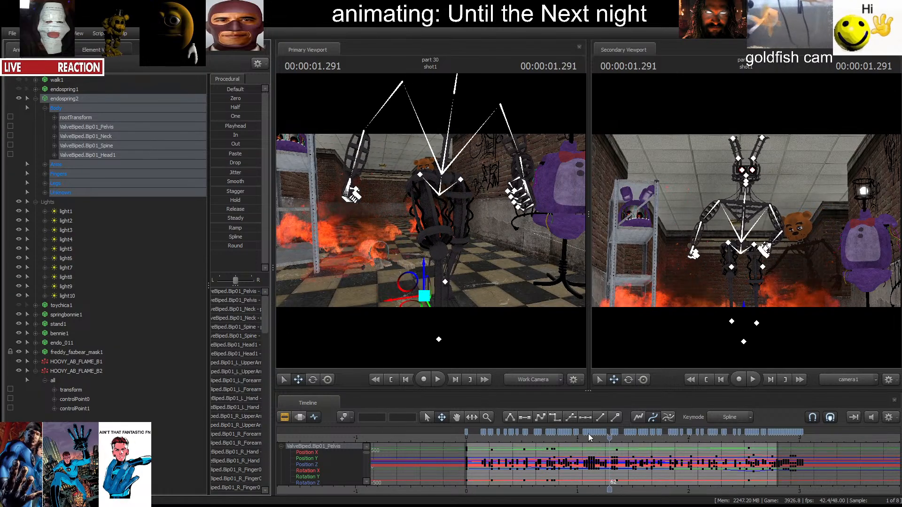
Copy endospring2's keyframes from the start of shot1 through frame 60 and open the start of shot2 in the Graph Editor.
click(605, 432)
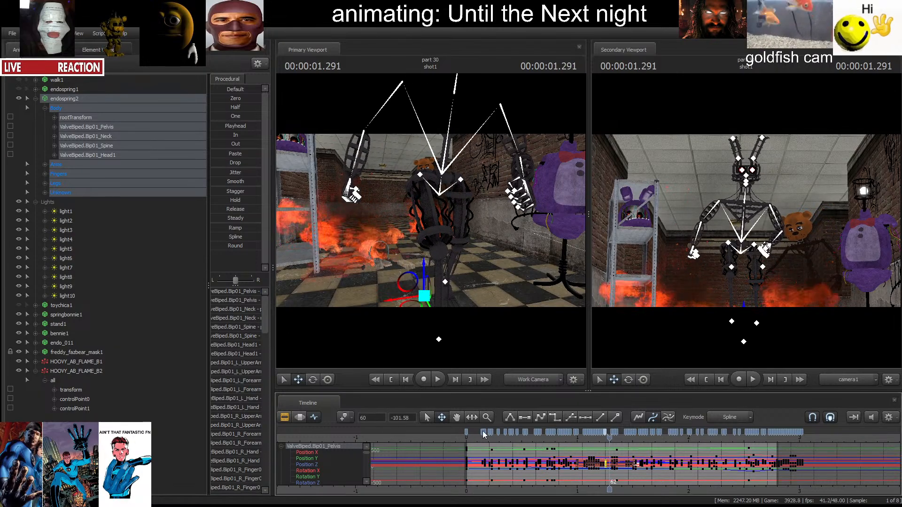
shift+click(466, 432)
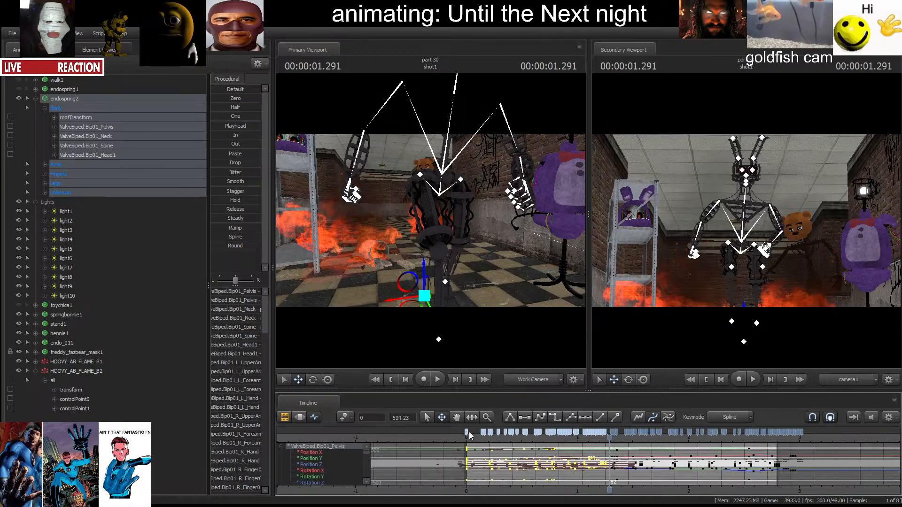
click(285, 417)
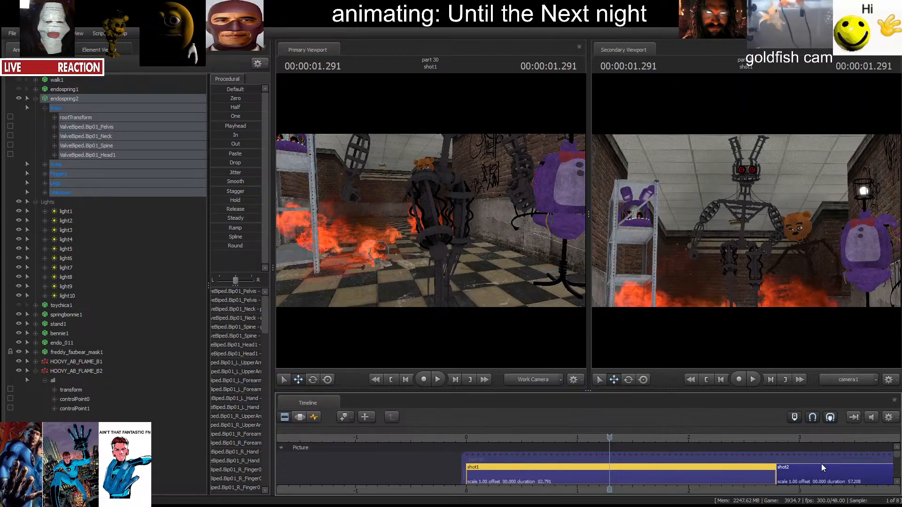
click(769, 437)
click(793, 469)
key(space)
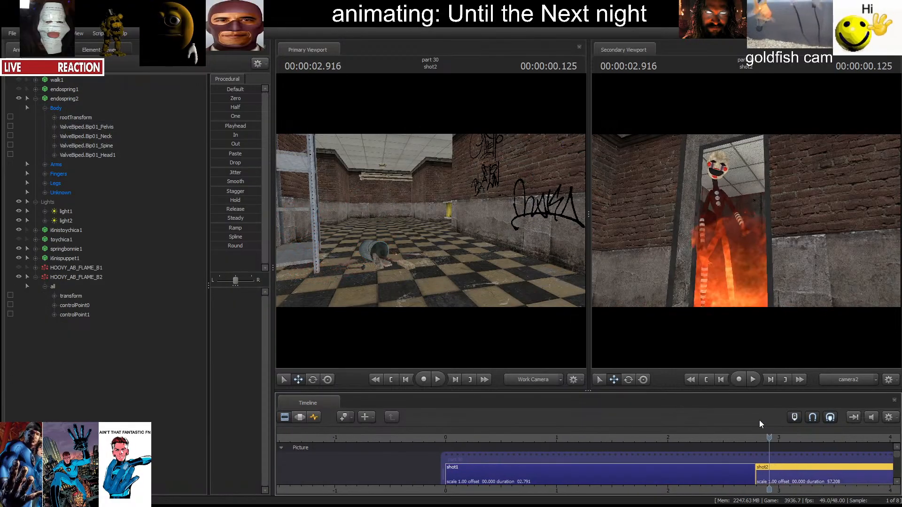
click(707, 380)
click(315, 417)
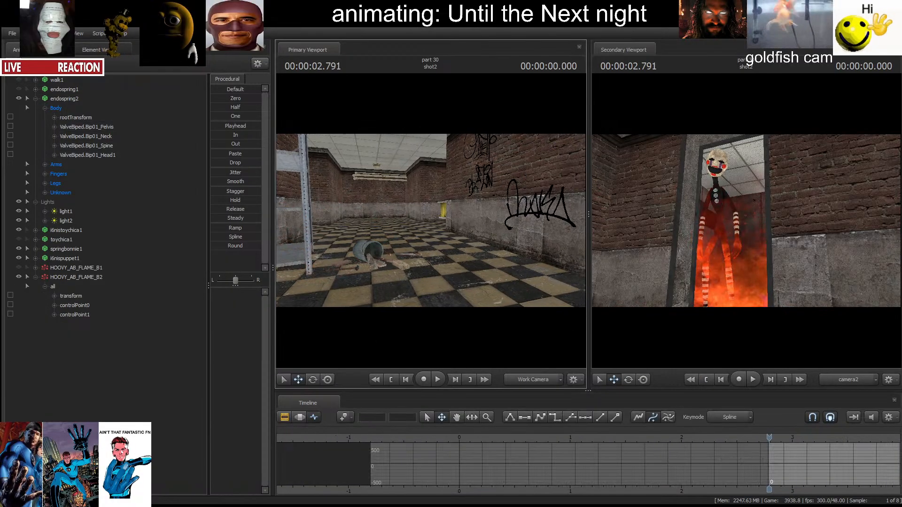
Select all of endospring2's controls and delete their keyframes from the start of shot2 onward.
drag(431, 221, 382, 210)
key(w)
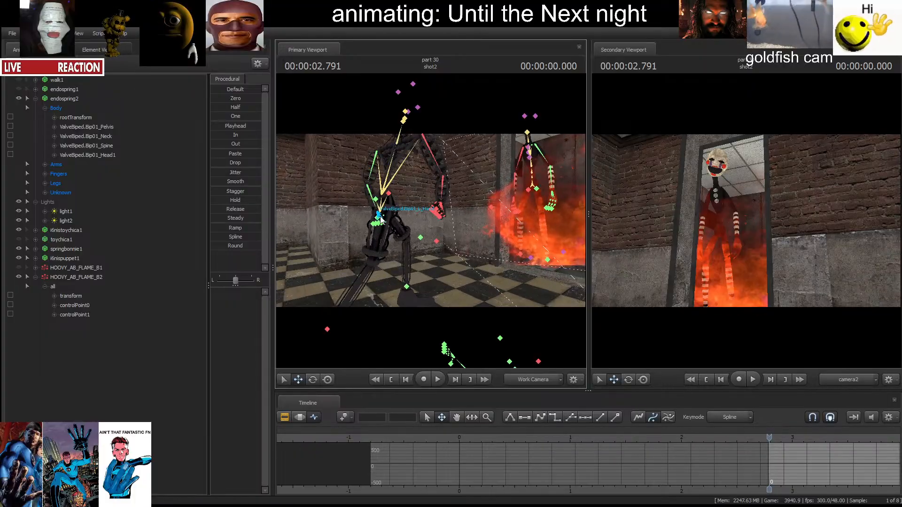
ctrl+click(382, 209)
click(75, 107)
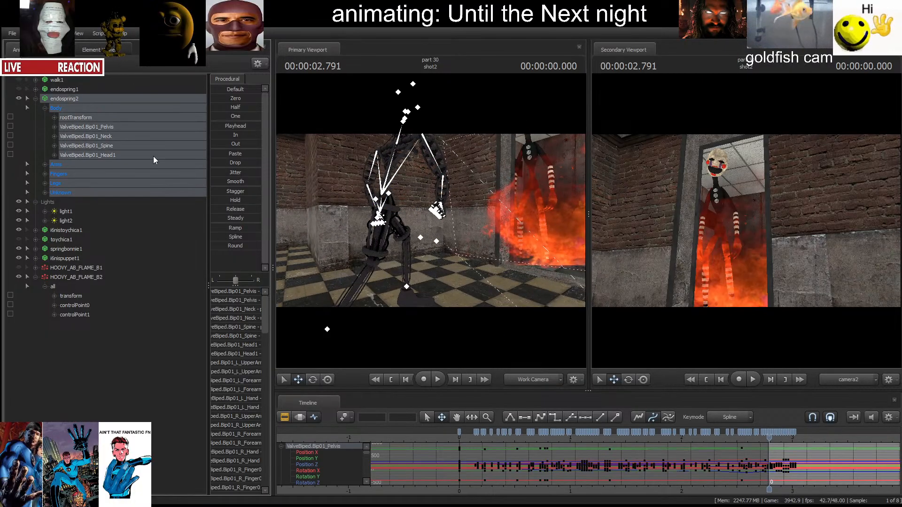
scroll(772, 437, up, 5)
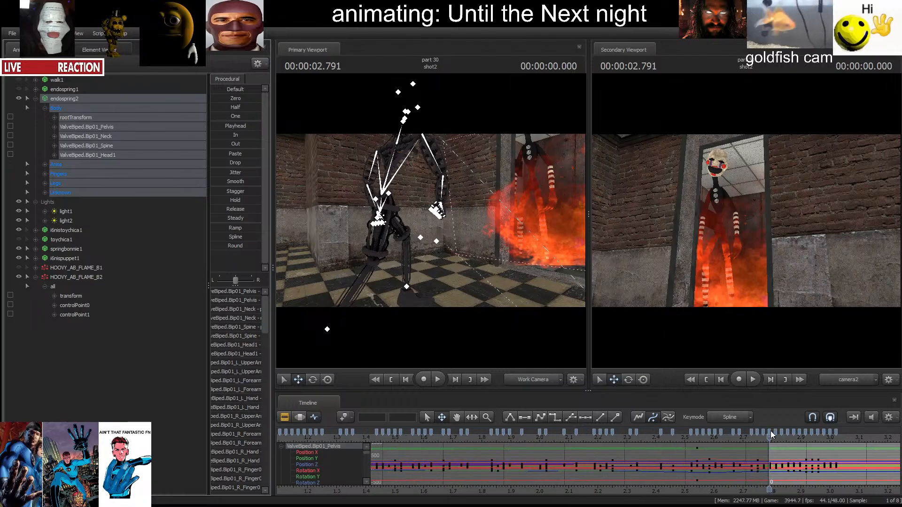
click(836, 433)
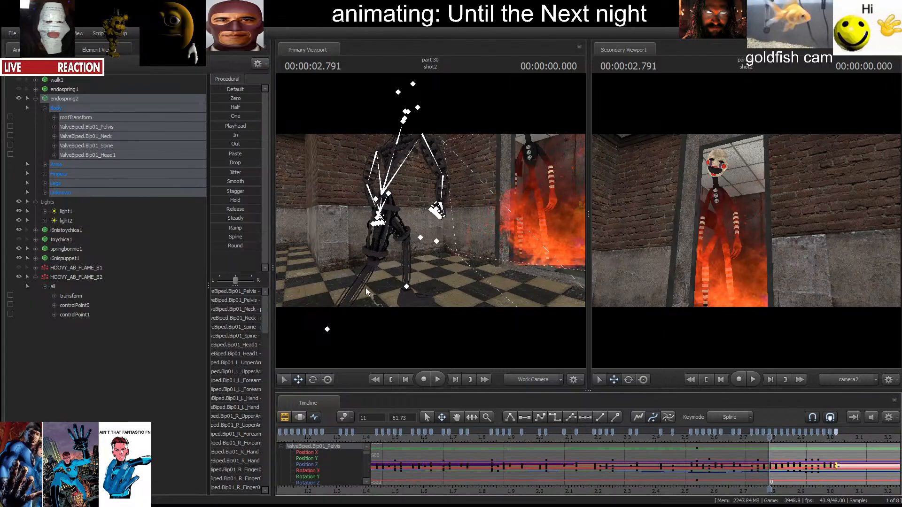
shift+click(771, 432)
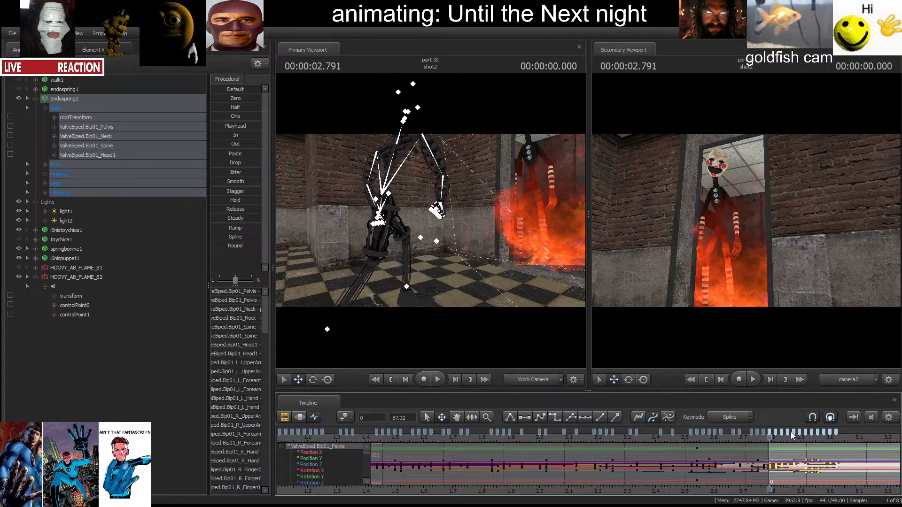
click(791, 432)
key(Delete)
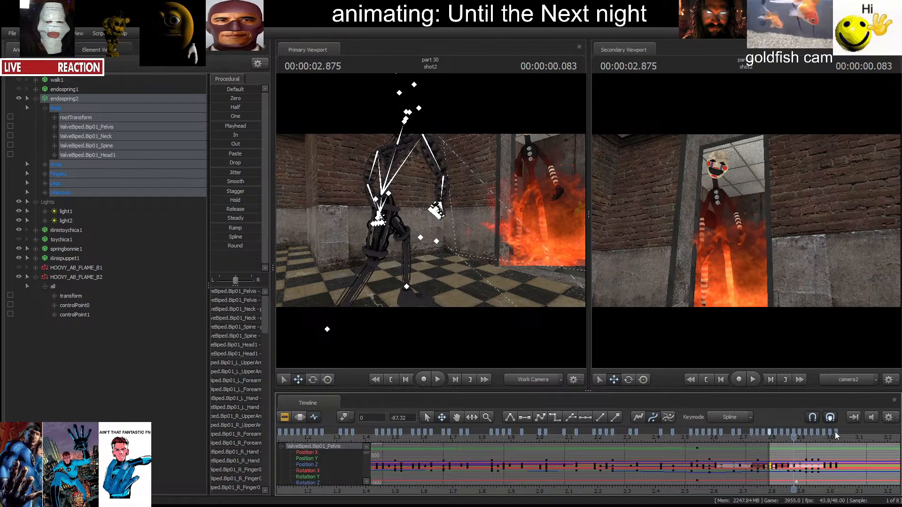
Paste the copied walk keyframes at the start of shot2 and play the shot briefly.
click(707, 381)
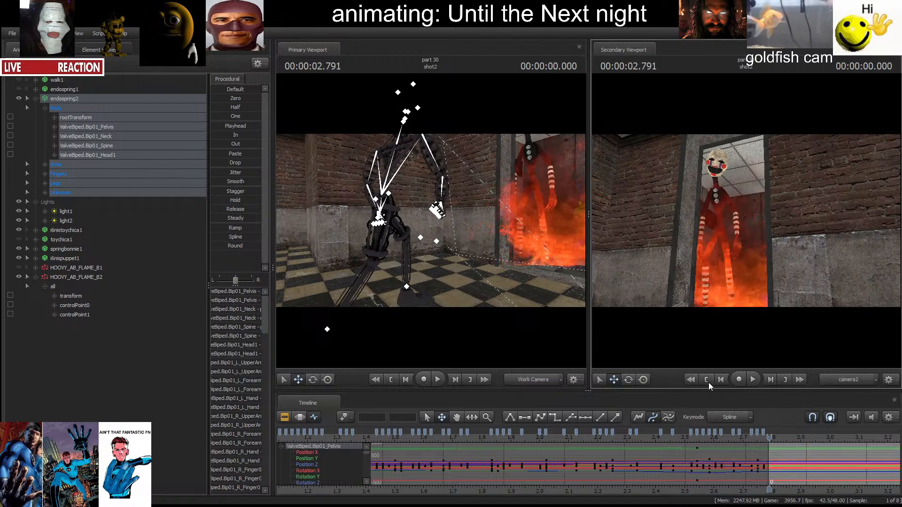
click(771, 432)
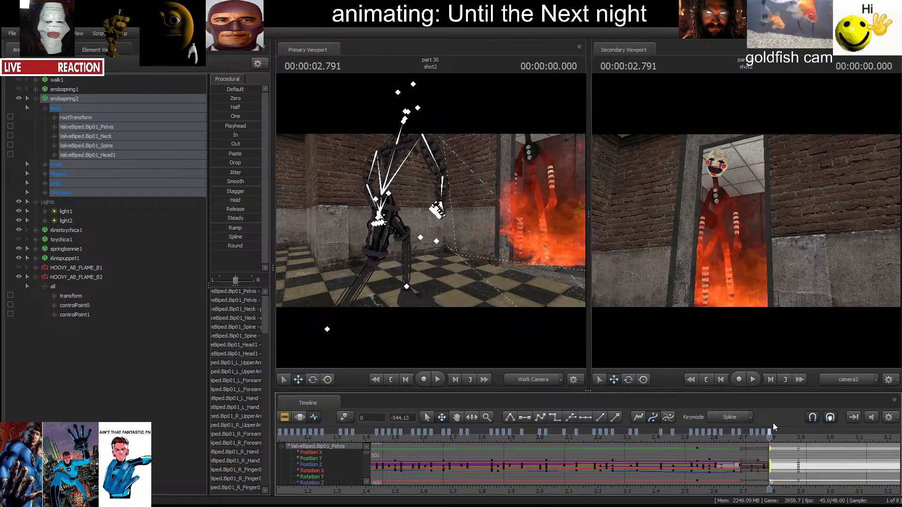
key(space)
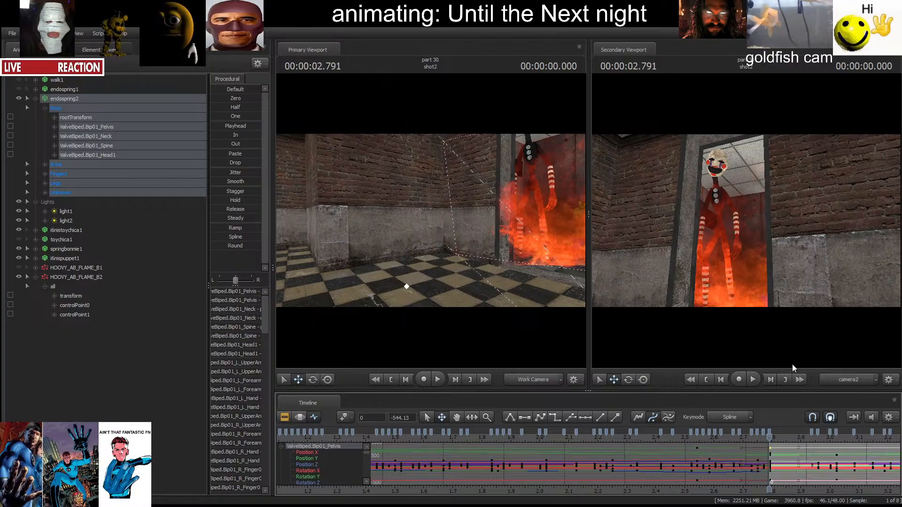
key(space)
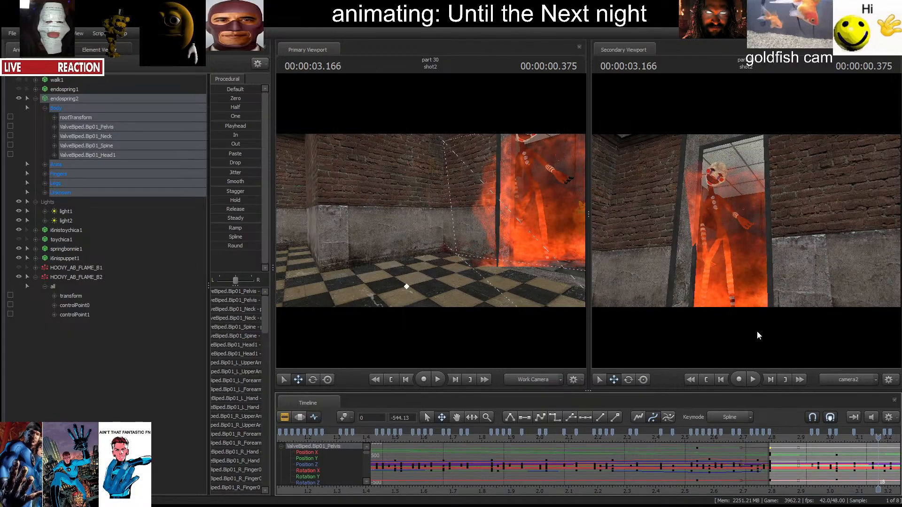
Examine endospring2's hallway position at the starts of shot1 and shot2, and inspect its rootTransform curves.
click(534, 379)
drag(524, 324, 385, 315)
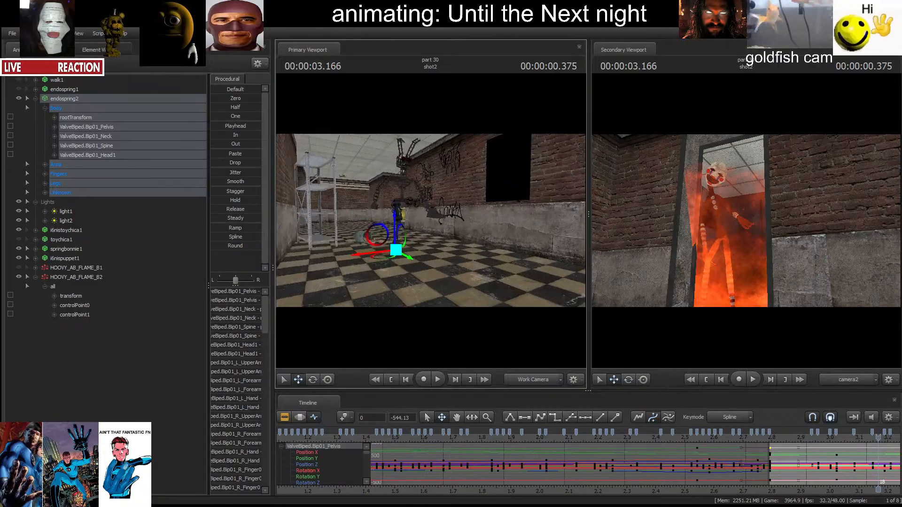
click(391, 379)
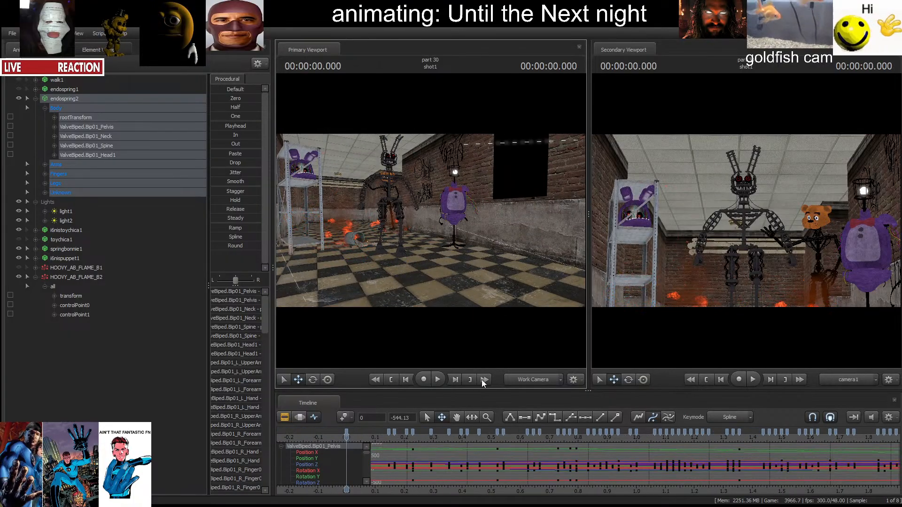
click(470, 380)
click(470, 379)
click(392, 379)
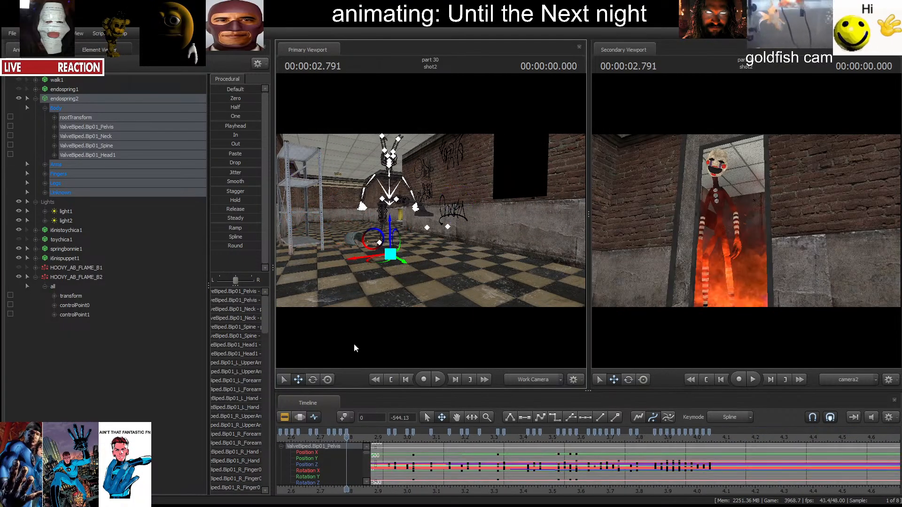
click(388, 253)
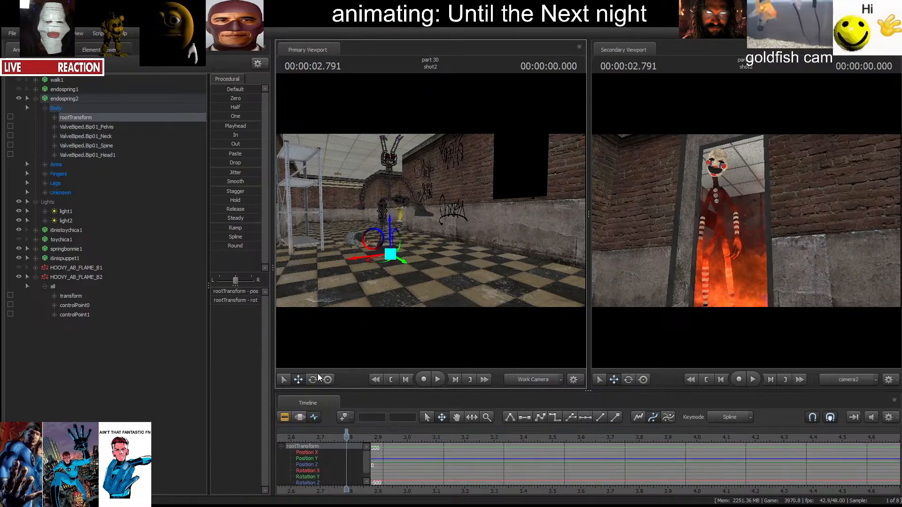
click(313, 417)
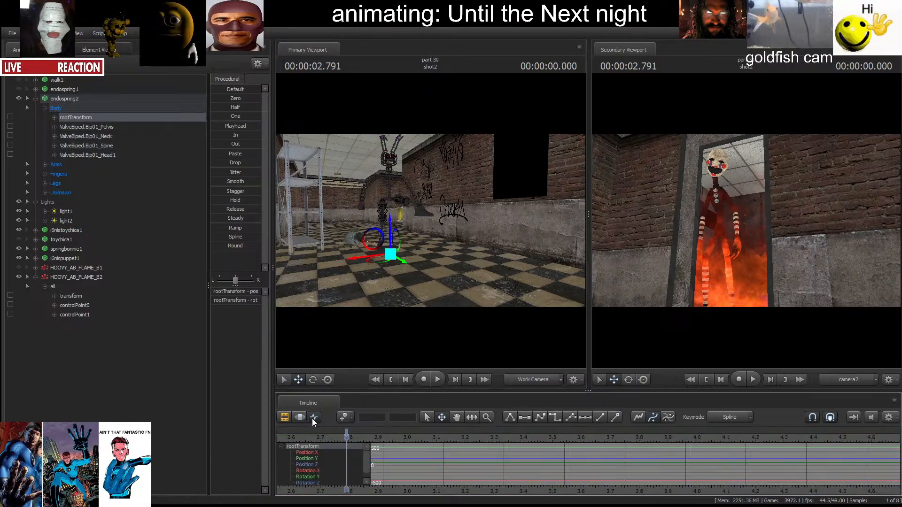
click(470, 380)
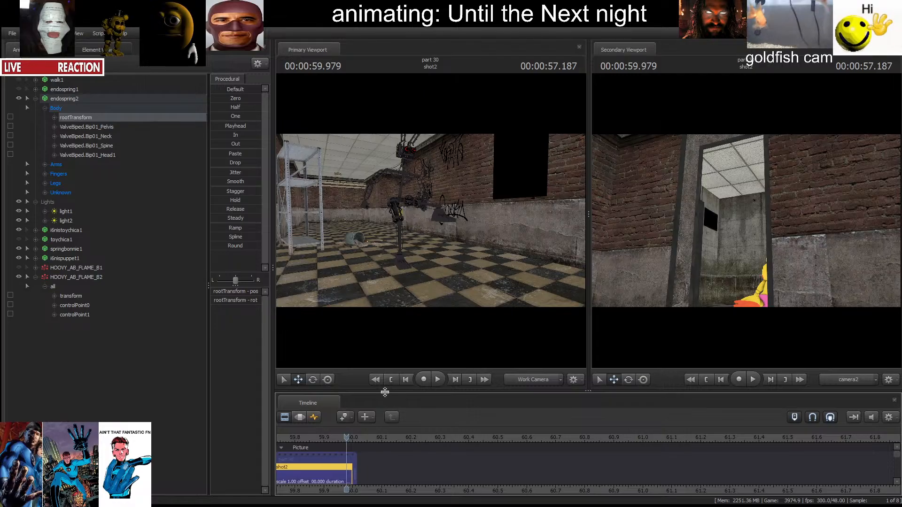
click(299, 417)
click(313, 418)
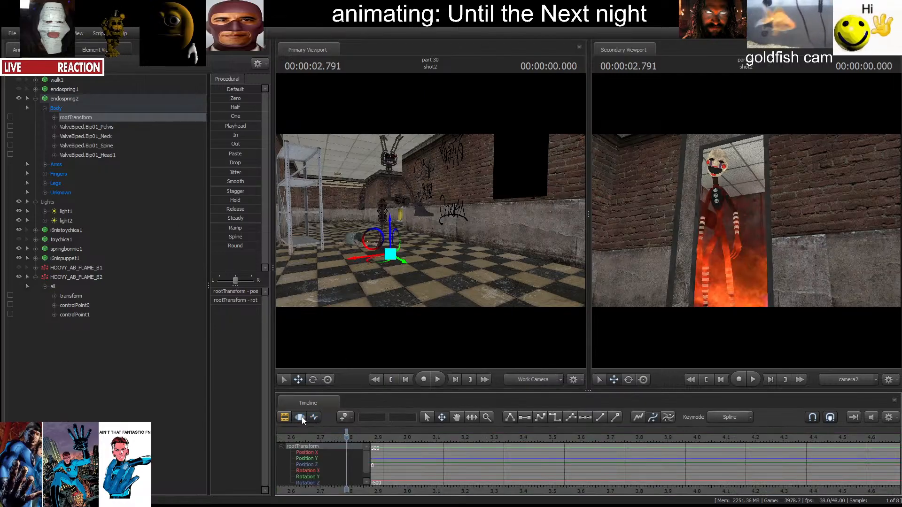
Move all of endospring2's controls along the hallway toward the puppet's doorway in the Motion Editor, and play shot2 to check the position.
click(300, 418)
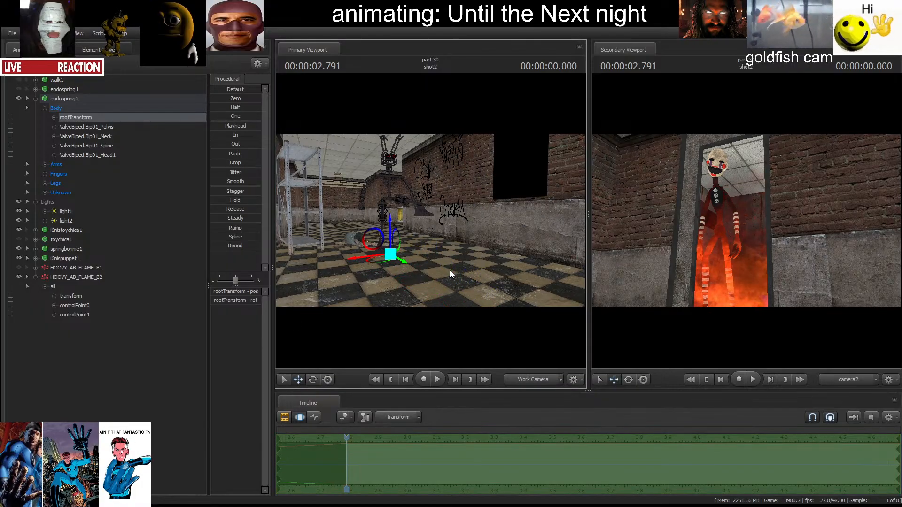
click(74, 100)
drag(403, 261, 578, 362)
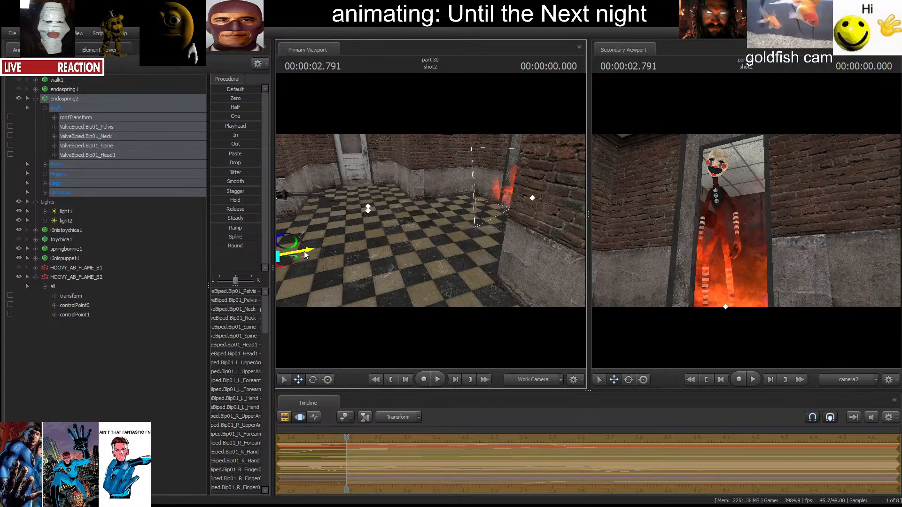
drag(304, 251, 492, 232)
key(space)
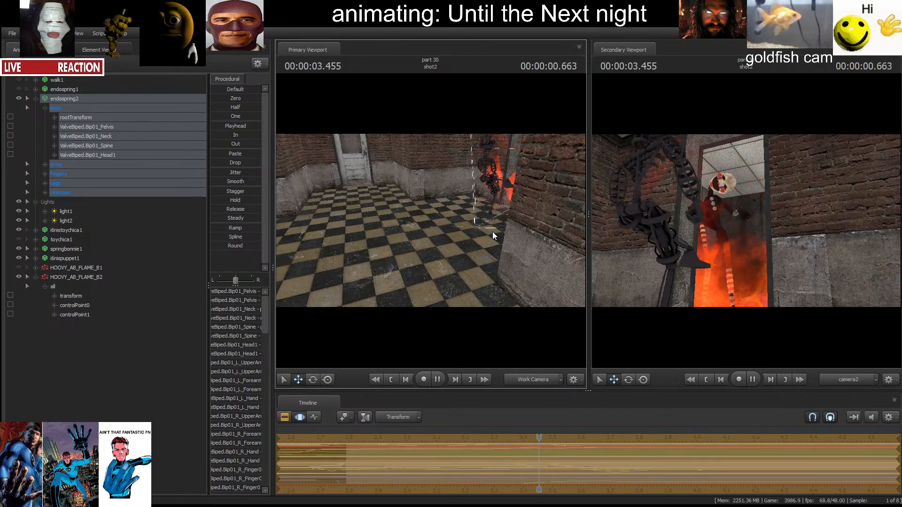
key(space)
click(695, 380)
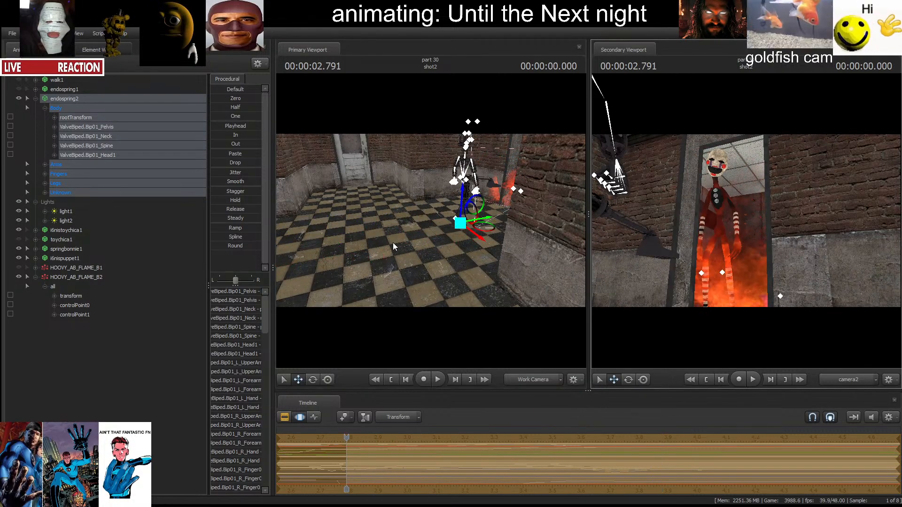
Examine the leg controls around the doorway to identify the one holding endospring2's raised leg.
key(w)
drag(471, 172, 472, 173)
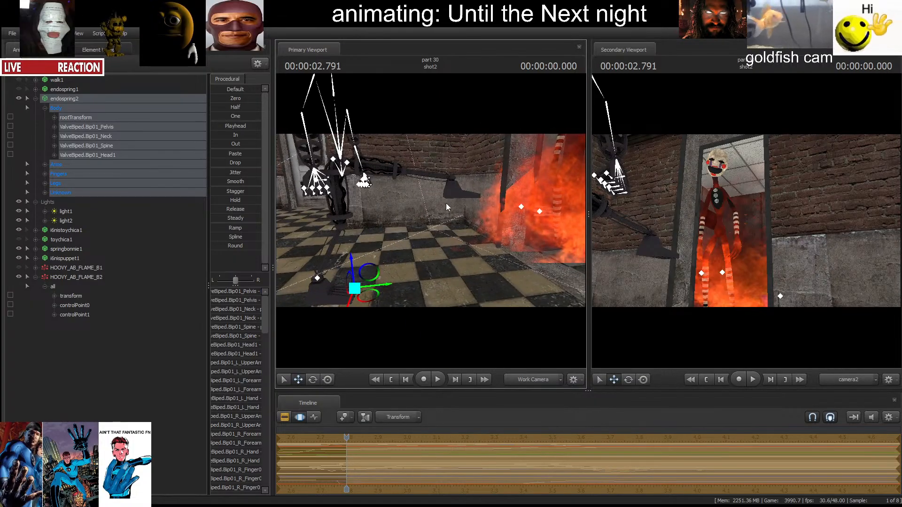
click(484, 168)
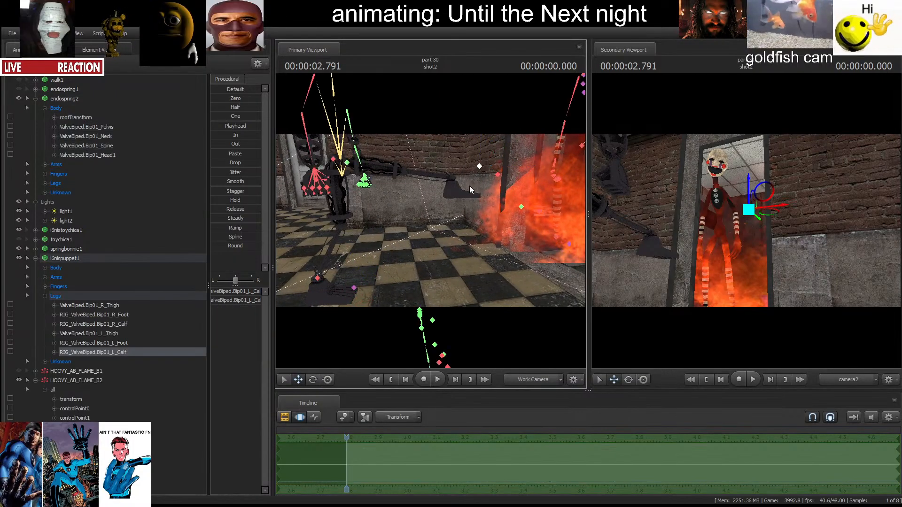
click(499, 174)
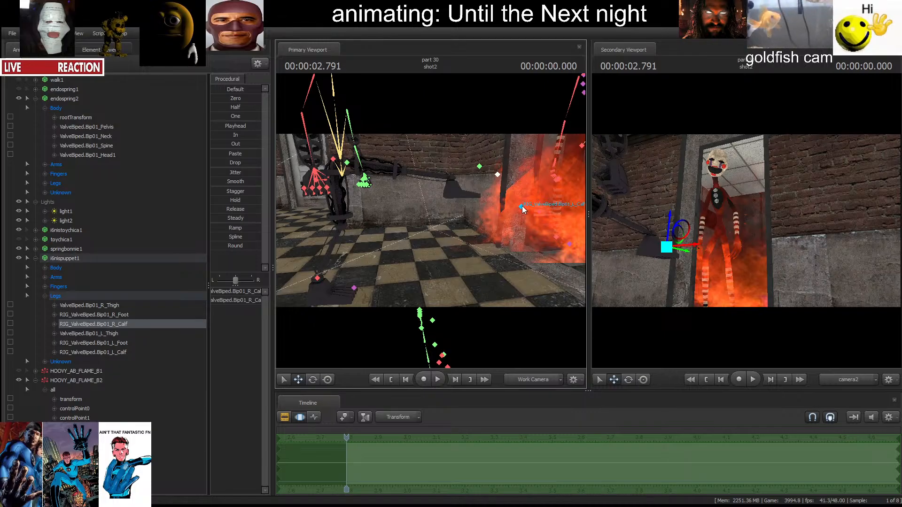
click(124, 347)
drag(370, 230, 432, 230)
key(s)
click(36, 259)
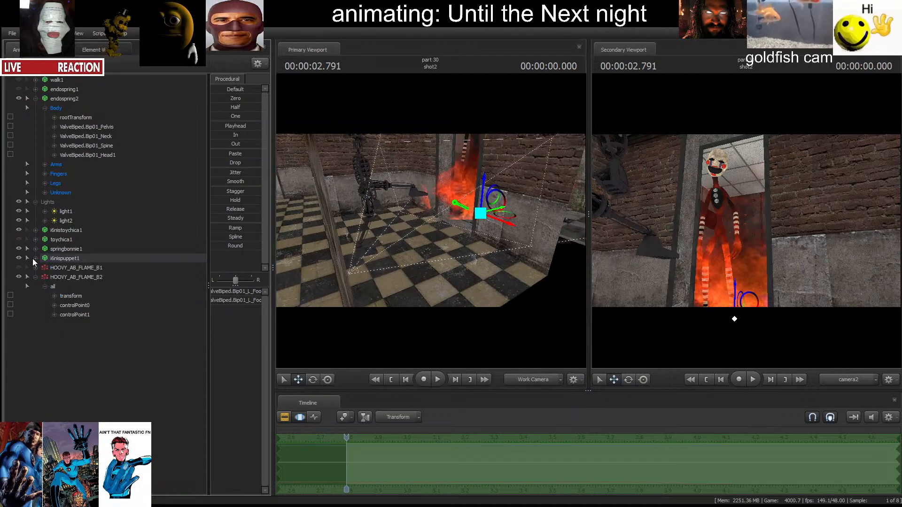
Bring endospring2's left foot control (RIG_ValveBiped.Bip01_L_Foot) down to the floor beneath its body, and play shot2 to check the walk.
click(45, 193)
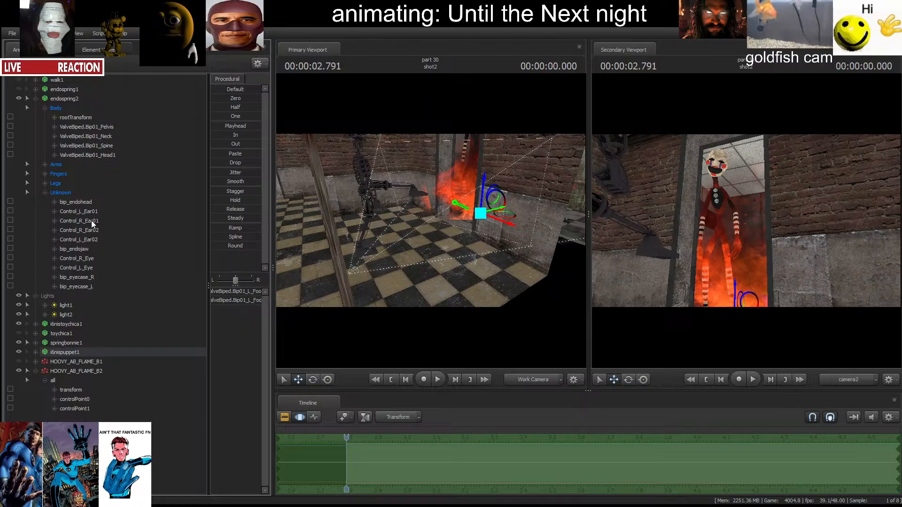
click(320, 263)
click(359, 244)
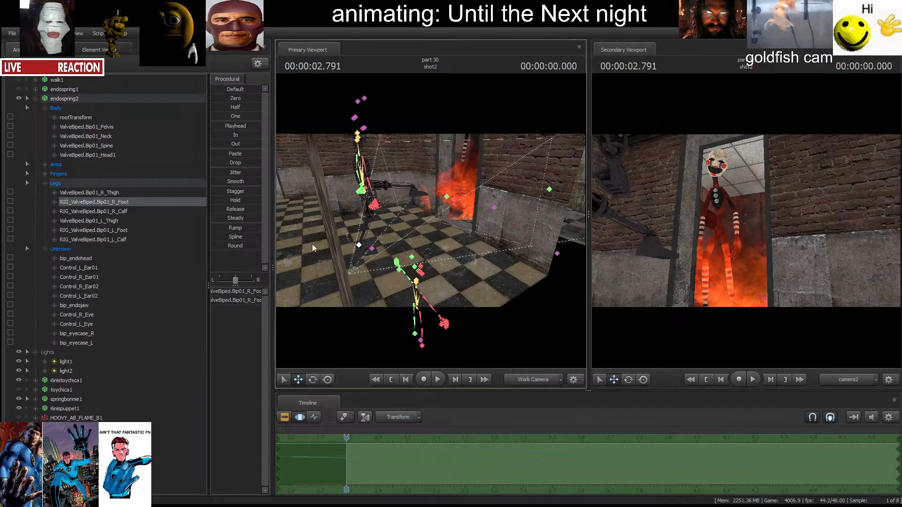
click(121, 230)
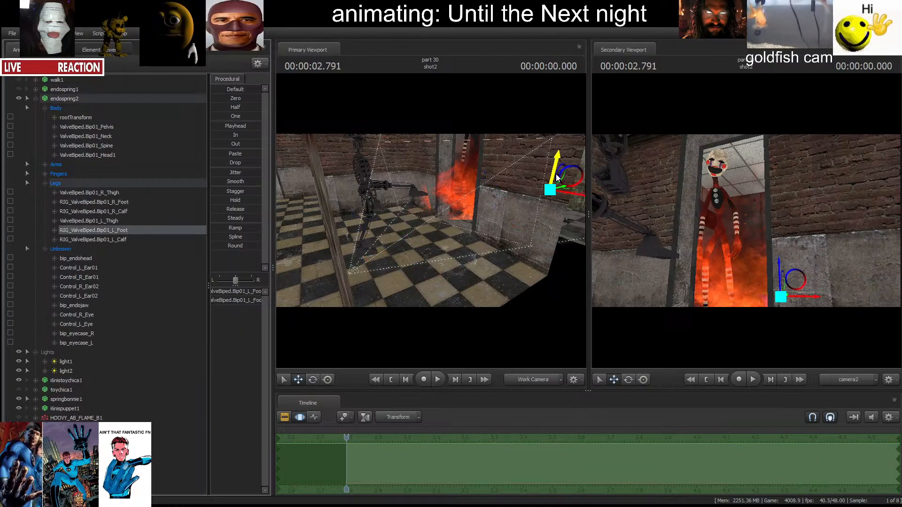
drag(560, 175, 382, 272)
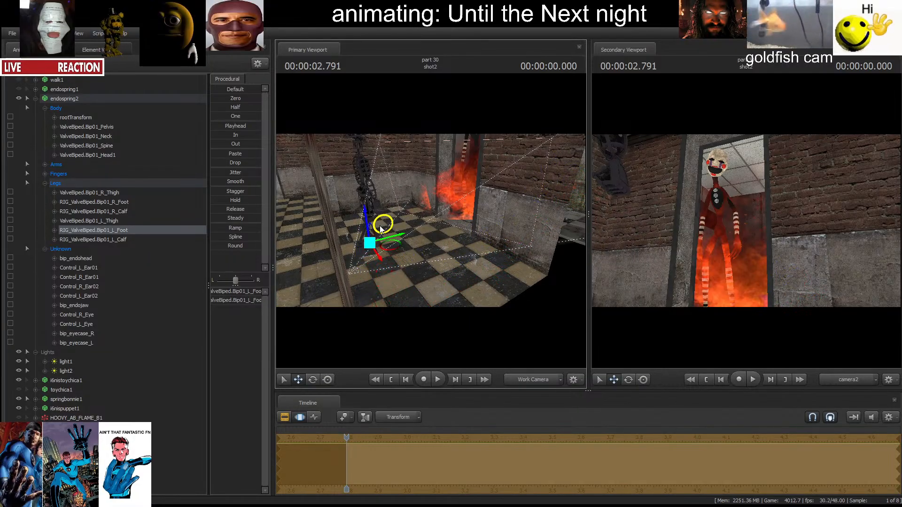
key(w)
drag(380, 226, 310, 230)
mouse_move(432, 219)
mouse_down()
mouse_move(425, 214)
mouse_move(431, 219)
mouse_up()
key(space)
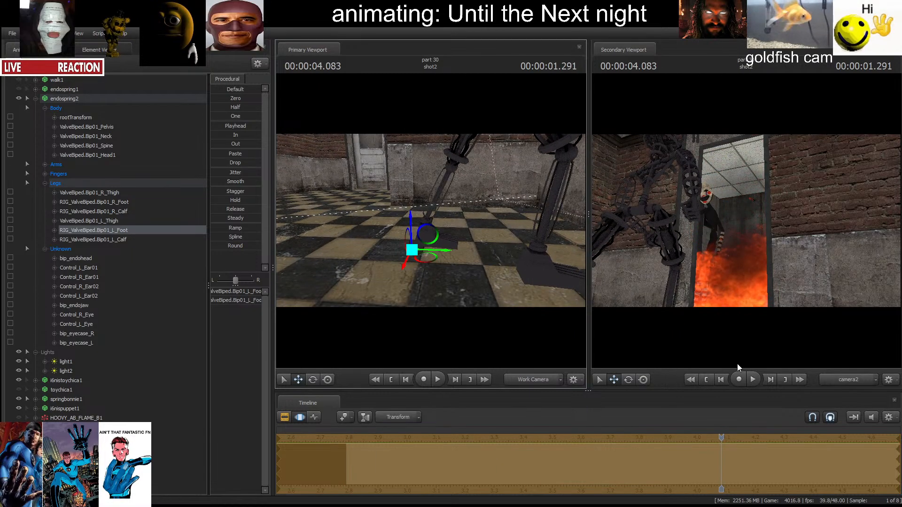
Play shot2 from its start, then move endospring2's left foot control along the hallway floor toward the doorway.
click(707, 380)
click(706, 381)
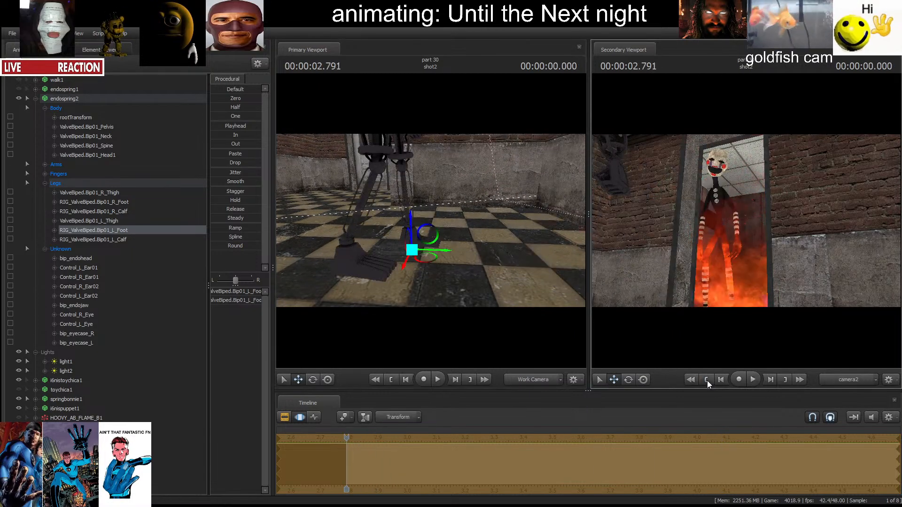
key(space)
click(707, 381)
drag(431, 219, 432, 219)
key(space)
key(space)
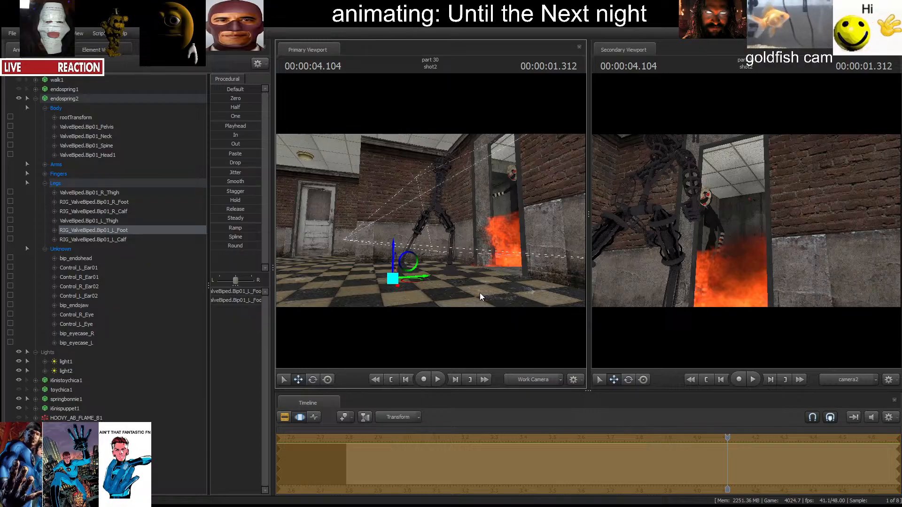
drag(414, 262, 434, 253)
Play shot2 repeatedly from its start, without and with scene lighting, to check endospring2's walk past the doorway.
click(705, 379)
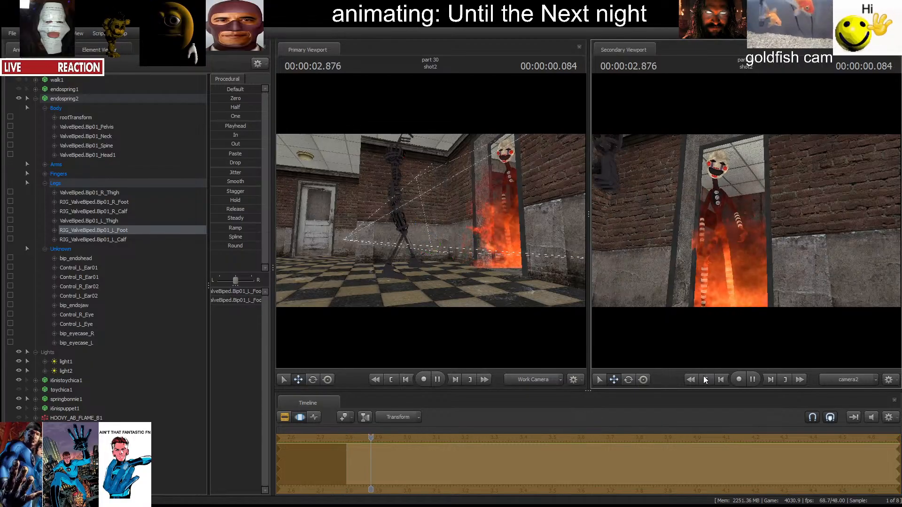
key(space)
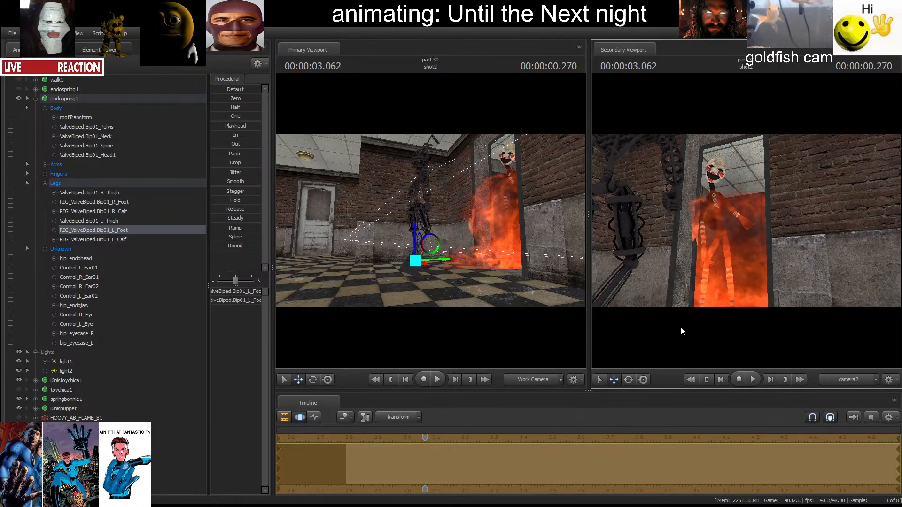
key(space)
key(space)
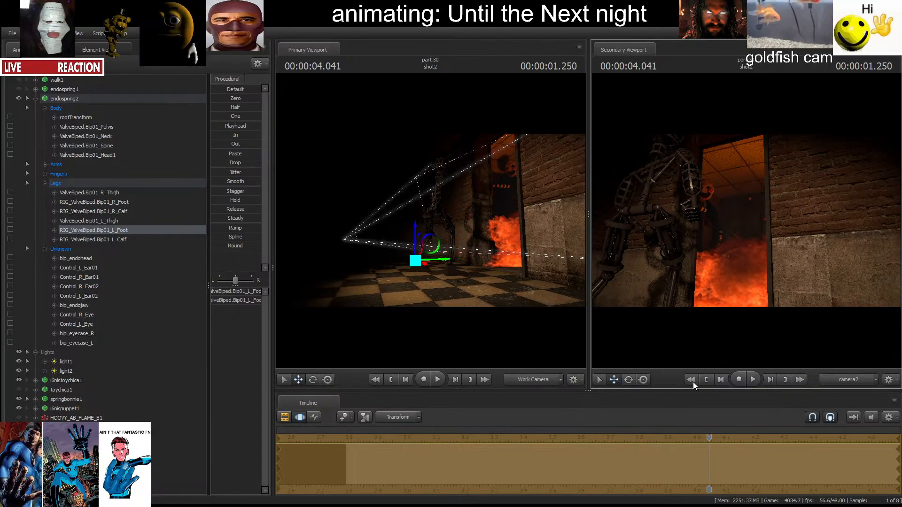
click(706, 379)
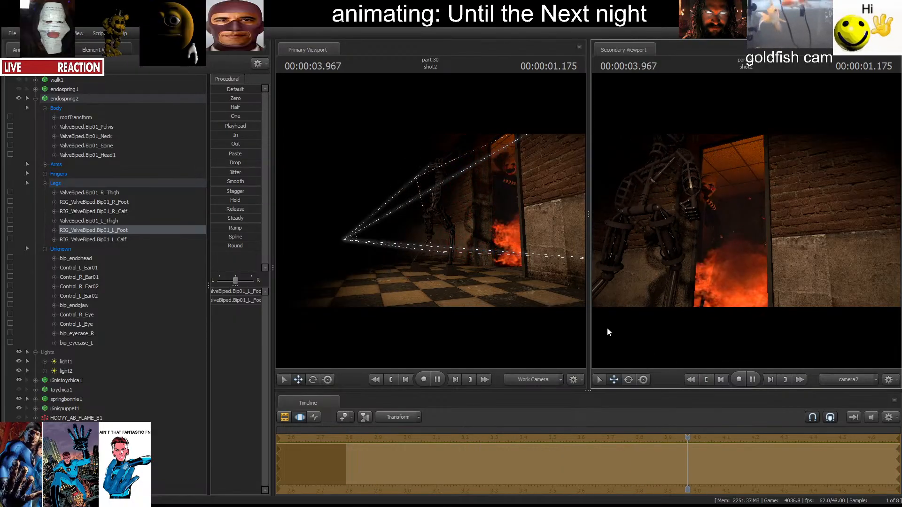
key(space)
click(704, 379)
key(space)
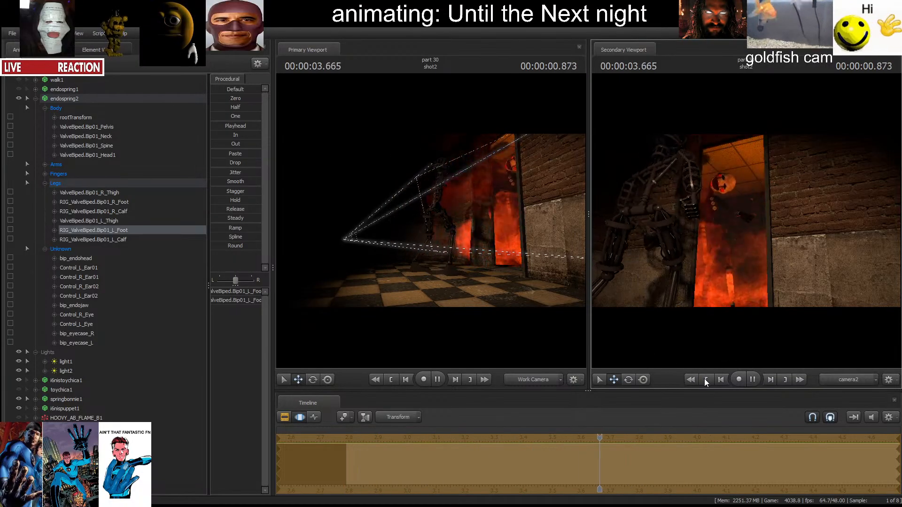
key(space)
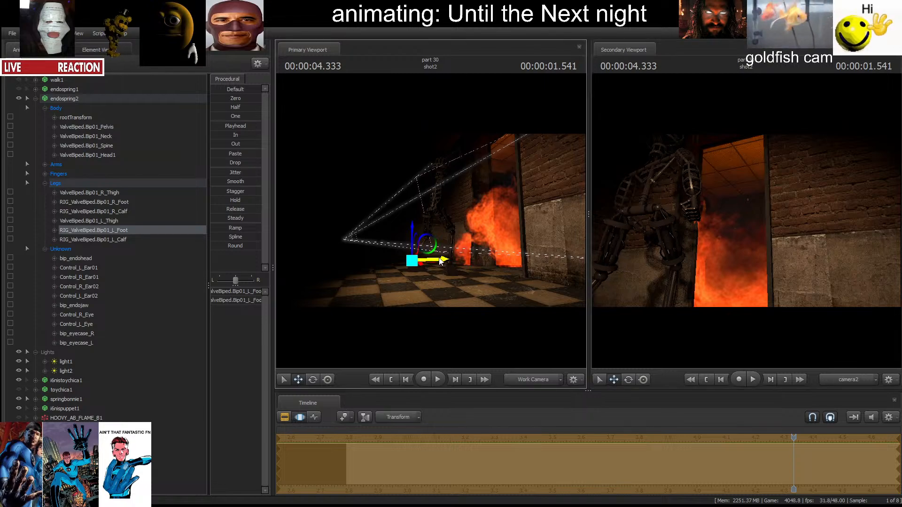
Try moving all of endospring2's controls back along the hallway away from the doorway, and play shot2 to check.
key(r)
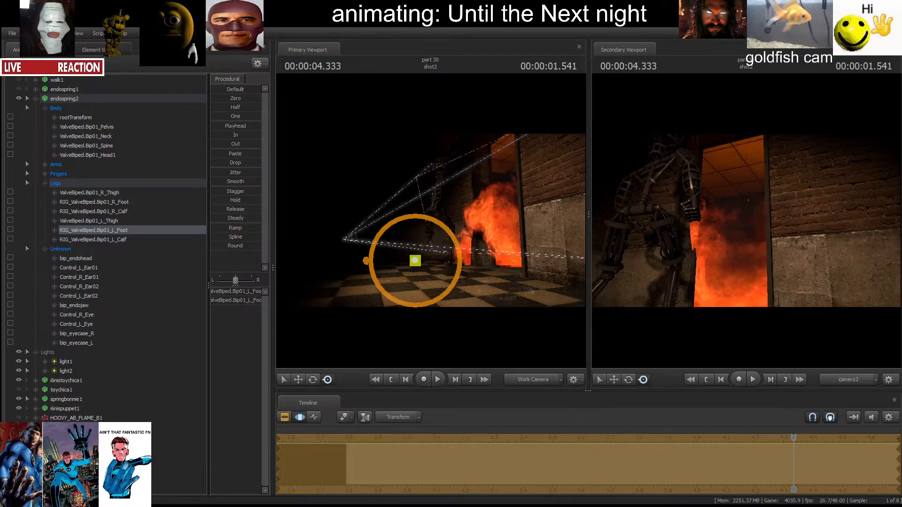
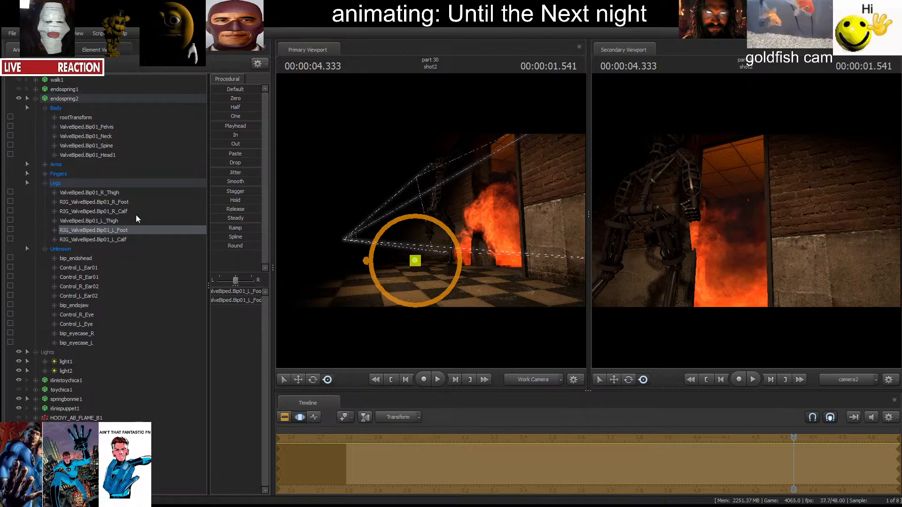
click(83, 100)
key(w)
drag(413, 277, 378, 274)
key(space)
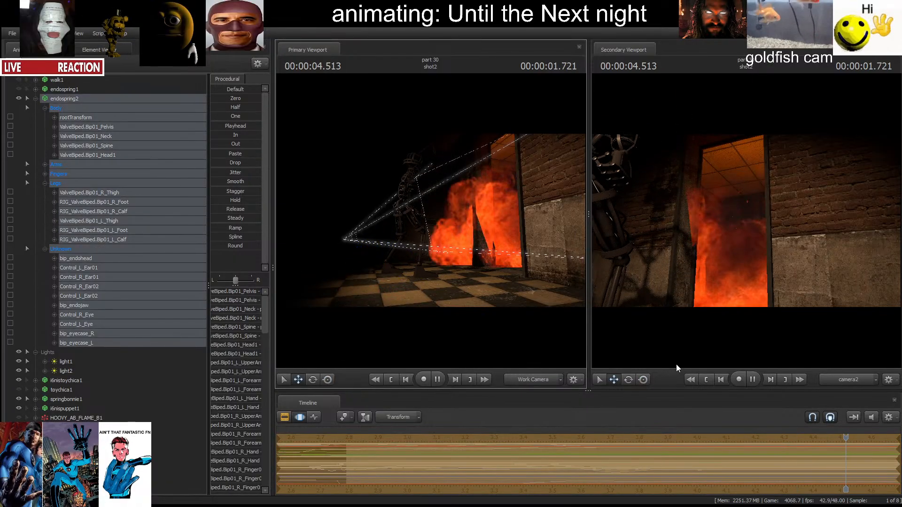
key(space)
click(706, 380)
key(space)
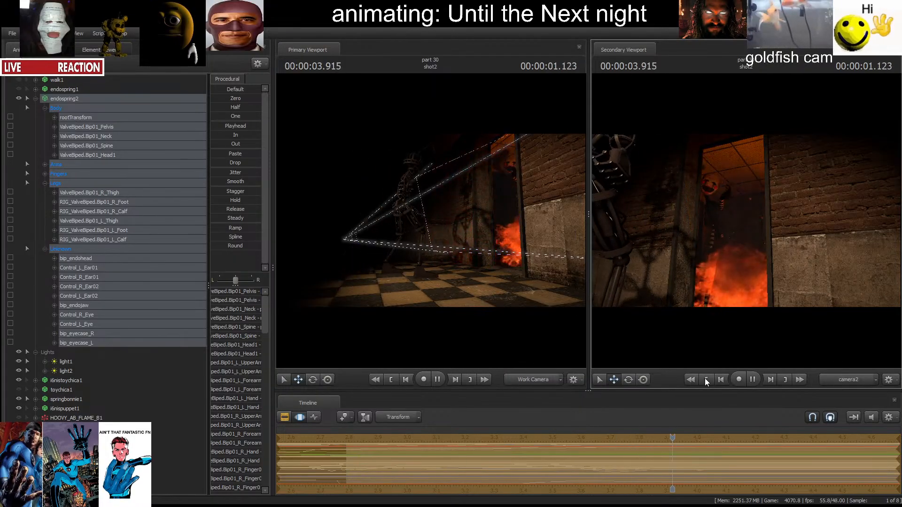
click(704, 379)
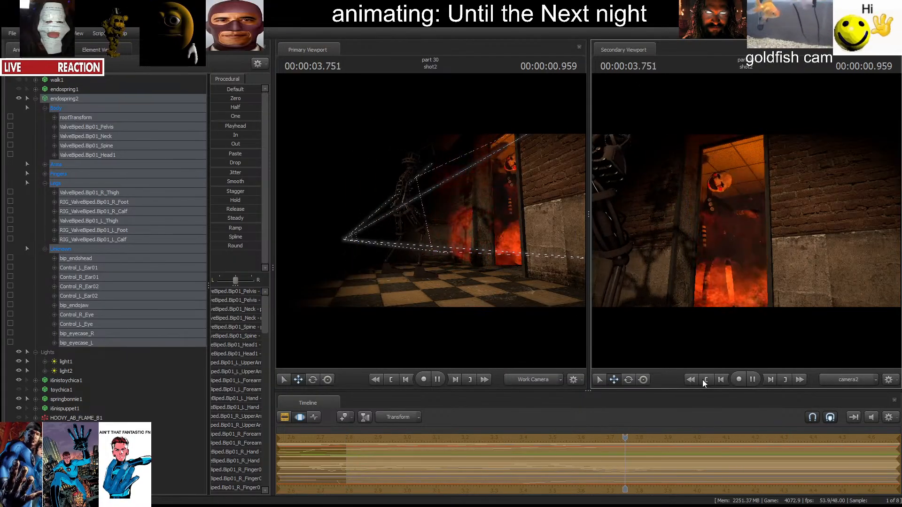
key(space)
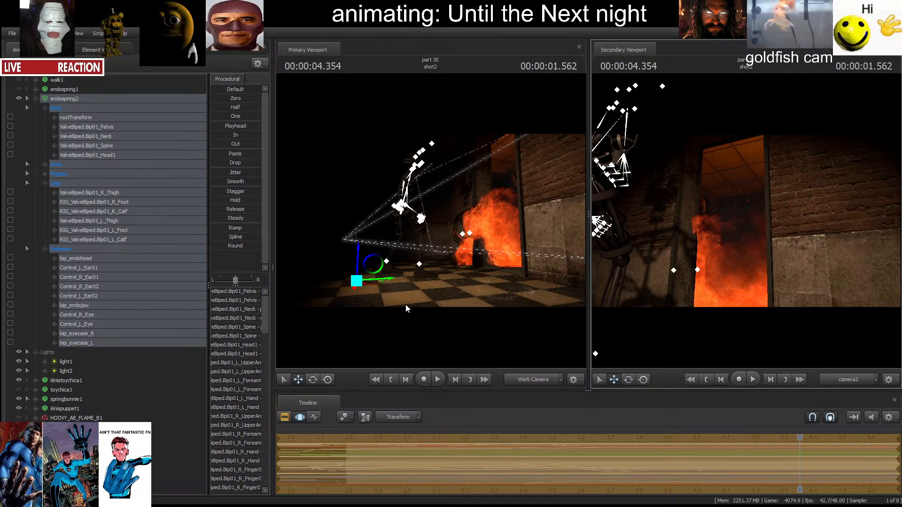
Return all of endospring2's controls toward the doorway in the Motion Editor, and replay shot2.
key(F4)
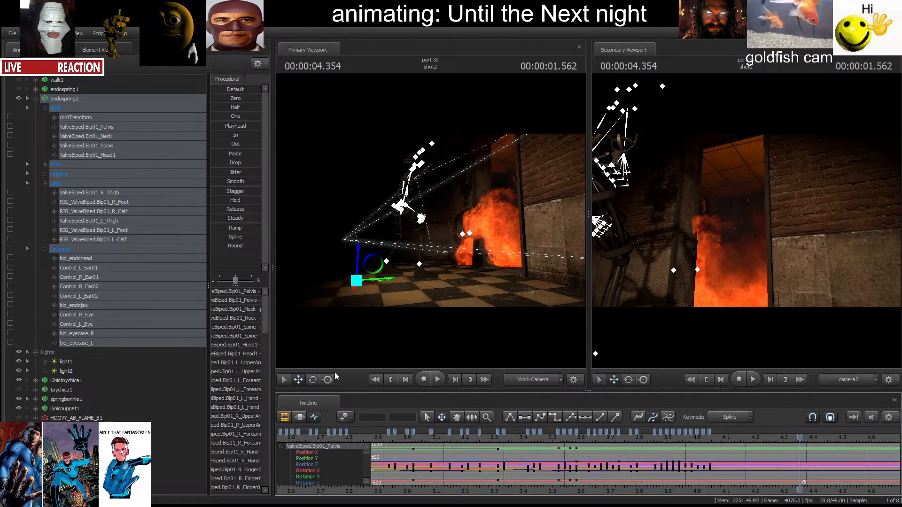
click(300, 417)
drag(388, 279, 421, 282)
click(708, 379)
key(space)
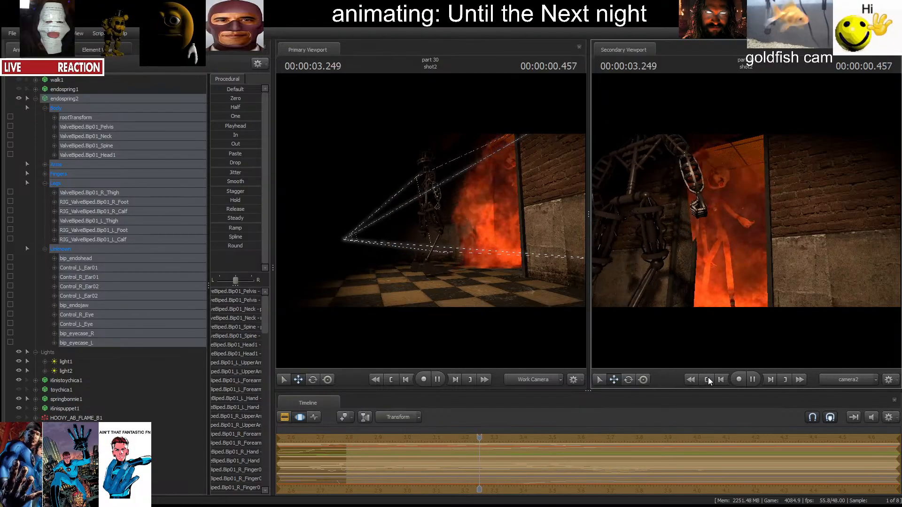
key(space)
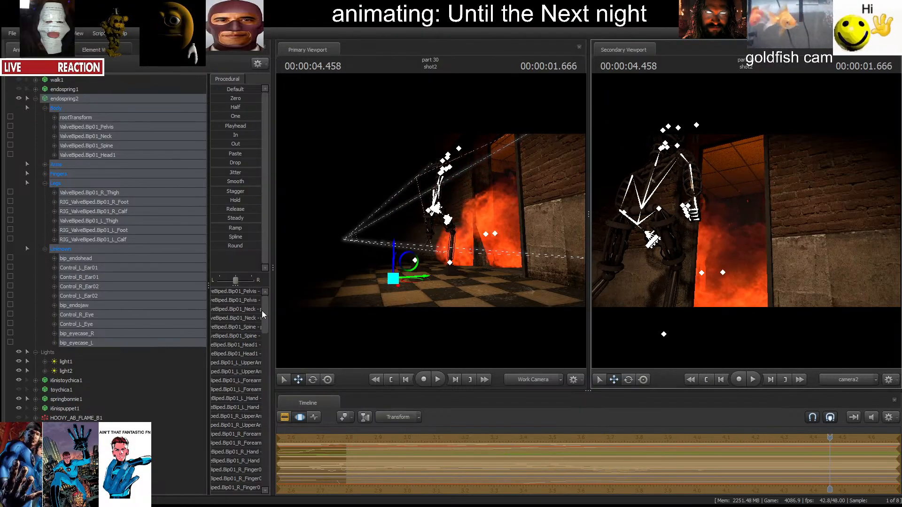
Isolate the ValveBiped.Bip01_Pelvis curves in the Graph Editor and keyframe the pelvis at 4.125 s, past its last walk keys.
click(707, 380)
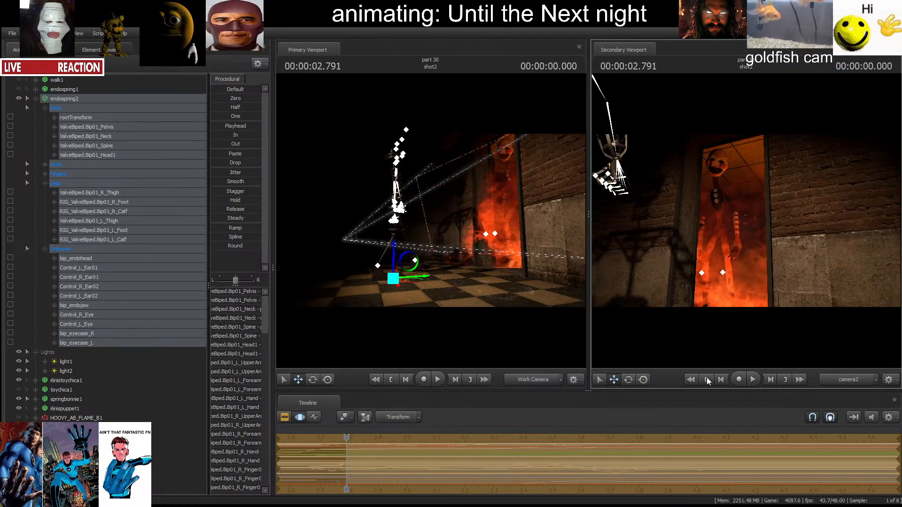
click(284, 418)
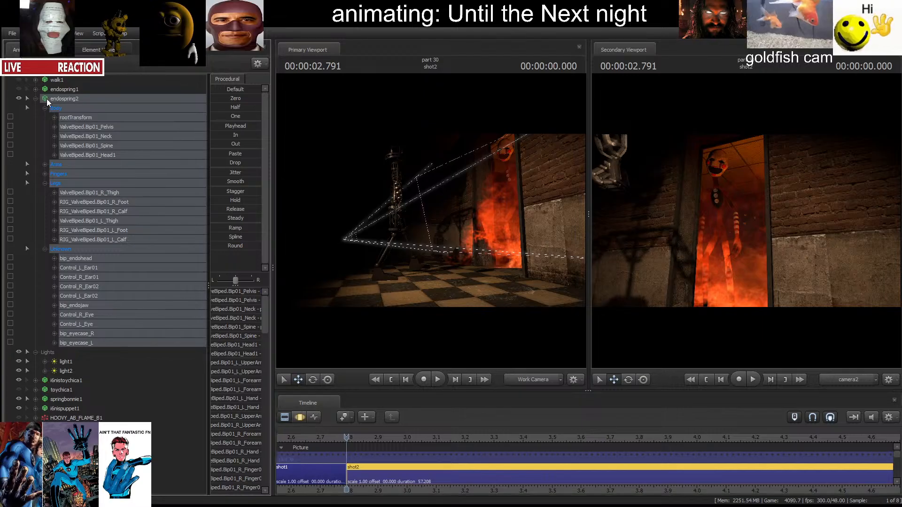
click(315, 418)
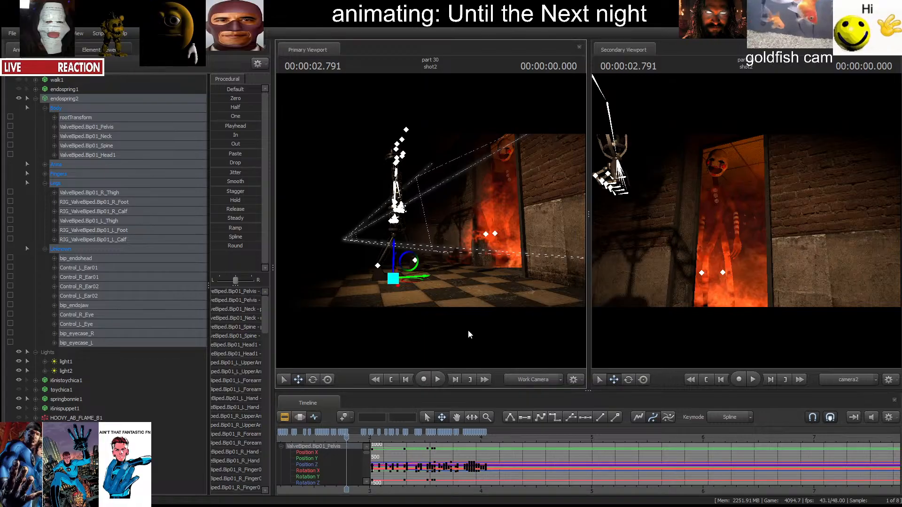
scroll(503, 470, up, 3)
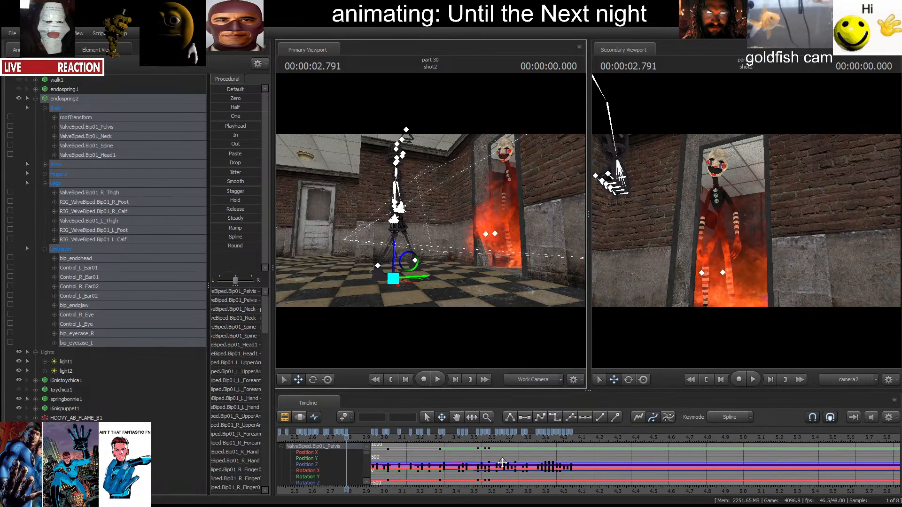
drag(467, 302, 437, 261)
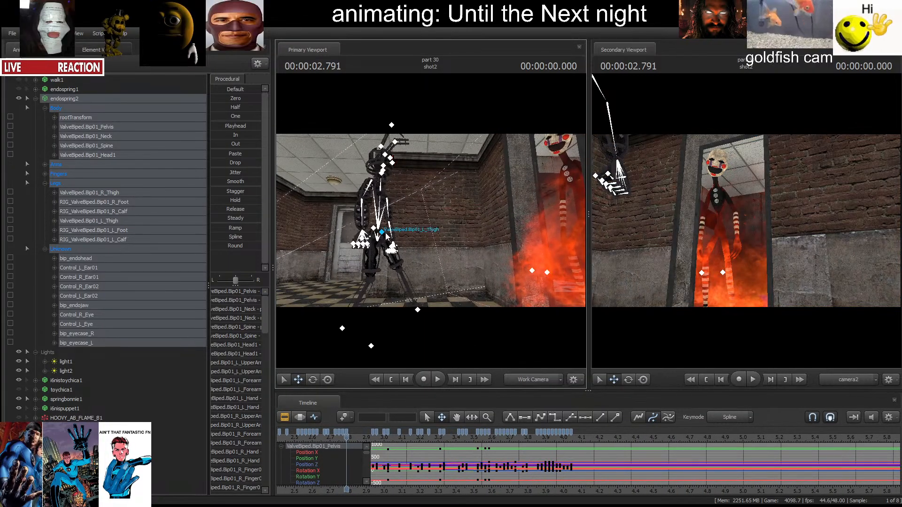
ctrl+click(380, 231)
click(563, 438)
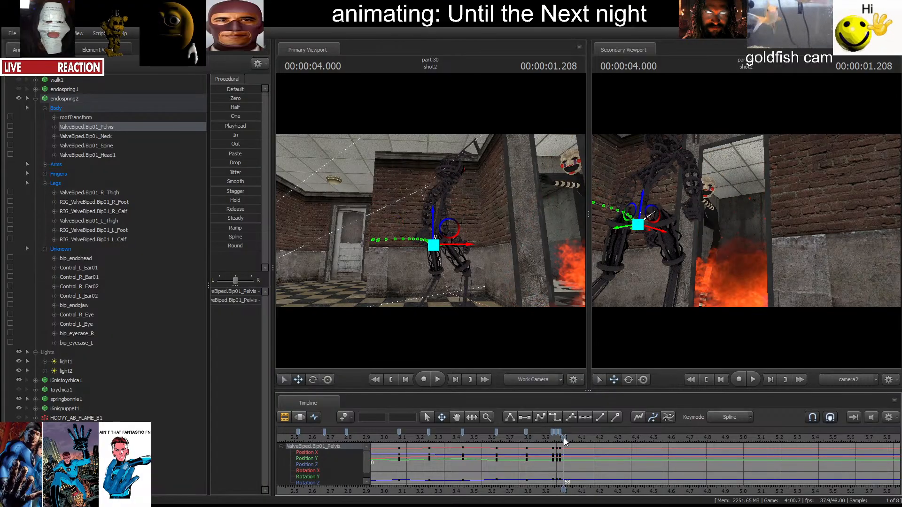
key(Right)
key(Right)
key(Right)
scroll(609, 455, down, 2)
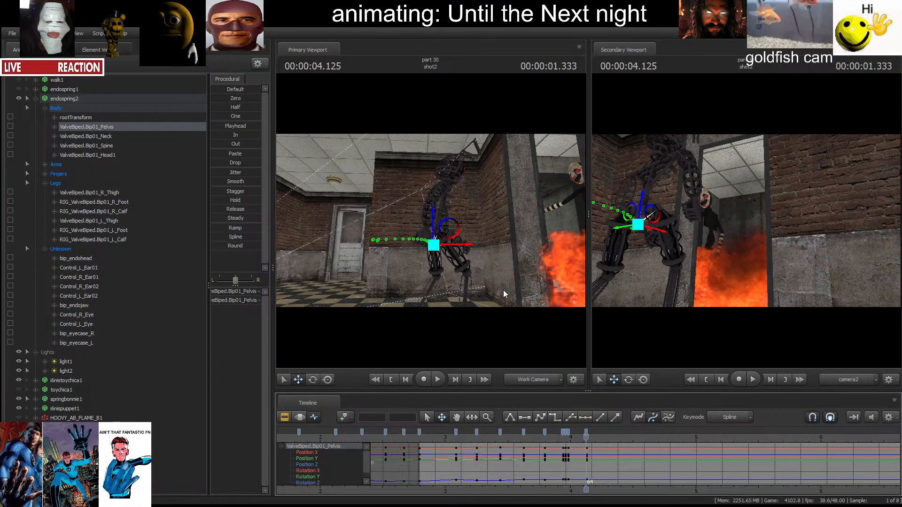
drag(503, 295, 431, 222)
Move endospring2's pelvis forward along the hallway at 4.250 s to continue the walk.
key(Right)
key(Right)
key(Right)
key(Right)
key(Right)
key(Right)
drag(446, 190, 473, 190)
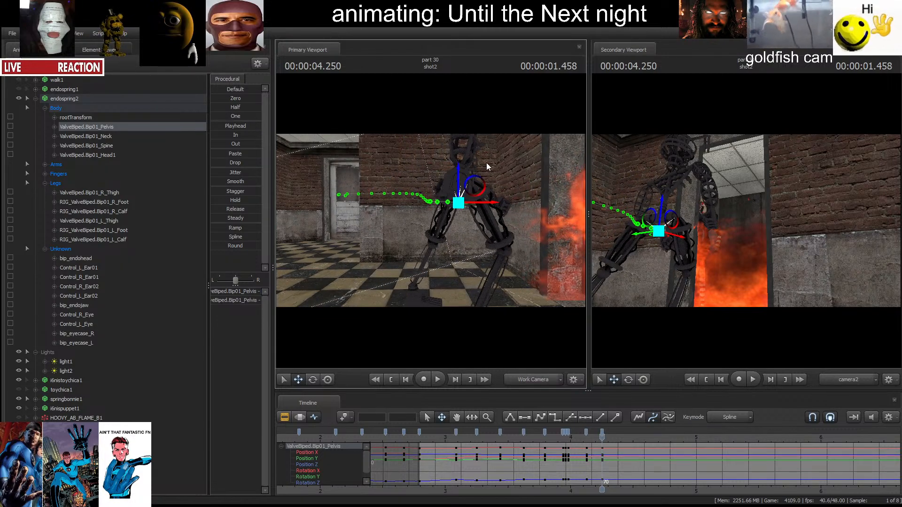
Move endospring2's pelvis farther toward the doorway at 4.458 s and rotate it to turn the body.
drag(444, 206, 414, 214)
key(Right)
key(Right)
key(Right)
key(Right)
key(Right)
key(Right)
key(Right)
key(Right)
key(Right)
key(Right)
drag(421, 173, 447, 164)
key(r)
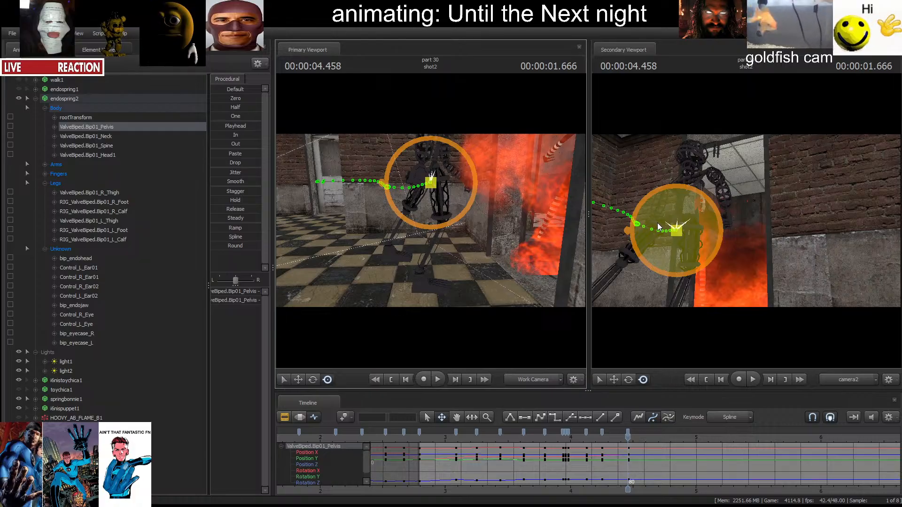
key(e)
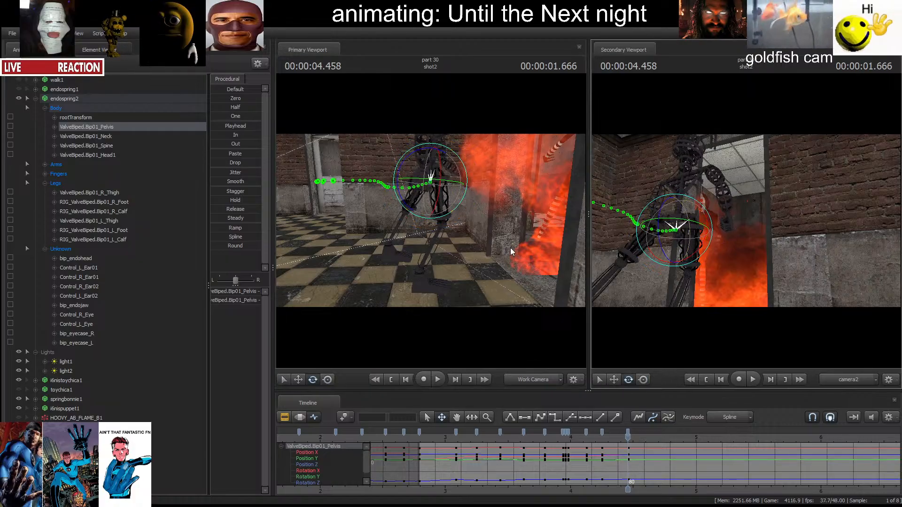
Shift endospring2's pelvis slightly forward at 4.604 s and adjust its rotation.
drag(511, 248, 491, 242)
key(Right)
key(Right)
key(Right)
key(Right)
key(Right)
key(Right)
key(Right)
key(w)
drag(437, 169, 445, 168)
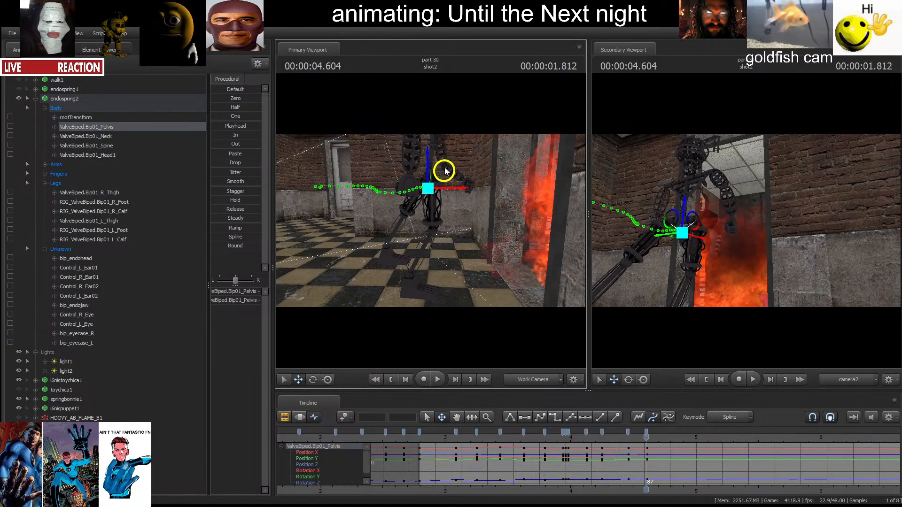
key(e)
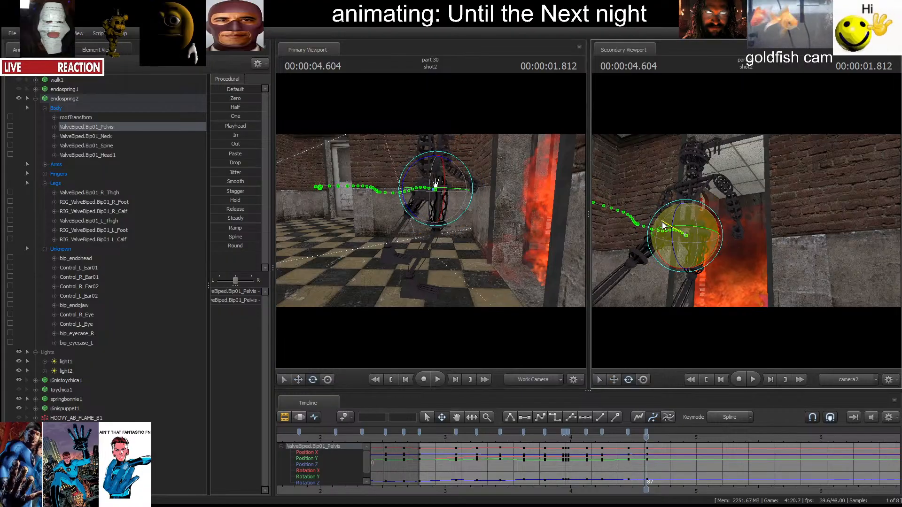
Move endospring2's pelvis a little farther toward the doorway at 4.875 s and rotate it.
key(Right)
key(Right)
key(Right)
key(Right)
key(Right)
key(Right)
key(Right)
key(Right)
key(Right)
key(Right)
key(Right)
key(Right)
key(Right)
key(w)
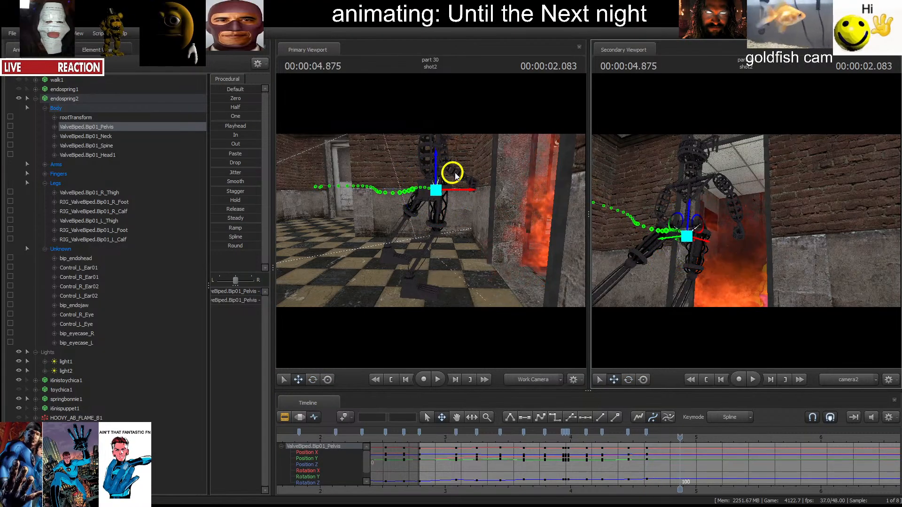
key(e)
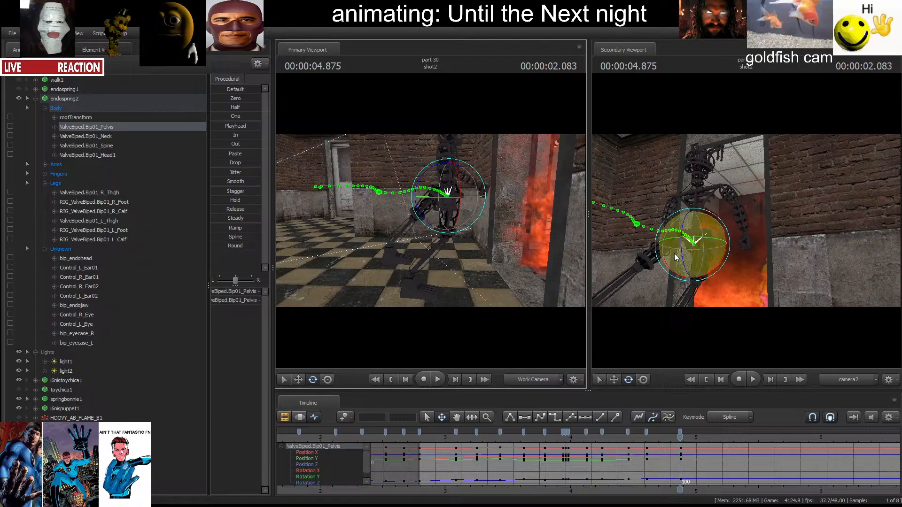
Keyframe small rotations of endospring2's pelvis at 5.020 s and 5.187 s to settle the body.
key(Right)
key(Right)
key(Right)
key(Right)
key(Right)
key(Right)
key(Right)
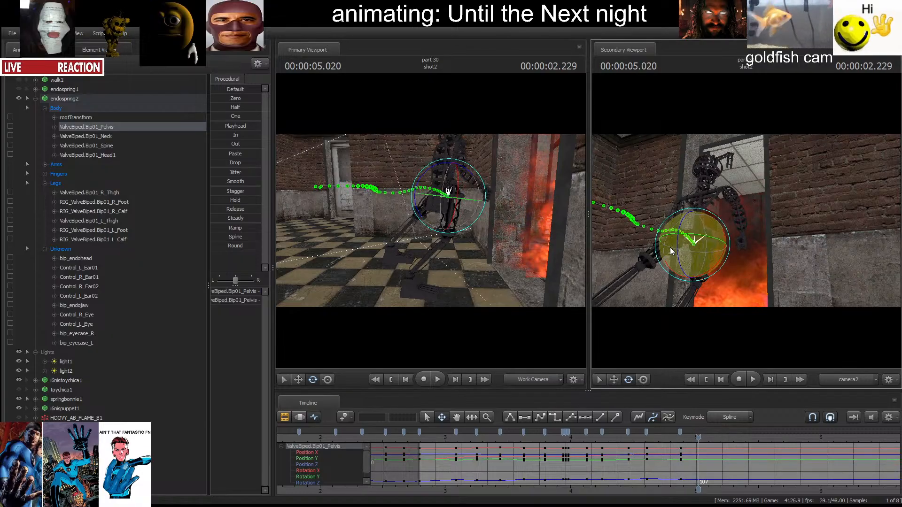
key(Right)
key(Right)
key(Right)
key(Right)
key(Right)
key(Right)
key(Right)
key(Right)
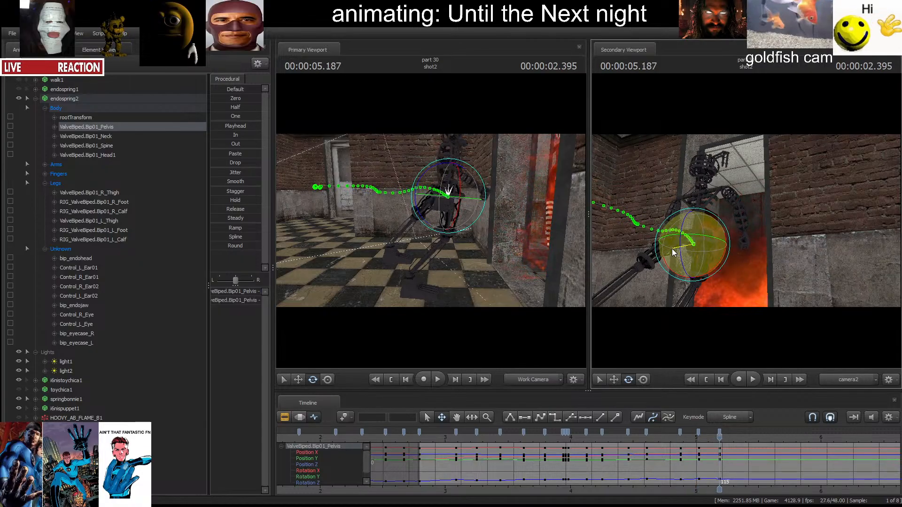
Play shot2 to check endospring2's extended pelvis motion at the doorway.
click(552, 438)
key(space)
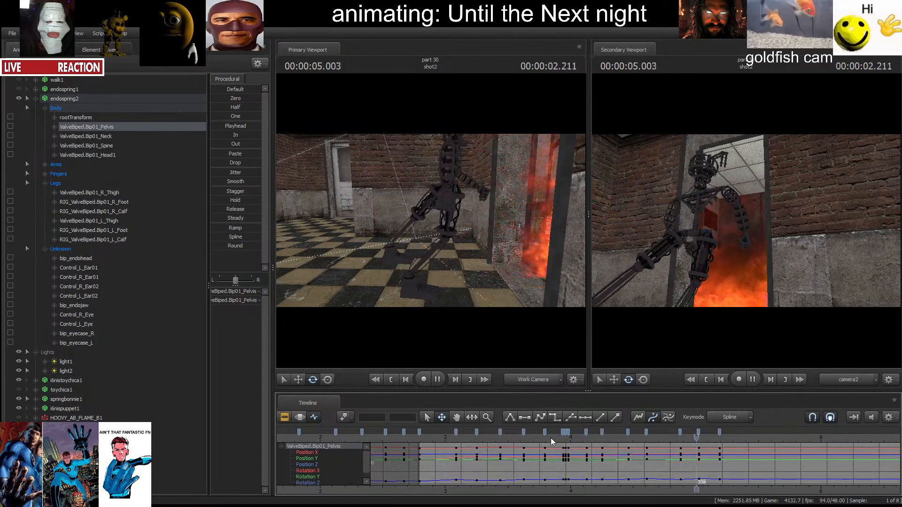
click(707, 380)
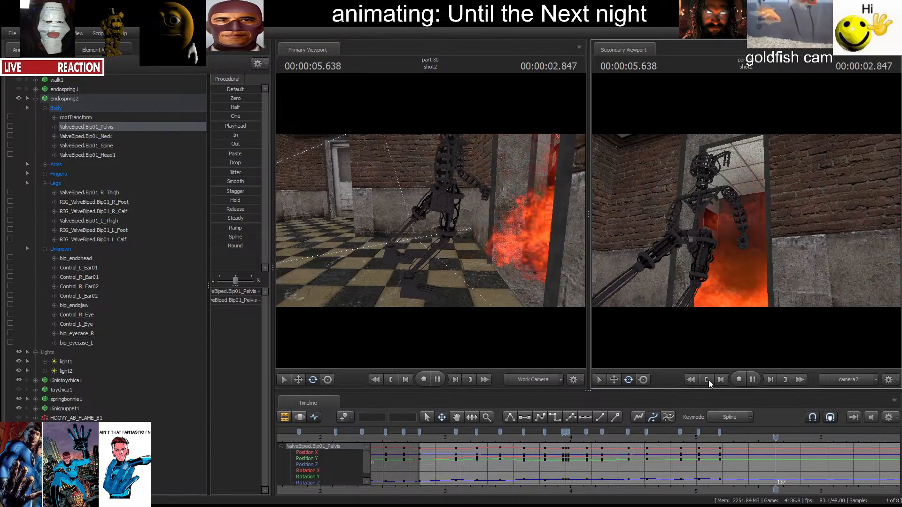
Select endospring2's left foot and delete its keyframe at the start of shot2.
key(space)
click(562, 441)
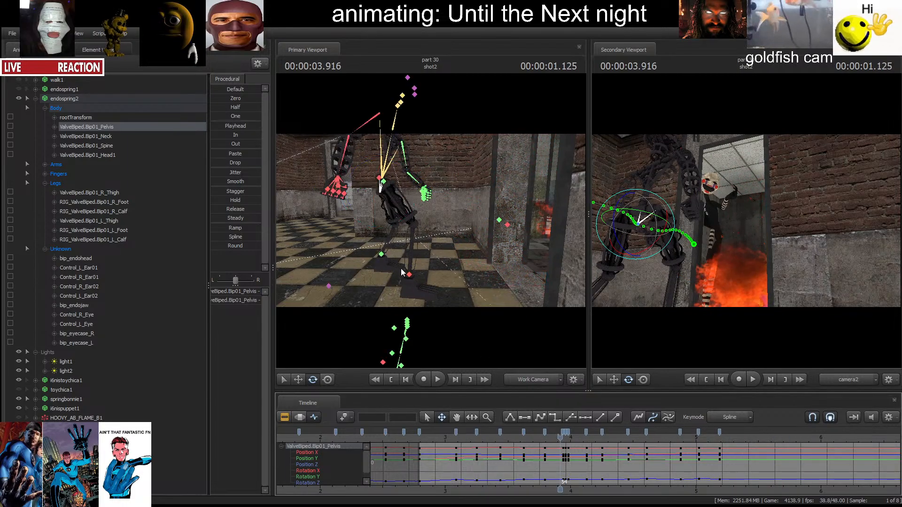
click(385, 258)
key(space)
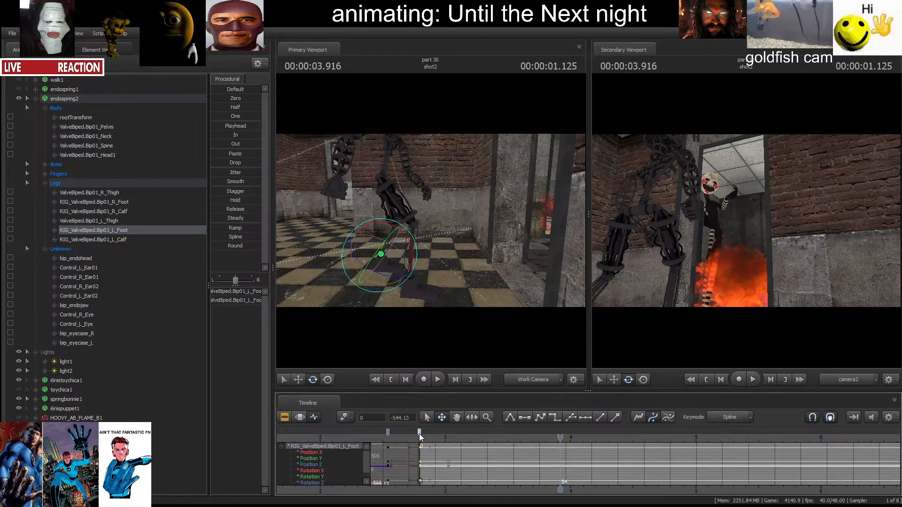
key(space)
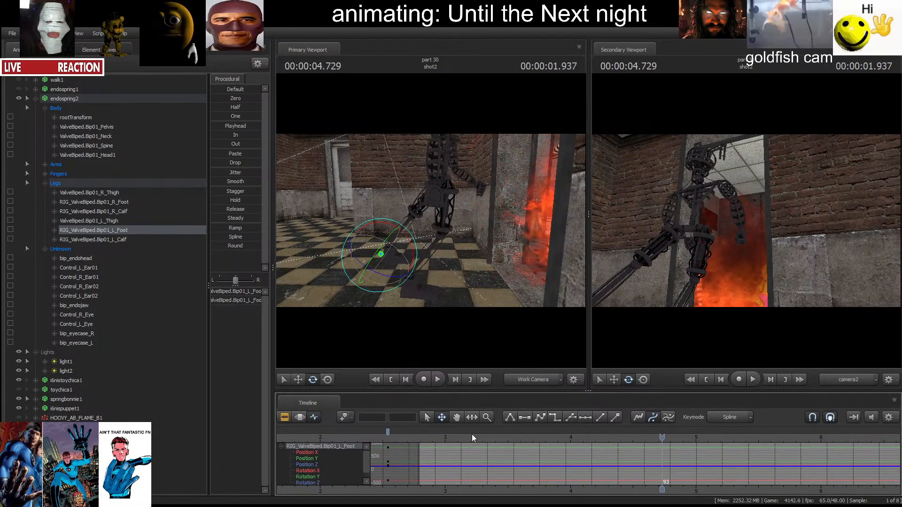
Play shot2 to find where the step begins and keyframe endospring2's planted left foot at 4.166 s.
click(703, 377)
key(space)
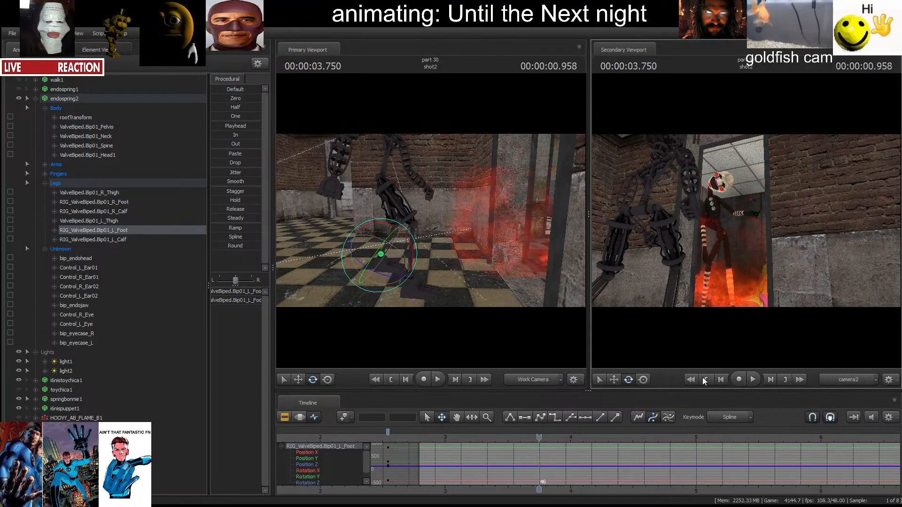
key(space)
key(space)
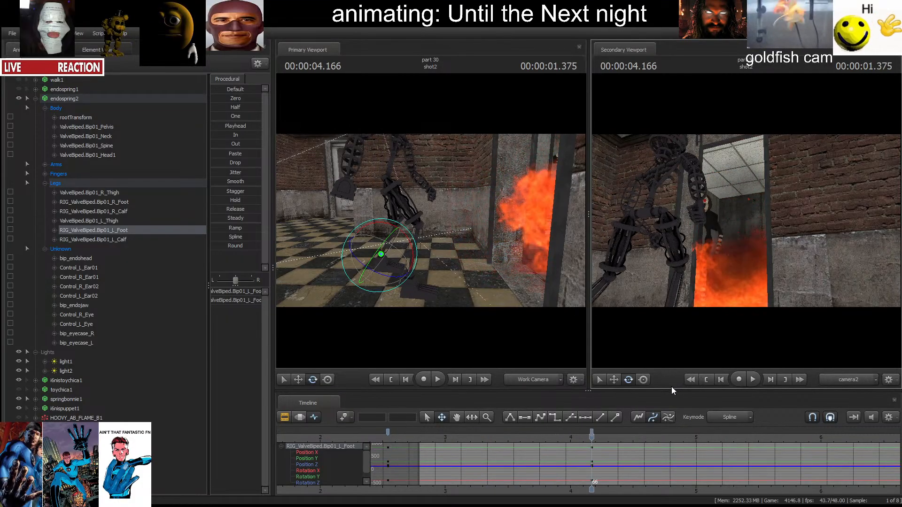
key(space)
Move endospring2's left foot forward toward the doorway, keyframing the end of the step at 4.875 s.
click(299, 380)
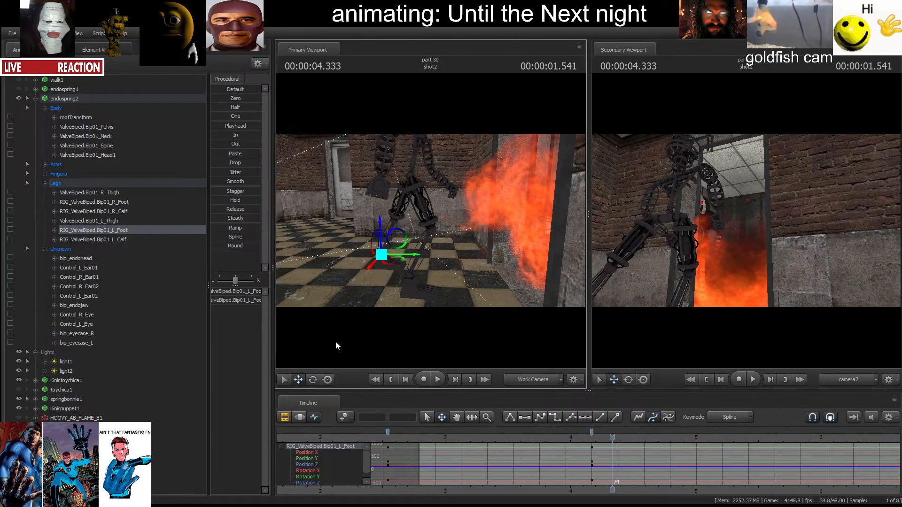
key(space)
key(space)
drag(410, 255, 497, 258)
key(space)
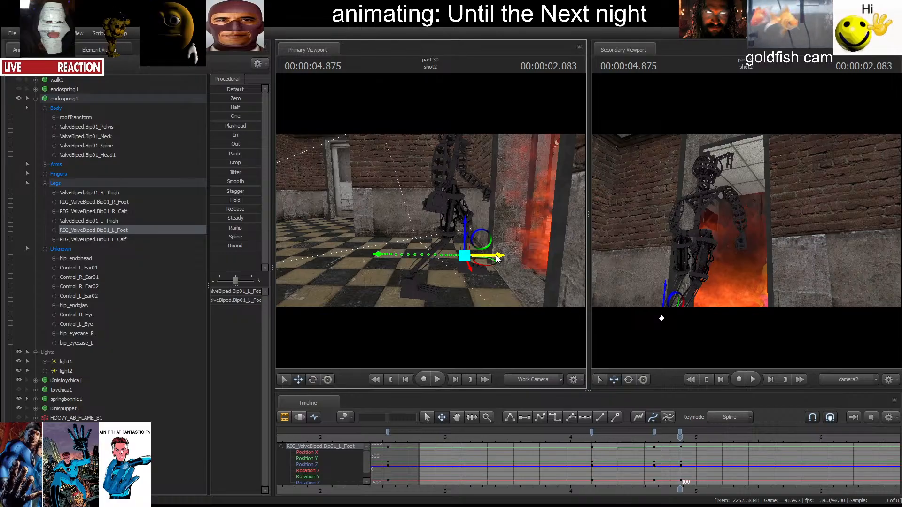
Play back the left foot's step to check its timing, then return to the start of shot2.
key(space)
click(590, 438)
key(space)
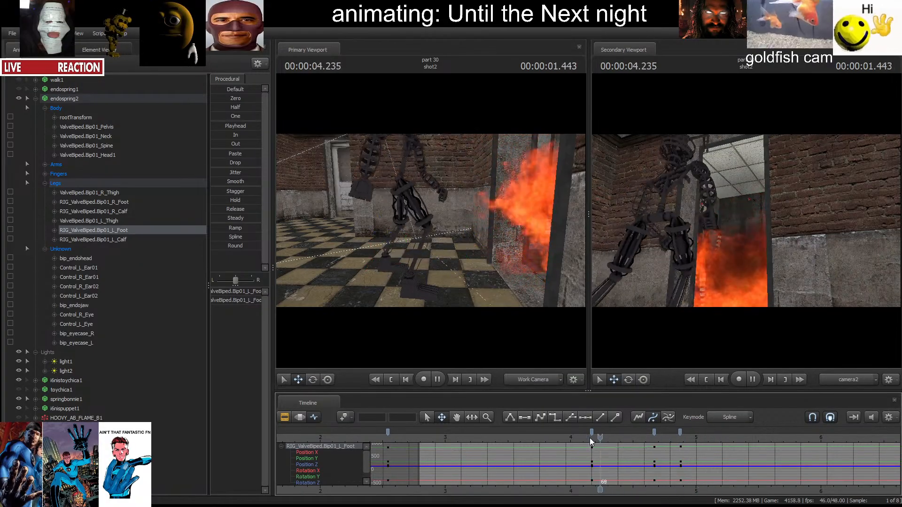
key(space)
key(space)
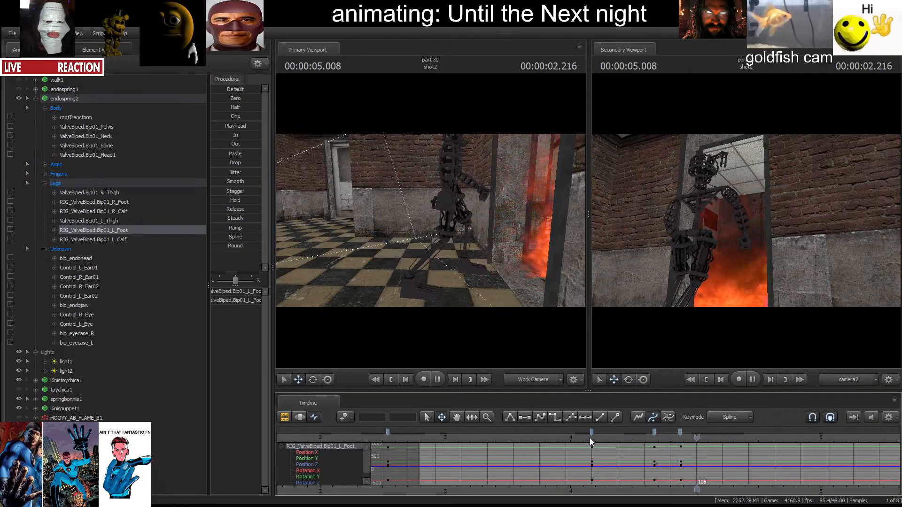
click(706, 380)
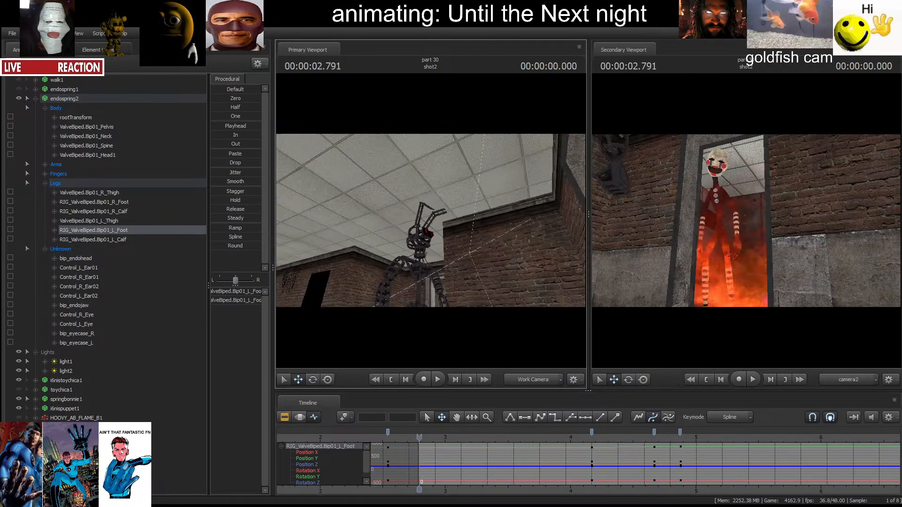
Keyframe a series of rotations on endospring2's spine from about 4 s to 5.2 s to extend its walking sway.
drag(442, 288, 443, 291)
ctrl+click(410, 225)
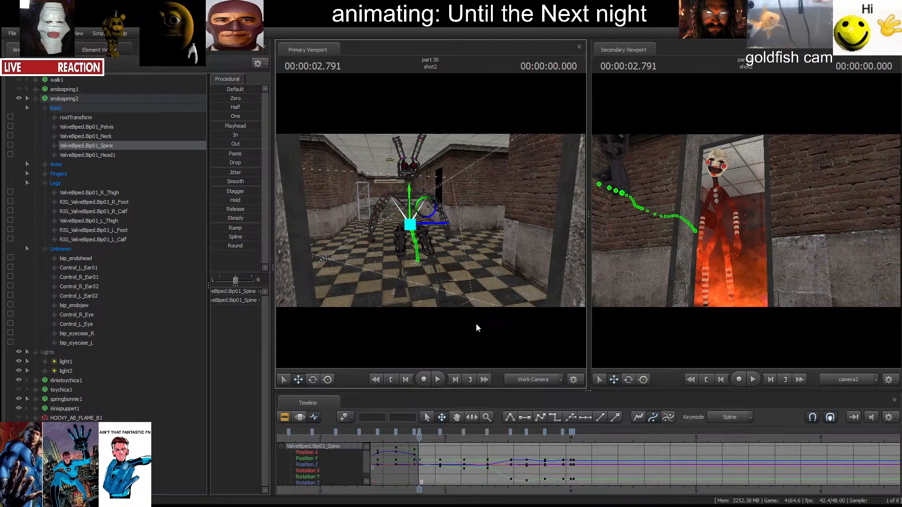
click(576, 438)
drag(522, 291, 420, 257)
key(r)
key(space)
key(space)
key(space)
key(space)
key(space)
key(space)
key(space)
key(space)
key(space)
key(space)
key(space)
key(space)
key(space)
key(space)
key(space)
Play shot2 from its start and examine endospring2's spine motion up close in the hallway.
click(600, 438)
key(space)
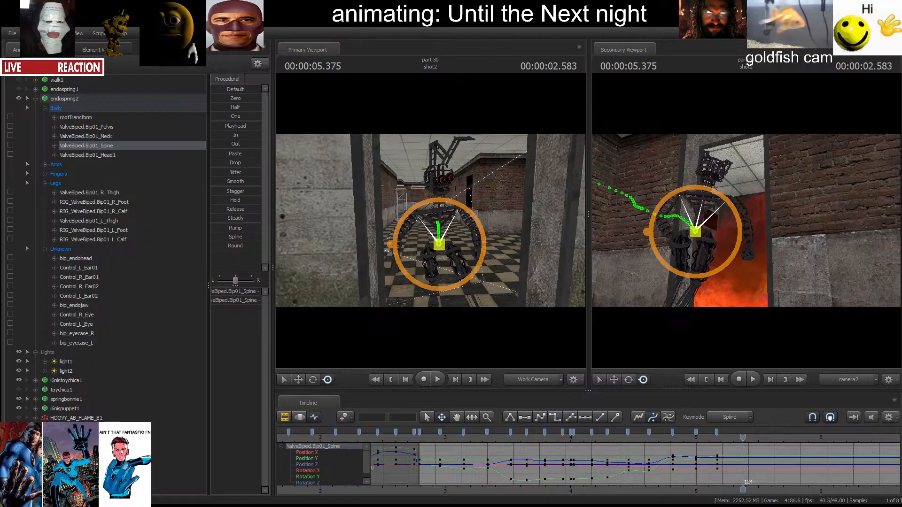
click(391, 380)
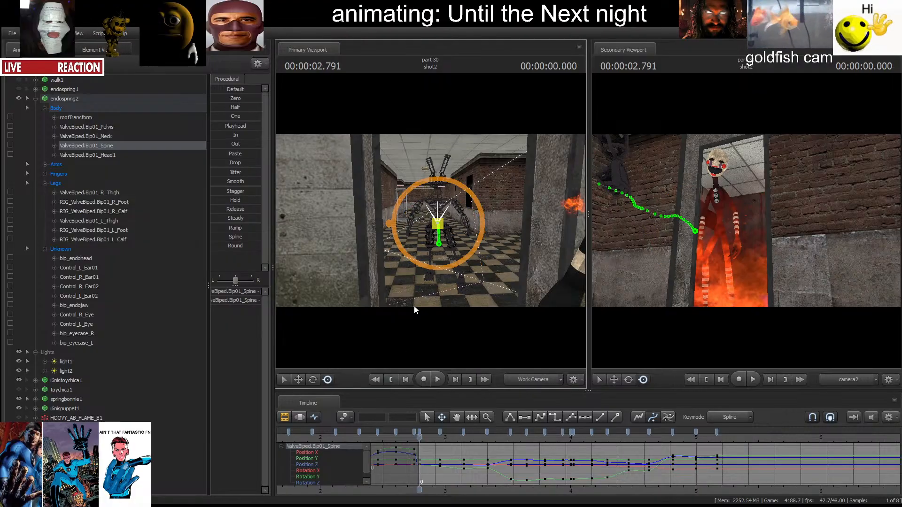
right_drag(416, 308, 416, 308)
key(space)
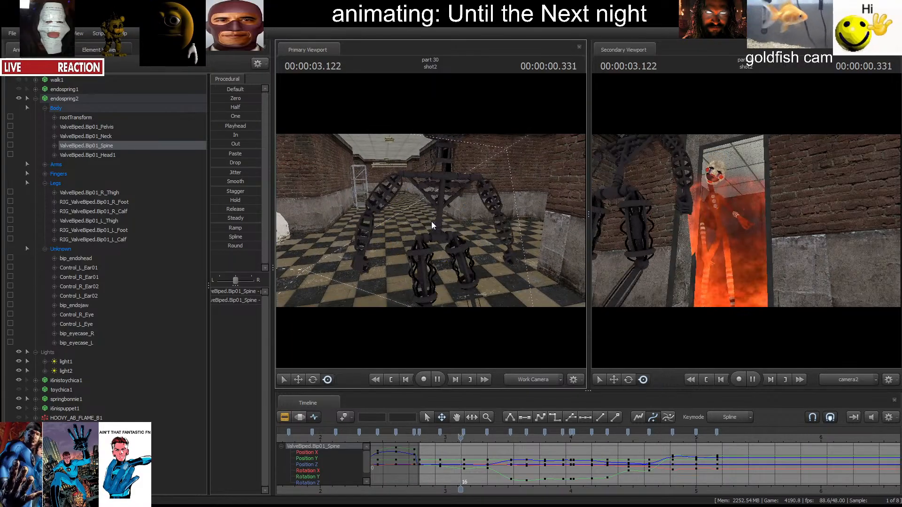
drag(425, 227, 426, 227)
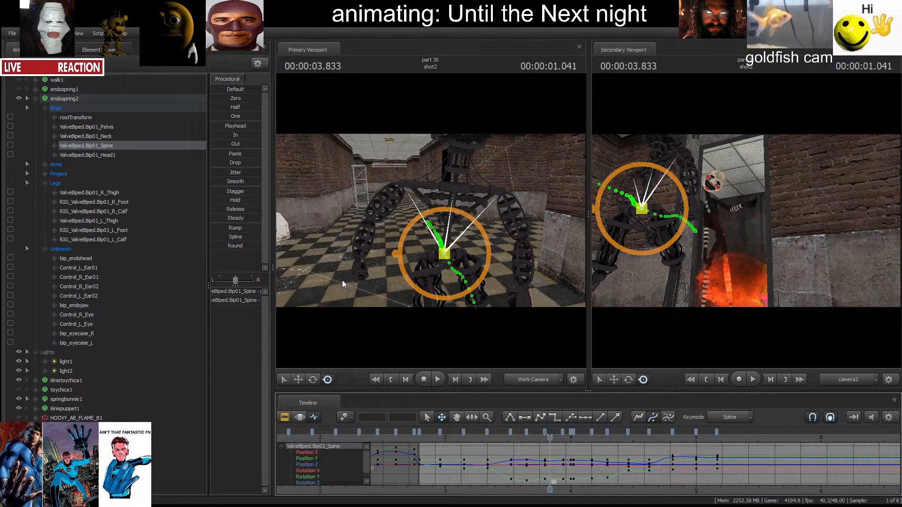
drag(342, 283, 342, 284)
drag(432, 222, 424, 217)
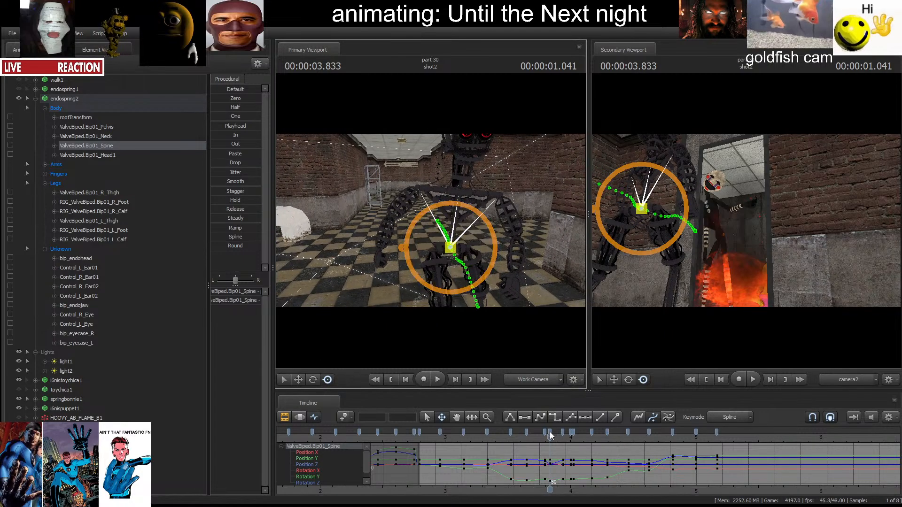
Select endospring2's right upper arm and keyframe its pose at about 4.083 s.
click(413, 196)
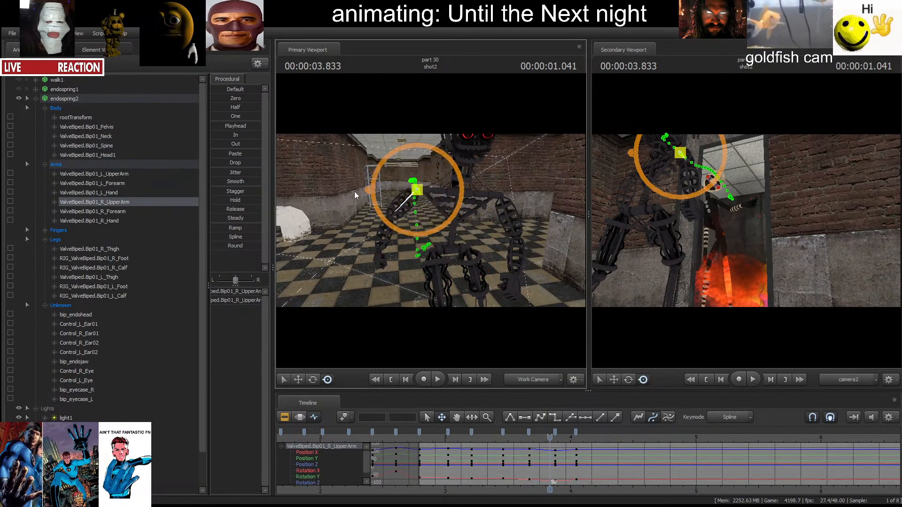
key(s)
drag(356, 195, 356, 195)
drag(551, 436, 582, 435)
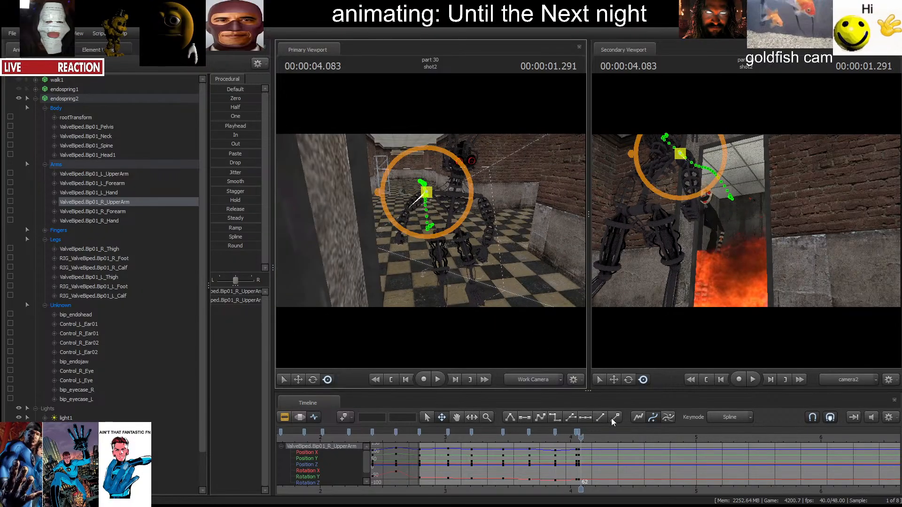
Keyframe successive rotations of endospring2's right upper arm up to 5.229 s so the arm swings through the added steps.
key(Right)
key(Right)
key(Right)
key(Right)
key(Right)
key(Right)
key(Right)
drag(581, 286, 437, 243)
key(space)
key(space)
key(space)
key(space)
key(Right)
key(Right)
key(Right)
key(Right)
key(Right)
key(Right)
key(Right)
key(space)
key(space)
key(space)
key(space)
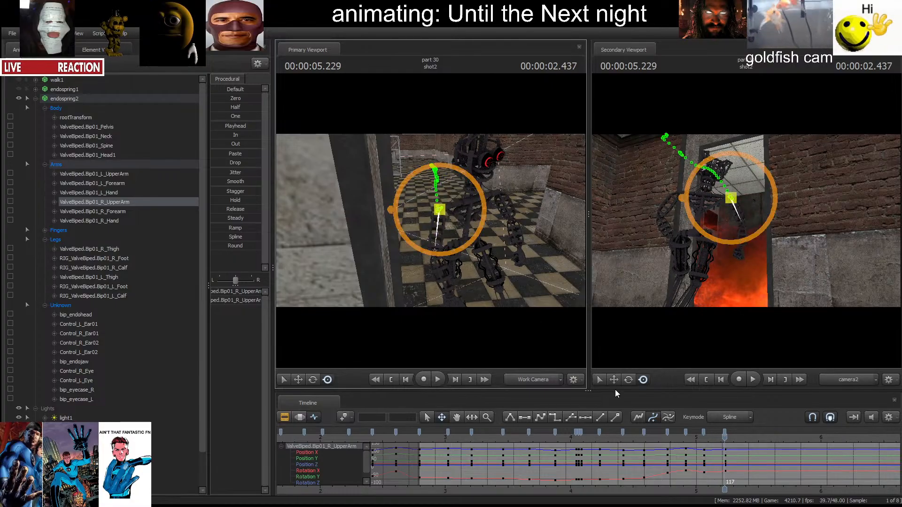
Play back the right upper arm's swing and return to 4.062 s.
click(585, 439)
key(space)
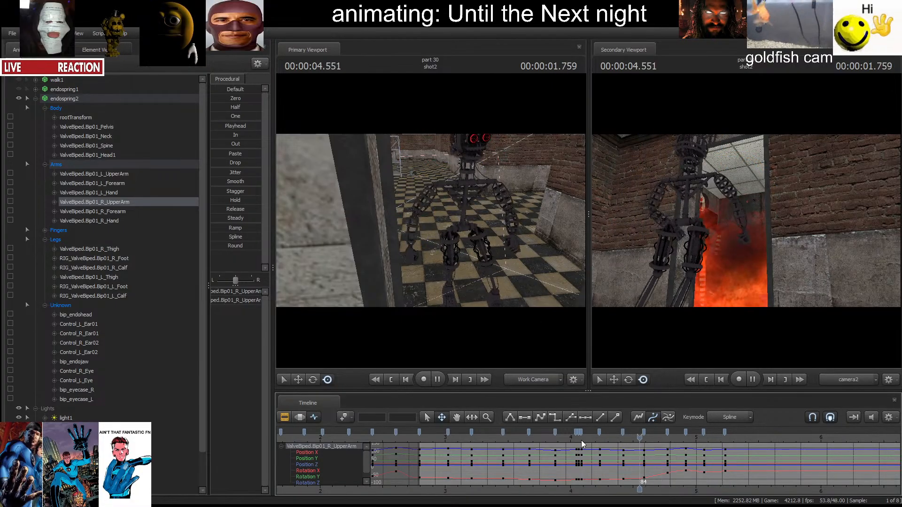
key(space)
click(580, 440)
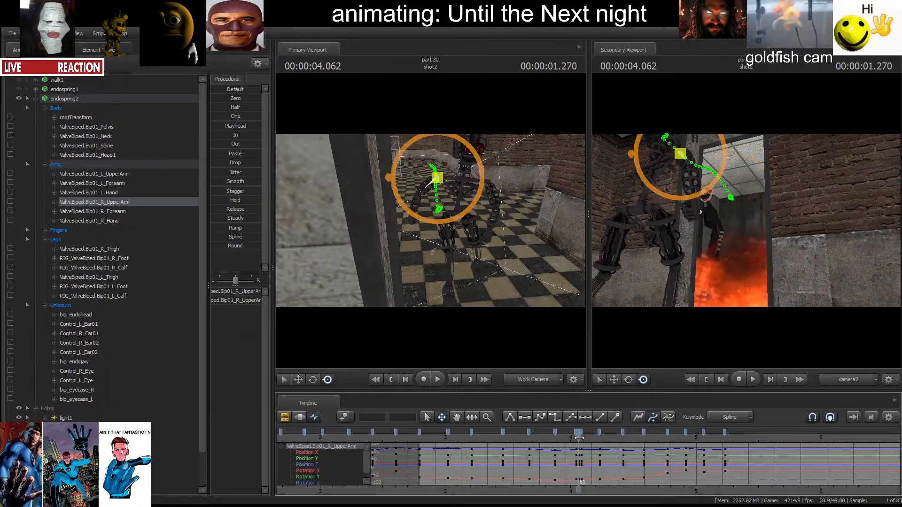
Keyframe endospring2's right forearm from 4.062 s to 5.229 s, bending it inward at 4.833 s.
click(417, 208)
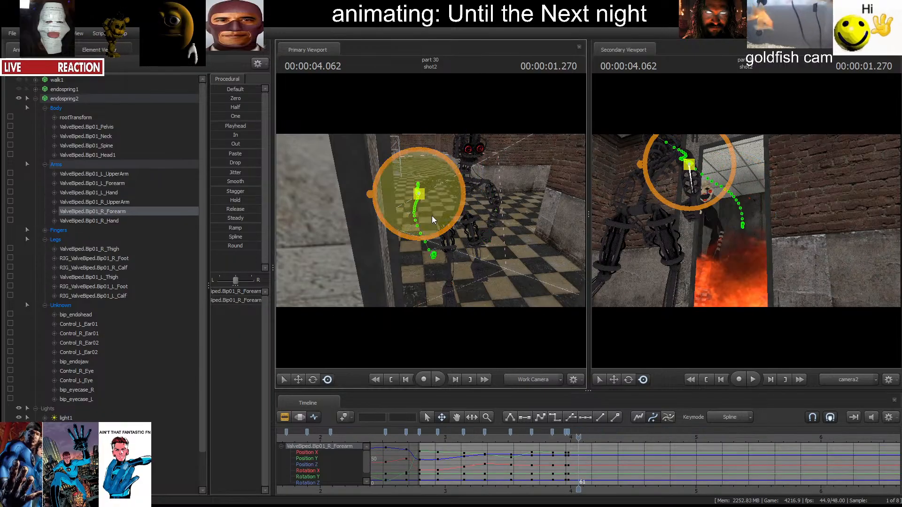
key(space)
key(space)
key(space)
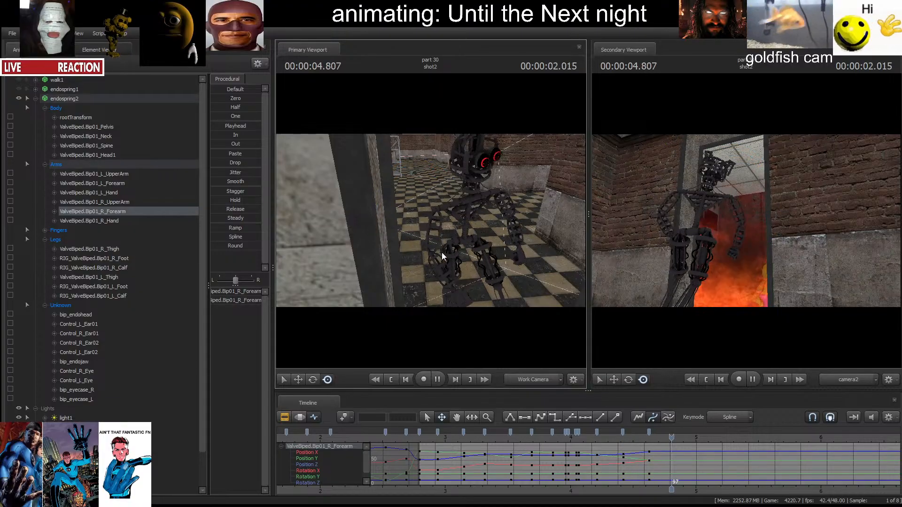
key(space)
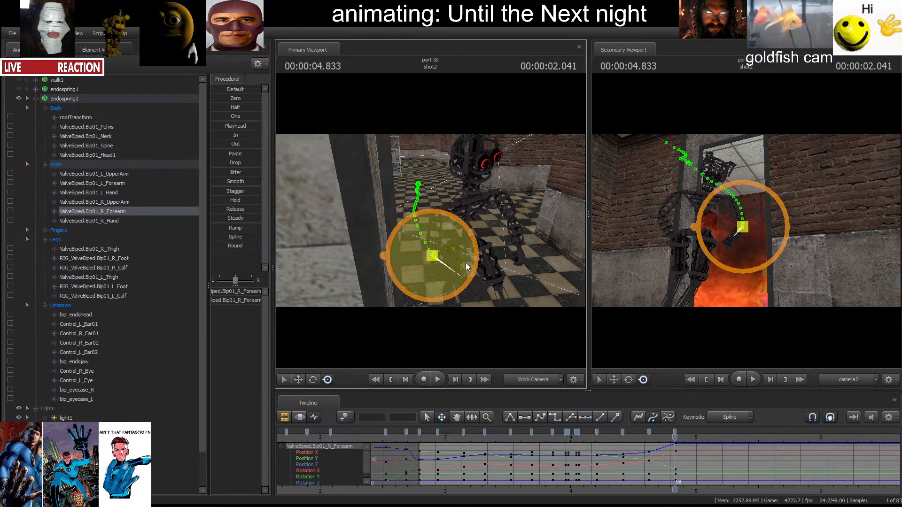
key(space)
key(space)
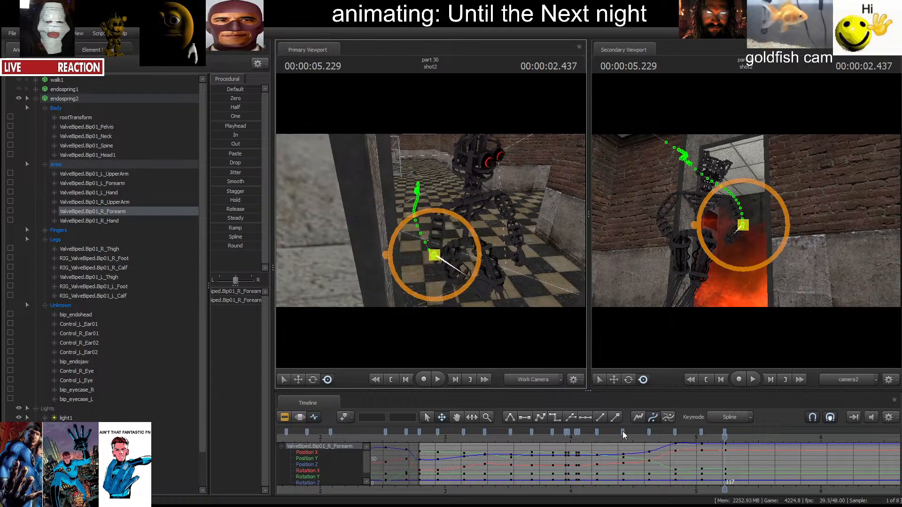
Play back the right forearm's extended motion from about 4.1 s.
click(588, 436)
key(space)
click(584, 436)
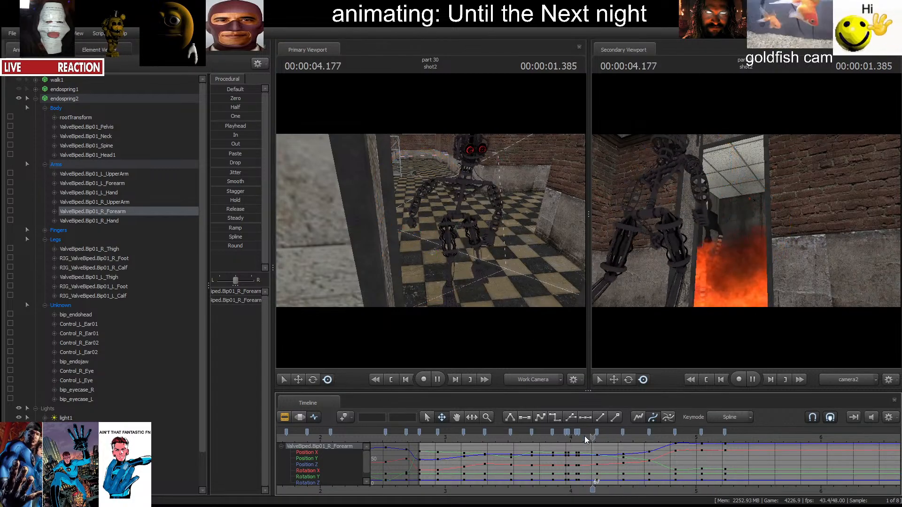
key(space)
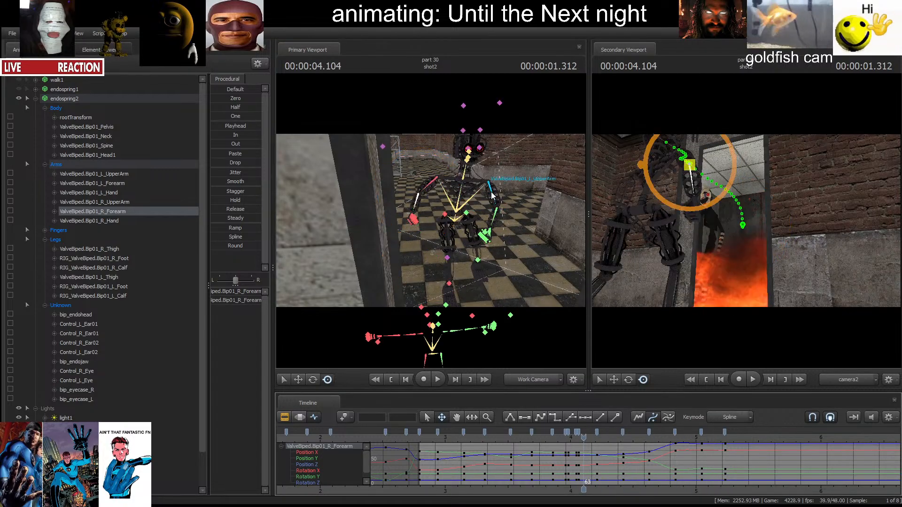
Select endospring2's left upper arm and rotate it at 4.312 s to continue its swing.
ctrl+click(490, 183)
key(Left)
key(Right)
key(Right)
key(Right)
key(Right)
key(Right)
key(Right)
key(Right)
key(Right)
key(Right)
key(Right)
key(Right)
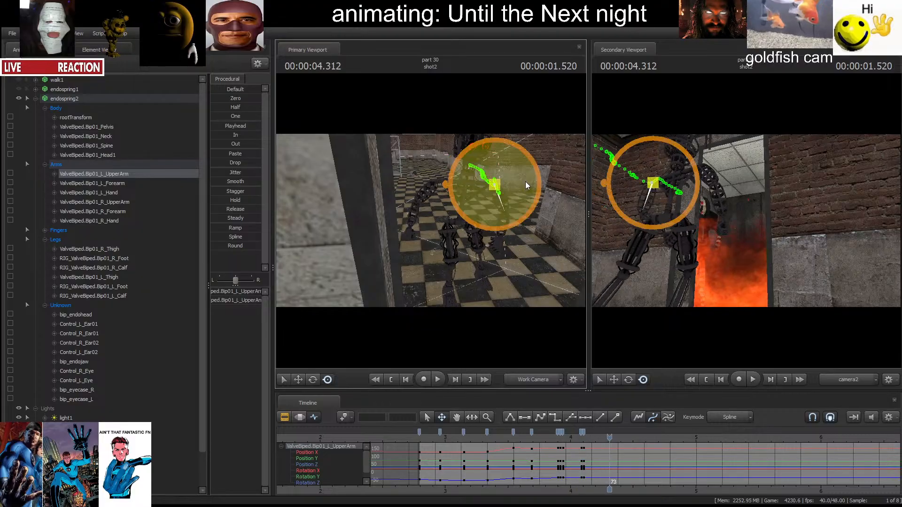
mouse_move(484, 201)
mouse_down()
mouse_move(506, 210)
mouse_move(514, 199)
mouse_move(489, 215)
mouse_up()
Keyframe further rotations of endospring2's left upper arm up to 5.187 s and play back the swing.
key(Right)
key(Right)
key(Right)
key(Right)
key(Right)
key(Right)
key(Right)
key(Right)
key(Right)
key(Right)
key(Right)
key(Right)
key(Right)
key(Right)
key(Right)
key(Right)
key(Right)
key(Right)
key(Right)
key(Right)
key(Right)
key(Right)
key(Right)
key(Right)
key(Right)
key(Right)
key(Right)
key(Right)
key(Right)
key(Right)
key(Right)
key(Right)
key(Right)
key(Right)
key(Right)
key(Right)
key(Right)
key(Right)
key(Right)
key(Right)
key(Right)
key(Right)
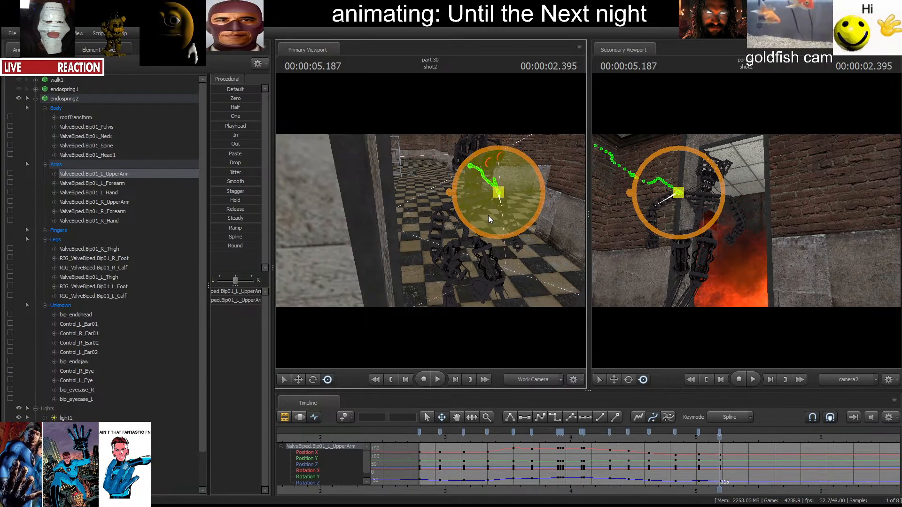
key(space)
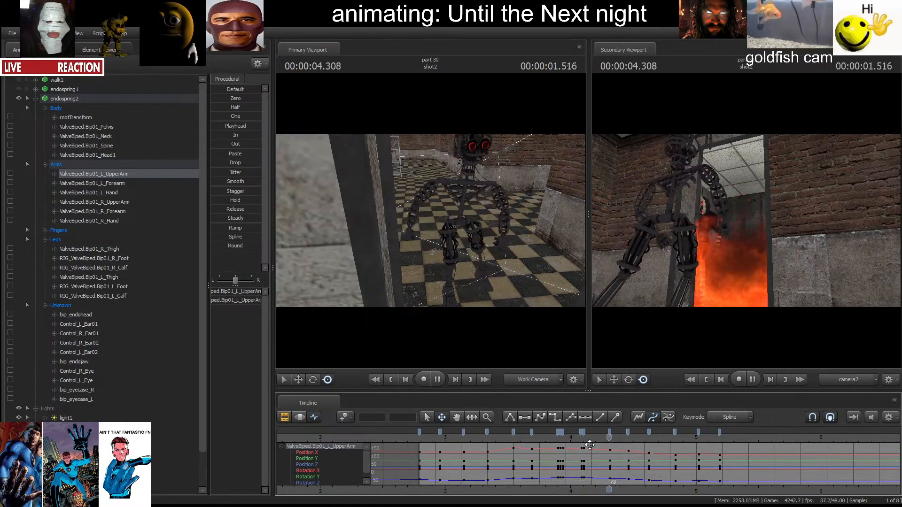
key(space)
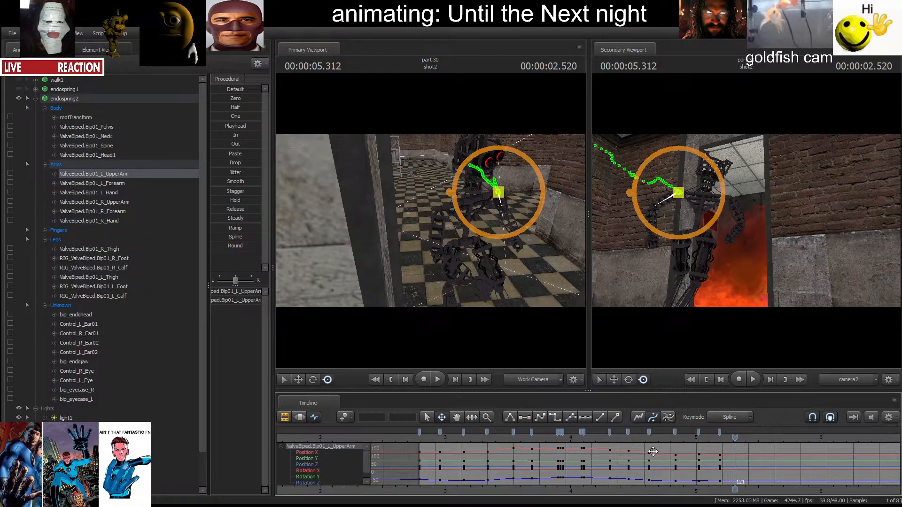
Select endospring2's left forearm and keyframe its pose on adjacent frames around 3.937 s.
ctrl+click(508, 217)
click(558, 433)
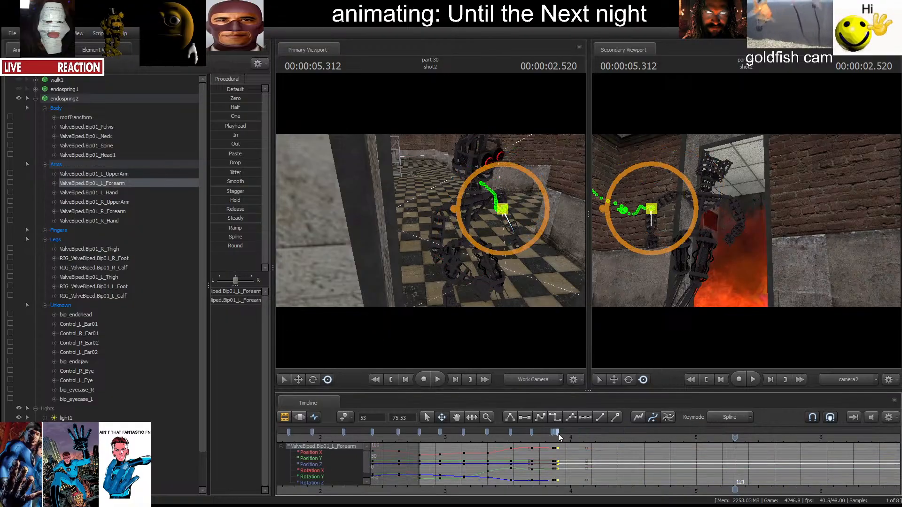
click(566, 438)
key(m)
key(Left)
key(m)
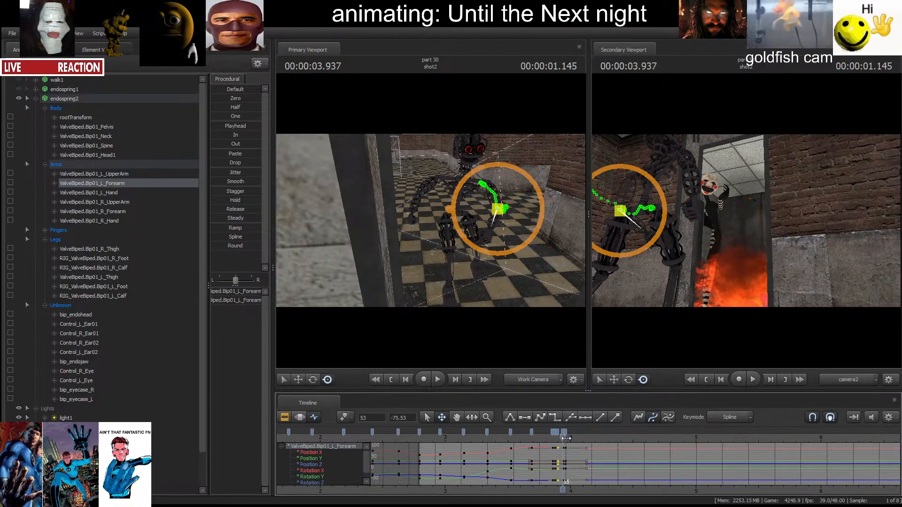
Rotate endospring2's left forearm slightly to refine its swing and play back the walk up to about 5.2 s.
key(space)
key(space)
mouse_move(496, 232)
mouse_down()
mouse_move(504, 225)
mouse_move(487, 229)
mouse_up()
key(space)
key(space)
key(space)
key(space)
key(space)
key(space)
key(space)
key(space)
key(space)
key(space)
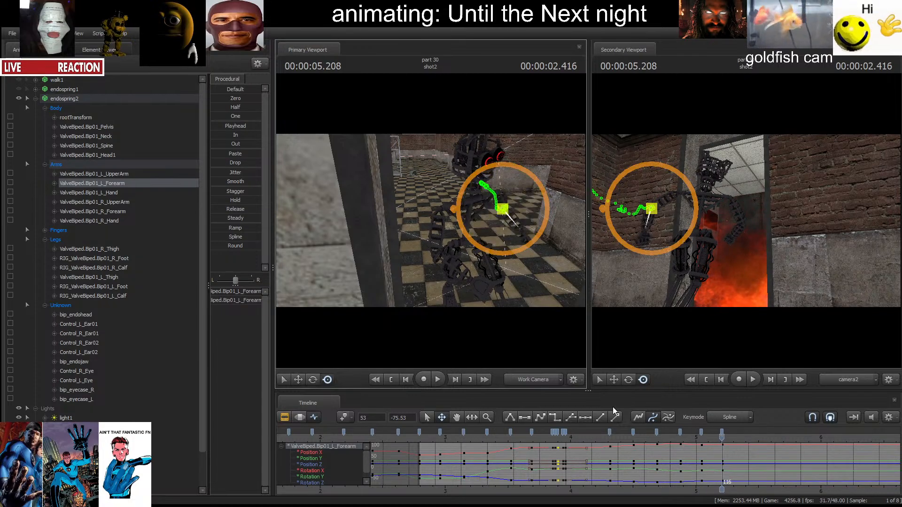
click(596, 432)
key(space)
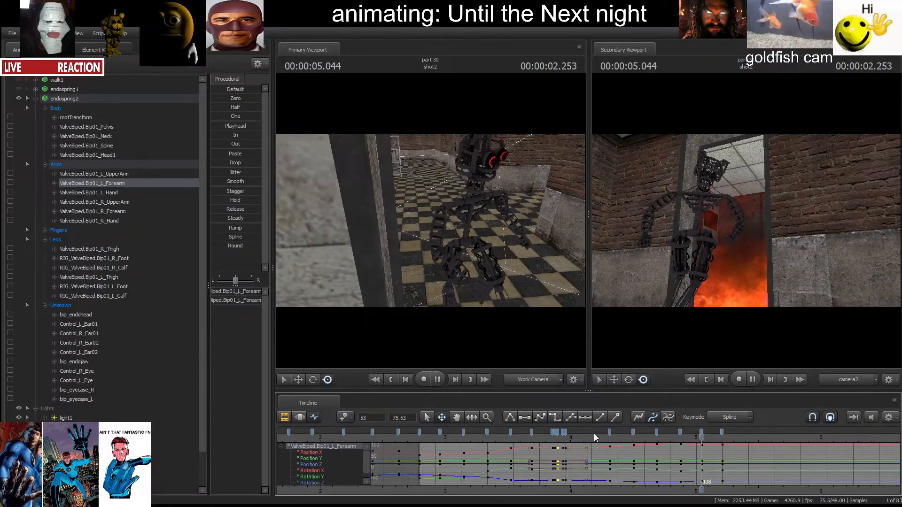
key(space)
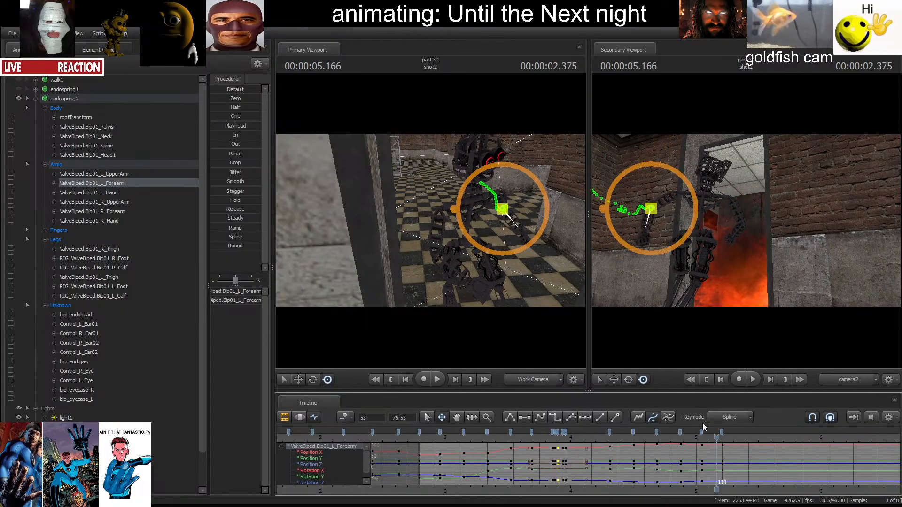
Play shot2 in the clip editor and split its clip at 5.104 s.
click(707, 375)
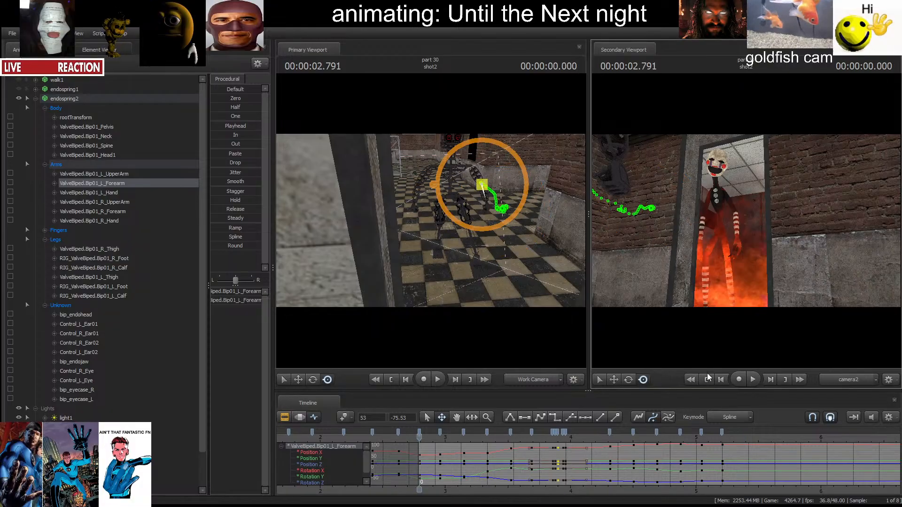
click(285, 417)
key(space)
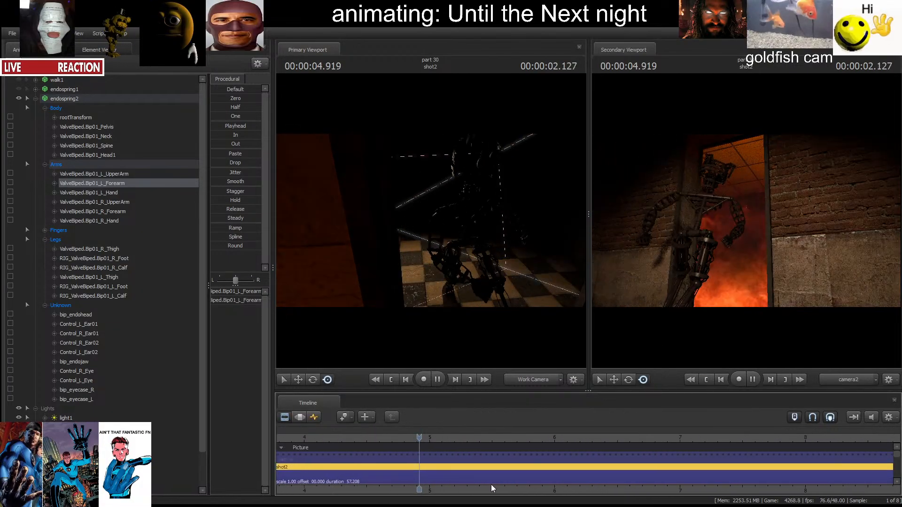
key(space)
key(b)
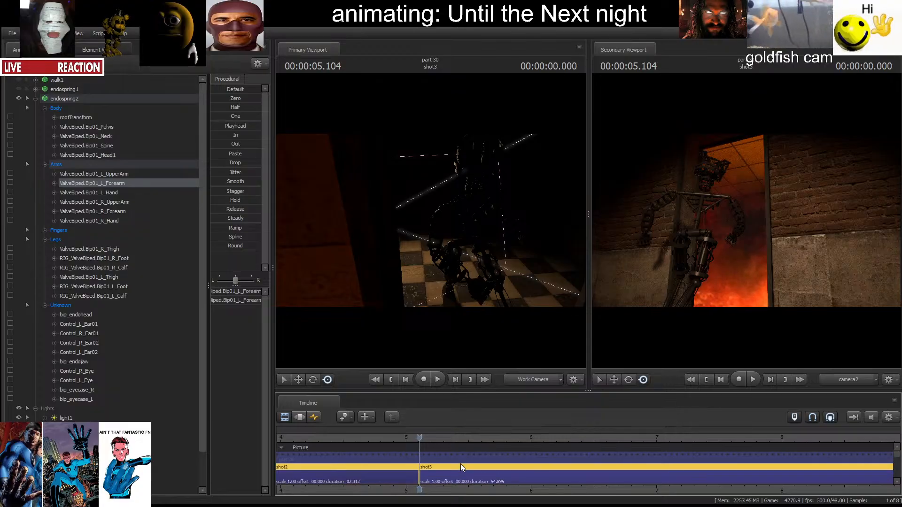
Return to shot2's start at 2.791 s and select the shortened shot2 clip.
click(461, 465)
key(space)
click(390, 378)
click(390, 379)
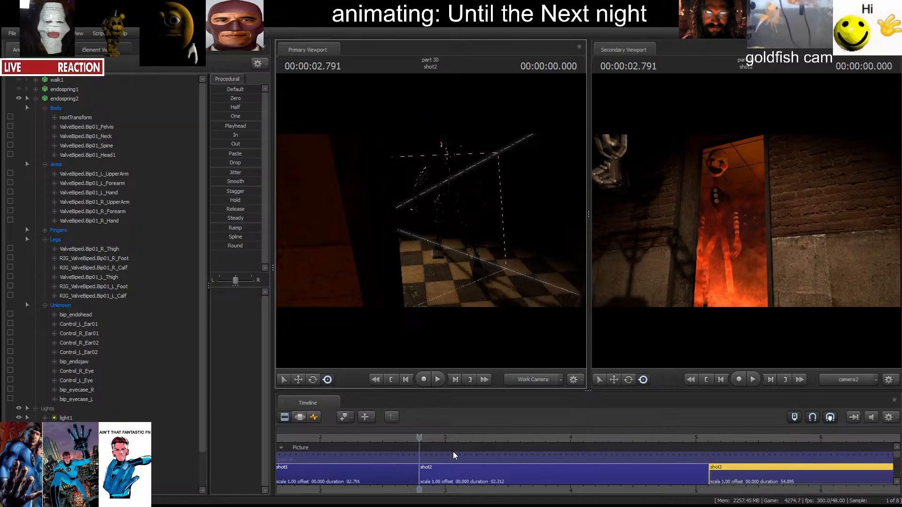
click(453, 474)
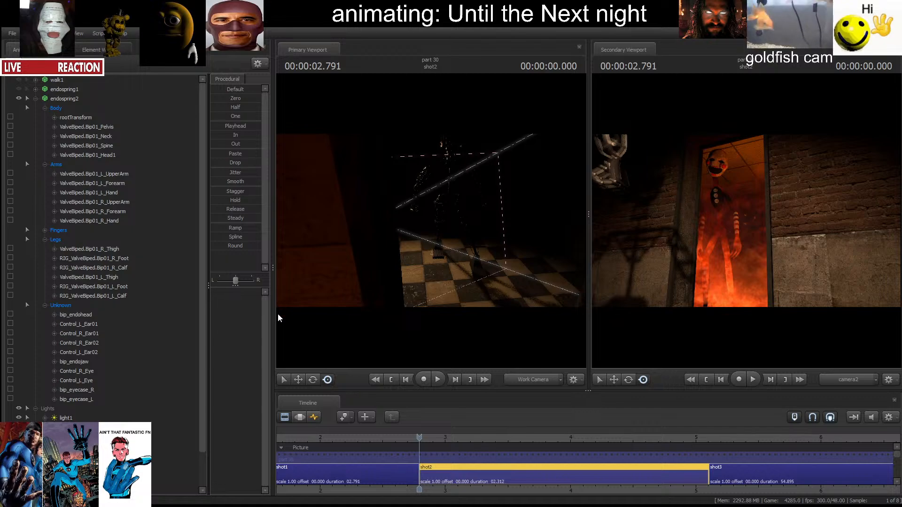
Turn off scene lighting in the work view and move the "EATING TIME!" poster onto the brick wall beside the doorway in the motion editor.
scroll(95, 418, down, 2)
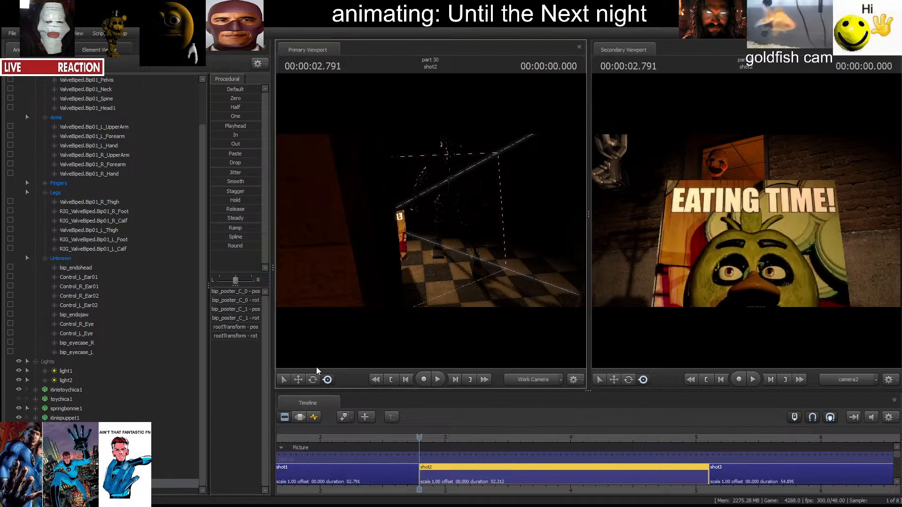
key(F8)
key(w)
drag(317, 367, 300, 384)
click(300, 418)
click(298, 380)
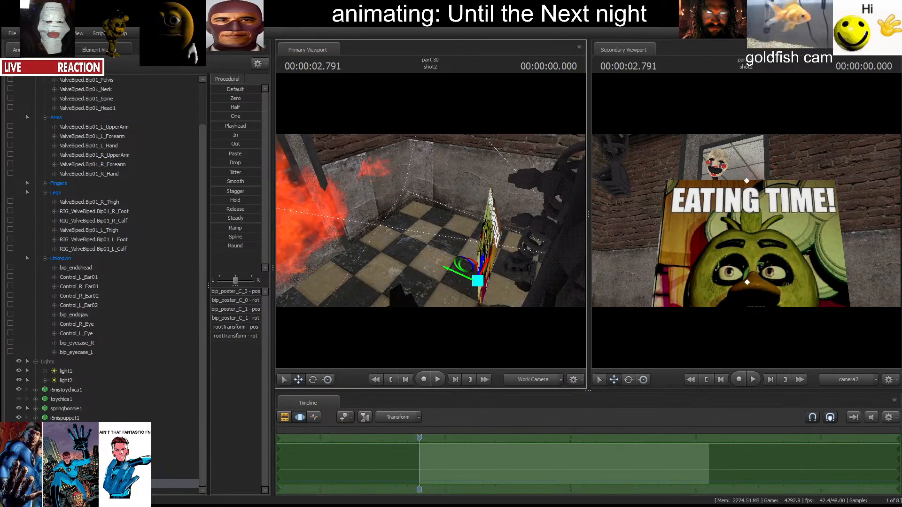
key(d)
drag(431, 221, 437, 188)
key(a)
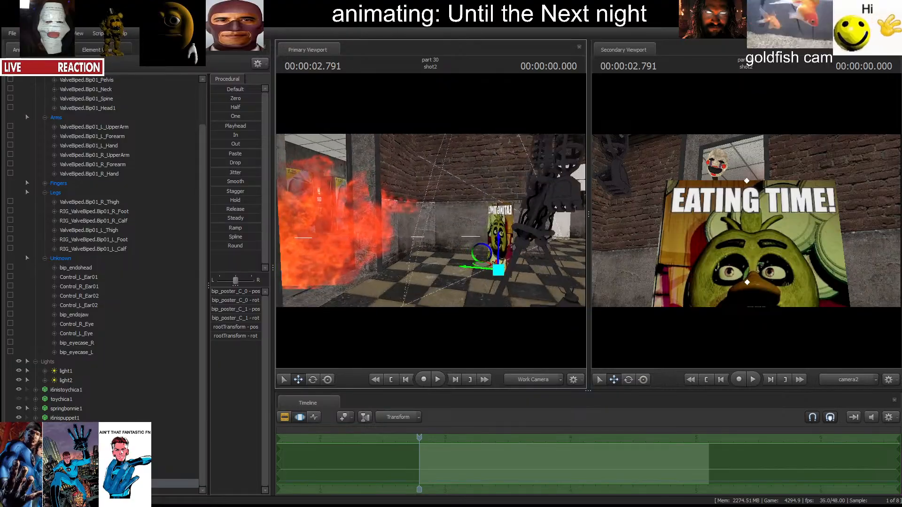
drag(478, 255, 379, 170)
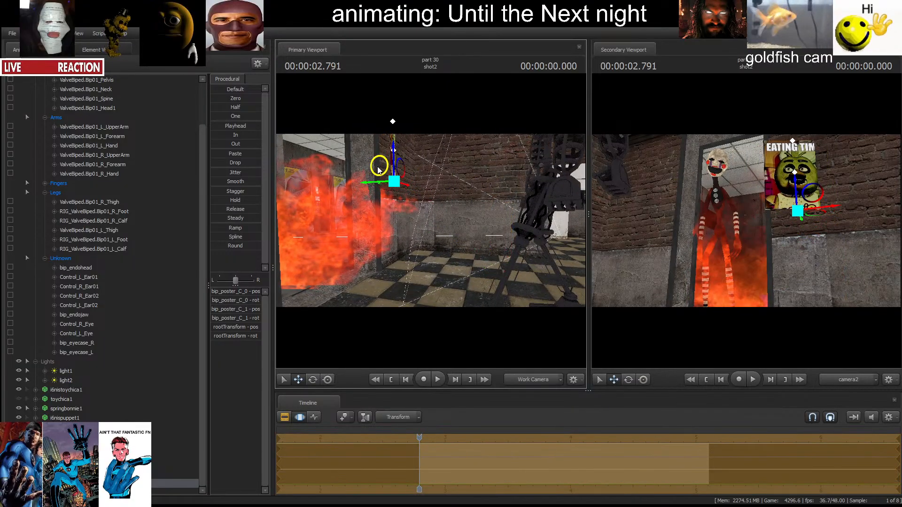
Rotate the "EATING TIME!" poster to lie along the wall and shift it slightly away from the door frame.
key(e)
mouse_move(792, 201)
mouse_down()
mouse_move(781, 202)
mouse_move(790, 190)
mouse_up()
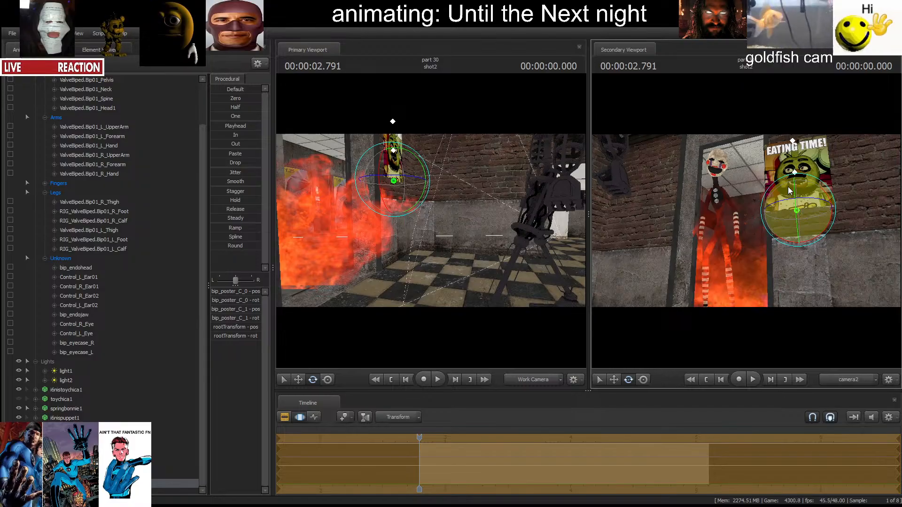
key(w)
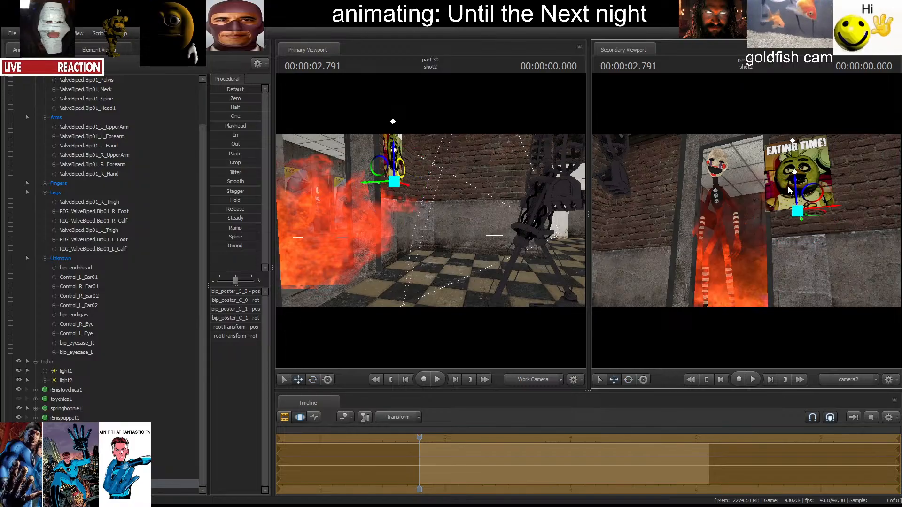
mouse_move(819, 216)
mouse_down()
mouse_move(834, 217)
mouse_move(819, 206)
mouse_up()
key(e)
key(w)
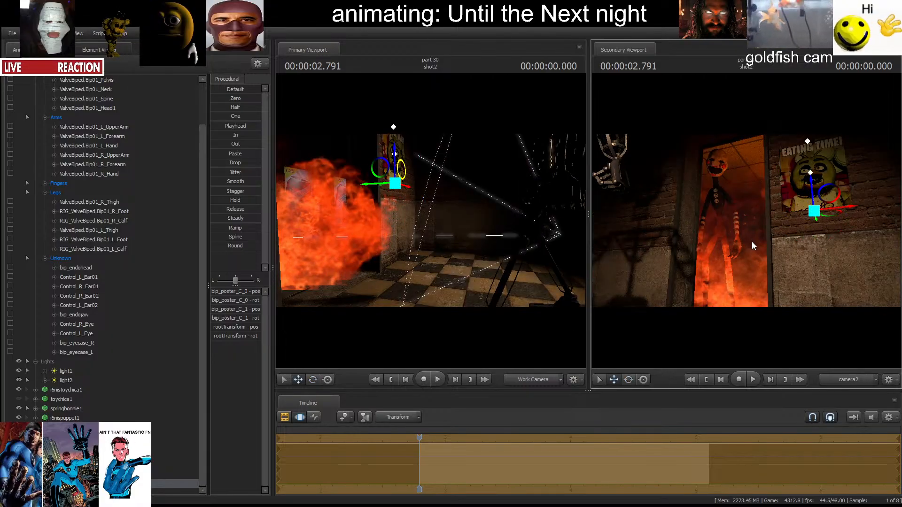
Play back shot2 with lighting to check the "EATING TIME!" poster, then return to the shot's start.
key(space)
key(space)
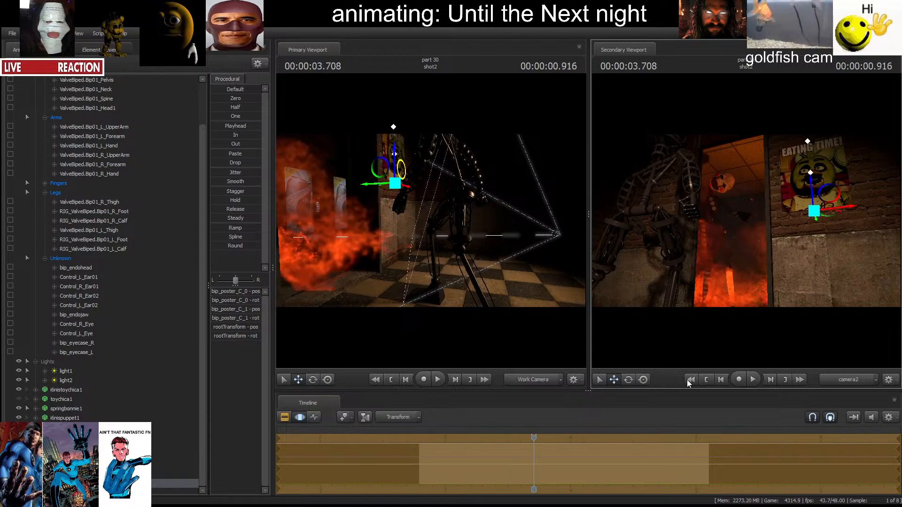
click(716, 381)
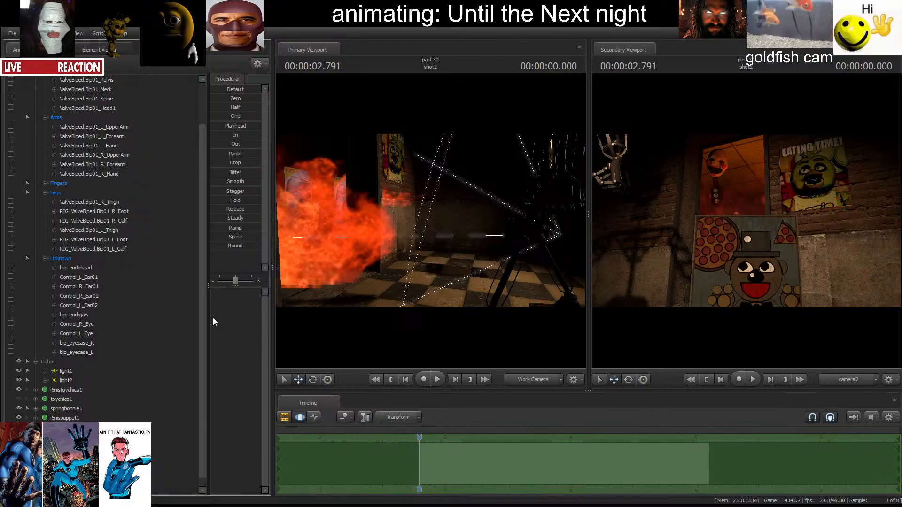
Select the bear-and-pizza poster and move it to the brick wall on the opposite side of the doorway.
scroll(118, 461, down, 1)
click(113, 484)
click(374, 283)
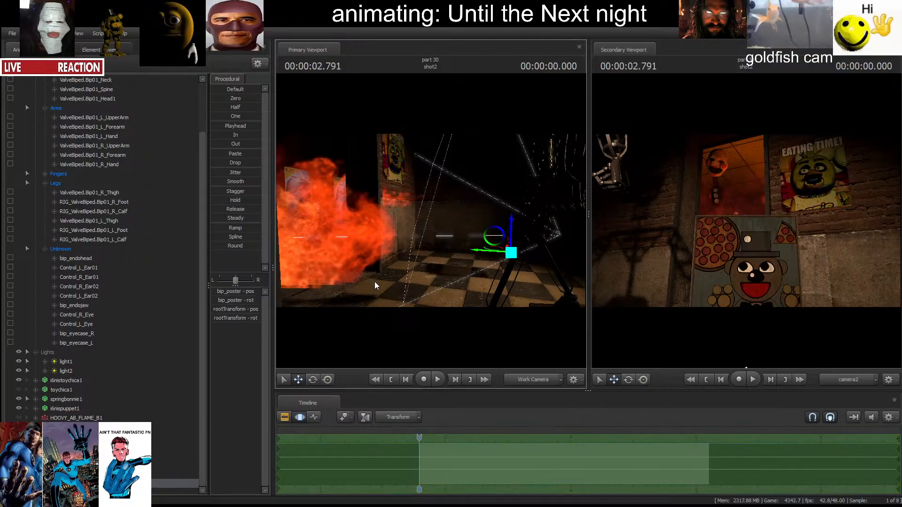
key(F8)
drag(400, 304, 327, 155)
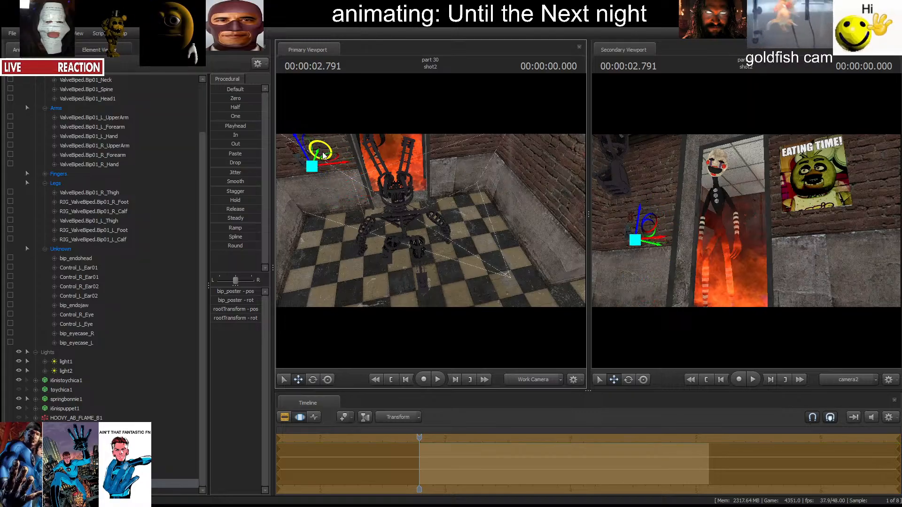
key(e)
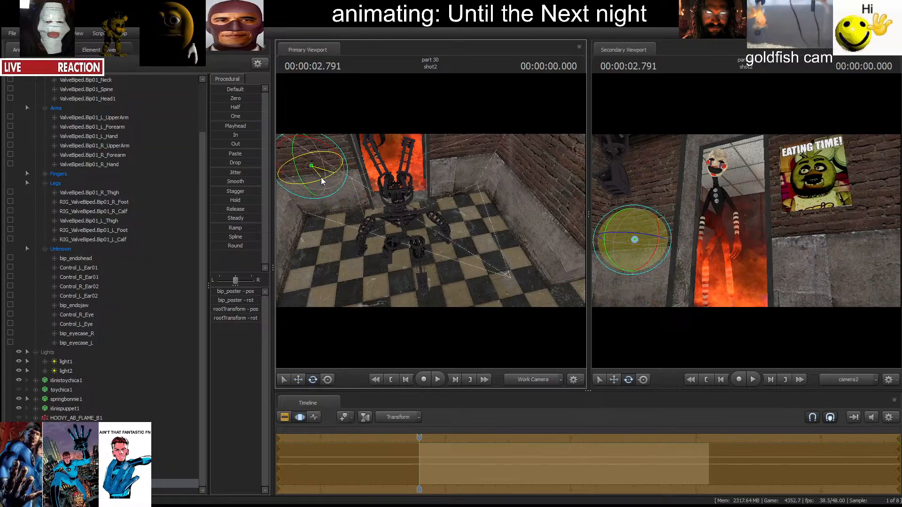
key(w)
drag(316, 163, 313, 165)
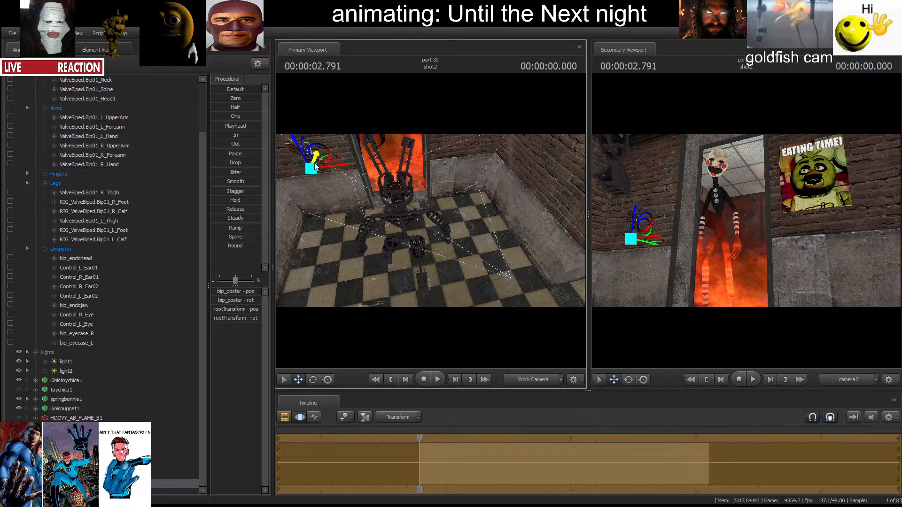
Rotate the bear-and-pizza poster parallel to the brick wall and push it flush against the surface.
drag(358, 199, 291, 183)
key(w)
mouse_move(431, 220)
mouse_down()
mouse_move(432, 282)
mouse_move(431, 221)
mouse_up()
key(w)
key(e)
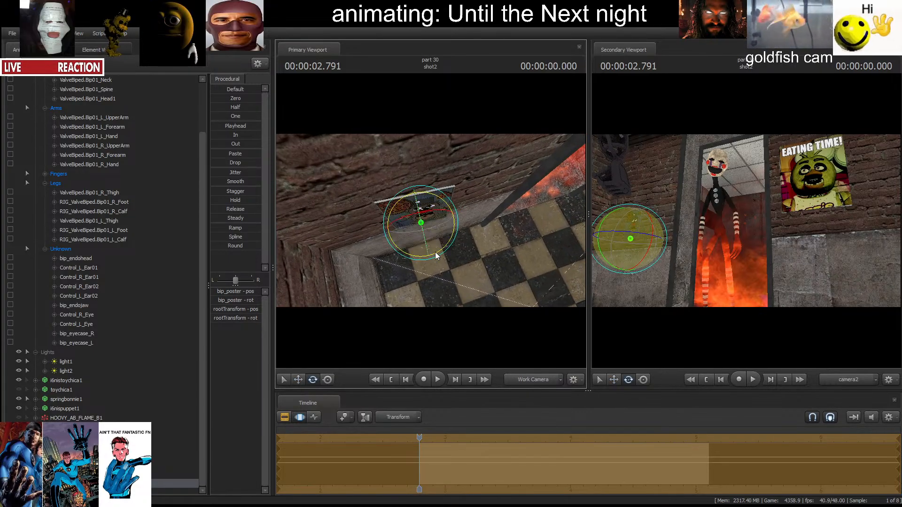
drag(434, 252, 441, 254)
key(w)
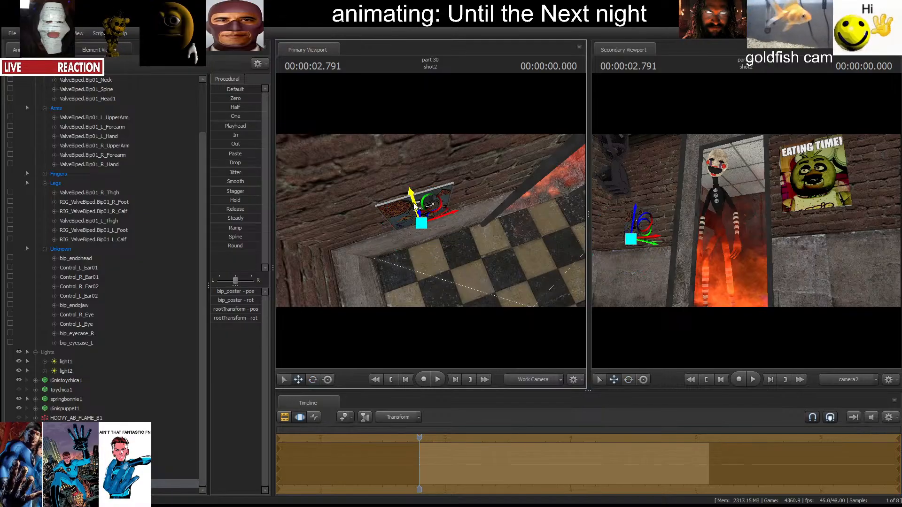
drag(414, 207, 410, 198)
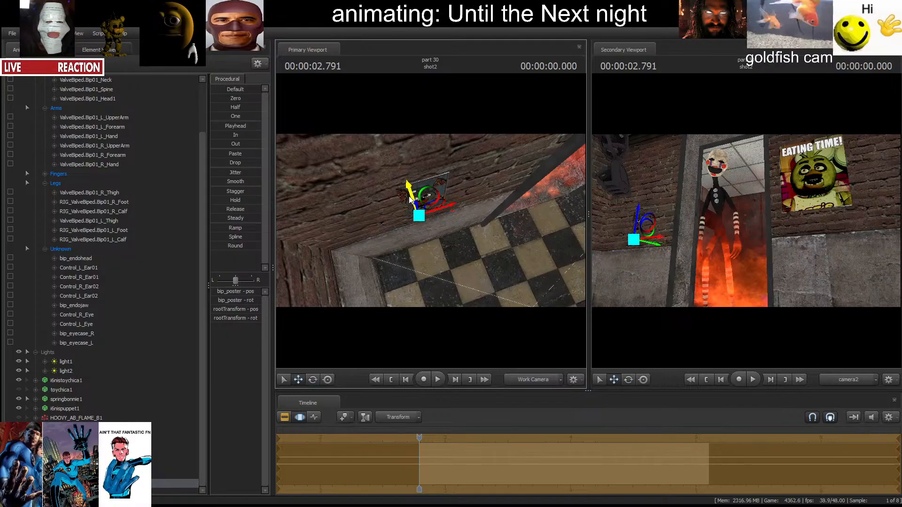
key(e)
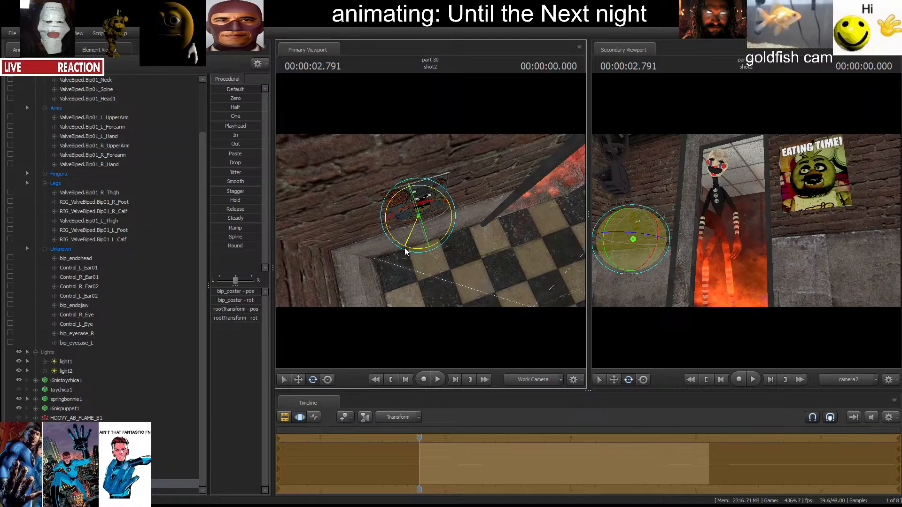
drag(405, 248, 405, 248)
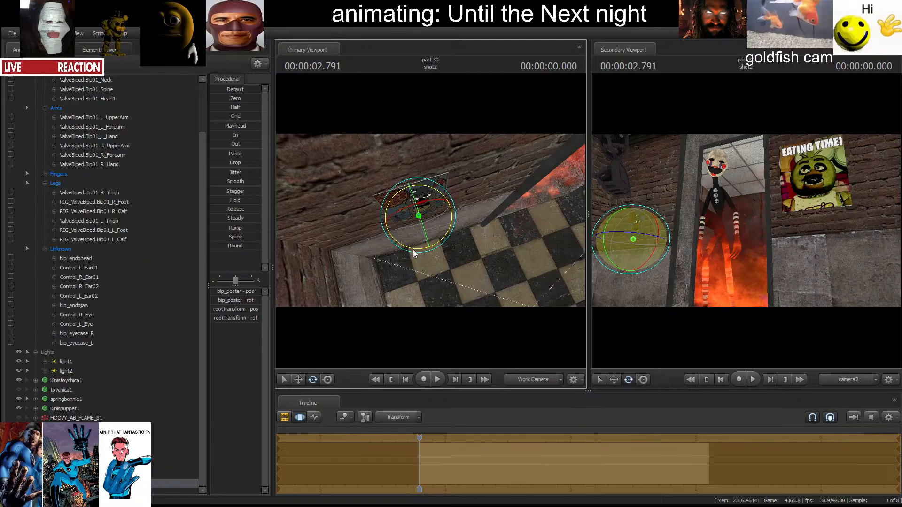
Enlarge the bear-and-pizza poster with a rootTransform scale control and play back the lit shot.
click(35, 484)
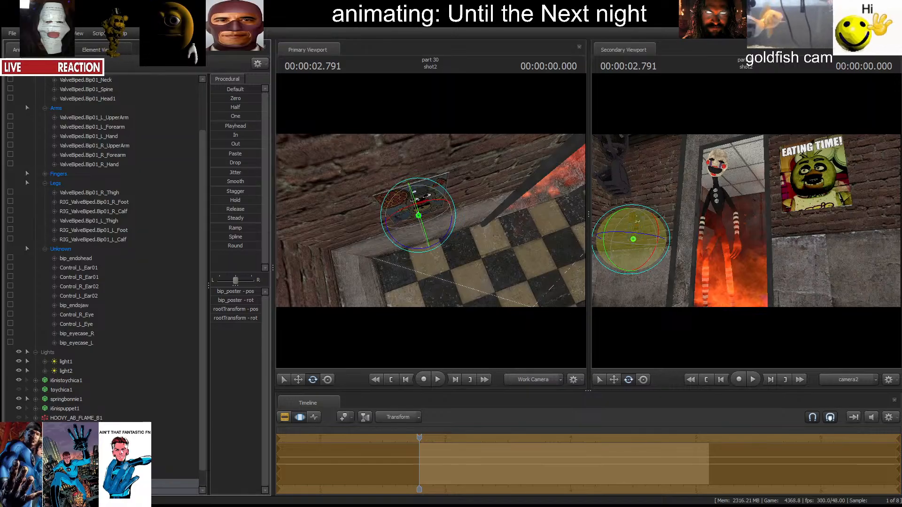
scroll(37, 484, down, 1)
click(45, 484)
scroll(45, 484, down, 1)
click(71, 474)
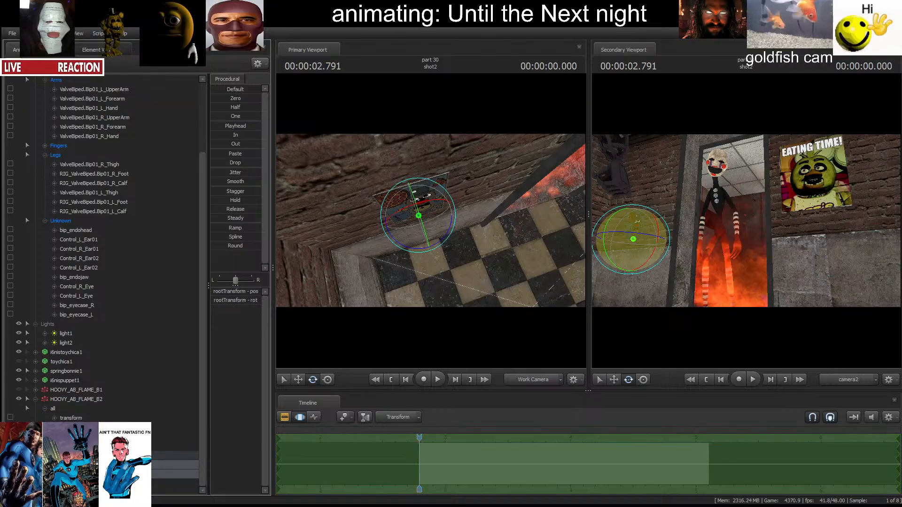
click(75, 484)
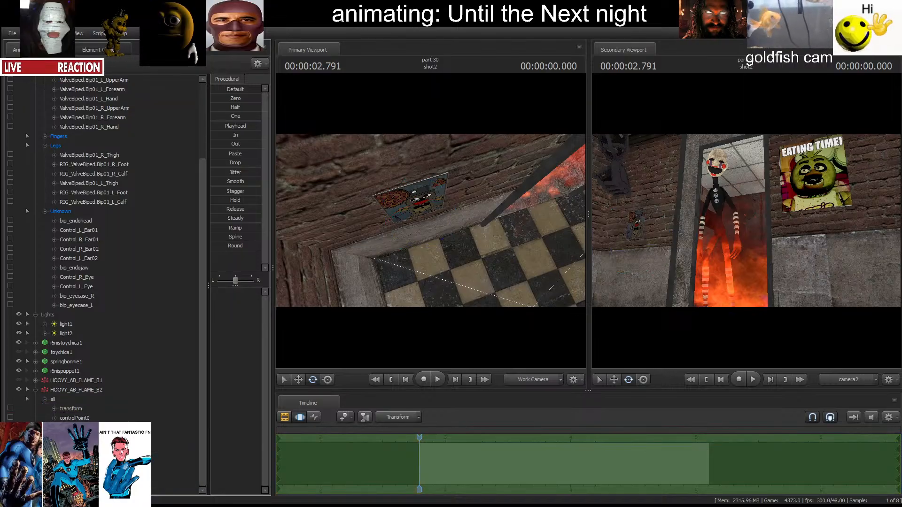
drag(215, 294, 244, 295)
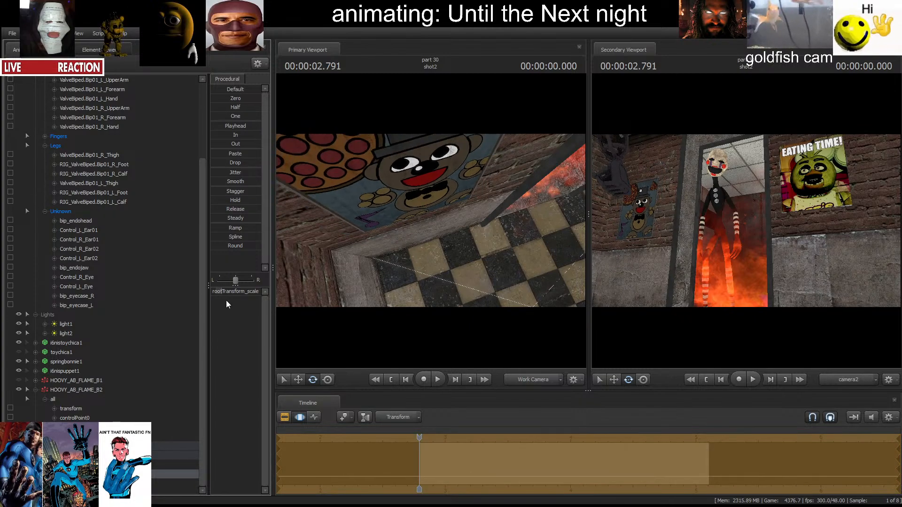
key(space)
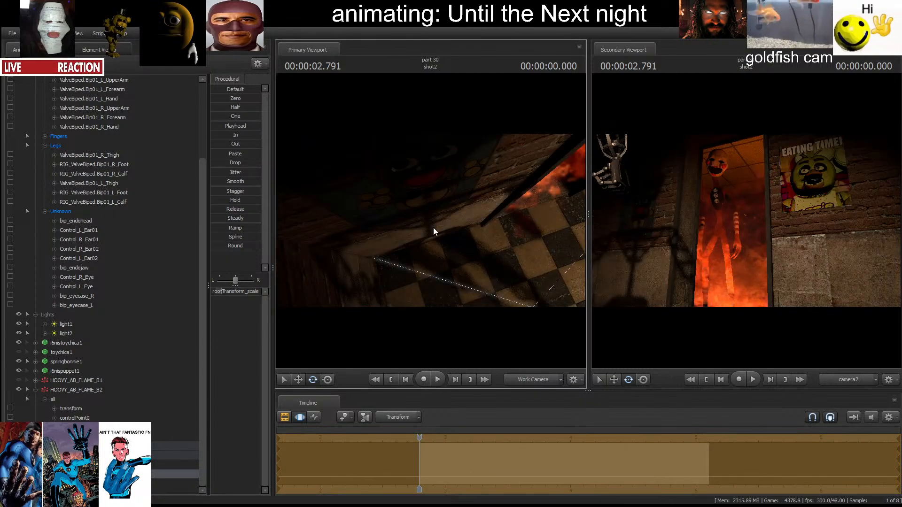
key(space)
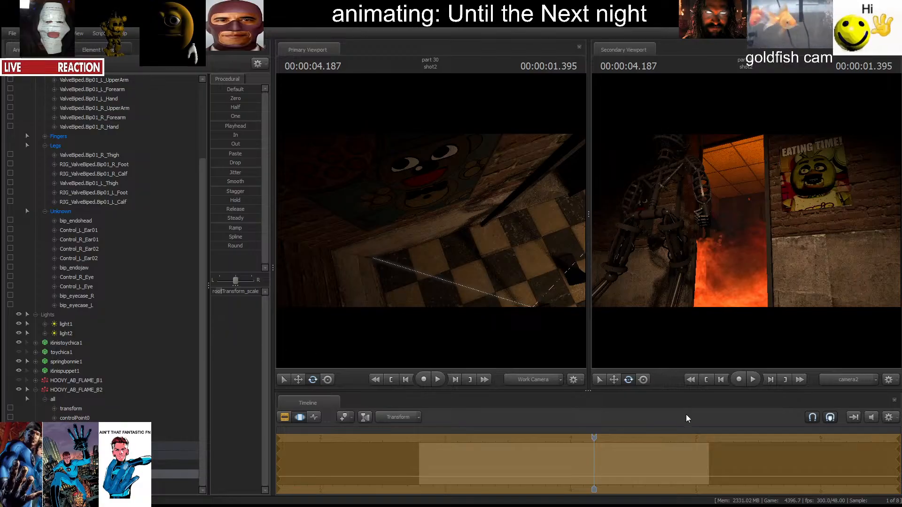
Add a "The Pitiful Child-Man" poster, move it into the room behind the doorway, and raise it on the back wall.
drag(522, 292, 544, 315)
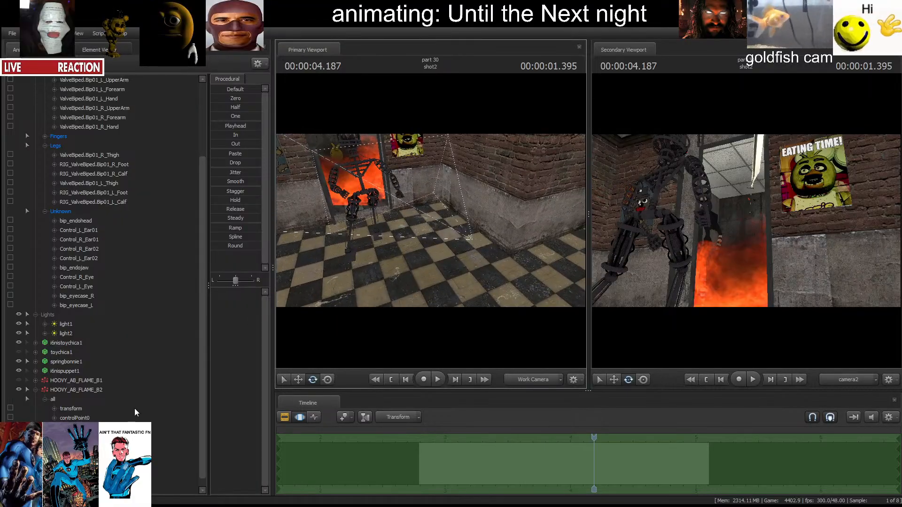
click(75, 484)
key(w)
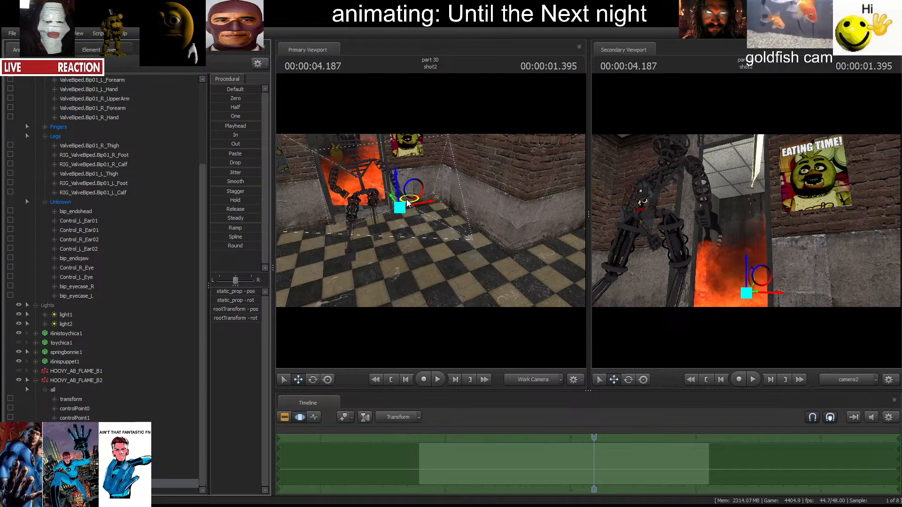
drag(407, 199, 360, 193)
key(w)
key(e)
drag(415, 306, 375, 294)
key(w)
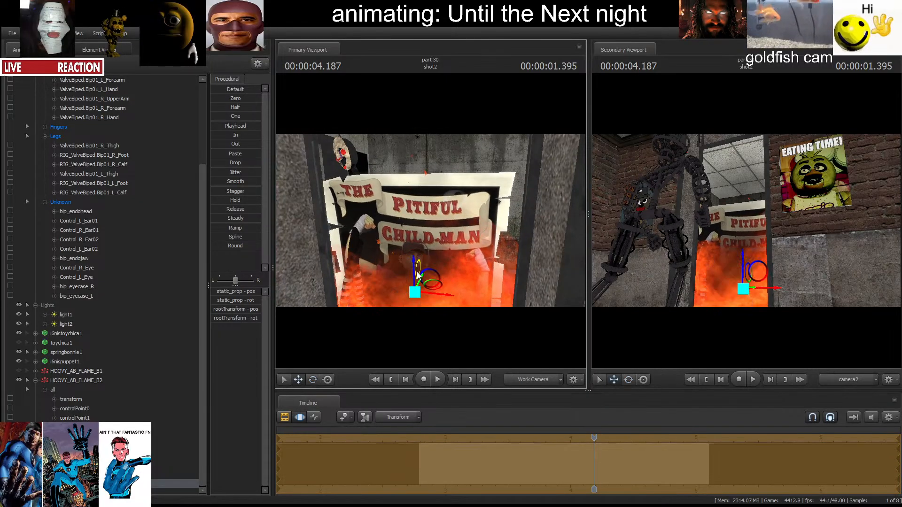
drag(417, 271, 444, 196)
key(e)
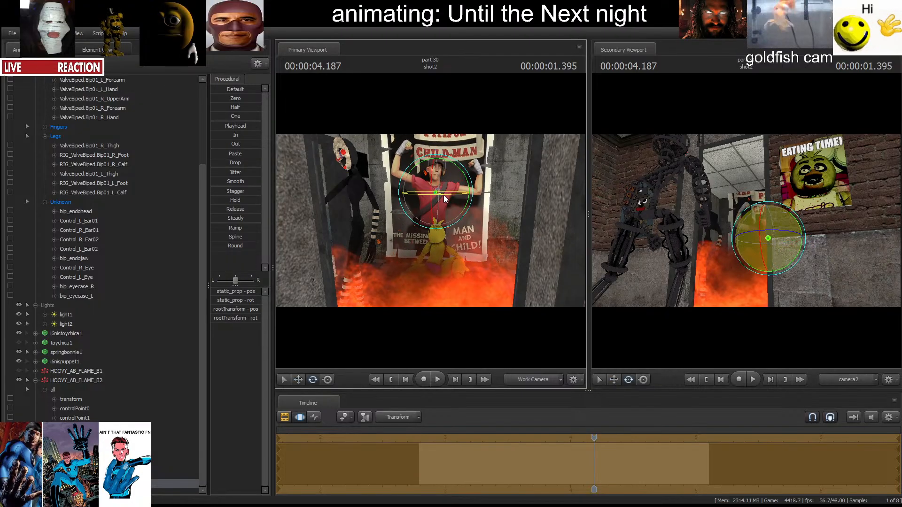
Shrink the "The Pitiful Child-Man" poster with its rootTransform_scale control and shift it along the wall into camera2's view of the doorway.
click(35, 484)
scroll(40, 484, down, 1)
click(45, 475)
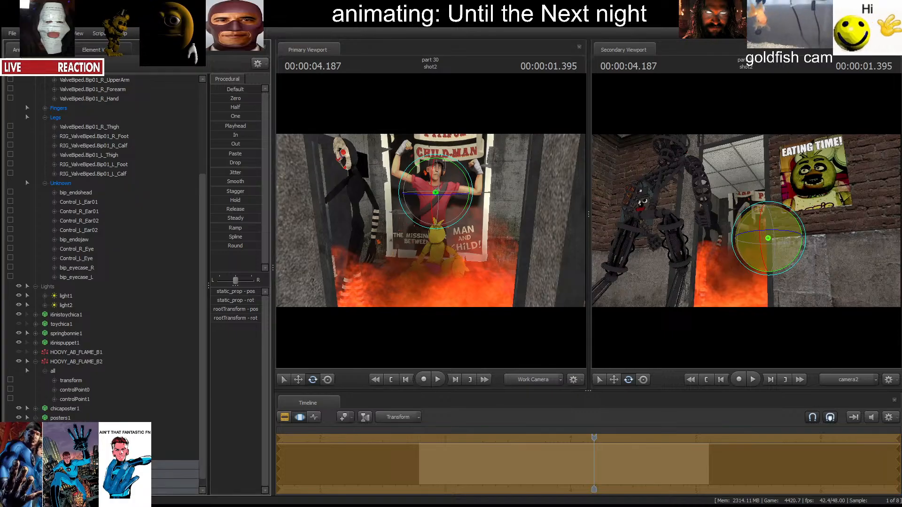
click(68, 484)
click(120, 427)
scroll(90, 475, down, 1)
click(84, 474)
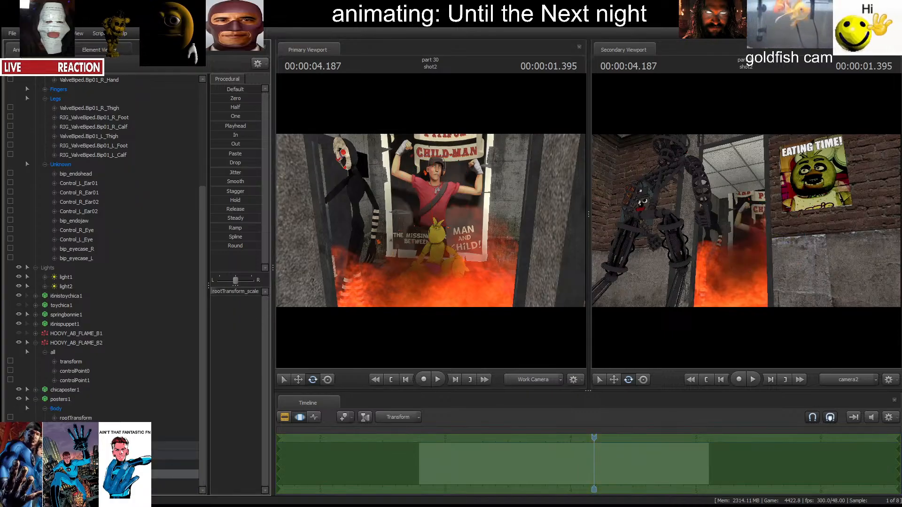
drag(218, 293, 215, 292)
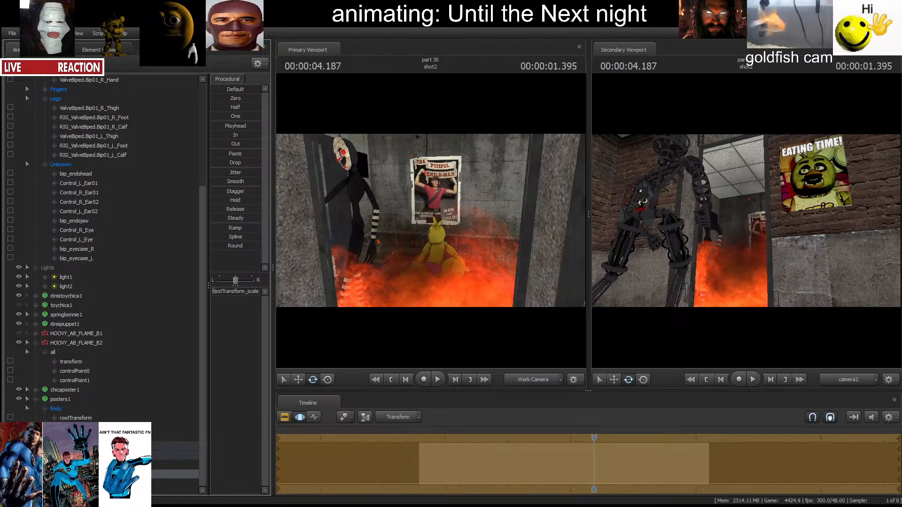
click(762, 224)
key(w)
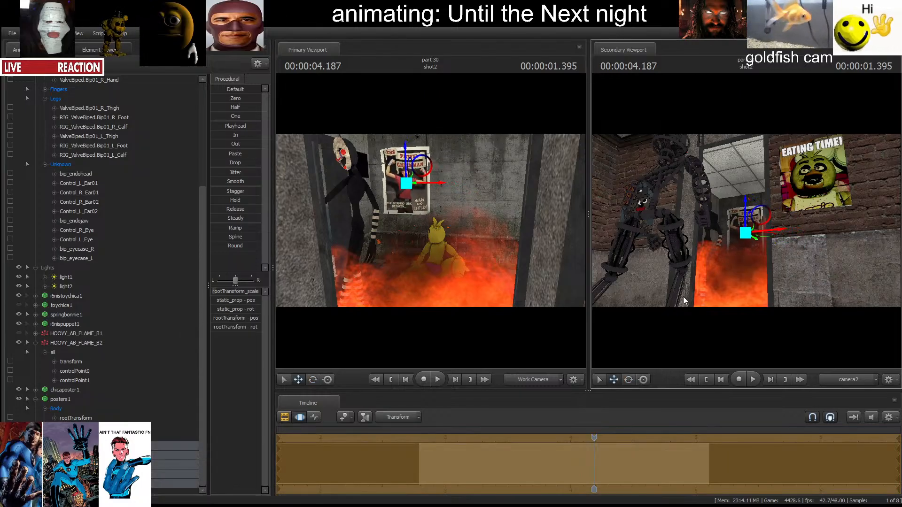
Play back shot2 from its start to check the background poster under the scene lighting.
key(space)
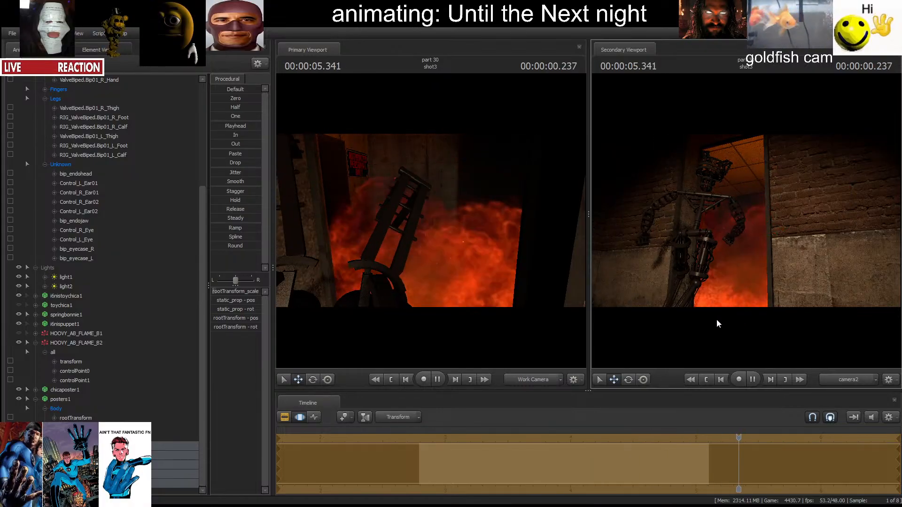
click(707, 380)
click(708, 381)
key(space)
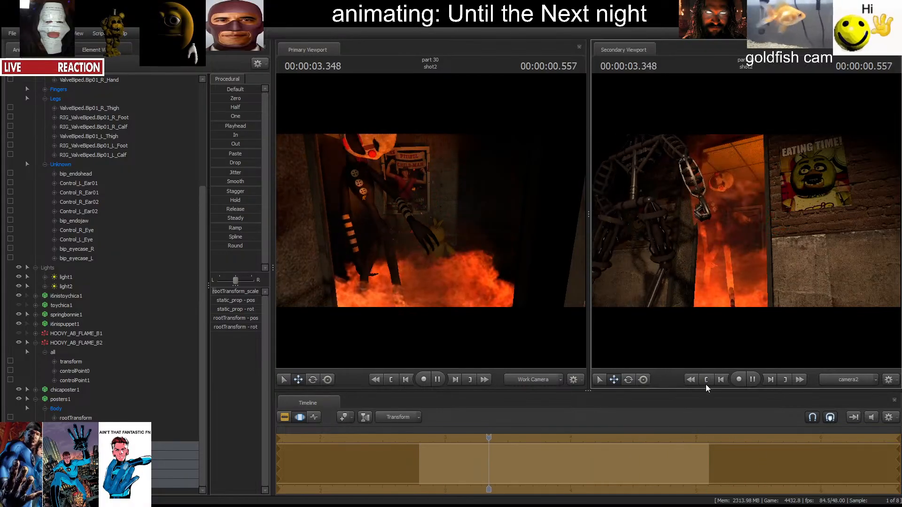
click(706, 380)
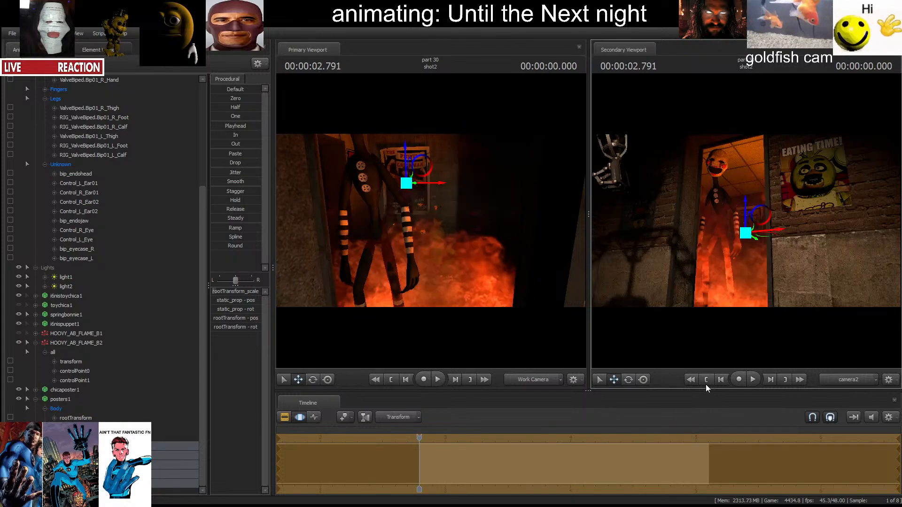
key(space)
key(space)
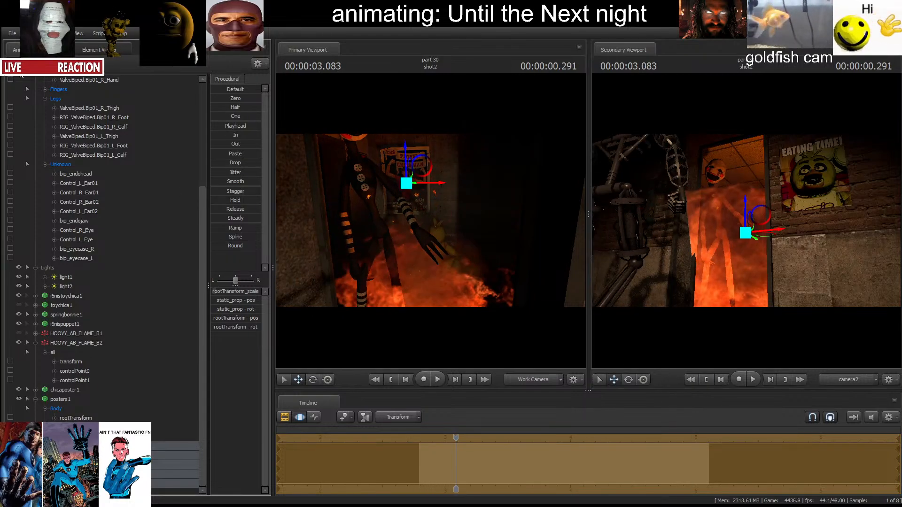
Create another scene light, look through it in the primary viewport, and aim it from inside the room at the doorway and endoskeleton.
click(66, 287)
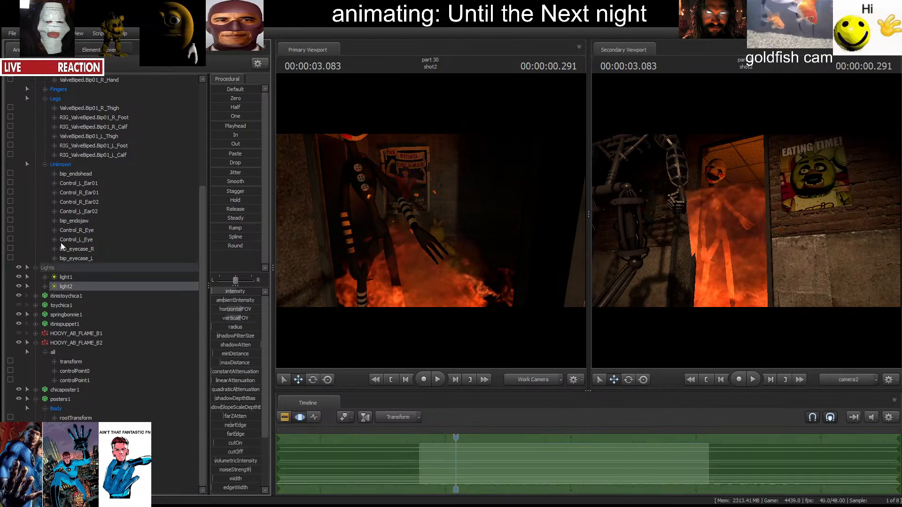
drag(69, 295, 352, 246)
key(w)
key(d)
key(s)
key(d)
key(a)
key(z)
drag(434, 221, 435, 222)
Copy light2's keyframes across shot2 in the Graph Editor and paste them onto light3 at the shot's start.
click(66, 287)
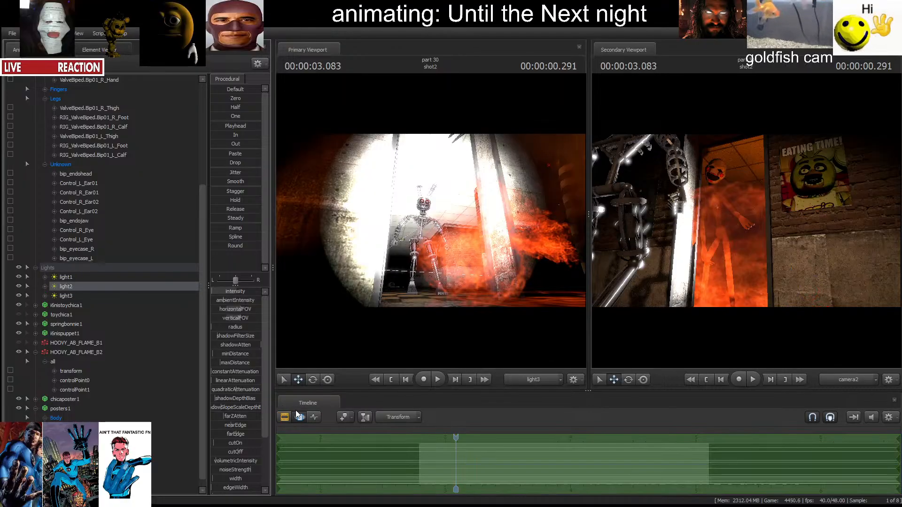
click(314, 418)
click(391, 381)
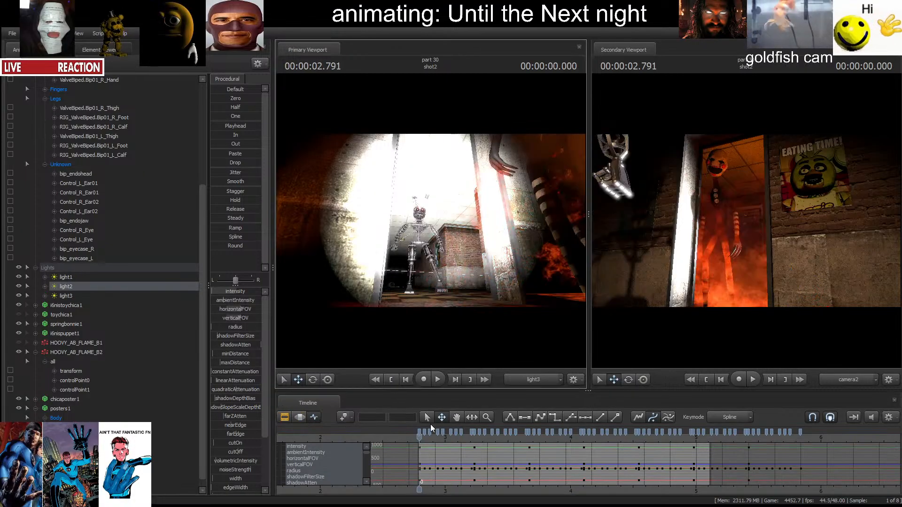
drag(421, 436, 706, 437)
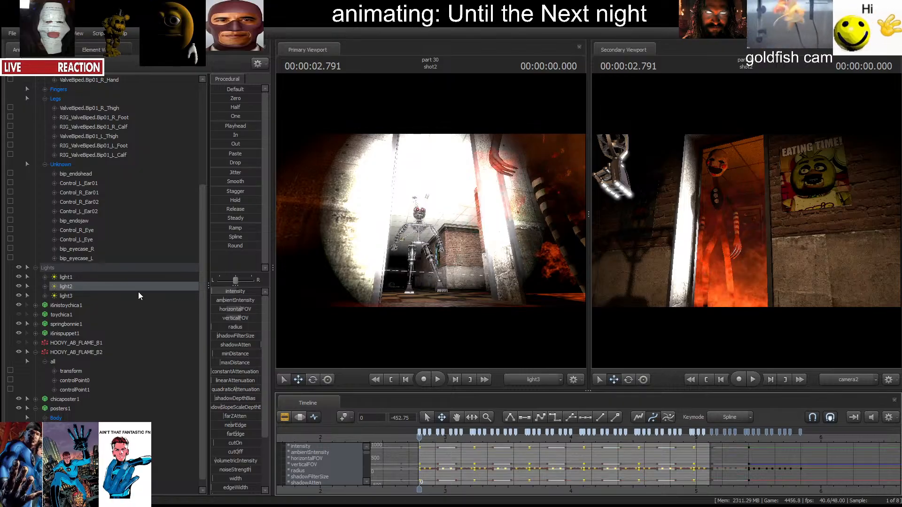
click(74, 297)
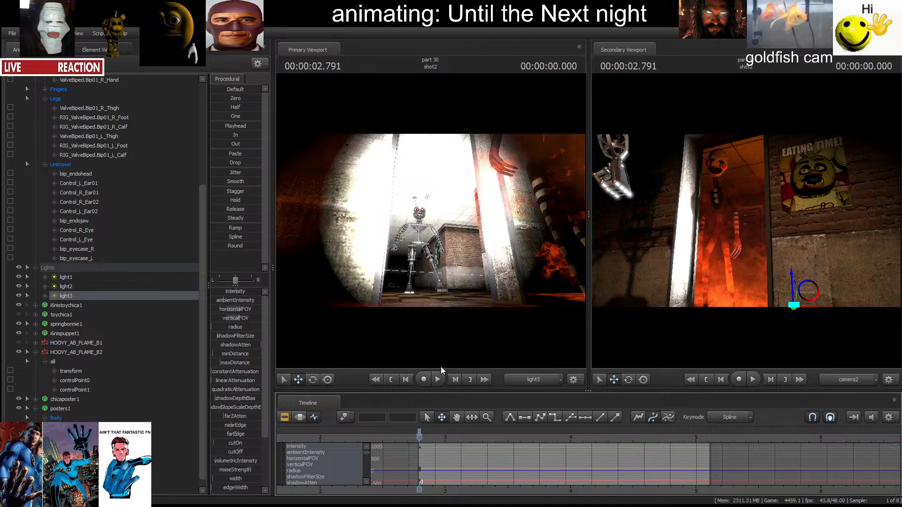
key(ctrl+v)
Reposition light3 through its own view to face the doorway and widen its field of view.
drag(88, 295, 382, 249)
key(w)
key(s)
scroll(437, 218, down, 4)
drag(436, 218, 436, 218)
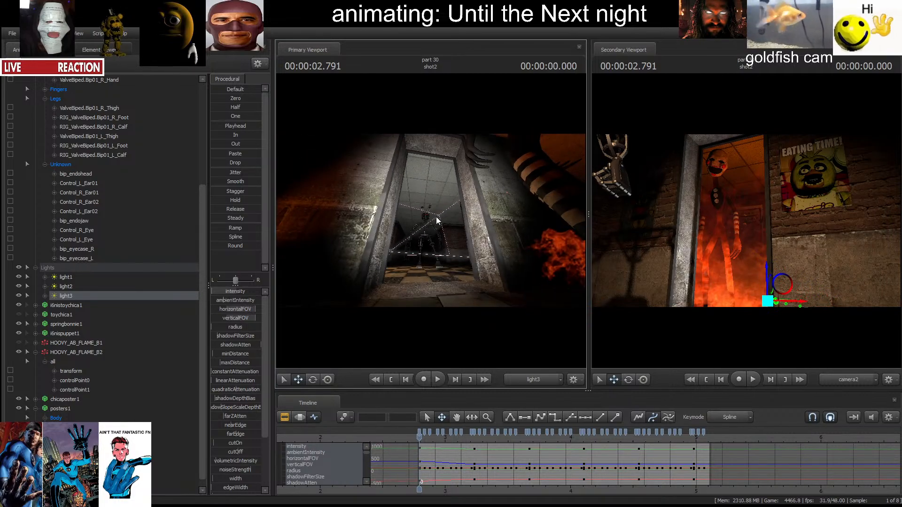
Tint light3 orange in the Motion Editor by lowering its color_green and color_blue values.
click(299, 417)
scroll(226, 441, down, 3)
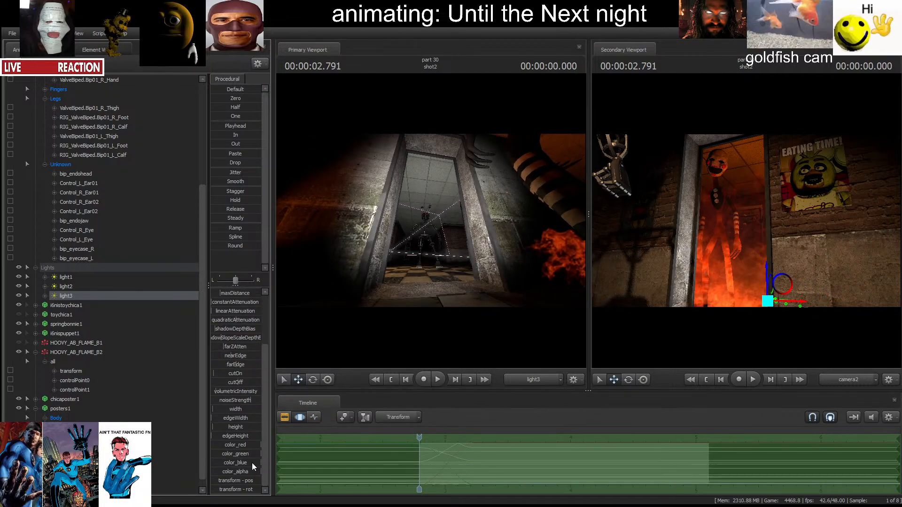
drag(252, 464, 212, 457)
Play back shot2 to check light3's orange glow on the doorway, returning to the shot's start.
key(space)
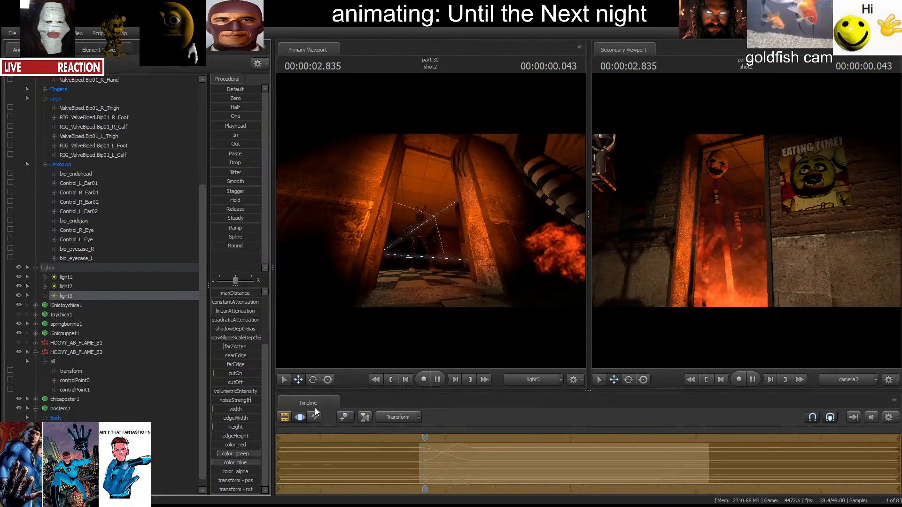
key(space)
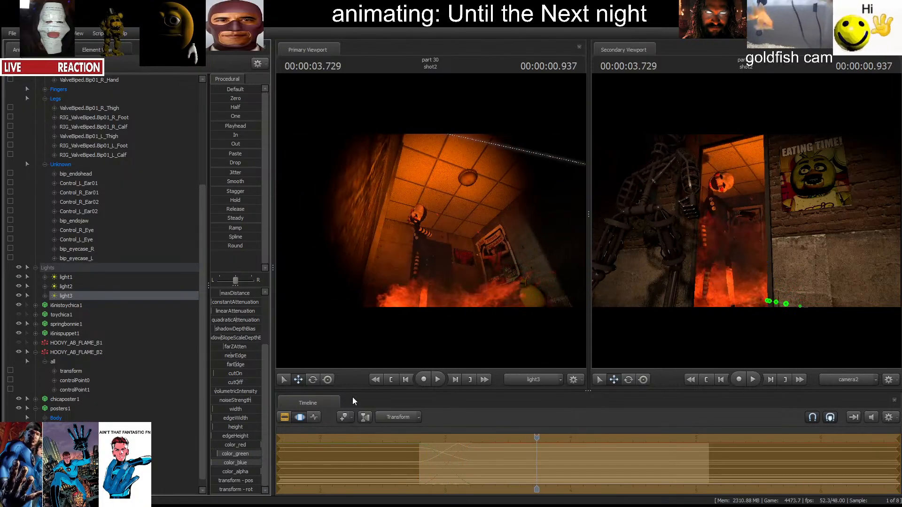
click(392, 380)
click(92, 306)
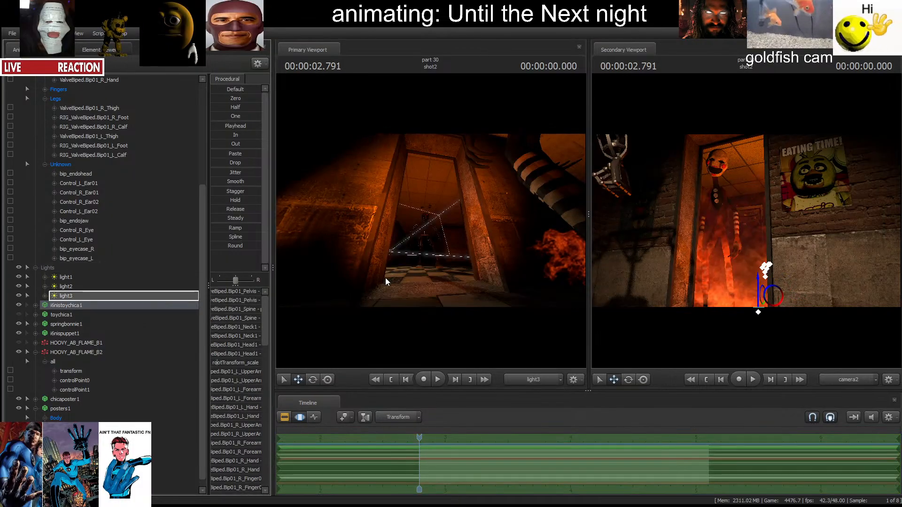
key(space)
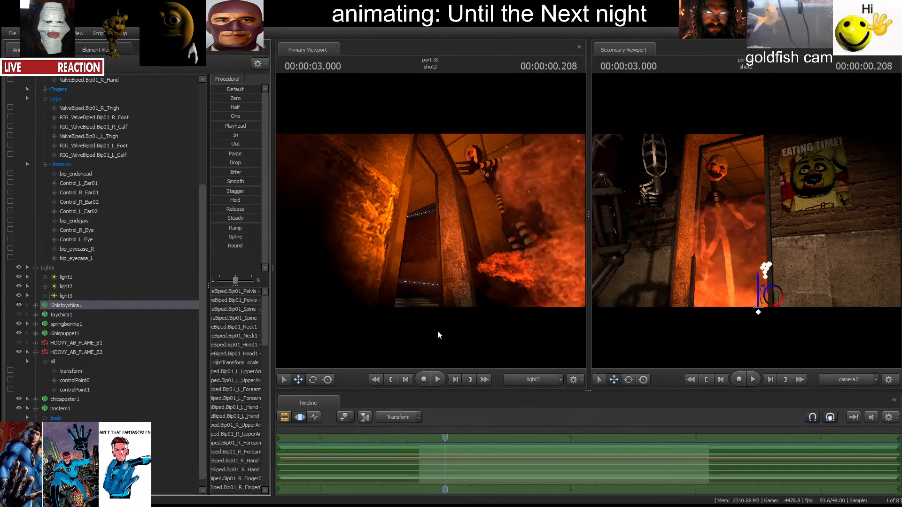
click(398, 380)
Try to clear all of light3's keyframes in the Graph Editor, and undo the deletion.
click(314, 417)
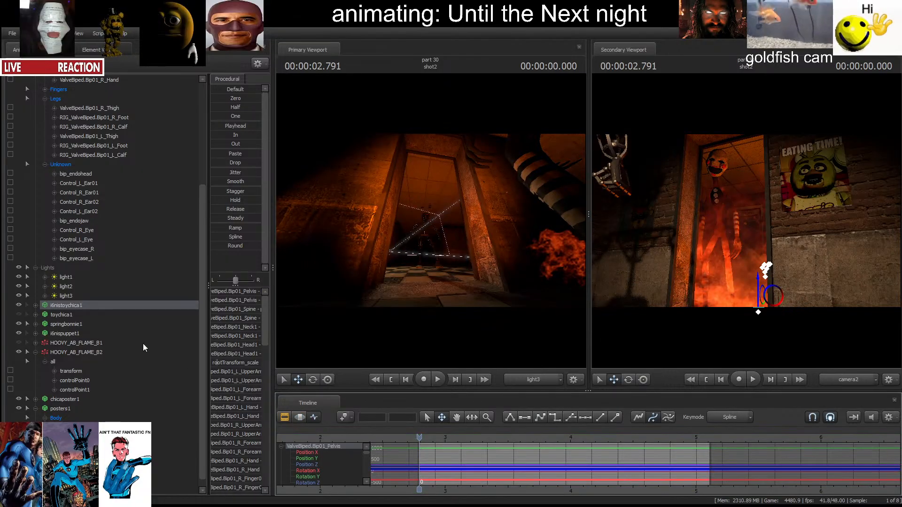
click(66, 296)
click(430, 432)
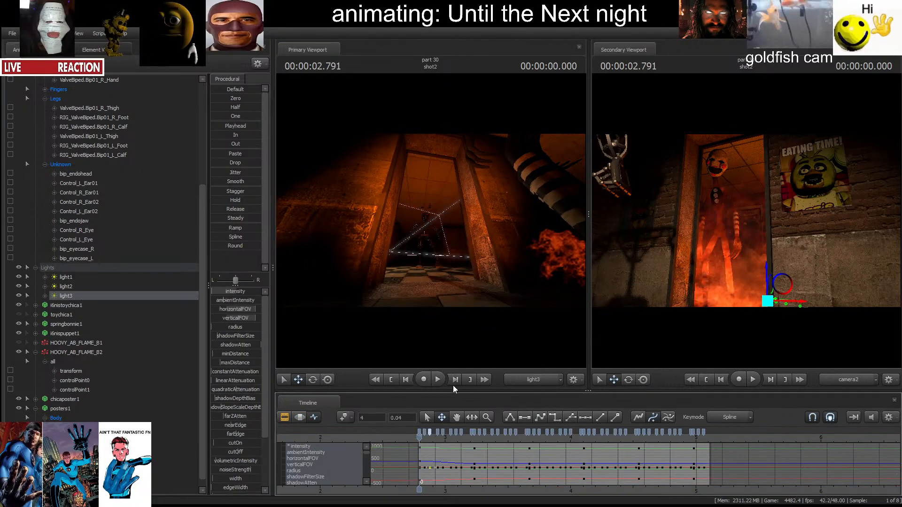
key(ctrl+a)
key(Delete)
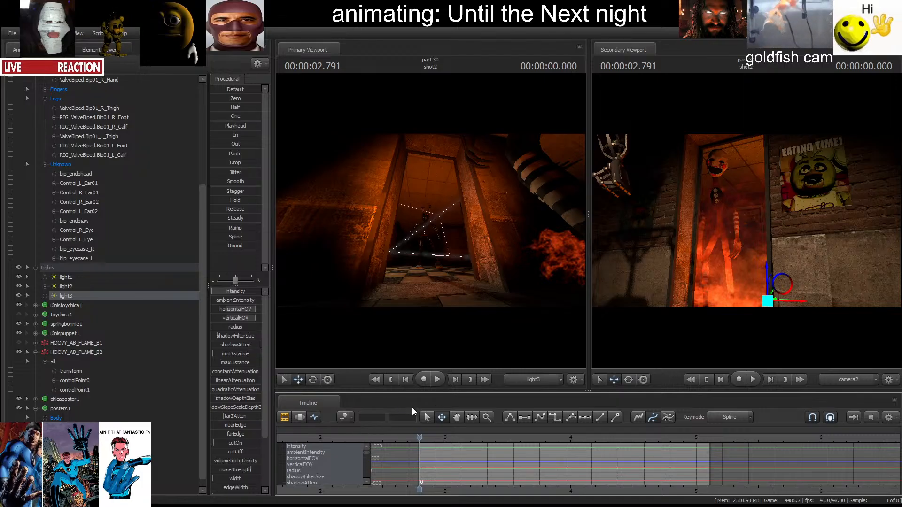
key(ctrl+z)
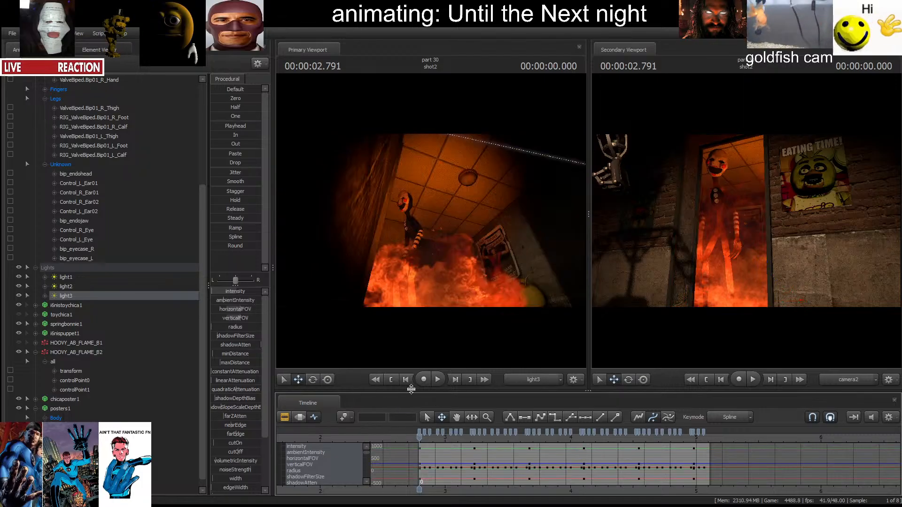
Re-aim light3 at the doorway and endoskeleton in the Motion Editor, moving it low beside the door frame.
click(300, 418)
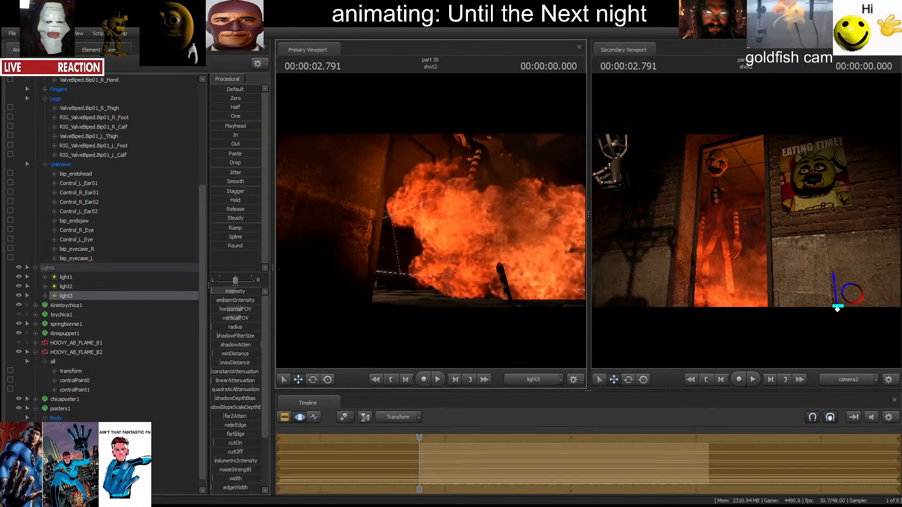
drag(431, 220, 422, 231)
key(space)
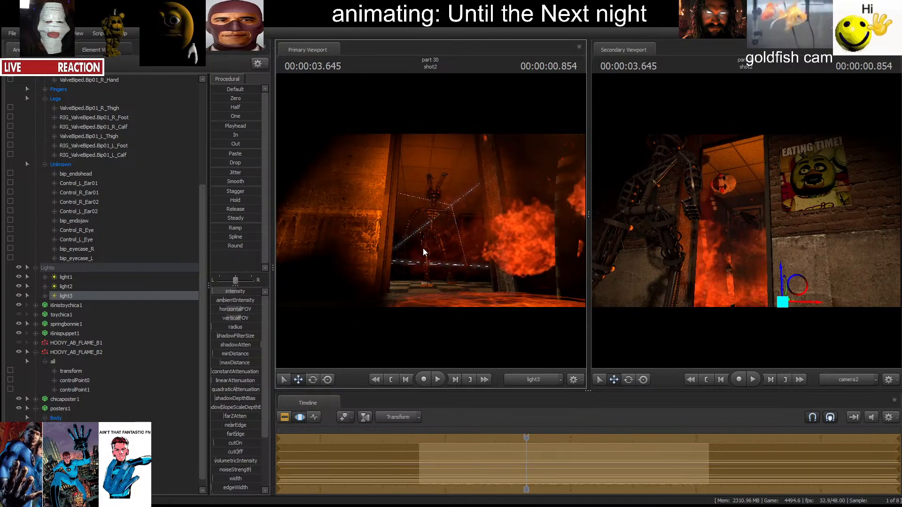
drag(781, 317, 780, 329)
drag(430, 224, 431, 225)
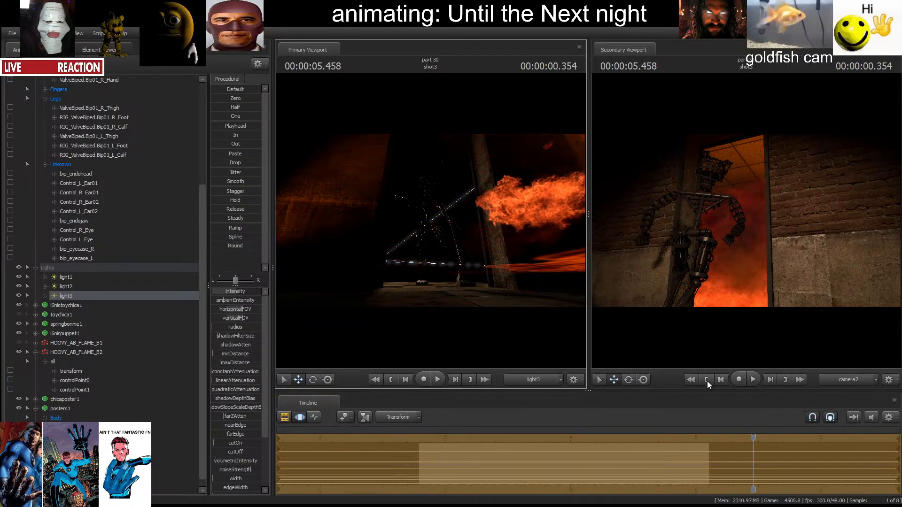
Replay shot2 from its start through camera2 to check the repositioned orange light.
click(706, 381)
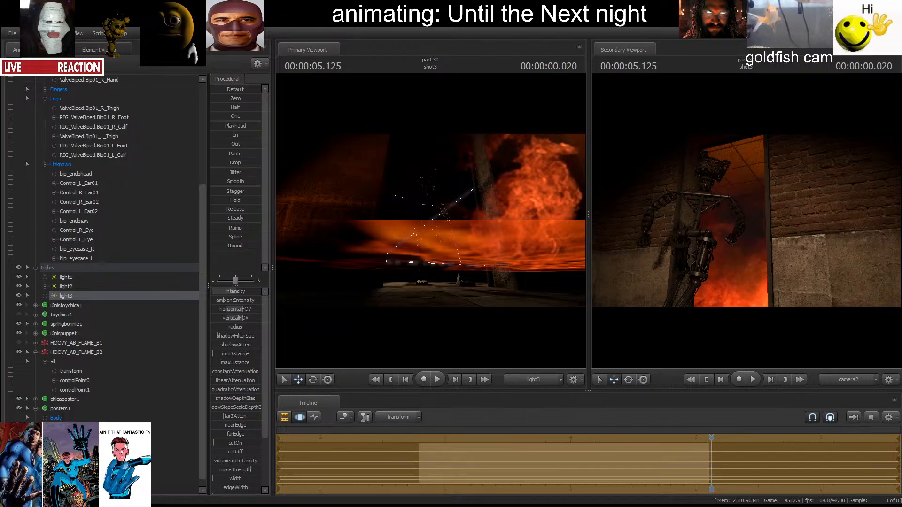
click(705, 381)
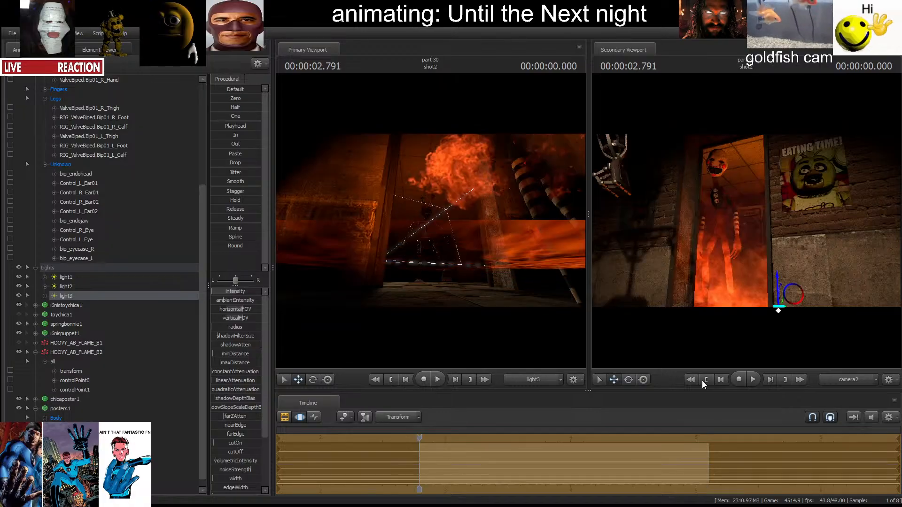
key(space)
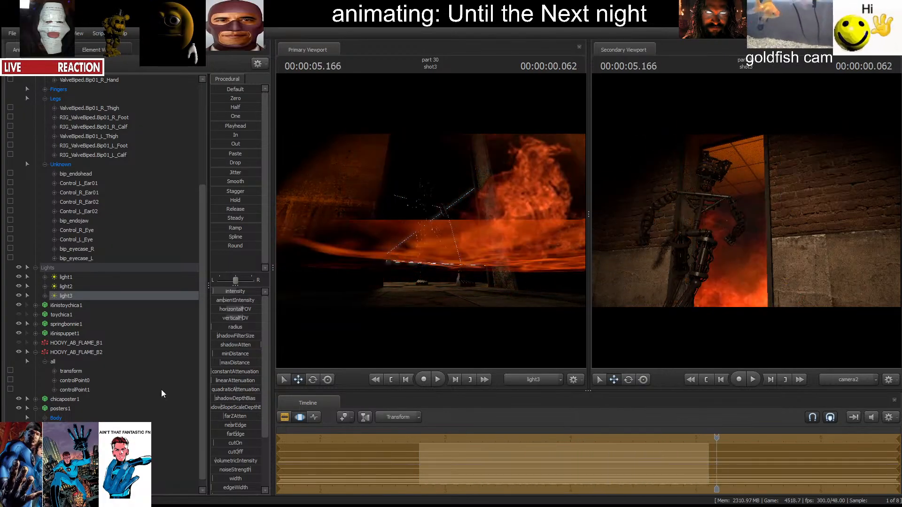
Select shot3 in the Clip Editor, switch its view to camera3, and fly the camera inside the burning room to frame the puppet.
click(285, 418)
click(771, 471)
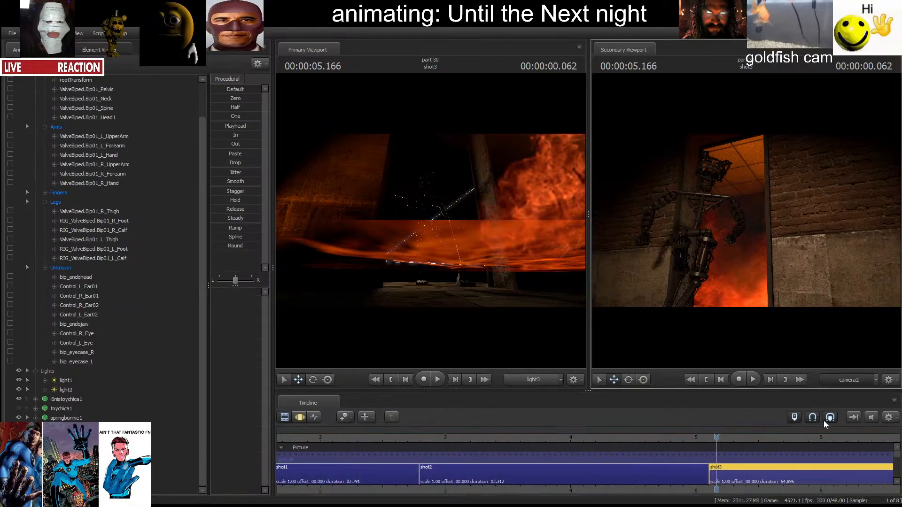
click(840, 380)
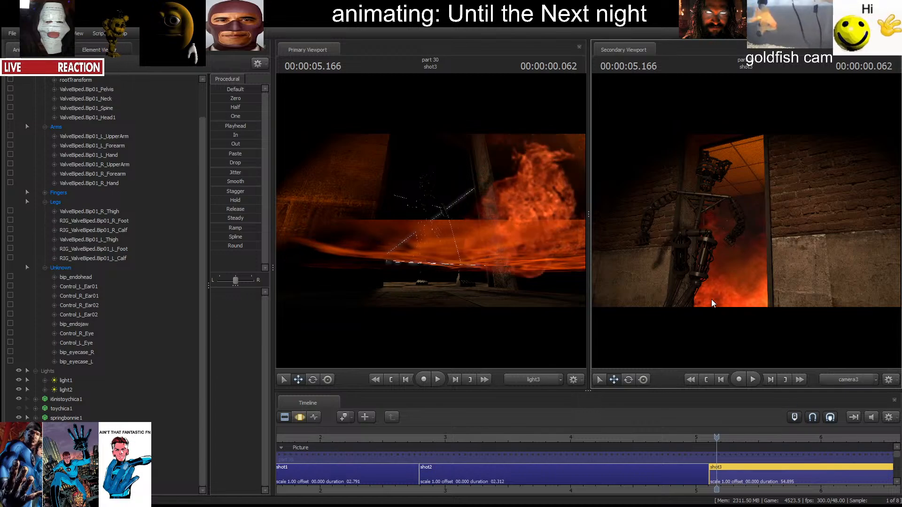
mouse_move(712, 303)
mouse_down()
mouse_move(722, 304)
mouse_move(711, 308)
mouse_move(711, 357)
mouse_up()
key(w)
Play back shot3 through camera3, return to its start, and set the primary viewport to the Work Camera.
click(708, 379)
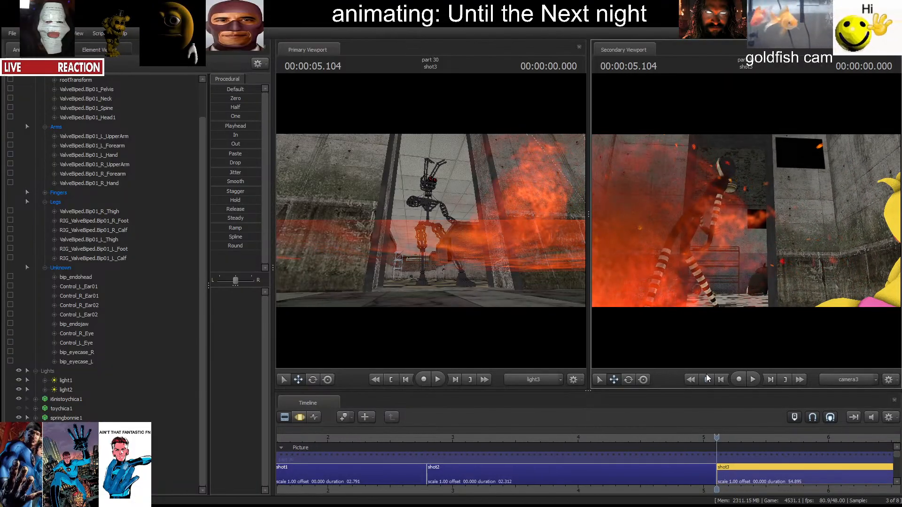
click(707, 379)
key(space)
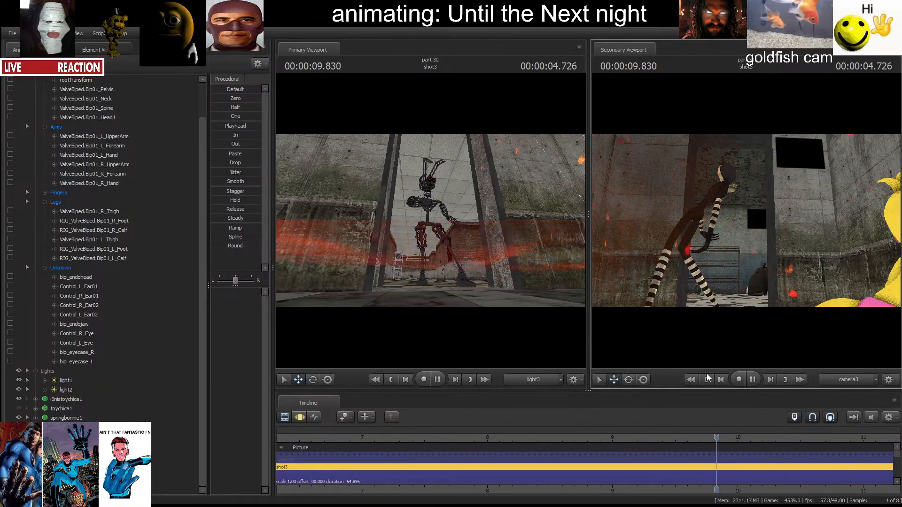
key(space)
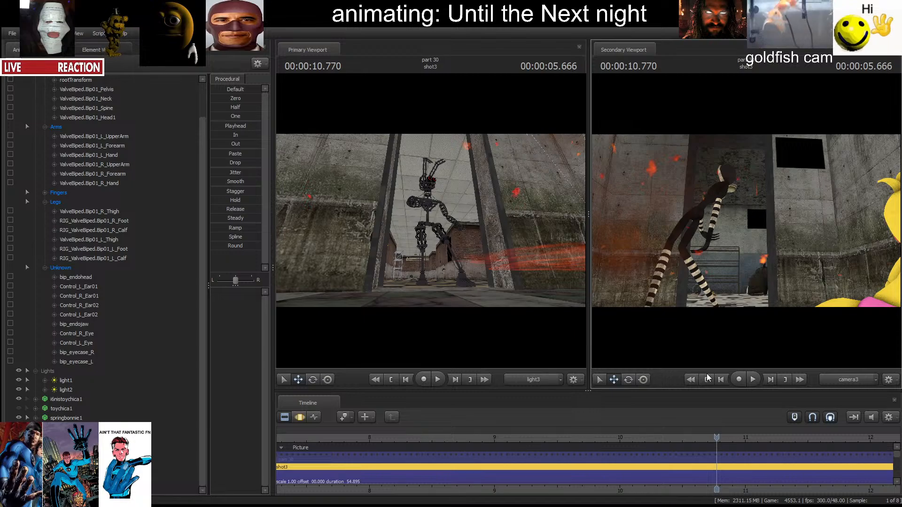
click(720, 381)
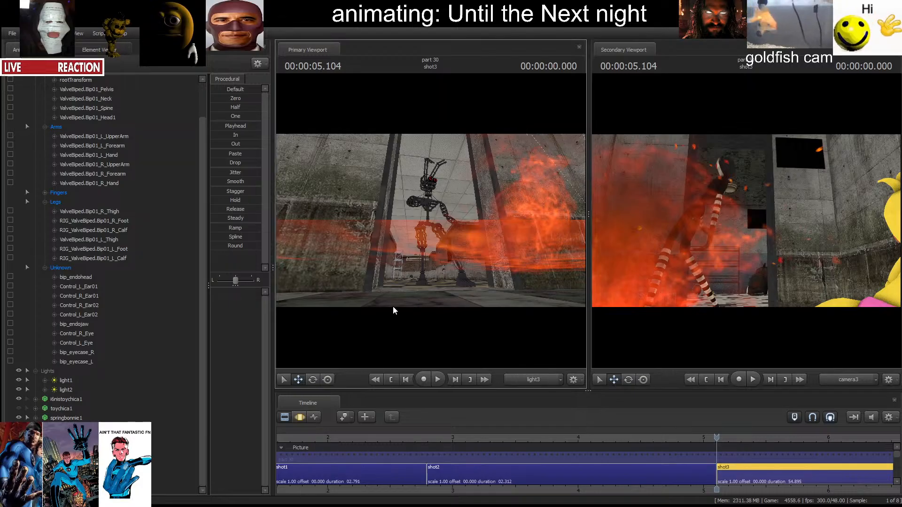
click(524, 376)
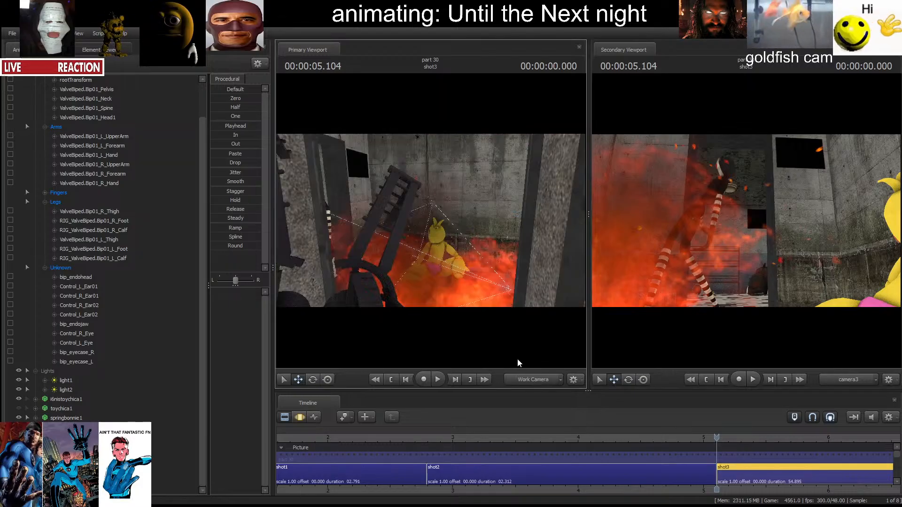
Play back the opening of shot3 for review and return to its first frame.
key(space)
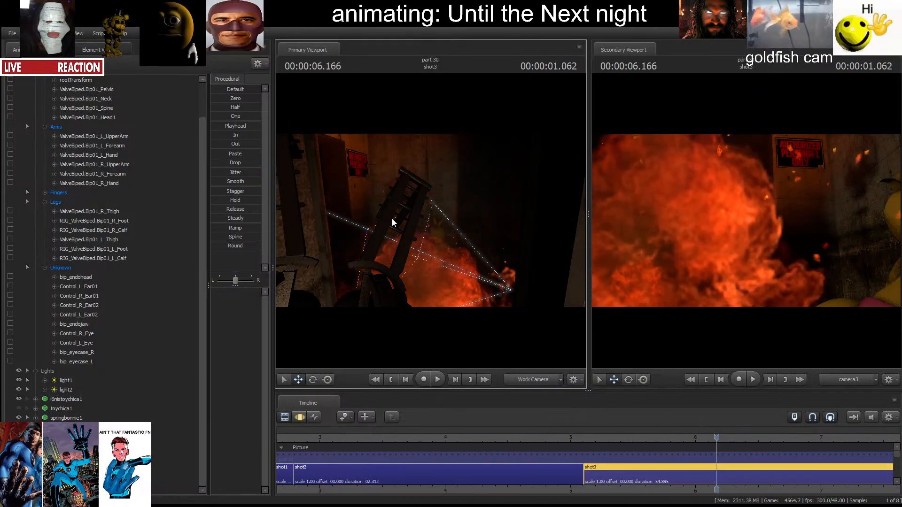
click(703, 380)
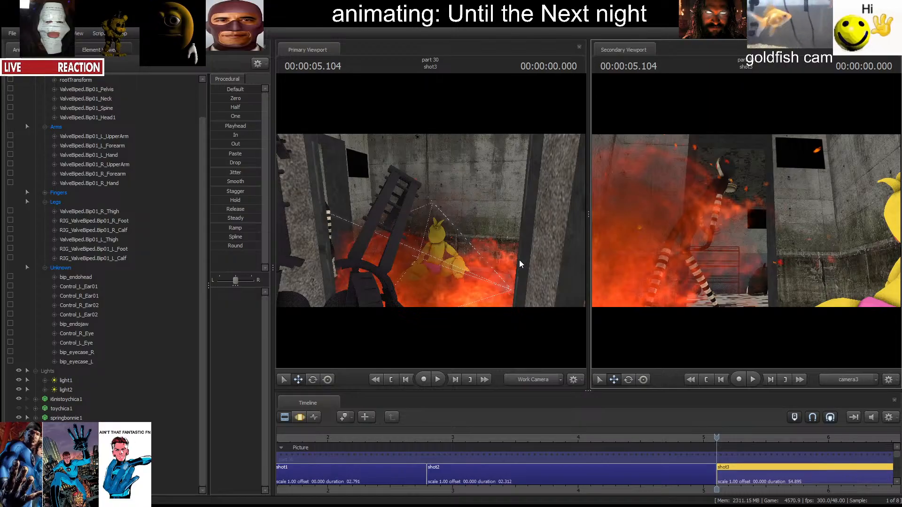
drag(520, 261, 424, 223)
key(w)
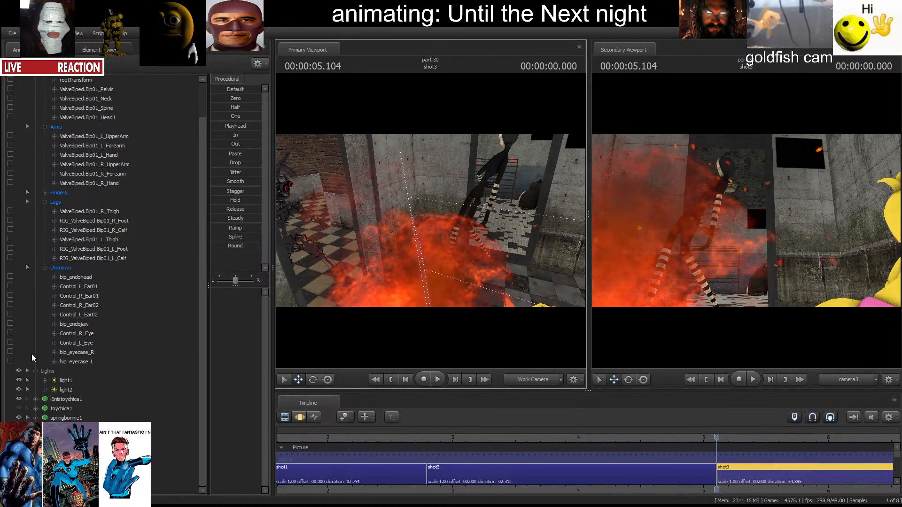
Move the whole endospring2 rig into the doorway beside the puppet and reframe camera3 closer to them.
click(61, 446)
click(313, 421)
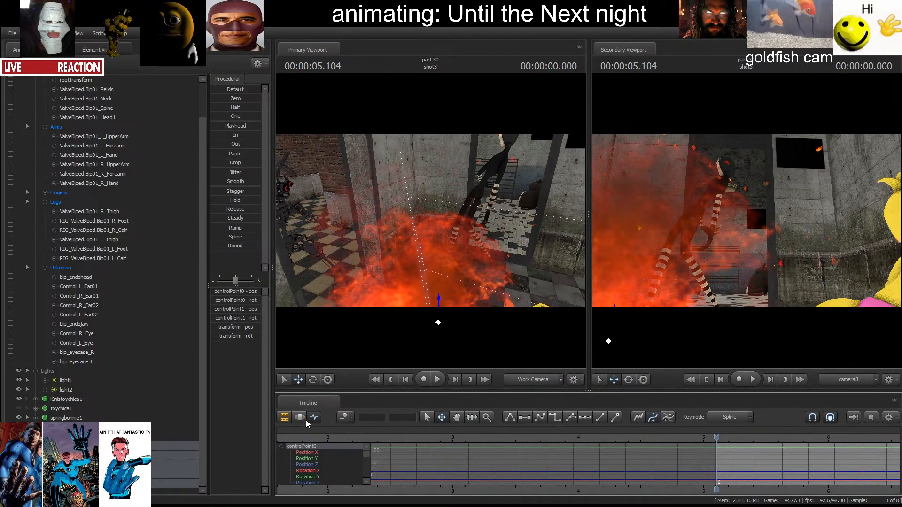
click(300, 417)
click(311, 249)
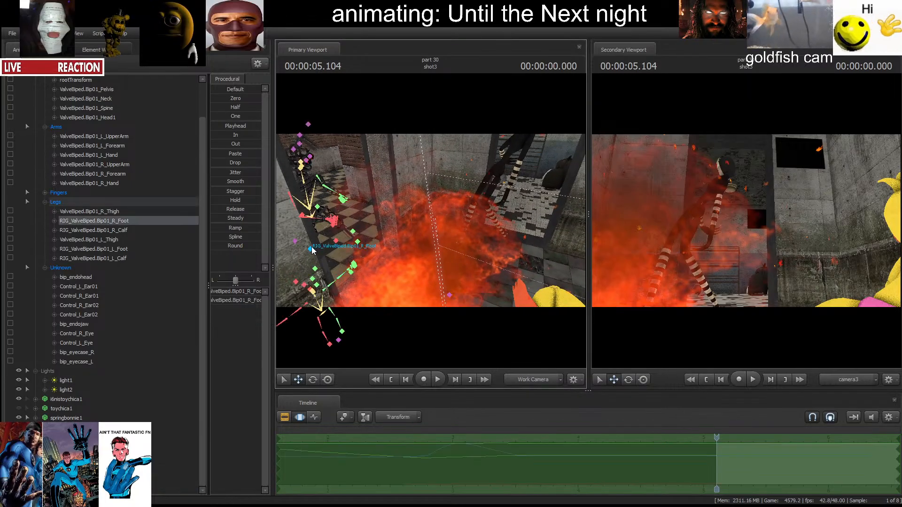
scroll(72, 143, up, 2)
click(64, 99)
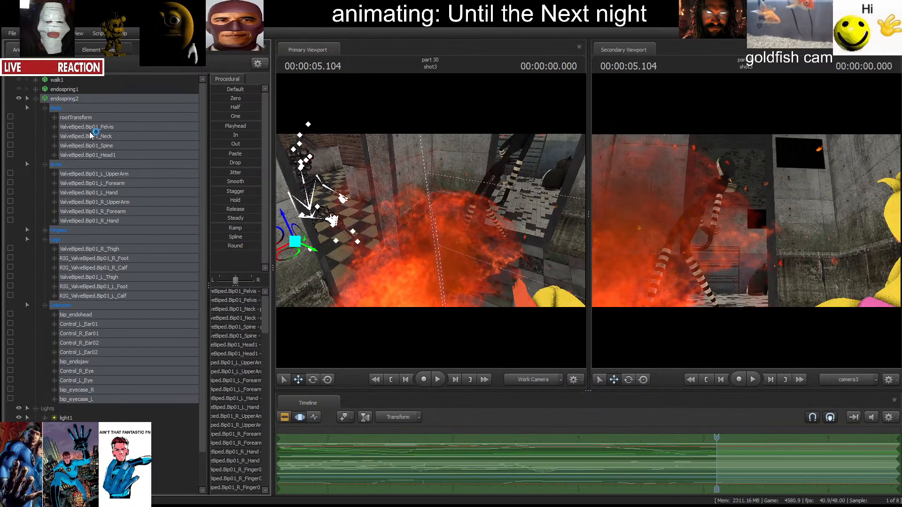
click(290, 262)
drag(369, 300, 472, 301)
key(e)
key(w)
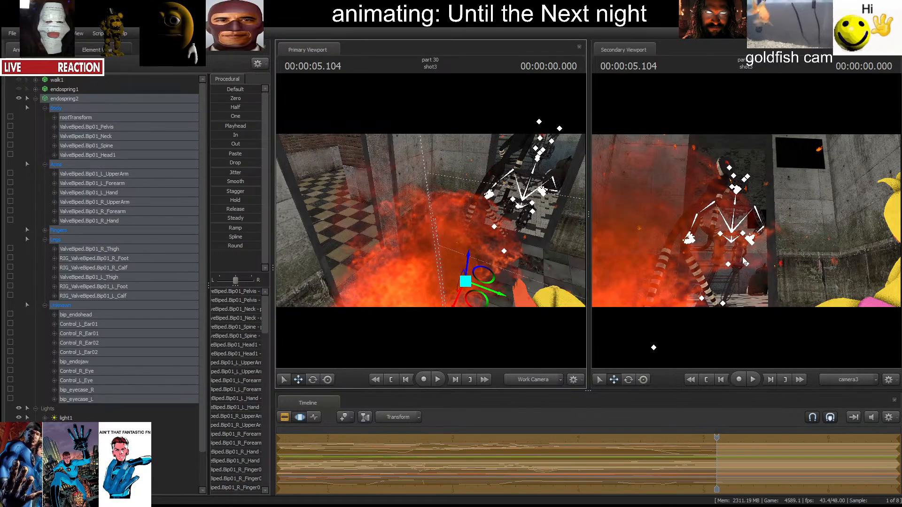
drag(705, 230, 726, 230)
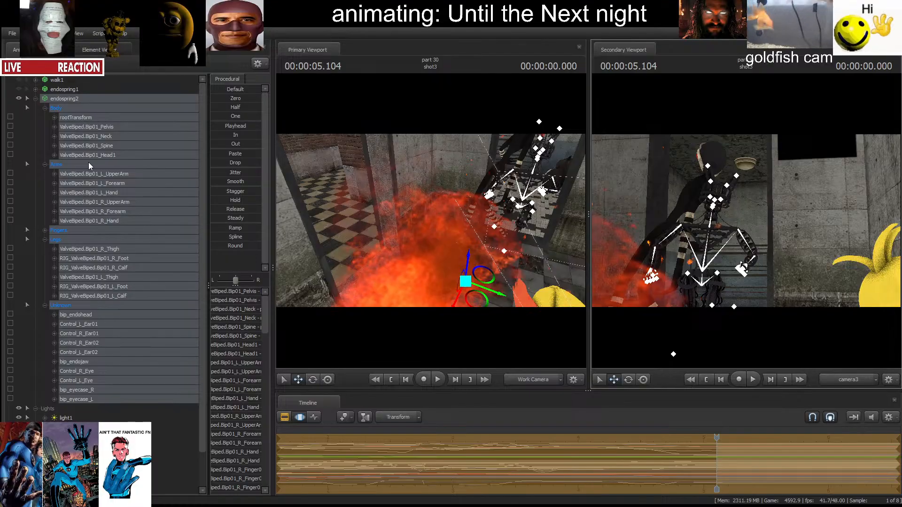
Delete all of endospring2's keyframes that lie after the start of shot3.
click(312, 417)
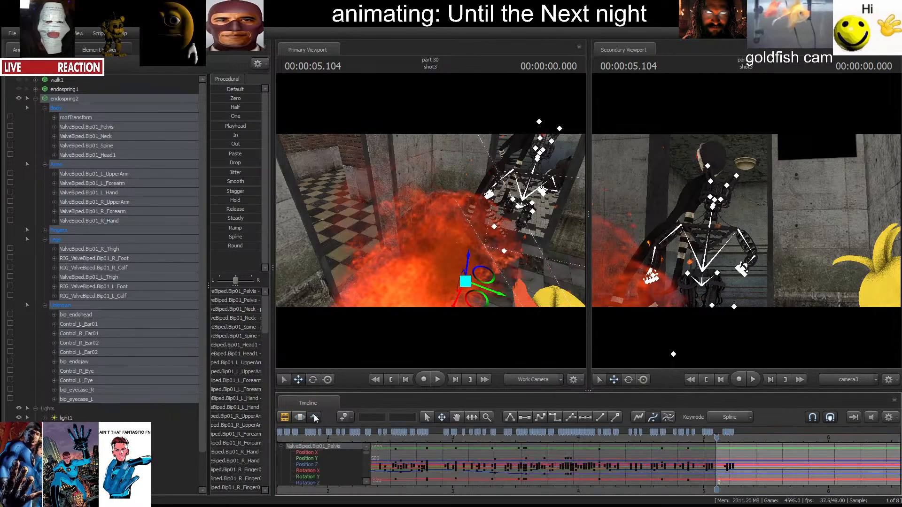
key(space)
key(space)
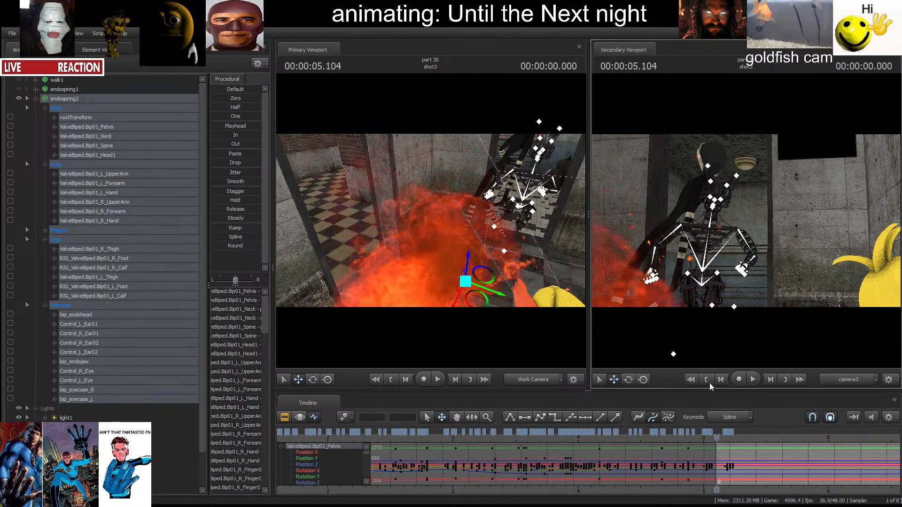
click(728, 435)
drag(732, 436, 734, 436)
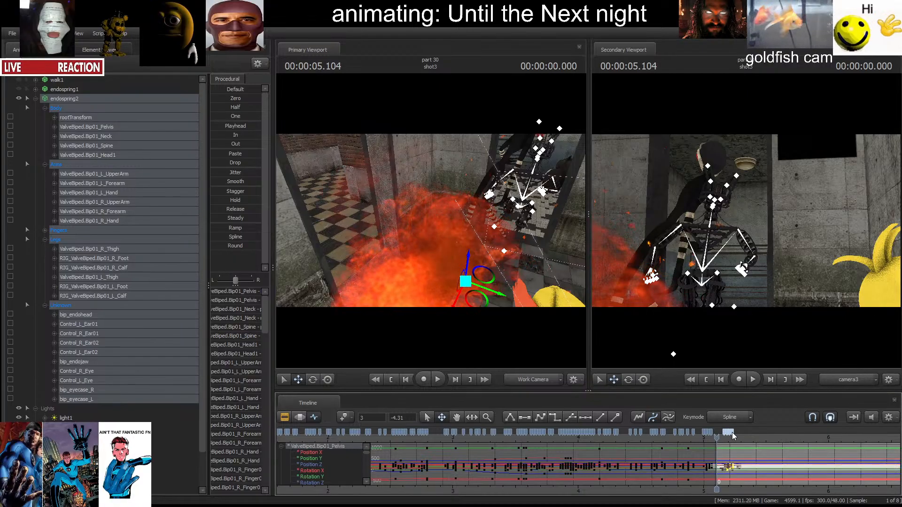
key(Delete)
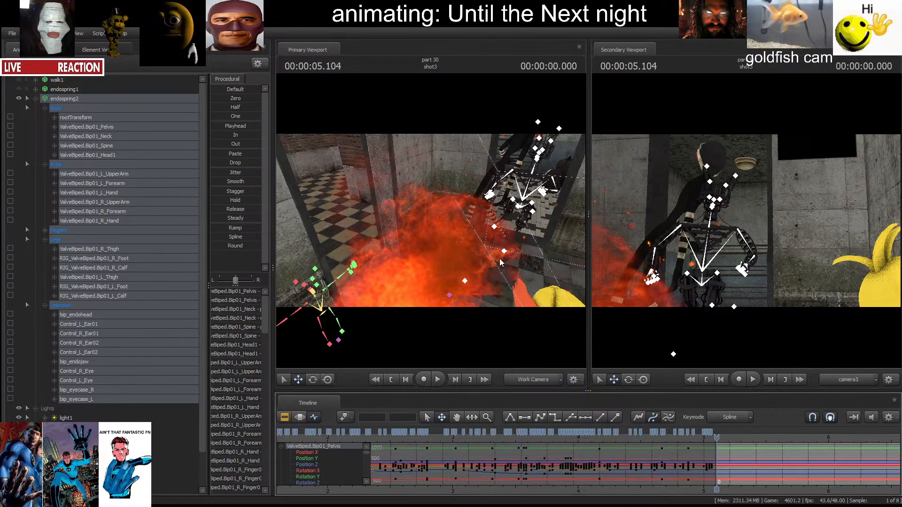
Enlarge endospring2 through a rootTransform_scale control and hide the HOOVY_AB_FLAME_B2 effect.
click(466, 281)
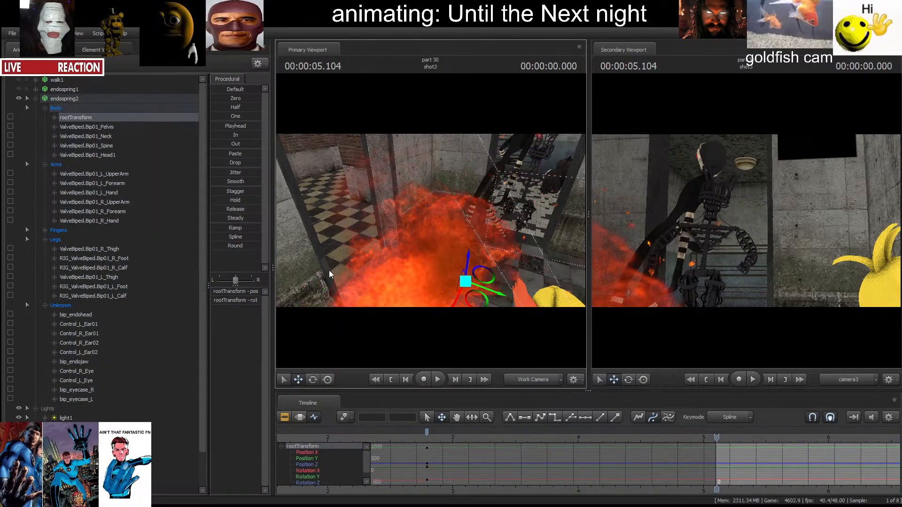
click(300, 417)
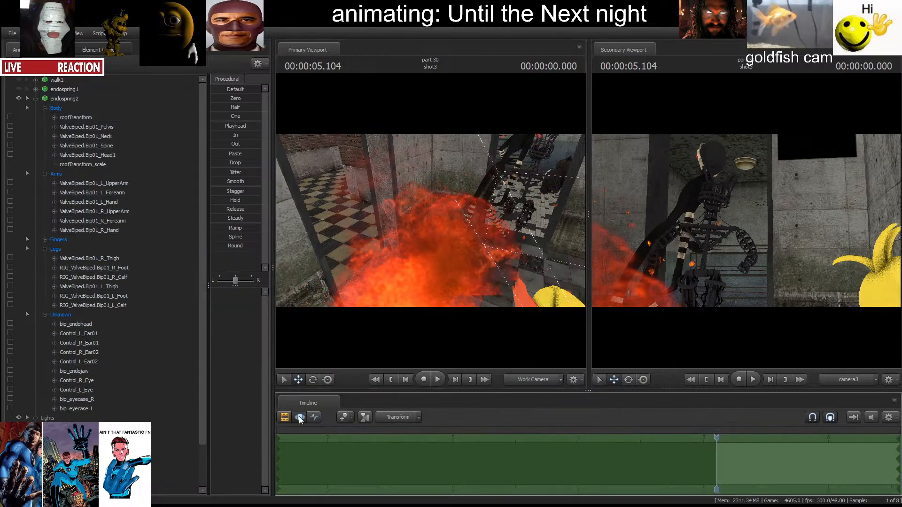
click(83, 164)
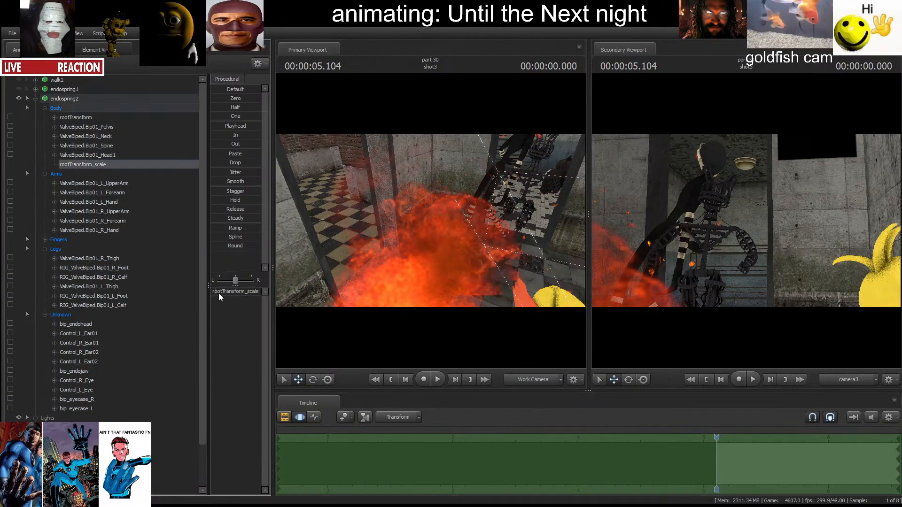
drag(219, 294, 238, 293)
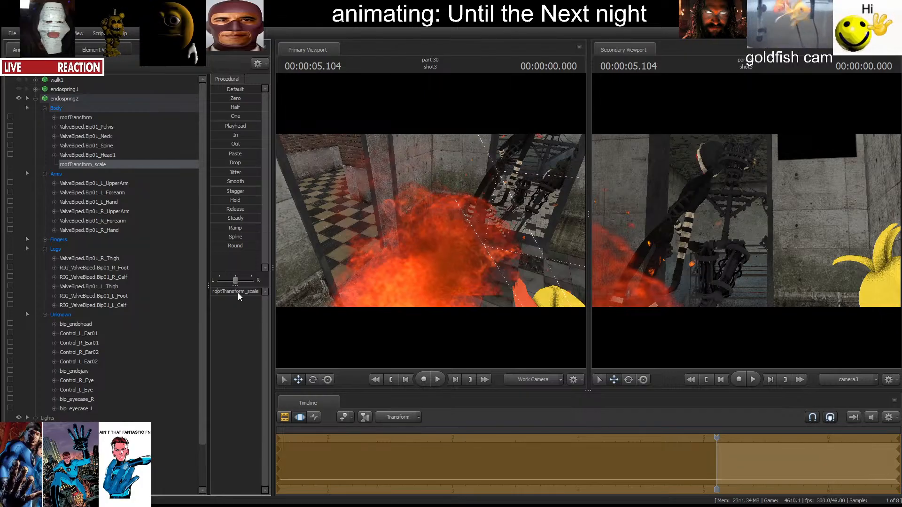
click(35, 98)
click(19, 182)
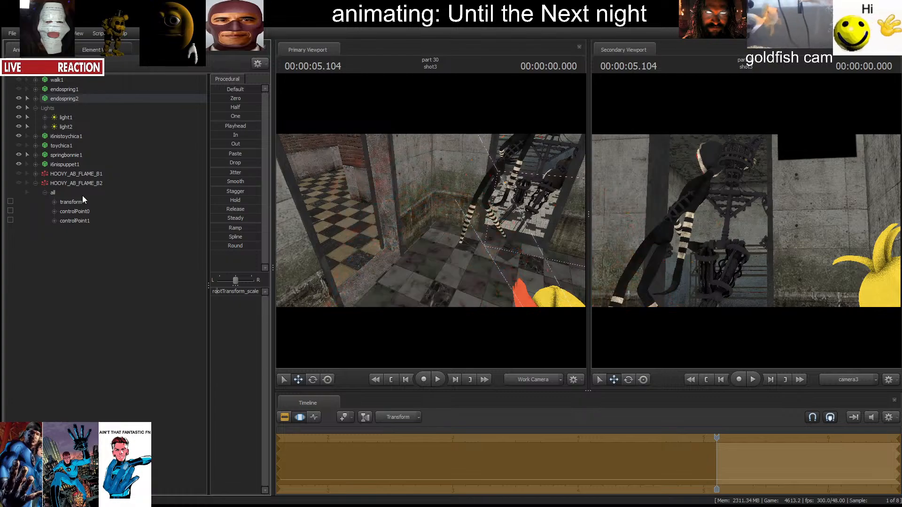
Reposition and turn endospring2 in the doorway so it faces into the room, and adjust its pelvis bone.
drag(443, 227, 433, 224)
click(443, 228)
drag(431, 268, 429, 319)
drag(414, 229, 428, 243)
key(e)
click(75, 100)
drag(416, 306, 466, 291)
key(w)
click(713, 263)
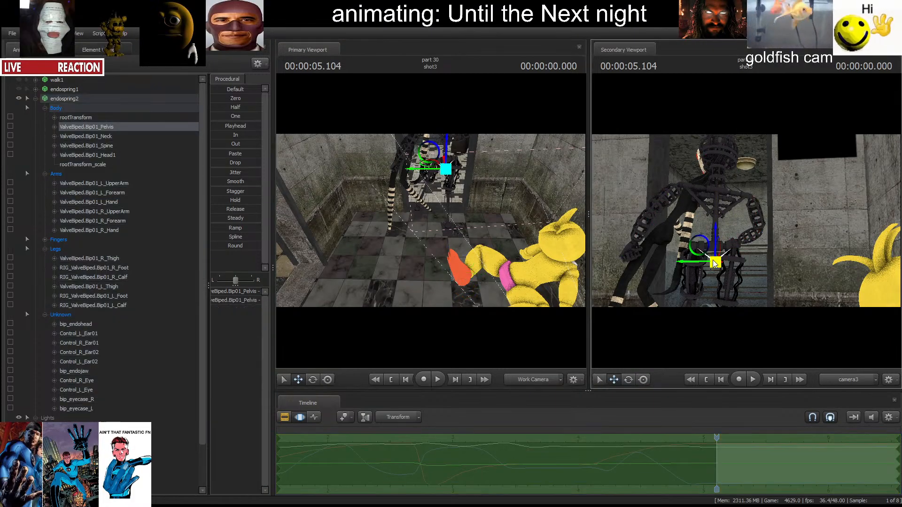
key(e)
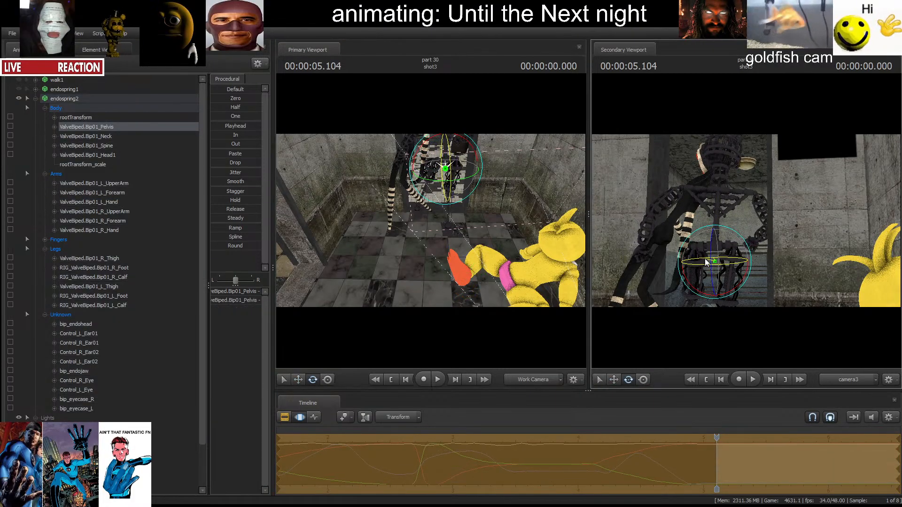
Move endospring2's right and left foot rig handles to place its feet at the doorway.
mouse_move(428, 247)
mouse_down()
mouse_move(423, 231)
mouse_move(427, 246)
mouse_up()
key(w)
click(442, 285)
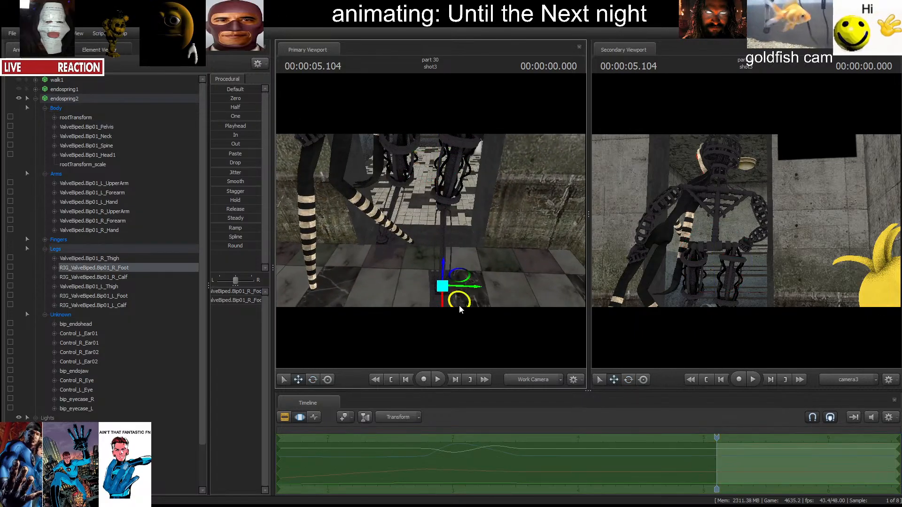
drag(460, 299, 472, 298)
click(381, 239)
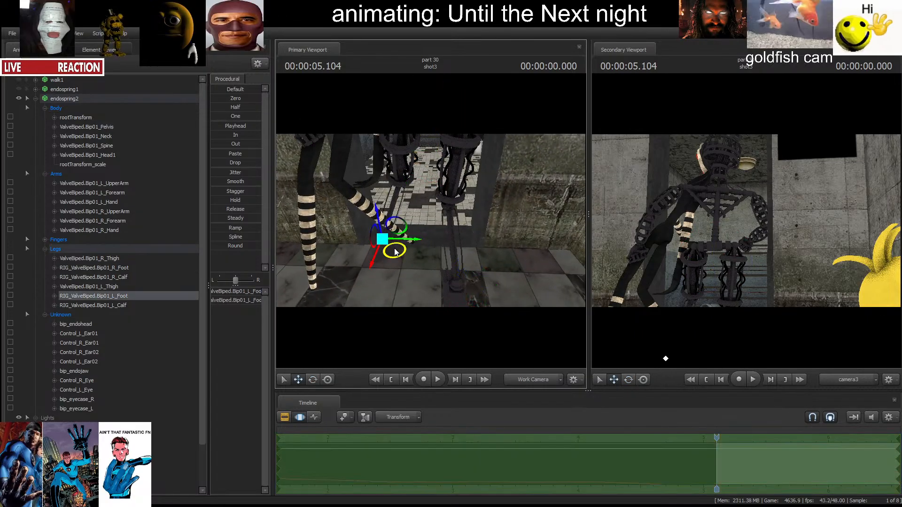
drag(412, 250, 409, 215)
Rotate endospring2's ValveBiped.Bip01_Head1 bone to angle its head in the camera3 view.
key(s)
key(a)
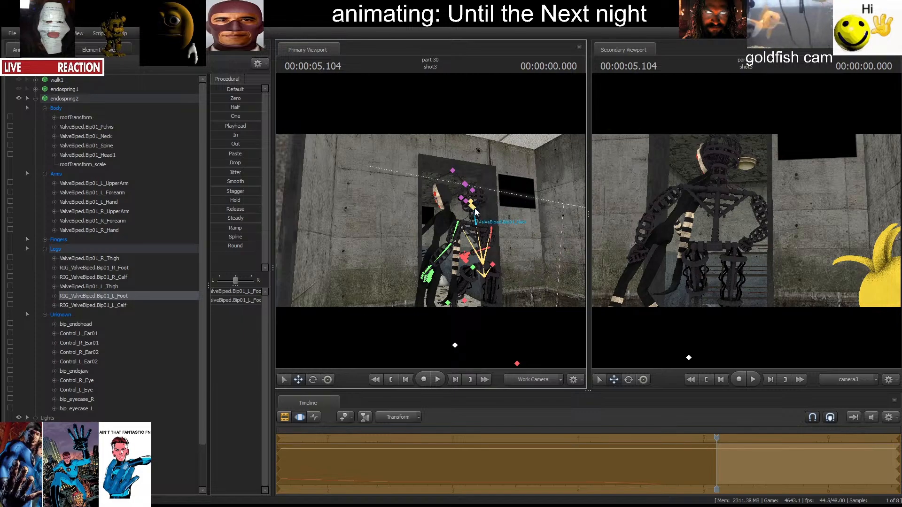
ctrl+click(474, 209)
key(e)
key(r)
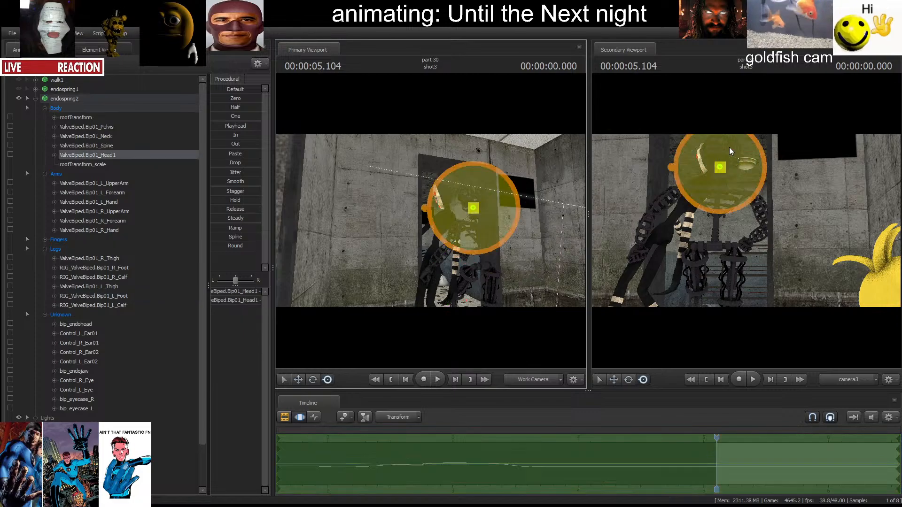
drag(731, 147, 707, 153)
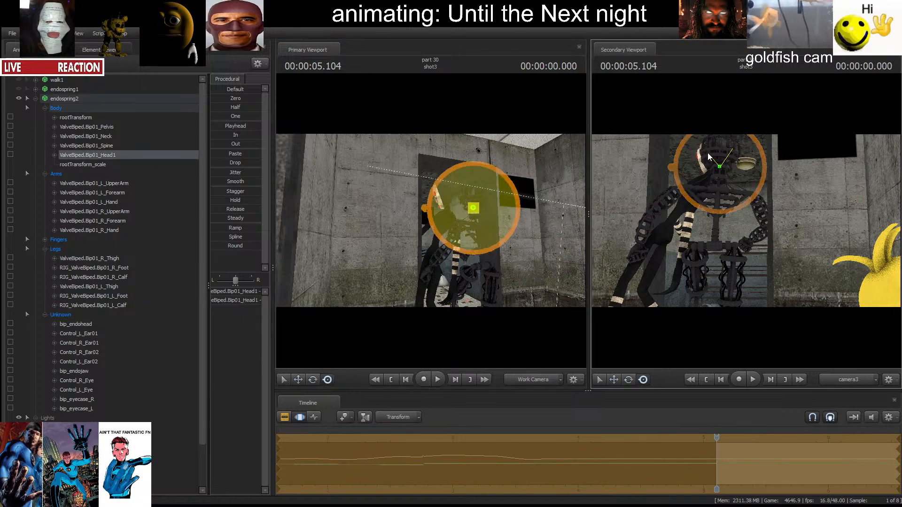
Play shot3 to check endospring2's new pose and go back to the shot's first frame.
key(space)
key(space)
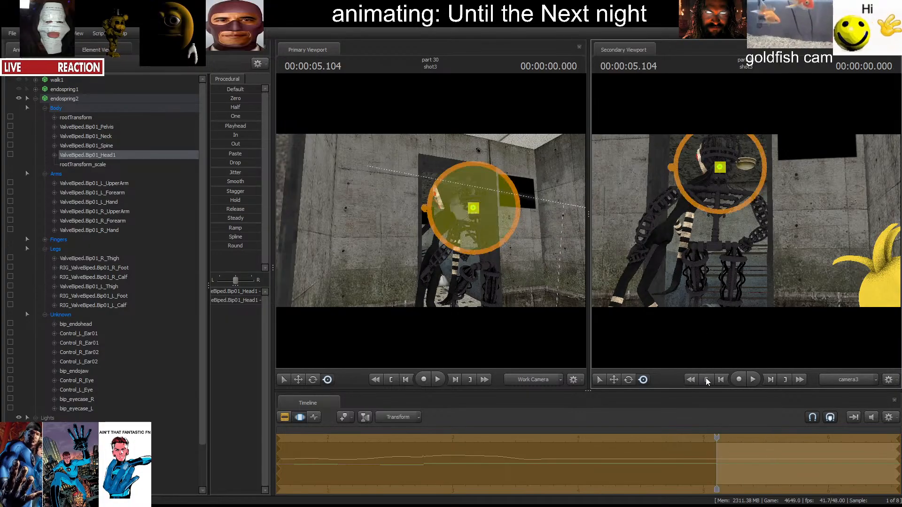
click(706, 380)
key(space)
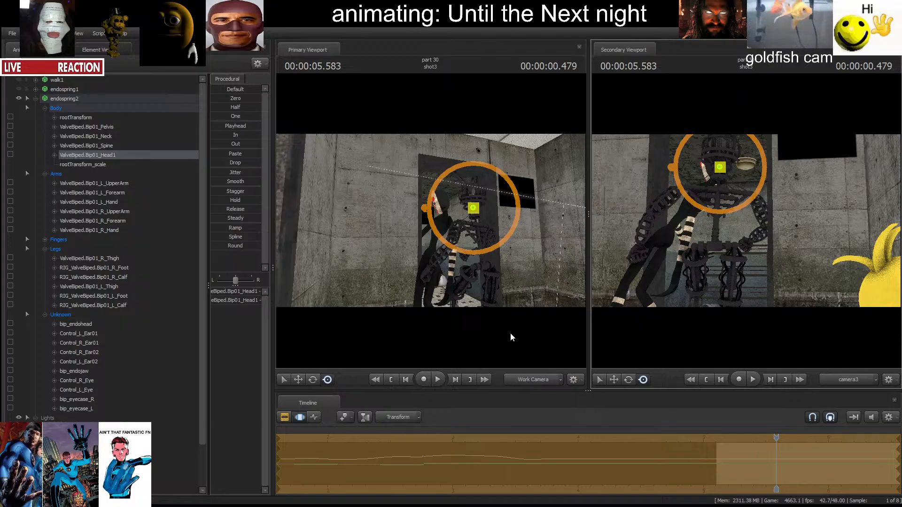
click(404, 381)
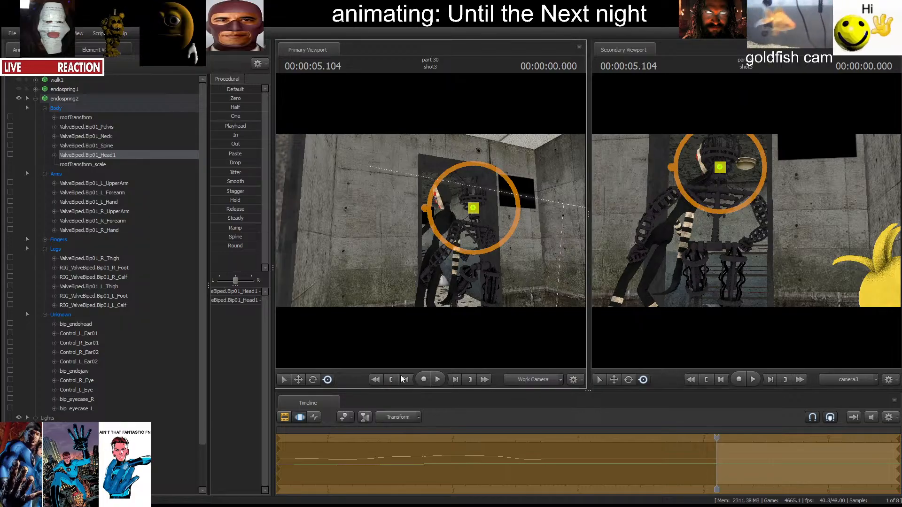
Delete the puppet's two keyframes that lie just after the start of shot3.
double_click(44, 96)
click(60, 167)
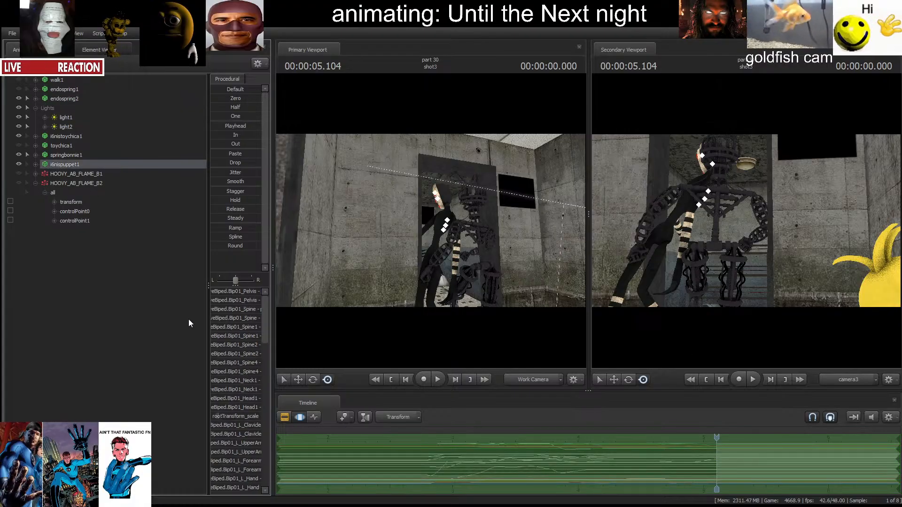
click(288, 416)
click(315, 417)
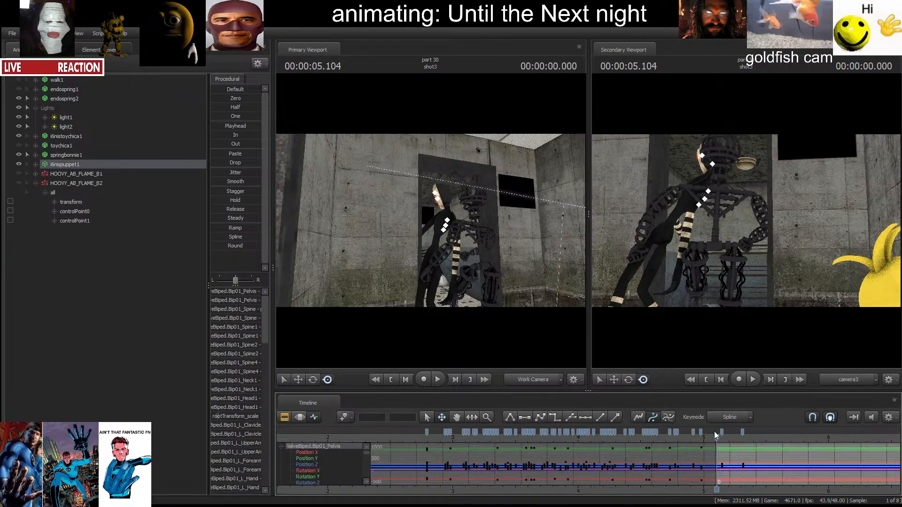
click(722, 433)
shift+click(743, 433)
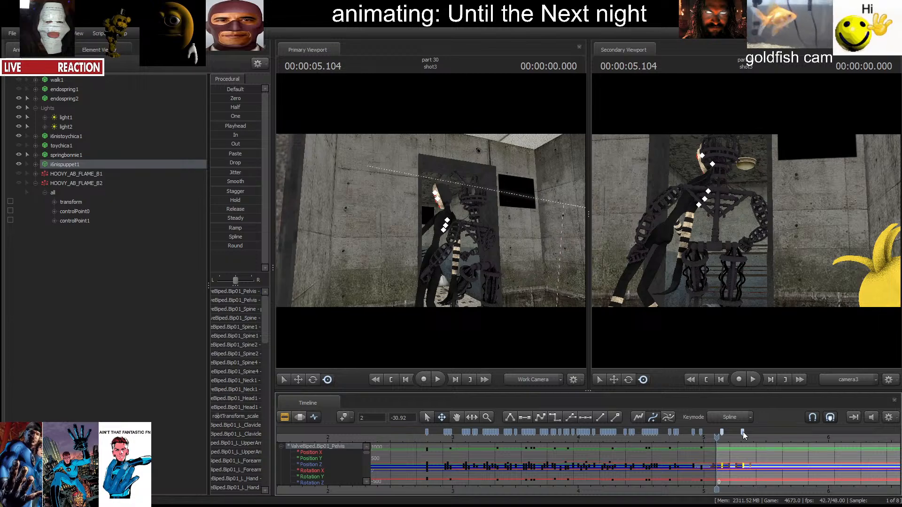
key(Delete)
Copy the puppet's keyframe from the first frame of shot2 to the first frame of shot3.
click(427, 433)
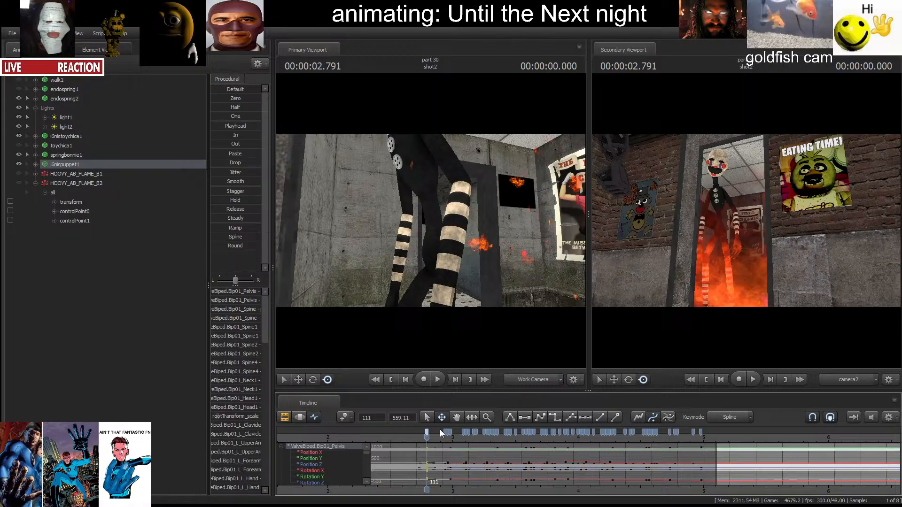
click(786, 380)
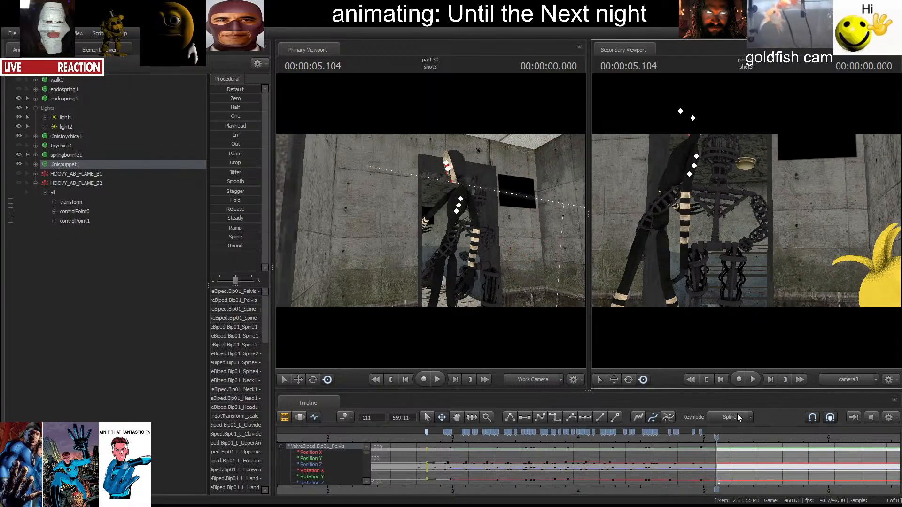
click(716, 433)
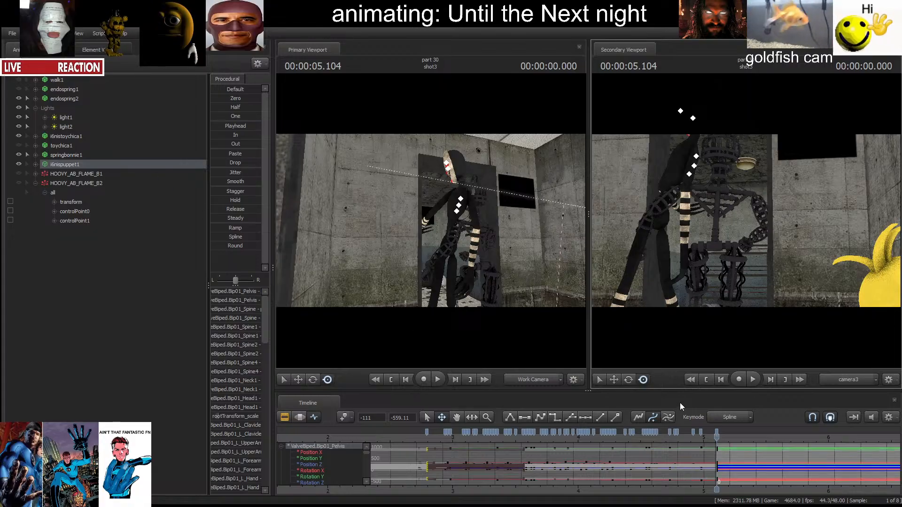
click(717, 430)
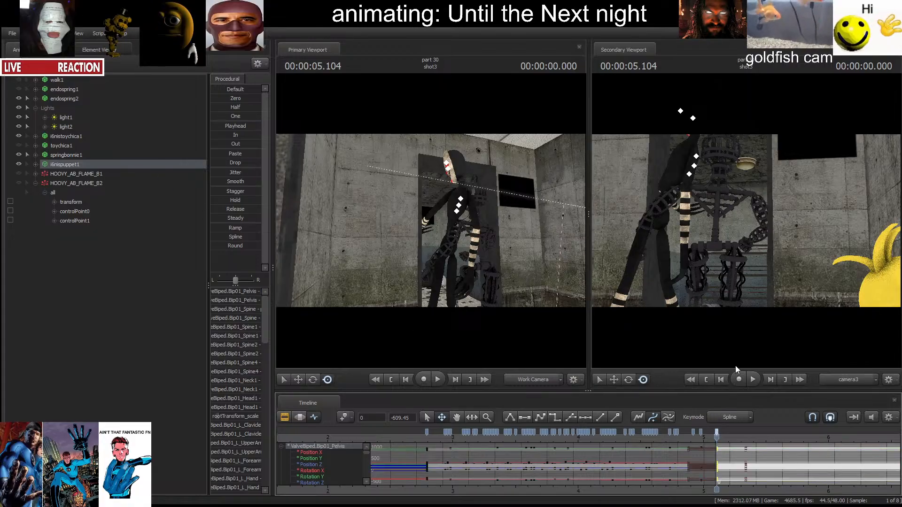
key(ctrl+z)
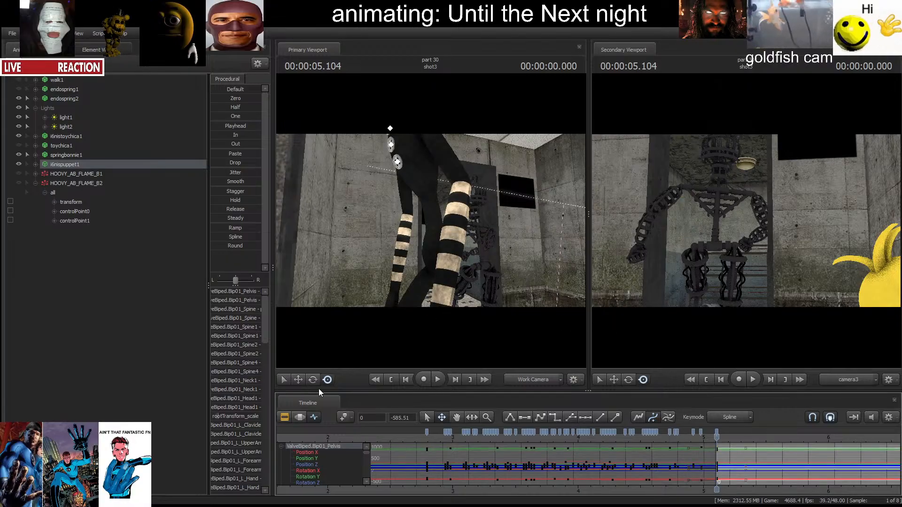
Move and rotate i6nispuppet1 so that it stands in the room behind endospring2, inside the doorway.
click(84, 162)
click(300, 417)
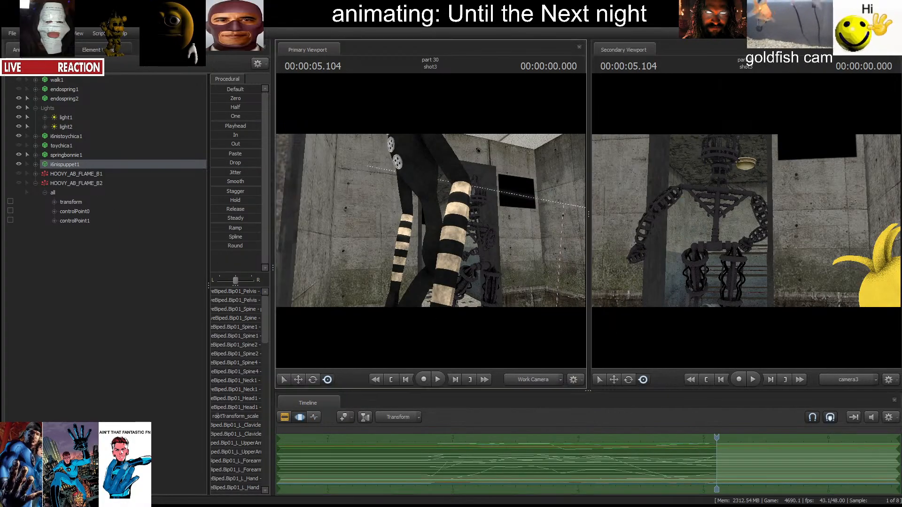
drag(431, 221, 419, 233)
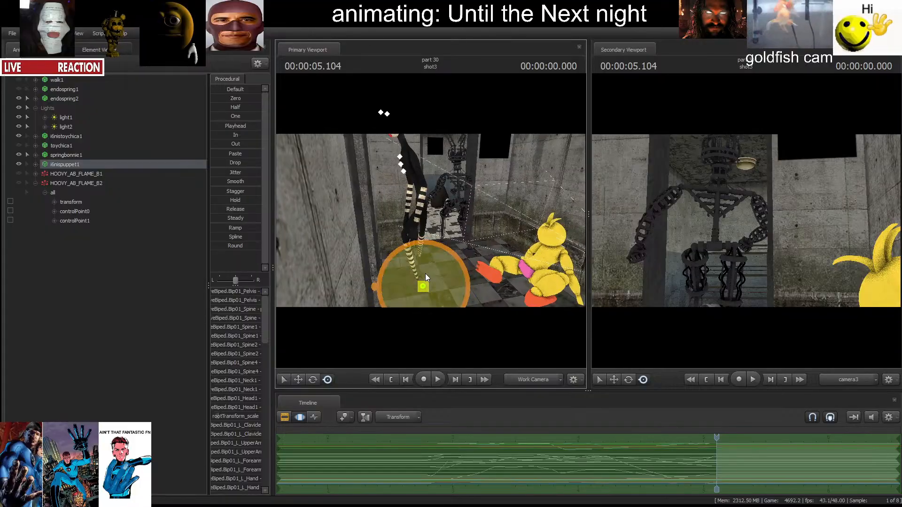
key(w)
drag(437, 291, 448, 222)
key(e)
key(w)
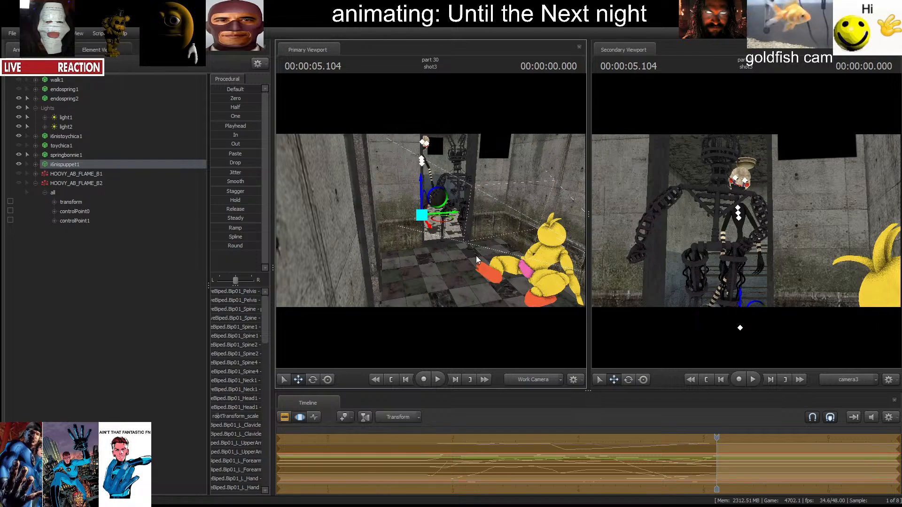
key(w)
drag(476, 256, 341, 384)
key(s)
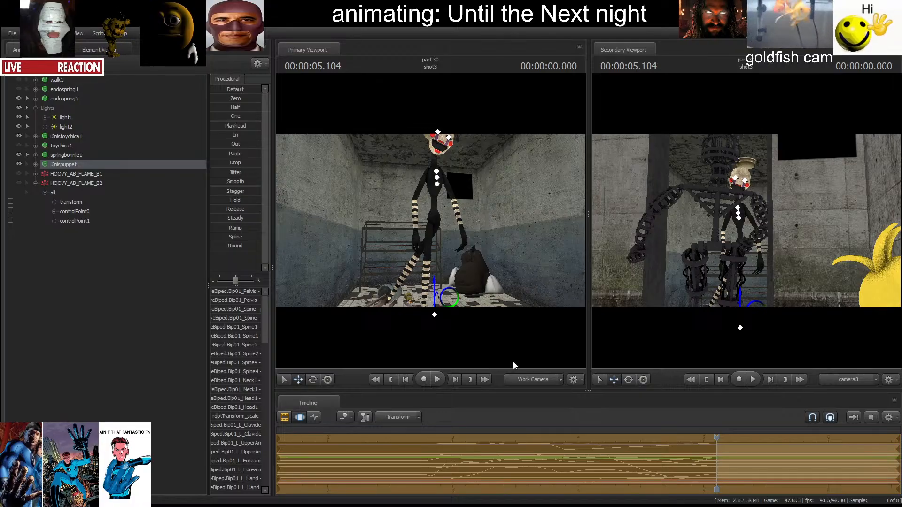
Make i6nispuppet1 selectable in the viewport and reposition its foot rig controls so its legs stand straight on the floor.
click(28, 165)
drag(423, 230, 456, 263)
ctrl+click(380, 263)
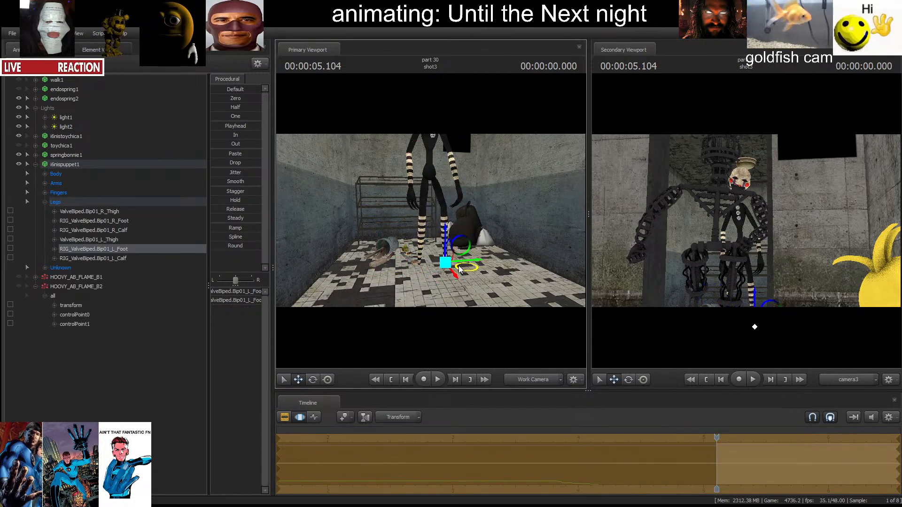
key(s)
mouse_move(383, 299)
mouse_down()
mouse_move(383, 277)
mouse_move(366, 279)
mouse_move(378, 301)
mouse_up()
key(d)
key(s)
key(w)
key(s)
Show HOOVY_AB_FLAME_B2, move it toward the doorway, and play shot3 before going back to the shot's first frame.
click(83, 286)
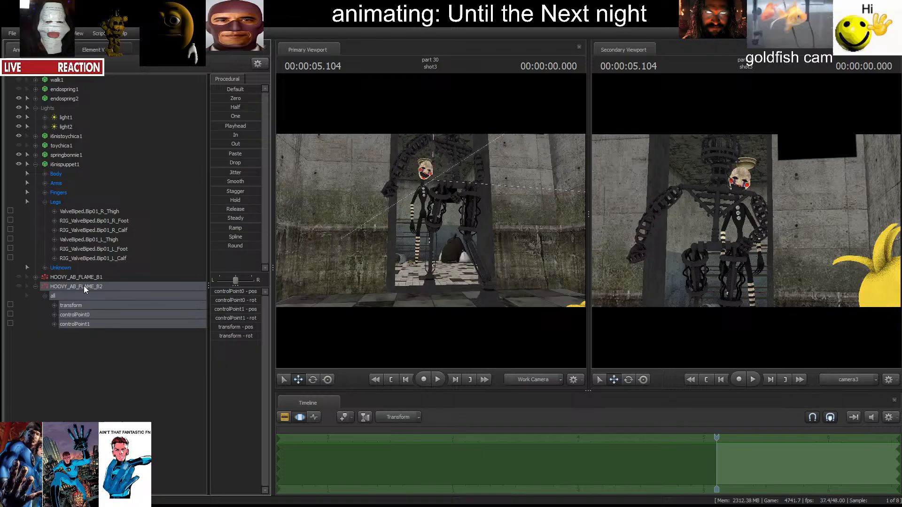
click(18, 286)
key(s)
mouse_move(377, 277)
mouse_down()
mouse_move(379, 301)
mouse_move(375, 291)
mouse_up()
drag(432, 240, 443, 164)
key(space)
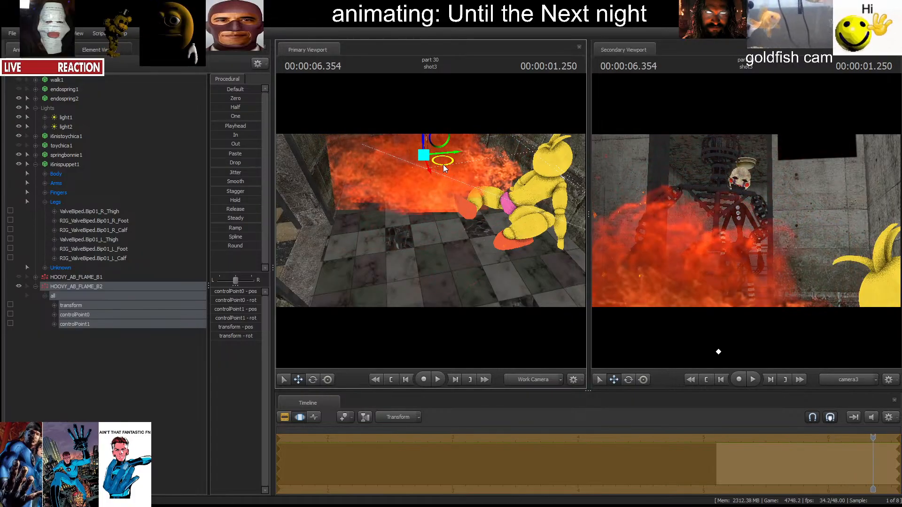
click(706, 380)
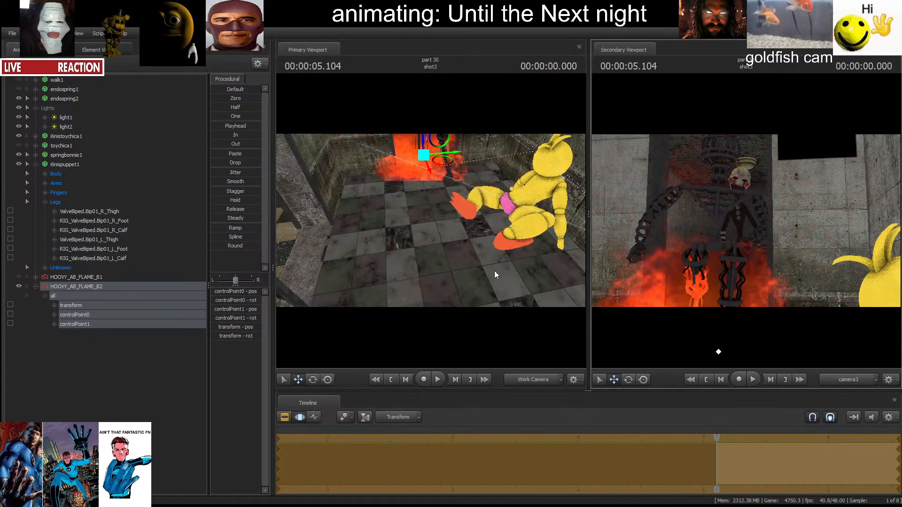
Reposition HOOVY_AB_FLAME_B2 at the foot of the doorway and play the shots to check the fire.
drag(494, 271, 429, 219)
key(space)
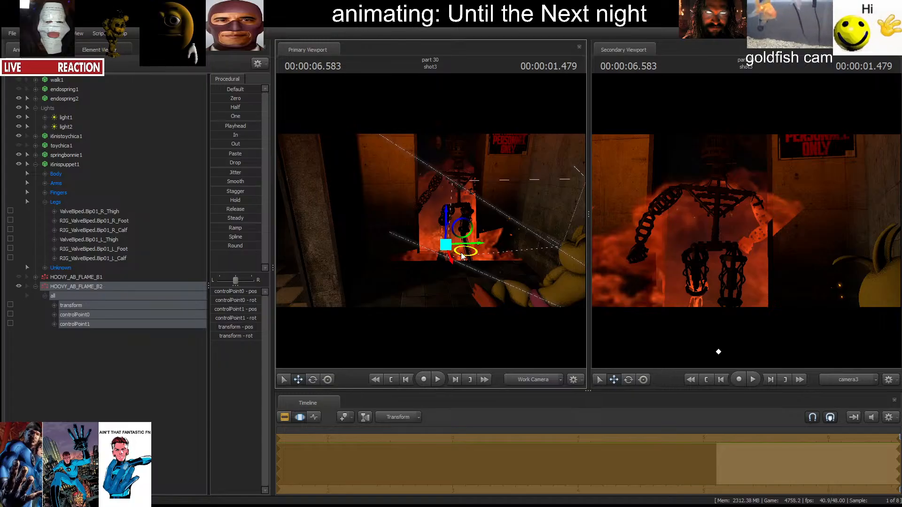
key(space)
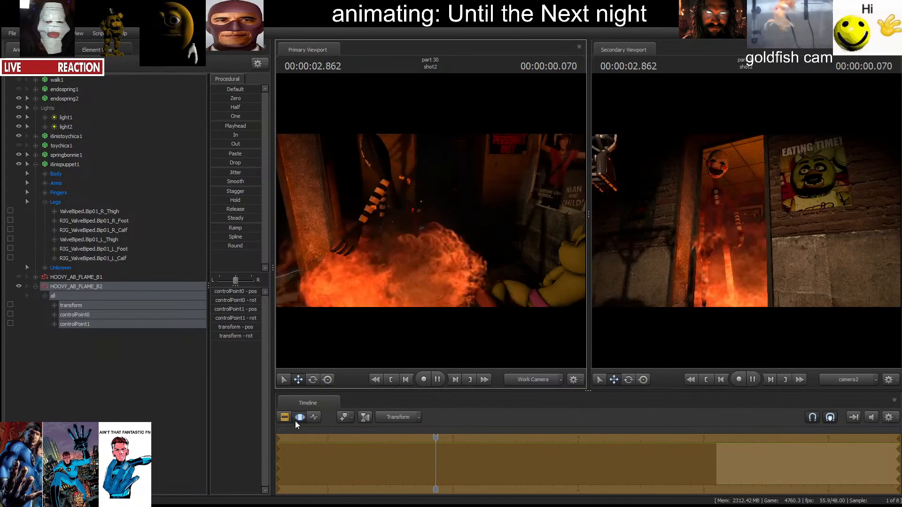
click(296, 419)
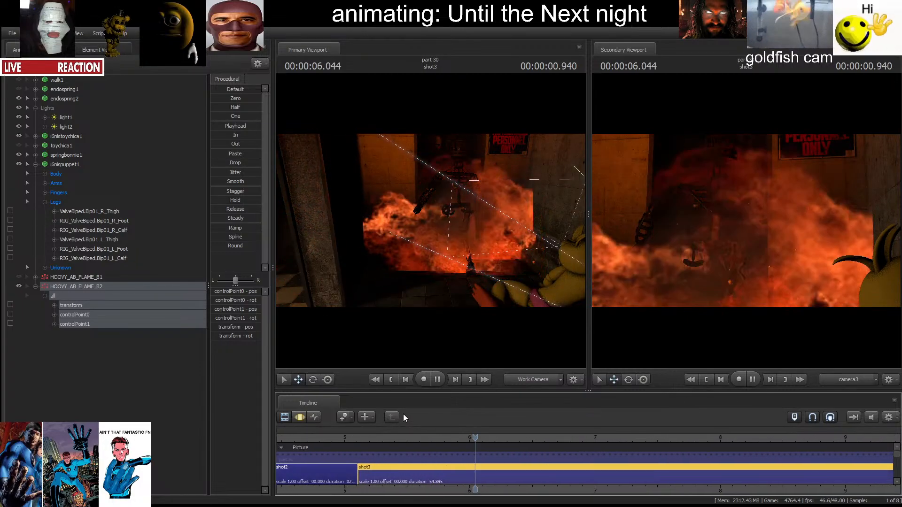
key(space)
Move camera3 in closer on the puppet beside the endoskeleton and play shot3 to check the framing.
drag(684, 298, 753, 243)
key(w)
key(s)
key(w)
key(s)
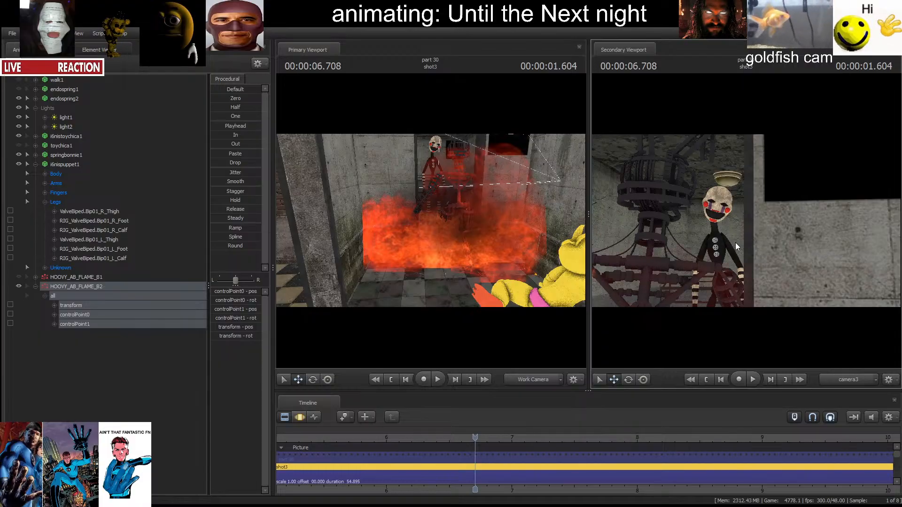
key(space)
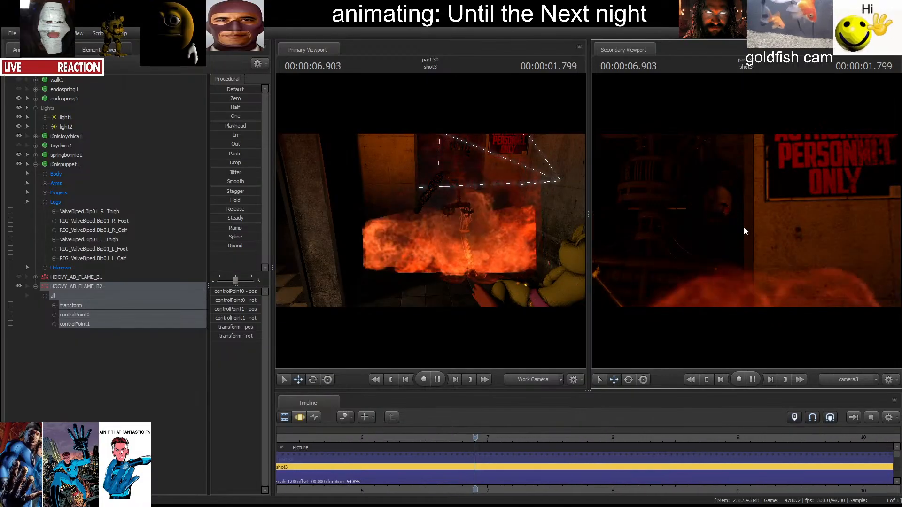
key(space)
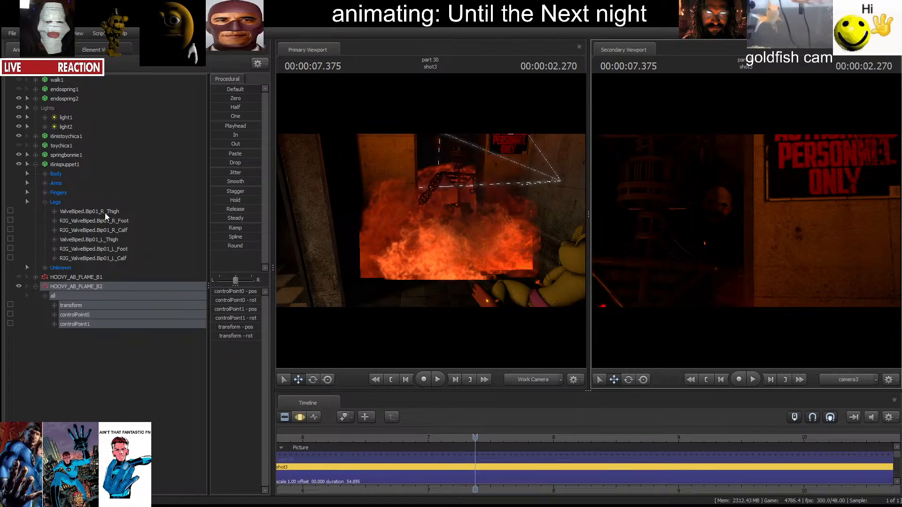
Look through light2 in the primary viewport and re-aim it at the endoskeleton in the doorway.
double_click(67, 127)
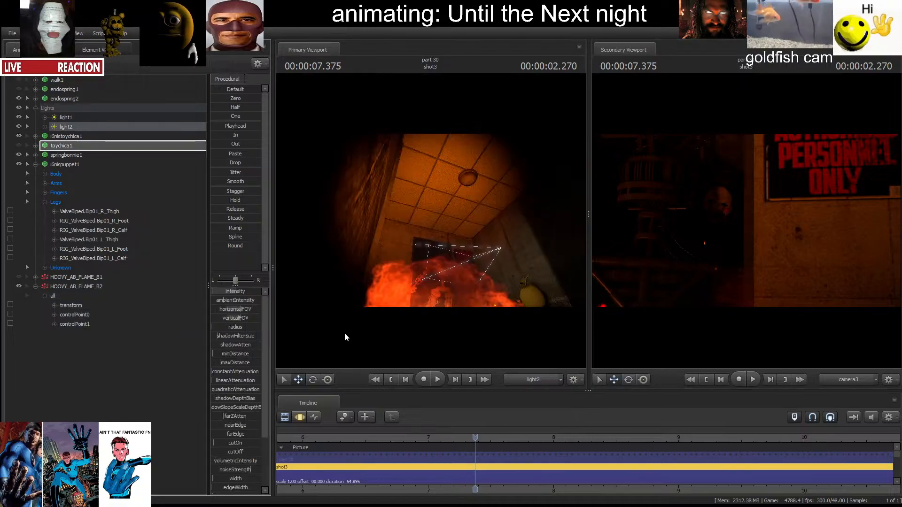
click(300, 417)
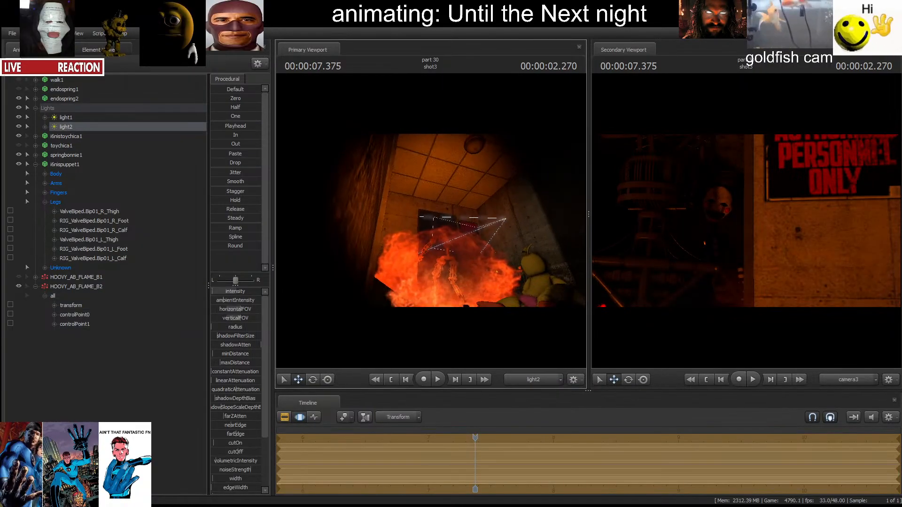
mouse_move(431, 221)
mouse_down()
mouse_move(451, 223)
mouse_move(430, 214)
mouse_move(435, 249)
mouse_move(453, 242)
mouse_move(441, 233)
mouse_up()
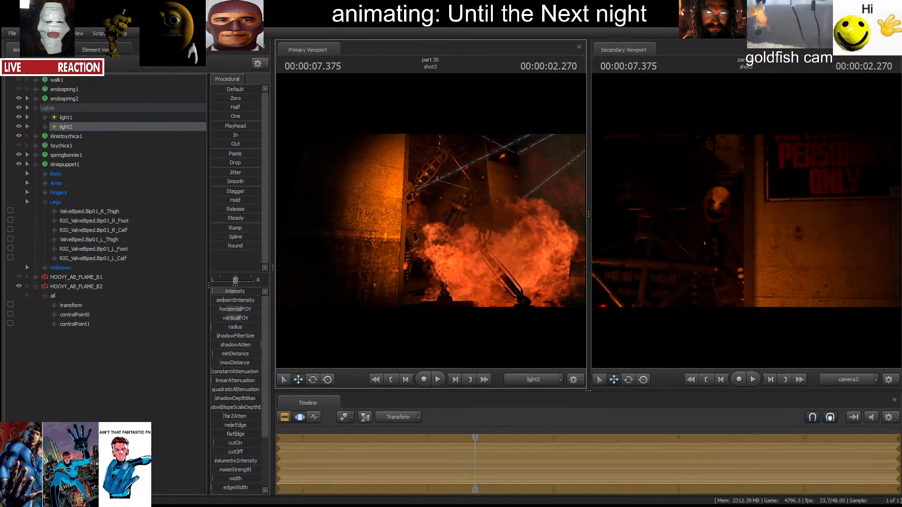
Look through light1 and move it close to the doorway so that it shines on the puppet.
click(70, 118)
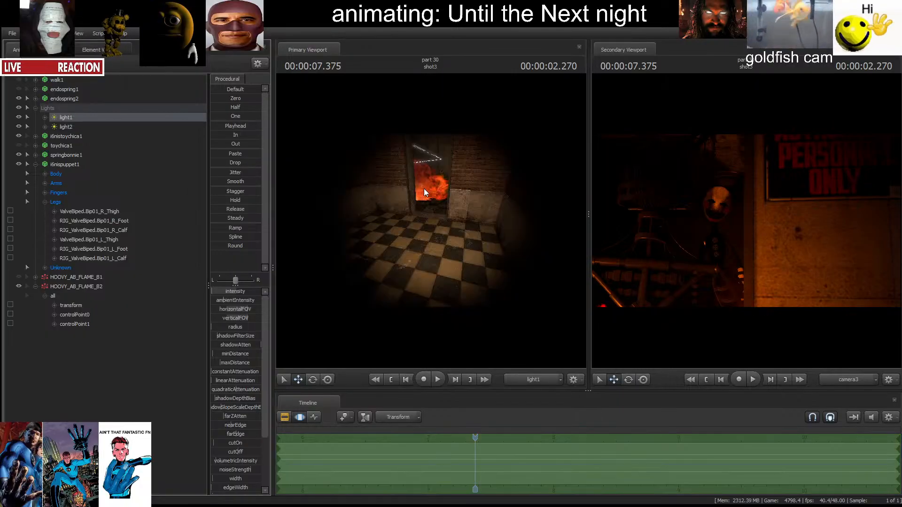
key(w)
mouse_move(431, 221)
mouse_down()
mouse_move(439, 216)
mouse_move(453, 230)
mouse_move(423, 214)
mouse_move(431, 206)
mouse_move(437, 230)
mouse_move(430, 217)
mouse_move(426, 223)
mouse_move(432, 216)
mouse_move(439, 231)
mouse_move(431, 221)
mouse_up()
key(s)
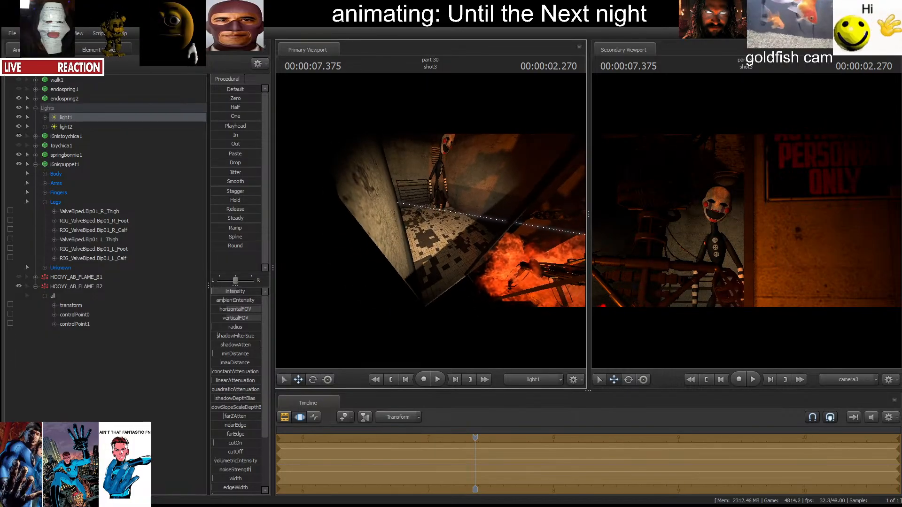
Create a new light, light3, and place it high above the puppet, aiming down into the back room.
click(41, 85)
drag(69, 136, 428, 225)
key(w)
key(s)
scroll(425, 247, down, 5)
key(s)
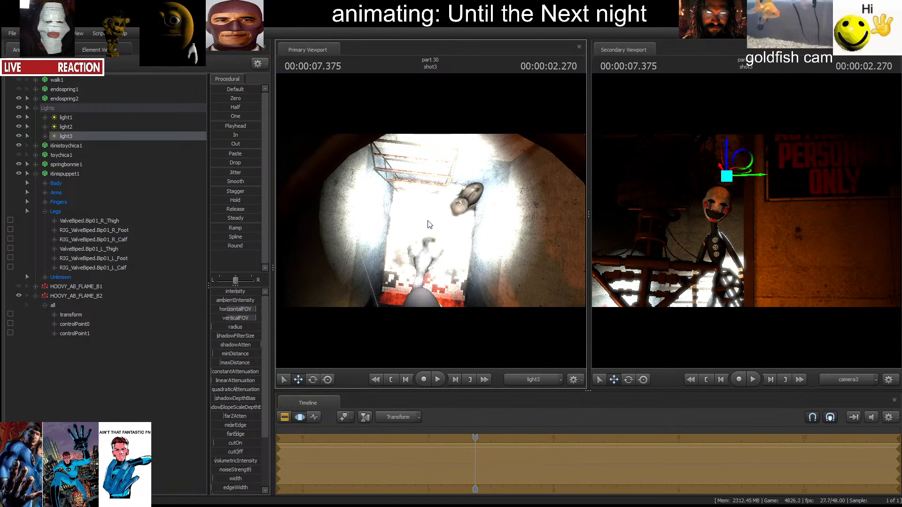
Lower light3's intensity and reduce its color_blue value for a warmer tint.
drag(244, 292, 221, 292)
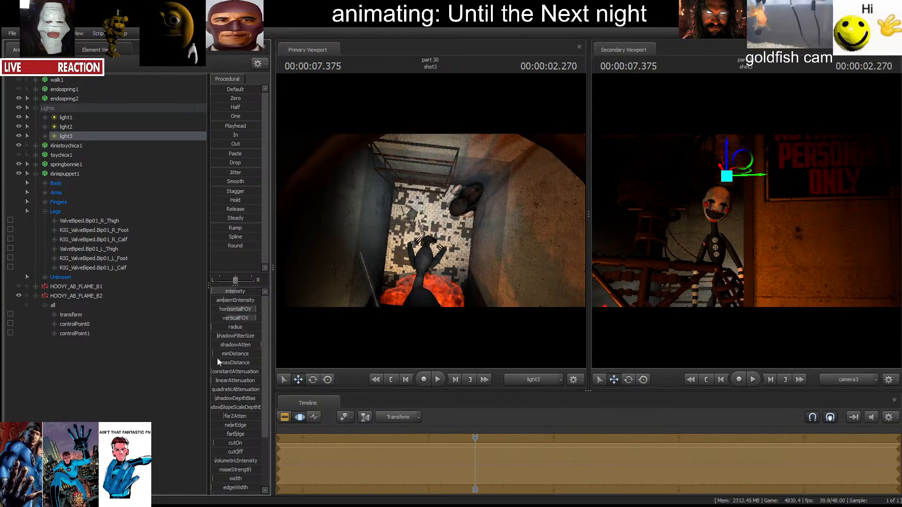
scroll(249, 445, down, 3)
drag(255, 463, 234, 463)
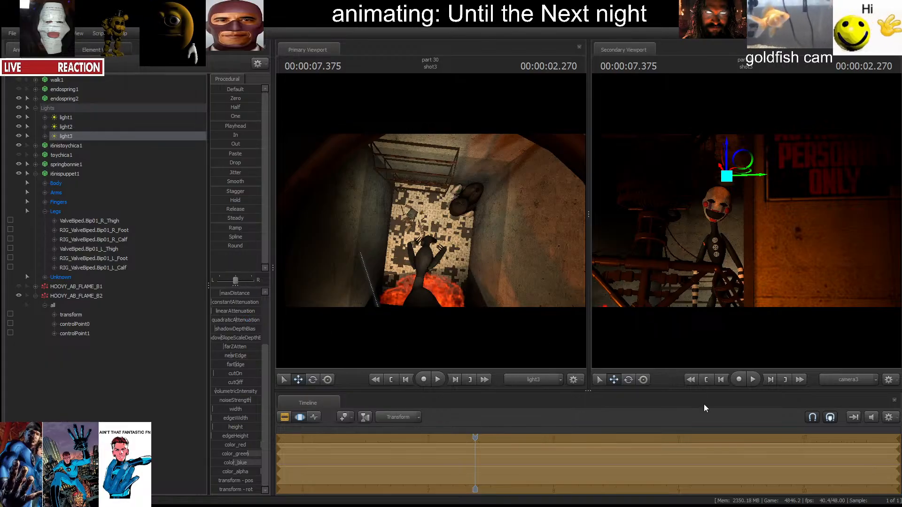
Move and rotate westcornerposter1 onto the wall behind the puppet, using the work camera.
click(88, 343)
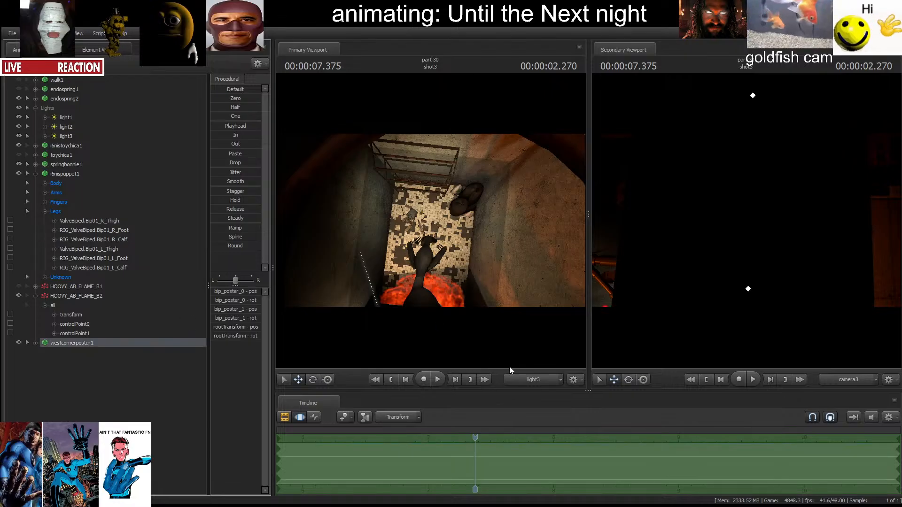
click(533, 382)
key(F8)
key(w)
mouse_move(474, 291)
mouse_down()
mouse_move(446, 226)
mouse_move(467, 229)
mouse_move(352, 179)
mouse_move(353, 143)
mouse_move(372, 129)
mouse_move(404, 129)
mouse_up()
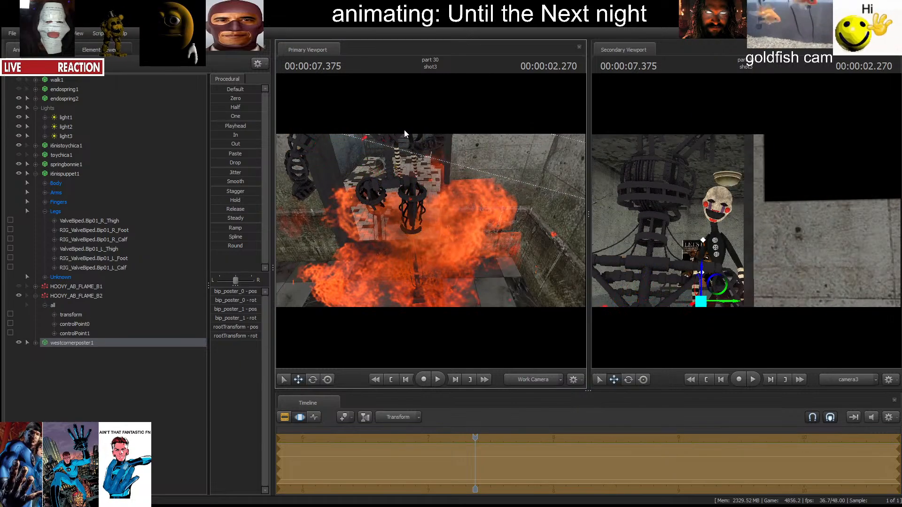
mouse_move(427, 158)
mouse_down()
mouse_move(386, 141)
mouse_move(328, 141)
mouse_move(458, 146)
mouse_move(413, 155)
mouse_move(452, 162)
mouse_up()
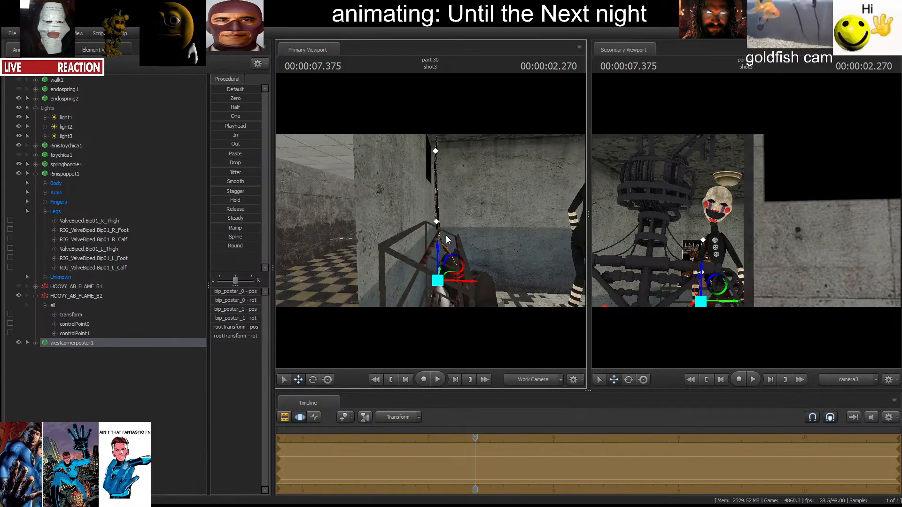
drag(447, 259, 419, 228)
key(e)
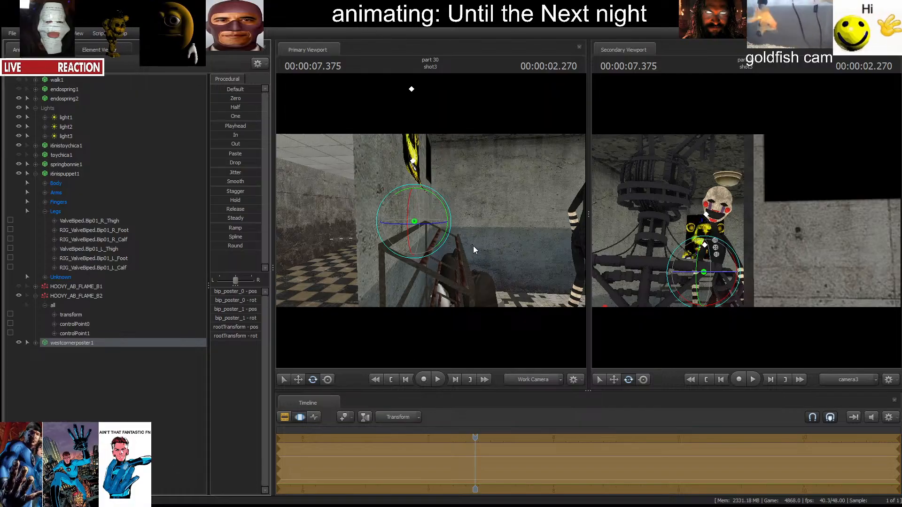
key(w)
Add a rootTransform_scale control to westcornerposter1 and enlarge the poster with it.
click(36, 342)
click(45, 353)
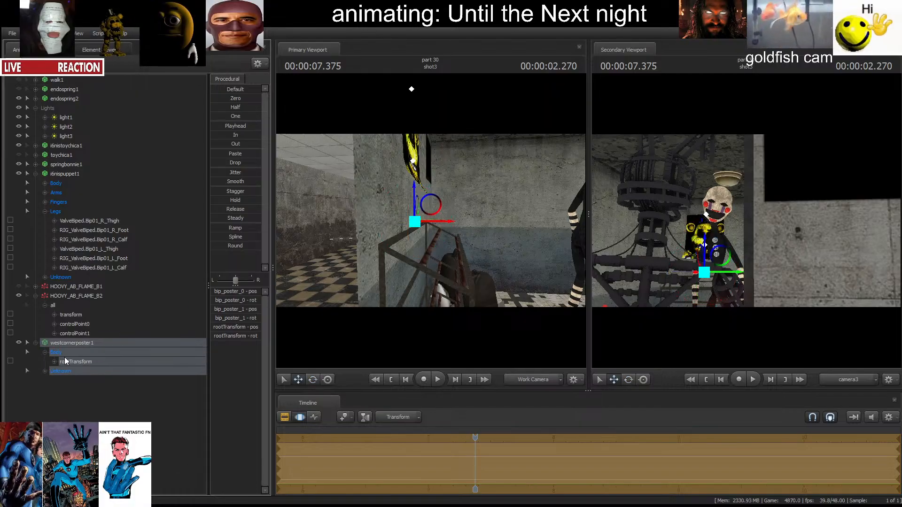
click(56, 352)
click(89, 374)
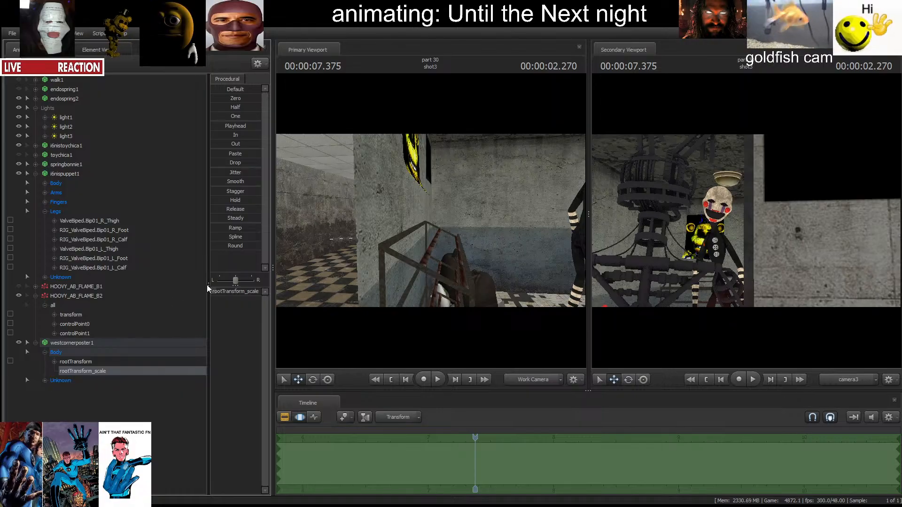
click(81, 345)
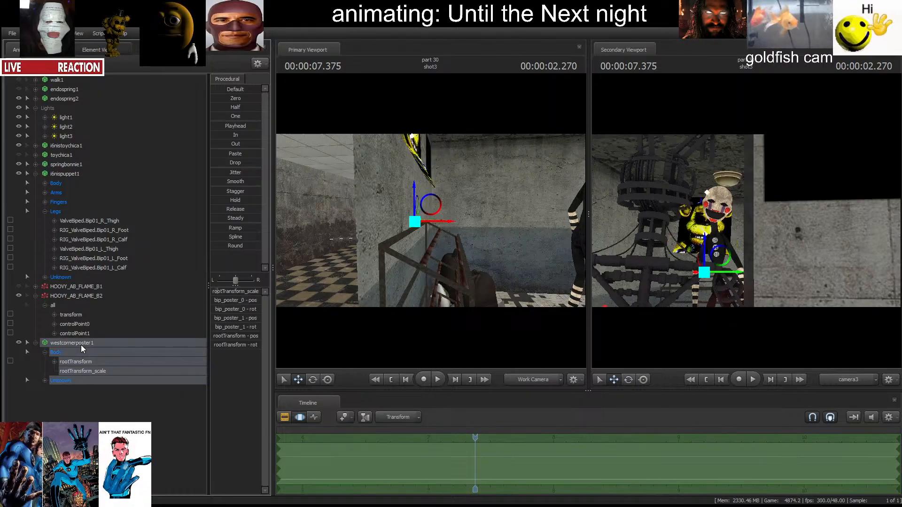
Lower westcornerposter1 and set it against the wall behind the metal shelf.
drag(714, 258, 713, 280)
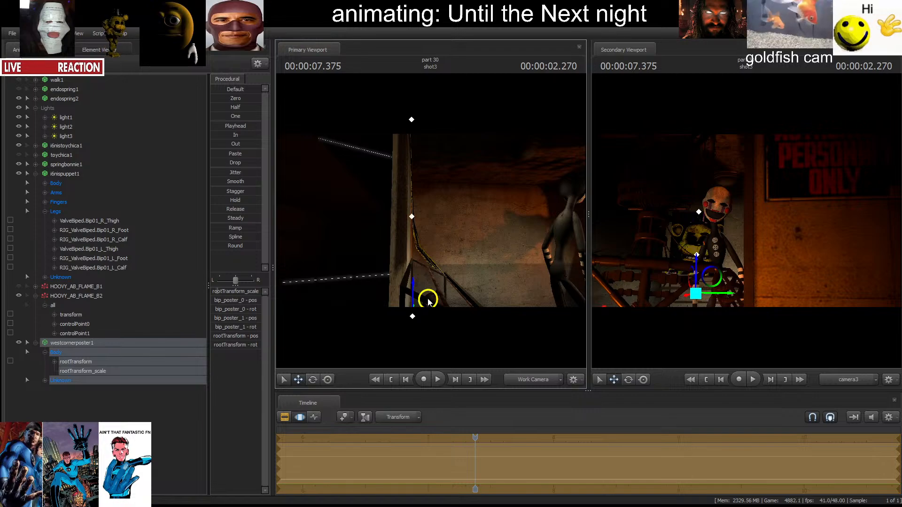
mouse_move(428, 301)
mouse_down()
mouse_move(417, 298)
mouse_move(437, 310)
mouse_move(467, 301)
mouse_move(473, 275)
mouse_move(460, 242)
mouse_move(458, 286)
mouse_up()
key(e)
key(w)
key(s)
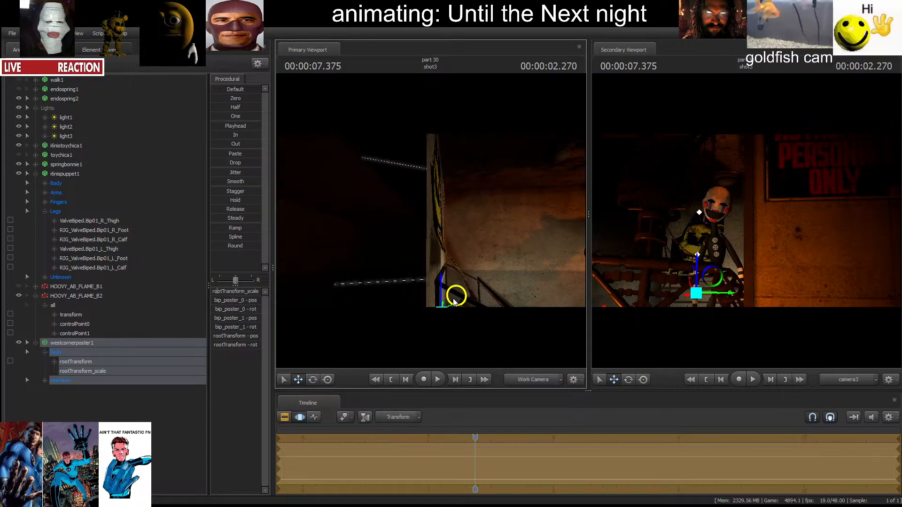
View the puppet, poster and back room from the front and play shot3 to check the scene.
click(510, 247)
drag(509, 246, 431, 221)
key(d)
key(s)
key(a)
key(s)
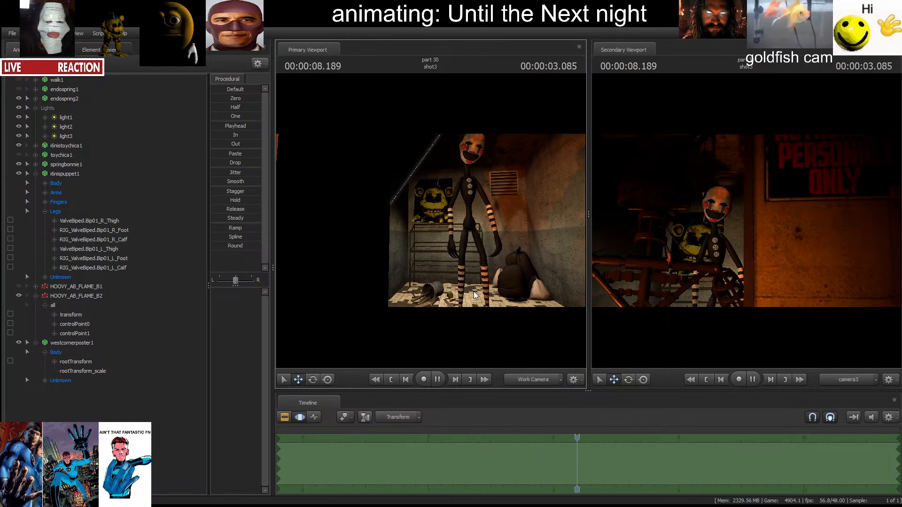
key(space)
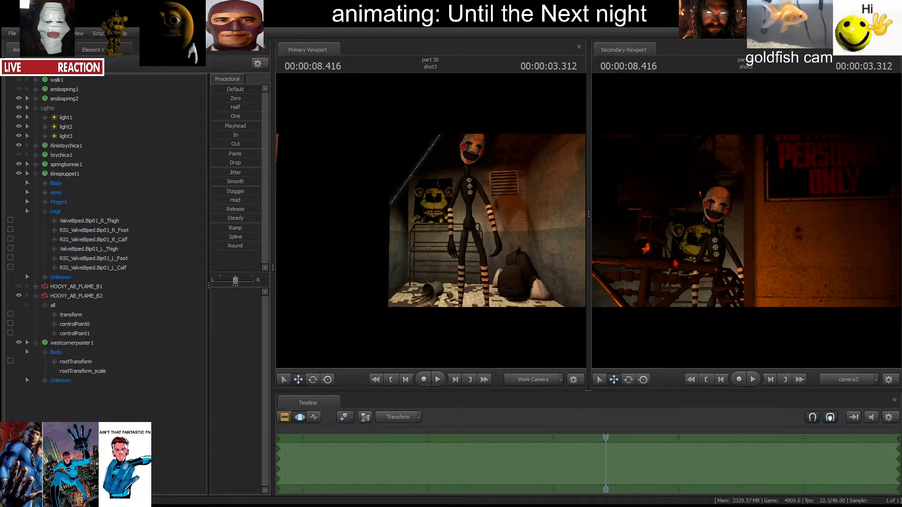
key(space)
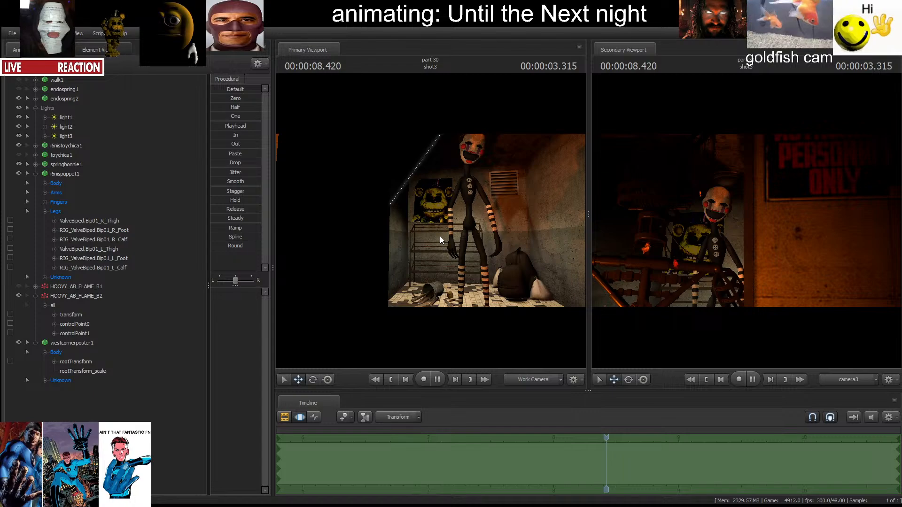
key(space)
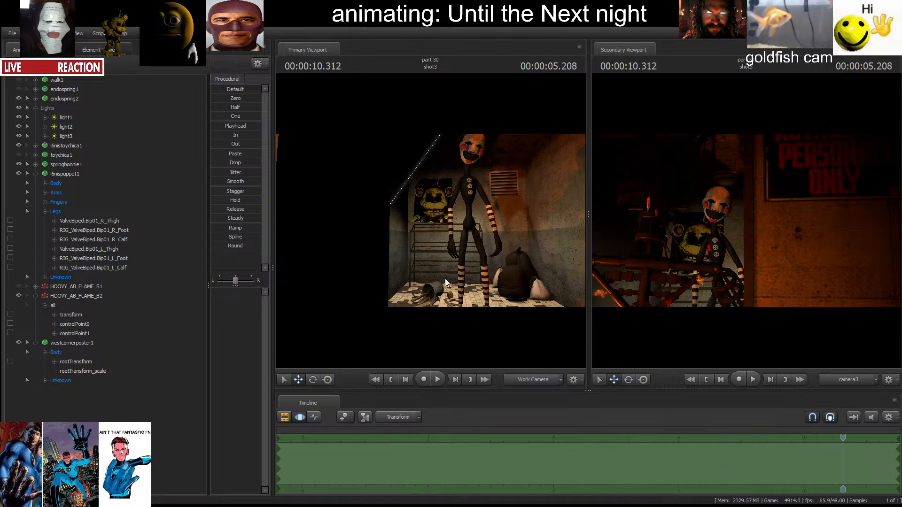
Play the animation from the start of shot2 into shot3, then return to the first frame of shot3.
drag(444, 278, 451, 296)
drag(431, 221, 420, 218)
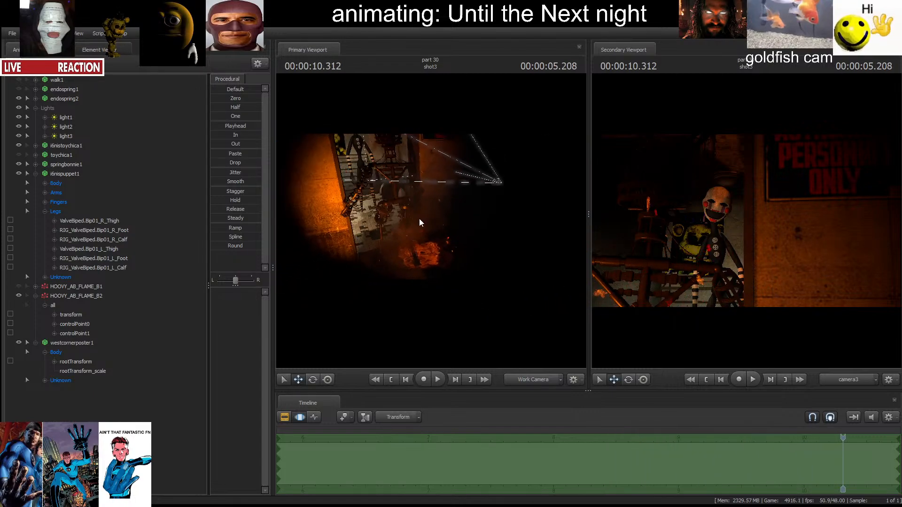
key(space)
click(392, 382)
click(390, 382)
key(space)
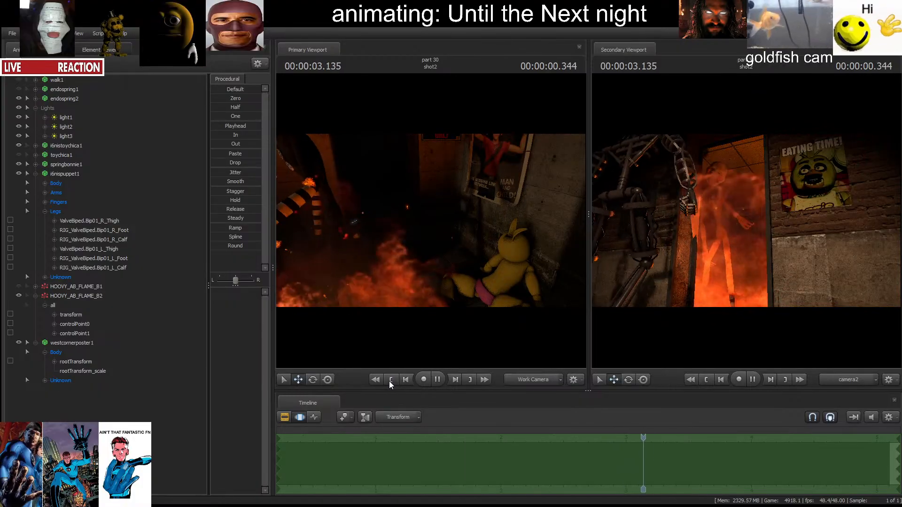
click(297, 418)
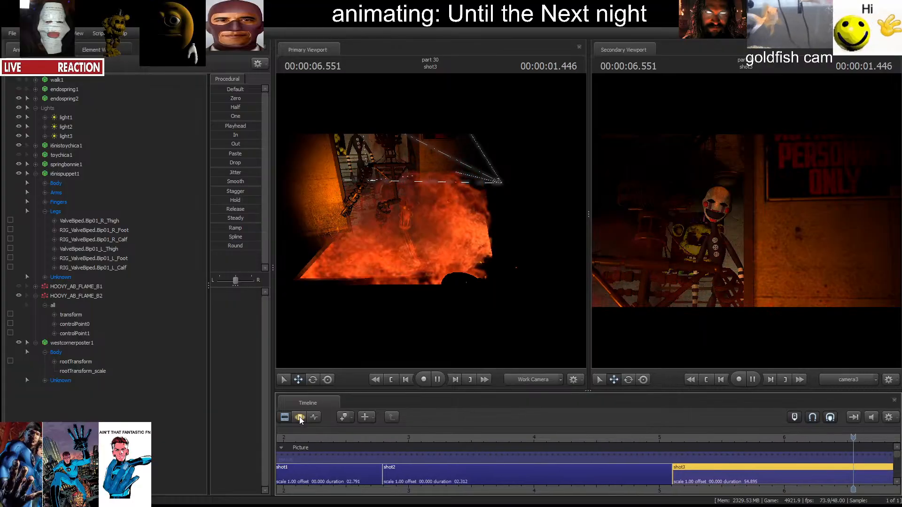
key(space)
click(705, 377)
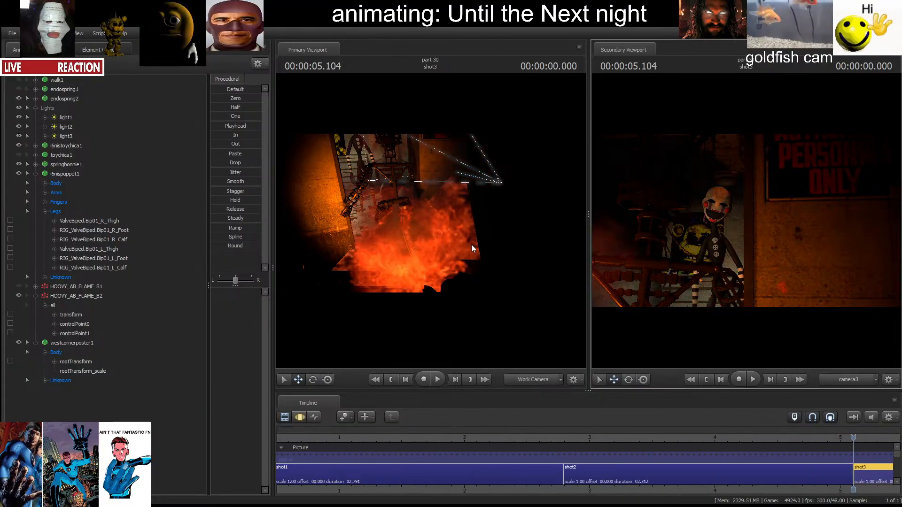
Hide HOOVY_AB_FLAME_B2 in shot3 and show the animation curves of endospring2's ValveBiped.Bip01_Pelvis.
click(301, 417)
drag(413, 253, 431, 238)
key(w)
click(431, 237)
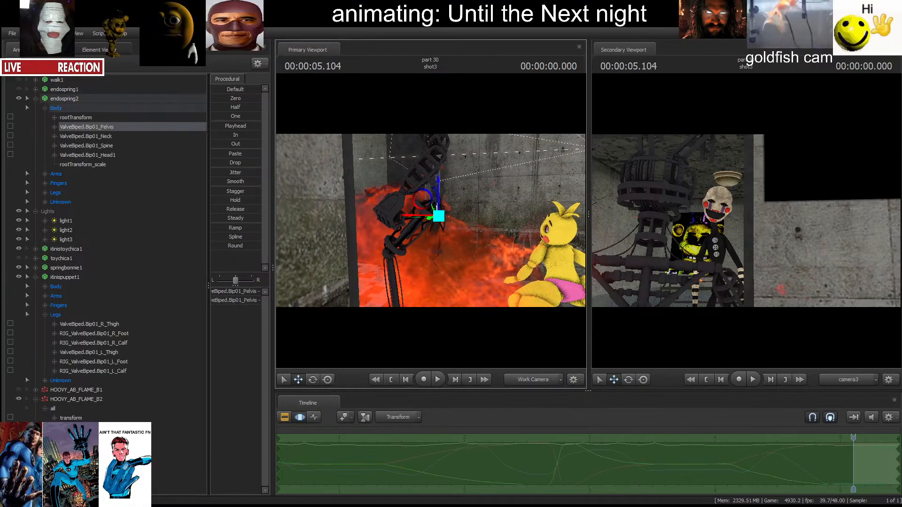
click(22, 399)
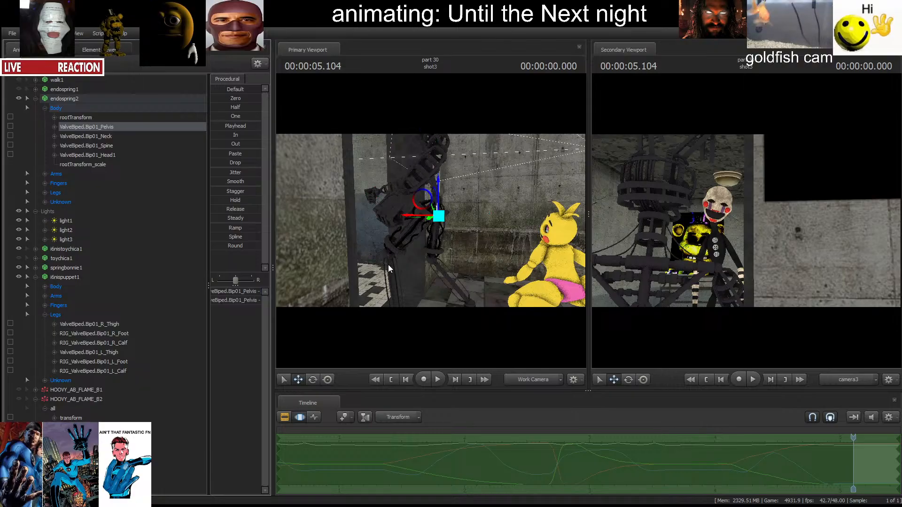
drag(389, 266, 329, 268)
click(314, 417)
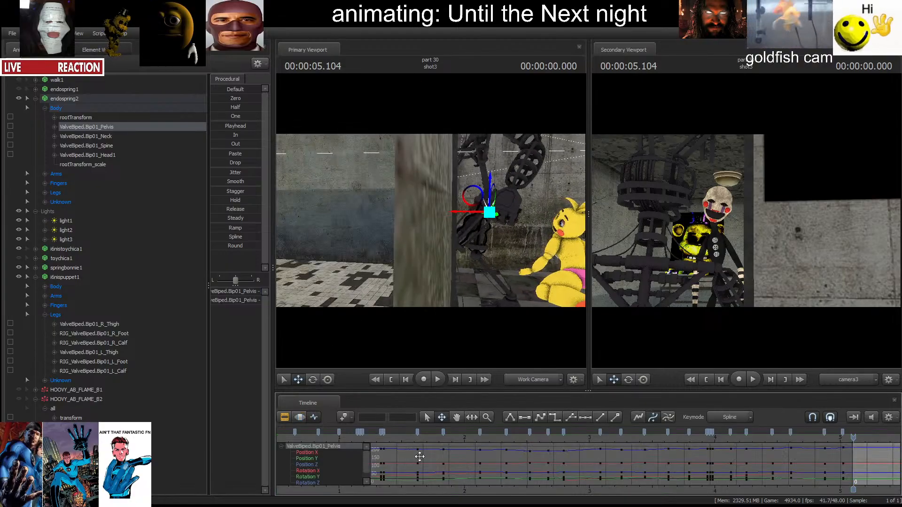
drag(801, 451, 424, 464)
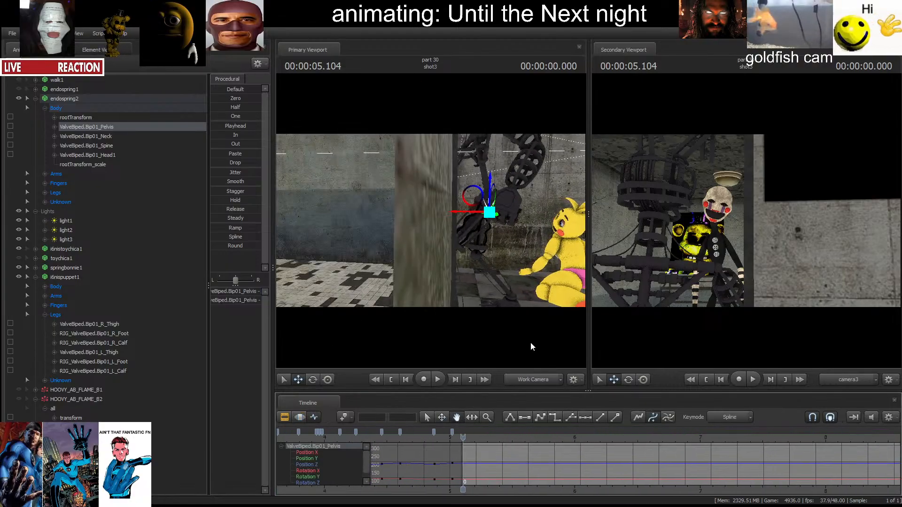
Select all of endospring2's controls, keyframe its pose at the start of shot3, and select its left foot.
click(90, 98)
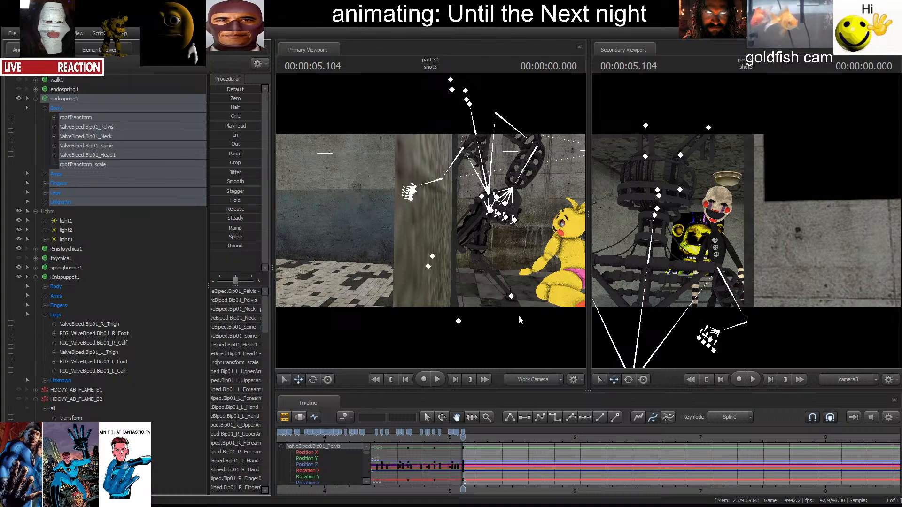
key(s)
drag(451, 278, 439, 263)
click(445, 261)
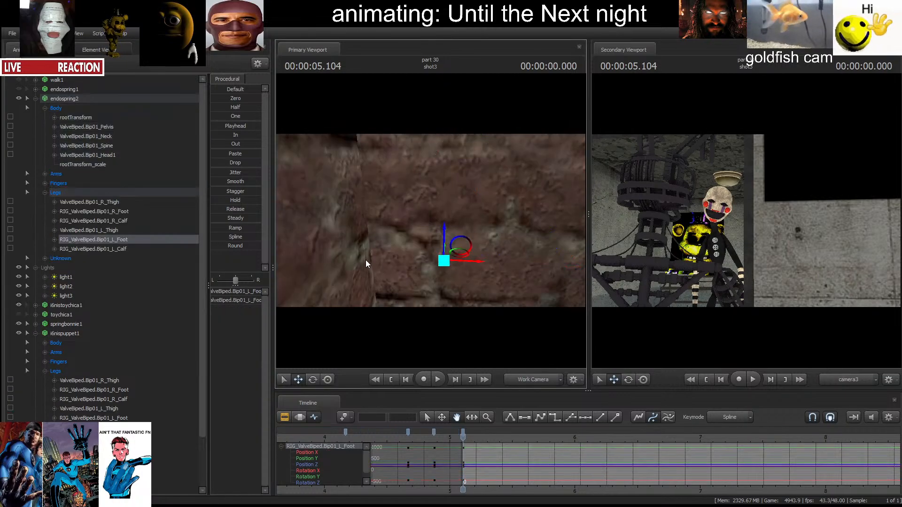
Try to shift and rotate endospring2's pelvis toward the doorway at 00:00:00.166 of shot3.
drag(365, 260, 442, 226)
ctrl+click(470, 190)
key(space)
key(space)
drag(456, 186, 428, 176)
key(e)
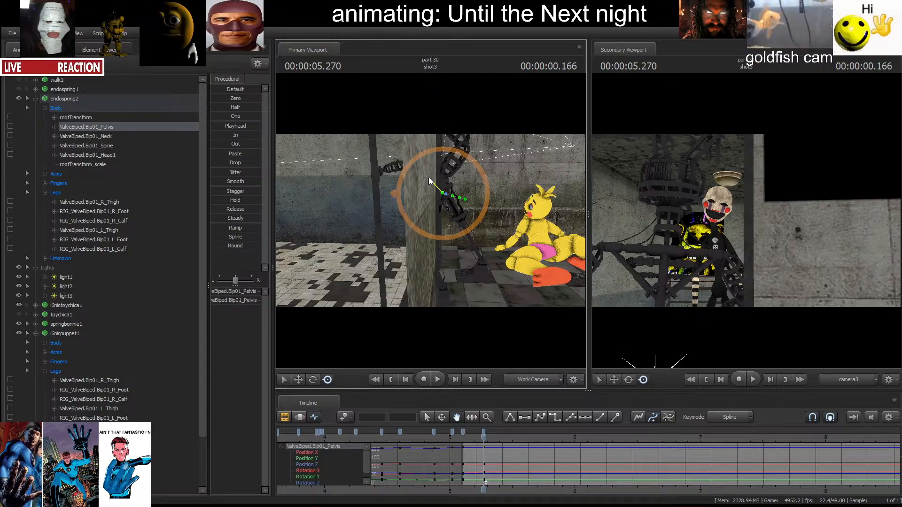
drag(488, 218, 404, 218)
key(w)
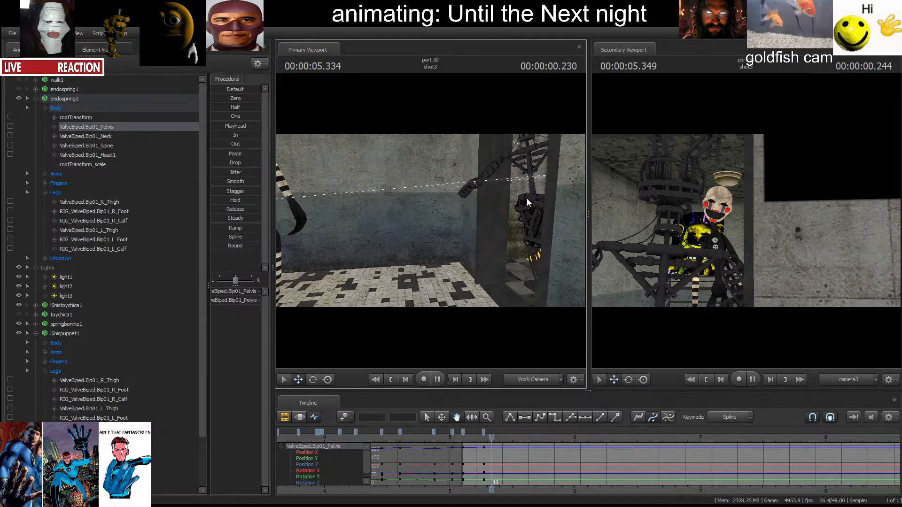
Try to continue endospring2's walk by moving and rotating its pelvis at 00:00:00.354 and 00:00:00.562 of shot3.
drag(521, 196, 507, 197)
key(e)
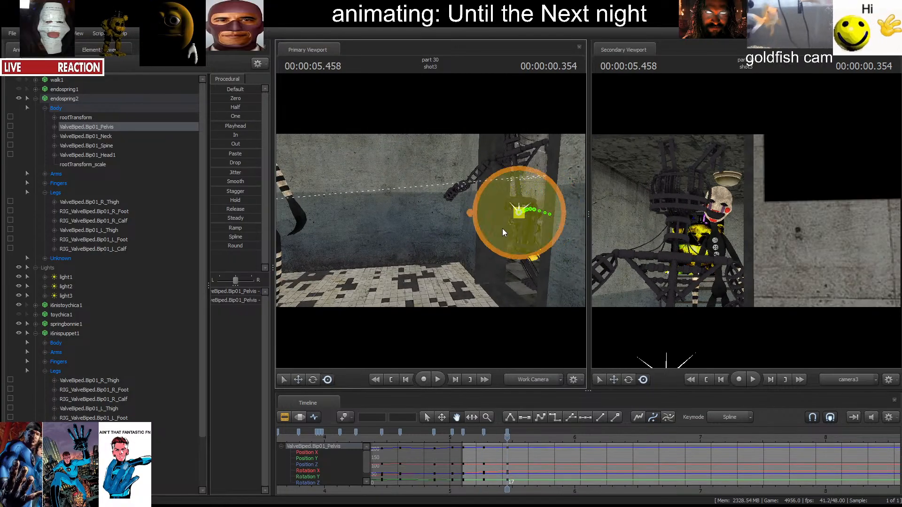
drag(503, 228, 489, 203)
key(Right)
key(Right)
key(Right)
key(Right)
key(Right)
key(w)
key(e)
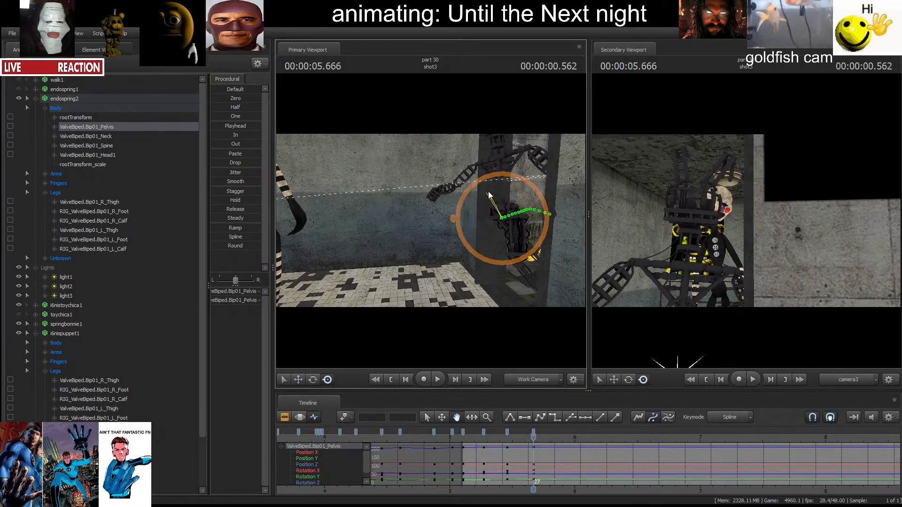
Try to extend the pelvis movement with further moved and rotated poses from 00:00:00.750 of shot3 onward.
key(w)
key(space)
key(space)
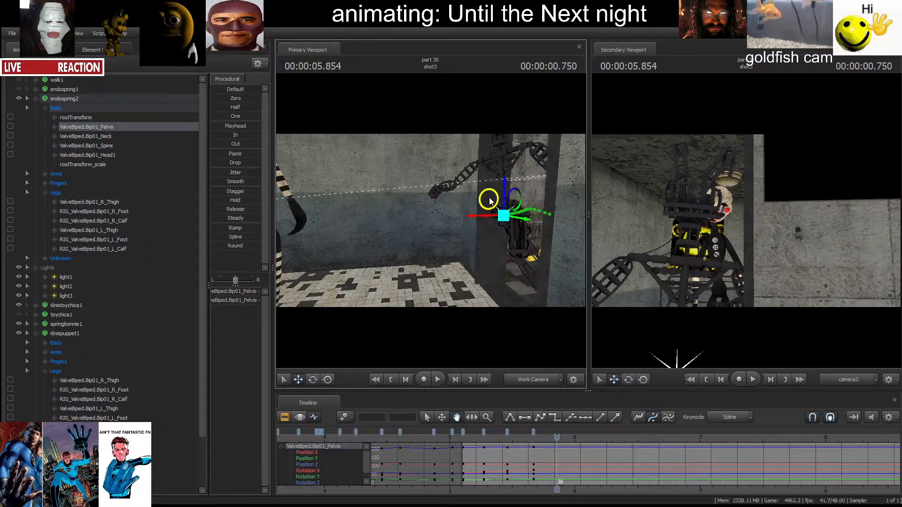
drag(487, 196, 474, 227)
key(r)
key(space)
key(space)
key(space)
key(space)
Play endospring2's pelvis movement from the start of shot3 to check it.
click(394, 379)
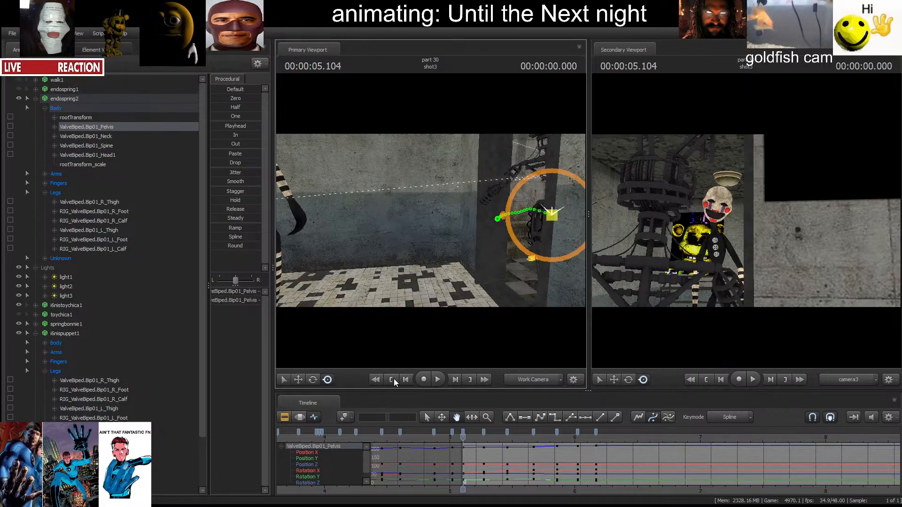
key(space)
click(390, 379)
key(space)
key(space)
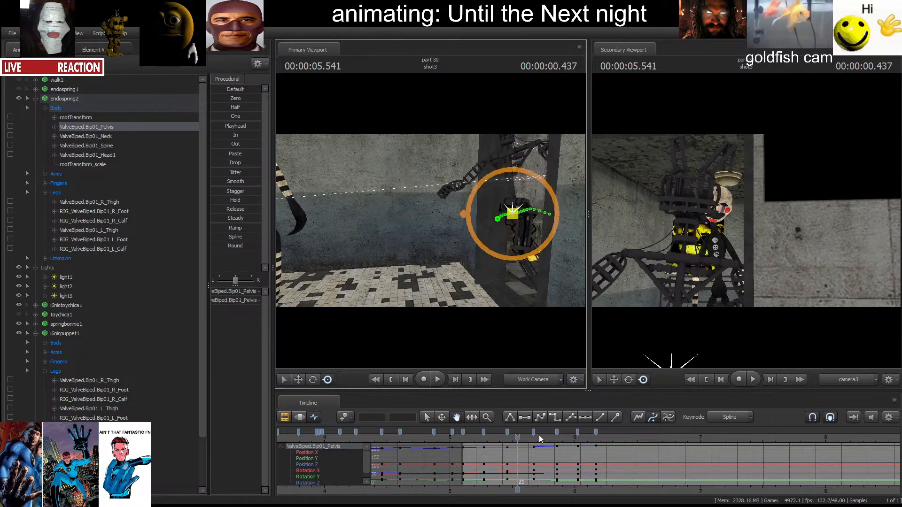
click(401, 375)
click(392, 380)
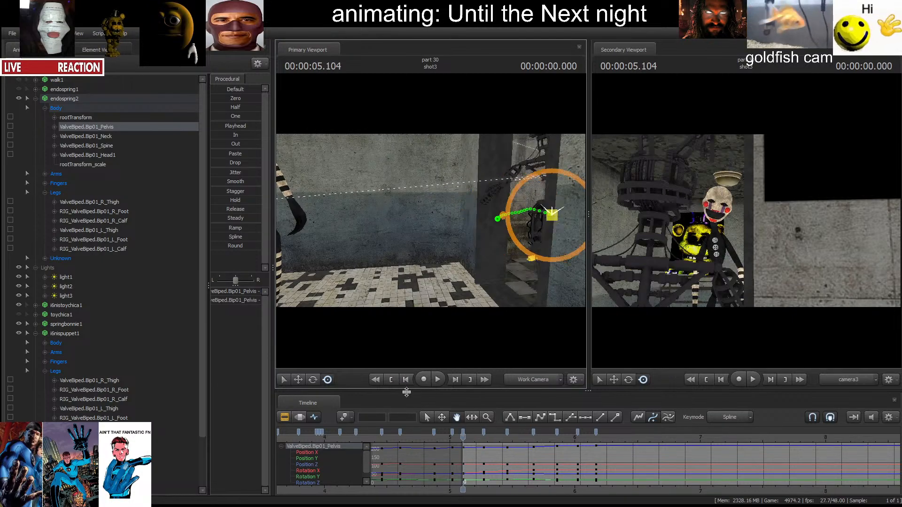
Delete all of endospring2's pelvis keyframes from the start of shot3 onward.
click(463, 431)
shift+click(596, 431)
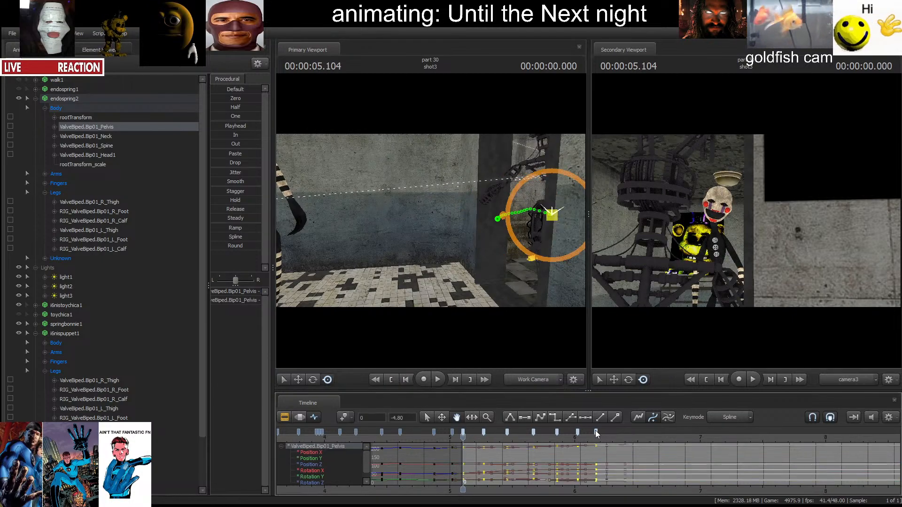
key(Delete)
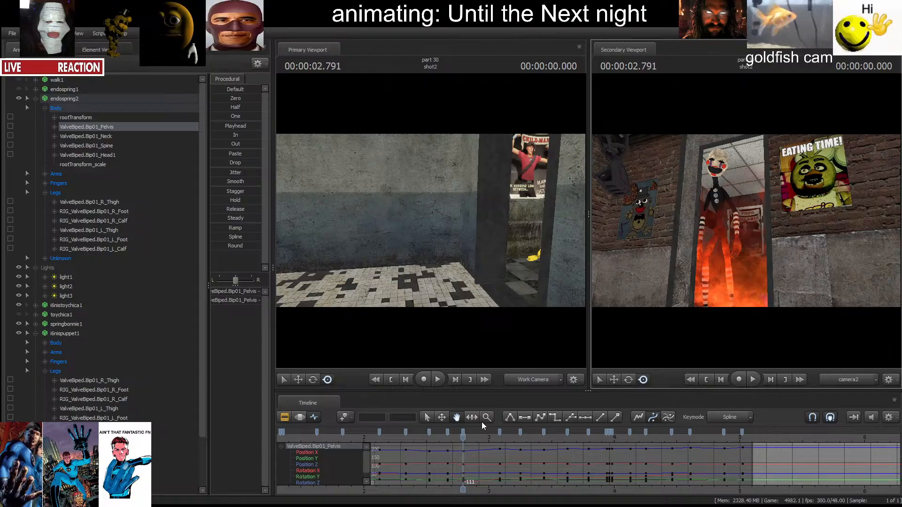
Go back to the start of shot1, select all of endospring2 and show its animation curves.
drag(446, 307, 442, 227)
click(391, 378)
drag(421, 282, 419, 242)
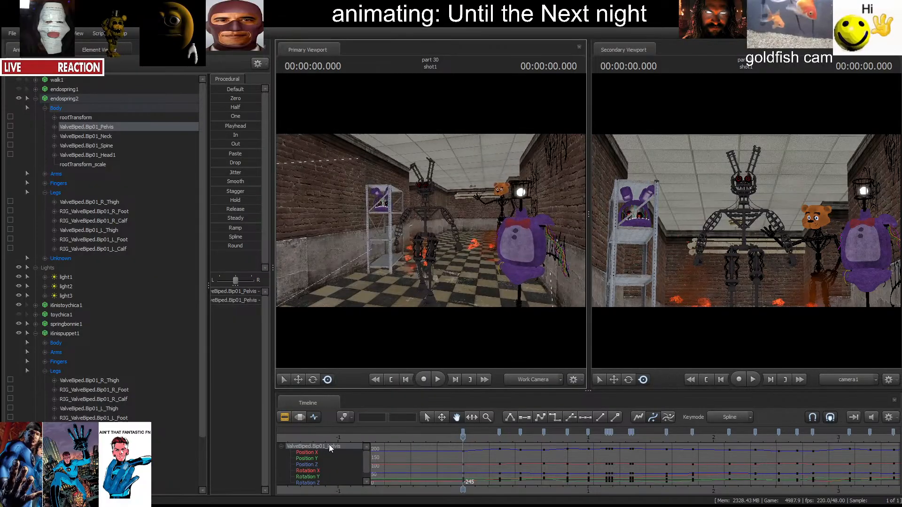
click(288, 418)
click(472, 473)
click(300, 418)
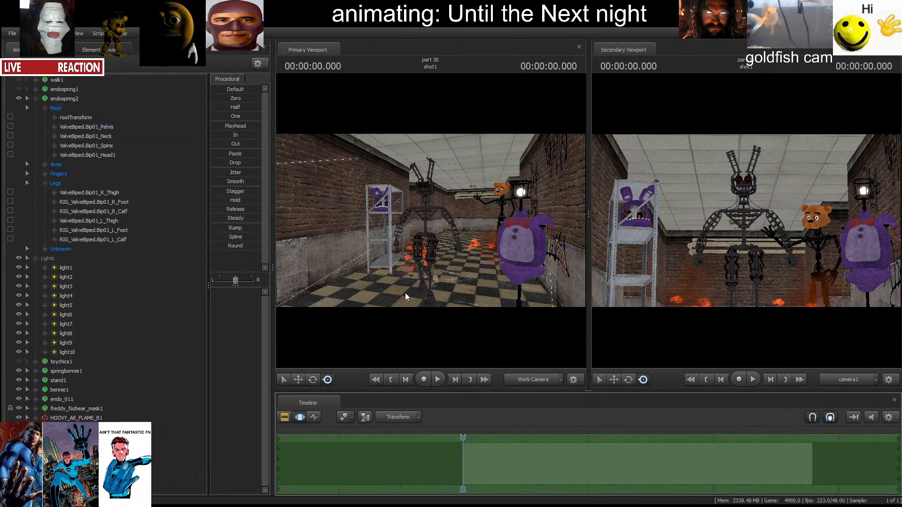
click(406, 297)
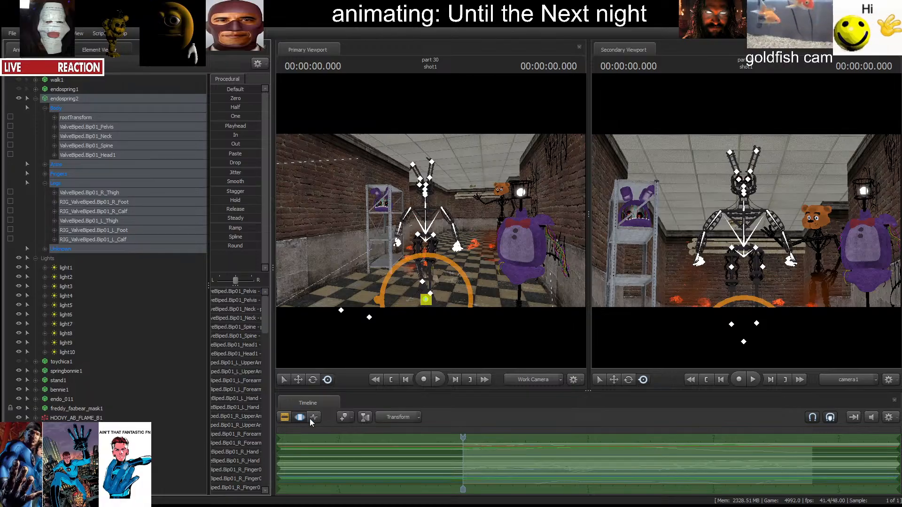
click(314, 418)
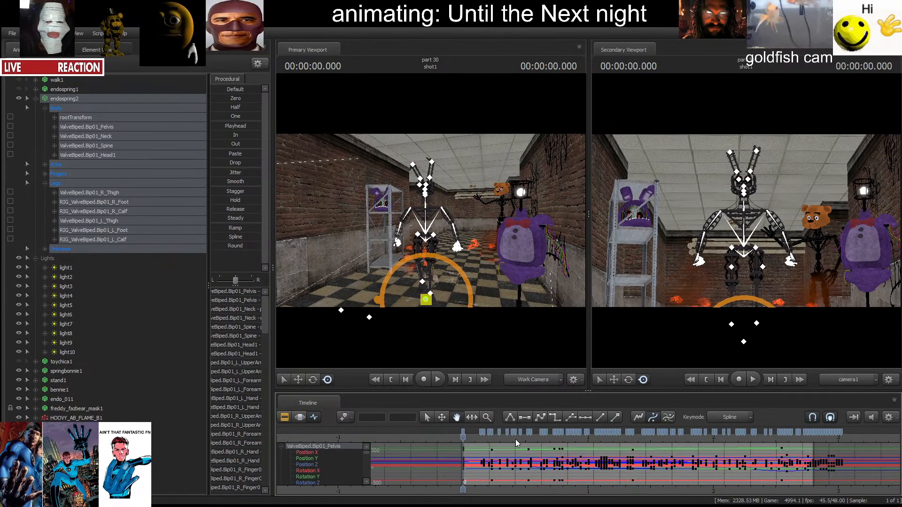
Play endospring2's walk in shot1 and set the playhead to 00:00:02.687, near the end of the shot.
key(space)
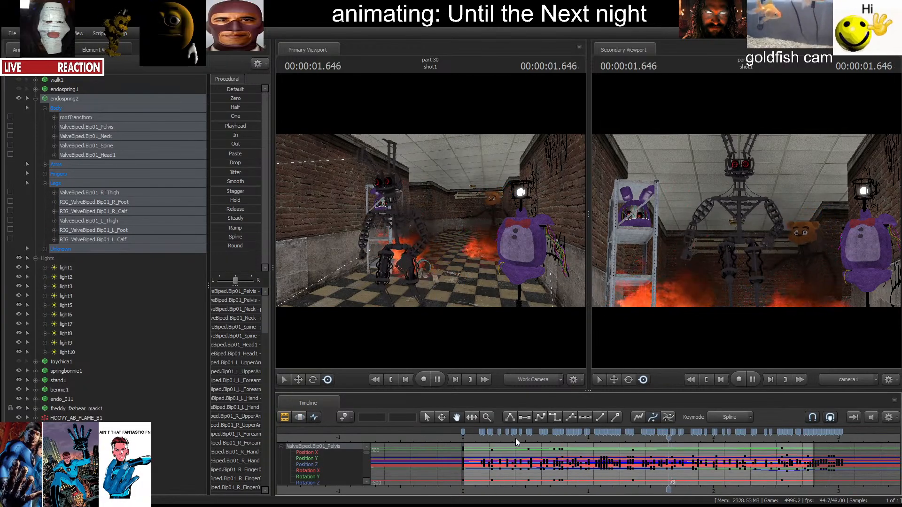
click(813, 442)
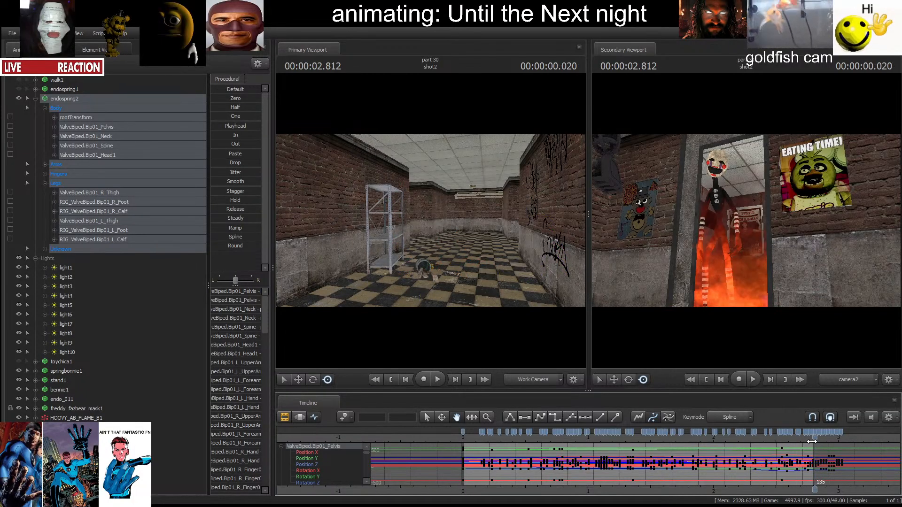
mouse_move(813, 442)
mouse_down()
mouse_move(747, 442)
mouse_move(800, 441)
mouse_up()
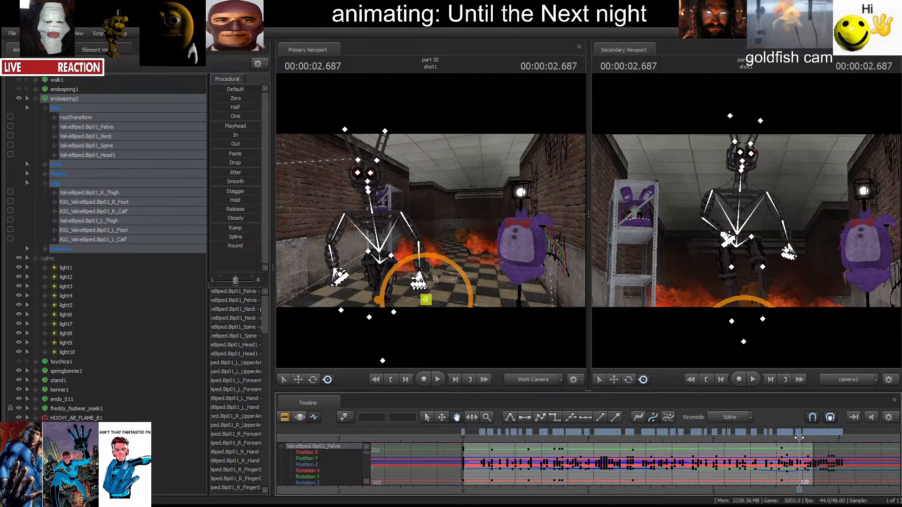
Try removing endospring2's keyframes from the start of shot1 up to the playhead, and undo the removal.
click(791, 432)
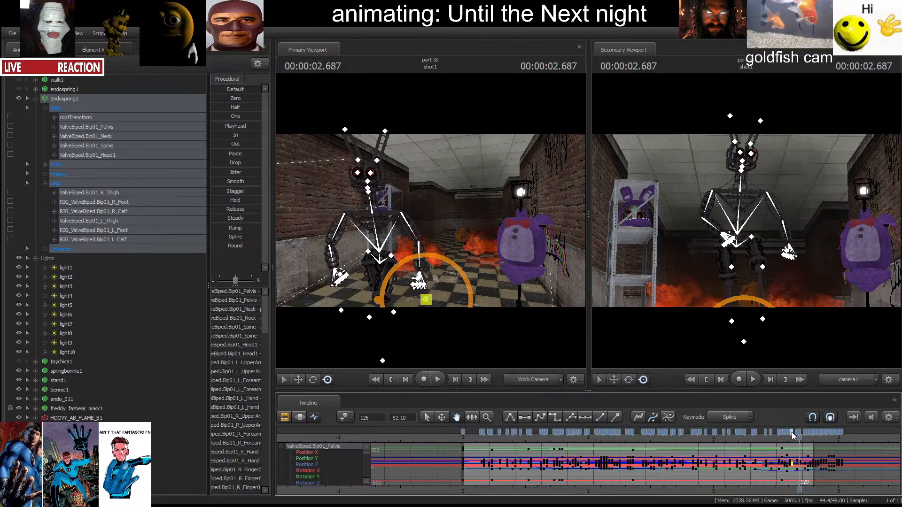
shift+click(463, 431)
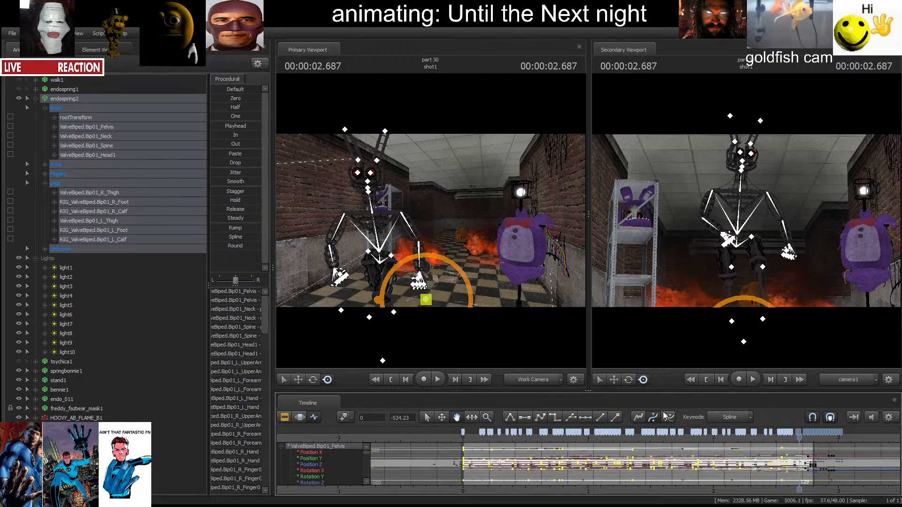
key(Delete)
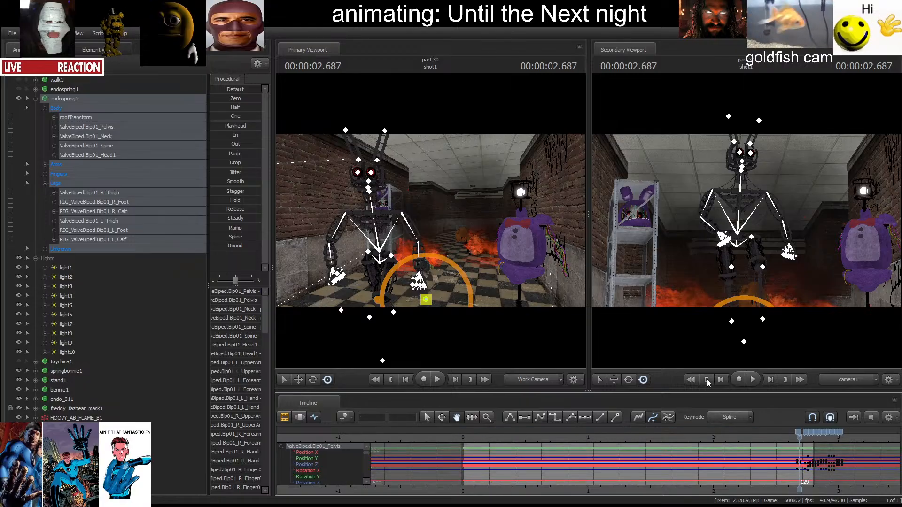
key(ctrl+z)
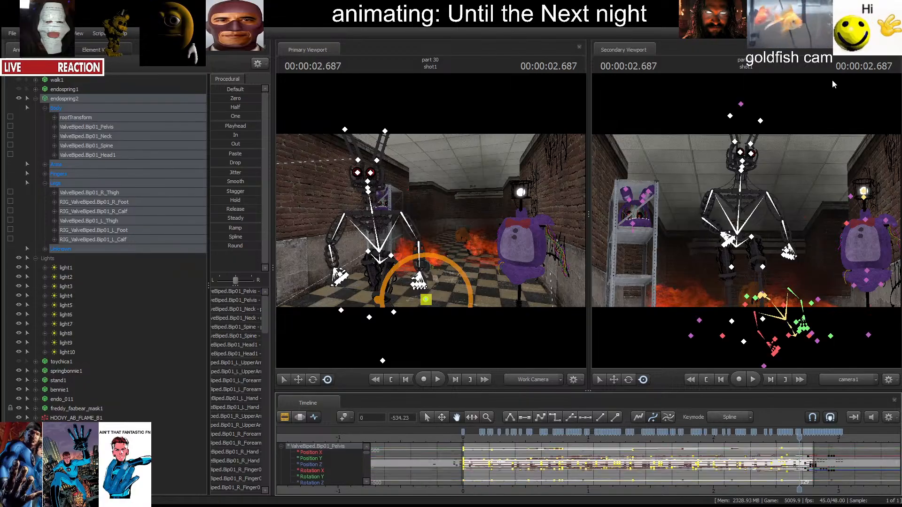
Copy endospring2's walk keyframes from the start of shot1 up to 00:00:02.687, then open shot3's animation curves at its start.
click(800, 432)
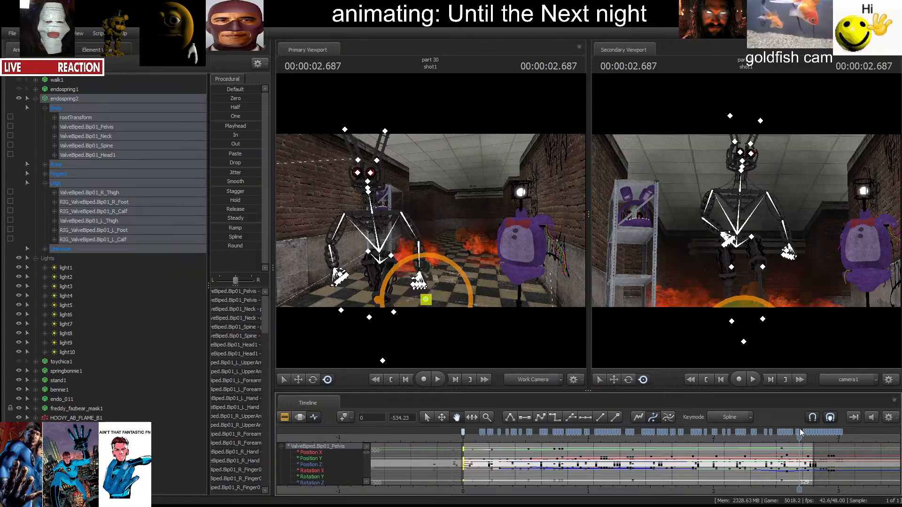
key(ctrl+a)
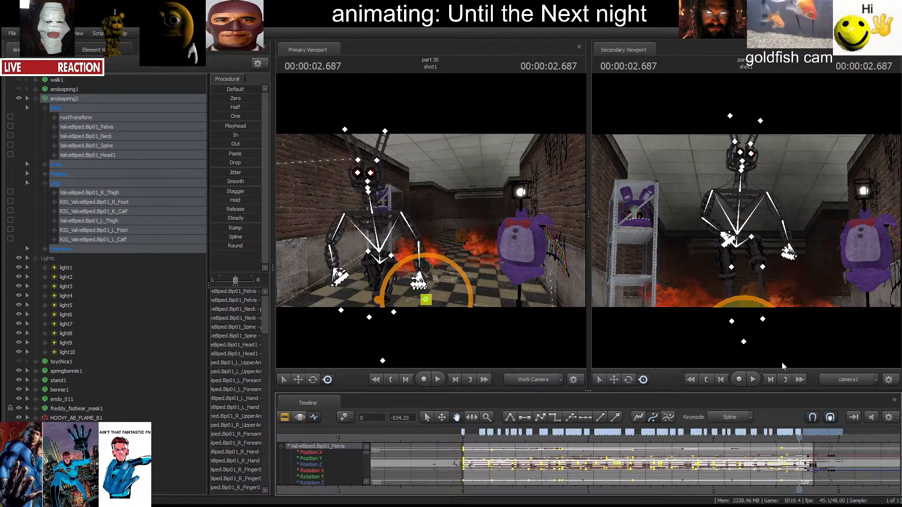
click(290, 418)
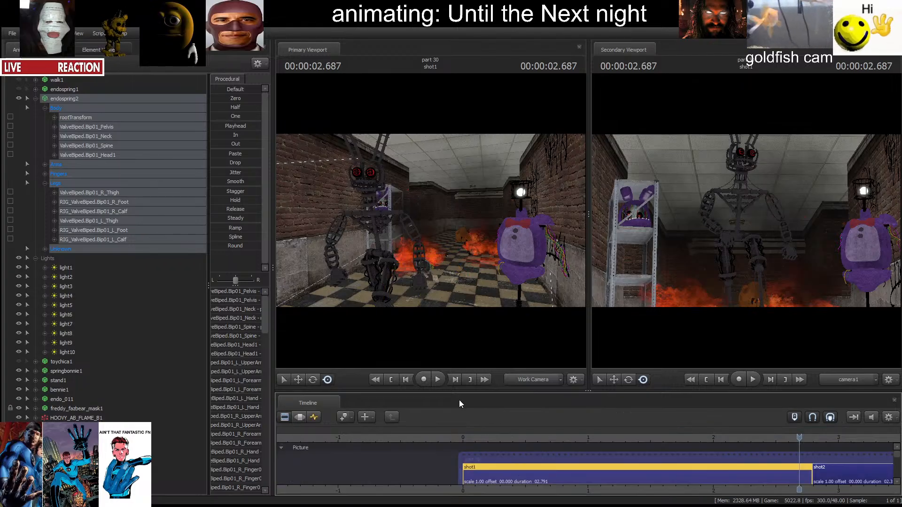
click(471, 381)
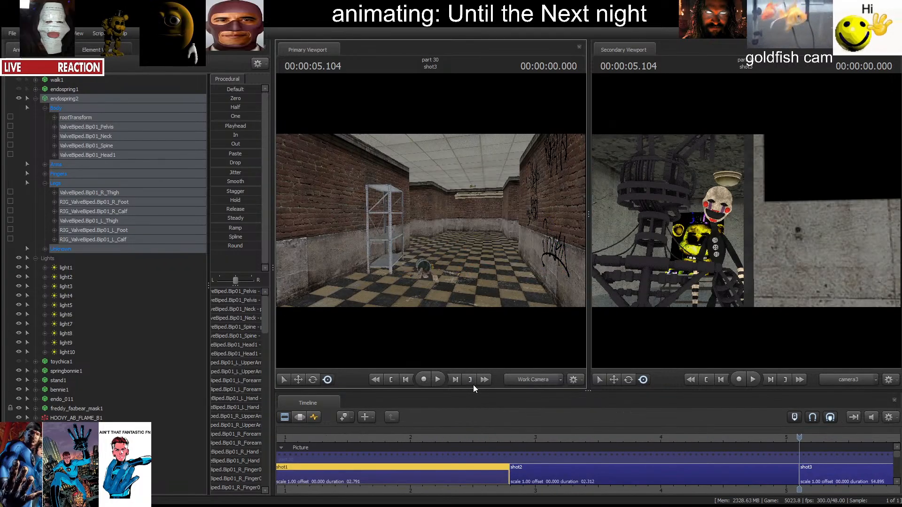
click(392, 379)
click(817, 475)
click(314, 416)
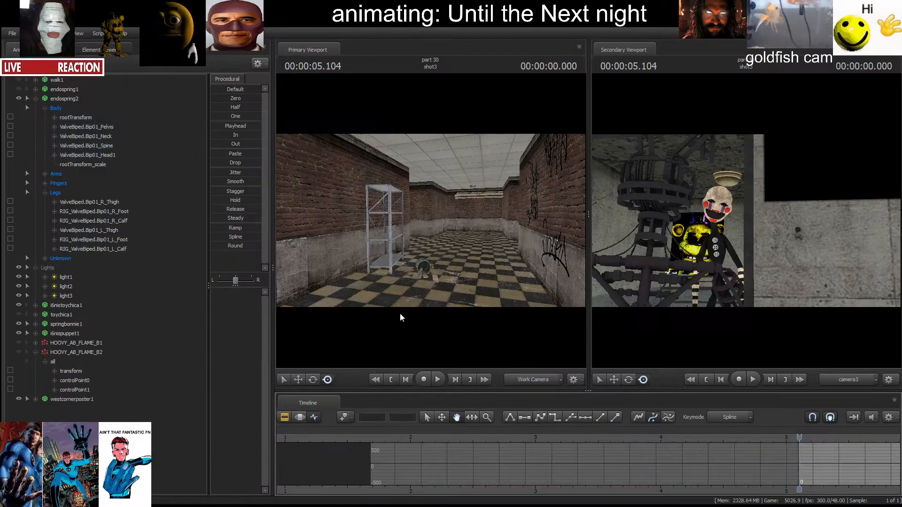
Select all of endospring2 and paste the copied walk keyframes at the start of shot3.
drag(401, 316, 401, 316)
drag(452, 209, 452, 209)
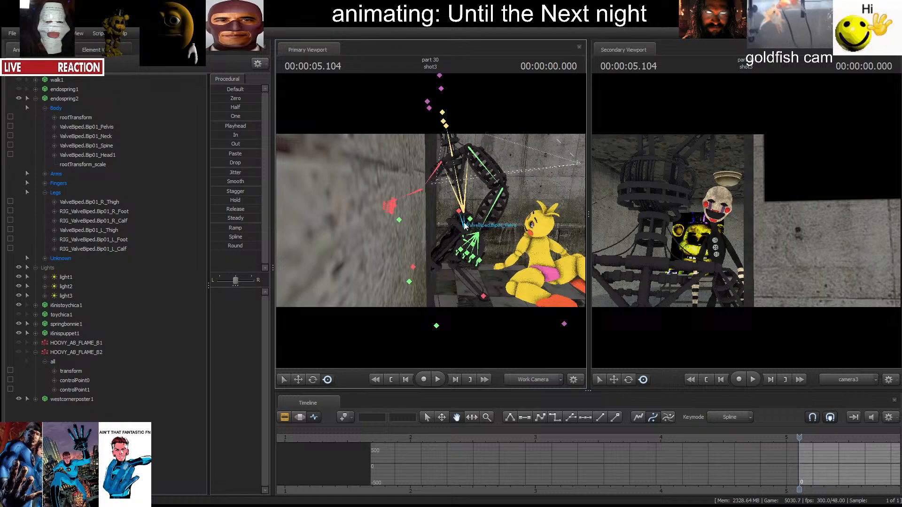
click(465, 228)
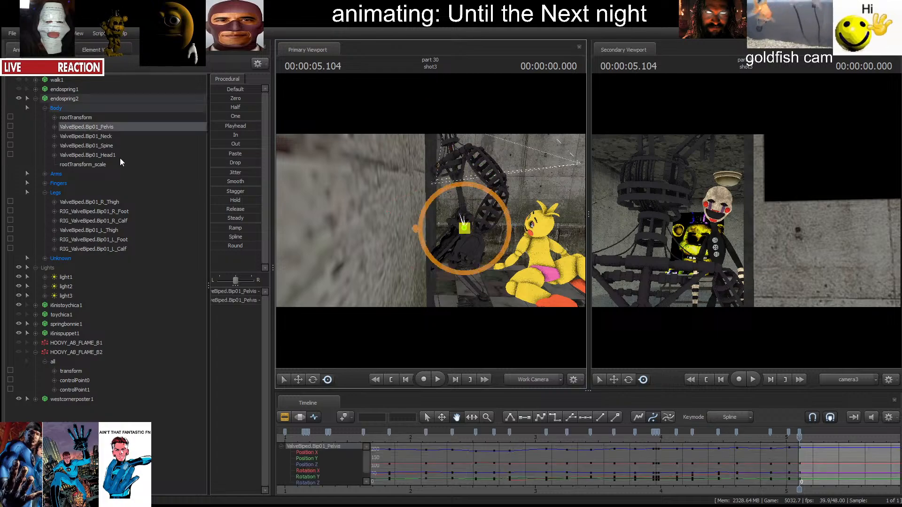
click(72, 99)
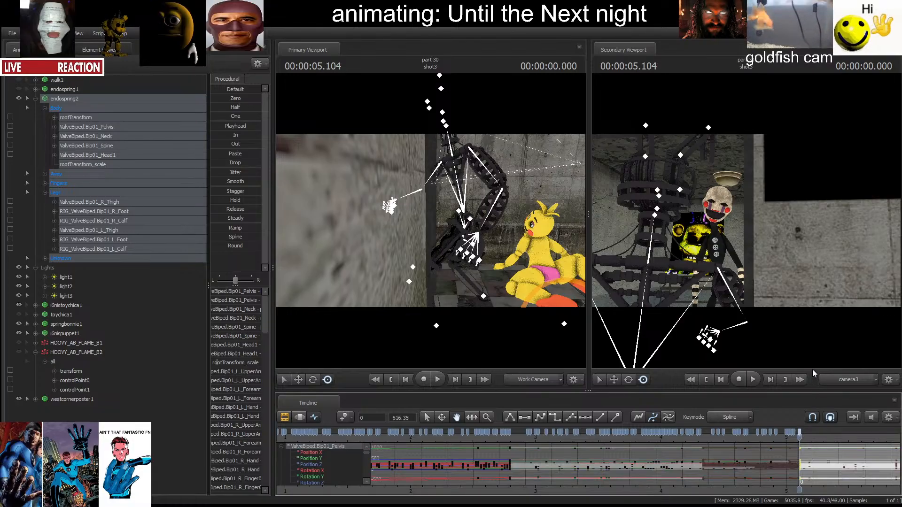
key(ctrl+z)
Move and rotate endospring2's entire shot3 animation so the endoskeleton stands in the doorway behind the yellow chicken, facing into the room.
drag(470, 226, 540, 228)
key(w)
mouse_move(432, 225)
mouse_down()
mouse_move(459, 225)
mouse_move(432, 225)
mouse_up()
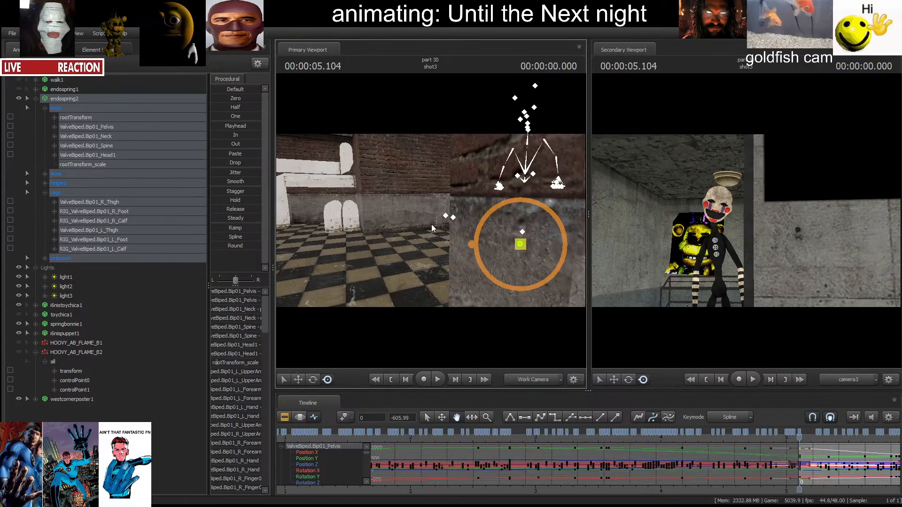
click(297, 419)
drag(371, 292, 422, 174)
key(w)
drag(464, 261, 435, 222)
key(w)
key(e)
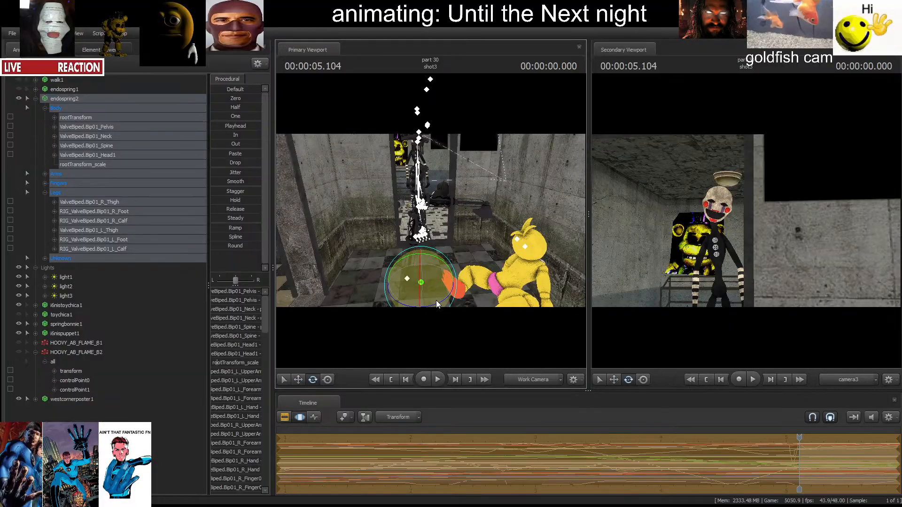
drag(436, 304, 453, 275)
key(w)
key(e)
key(w)
Play endospring2's pasted walk in shot3 and examine its motion through the doorway against its keyframes.
key(space)
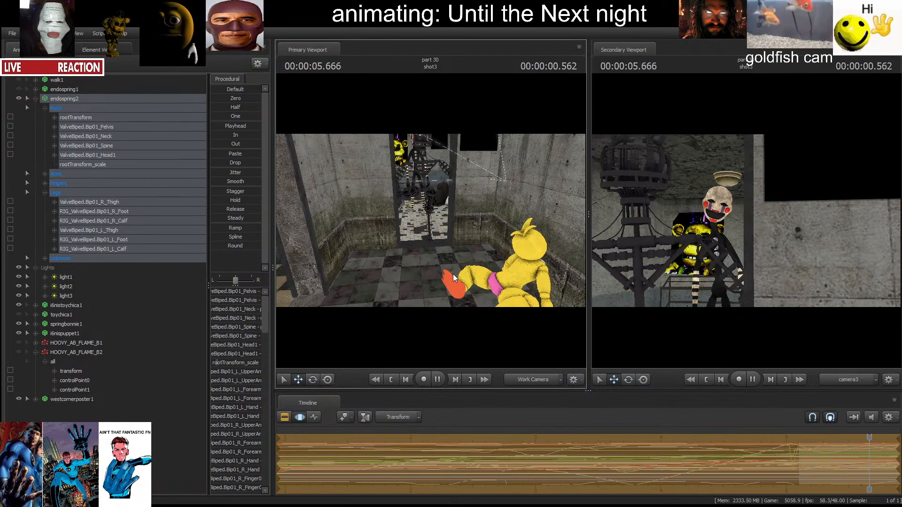
key(space)
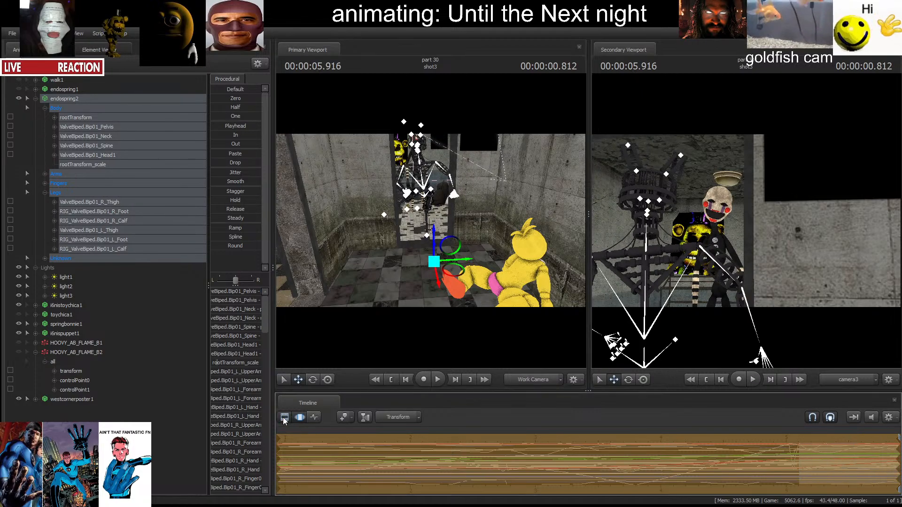
key(F2)
drag(370, 352, 371, 353)
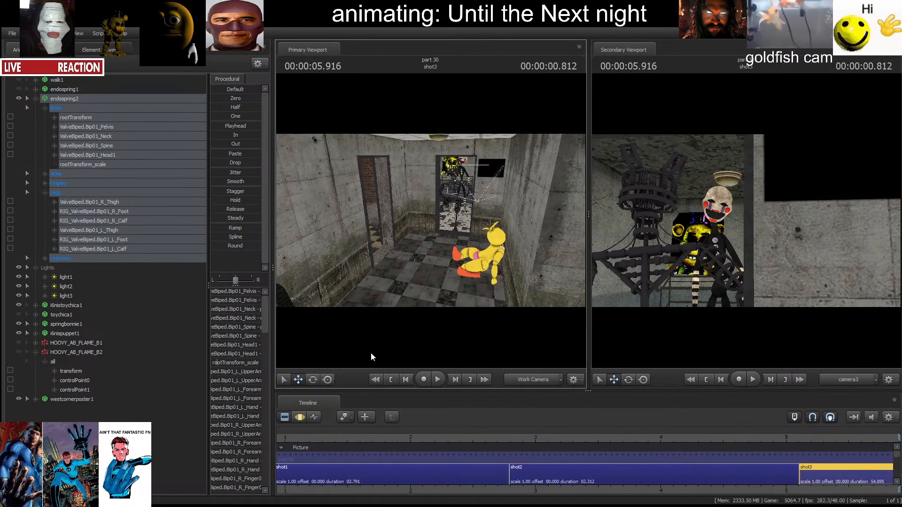
click(300, 417)
click(314, 418)
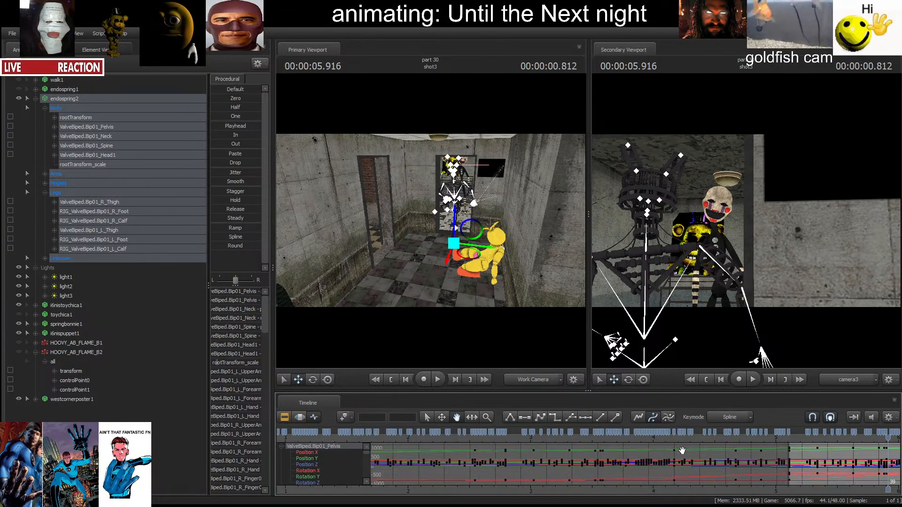
drag(682, 451, 310, 451)
drag(456, 449, 383, 451)
key(space)
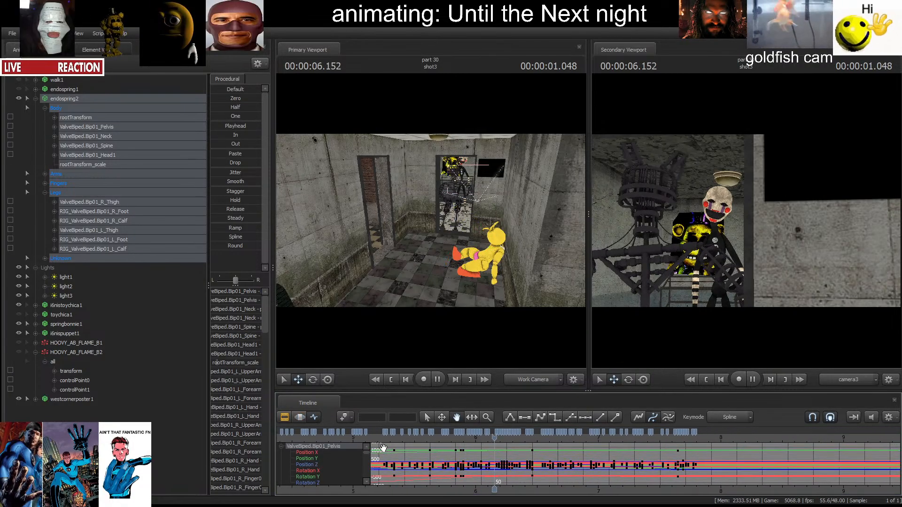
key(space)
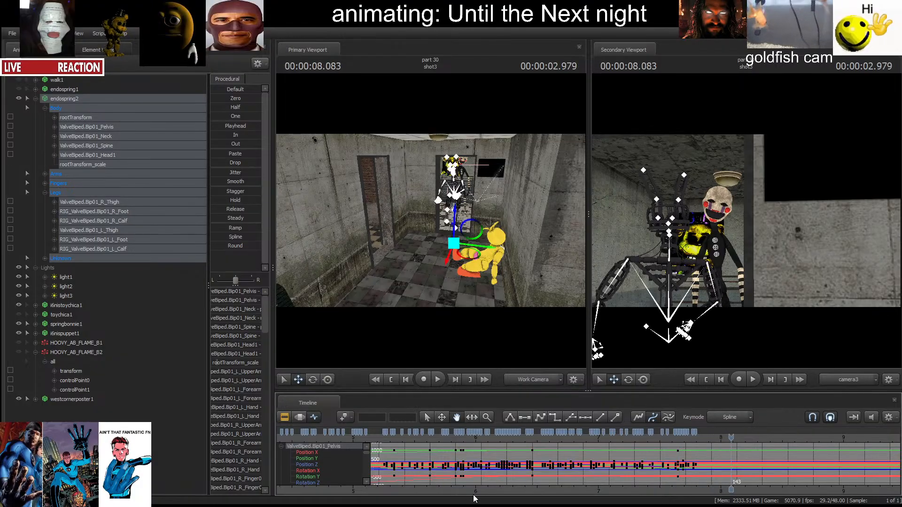
click(363, 436)
key(space)
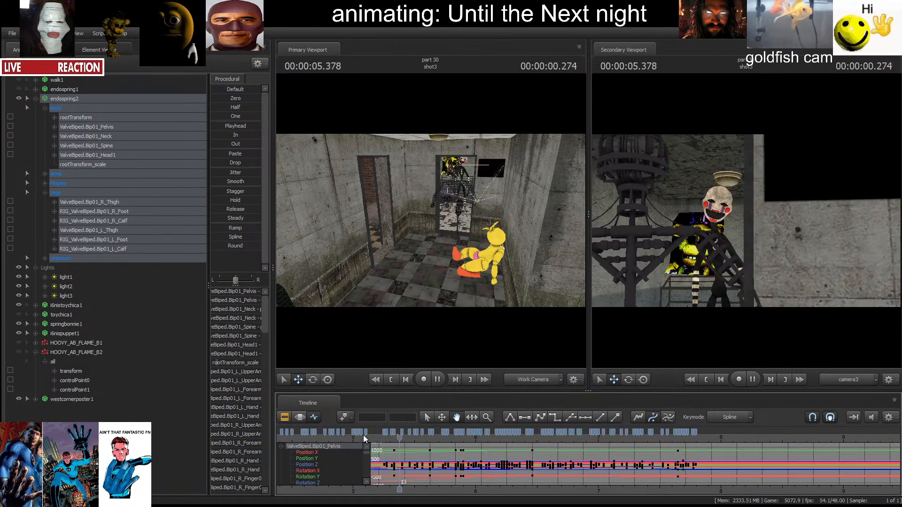
key(space)
Try deleting endospring2's keyframes from the start of shot3 up to about 00:00:06.145.
click(494, 435)
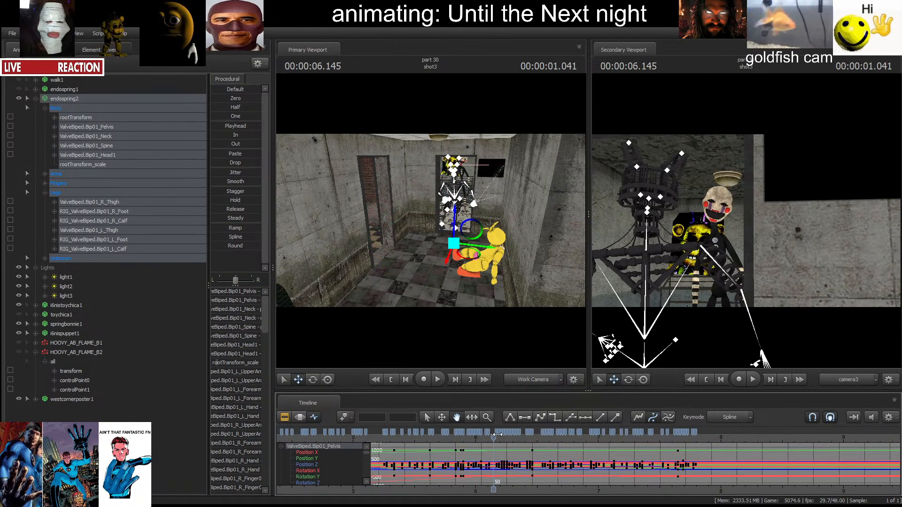
shift+click(696, 432)
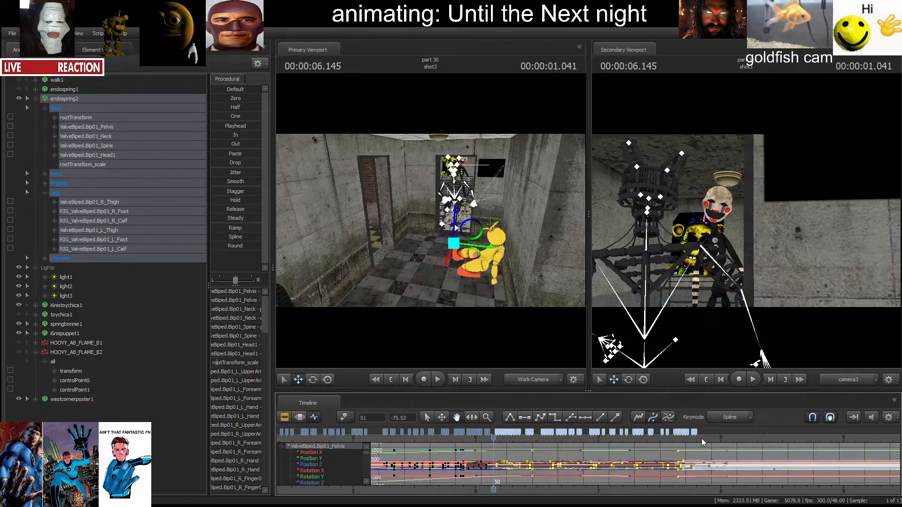
click(491, 433)
click(389, 380)
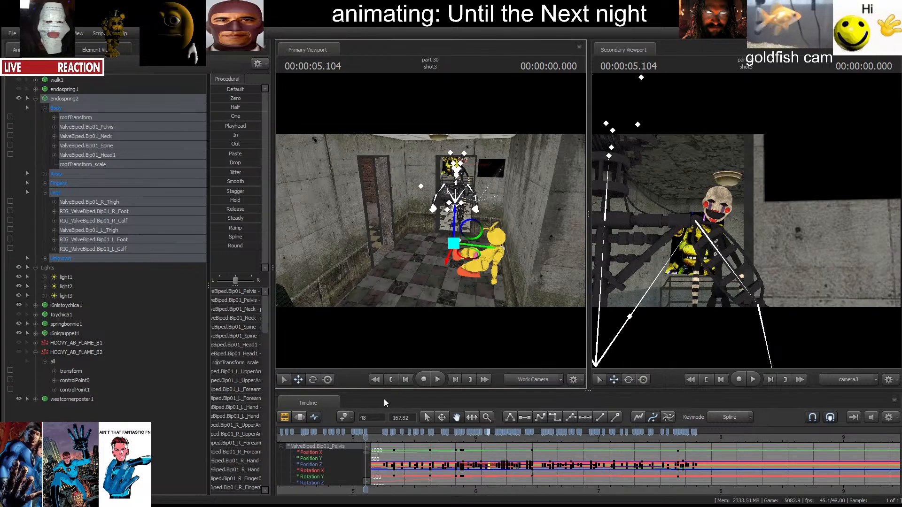
shift+click(366, 432)
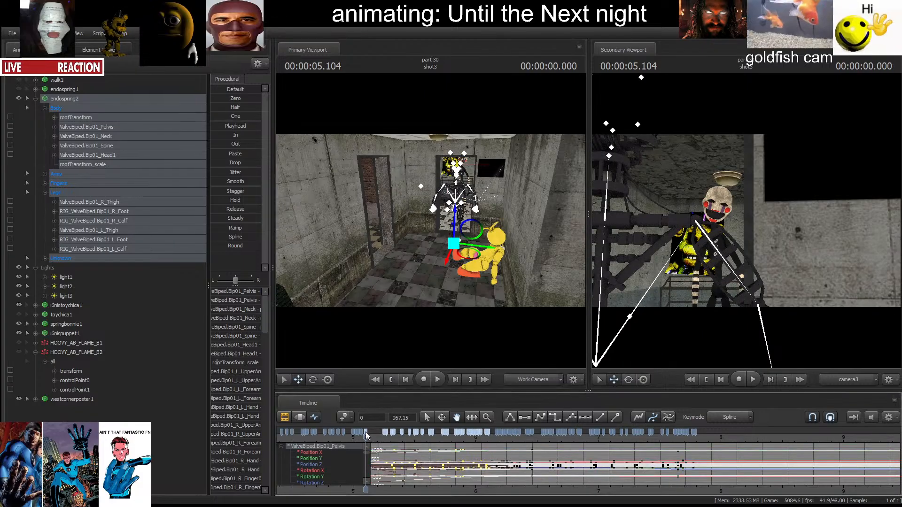
key(Delete)
Try moving and rotating endospring2's trimmed animation into the doorway and play it from the start of shot3.
click(300, 417)
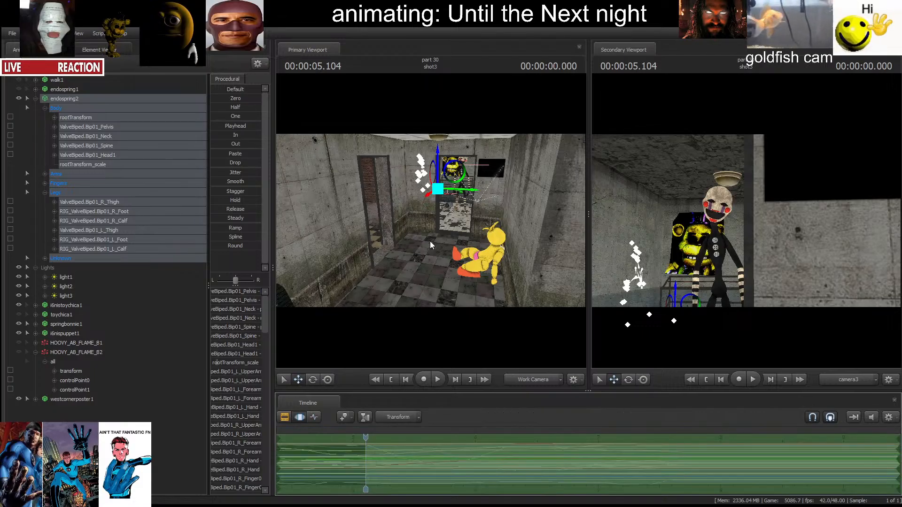
drag(453, 194, 450, 271)
key(e)
key(w)
key(space)
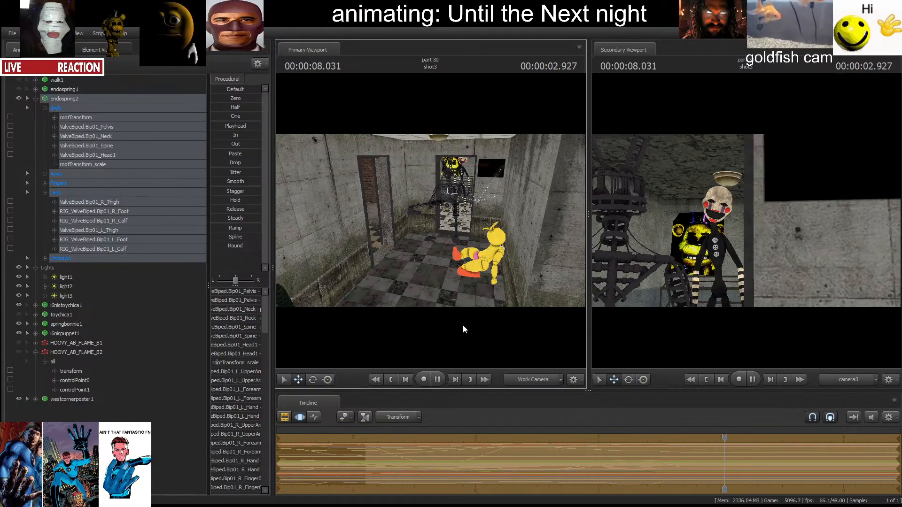
click(391, 379)
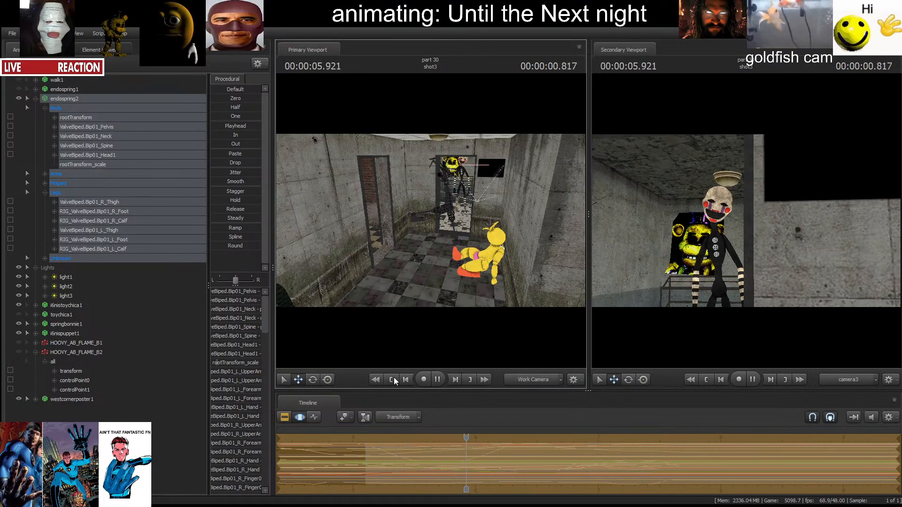
key(space)
click(315, 418)
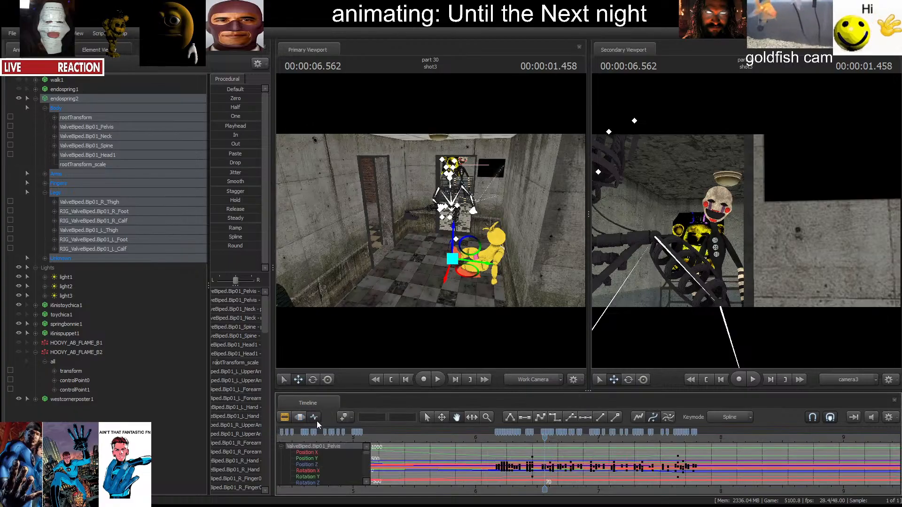
Undo endospring2's repositioning and the deletion of its early shot3 keyframes.
key(ctrl+2)
key(ctrl+z)
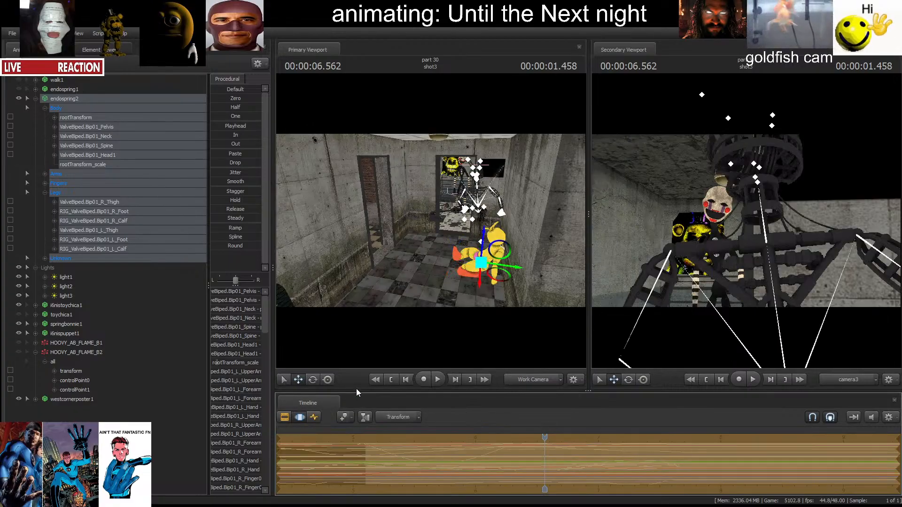
click(314, 416)
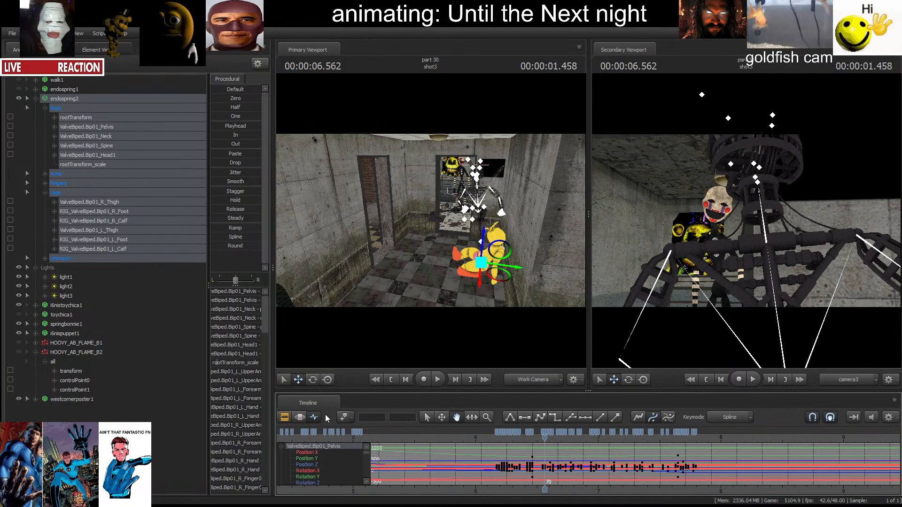
key(ctrl+2)
key(ctrl+z)
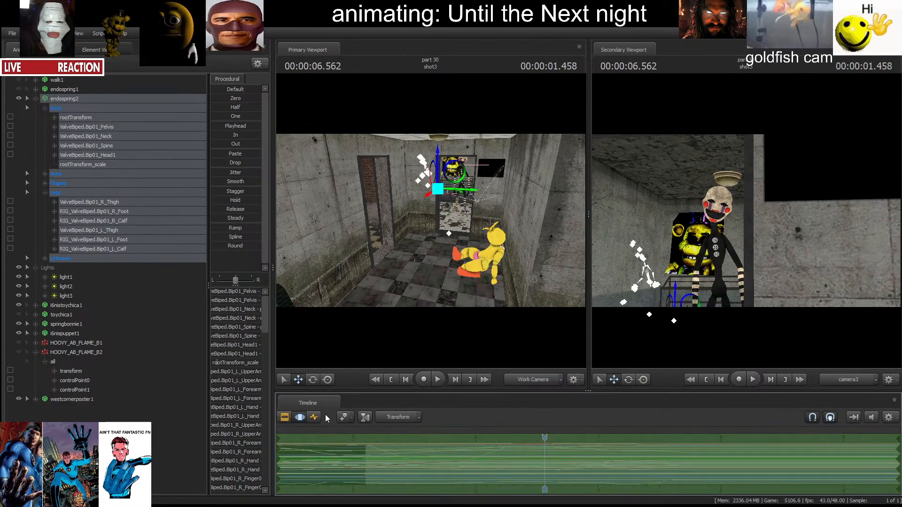
key(ctrl+z)
key(ctrl+z)
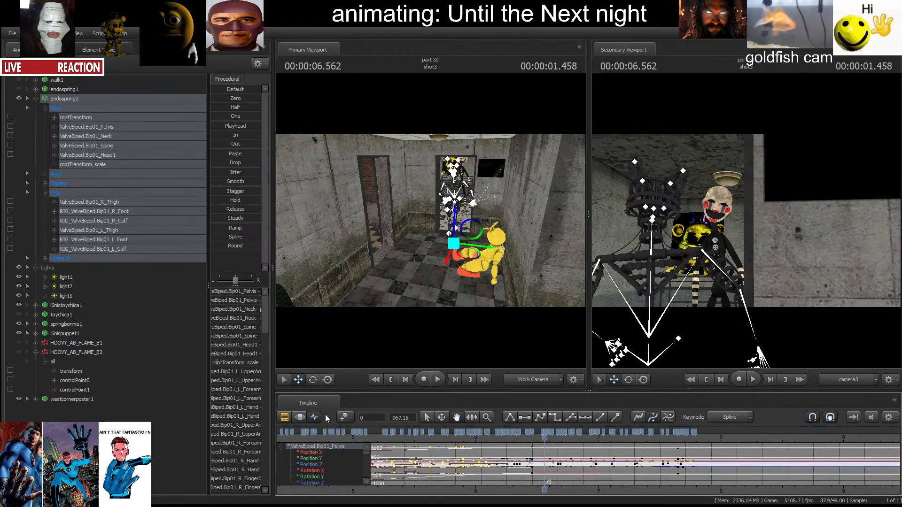
Move endospring2's entire animation forward from the doorway into the room and play it from the start of shot3.
click(300, 417)
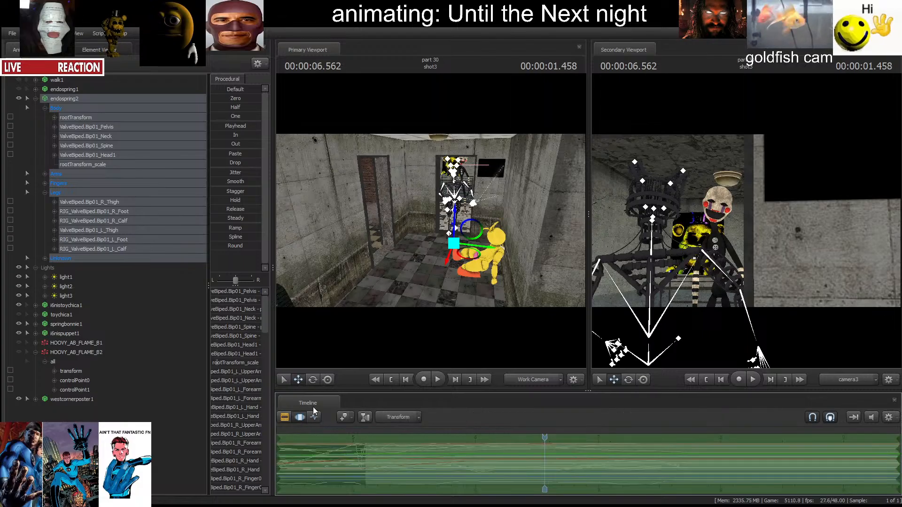
drag(467, 252, 399, 405)
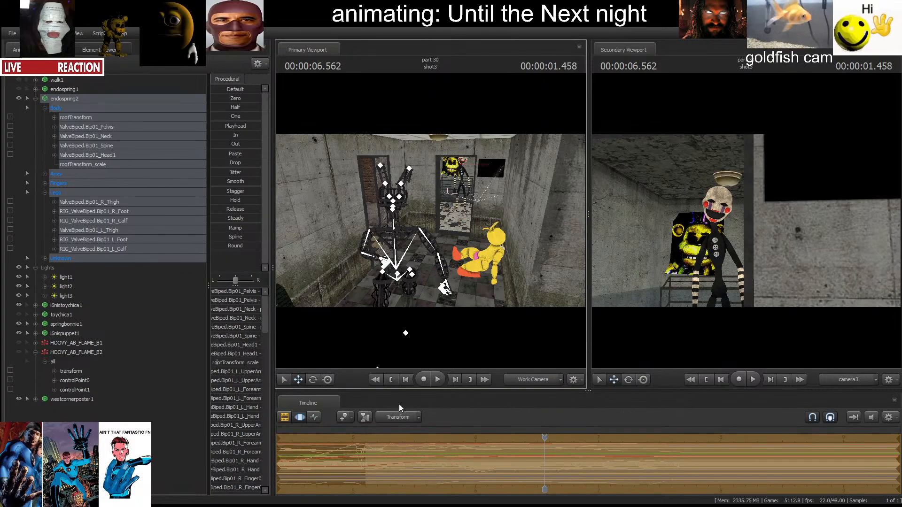
click(391, 379)
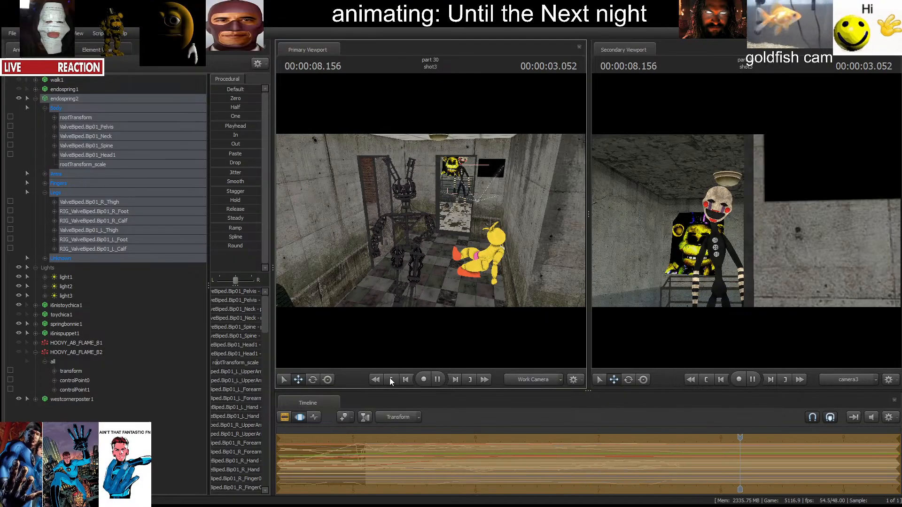
click(390, 379)
Move endospring2's animation back toward the doorway, adjust its rotation, and play the walk from the start of shot3.
click(314, 417)
key(s)
drag(346, 278, 347, 316)
click(300, 417)
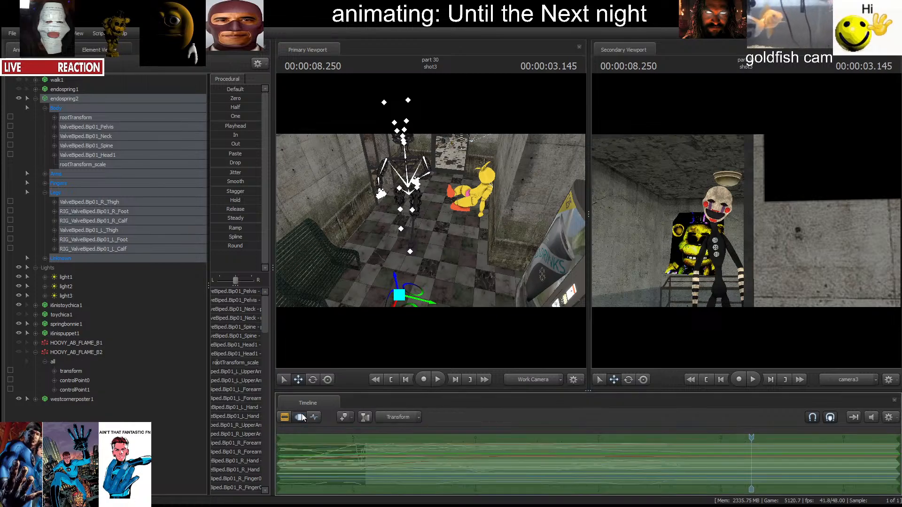
drag(409, 308, 465, 218)
key(e)
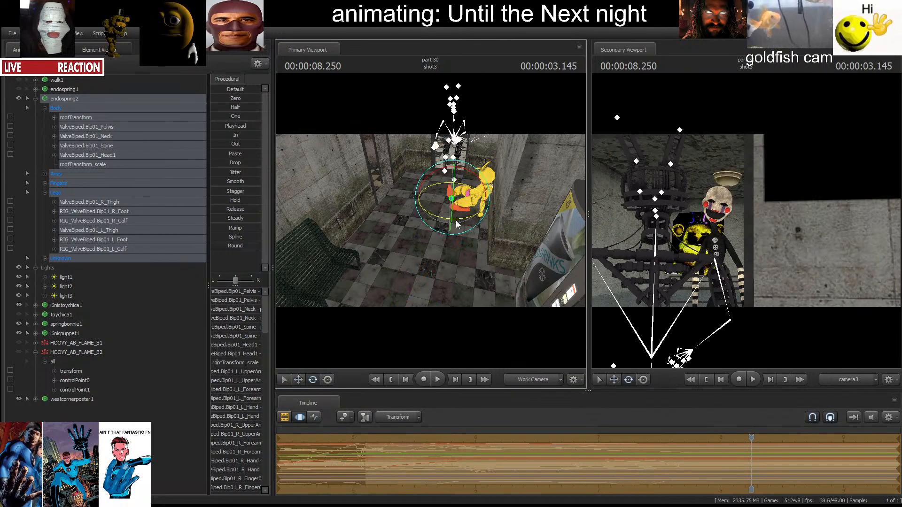
drag(463, 280, 462, 231)
drag(464, 273, 441, 263)
key(w)
key(e)
key(w)
click(709, 379)
key(space)
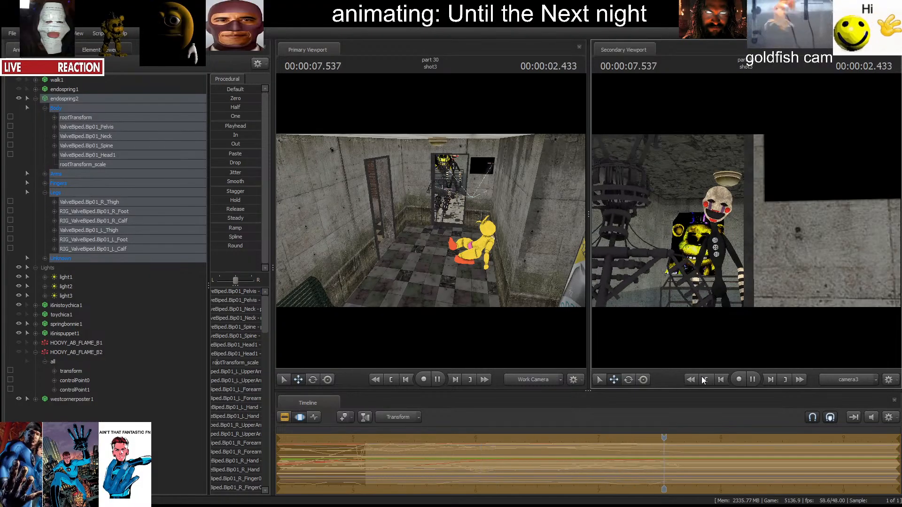
Split shot3 at about 7.94 s on the timeline, where the endoskeleton has walked up beside the puppet.
key(space)
click(284, 418)
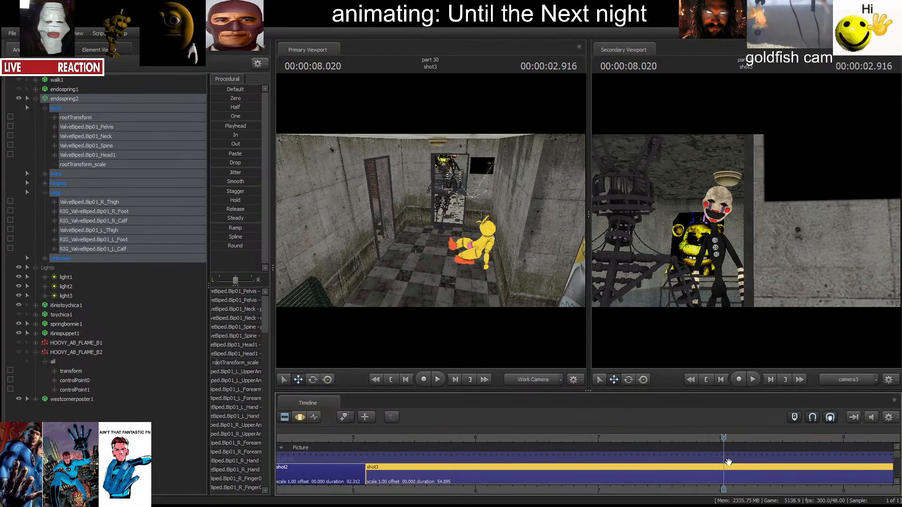
key(space)
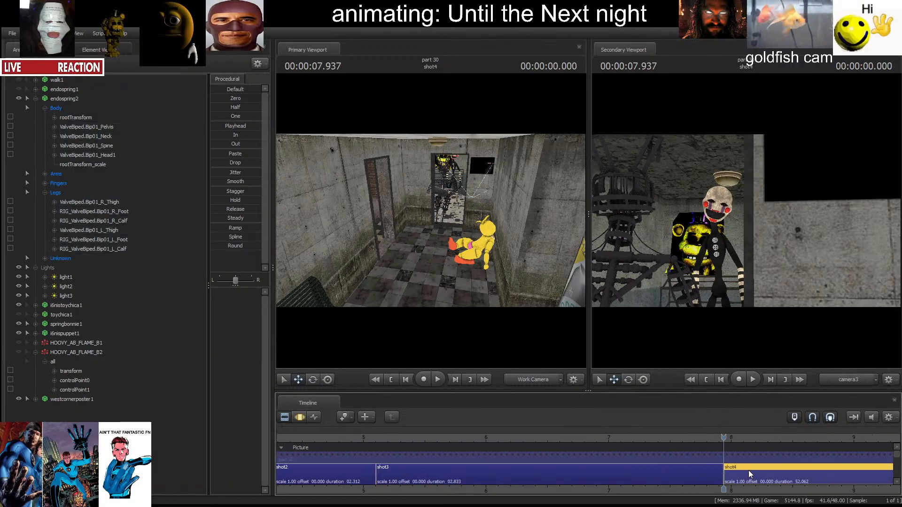
key(space)
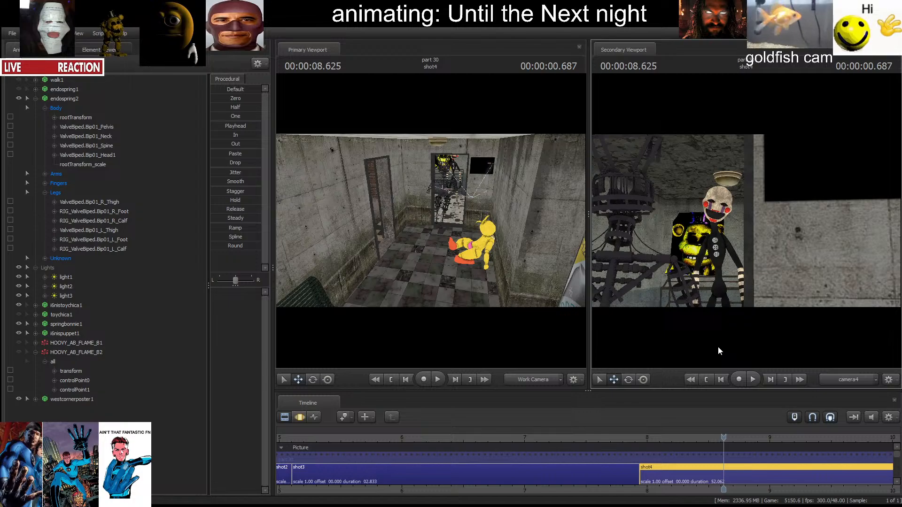
Move camera4 behind the puppet so it looks past the puppet's arm at the endoskeleton in the doorway.
key(w)
drag(719, 343, 719, 324)
key(w)
key(s)
key(s)
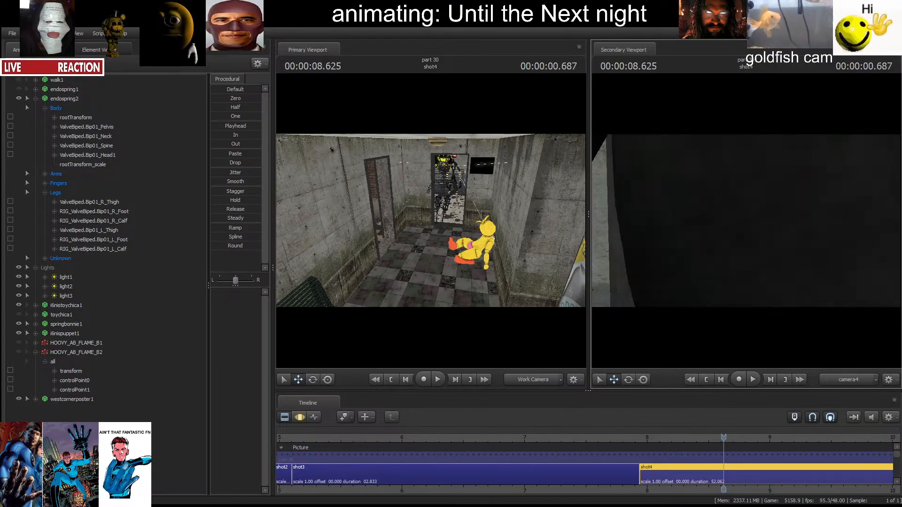
key(s)
mouse_move(747, 225)
mouse_down()
mouse_move(756, 224)
mouse_move(747, 225)
mouse_up()
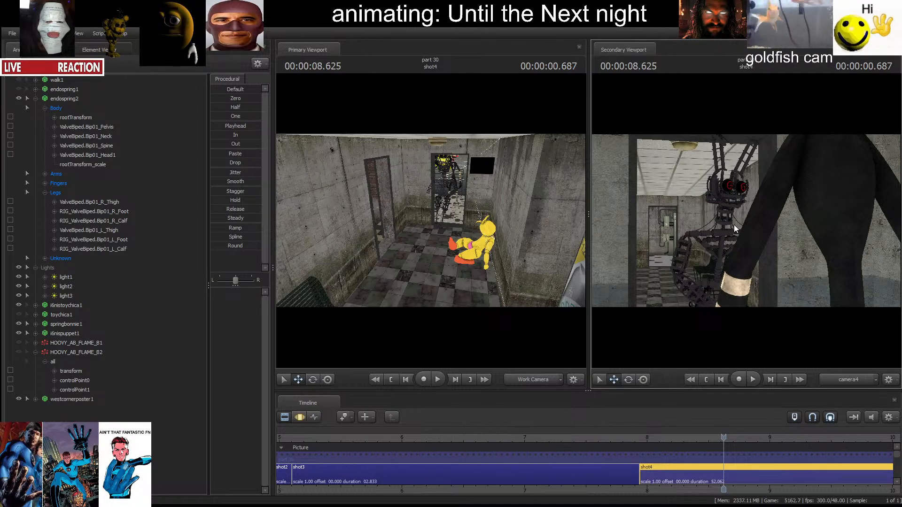
Play shot4 from its start and split it at about 1.52 s.
key(space)
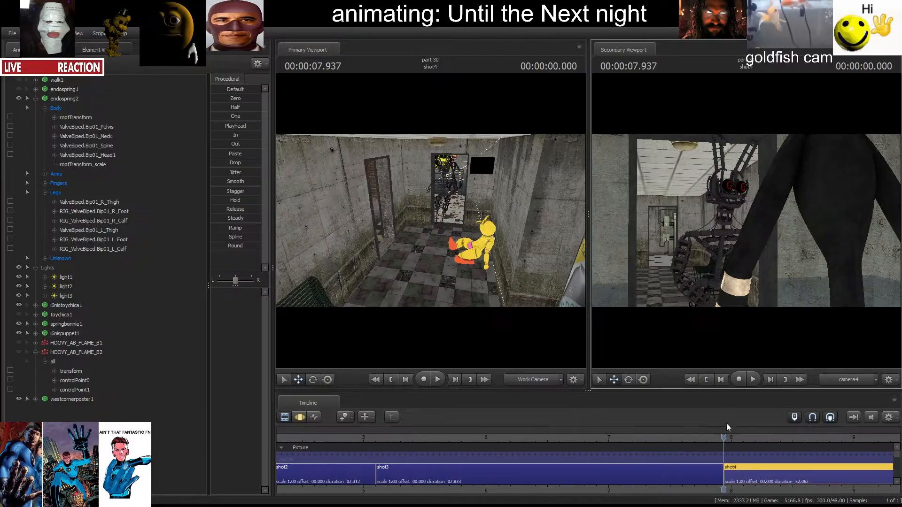
key(space)
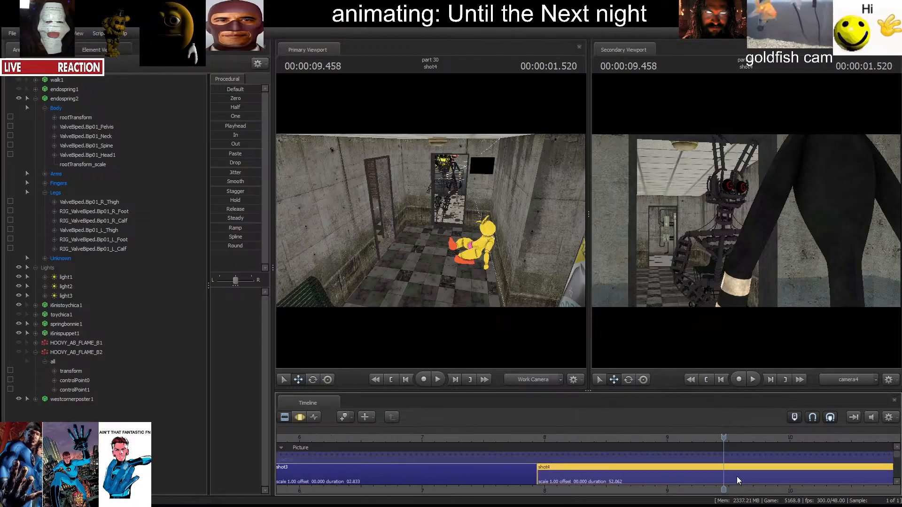
key(ctrl+b)
key(space)
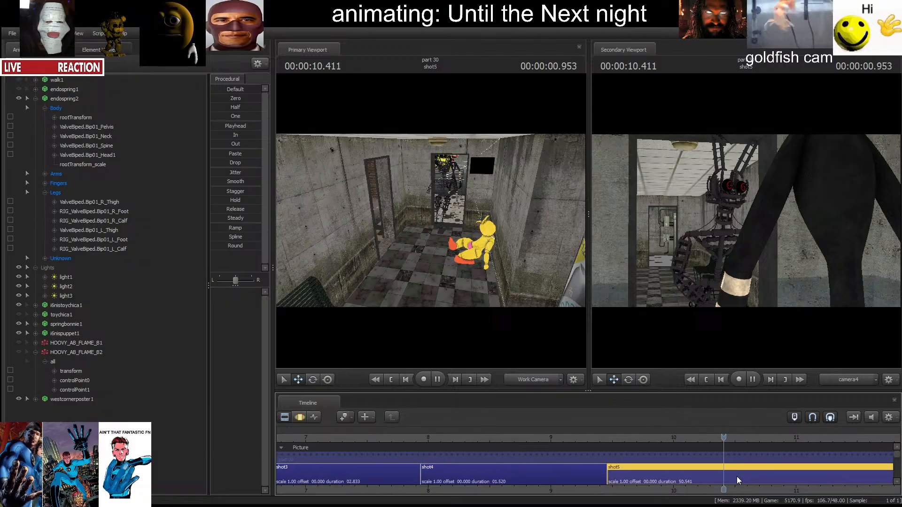
key(space)
Play shot3 from its start while viewing the endoskeleton's walk through the doorway with the work camera.
click(709, 383)
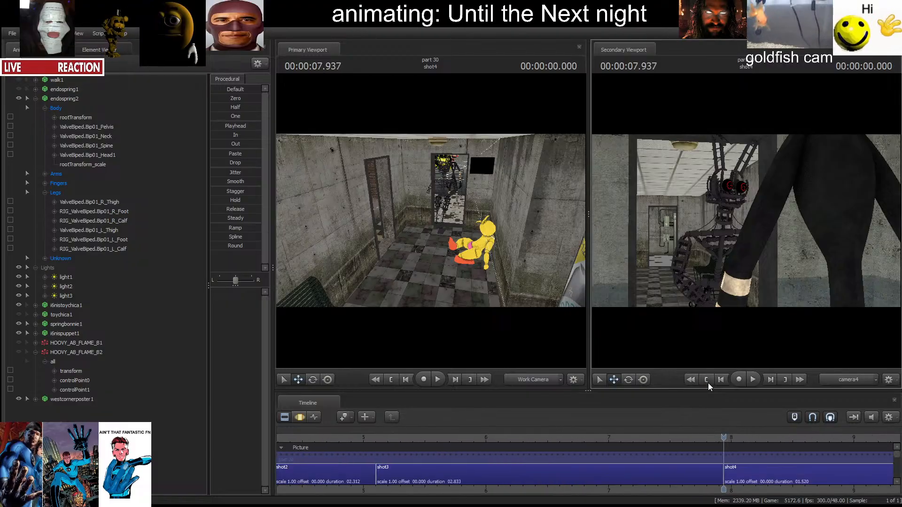
click(709, 383)
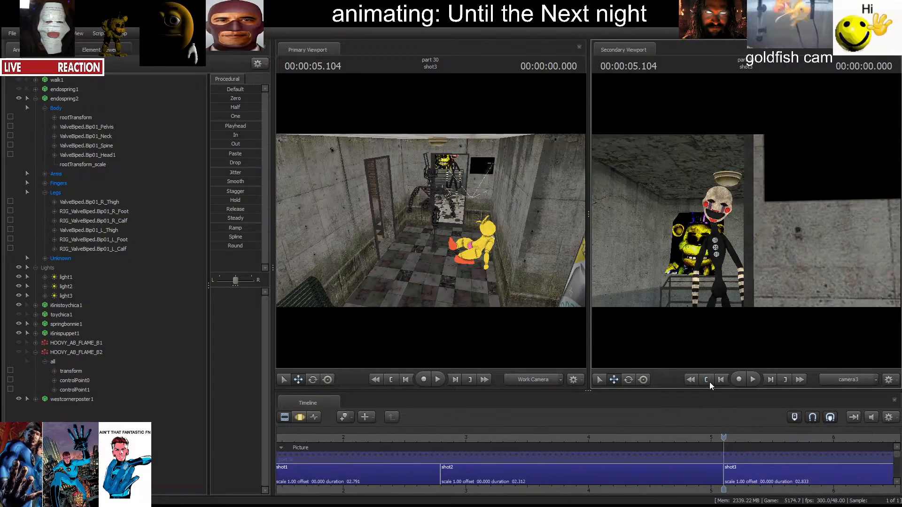
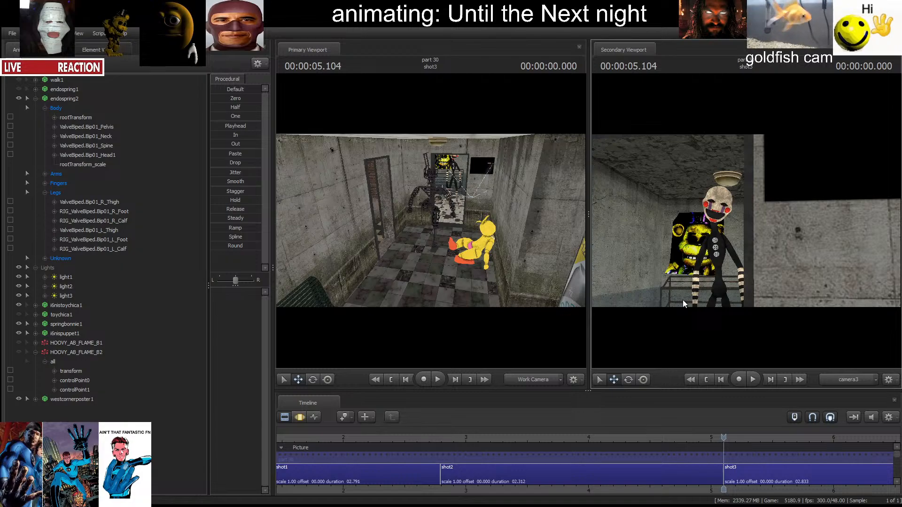
drag(548, 368, 548, 329)
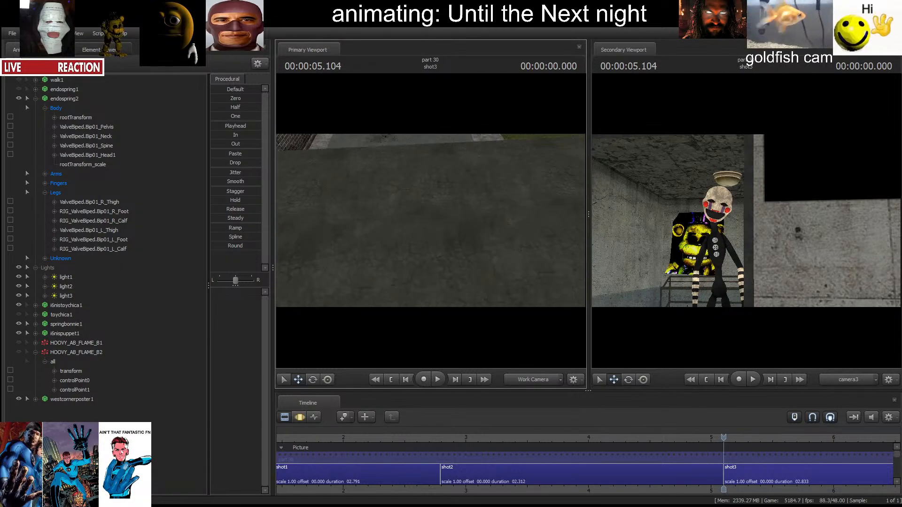
mouse_move(430, 221)
mouse_down()
mouse_move(431, 244)
mouse_move(413, 221)
mouse_move(385, 230)
mouse_move(404, 226)
mouse_move(413, 207)
mouse_move(442, 235)
mouse_move(432, 212)
mouse_move(423, 235)
mouse_move(414, 216)
mouse_move(404, 230)
mouse_move(414, 218)
mouse_move(427, 227)
mouse_up()
key(space)
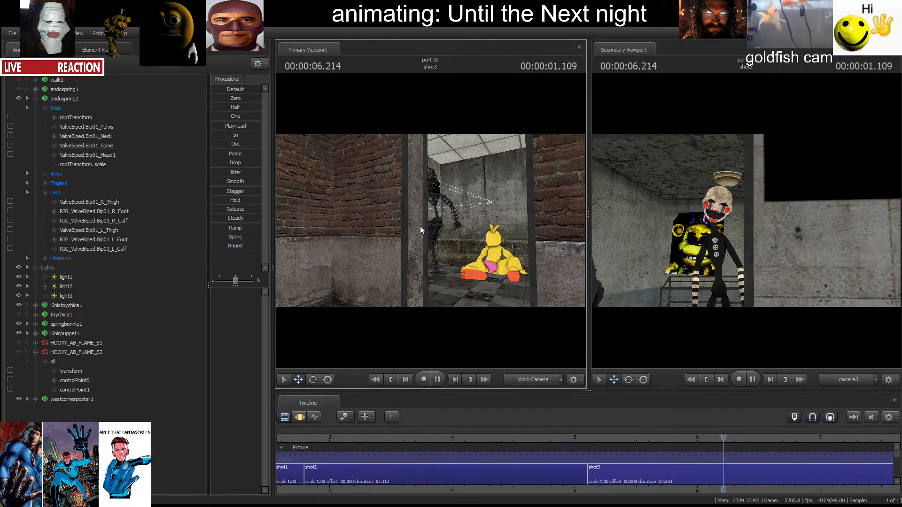
key(space)
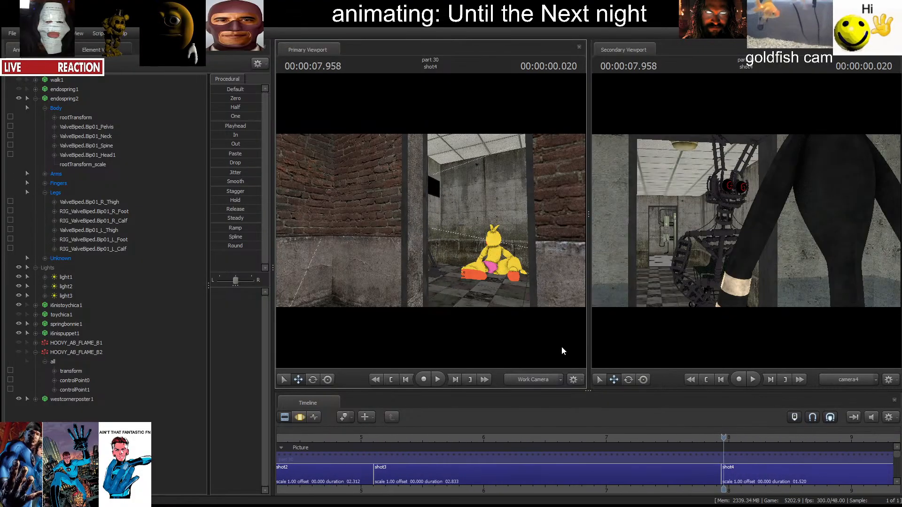
Reframe camera4 at the start of shot4 to a lower angle looking up at the endoskeleton past the puppet's striped arm.
click(758, 477)
drag(693, 298, 693, 299)
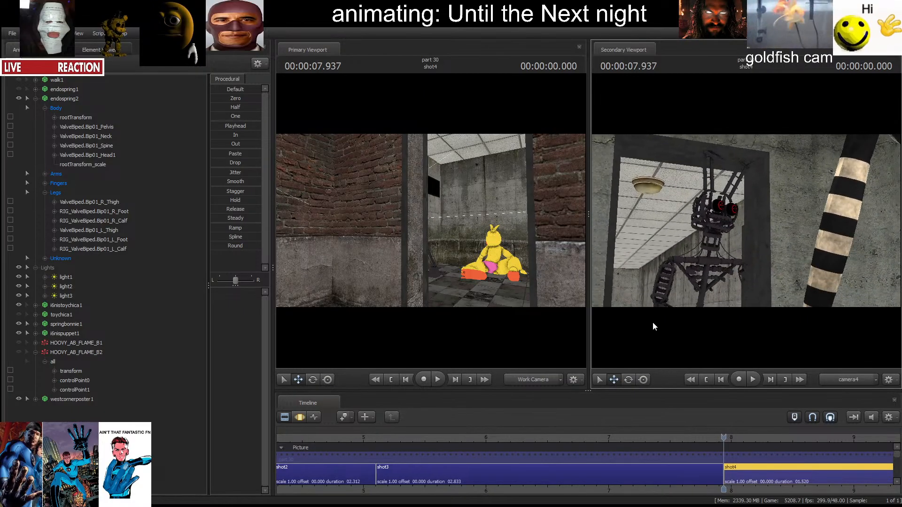
drag(520, 324, 520, 324)
Move all of endospring2 in shot4 from the doorway into the room near the puppet, and tighten camera4's framing on it.
click(300, 417)
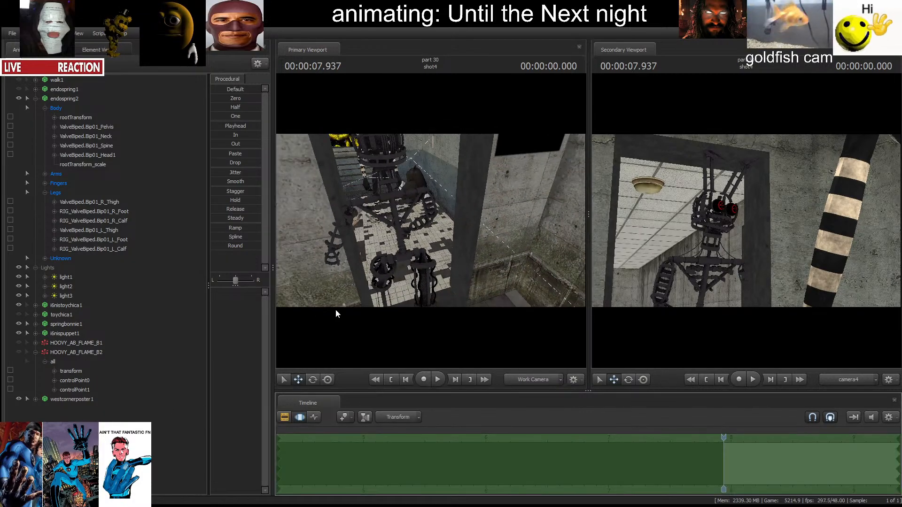
ctrl+click(401, 261)
click(65, 99)
drag(434, 241, 391, 189)
drag(696, 223, 714, 214)
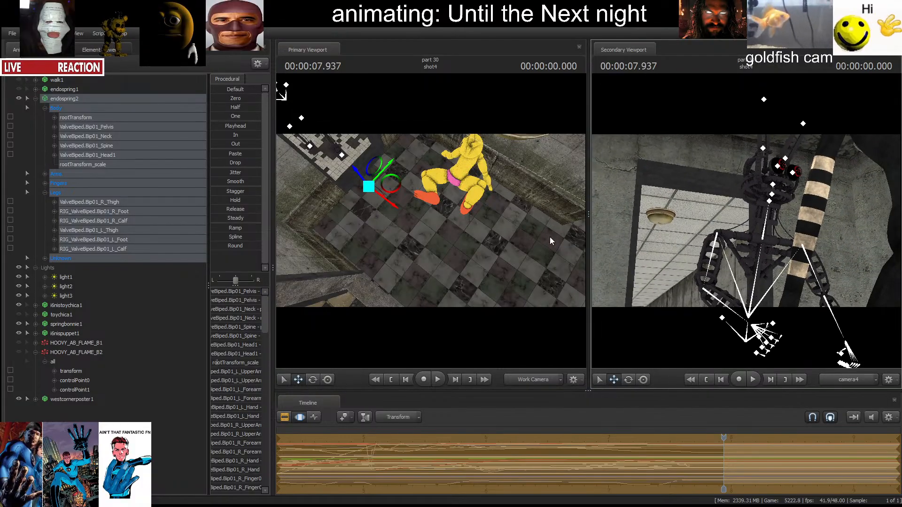
drag(494, 235, 457, 219)
Pose endospring2's pelvis at the start of shot4 and rotate its head to face the camera.
click(456, 218)
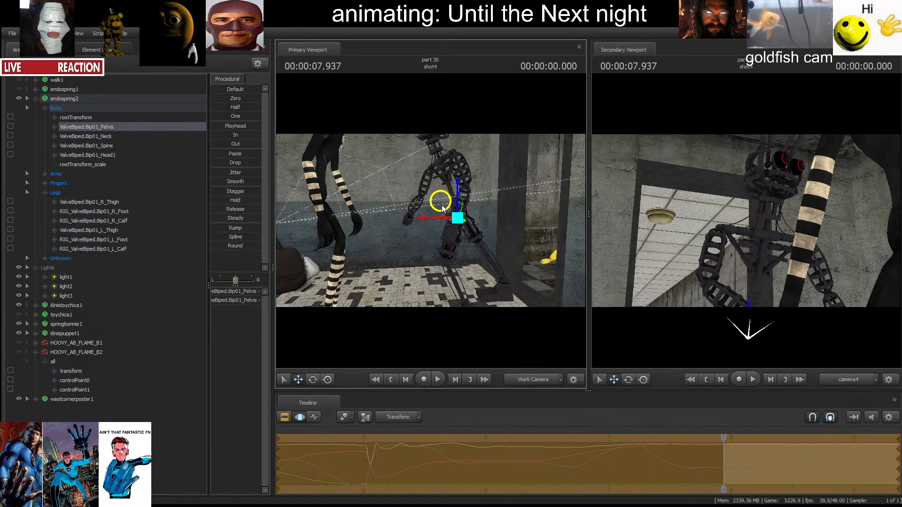
key(e)
drag(746, 303, 730, 294)
click(752, 301)
key(ctrl)
ctrl+click(755, 190)
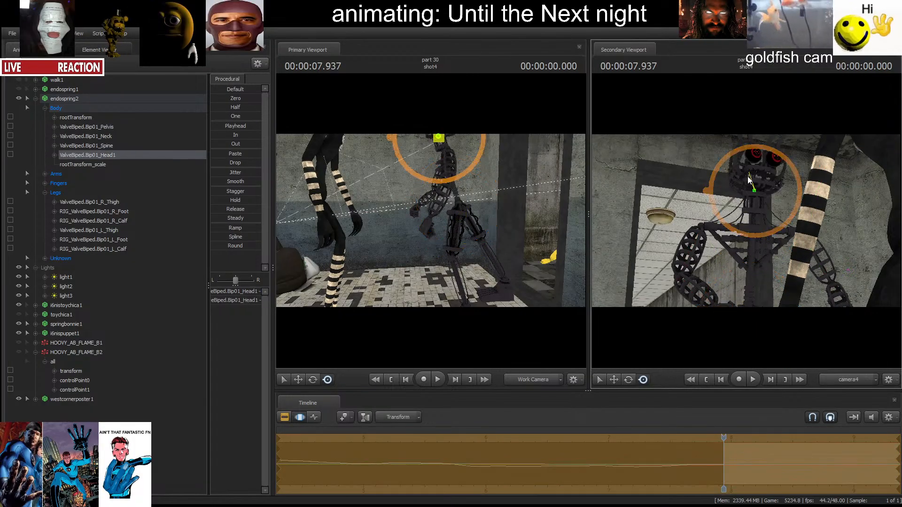
drag(741, 208, 738, 207)
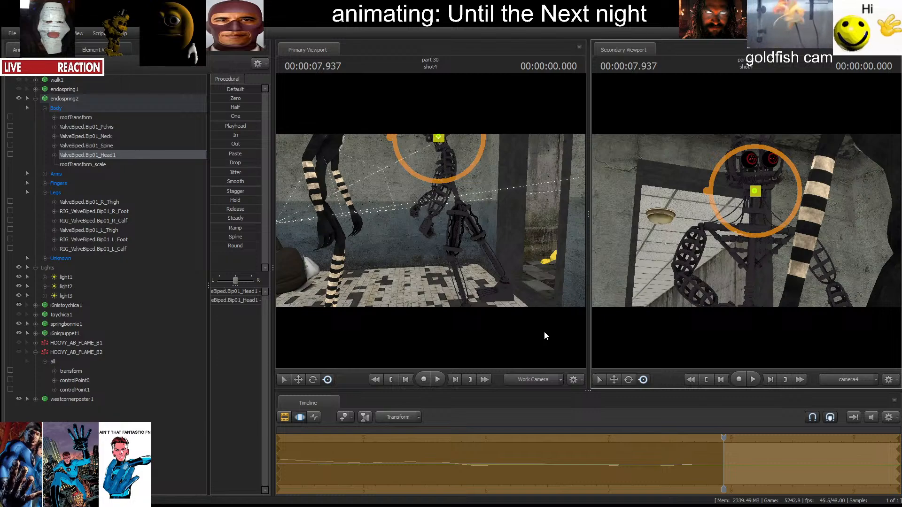
Shift endospring2's pelvis slightly and rotate it again to refine the starting lean in shot4.
click(718, 222)
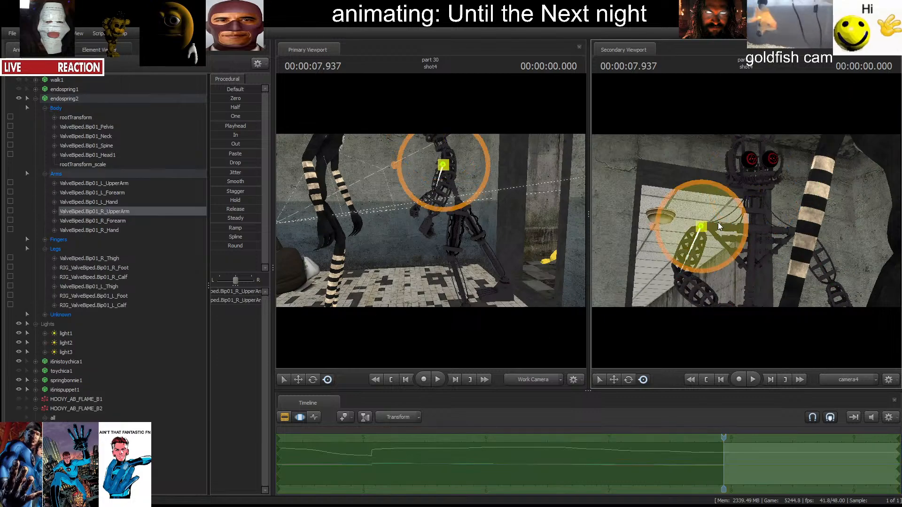
click(444, 202)
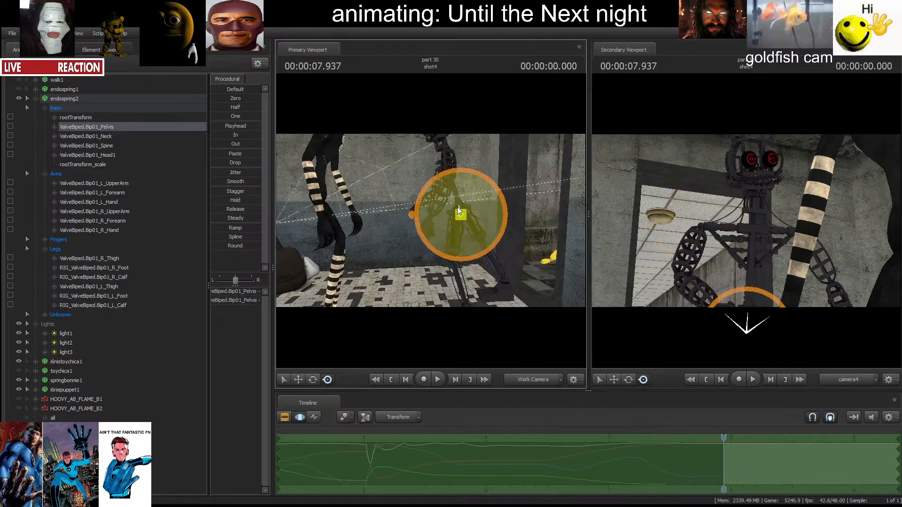
key(w)
key(e)
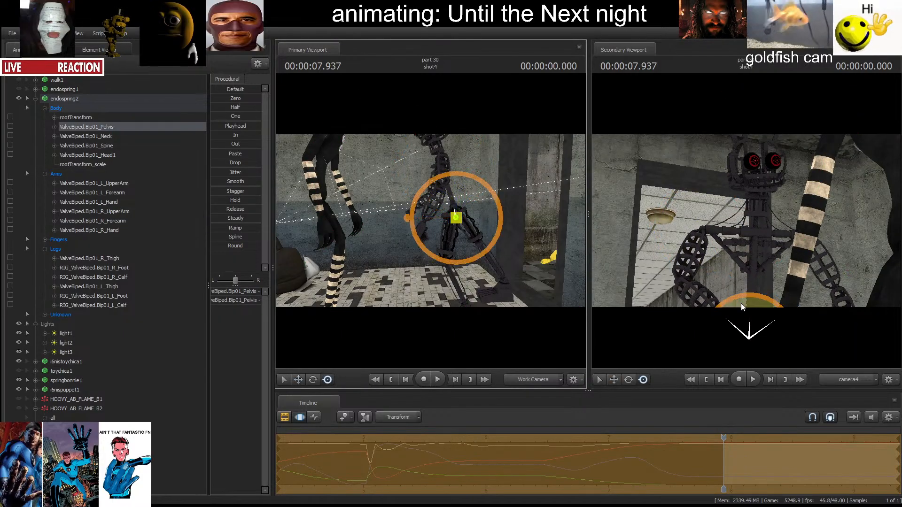
drag(742, 305, 726, 306)
In the Graph Editor, keyframe a small pelvis shift and rotation for endospring2 at about 0.145 s into shot4.
click(314, 417)
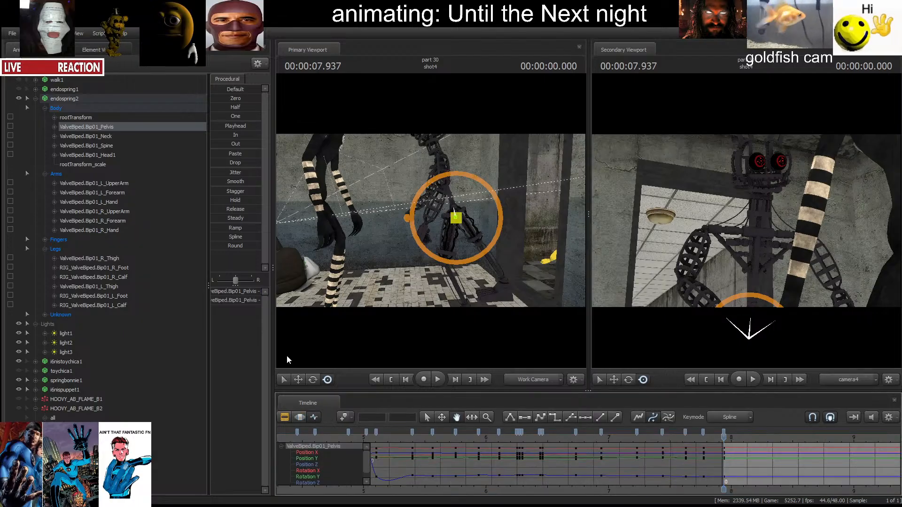
key(space)
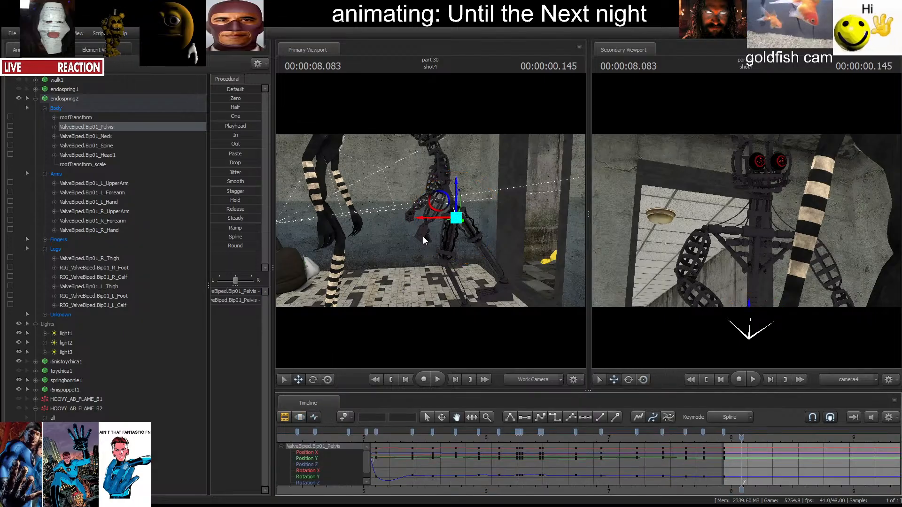
drag(432, 202, 442, 214)
key(e)
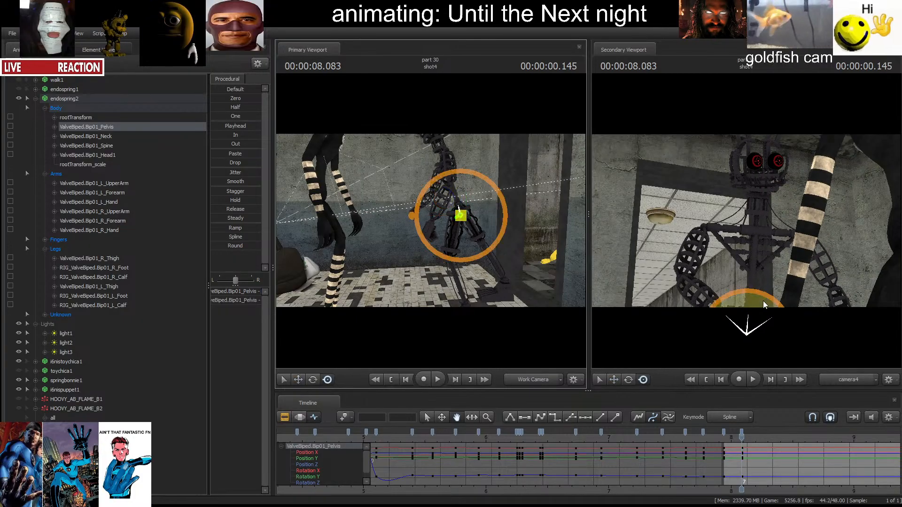
drag(744, 302, 755, 303)
Keyframe a further pelvis shift and rotation for endospring2 at about 0.416 s into shot4.
key(space)
key(space)
key(w)
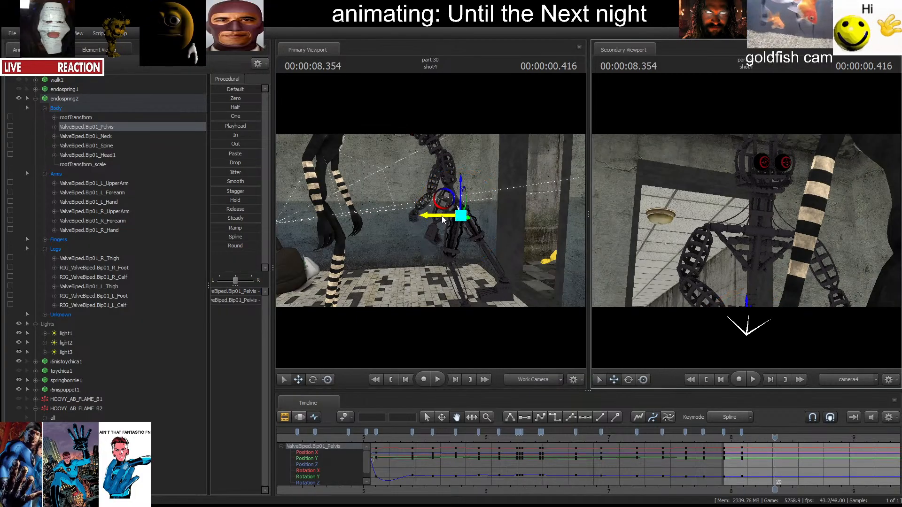
drag(445, 201, 447, 205)
key(e)
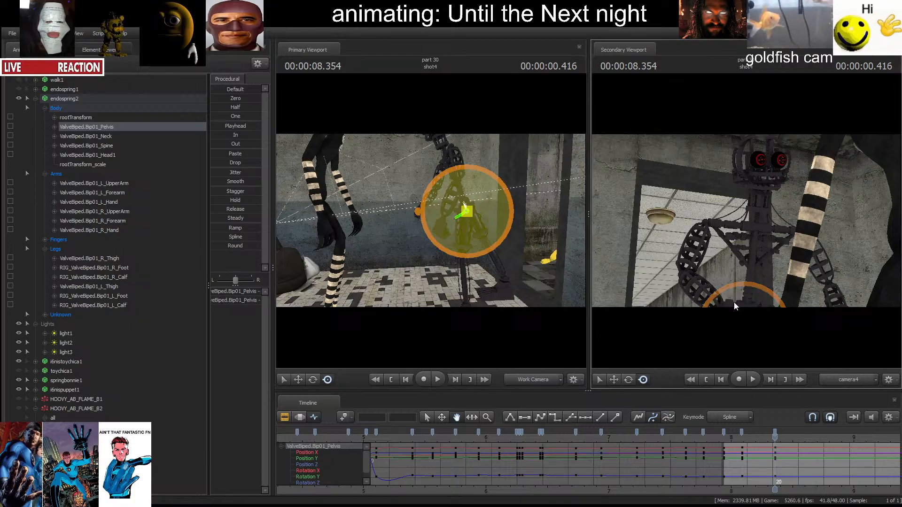
drag(736, 306, 735, 302)
Keyframe endospring2's pelvis with a new position and sideways rotation at about 0.666 s into shot4.
key(space)
key(space)
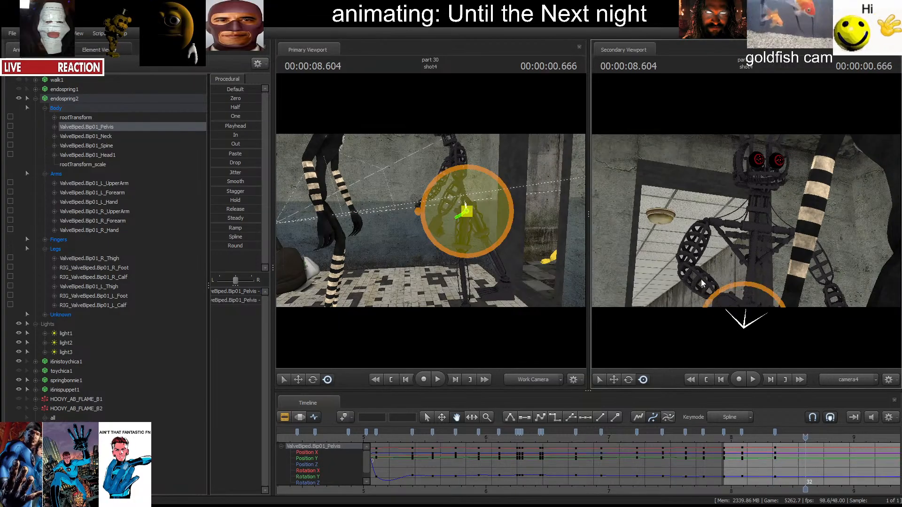
key(w)
drag(452, 196, 460, 198)
key(e)
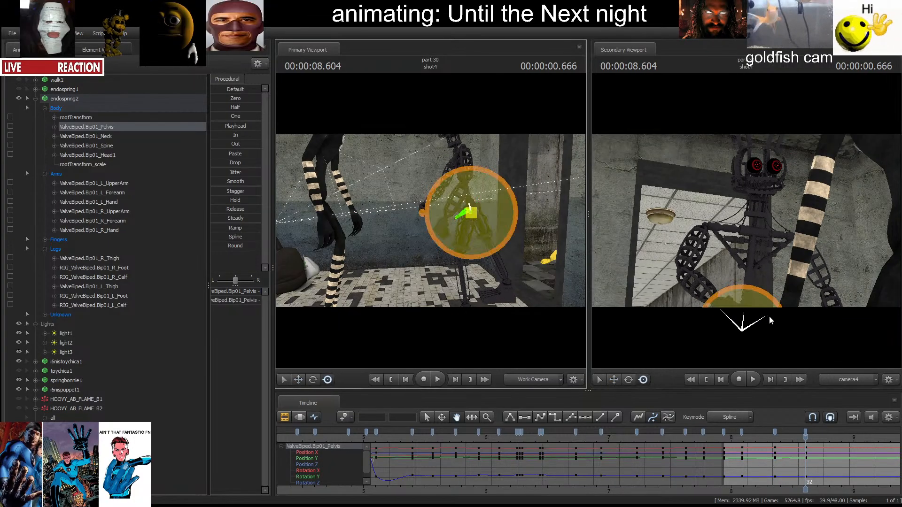
drag(768, 316, 726, 303)
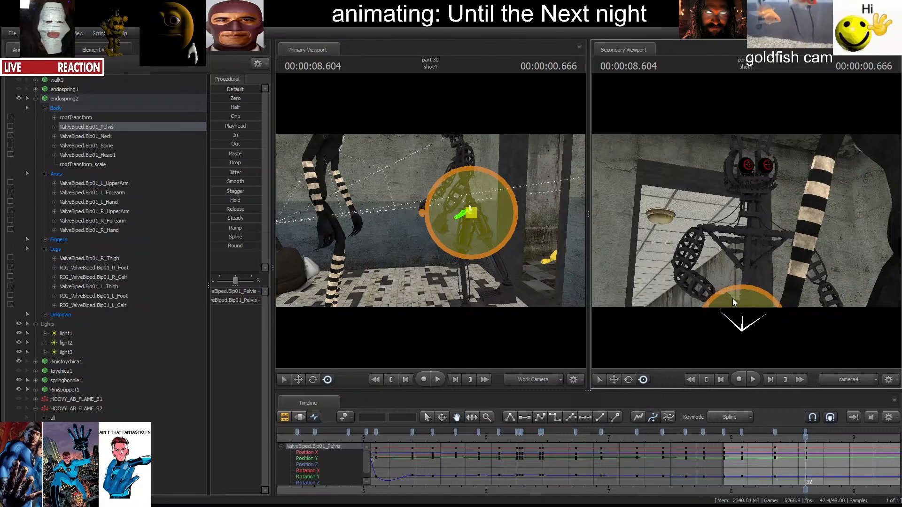
Add two more pelvis keyframes for endospring2 before the one-second point of shot4 to continue the sway.
key(space)
key(space)
key(space)
key(space)
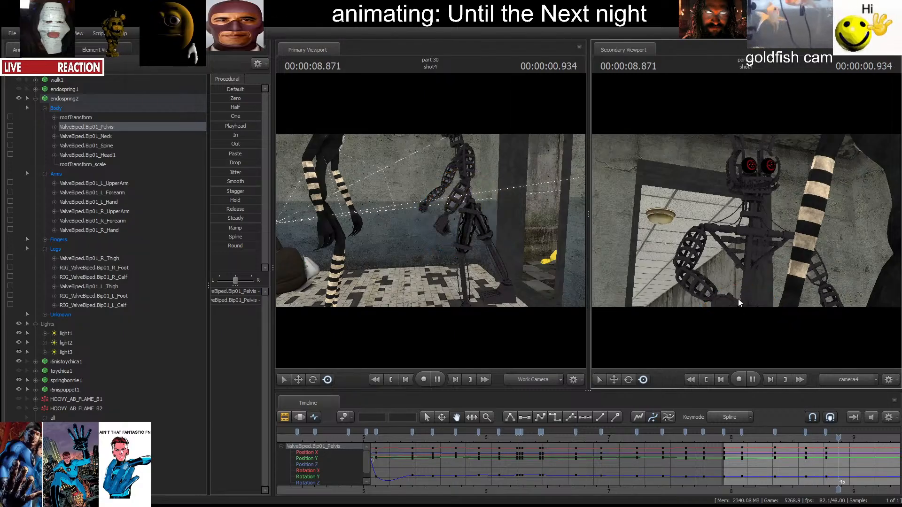
Play the pelvis animation repeatedly from the start of shot4 and from the end of shot3.
click(712, 381)
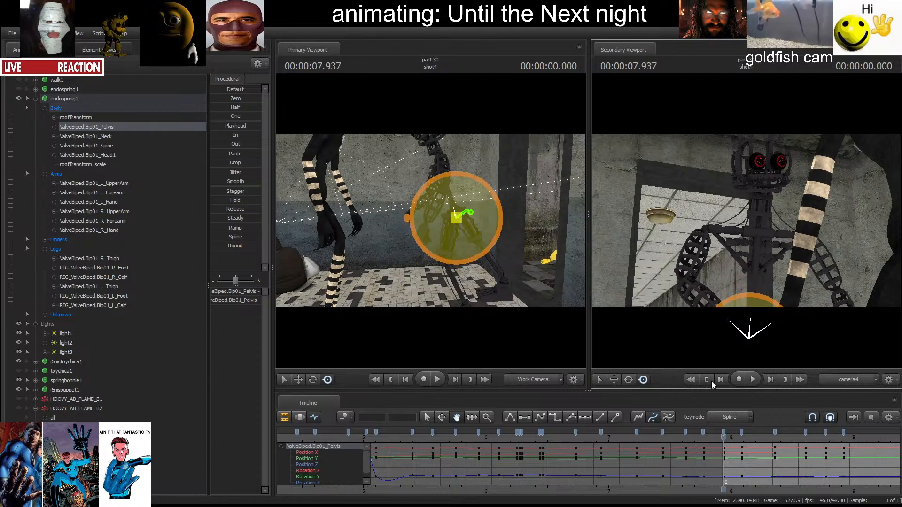
key(space)
click(709, 380)
key(space)
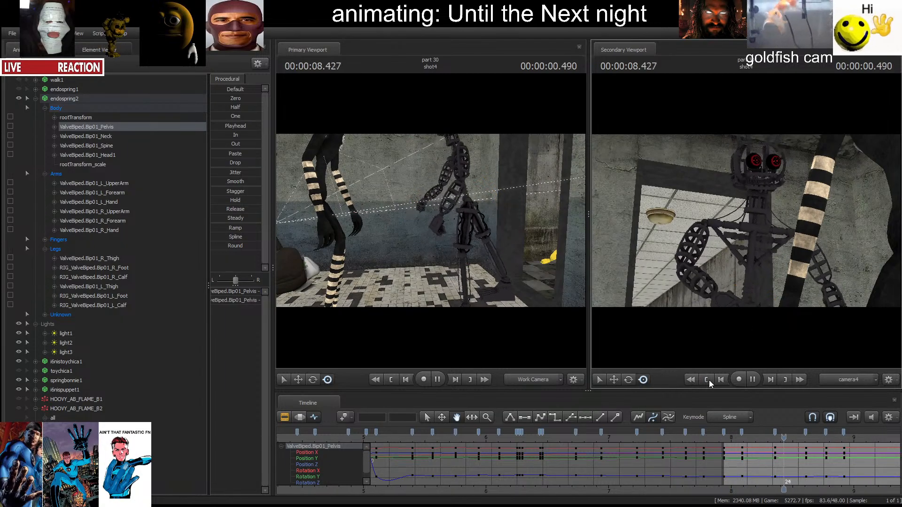
key(space)
click(688, 441)
key(space)
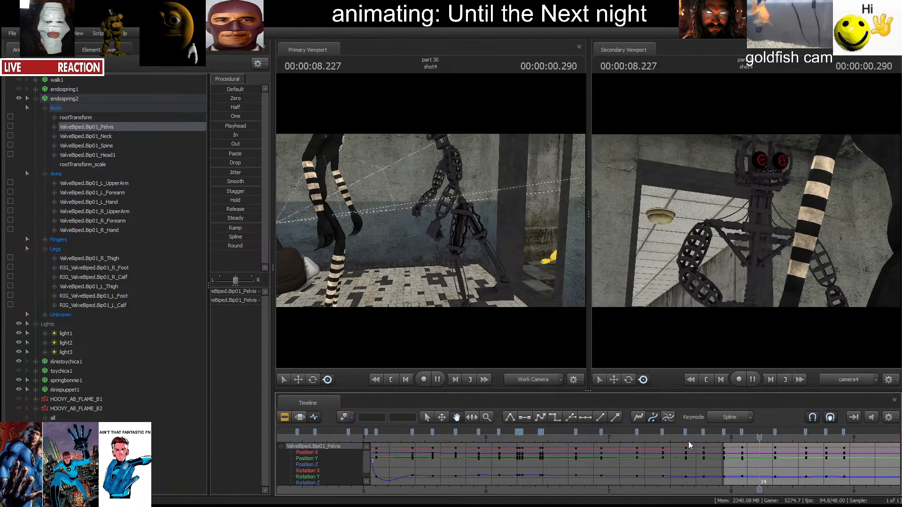
Keyframe endospring2's spine with swaying shifts from the start of shot4 to about 0.937 s and play the shot back.
key(space)
click(726, 439)
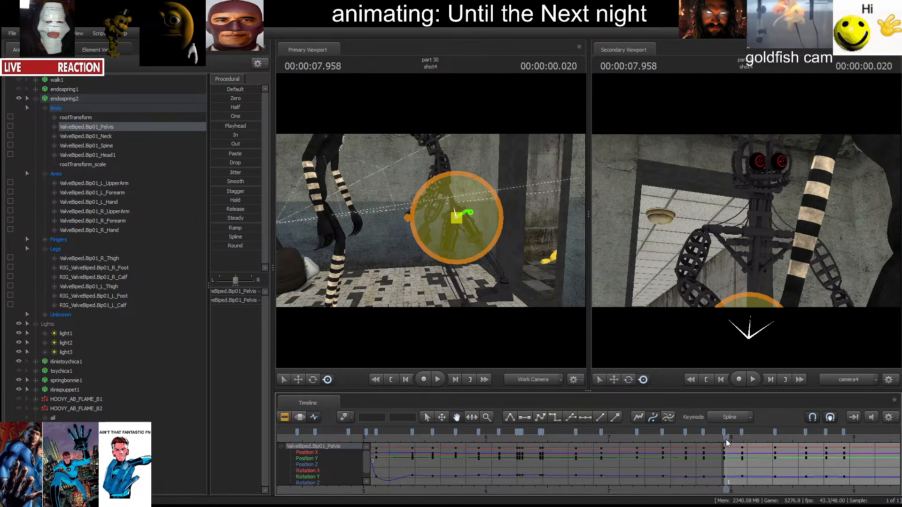
ctrl+click(752, 303)
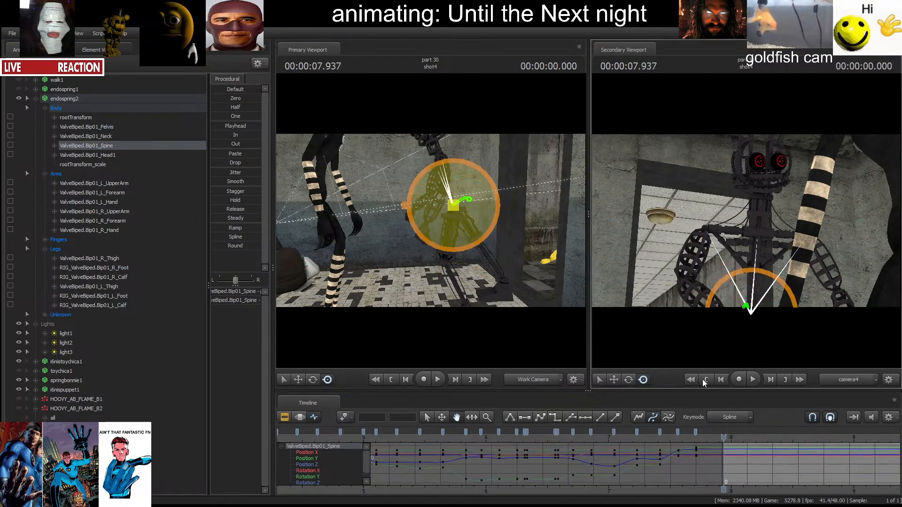
key(space)
key(space)
mouse_move(755, 290)
mouse_down()
mouse_move(742, 292)
mouse_move(765, 290)
mouse_move(743, 288)
mouse_up()
key(space)
key(space)
key(space)
key(space)
key(space)
key(space)
key(space)
key(space)
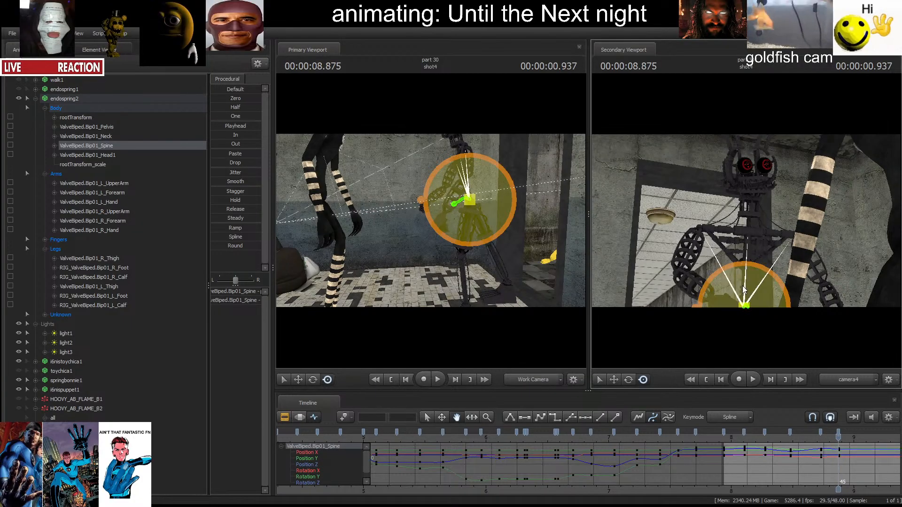
click(706, 381)
key(space)
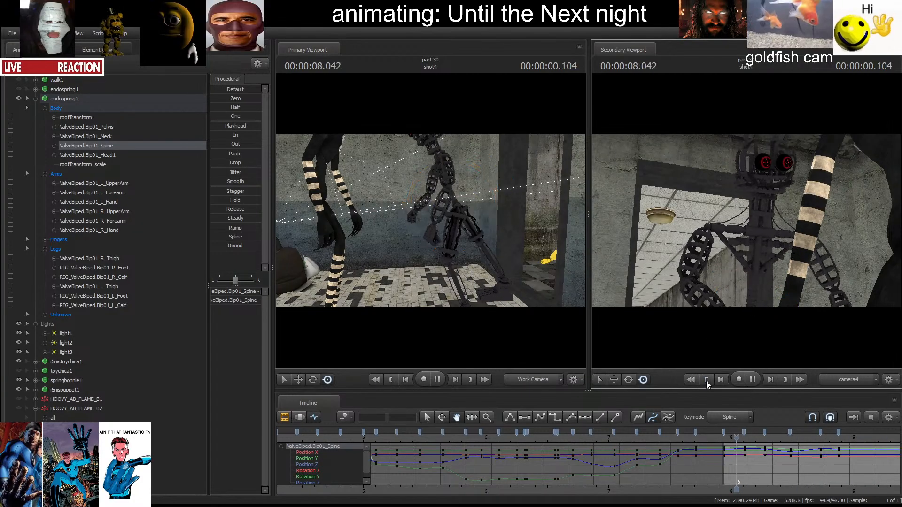
key(space)
click(706, 381)
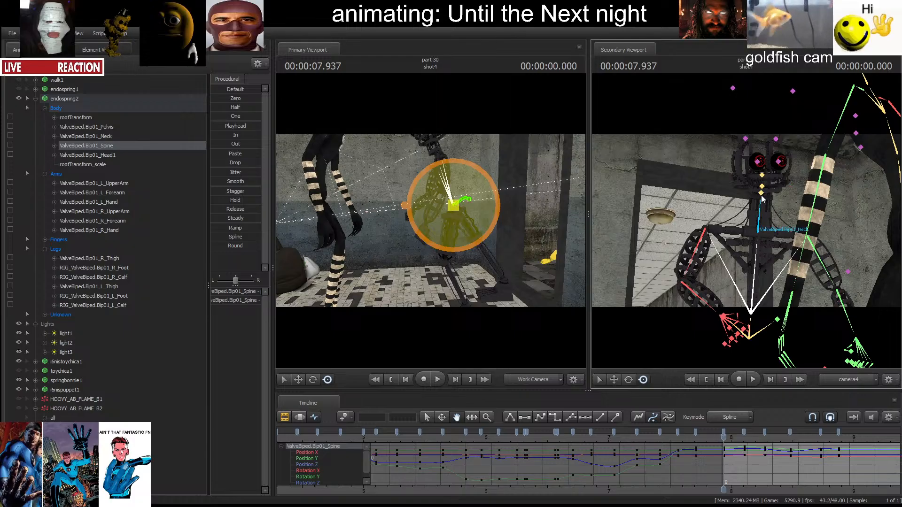
Keyframe a head rotation for endospring2 at about 0.145 s into shot4.
click(762, 194)
key(m)
key(Right)
key(Right)
key(Right)
key(Right)
key(Right)
key(Right)
key(Right)
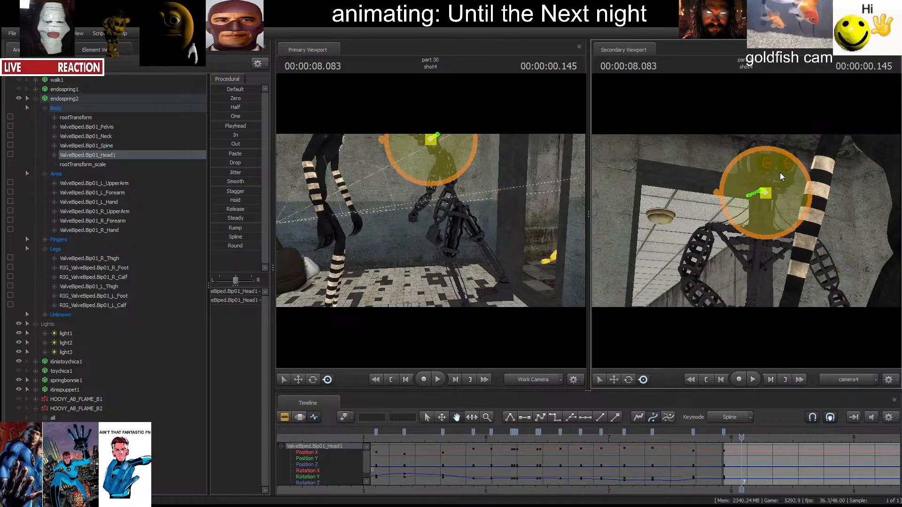
drag(780, 211, 745, 204)
Add further head rotation keyframes for endospring2 through about the one-second point of shot4 and play the shot back.
key(Right)
key(Right)
key(Right)
key(Right)
key(Right)
key(Right)
key(Right)
mouse_move(757, 164)
mouse_down()
mouse_move(788, 181)
mouse_move(767, 203)
mouse_move(724, 180)
mouse_move(751, 160)
mouse_move(758, 167)
mouse_up()
key(Right)
key(Right)
key(Right)
key(Right)
key(Right)
key(Right)
key(Right)
key(Right)
key(Right)
key(Right)
key(Right)
key(Right)
key(Right)
key(Right)
key(Right)
key(Right)
key(Right)
key(Right)
key(Right)
key(Right)
key(Right)
key(Right)
key(Right)
key(Right)
key(Right)
key(Right)
key(Right)
key(Right)
key(Right)
key(Right)
key(Right)
key(Right)
key(Right)
key(Right)
key(Right)
key(Right)
key(Right)
key(Right)
click(706, 380)
key(space)
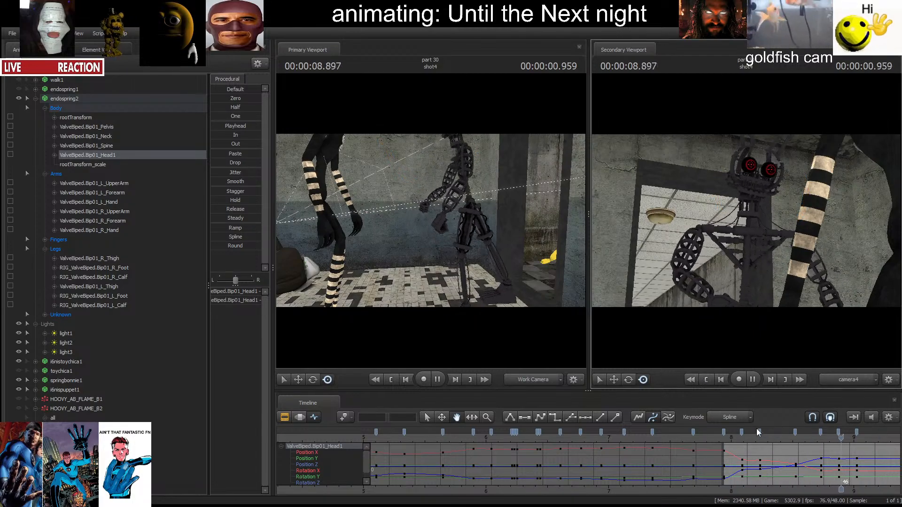
key(space)
Keyframe another head rotation for endospring2 at about 1.291 s into shot4, add one near the shot's end, and replay the ending.
middle_drag(802, 464, 598, 464)
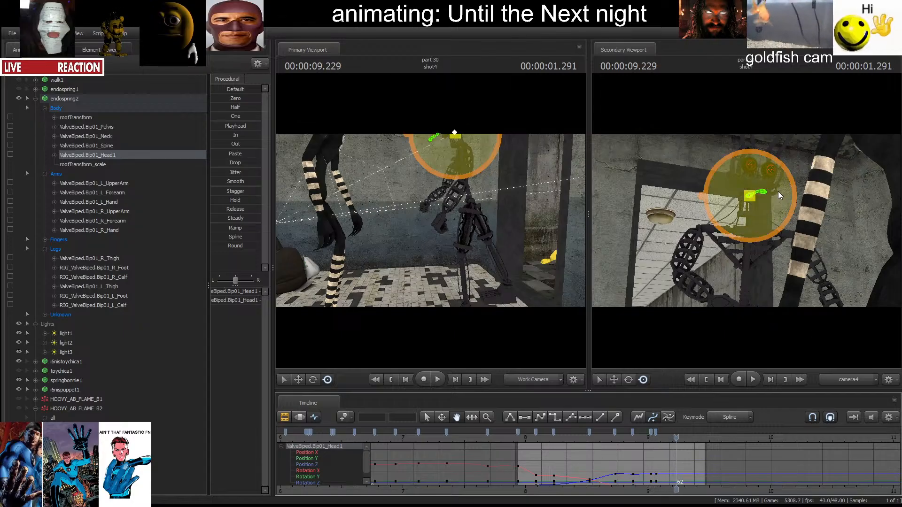
drag(779, 195, 753, 179)
key(space)
key(space)
key(space)
key(space)
click(636, 432)
key(space)
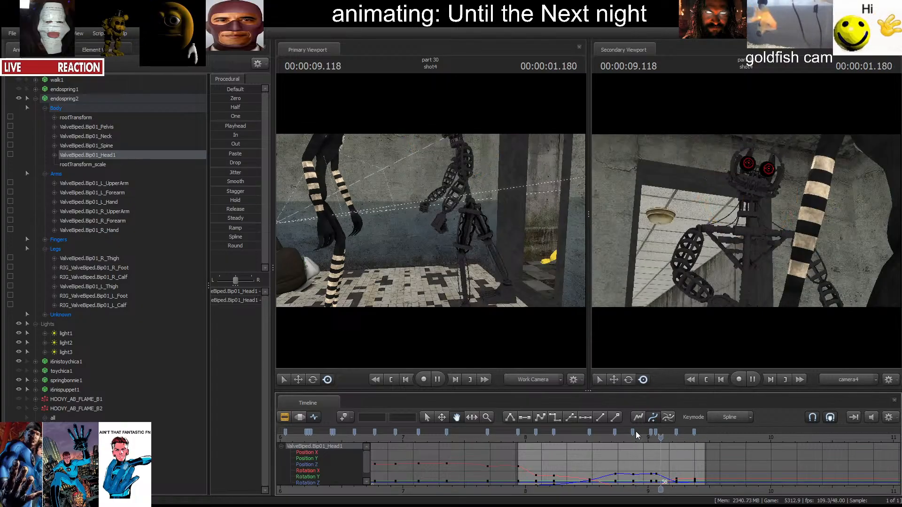
click(706, 383)
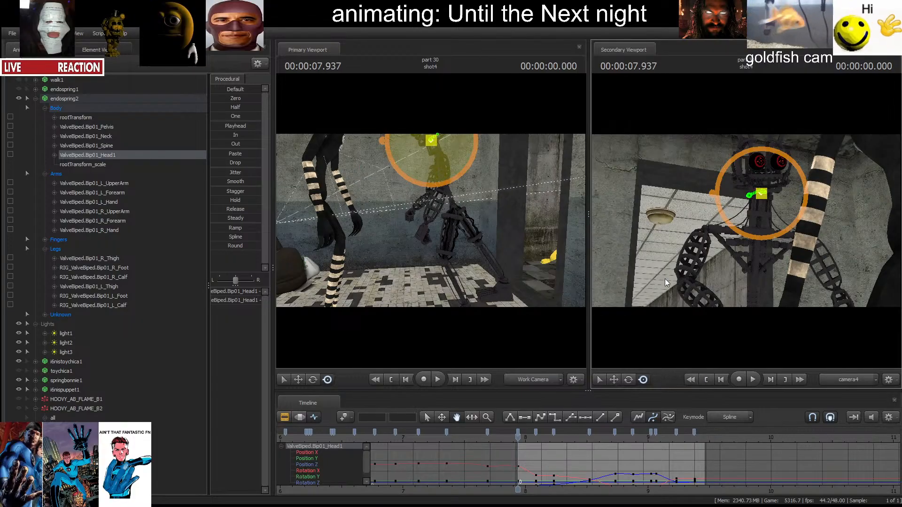
Select both eye controls of endospring2 and keyframe a sideways look at about 0.166 s into shot4.
key(ctrl)
ctrl+click(756, 164)
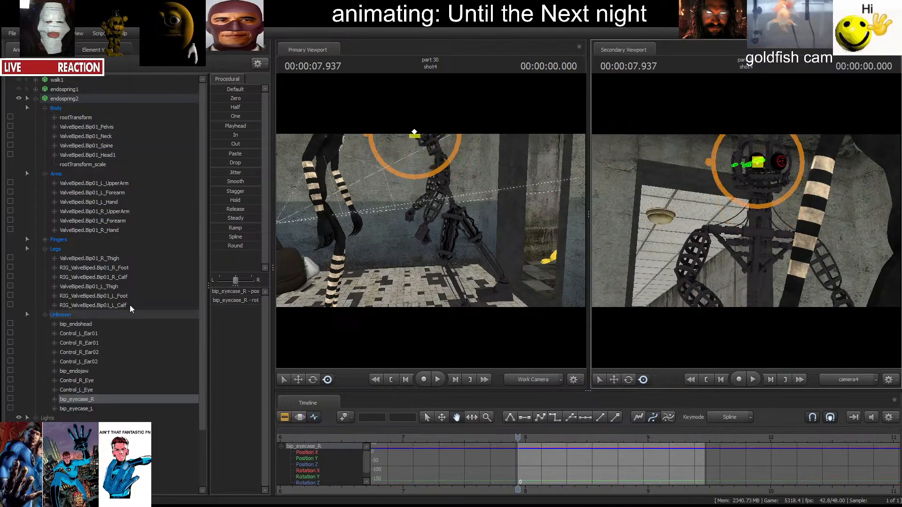
click(77, 390)
ctrl+click(79, 381)
key(space)
key(space)
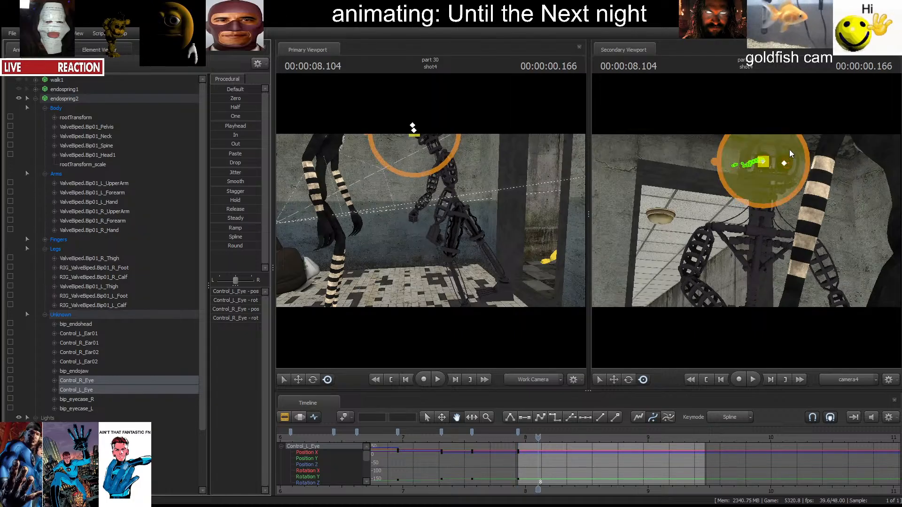
drag(789, 176, 715, 170)
Keyframe a series of further gaze directions for endospring2's two eye controls through the rest of shot4.
key(space)
key(space)
key(space)
key(space)
key(space)
key(space)
key(space)
key(space)
key(space)
key(space)
key(space)
key(space)
key(space)
key(space)
key(space)
key(space)
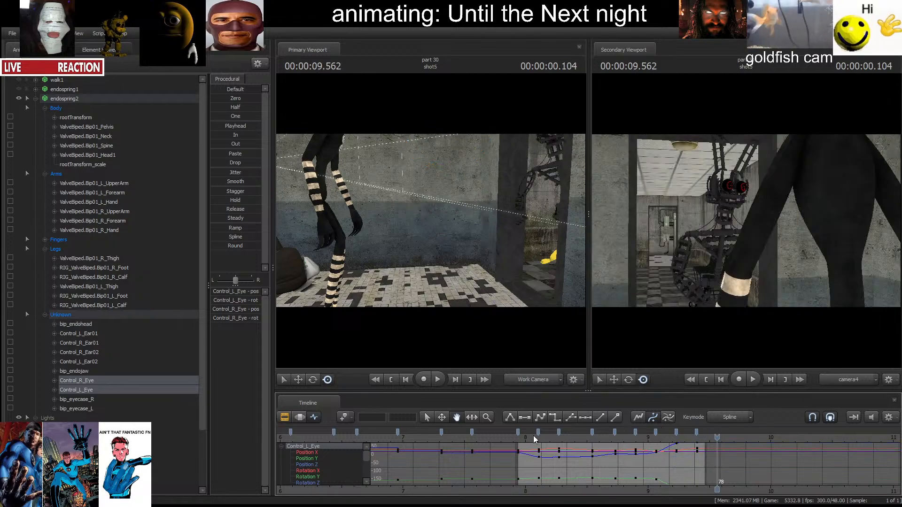
Set all of the eye controls' keyframes in shot4 to stepped tangents for abrupt eye movements.
click(518, 432)
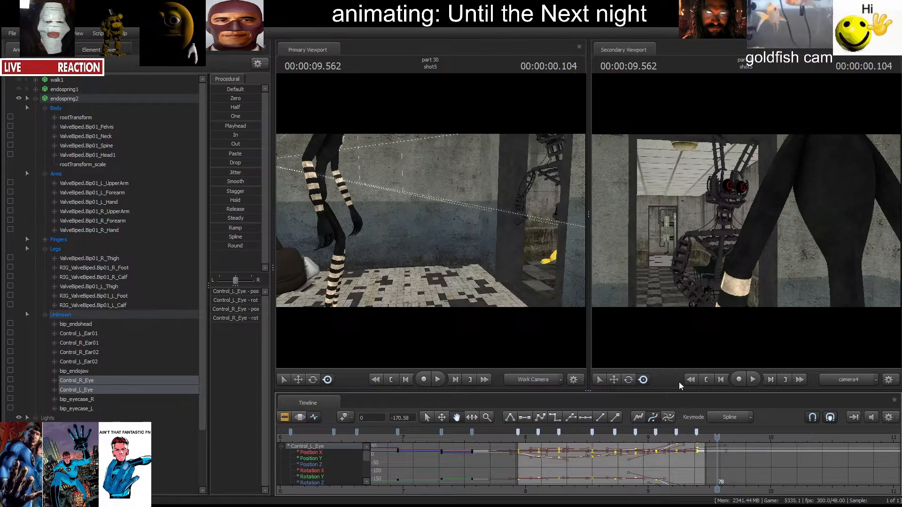
click(550, 416)
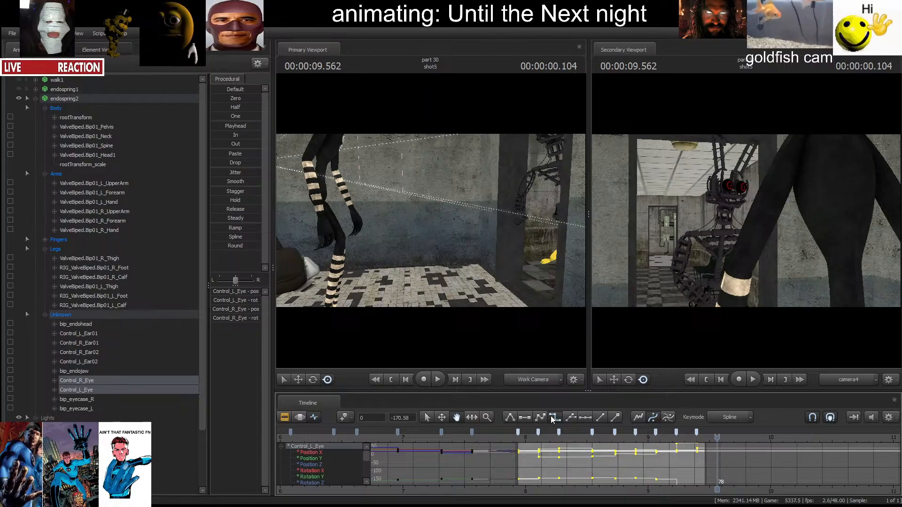
Play shot4 repeatedly from its start to review the stepped eye movements with the head and body sway.
click(703, 381)
click(704, 381)
key(space)
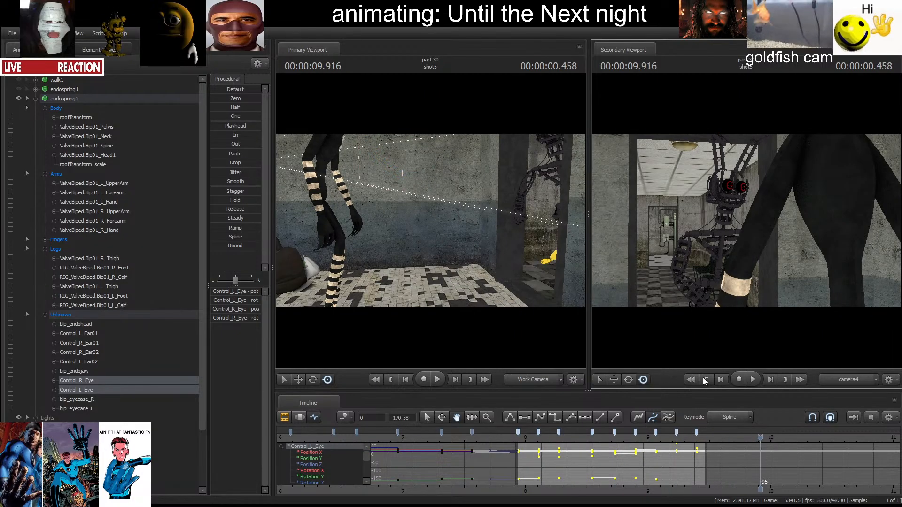
click(703, 380)
key(space)
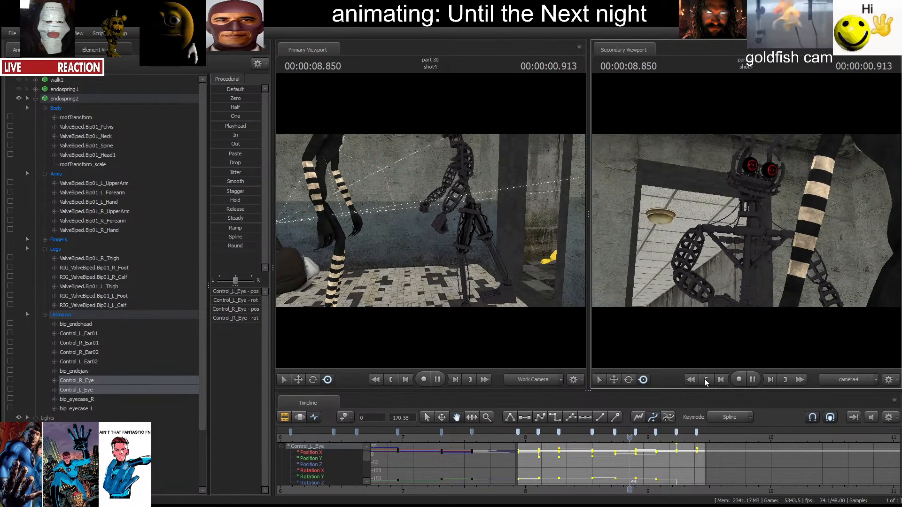
key(space)
click(704, 380)
click(703, 380)
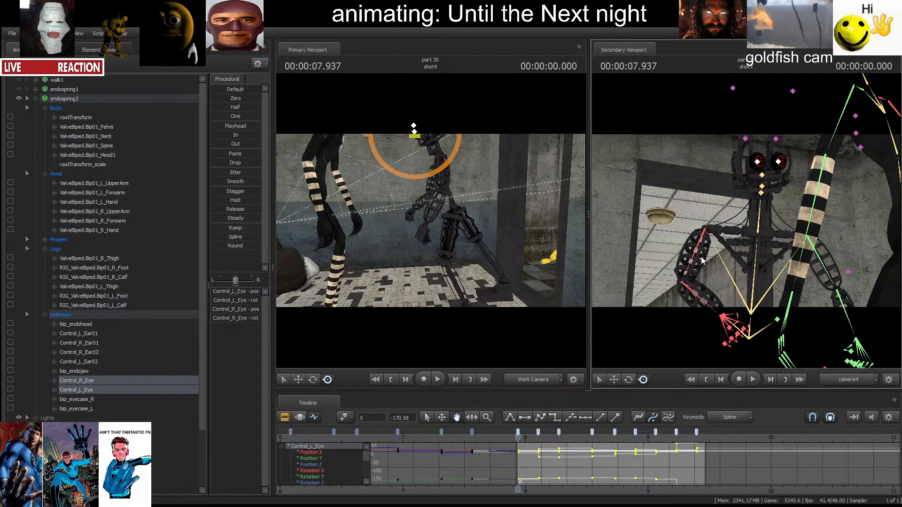
Rotate endospring2's right upper arm and keyframe its sway through shot4 up to about 0.958 s.
ctrl+click(698, 247)
key(Right)
key(Right)
key(Right)
key(Right)
key(Right)
key(Right)
key(Right)
key(Right)
drag(729, 241, 679, 253)
key(Right)
key(Right)
key(Right)
key(Right)
key(Right)
key(Right)
key(Right)
key(Right)
key(Right)
key(Right)
key(Right)
key(Right)
key(Right)
key(Right)
key(Right)
key(Right)
key(Right)
key(Right)
key(Right)
key(Right)
key(Right)
key(Right)
key(Right)
key(Right)
key(Right)
key(Right)
key(Right)
key(Right)
key(Right)
key(Right)
key(Right)
key(Right)
key(Right)
key(Right)
key(Right)
key(Right)
key(Right)
key(Right)
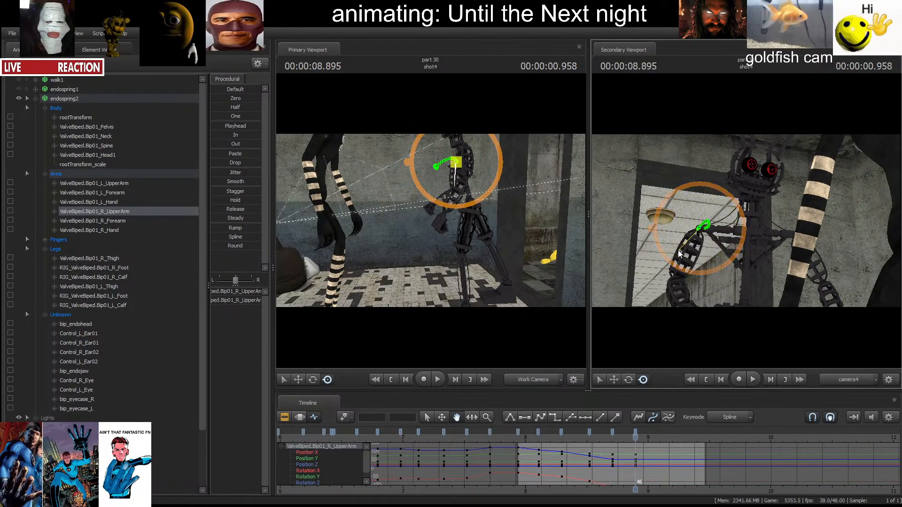
Play shot4 from its start to review the arm motion and check the cut into shot5.
click(709, 378)
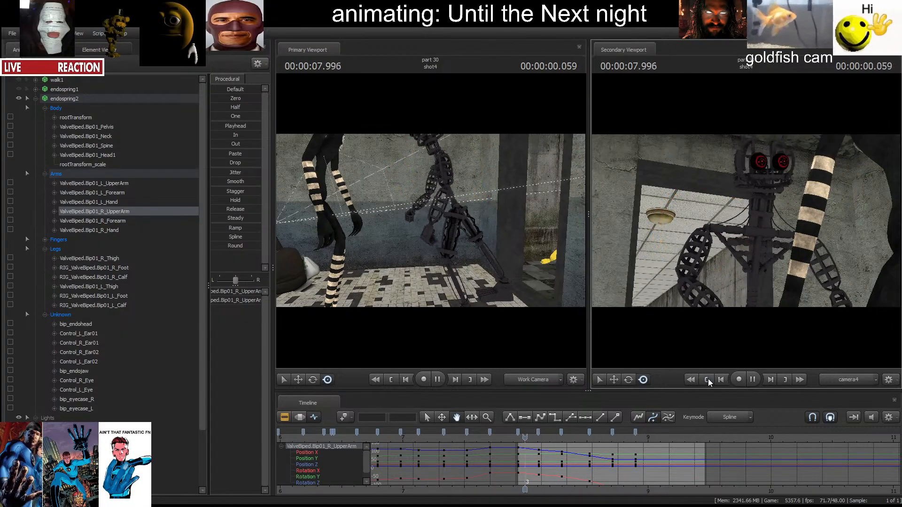
key(space)
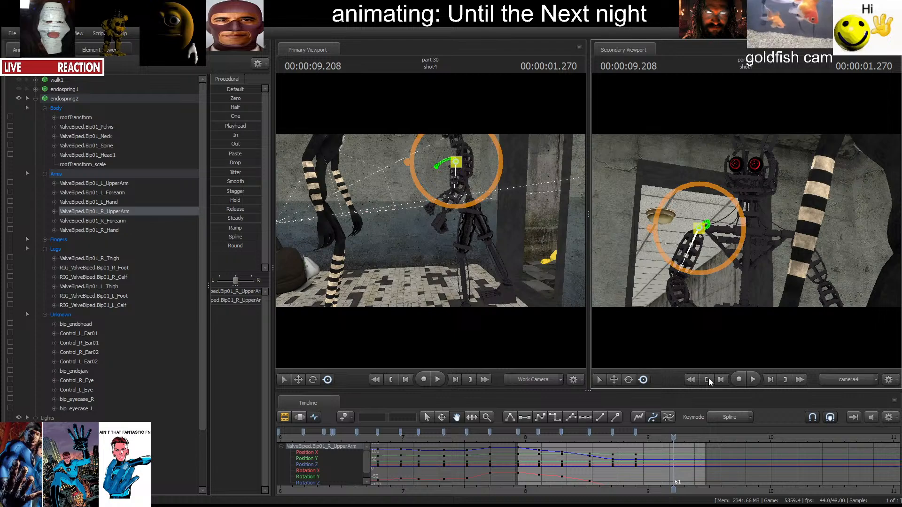
key(space)
key(space)
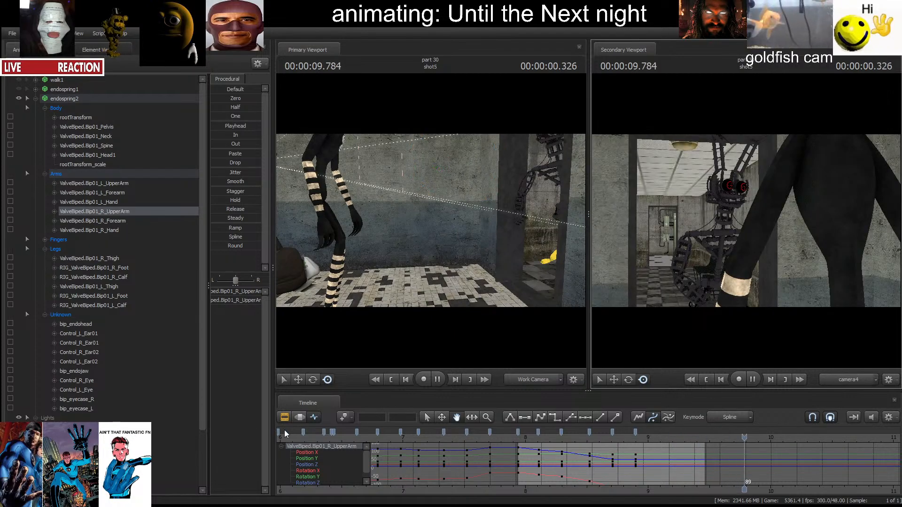
click(283, 418)
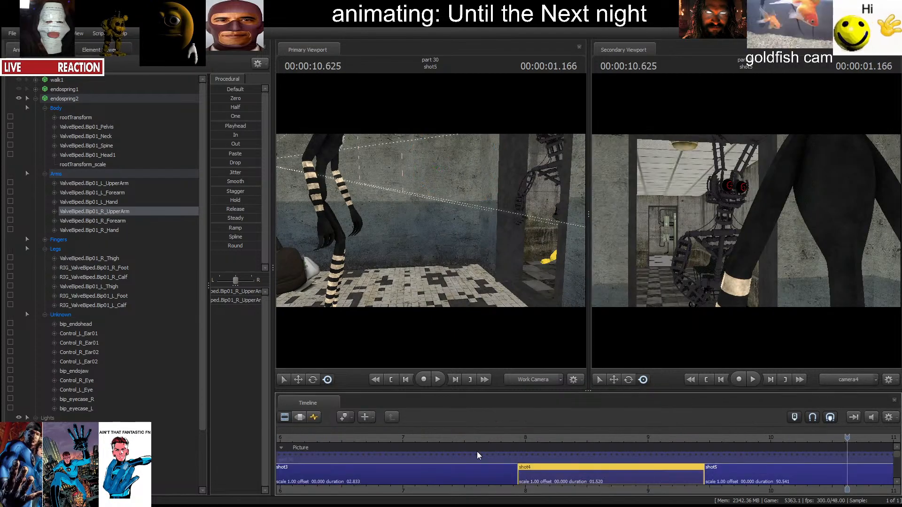
click(717, 472)
click(709, 379)
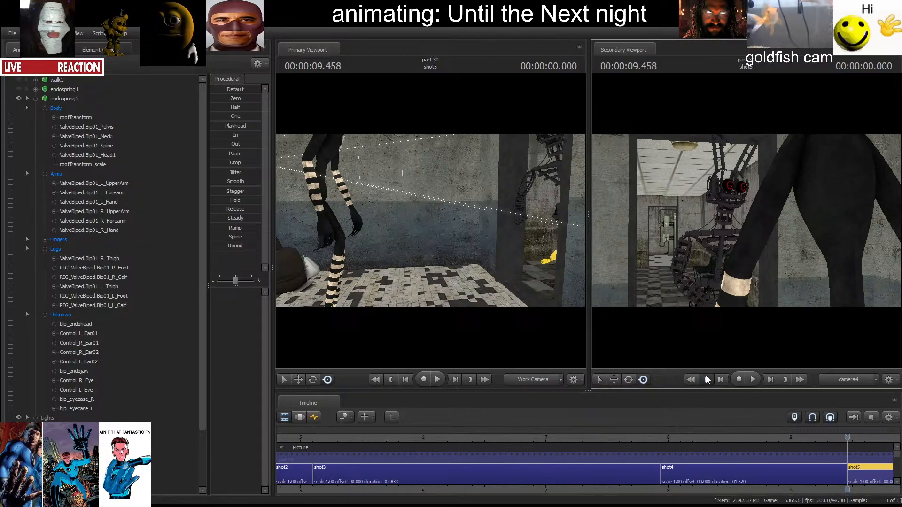
click(707, 379)
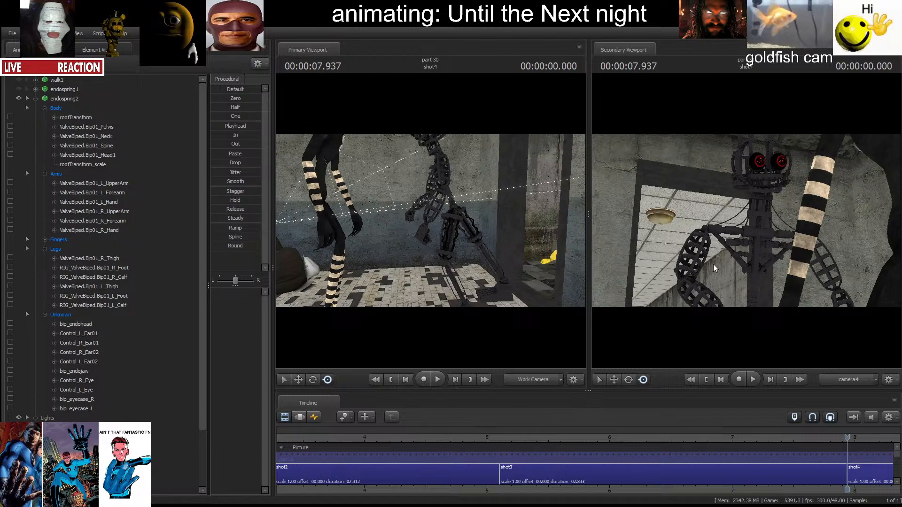
Bring the work camera close to the endoskeleton's upper body at shot4's start and show the graph editor around that shot.
key(w)
drag(459, 277, 431, 277)
click(300, 417)
key(w)
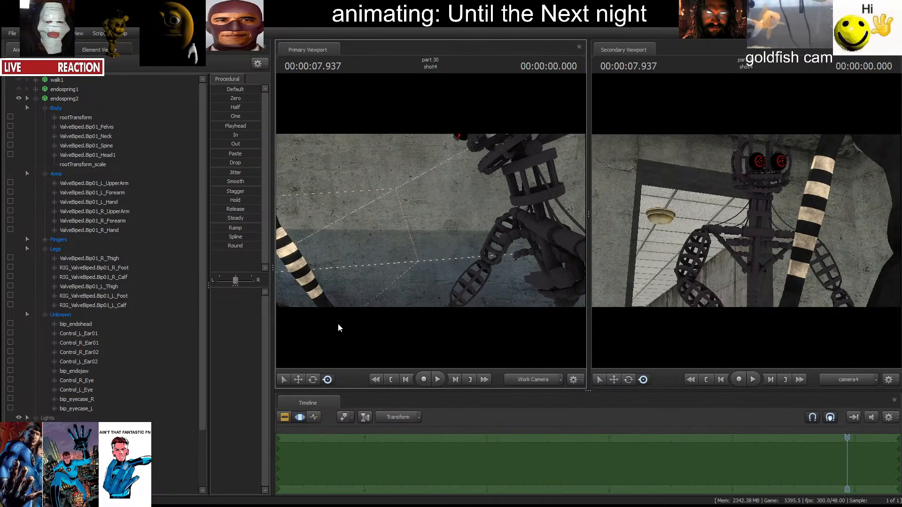
click(285, 418)
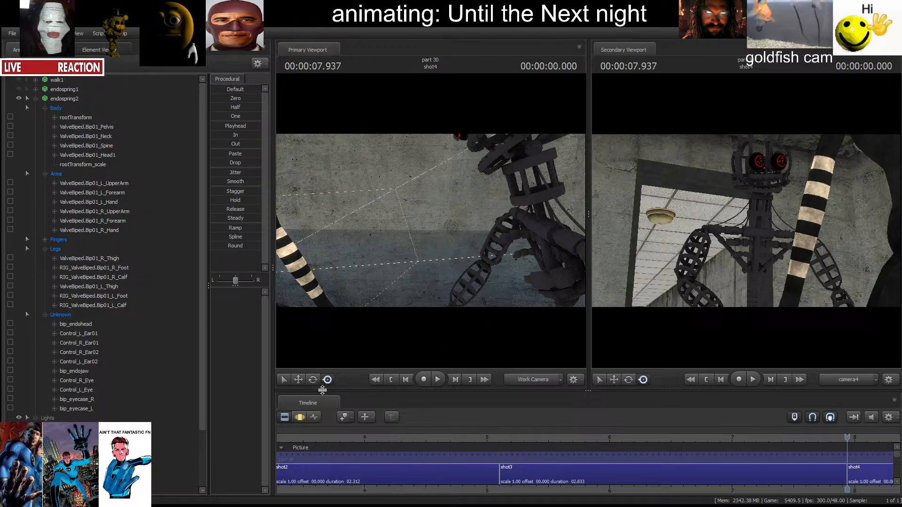
click(299, 418)
click(314, 417)
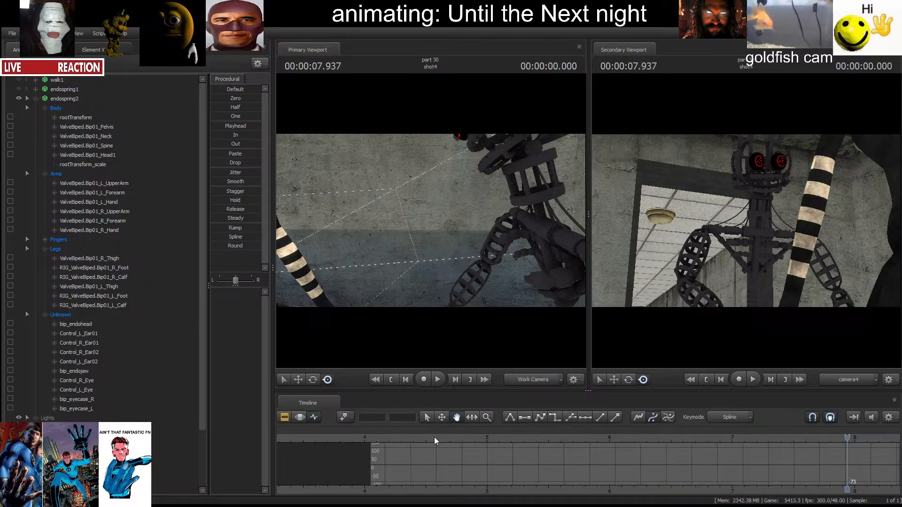
middle_drag(495, 458, 284, 427)
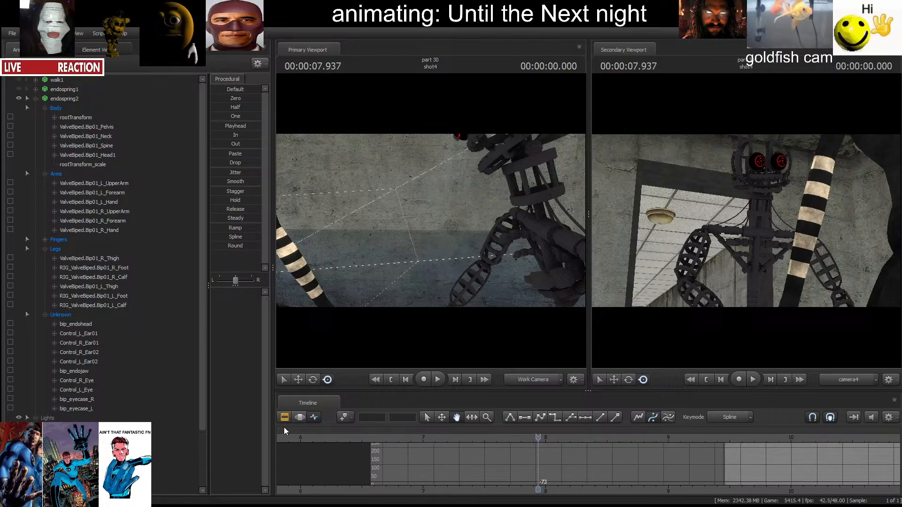
Delete shot5 from the picture track after shot4.
key(space)
key(F3)
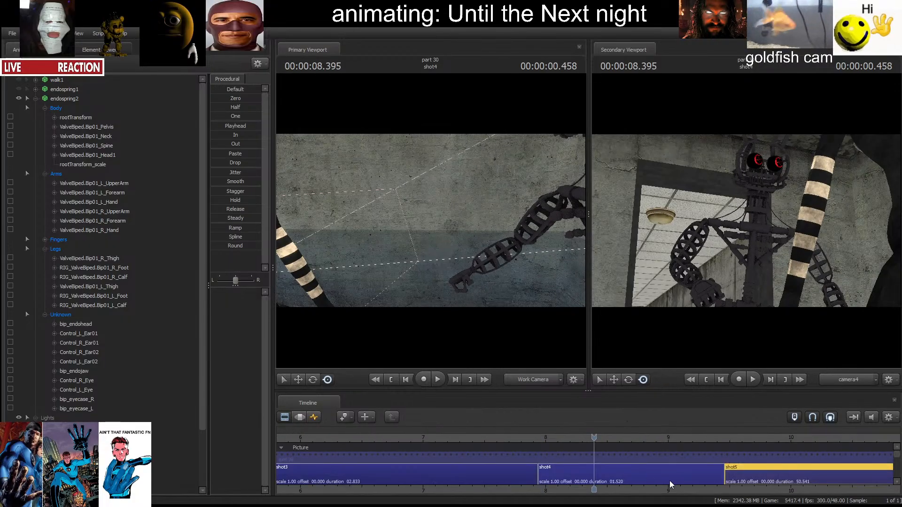
click(738, 440)
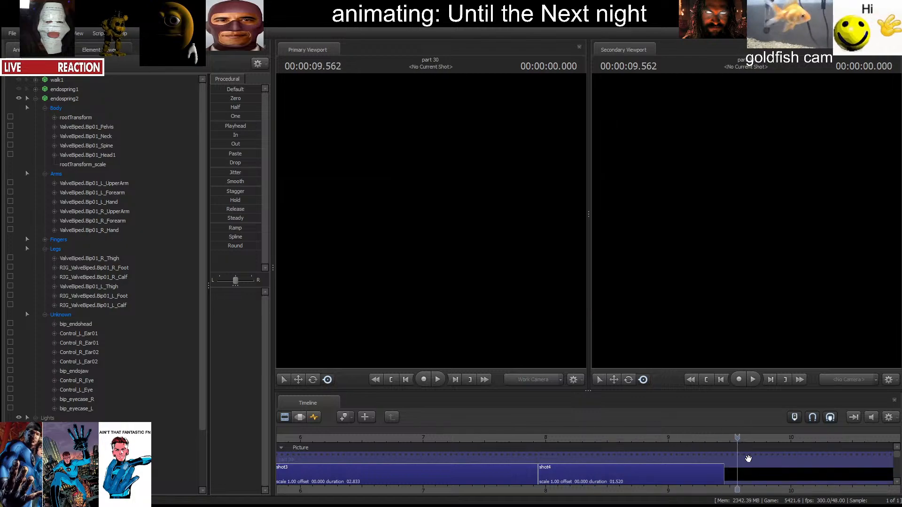
Play shot4 from its start to review it, and return the playhead to the shot's first frame.
click(706, 378)
click(771, 473)
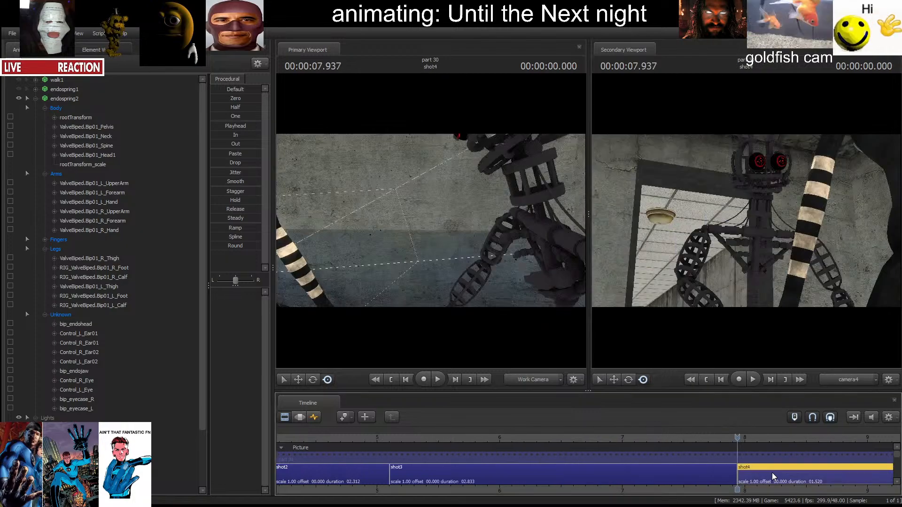
key(space)
key(space)
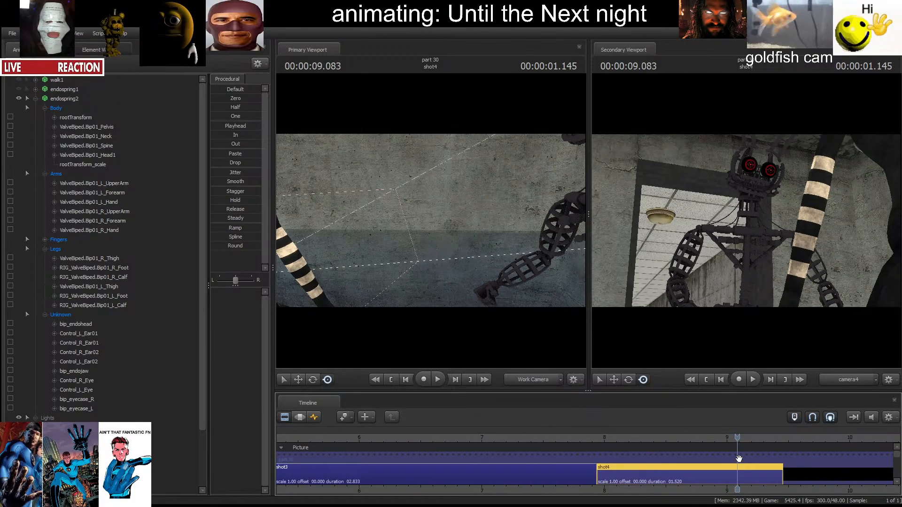
click(707, 380)
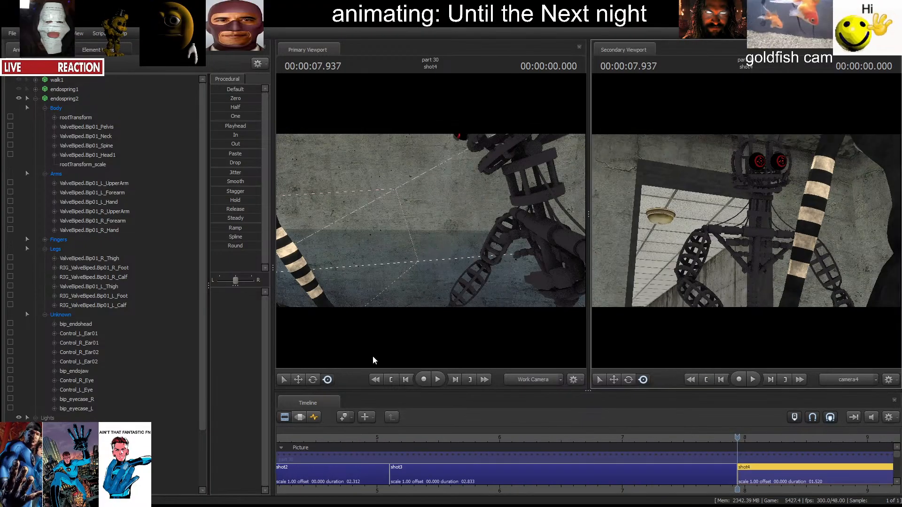
Select endospring2's bip_endojaw and keyframe its rotation at the start of shot4 and at about 0.145 s.
click(307, 417)
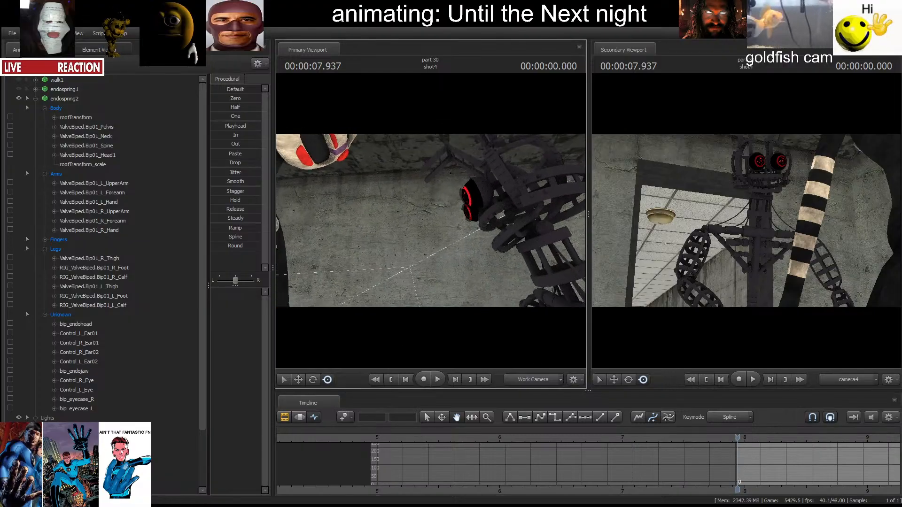
right_drag(512, 244, 517, 249)
click(526, 250)
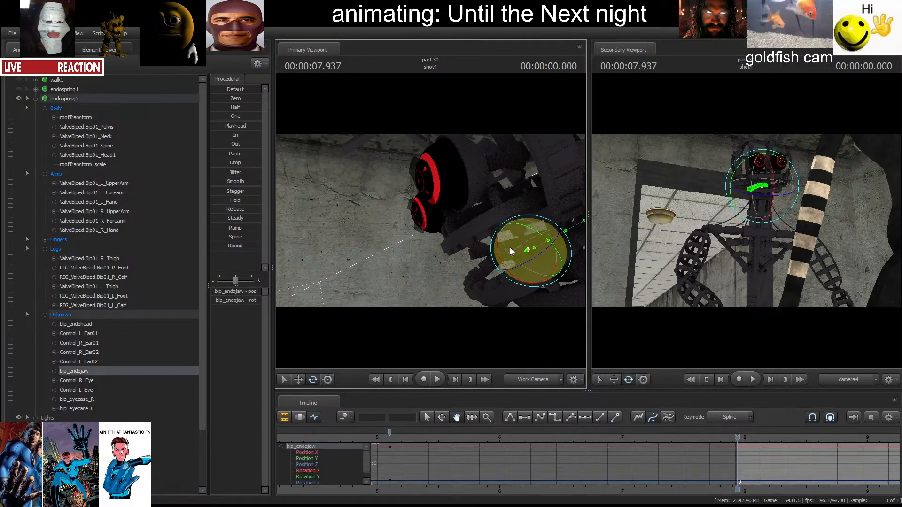
key(space)
drag(498, 254, 503, 257)
key(space)
key(s)
drag(435, 226, 433, 224)
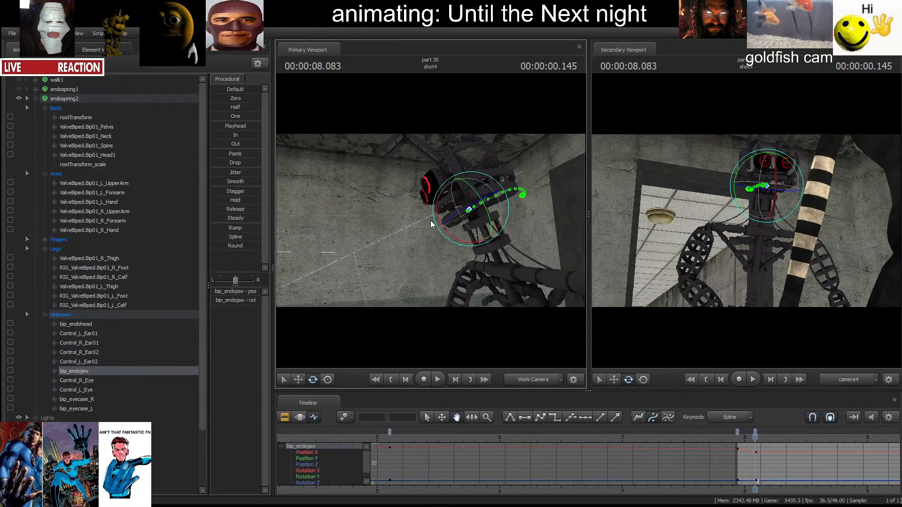
Keyframe a series of further jaw rotations on bip_endojaw through shot4, up to about 0.833 s.
key(space)
key(space)
drag(467, 198, 470, 219)
key(space)
key(space)
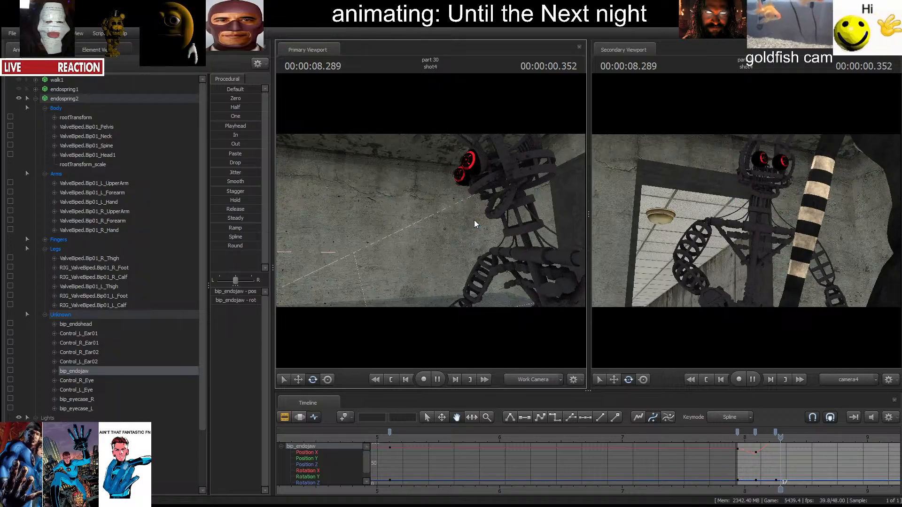
key(space)
key(space)
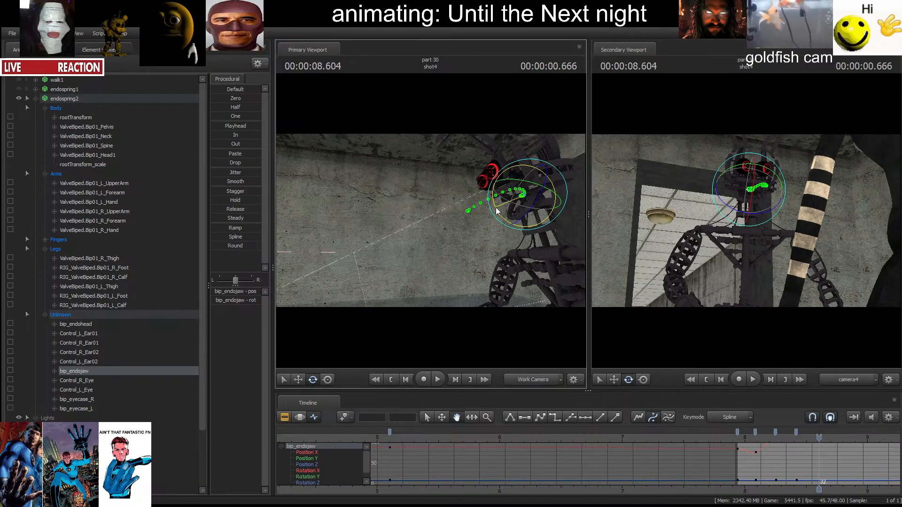
drag(496, 207, 493, 208)
key(space)
key(space)
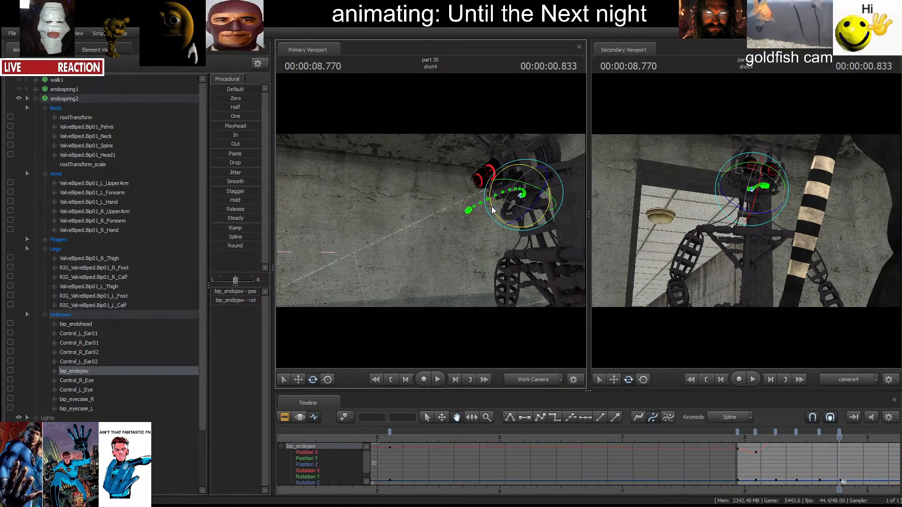
Rotate bip_endojaw upward at about 1.187 s into shot4 to add another jaw keyframe.
key(space)
key(space)
key(space)
key(space)
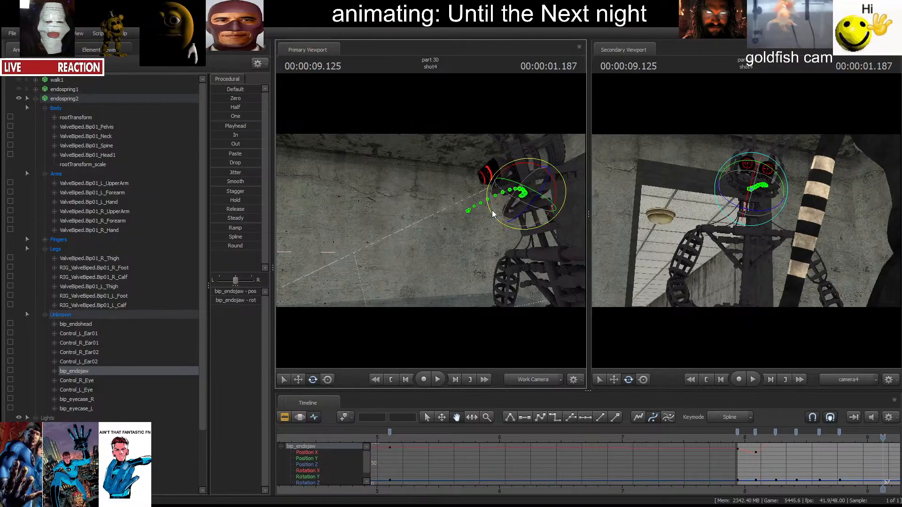
drag(504, 182, 530, 172)
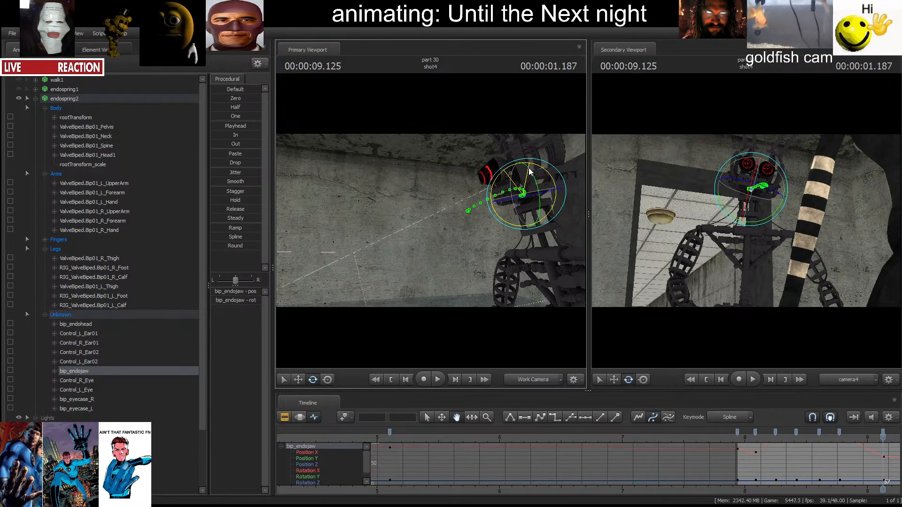
key(space)
key(space)
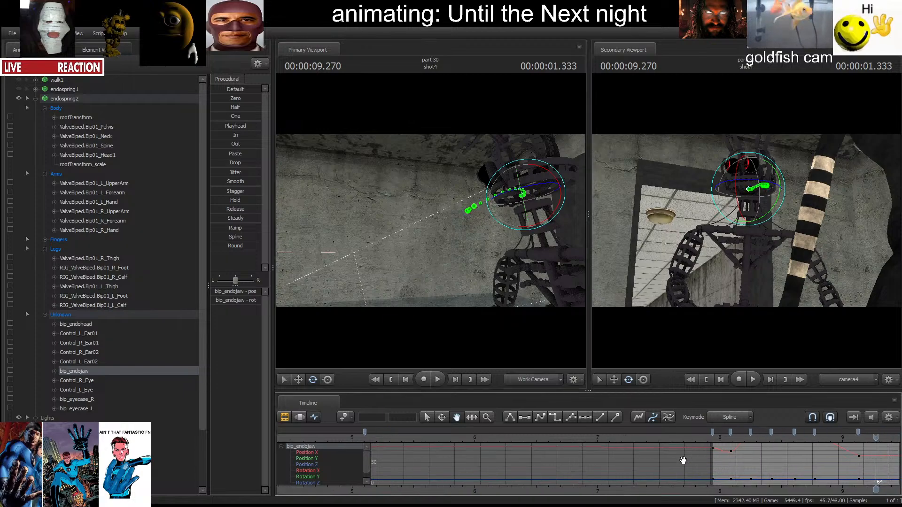
Select all of bip_endojaw's keyframes in shot4 and try different tangent types, playing the shot to compare the jaw motion.
middle_drag(682, 460, 533, 463)
click(572, 433)
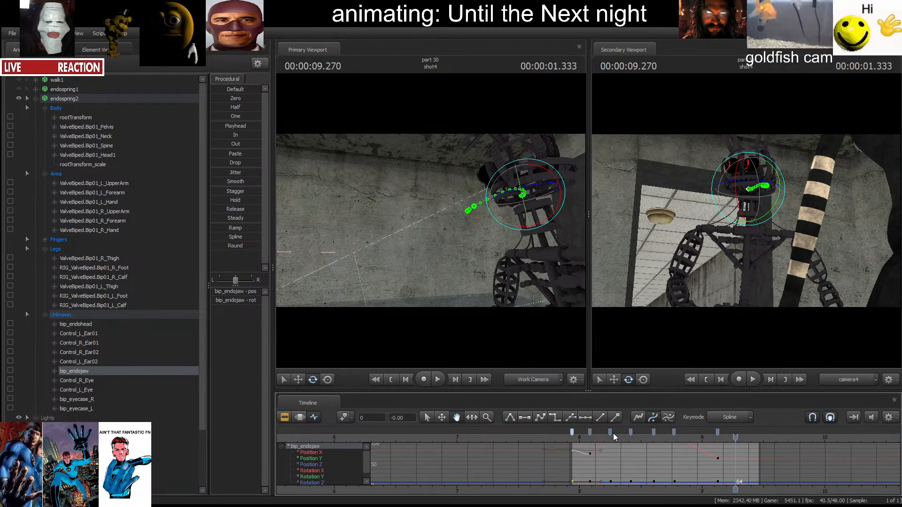
shift+click(716, 431)
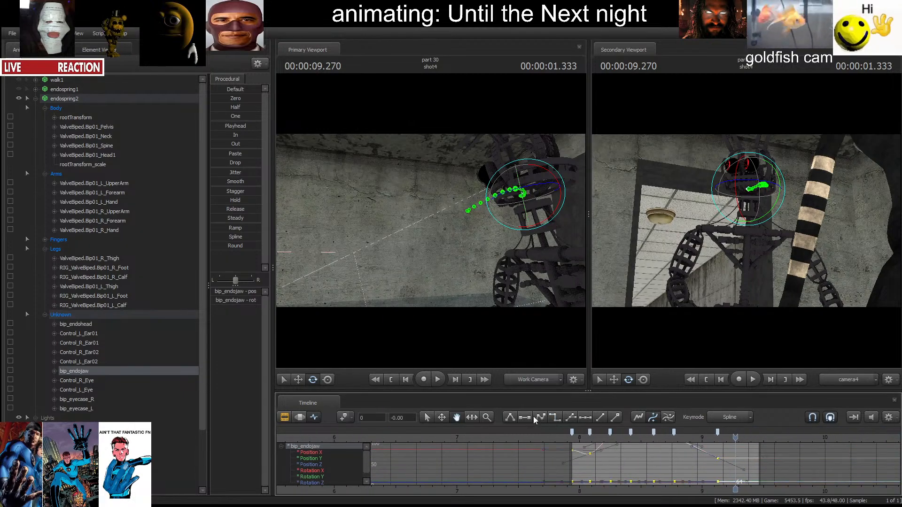
click(707, 380)
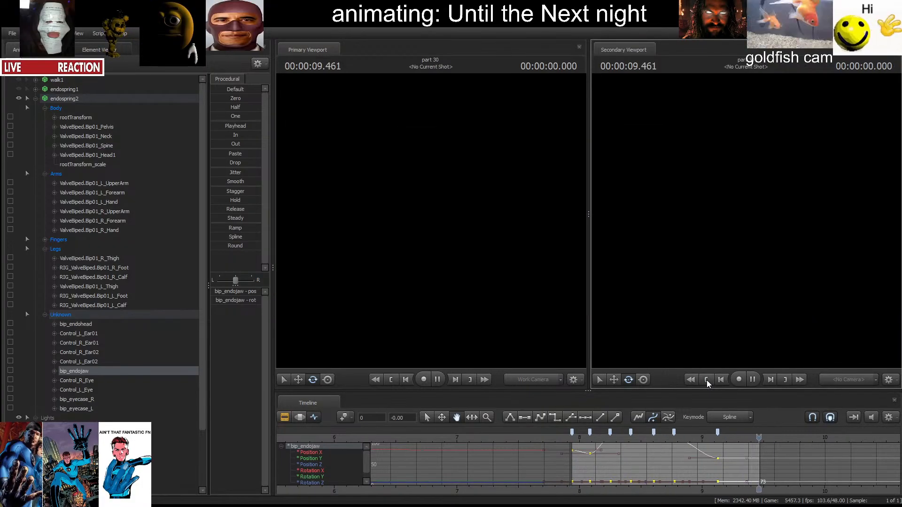
click(707, 380)
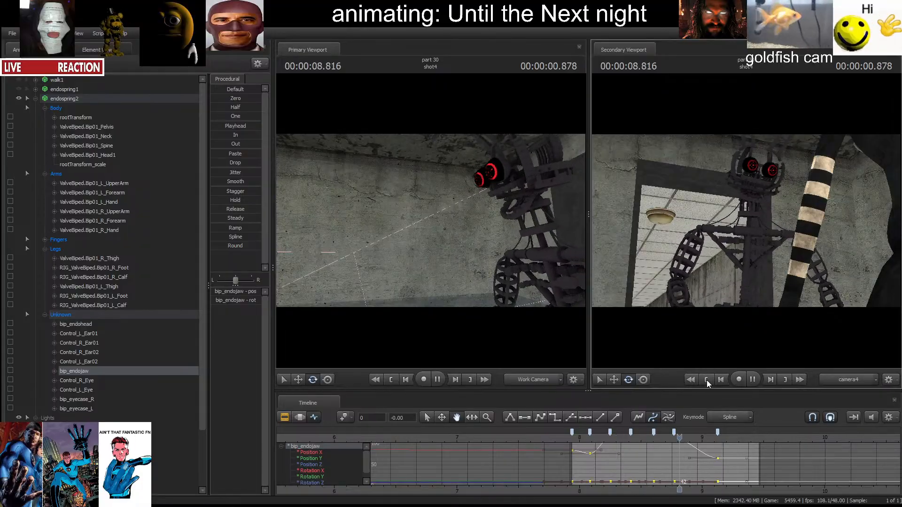
click(705, 379)
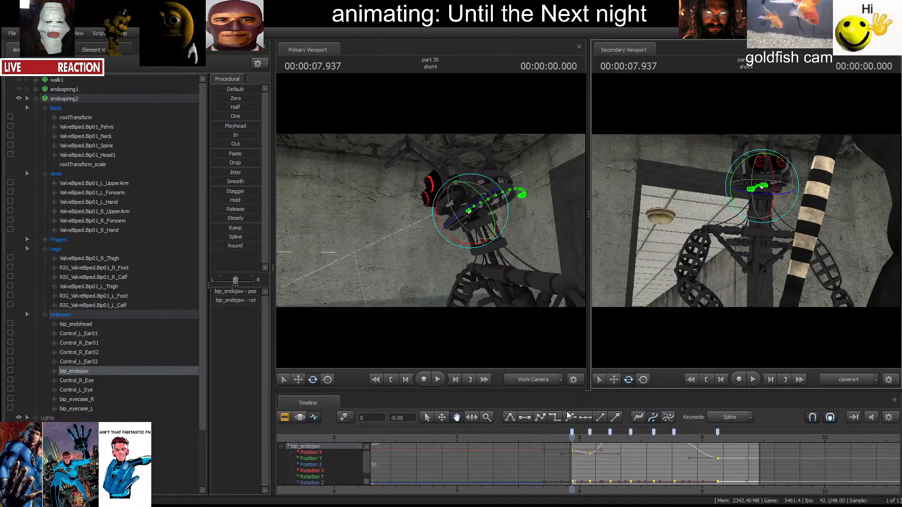
key(space)
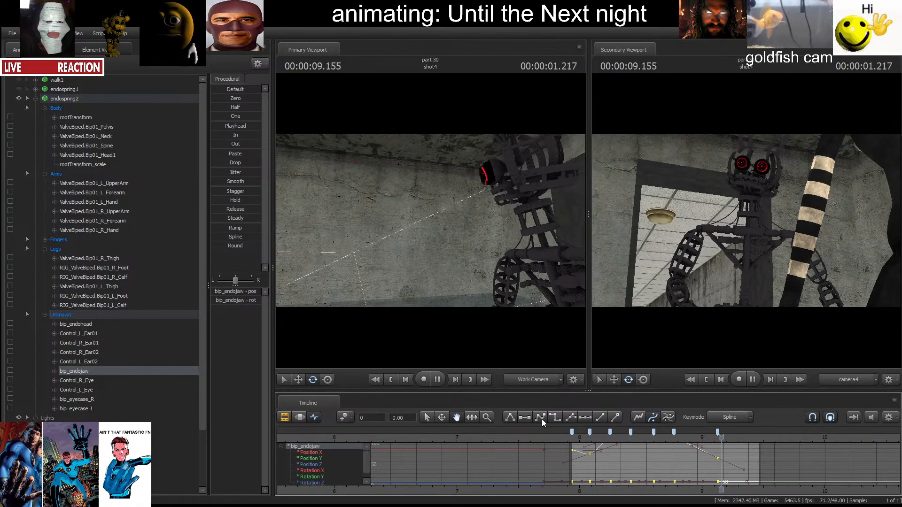
click(706, 380)
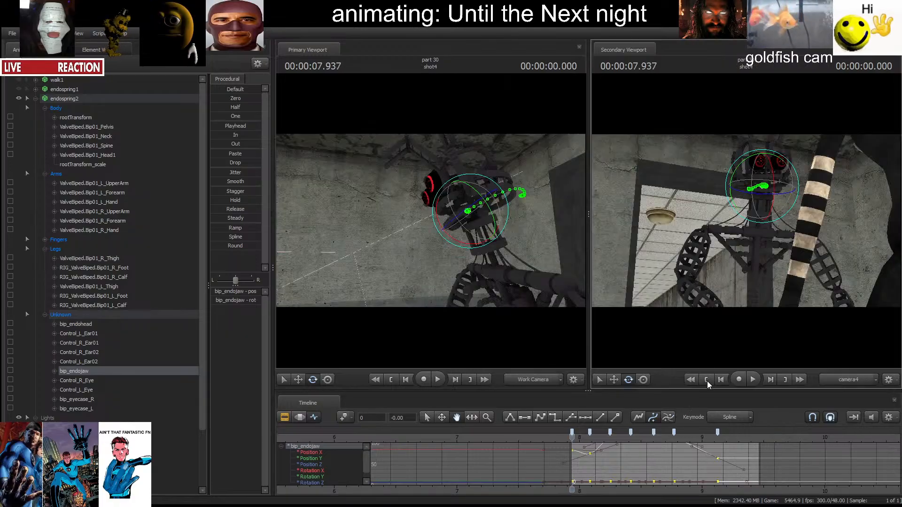
Set the selected jaw keyframes to stepped tangents and play shot4 from its start to review the abrupt jaw movement.
click(553, 416)
key(space)
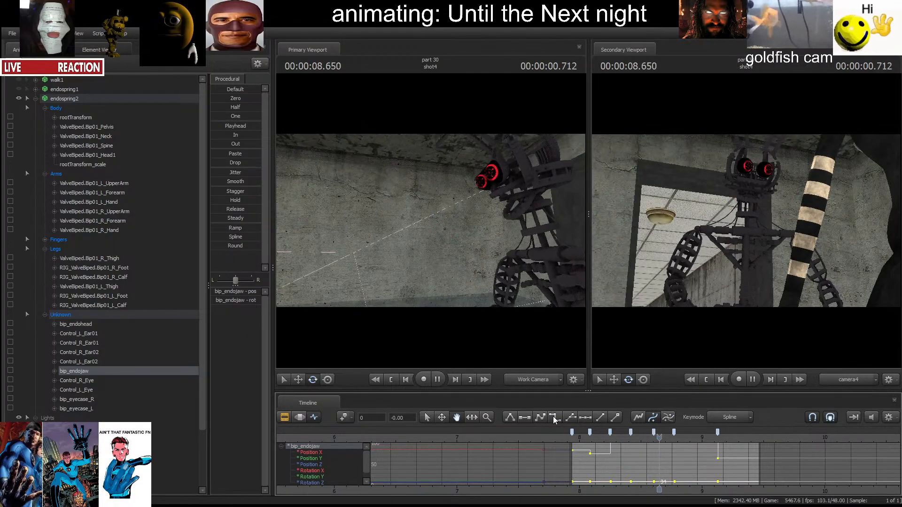
click(707, 380)
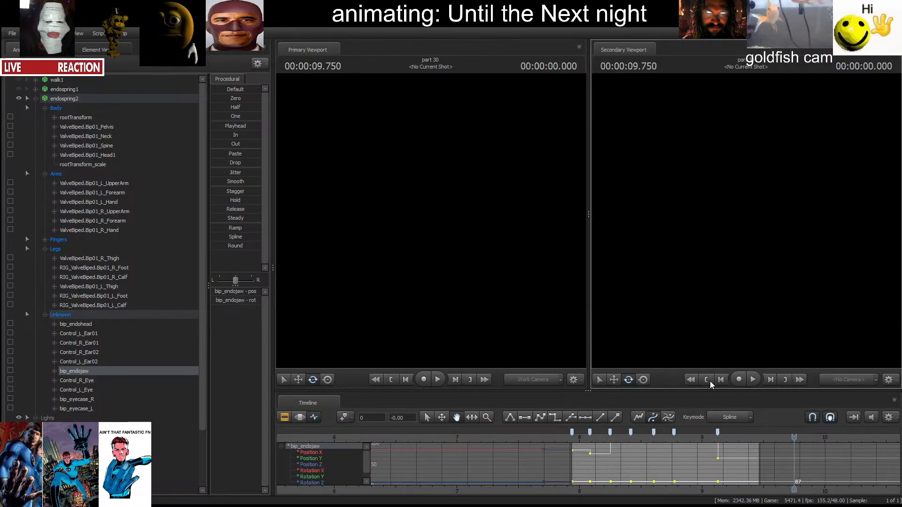
click(709, 382)
key(space)
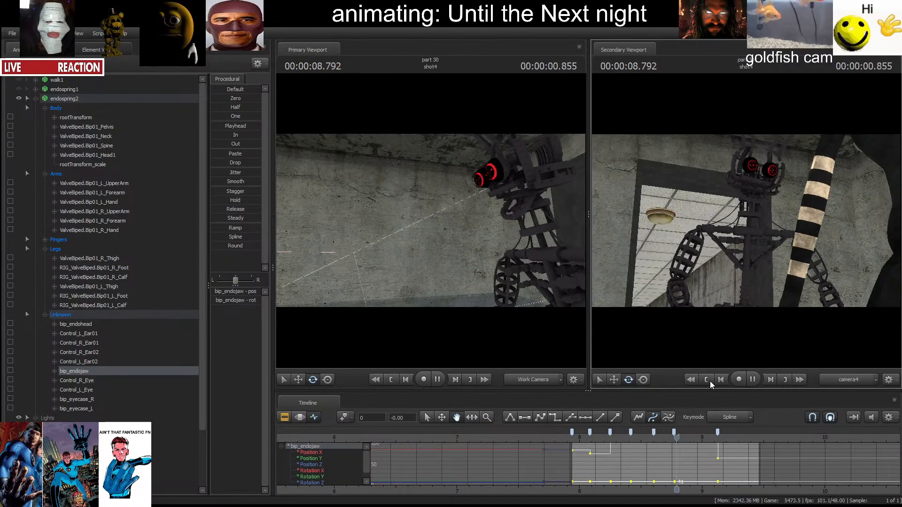
Delete all of bip_endojaw's keyframes in shot4 and set a fresh jaw keyframe at the shot's start.
key(space)
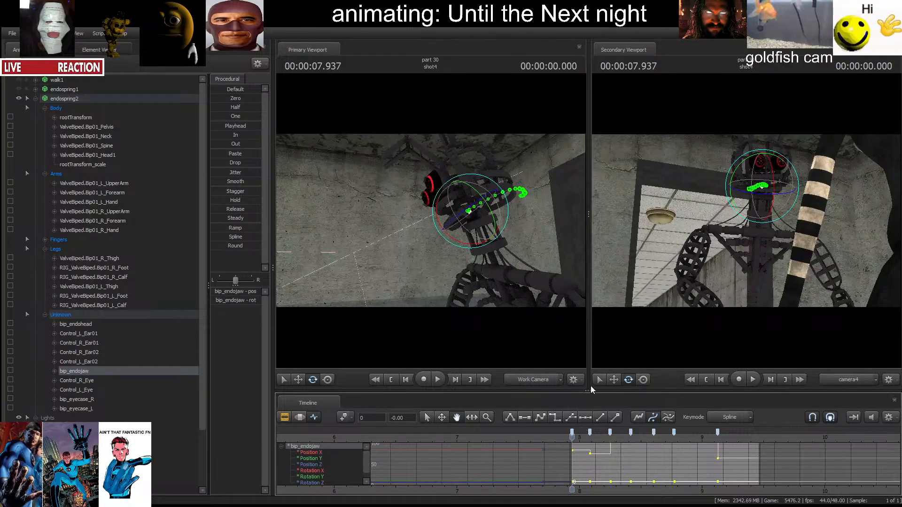
key(ctrl+a)
key(Delete)
key(m)
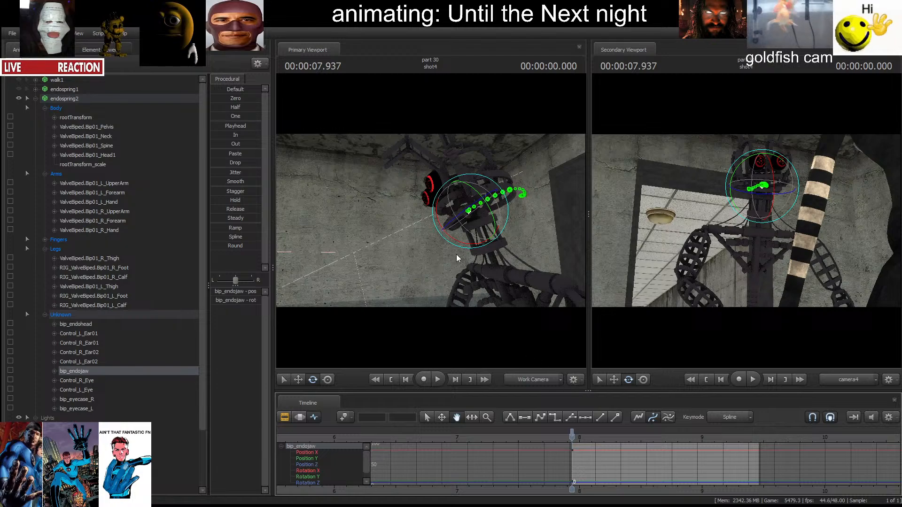
Rotate bip_endojaw in small movements and keyframe it at short intervals up to about 0.270 s into shot4.
key(space)
key(space)
mouse_move(439, 219)
mouse_down()
mouse_move(450, 230)
mouse_move(461, 219)
mouse_up()
key(Right)
key(Right)
key(Right)
key(Right)
key(Right)
key(Right)
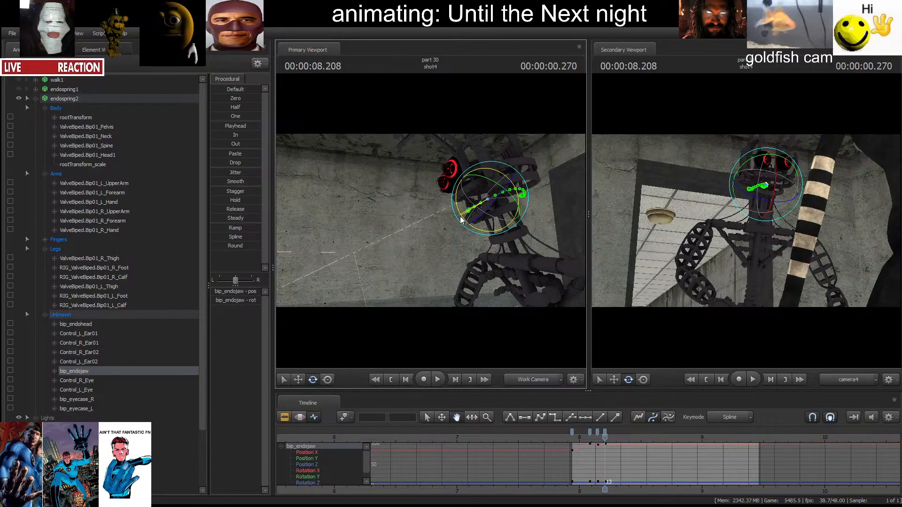
Add more bip_endojaw rotation keyframes from about 0.270 s, advancing to about 0.583 s into shot4.
key(Right)
key(Right)
key(Right)
key(Right)
key(Right)
key(Right)
key(Right)
key(Right)
key(Right)
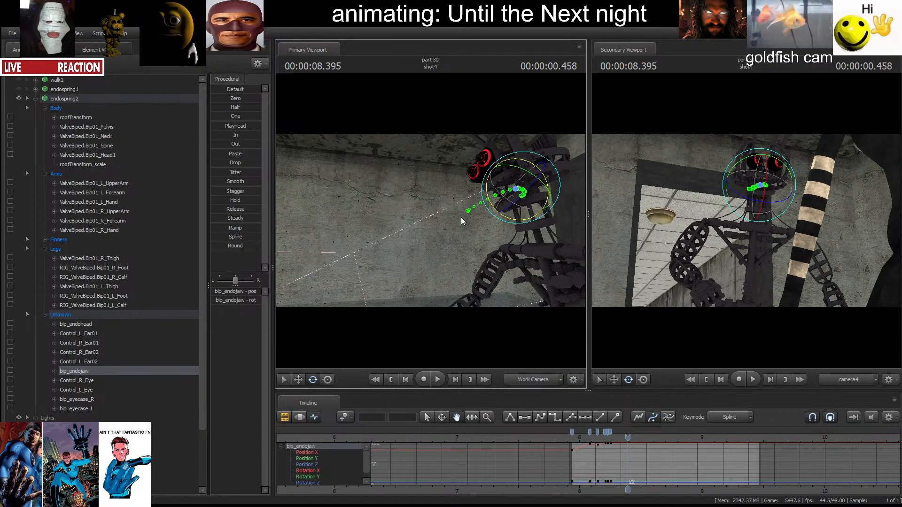
key(Right)
key(Right)
key(Right)
key(Right)
key(Right)
key(Right)
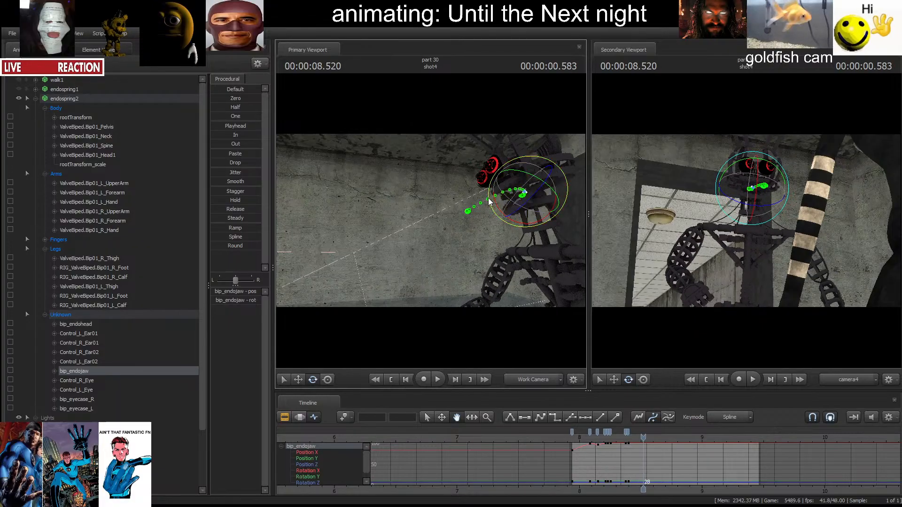
Rotate bip_endojaw at about 0.583 s and keep keyframing the jaw up to about 0.770 s into shot4.
drag(488, 196, 493, 199)
key(Right)
key(Right)
key(Right)
key(Right)
key(Right)
key(Right)
key(Right)
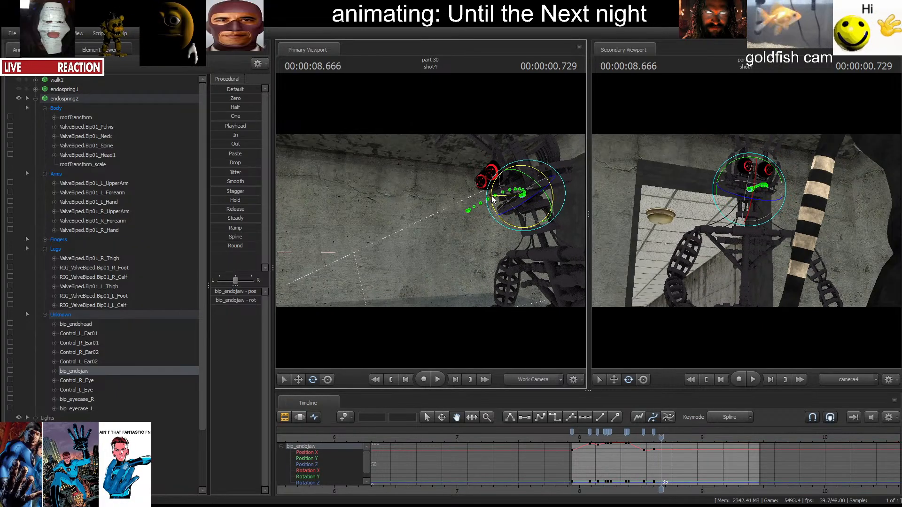
key(Right)
key(Right)
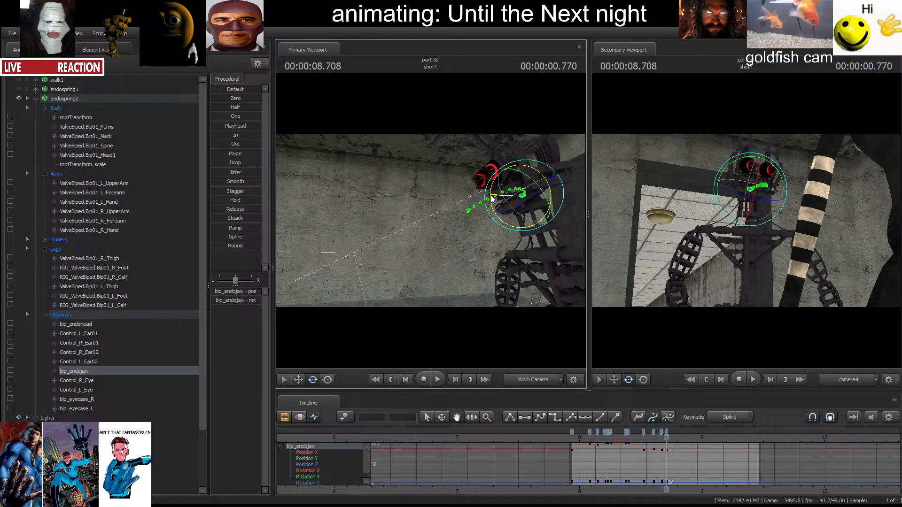
Keyframe bip_endojaw just past 0.770 s and rotate it upward at about 0.958 s into shot4.
key(Right)
key(Right)
key(Right)
key(Right)
key(Right)
key(Right)
key(Right)
key(Right)
key(Right)
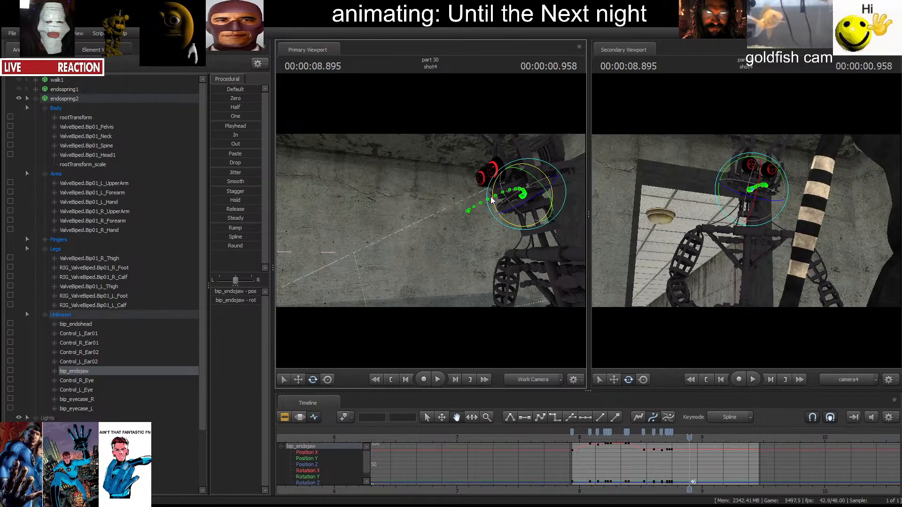
drag(491, 200, 491, 192)
Keyframe bip_endojaw in a raised pose at about 1.125 s into shot4 and on the frames just after.
key(Right)
key(Right)
key(Right)
key(Right)
key(Right)
key(Right)
key(Right)
key(Right)
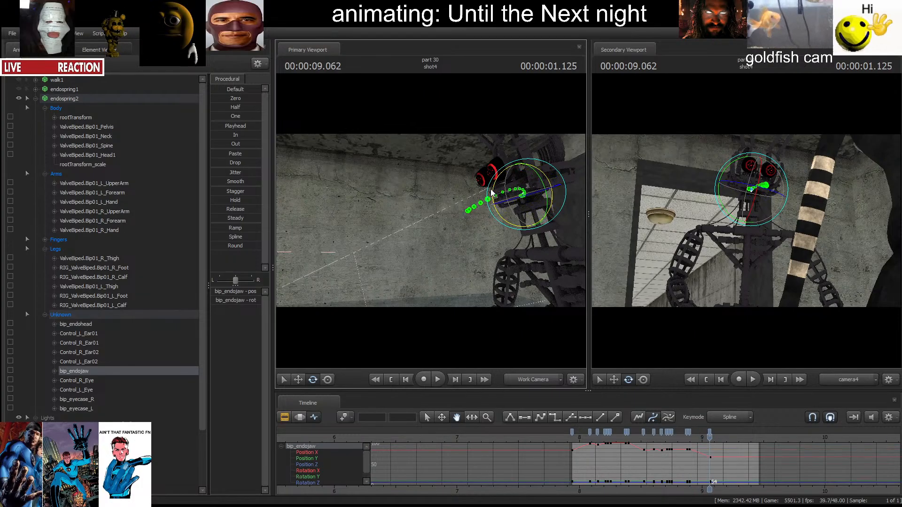
key(Right)
click(491, 190)
key(Right)
click(491, 190)
Play shot4 repeatedly from its start to review the new jaw motion.
key(space)
key(space)
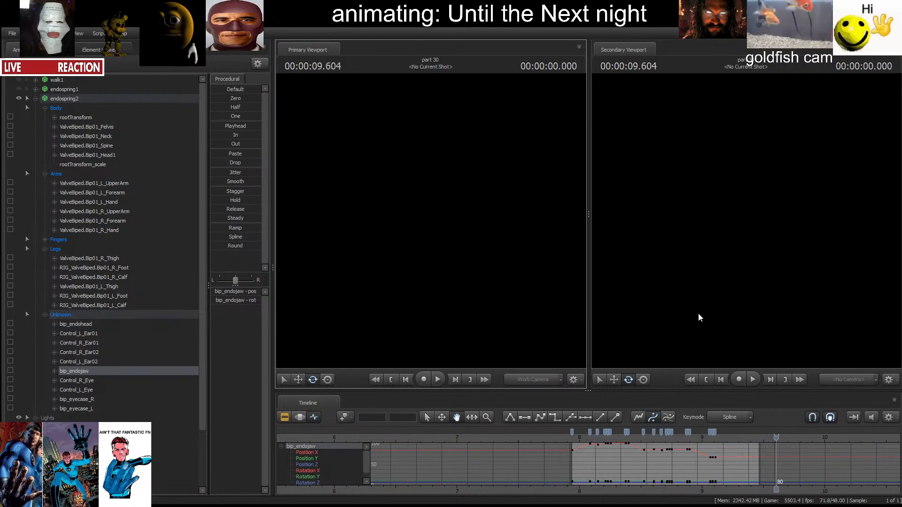
click(695, 379)
key(space)
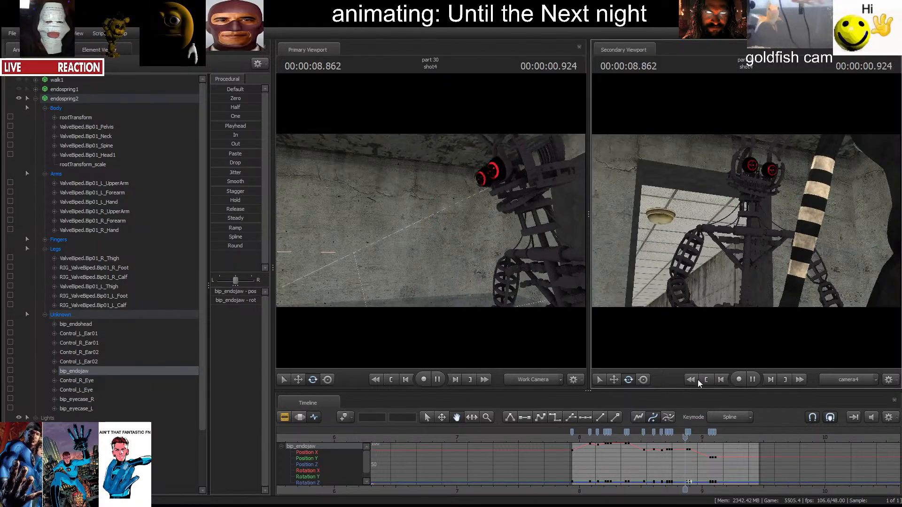
key(space)
click(701, 382)
click(701, 382)
key(space)
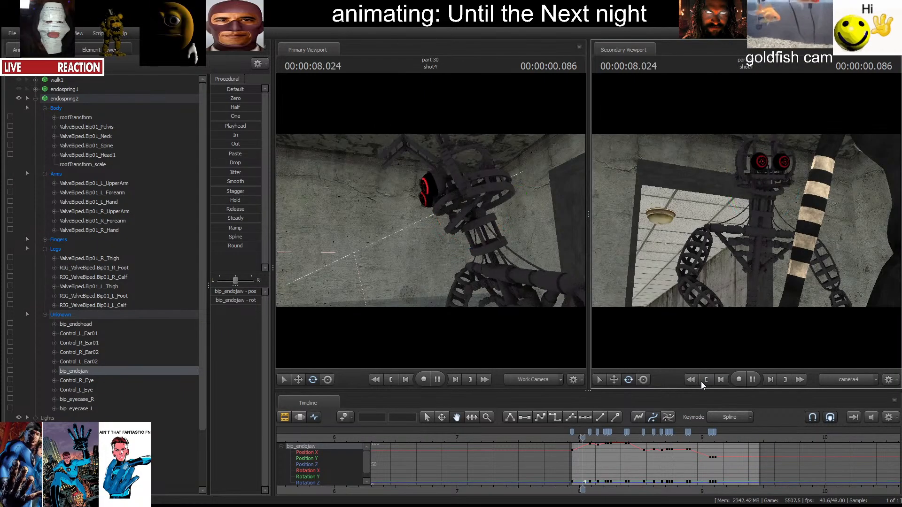
click(701, 381)
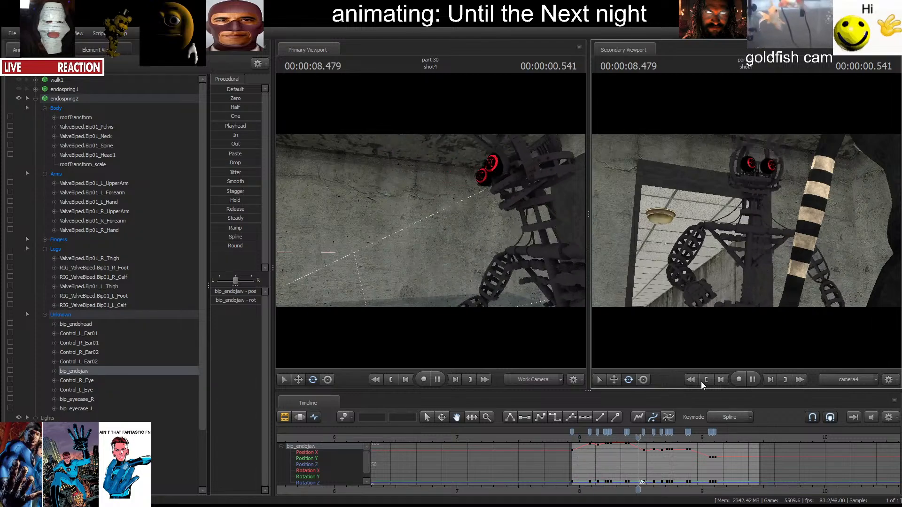
key(space)
click(707, 382)
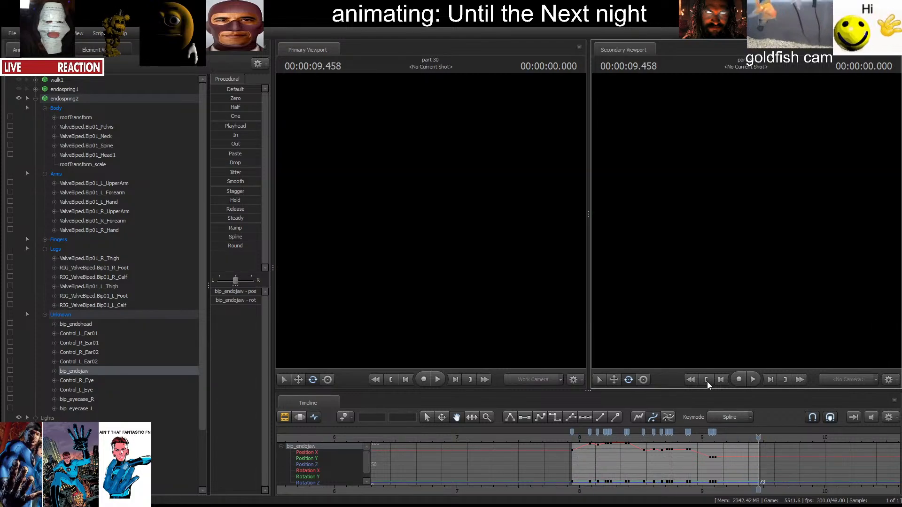
click(708, 382)
key(space)
key(space)
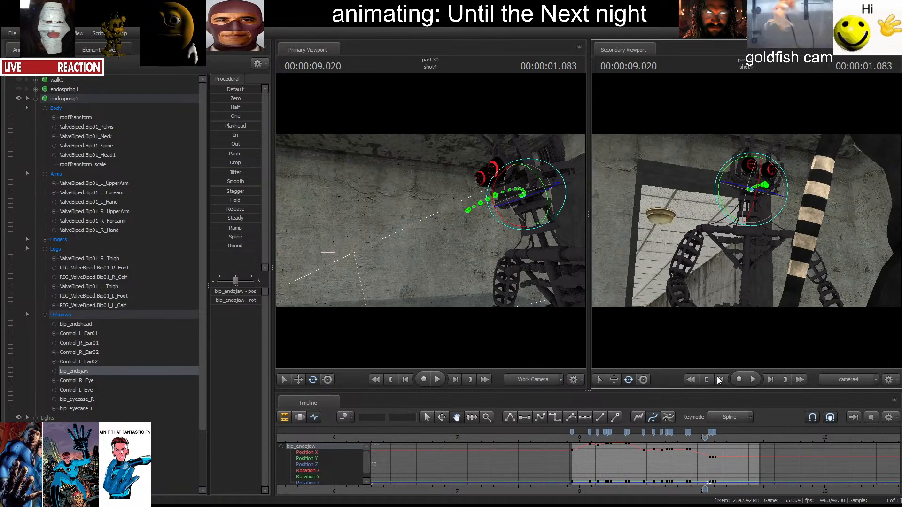
Select the striped puppet model standing in front of camera4 and hide it in shot4.
drag(465, 304, 367, 324)
key(s)
ctrl+click(417, 238)
scroll(69, 380, down, 7)
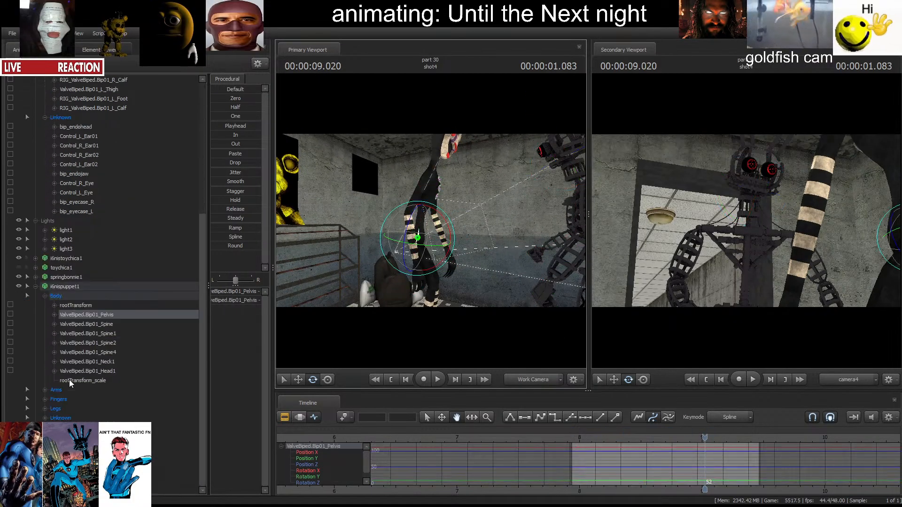
click(19, 287)
Play the sequence from shot2 through shot4 to review the endoskeleton's entrance without the puppet in the last shot.
key(space)
key(space)
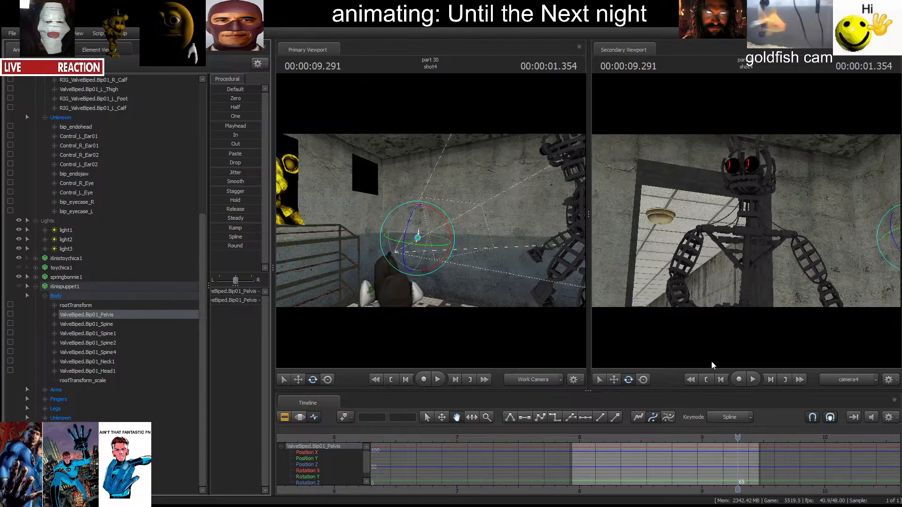
click(703, 383)
click(703, 382)
key(space)
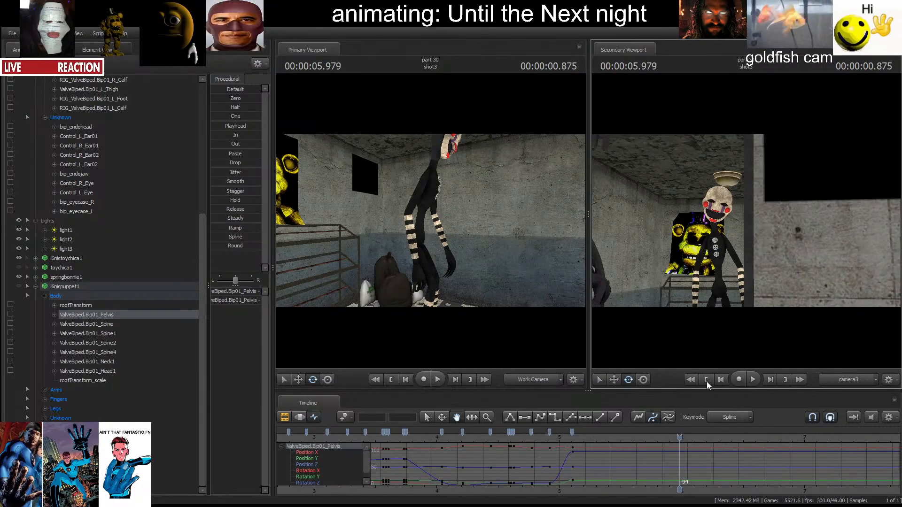
click(706, 382)
click(752, 380)
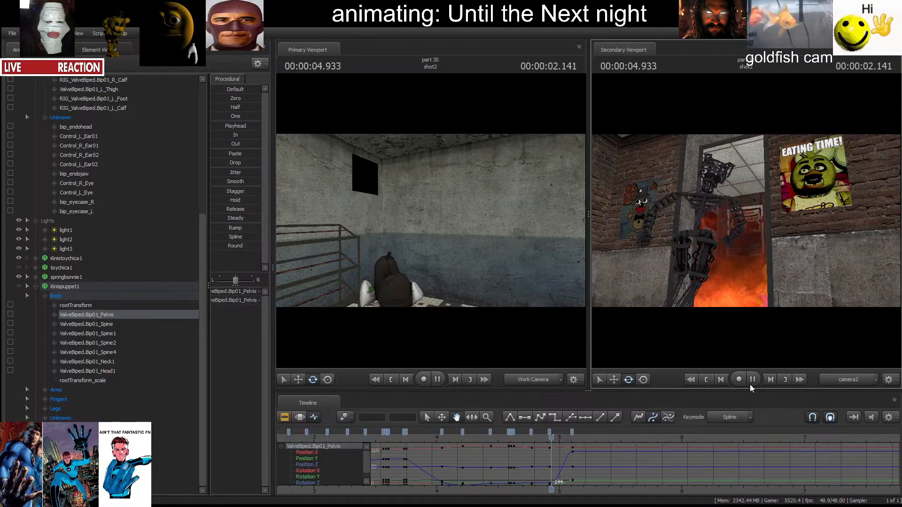
click(749, 382)
click(284, 418)
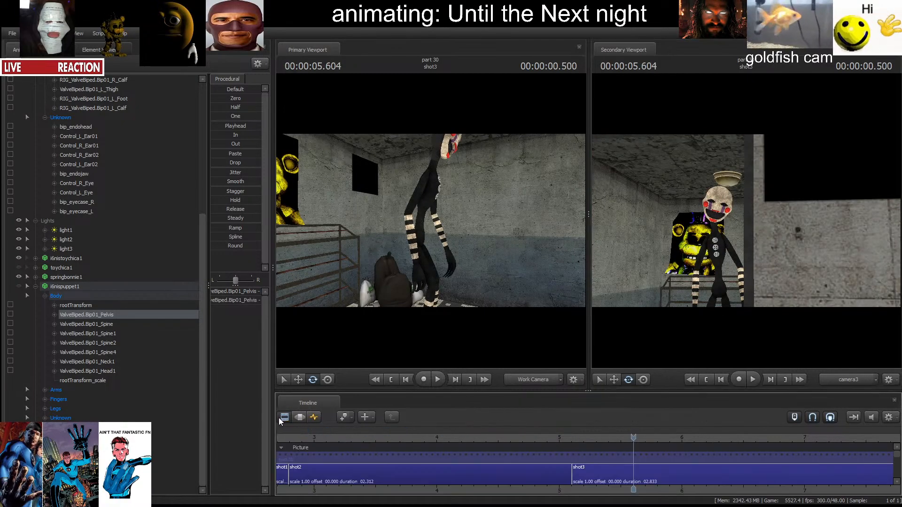
key(space)
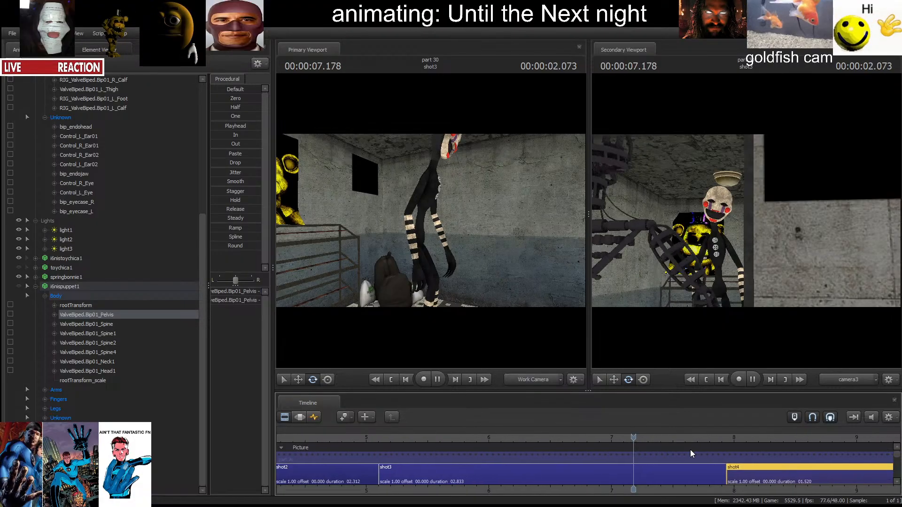
key(space)
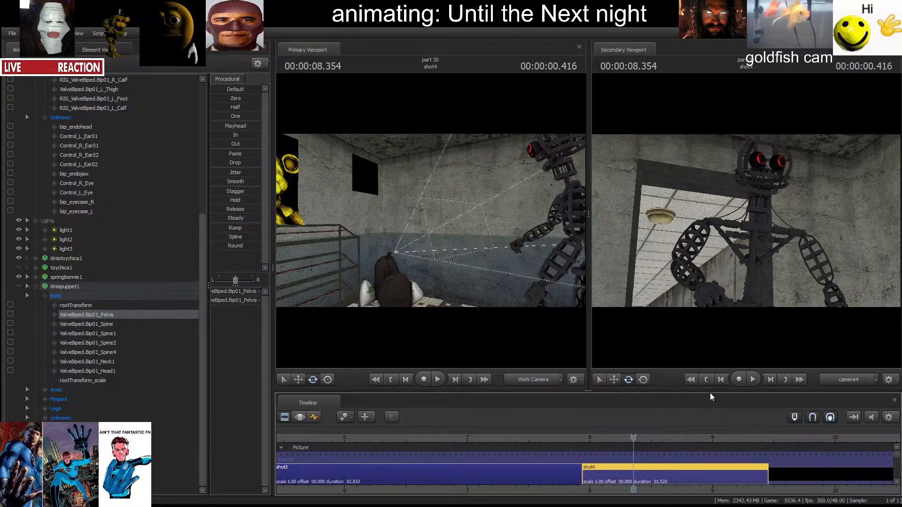
Move the golden bear model into the hallway behind the doorway, working from the start of shot4.
click(708, 380)
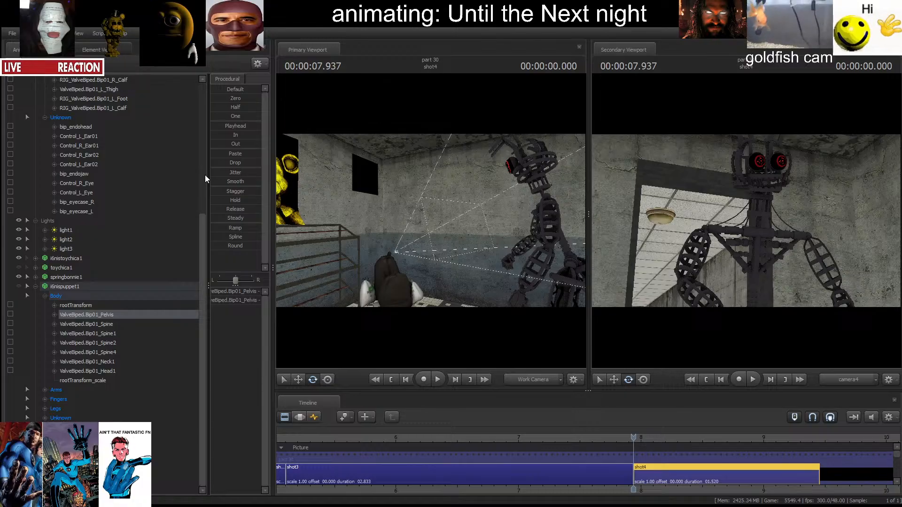
click(300, 417)
drag(379, 263, 652, 247)
key(w)
drag(541, 249, 639, 251)
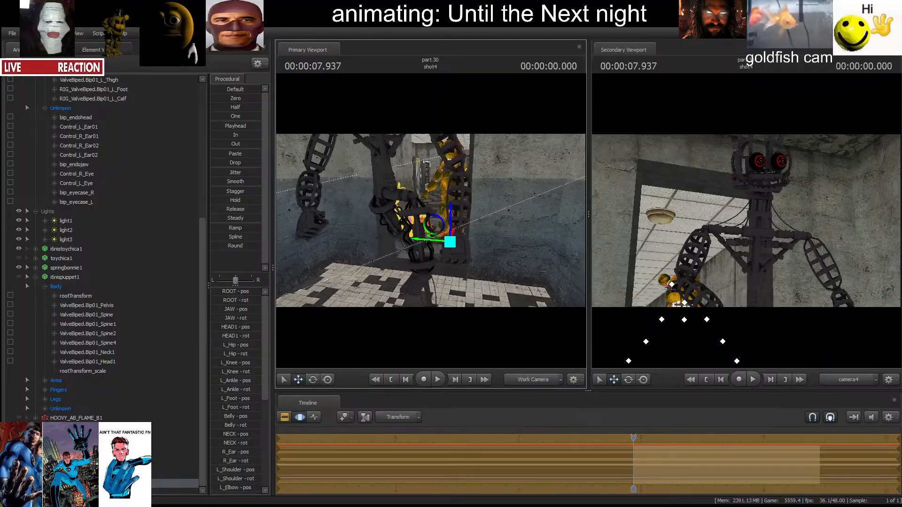
key(w)
drag(463, 236, 453, 229)
scroll(169, 465, down, 1)
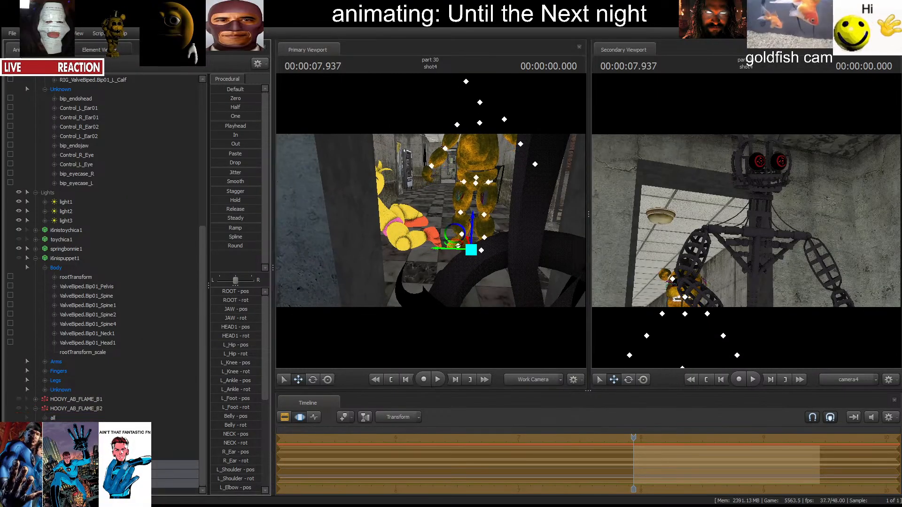
Scale up the golden bear model in the hallway using its rootTransform_scale control.
scroll(169, 465, down, 2)
click(77, 446)
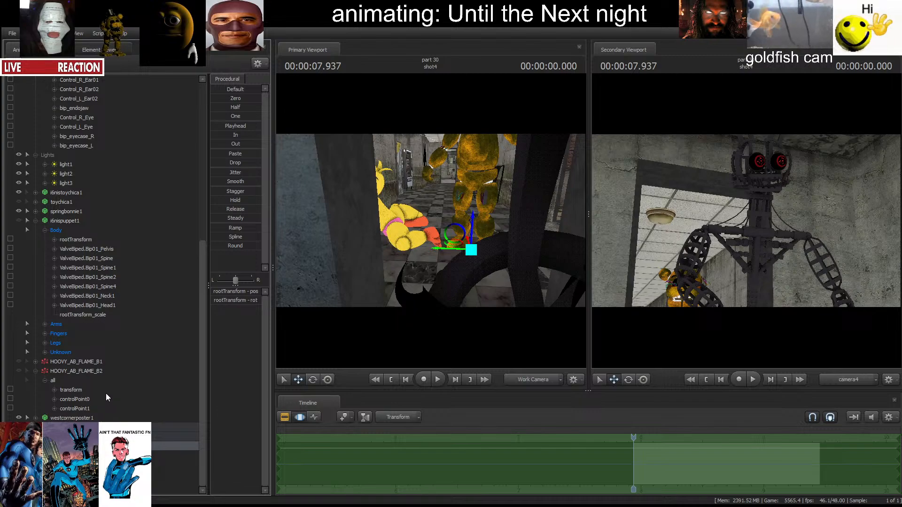
click(106, 381)
click(89, 484)
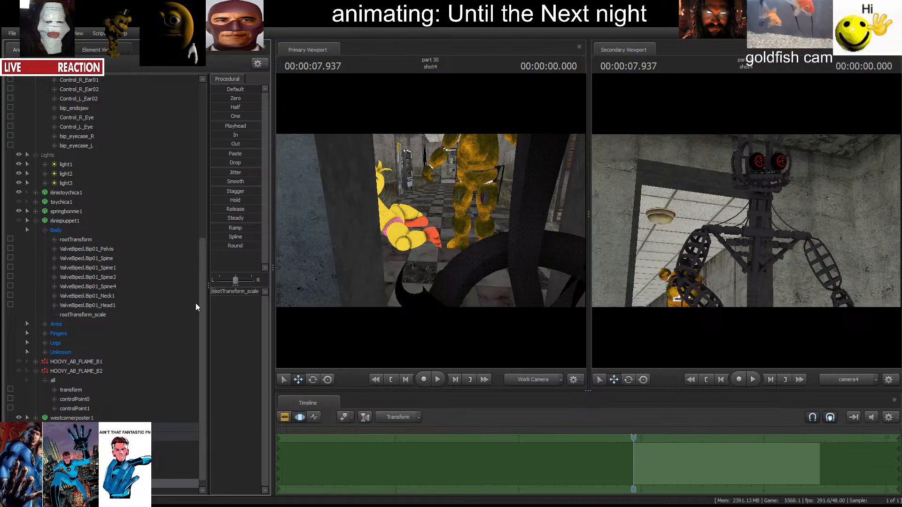
drag(214, 292, 217, 292)
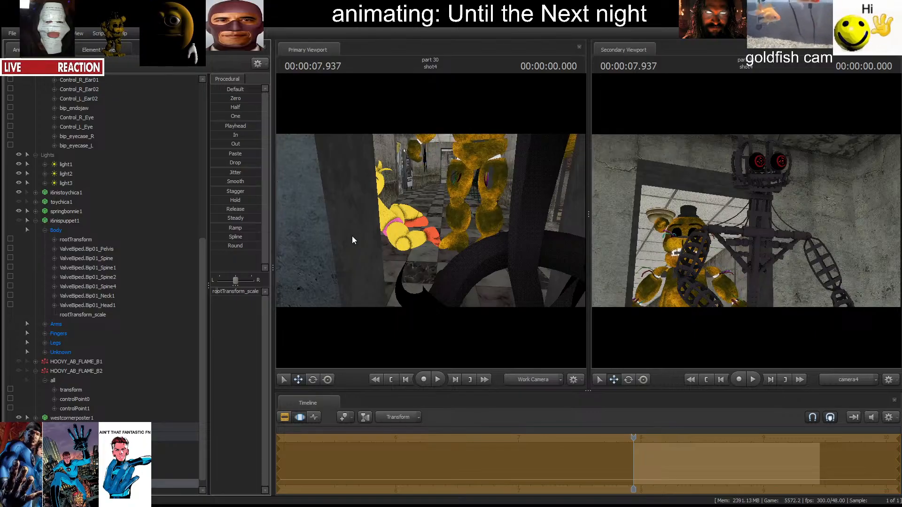
View shot4 with lighting, then look through light3 and aim it across the room at the endoskeleton and doorway.
key(space)
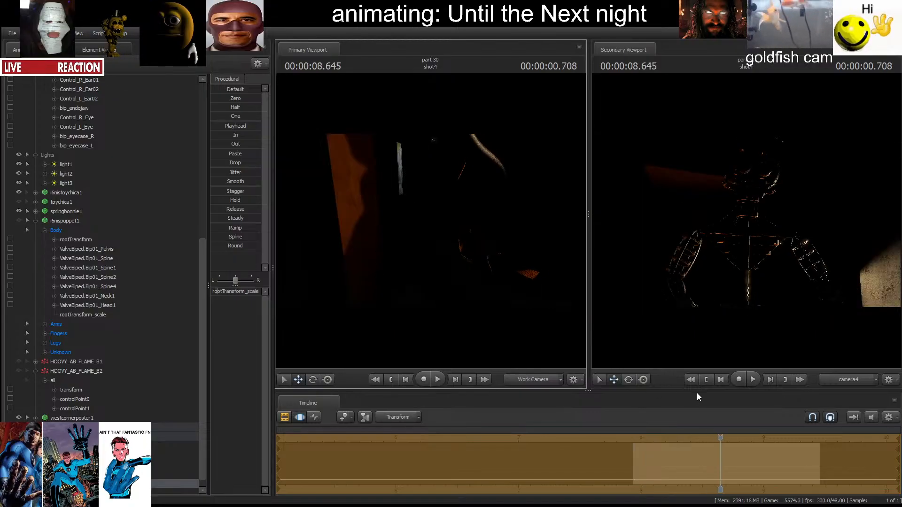
click(712, 378)
drag(67, 185, 426, 189)
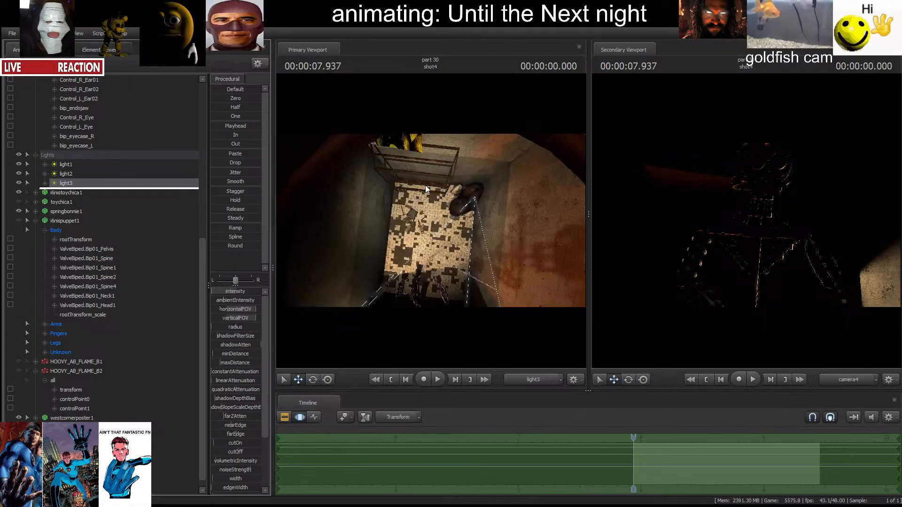
drag(462, 244, 461, 243)
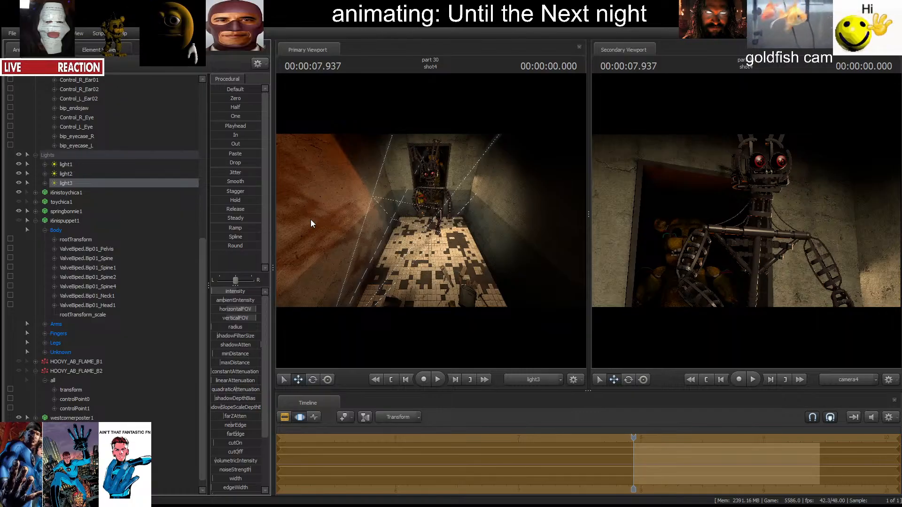
Look through light2 and reposition it so its orange light falls on the golden bear in the hallway.
click(66, 174)
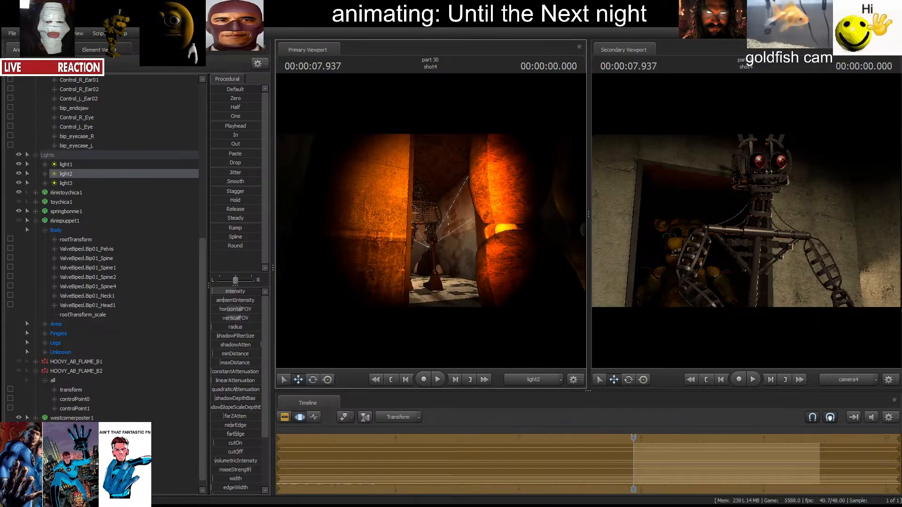
drag(458, 244, 458, 243)
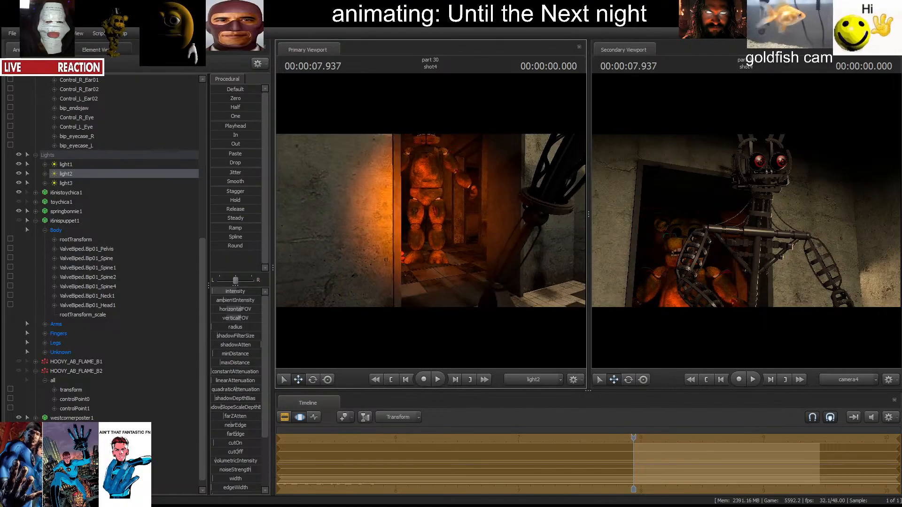
drag(319, 220, 319, 219)
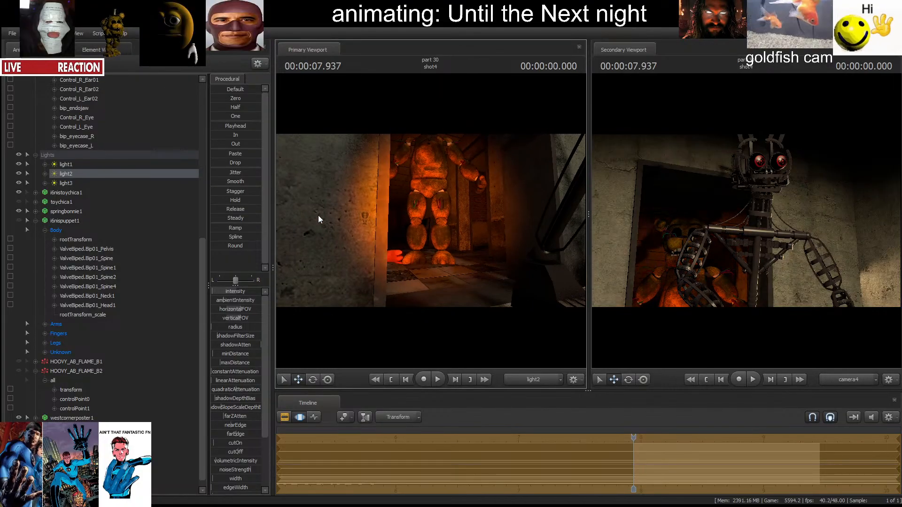
Look through light1, reposition it to shine down the hallway toward the golden bear, and play back the start of shot4.
click(74, 165)
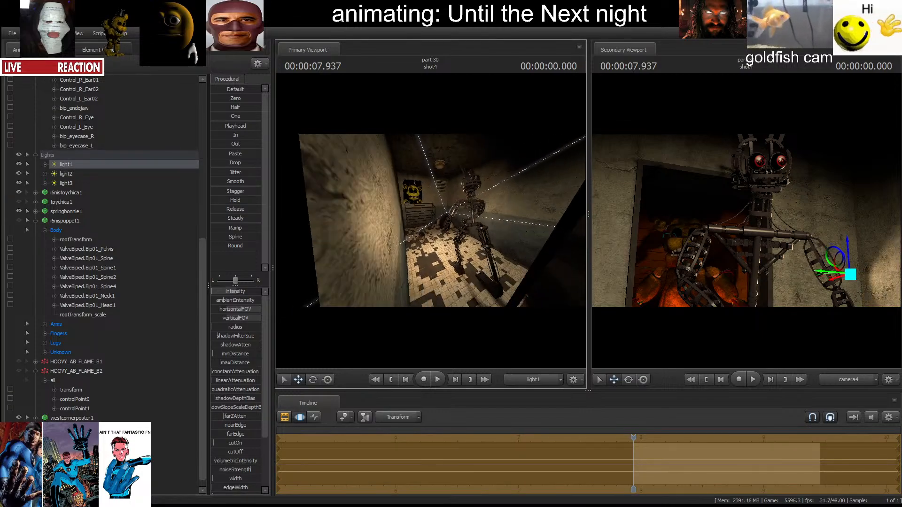
drag(431, 221, 431, 221)
key(space)
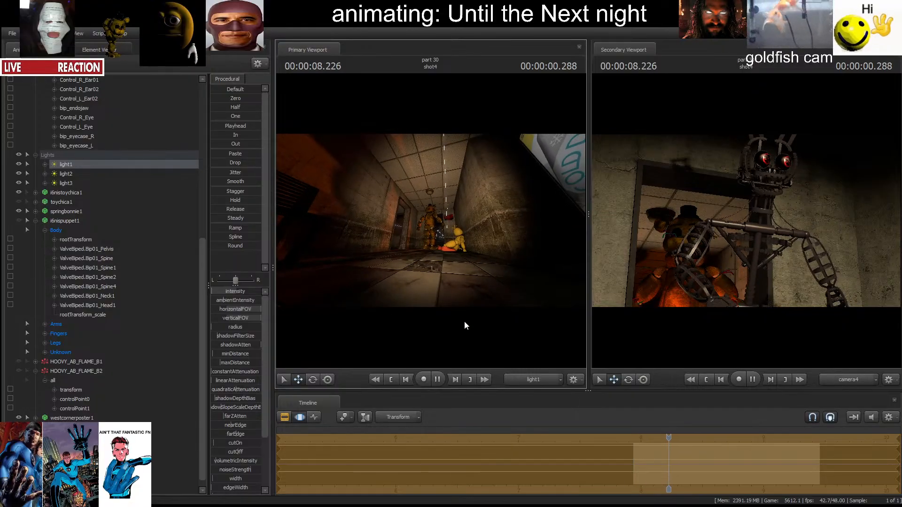
key(space)
click(705, 383)
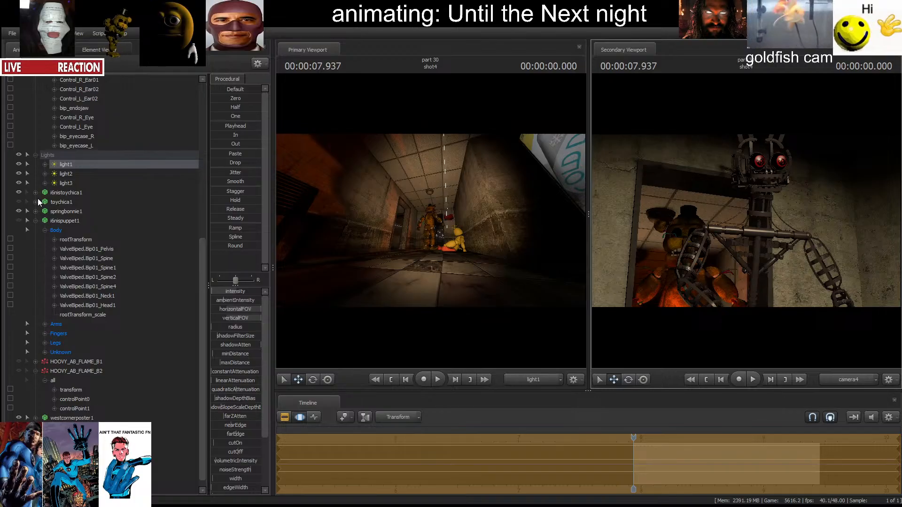
Collapse the endospring2 controls, inspect the freddygoldold1 model's element data, and expand its materials list.
scroll(50, 189, up, 9)
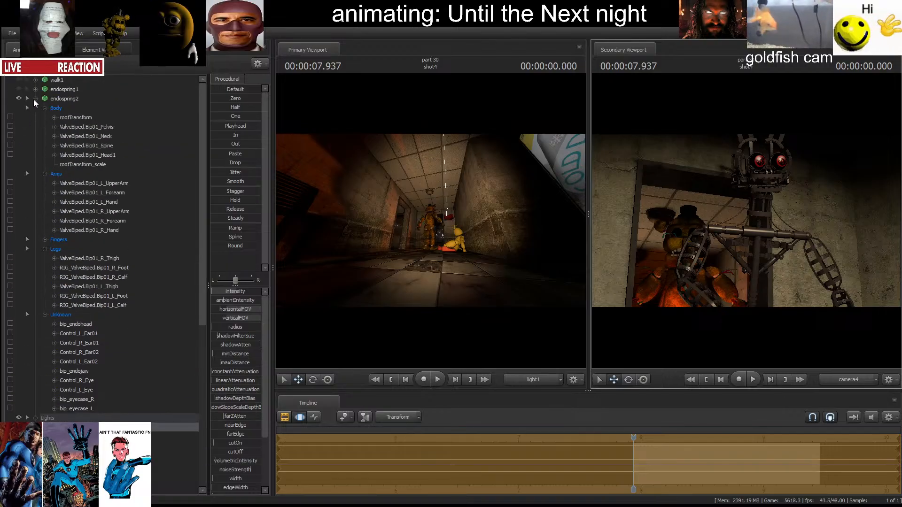
click(35, 99)
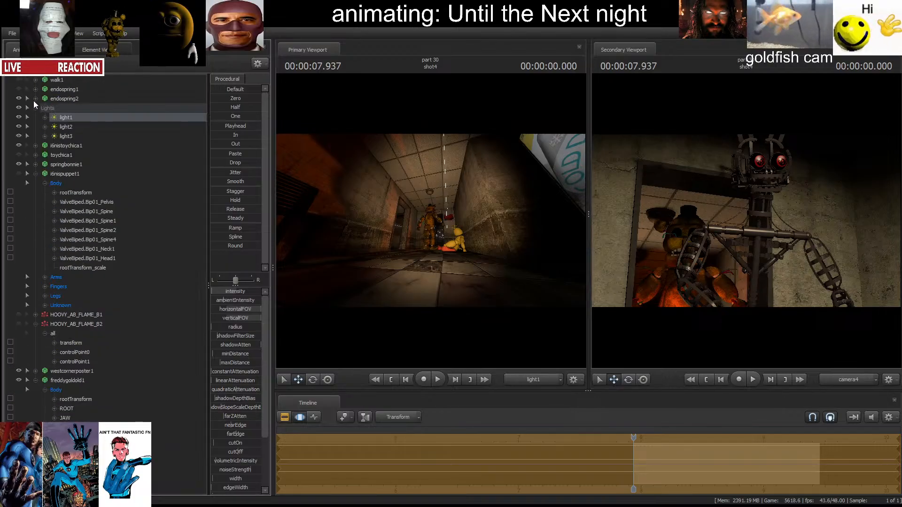
click(65, 380)
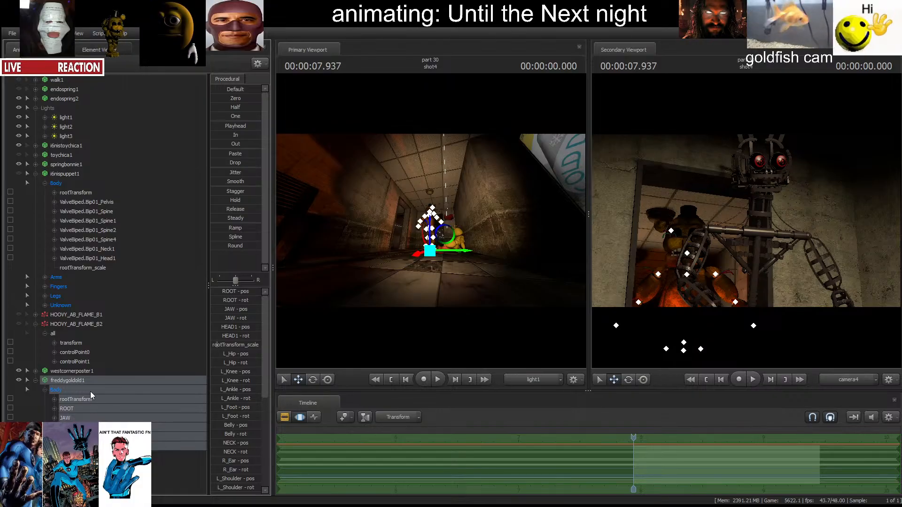
click(187, 442)
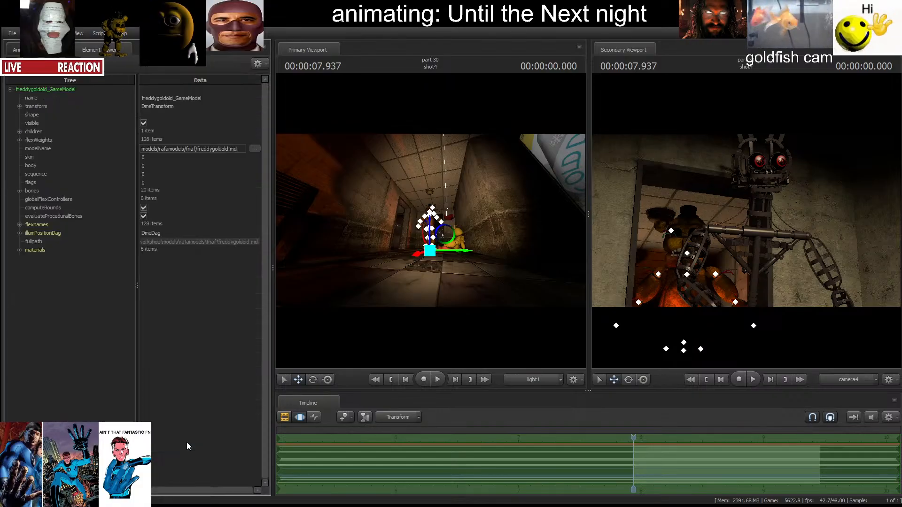
click(20, 251)
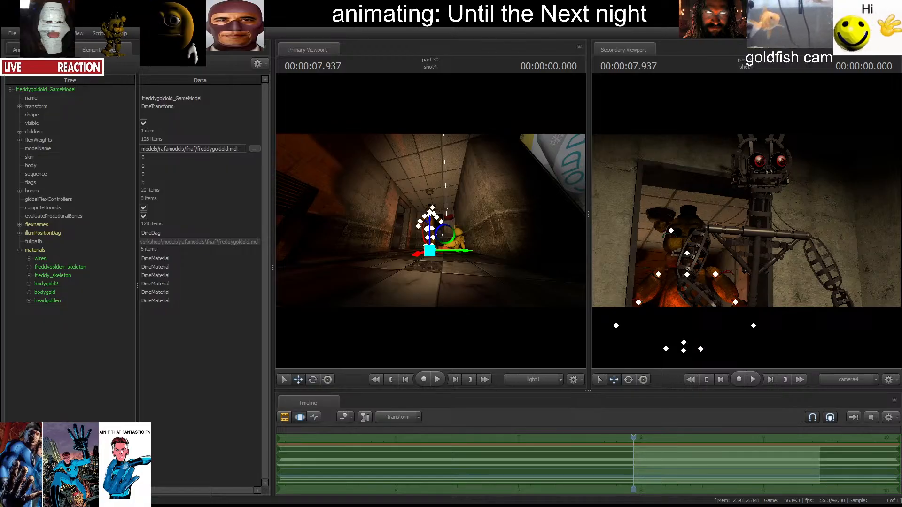
click(43, 269)
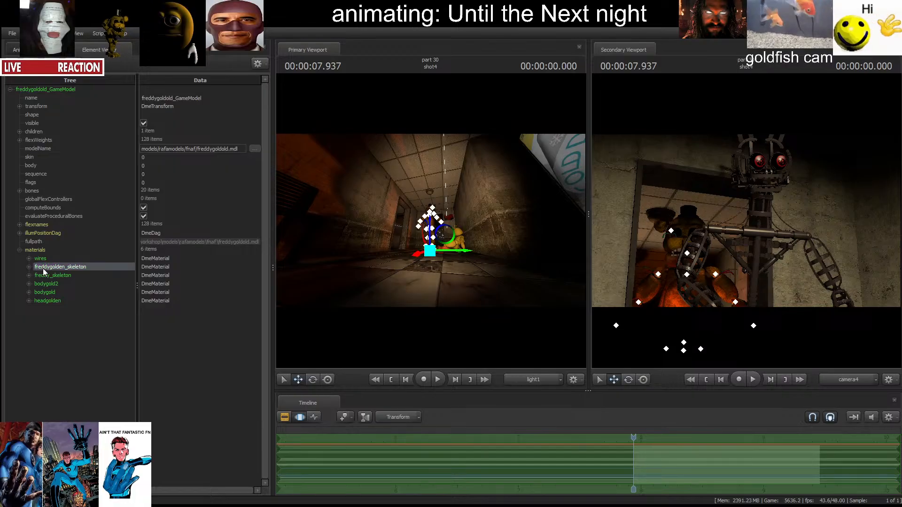
Add a $basetexture override to the bodygold2 material with value 0.5 0 10, framing the golden bear through the Work Camera.
click(47, 284)
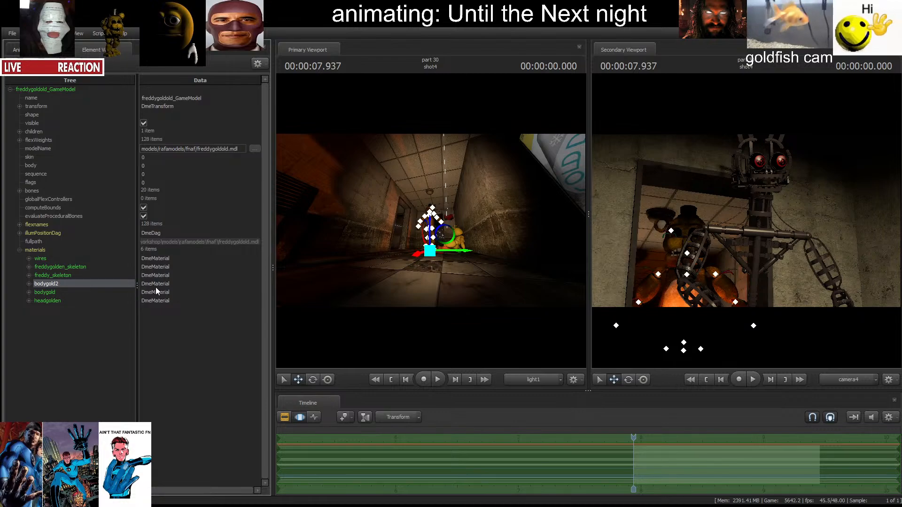
click(28, 284)
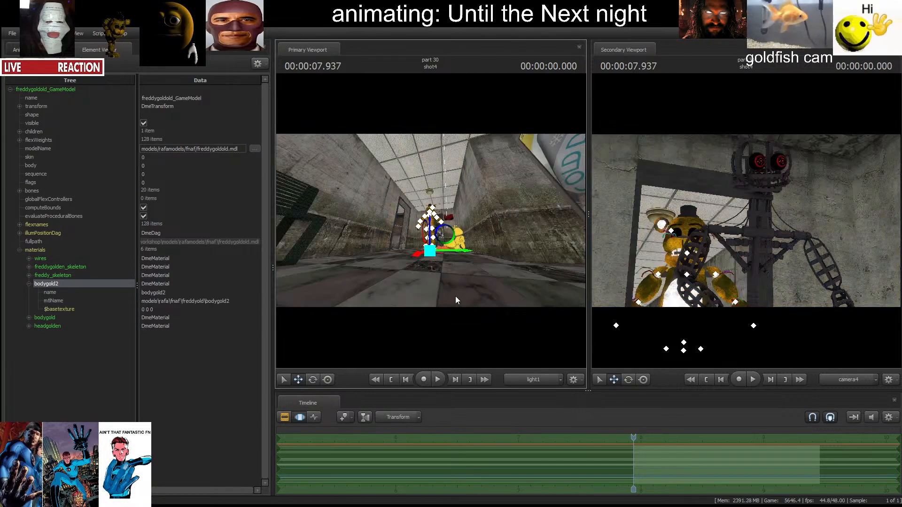
click(518, 379)
drag(470, 308, 430, 221)
drag(198, 311, 131, 310)
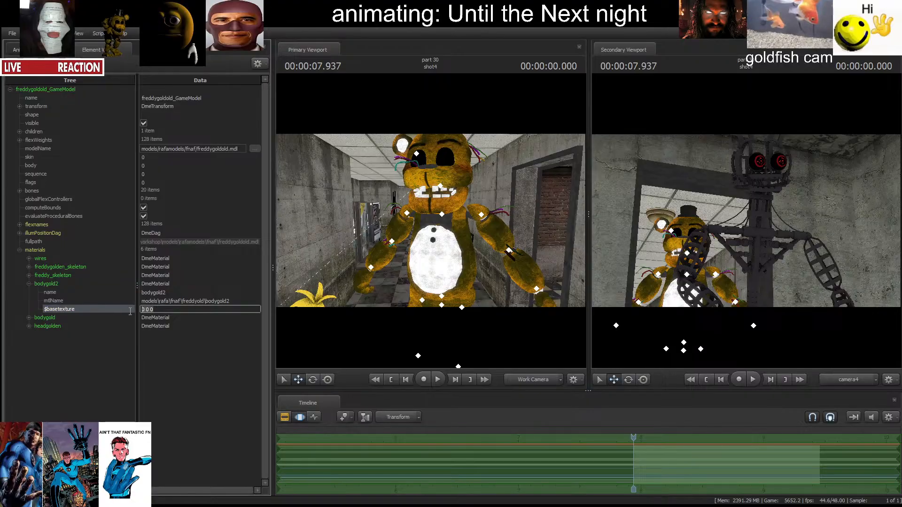
text(0.5 0 10)
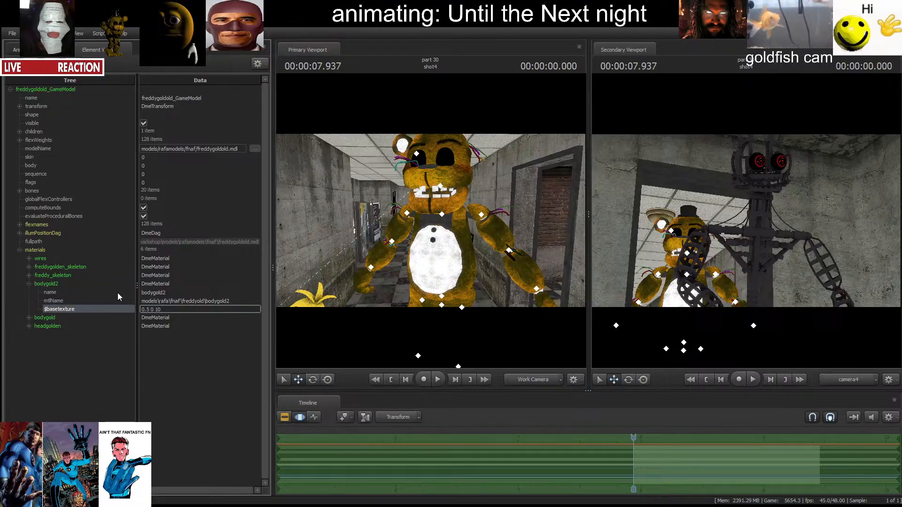
key(Return)
Re-enter 0.5 0 10 as the value of the bodygold2 material's $basetexture override.
click(158, 309)
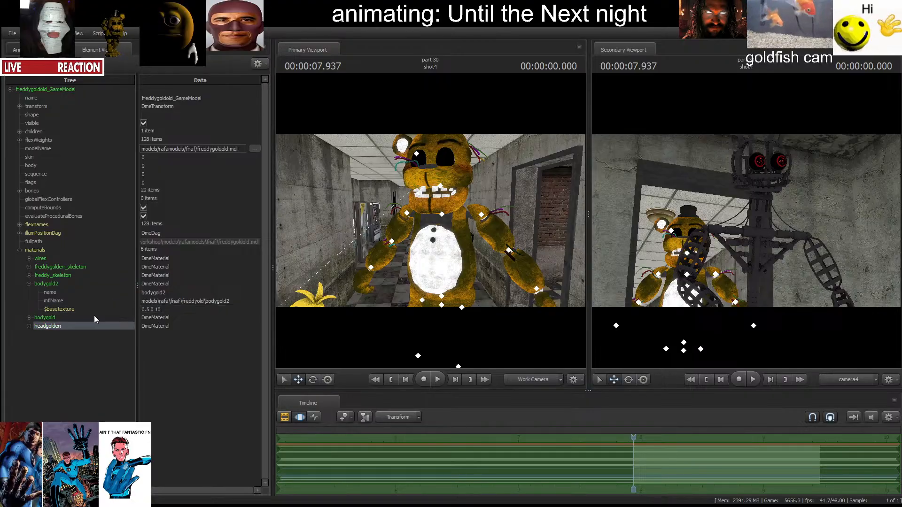
double_click(158, 310)
click(157, 310)
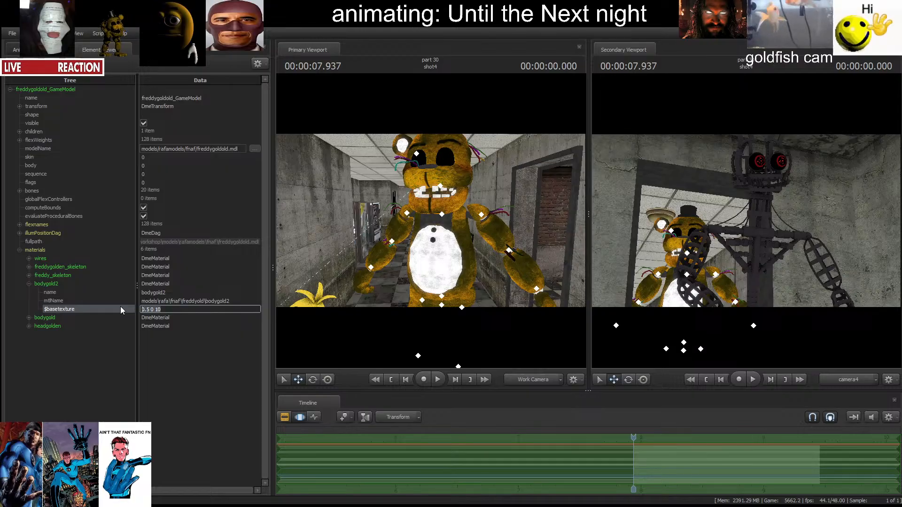
key(BackSpace)
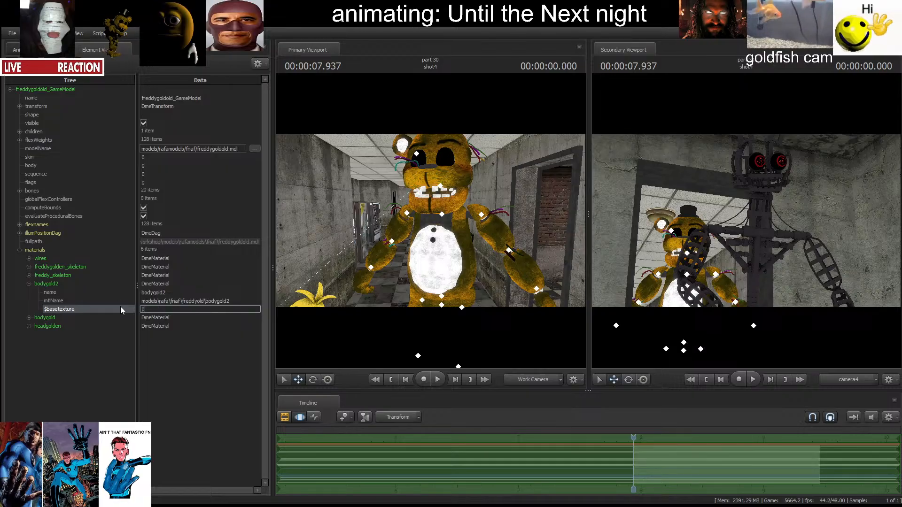
text(05 0)
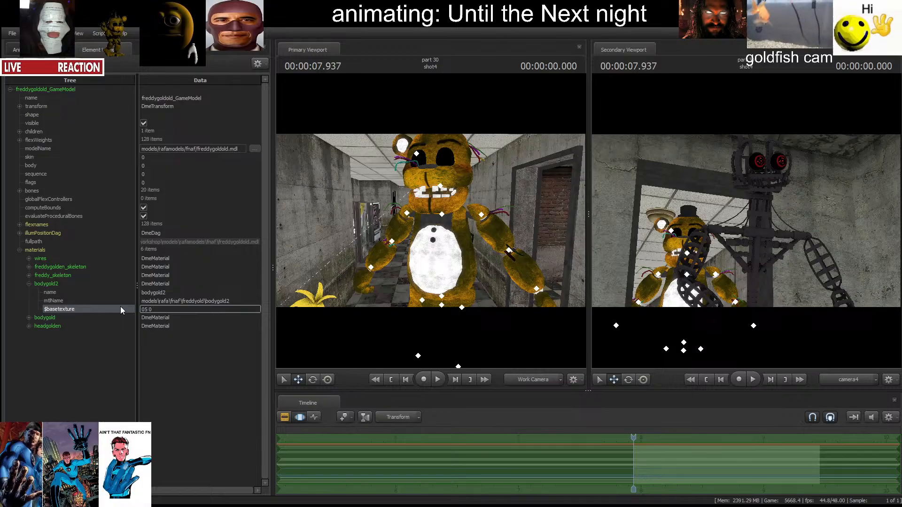
key(BackSpace)
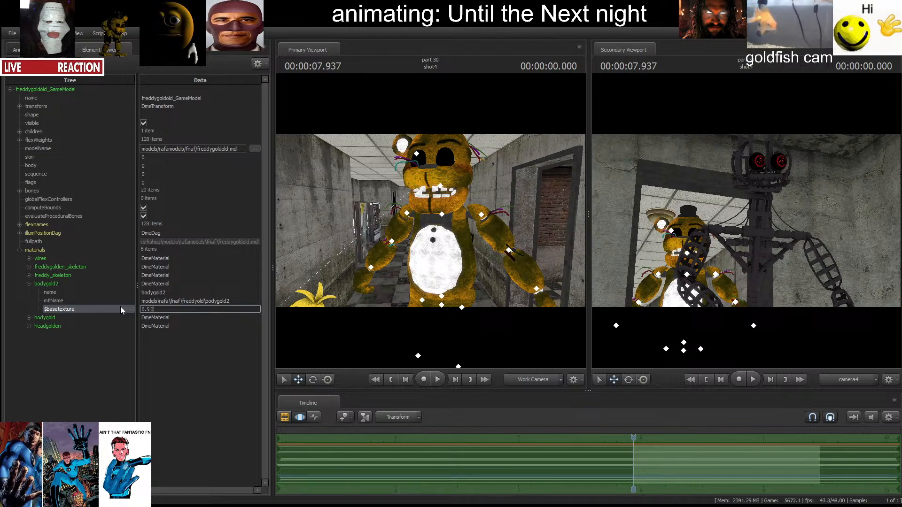
text(0 10)
key(Return)
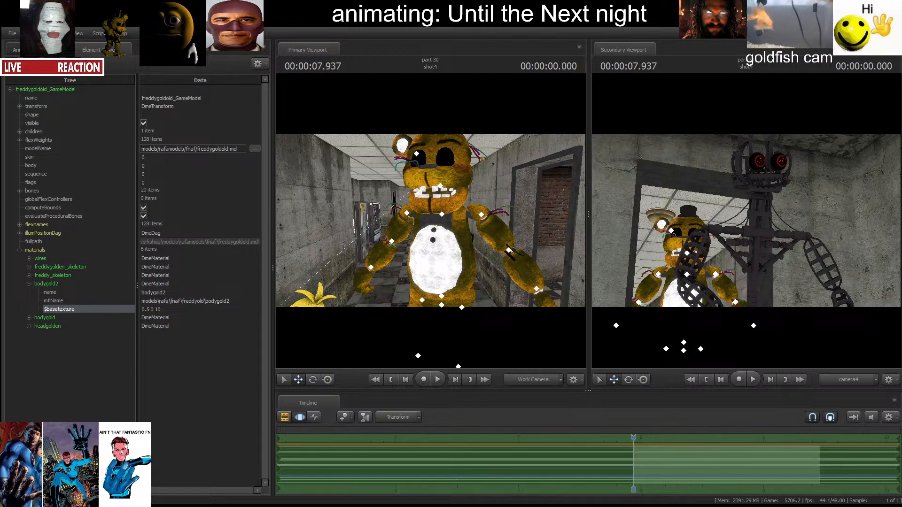
Rename the bodygold2 override to $color and compare the golden bear with and without scene lighting.
double_click(75, 309)
key(BackSpace)
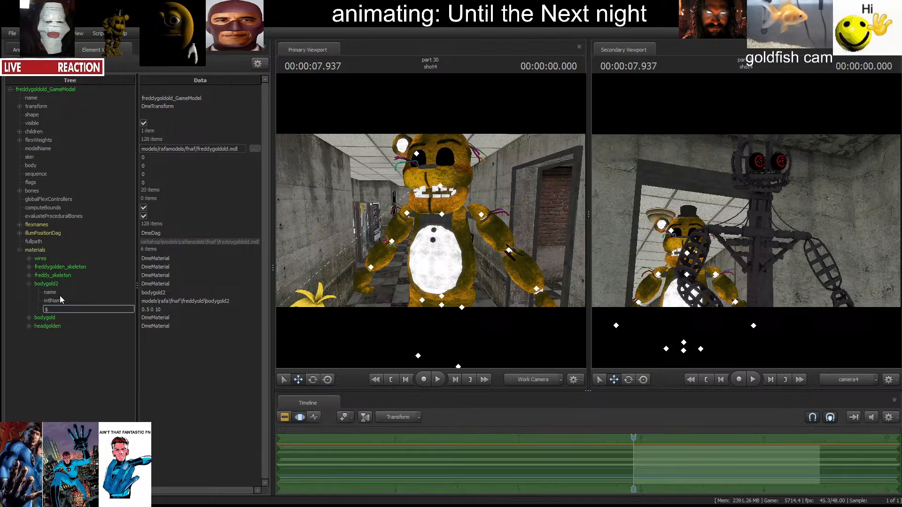
text($color)
key(Return)
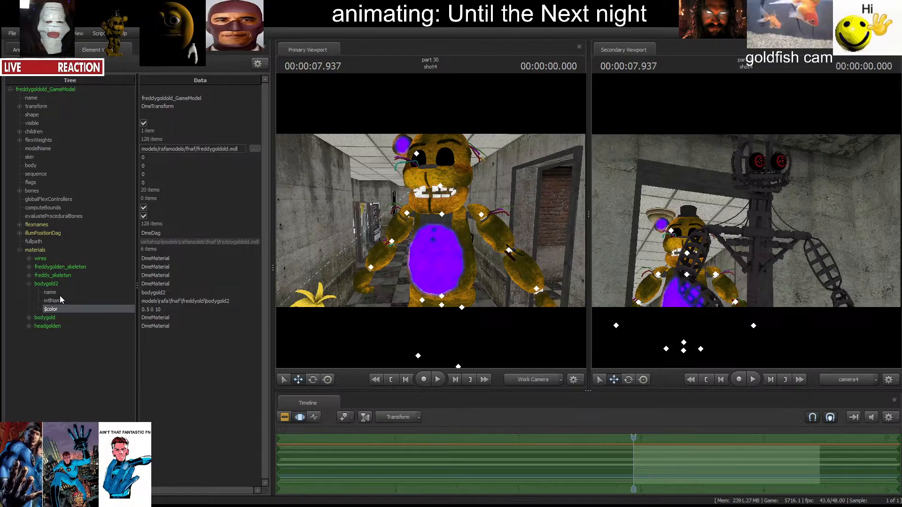
click(98, 347)
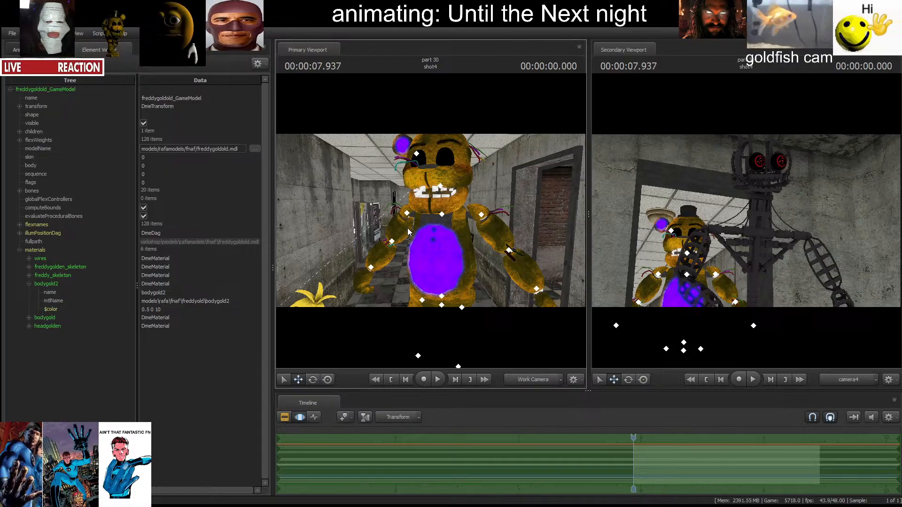
key(F8)
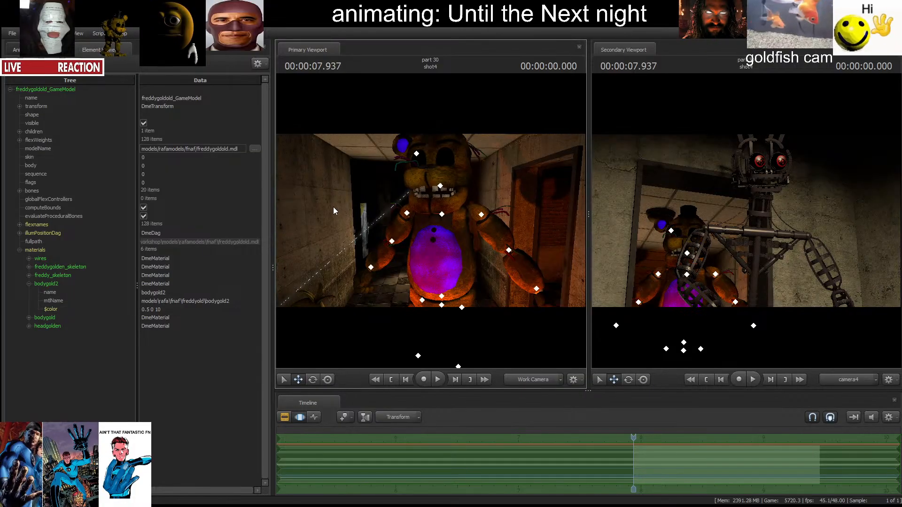
key(F8)
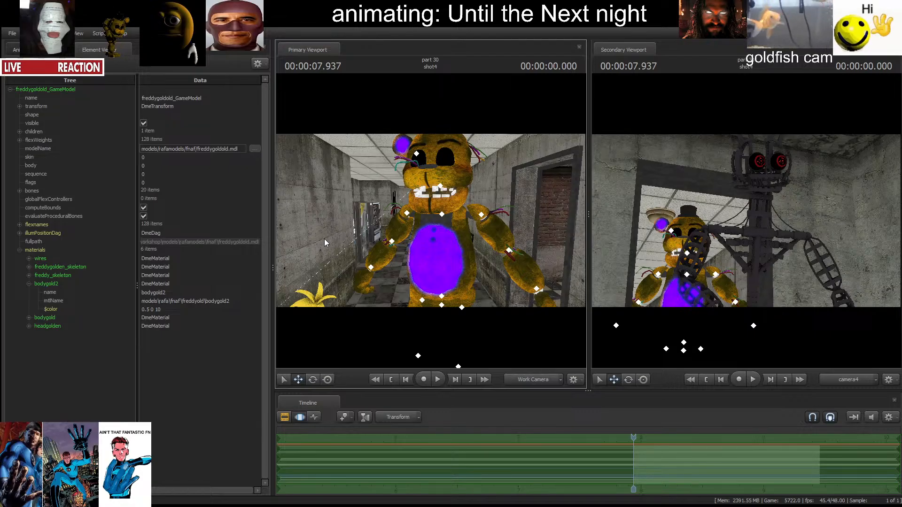
key(F8)
drag(326, 243, 430, 220)
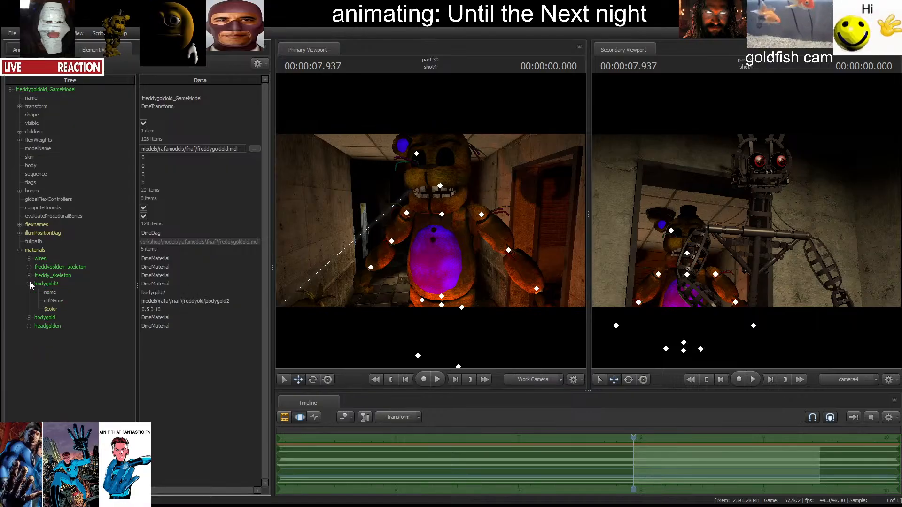
Add a $color override to the bodygold material and set its value to 0.5 0 10.
click(29, 318)
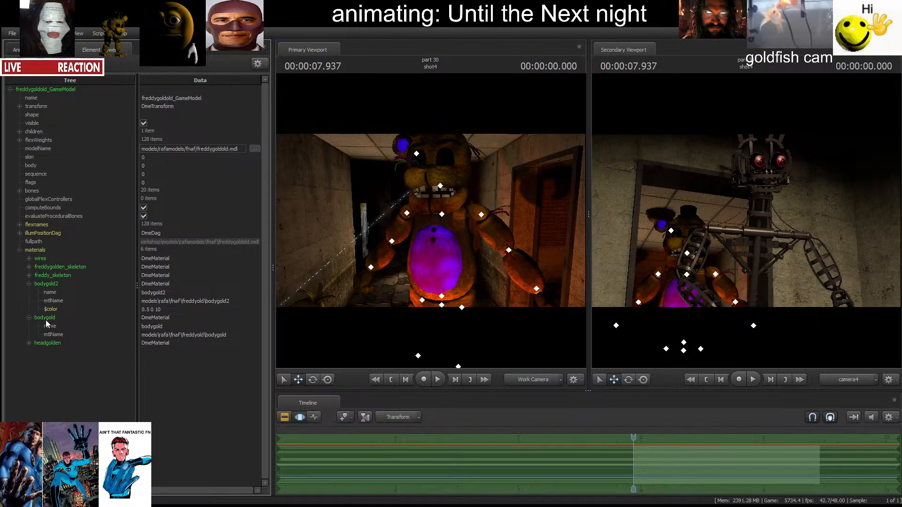
click(46, 320)
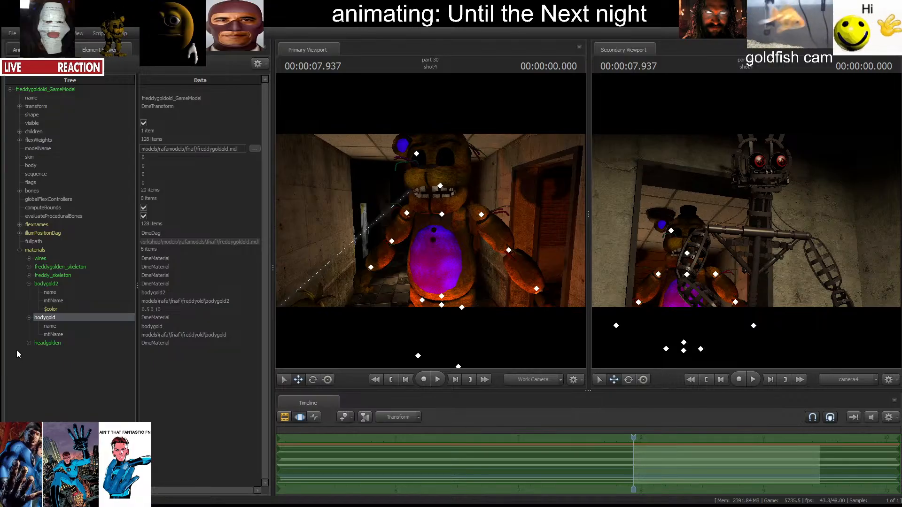
key(Return)
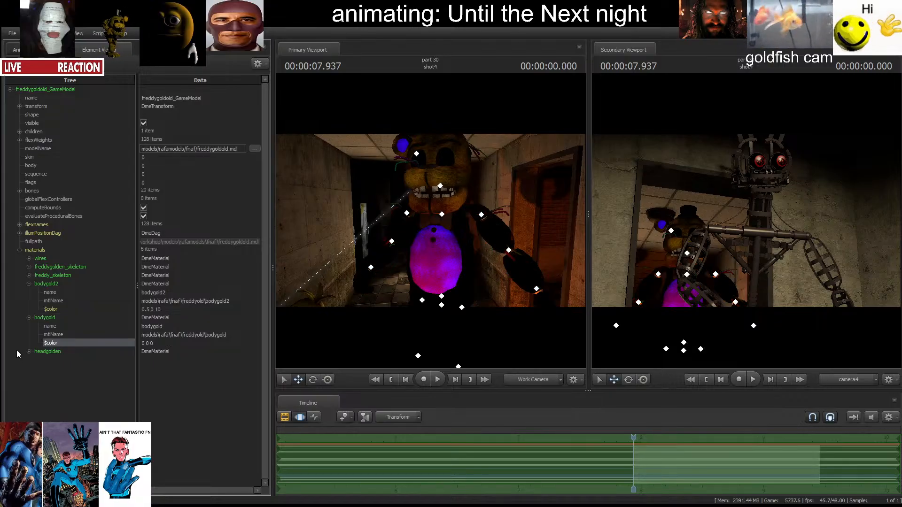
double_click(166, 343)
drag(167, 344, 69, 349)
text(0.5 0 10)
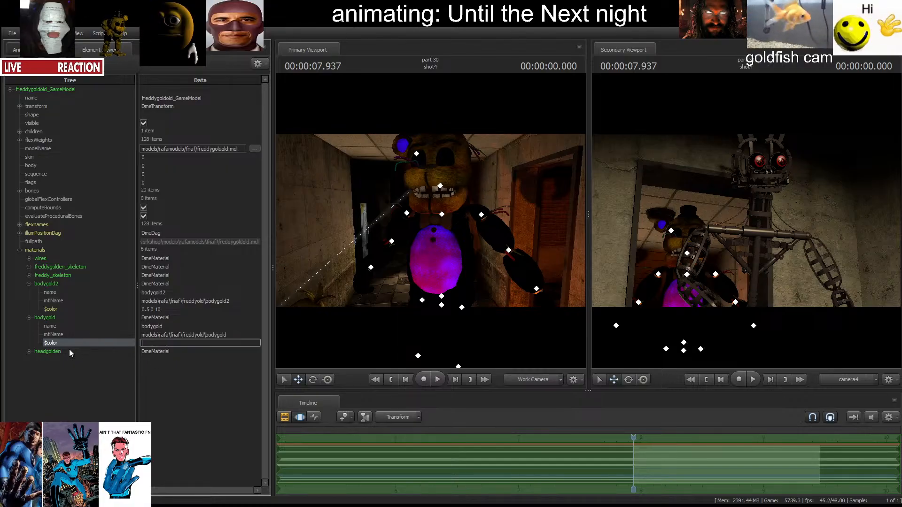
key(Return)
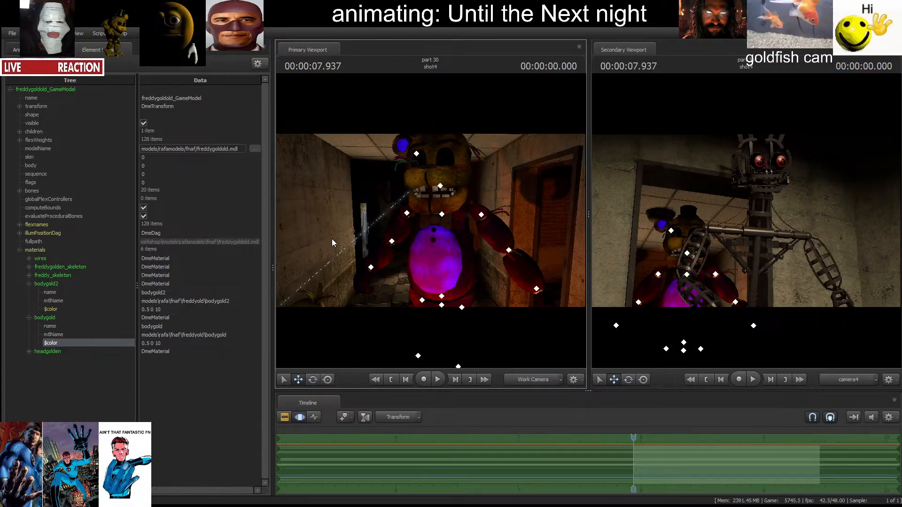
Turn off the scene lighting preview and delete the $color override from the bodygold2 material.
double_click(119, 310)
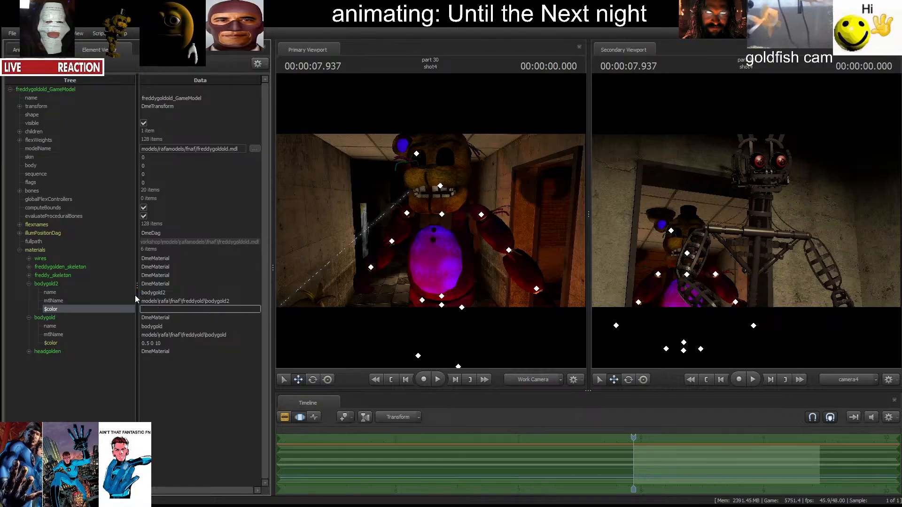
click(109, 366)
click(390, 187)
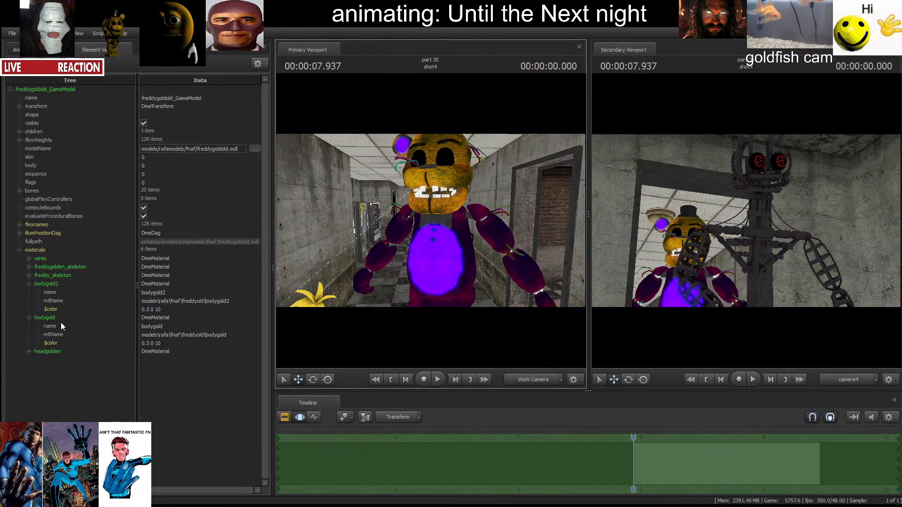
click(52, 309)
key(Delete)
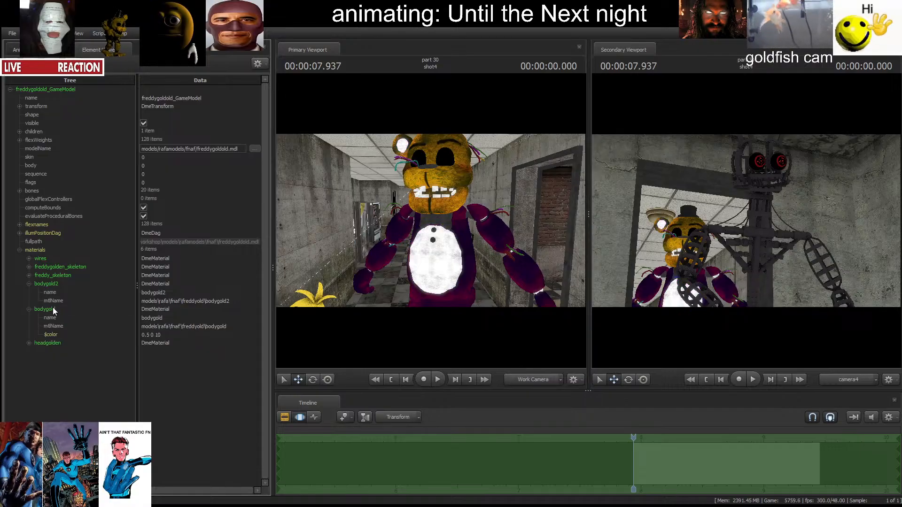
Copy the rootTransform_scale value of the freddygoldold1 bear and hide that bear in the scene.
click(55, 326)
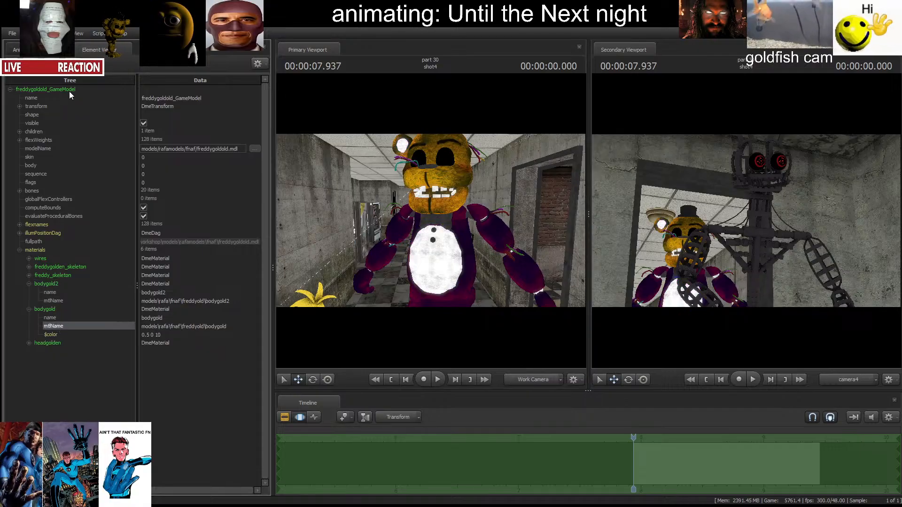
click(43, 49)
click(84, 437)
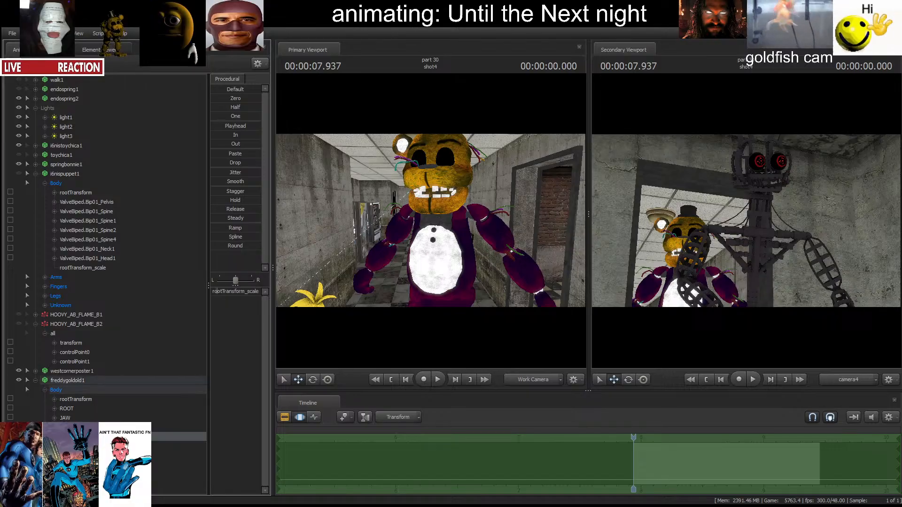
double_click(230, 292)
drag(236, 292, 150, 295)
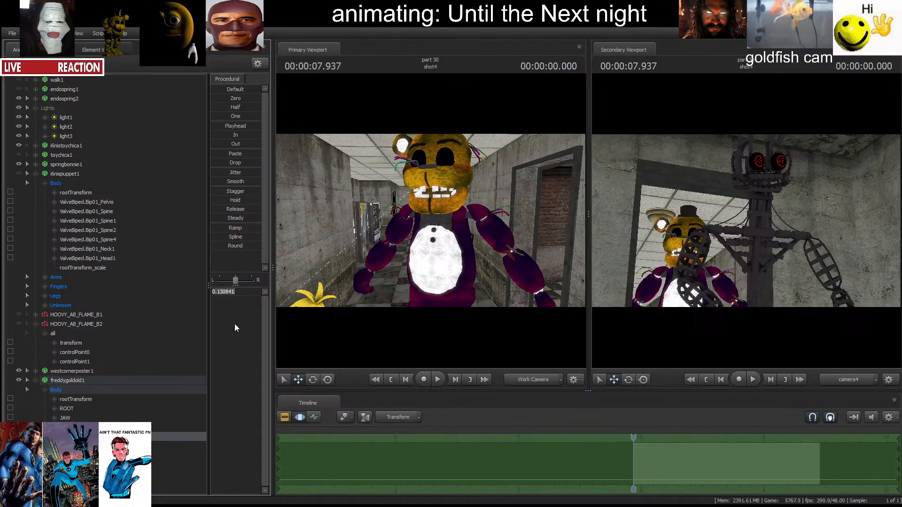
click(19, 380)
click(27, 381)
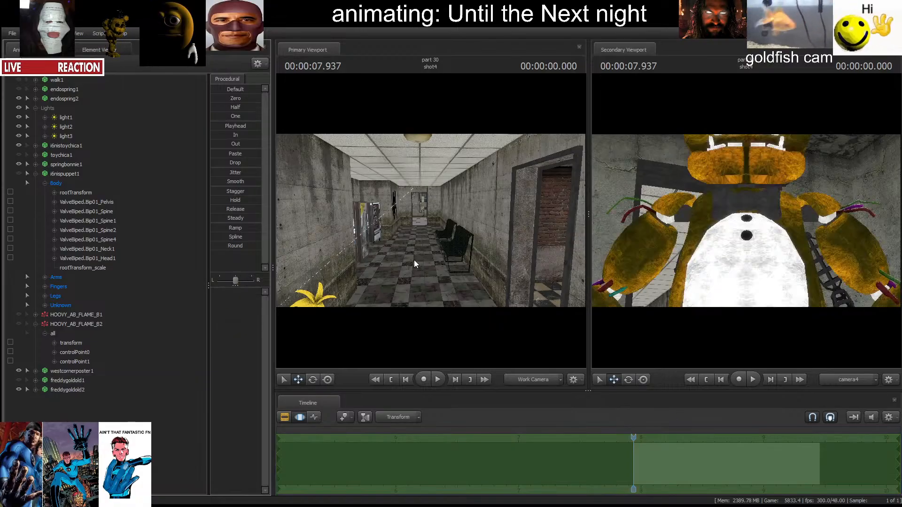
Select the freddygoldold2 bear, expand its control groups and apply a rig to it.
drag(414, 260, 414, 260)
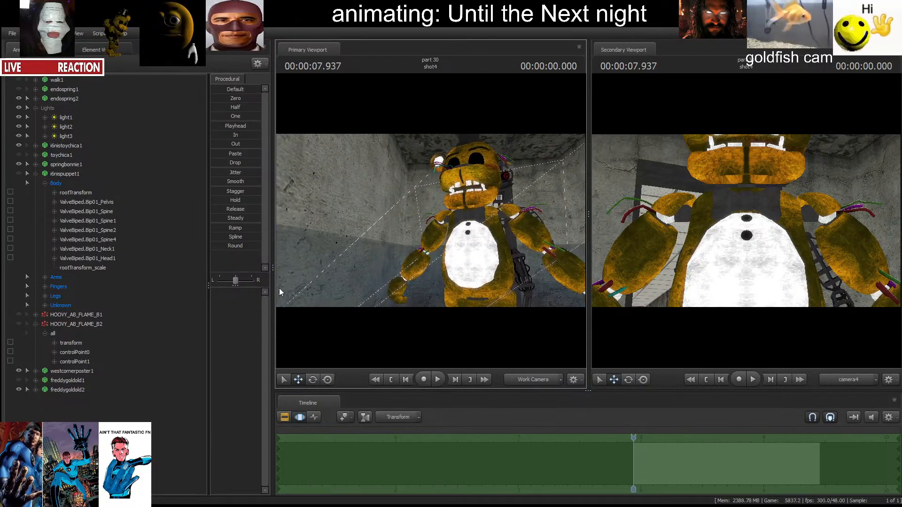
click(48, 390)
click(38, 390)
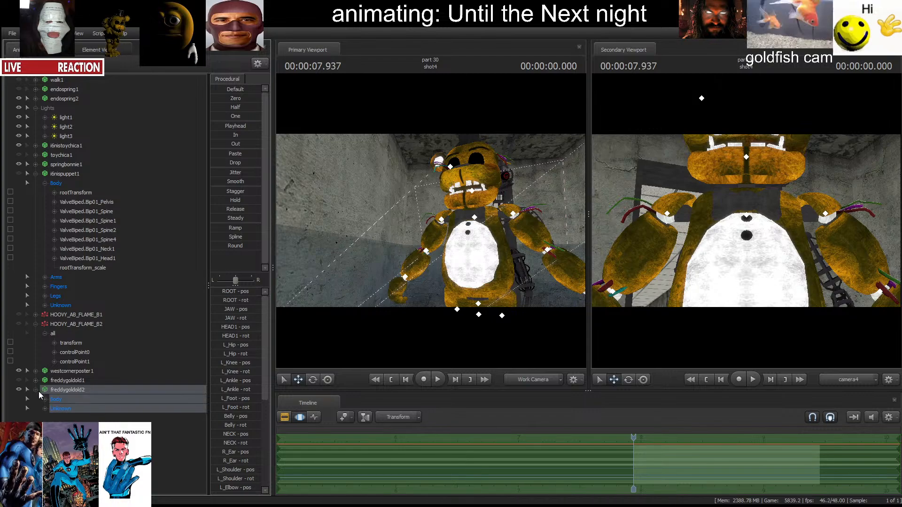
click(45, 400)
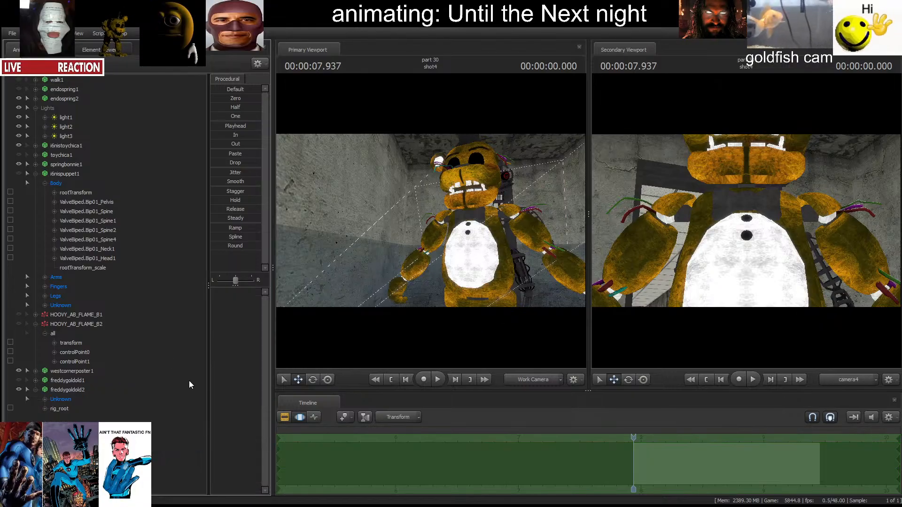
Show the freddygoldold2 game model in the Element Viewer and expand its freddy_skeleton and bodygold2 materials.
click(54, 390)
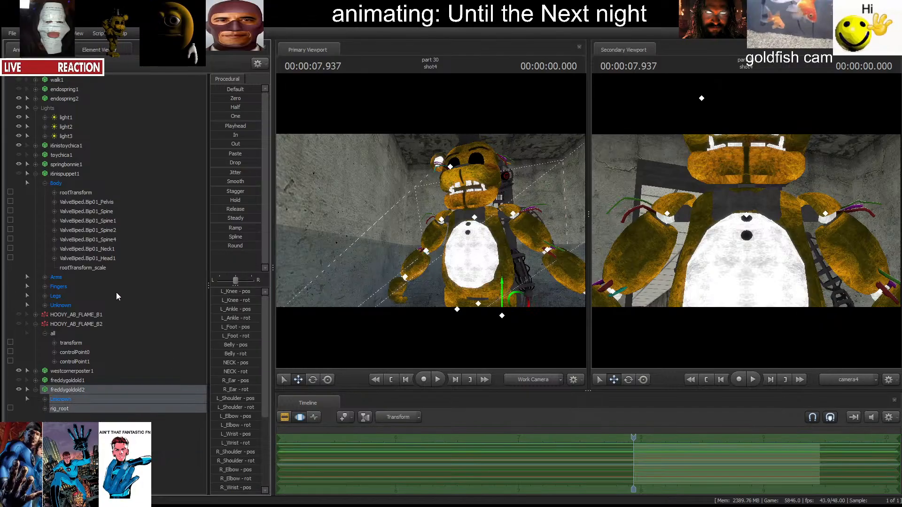
click(181, 304)
click(17, 250)
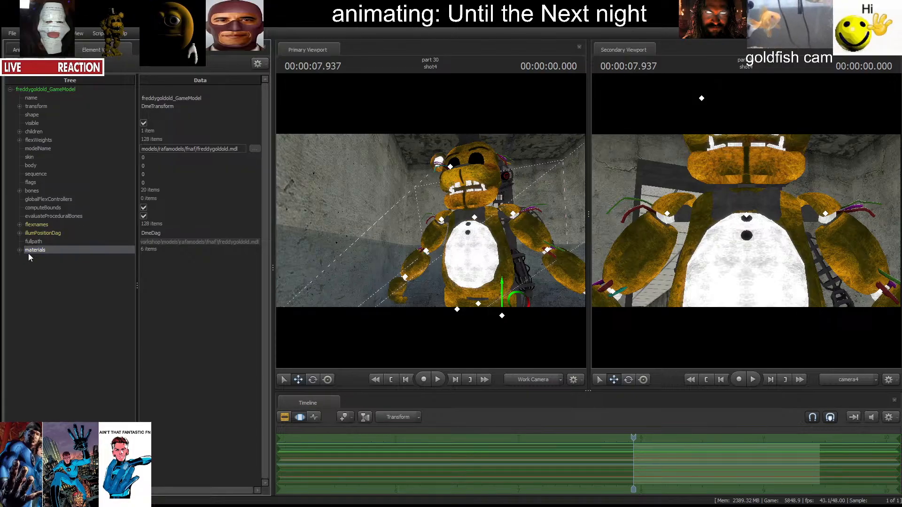
click(19, 250)
click(29, 276)
click(29, 301)
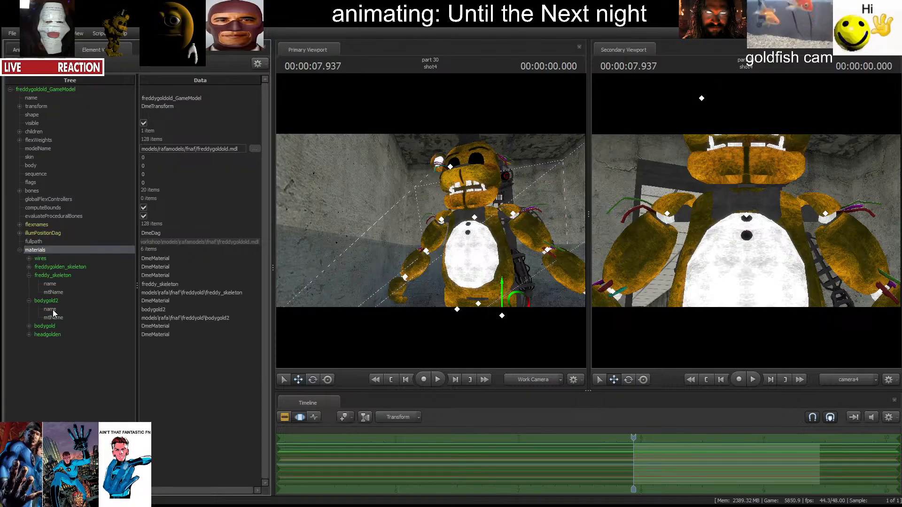
Add a $color override to the bodygold2 material of the new golden bear.
click(52, 301)
click(51, 267)
click(50, 276)
click(46, 302)
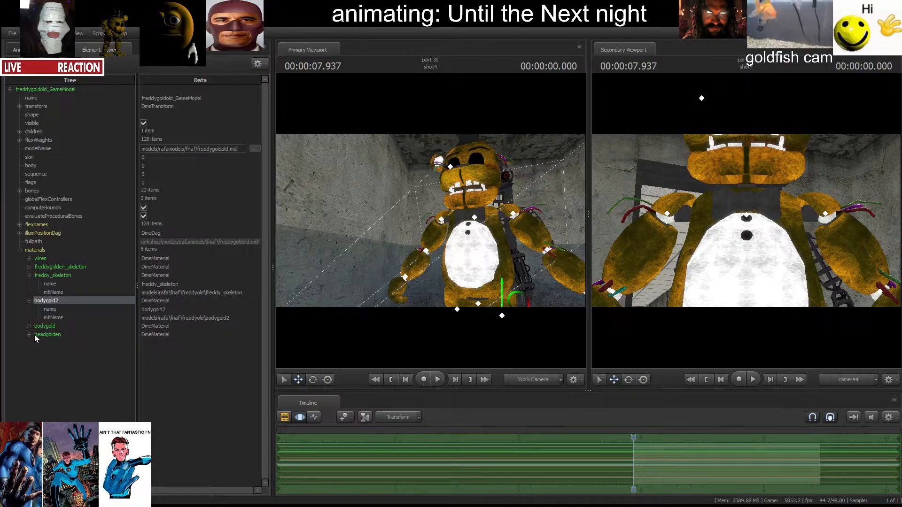
key(Return)
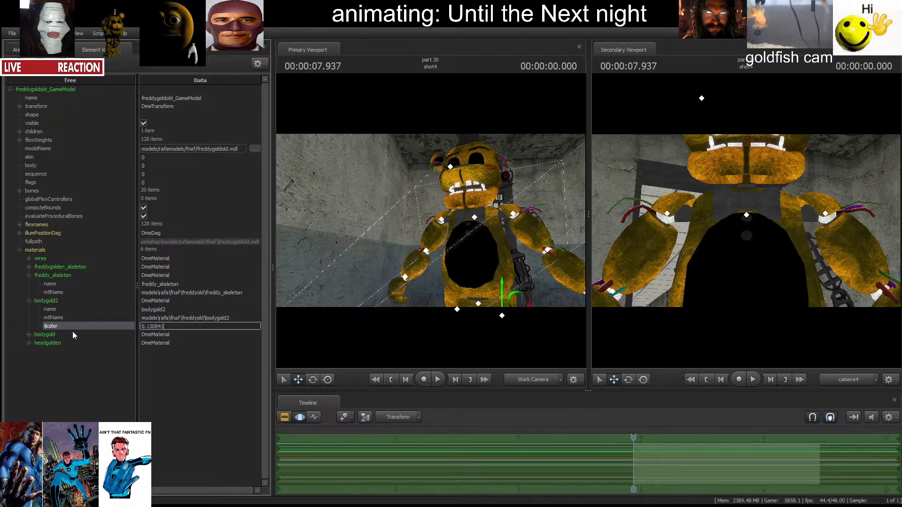
Try 0.13084 as the value of the bodygold2 $color override and clear it again.
double_click(149, 327)
key(BackSpace)
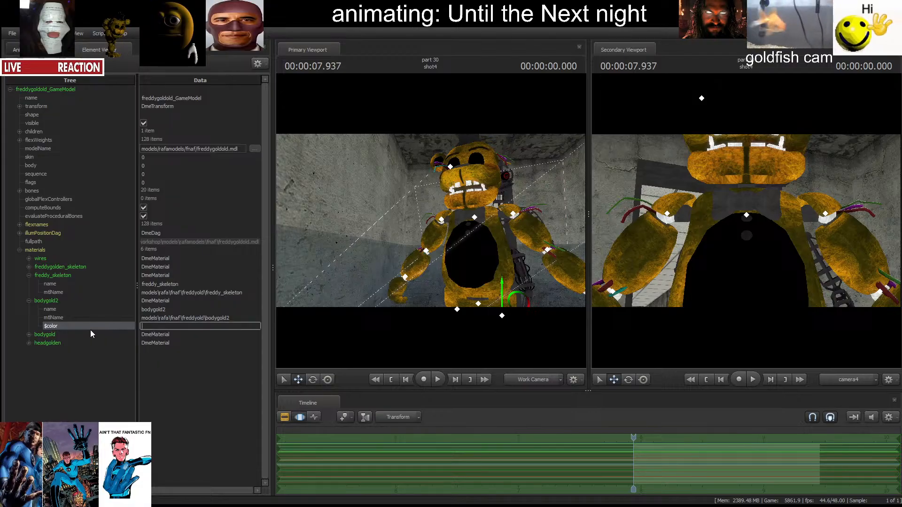
text(0.1308)
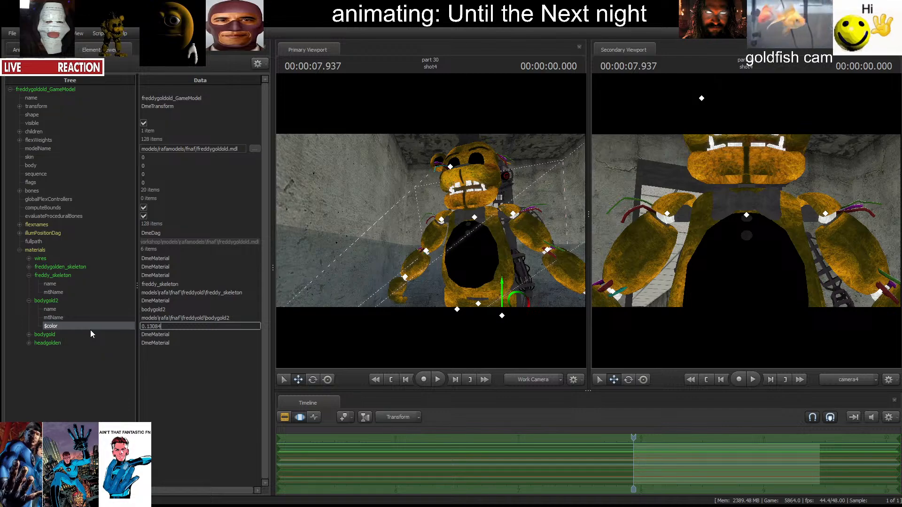
key(BackSpace)
key(BackSpace)
key(BackSpace)
key(BackSpace)
key(BackSpace)
key(BackSpace)
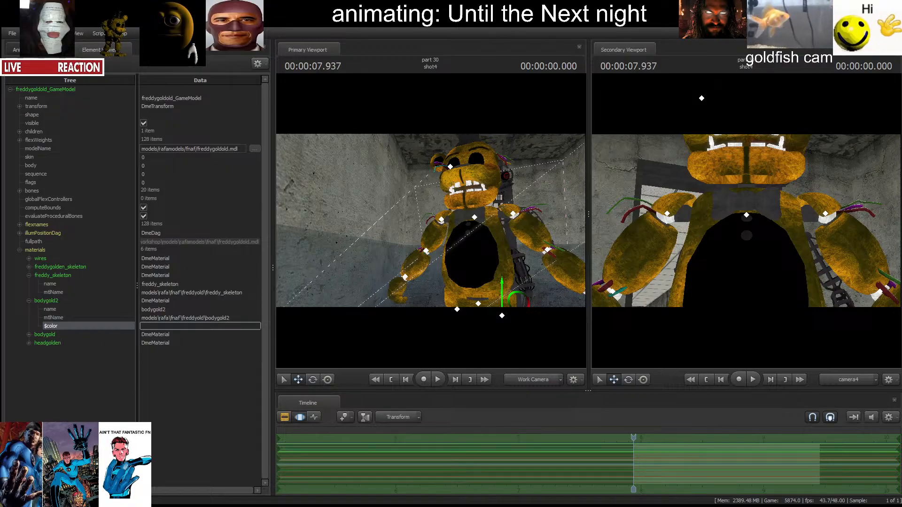
key(Return)
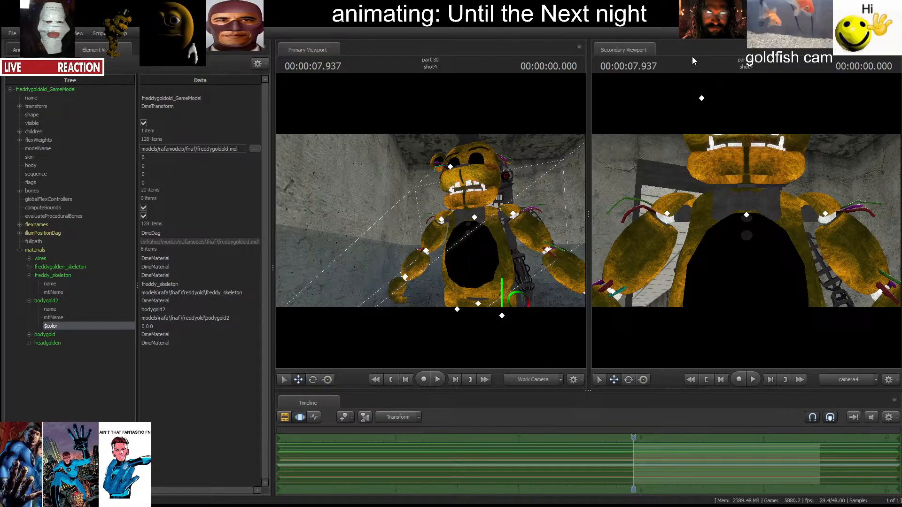
Set the bodygold2 $color override to 0.5 0 10 and turn on the scene lighting preview.
click(171, 327)
drag(168, 327, 115, 324)
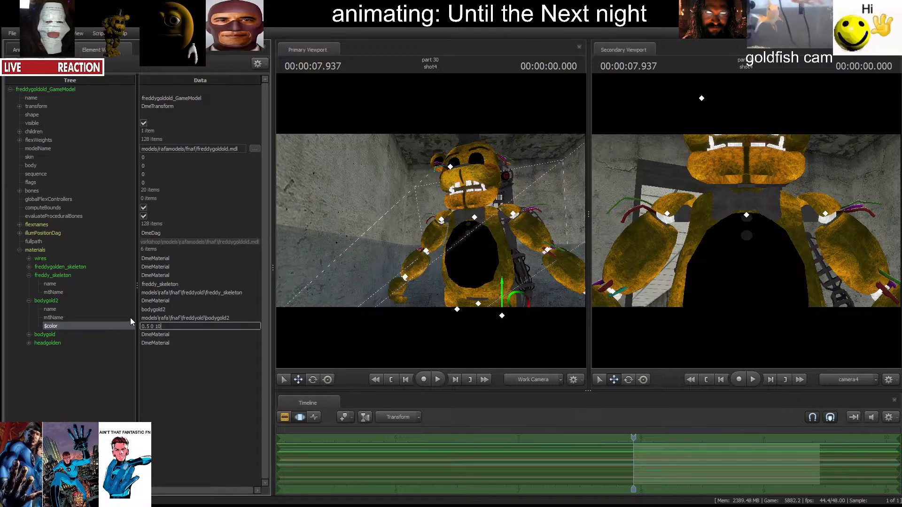
key(Return)
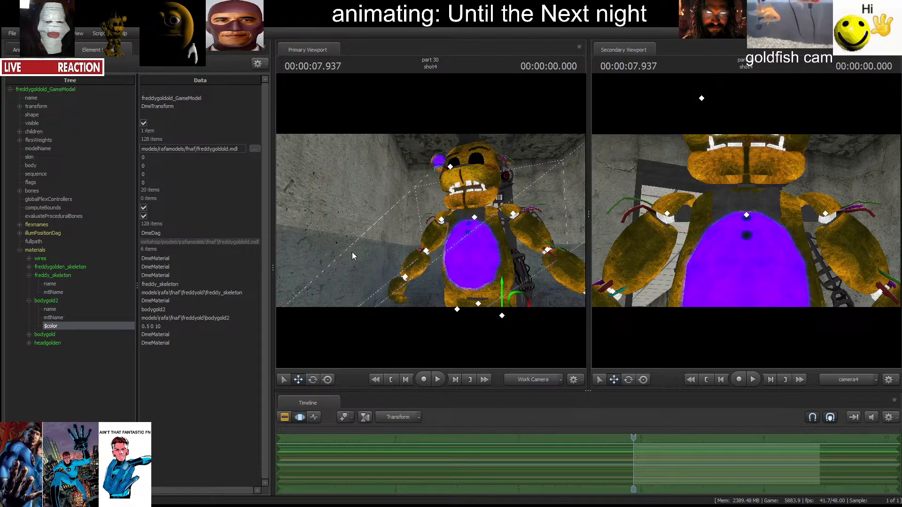
key(F8)
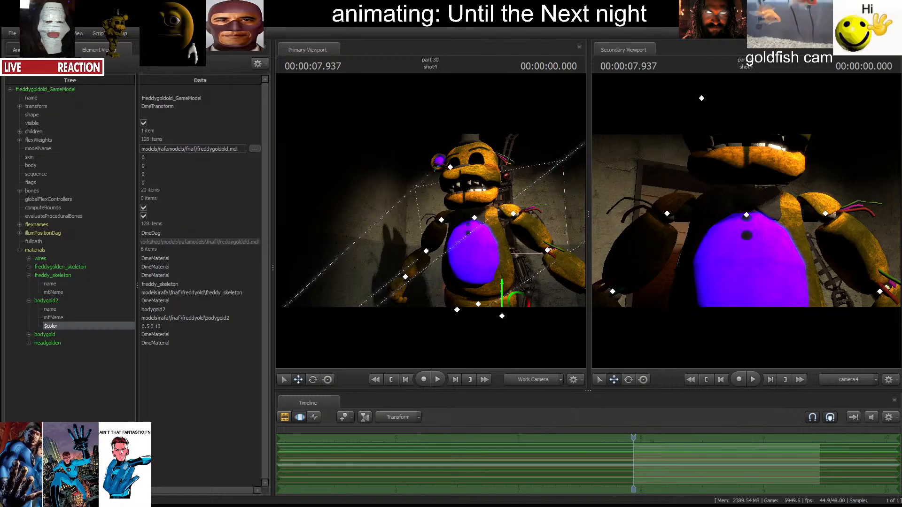
Shrink the program window so it covers only part of the desktop.
drag(900, 506, 448, 365)
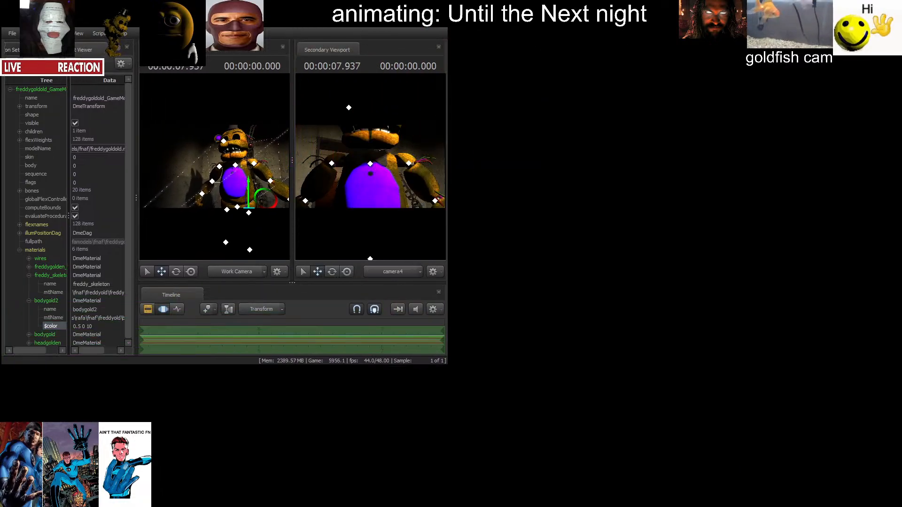